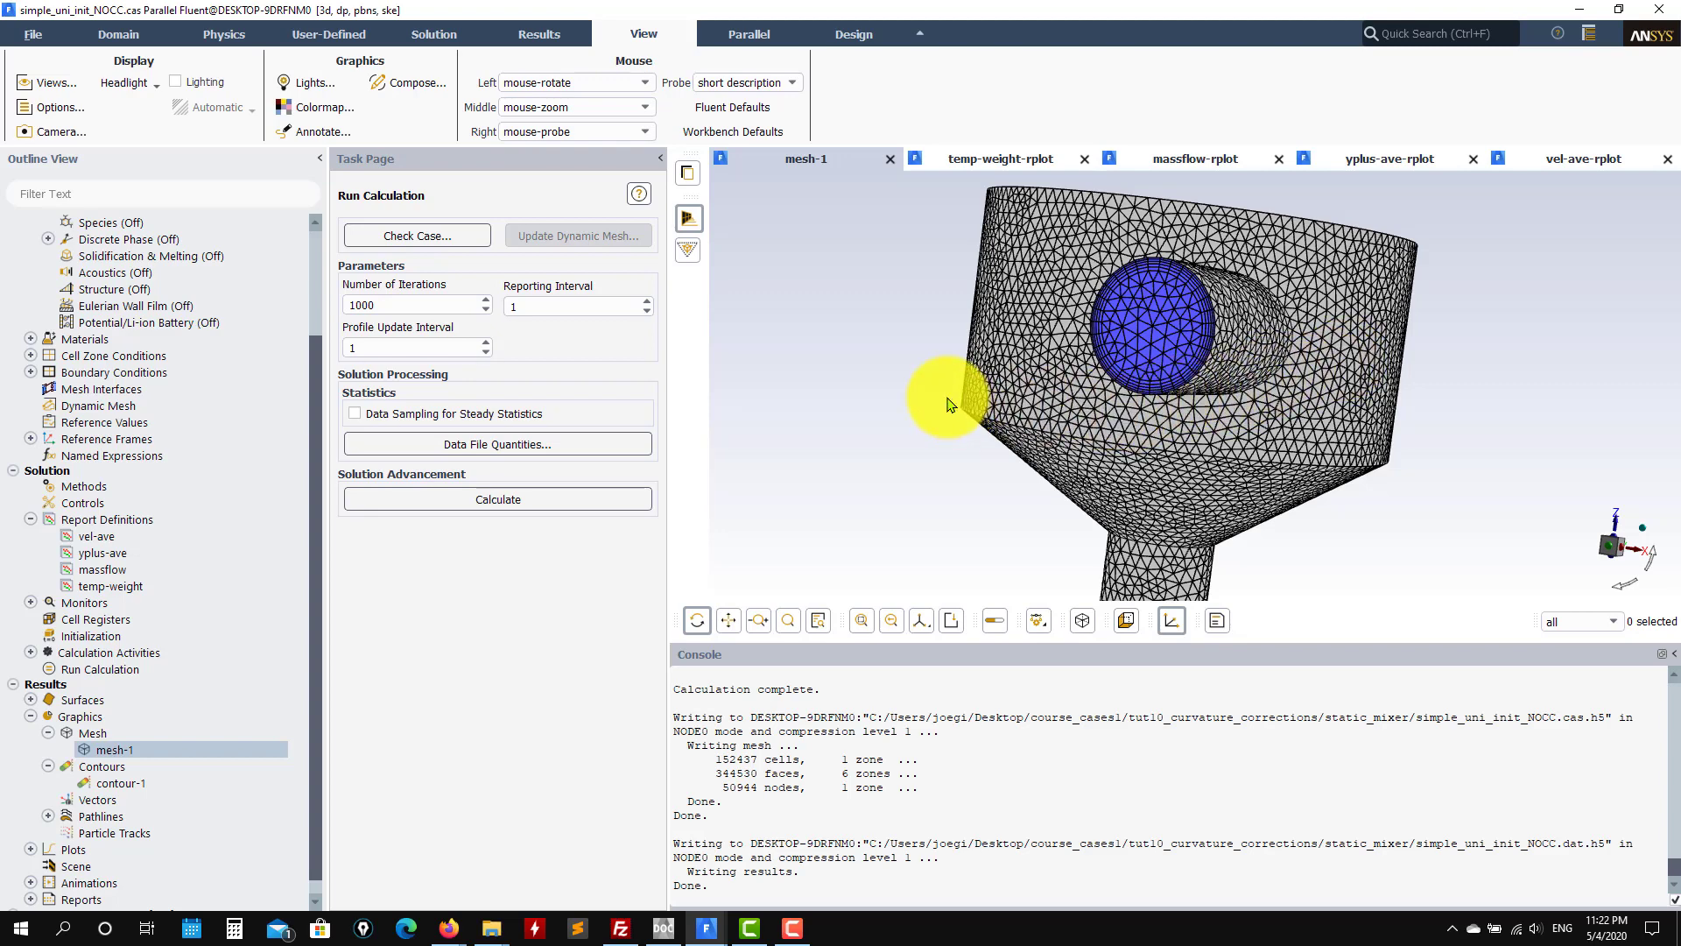
Step: Review the general solver settings and the standard k-epsilon turbulence model with standard wall functions
scroll(180, 298, up, 3)
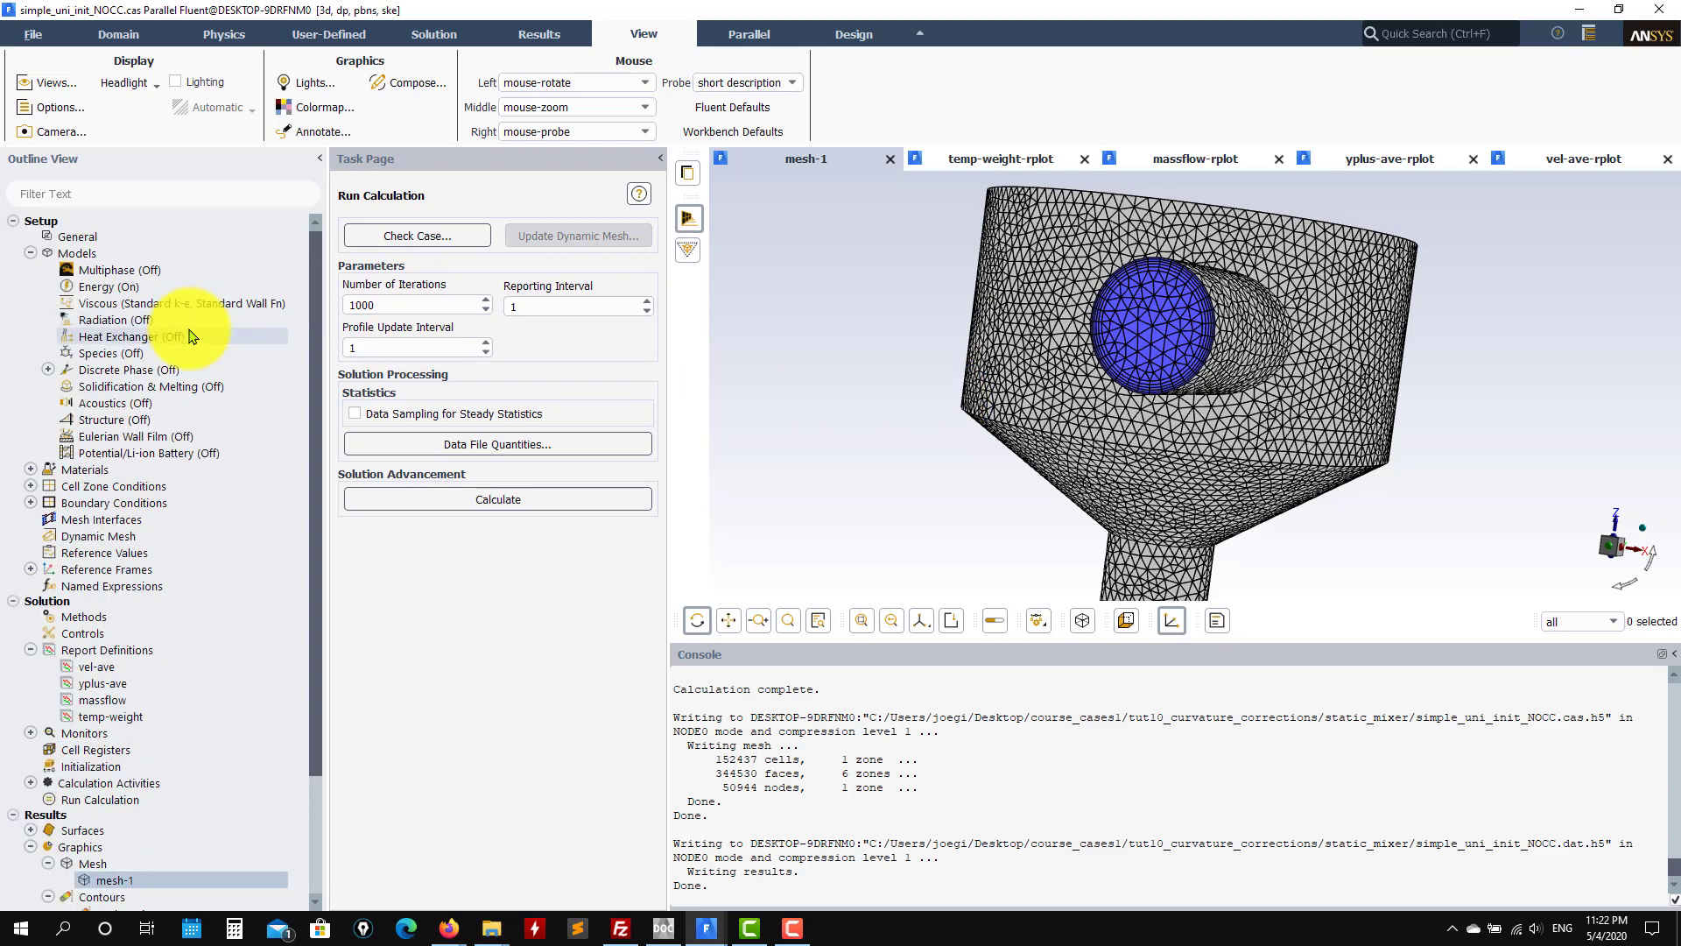
click(70, 238)
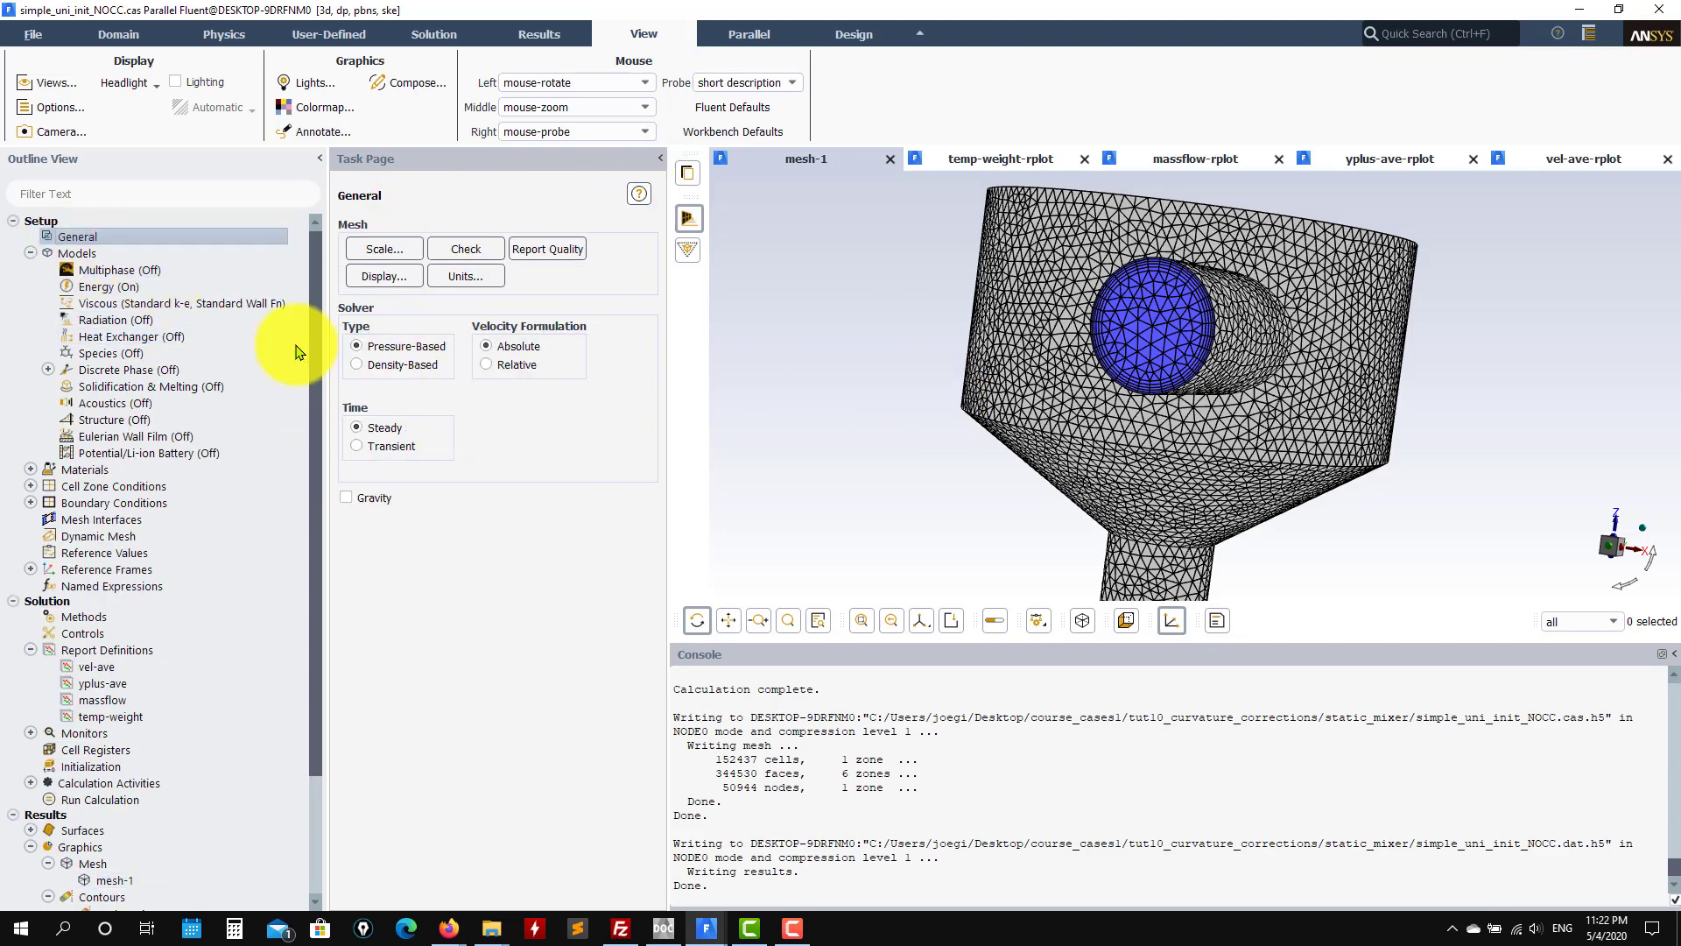
double_click(143, 303)
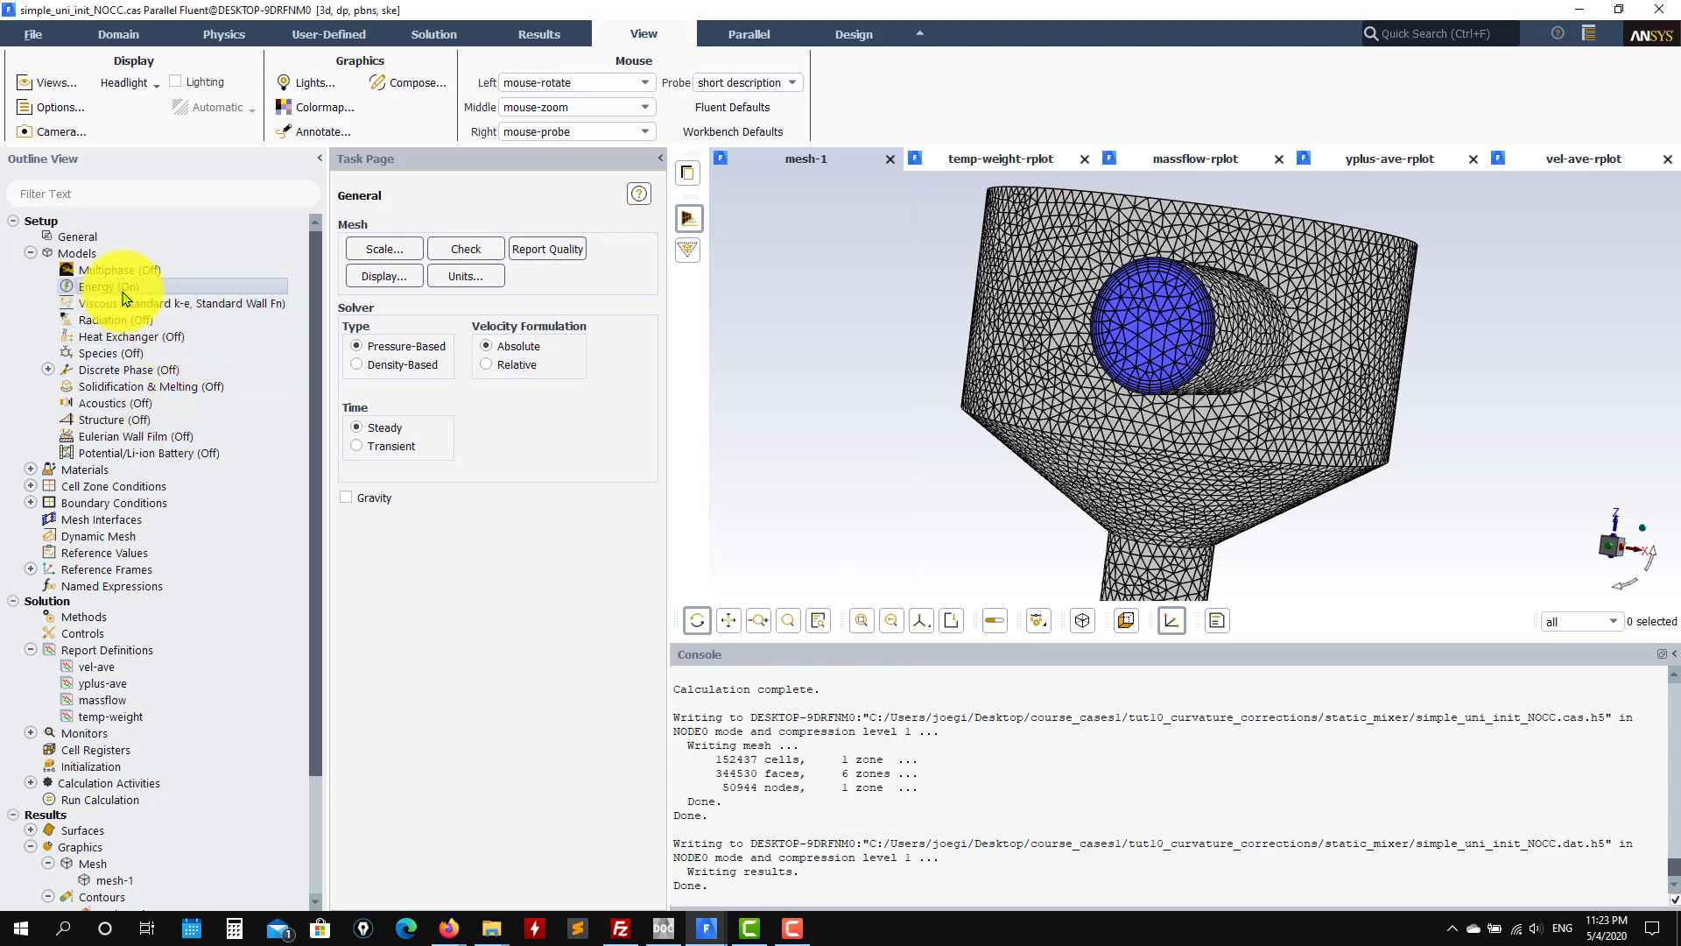
Step: Keep the energy equation enabled and expand the Materials list
double_click(126, 298)
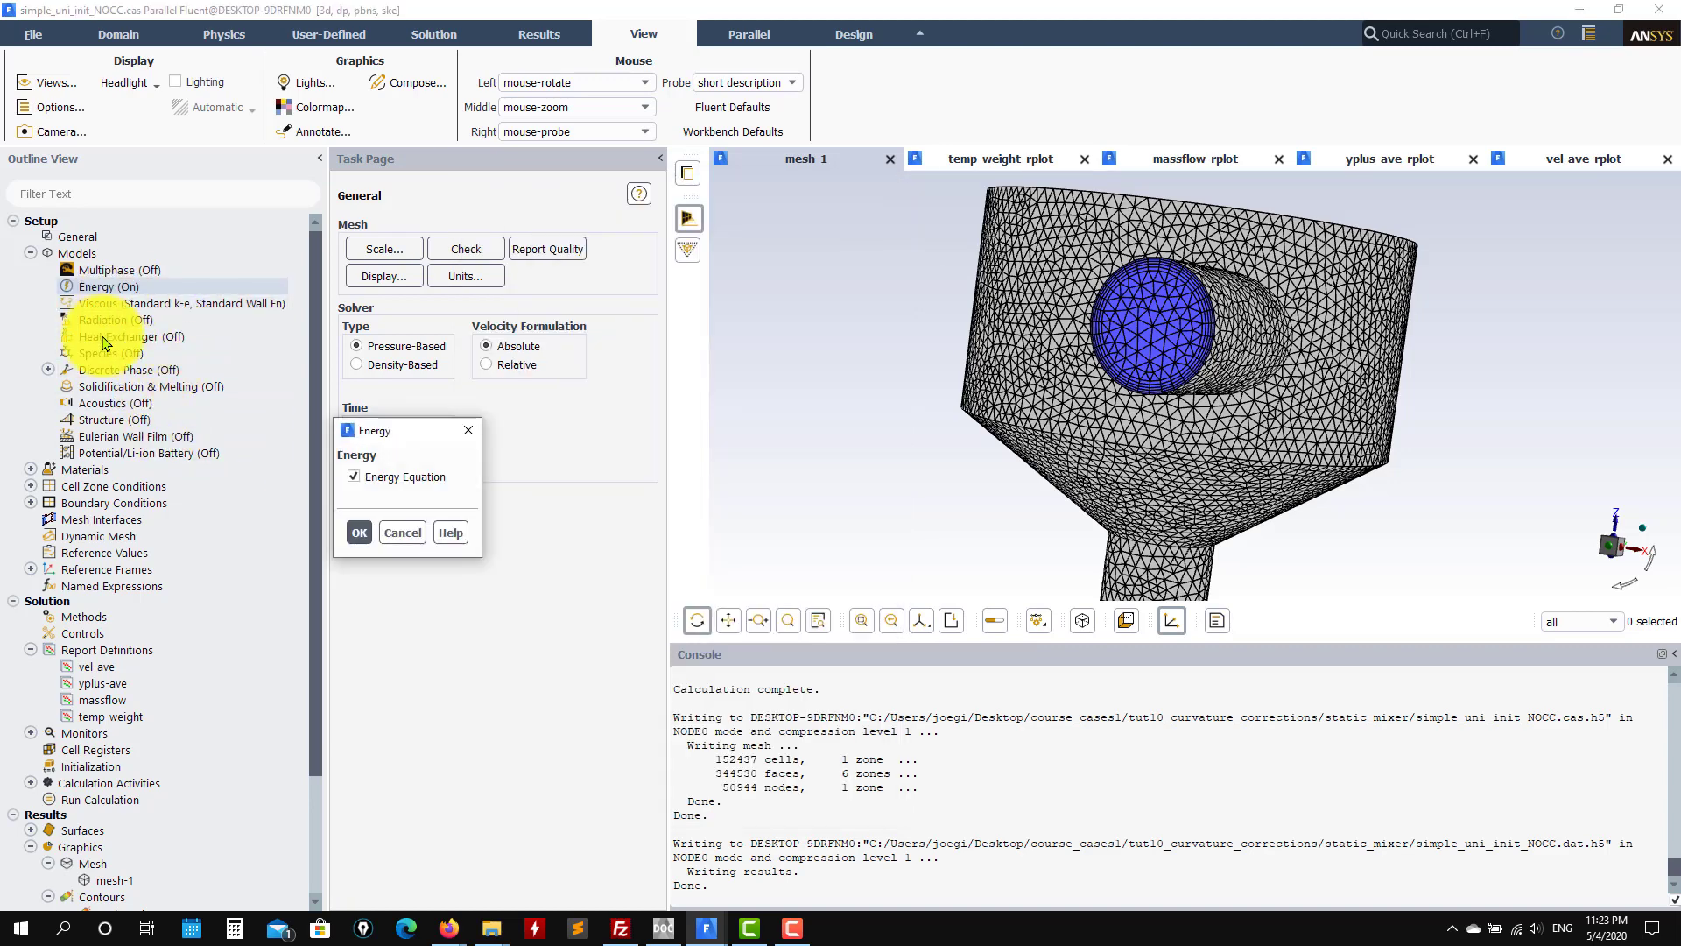
click(361, 534)
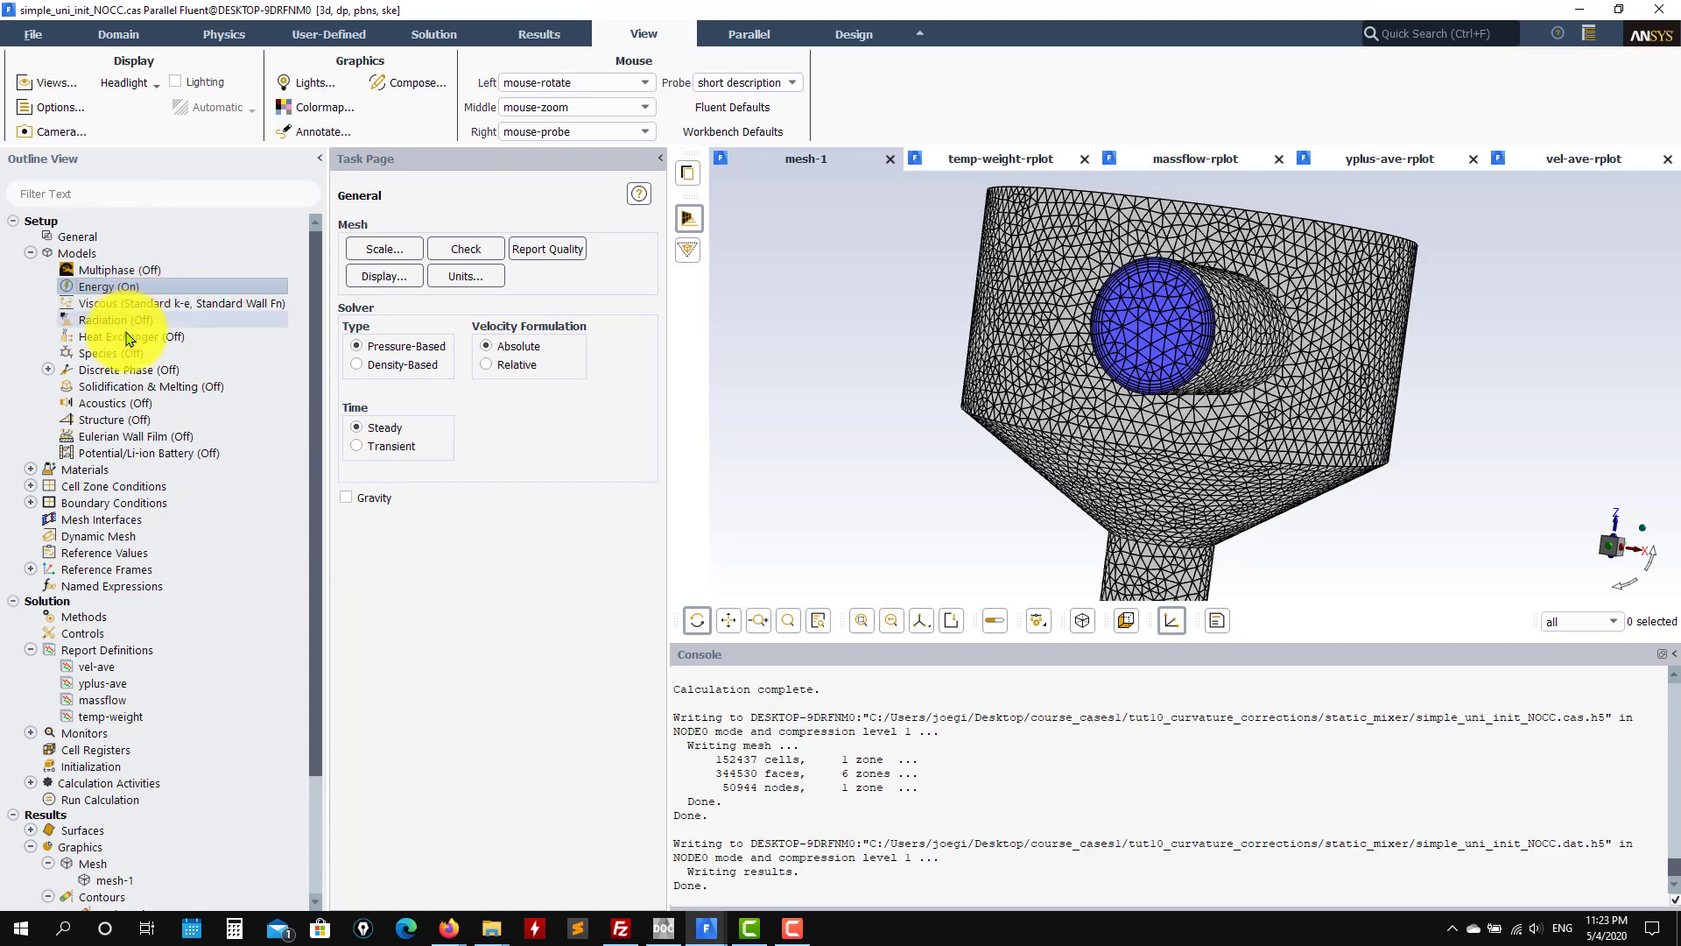
click(33, 471)
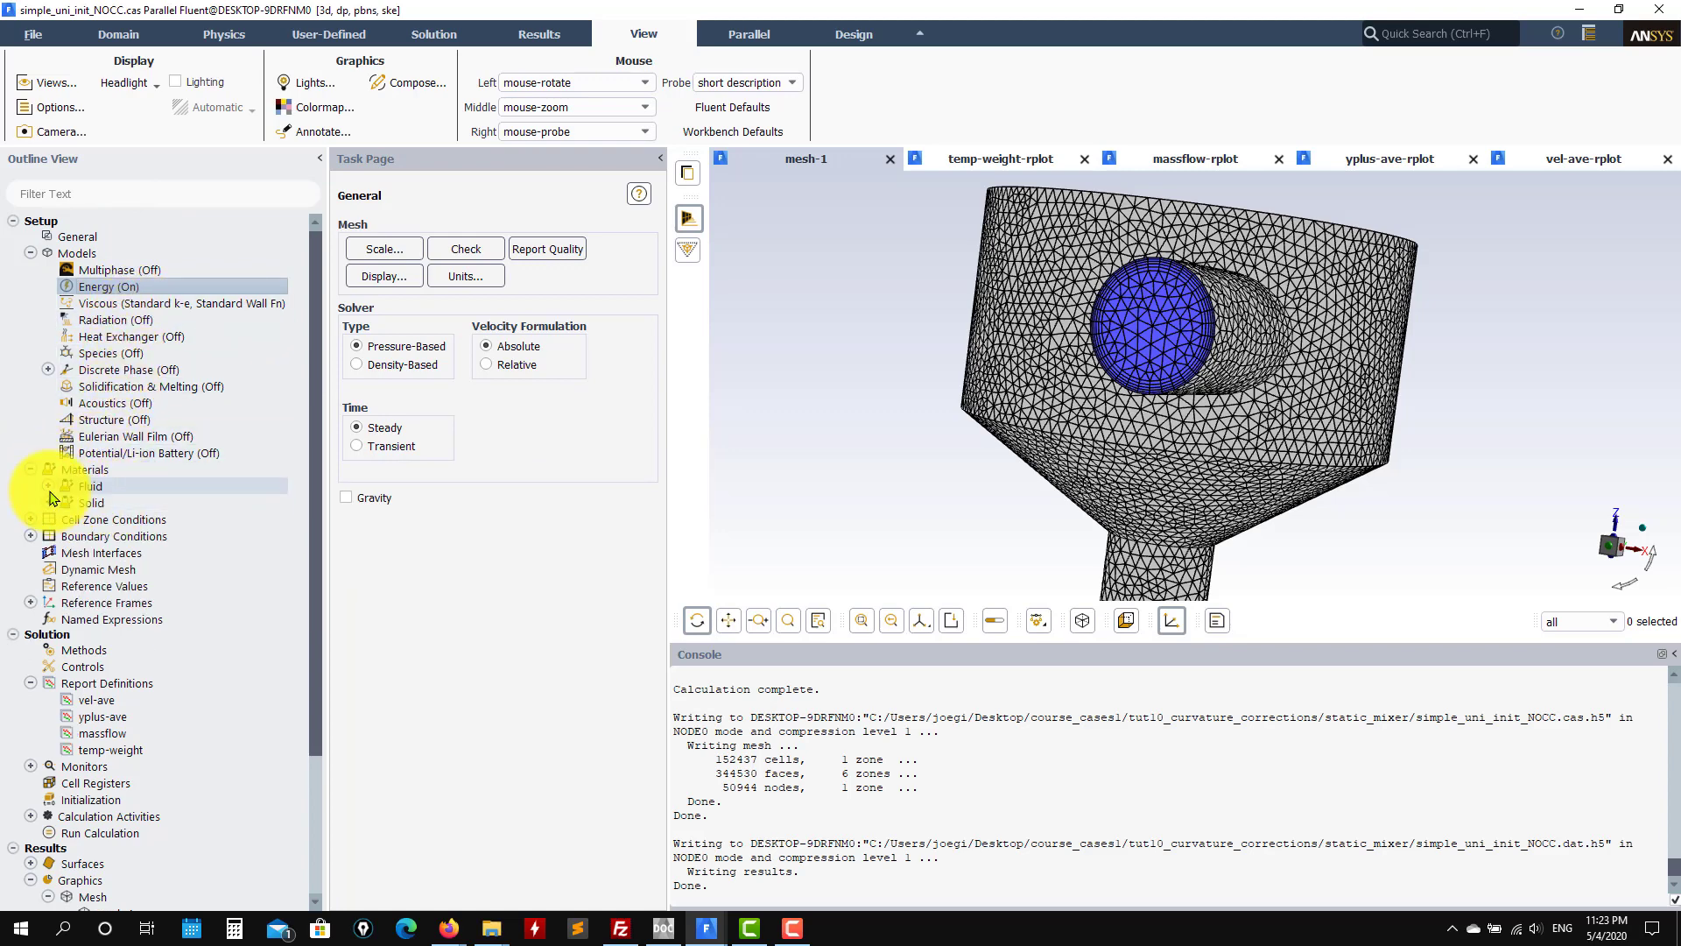
Step: Check the air material properties: density 1.225, Cp 1006.43, thermal conductivity 0.0242
click(50, 487)
click(117, 505)
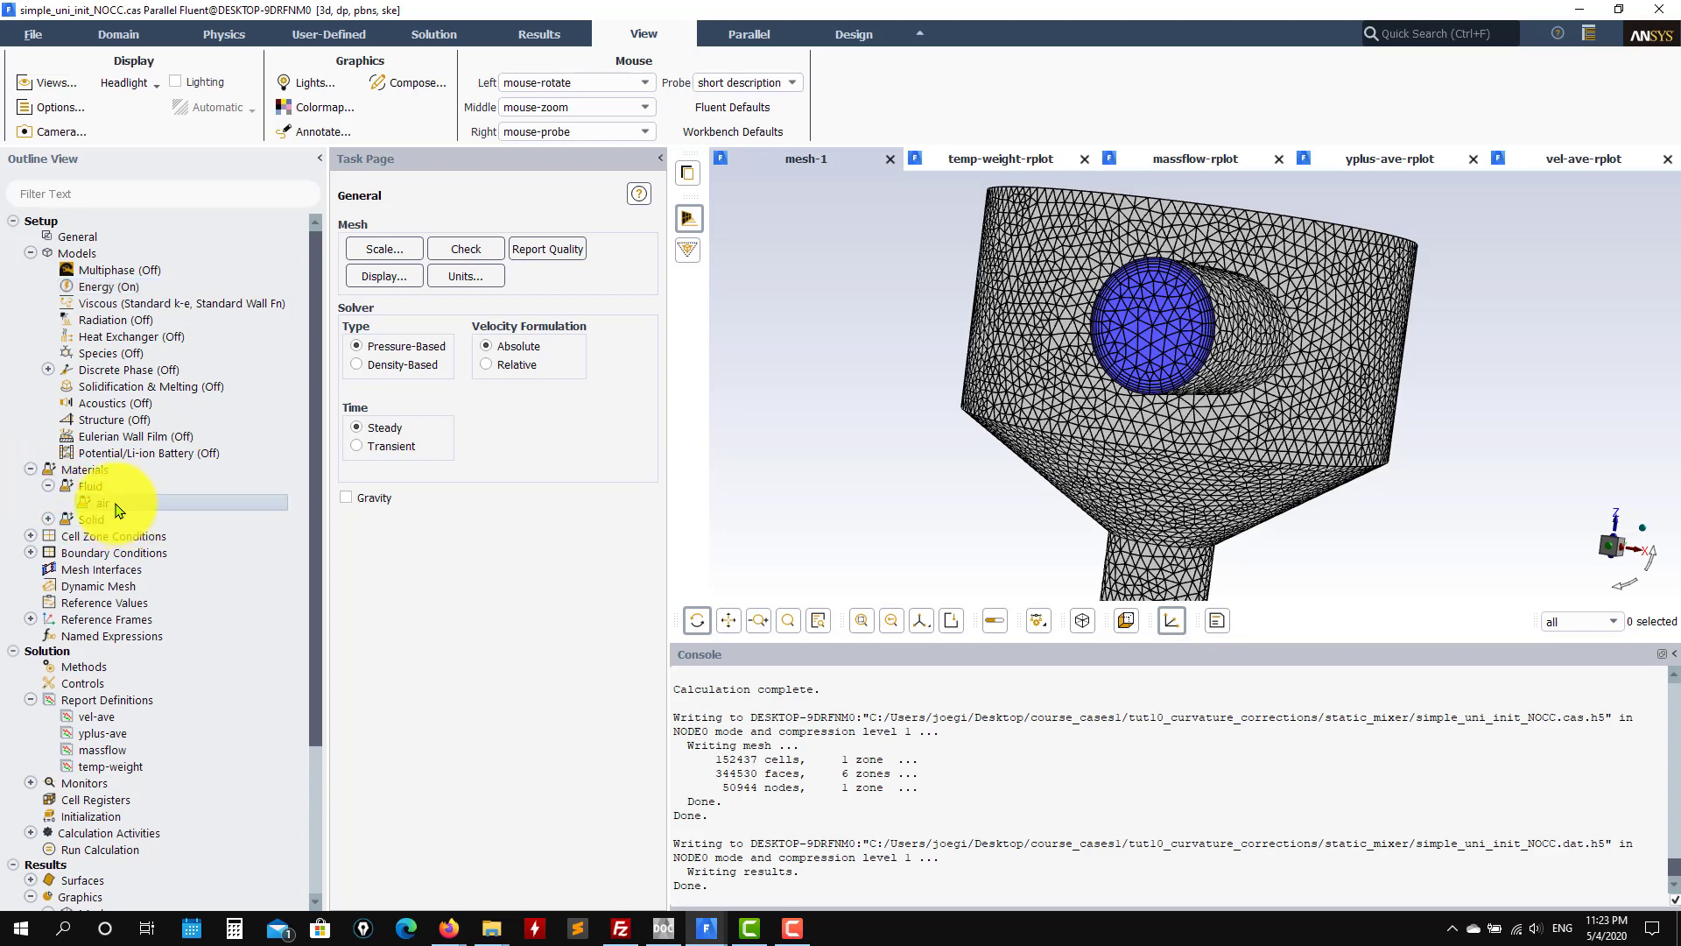
double_click(116, 506)
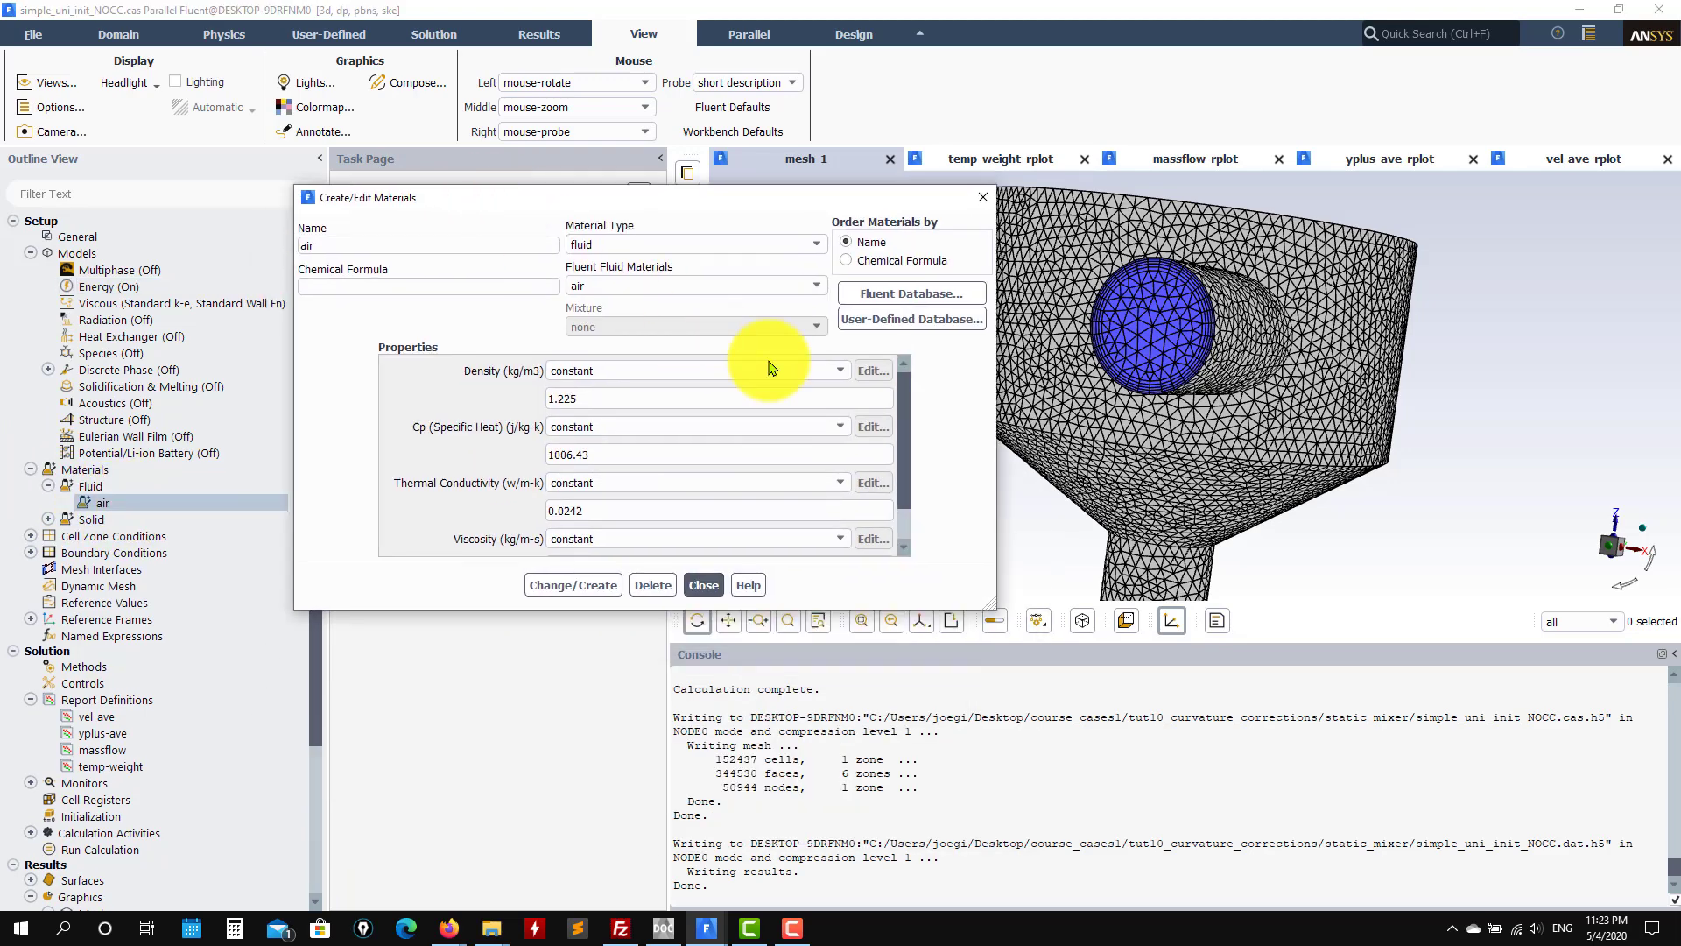
drag(909, 403, 914, 337)
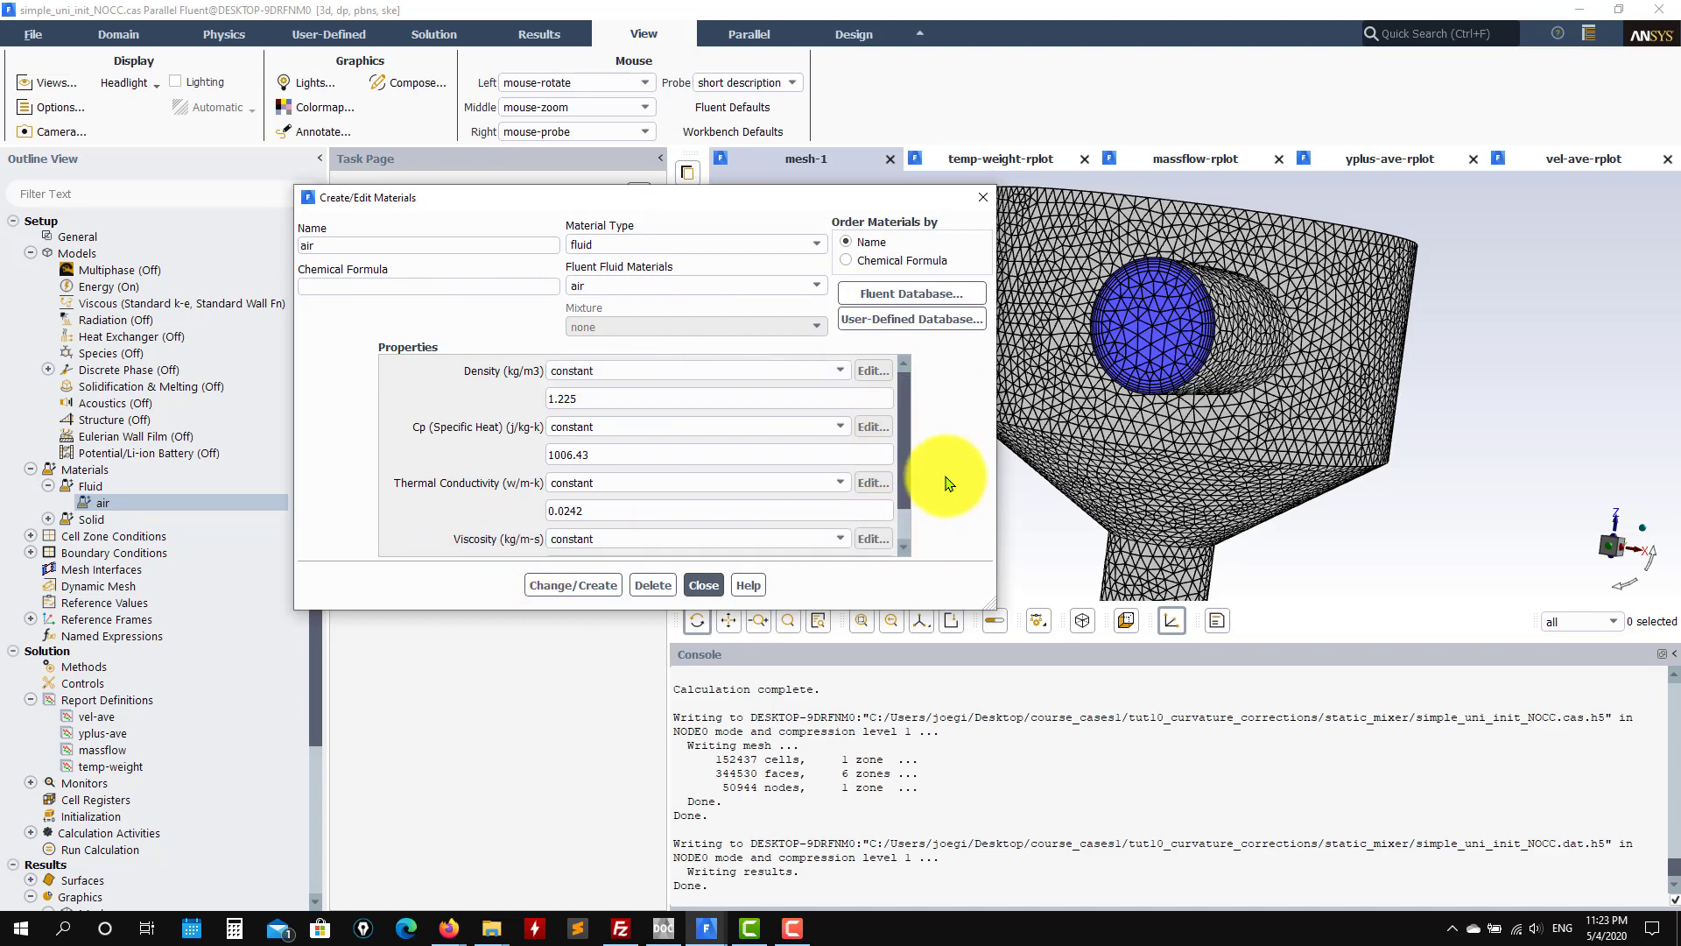
drag(910, 497, 747, 491)
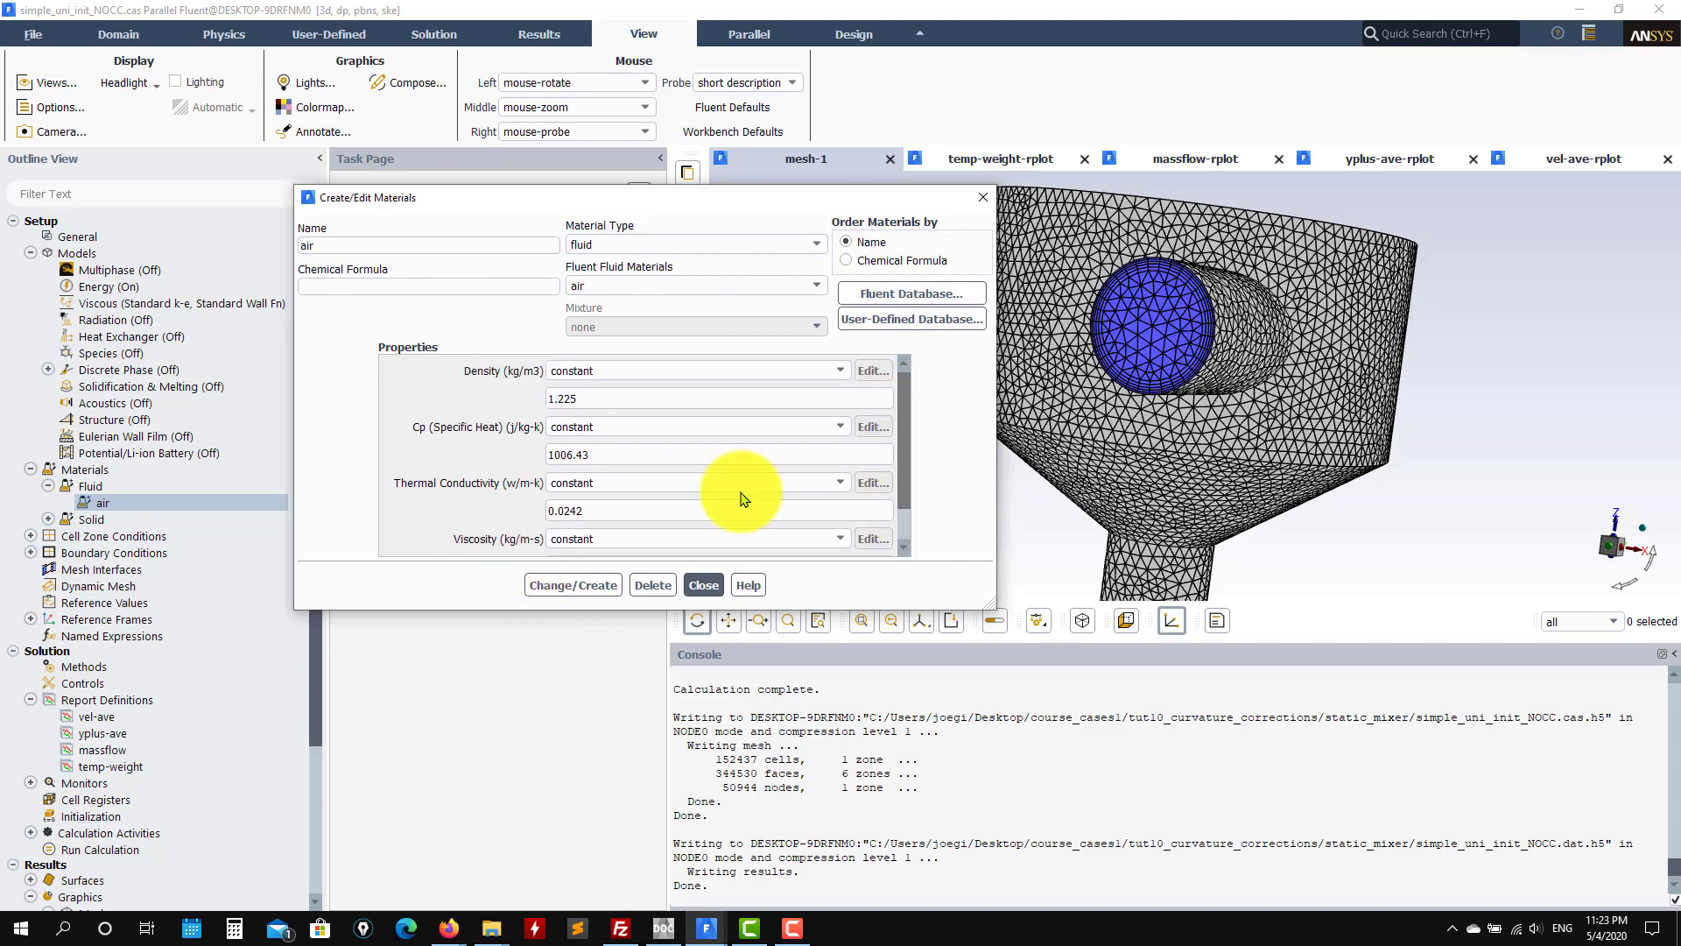
click(704, 585)
Step: Confirm the solid-freeparts fluid cell zone uses air
click(31, 537)
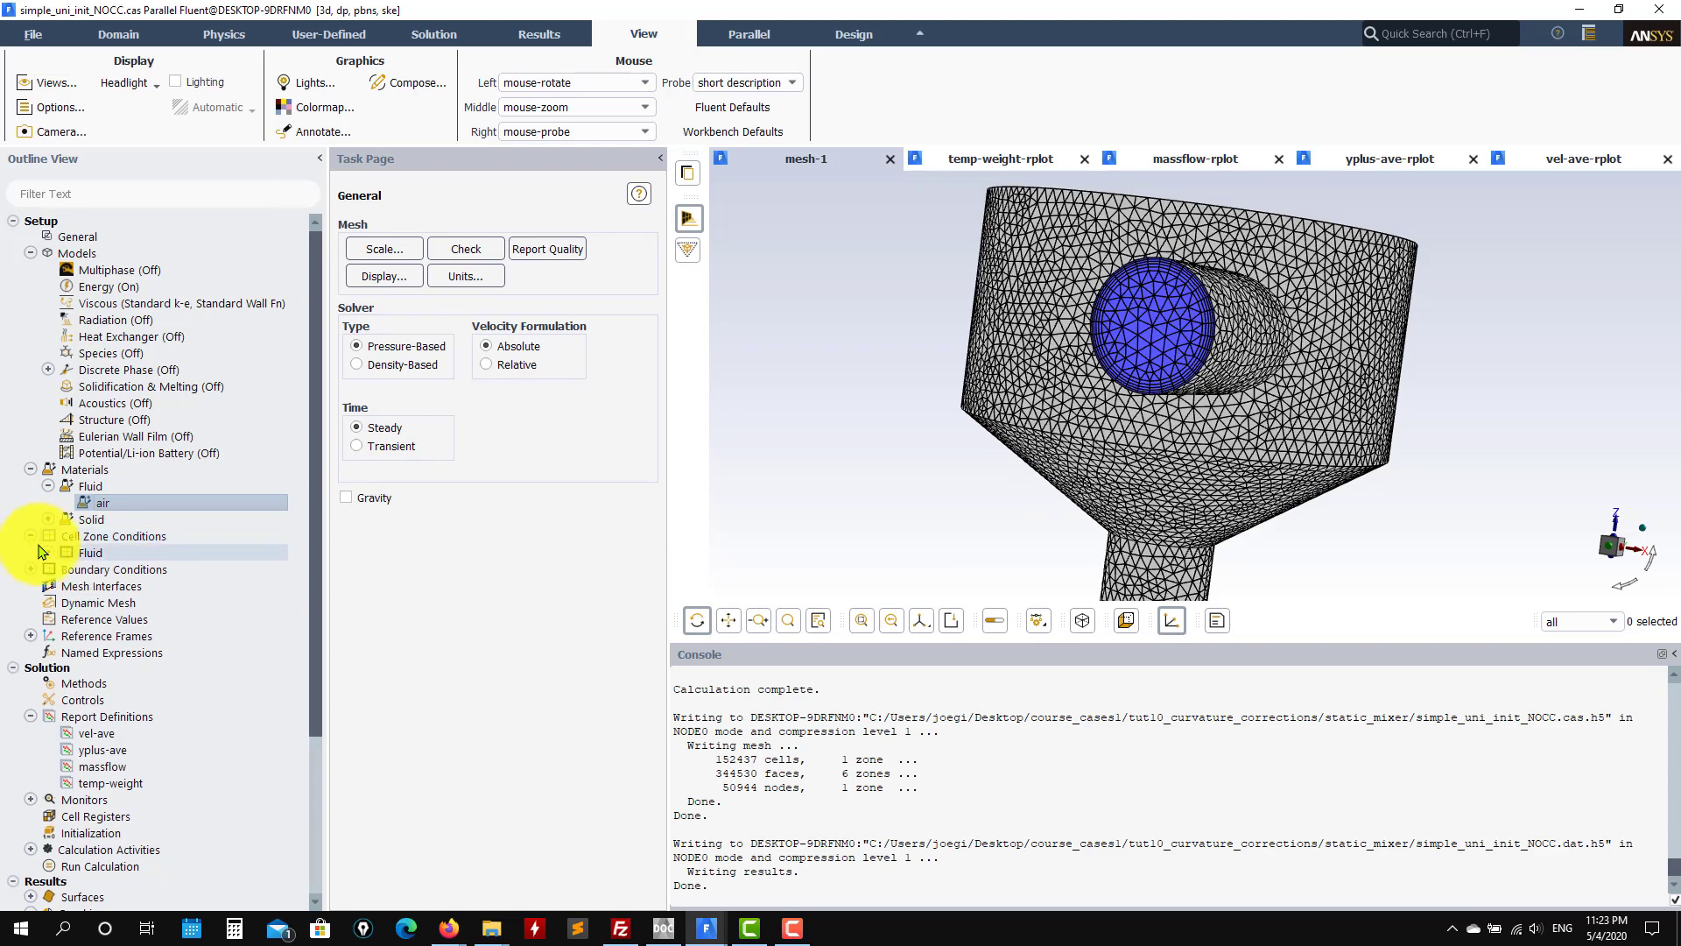
click(48, 553)
double_click(113, 569)
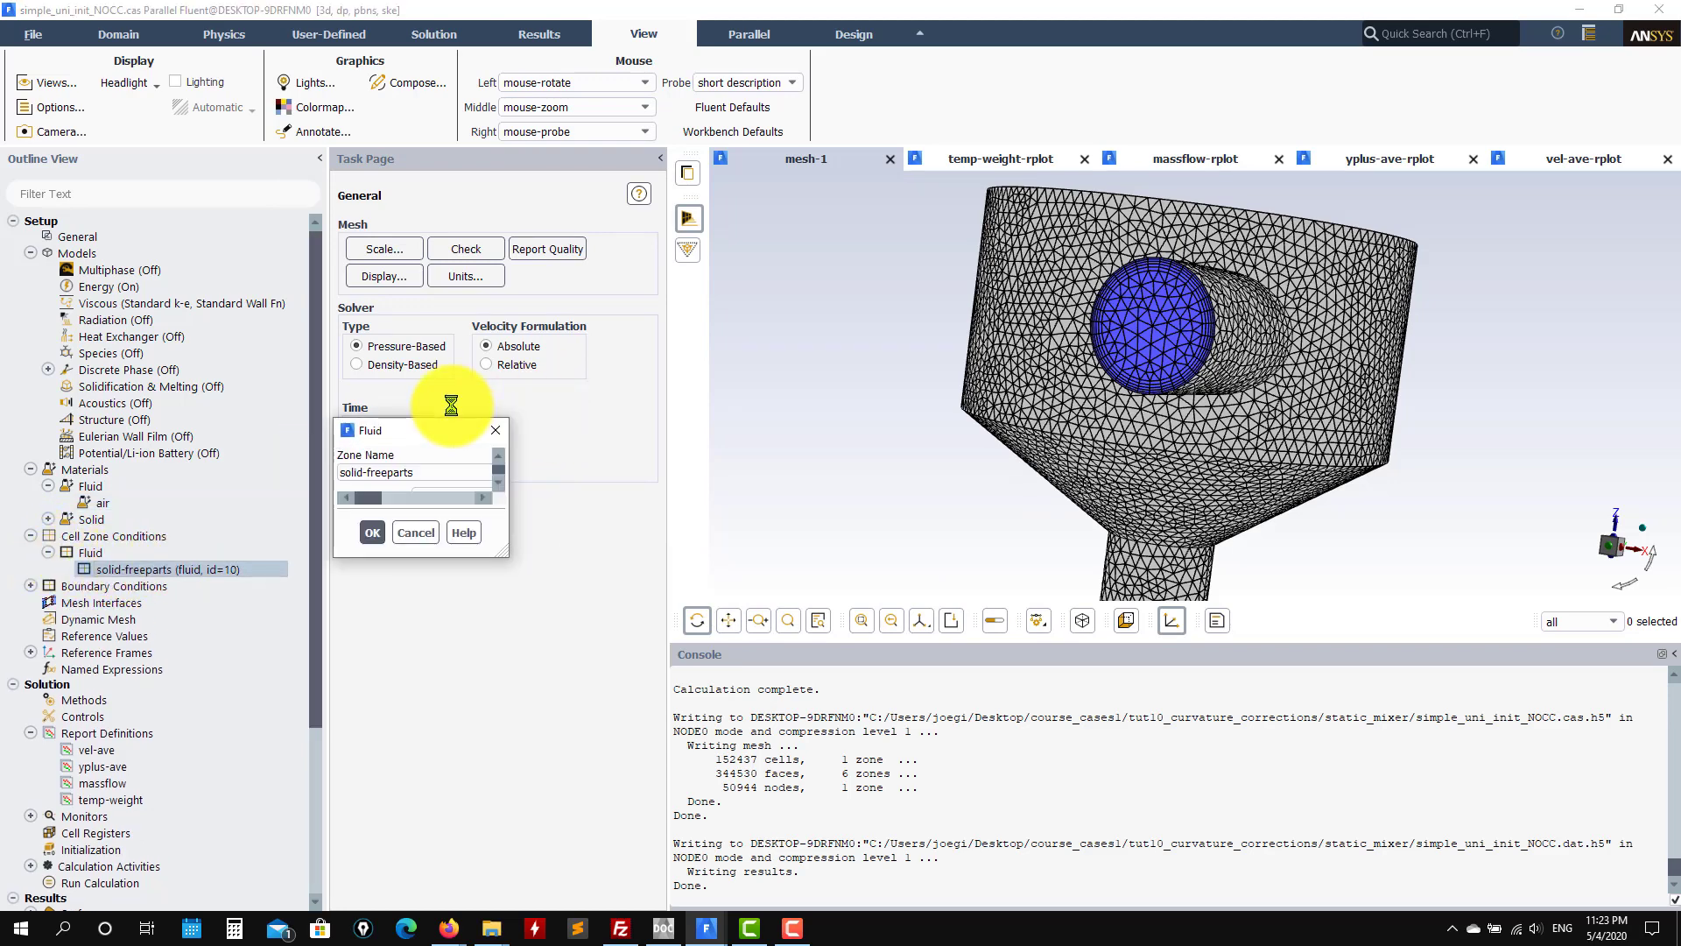
click(624, 743)
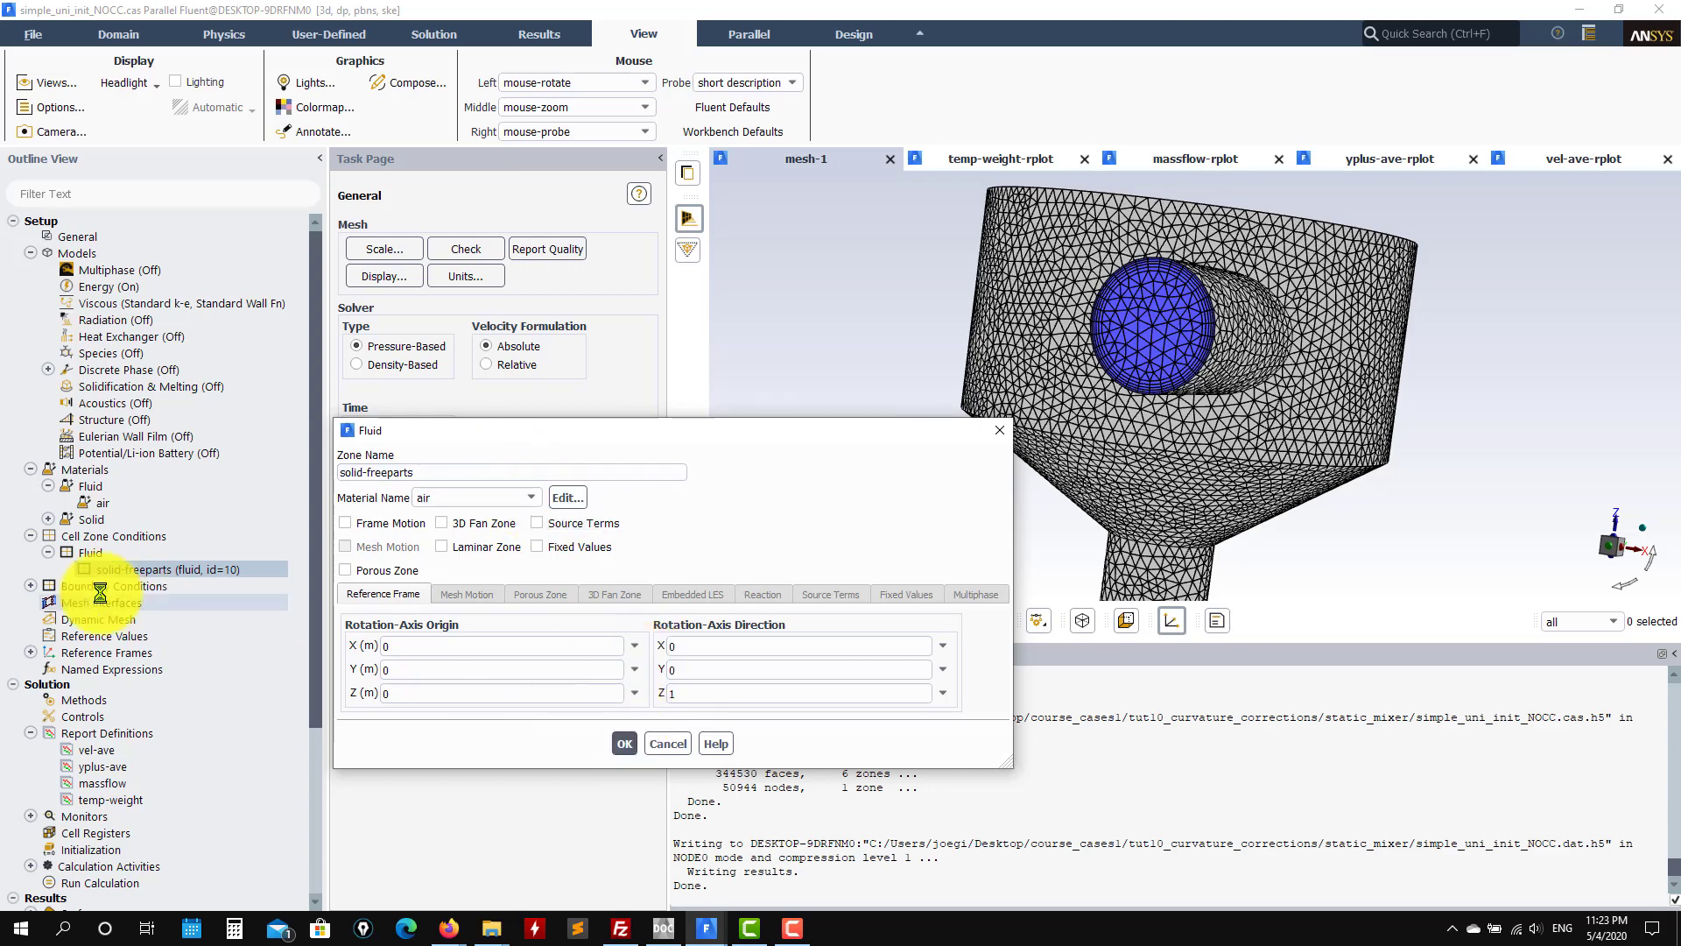
Step: Expand Boundary Conditions and collapse the Cell Zone Conditions and Materials branches
click(31, 586)
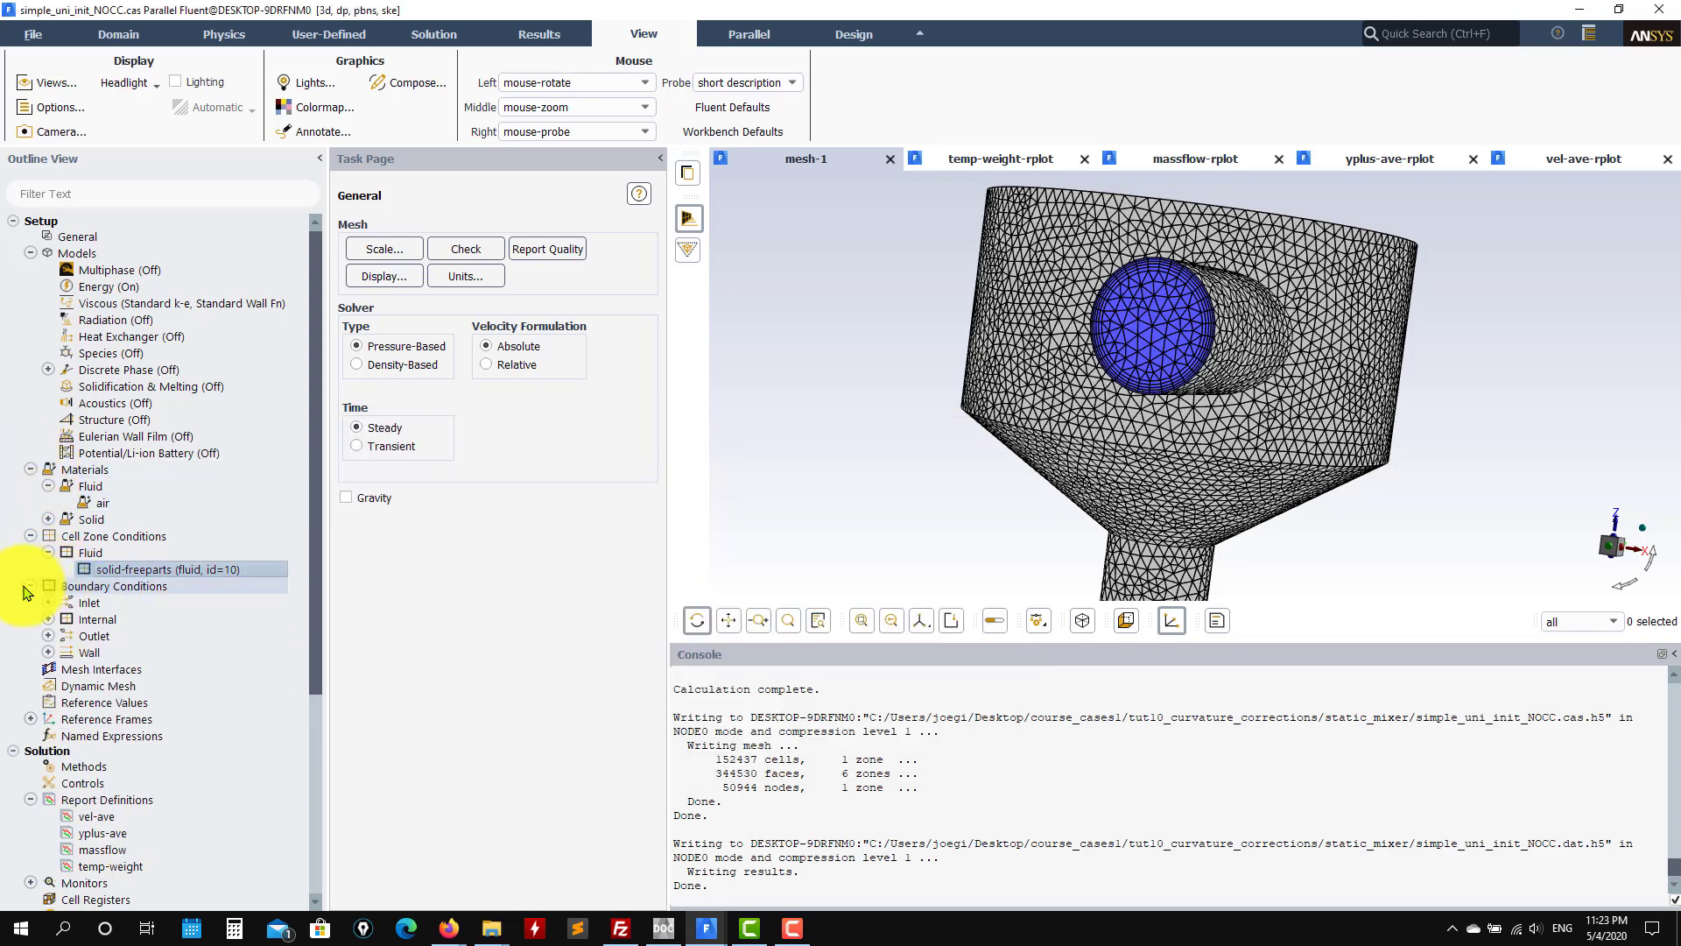
click(30, 536)
click(31, 470)
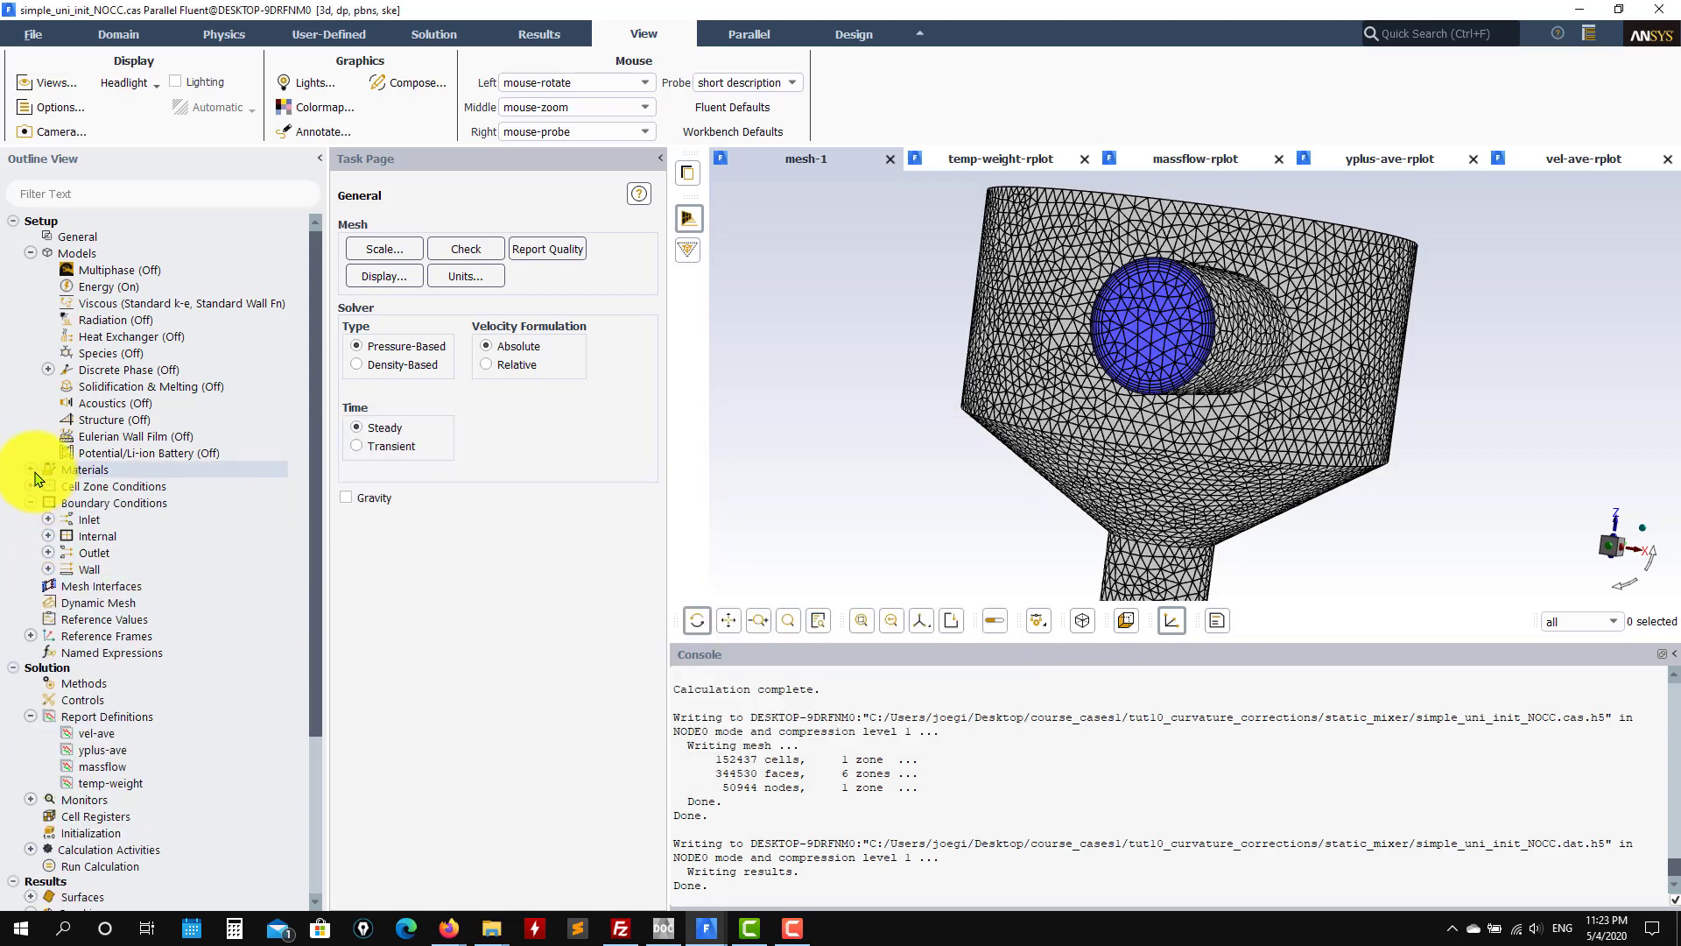
Step: Open the inletcold velocity inlet's boundary settings from the zone list
click(91, 514)
double_click(106, 503)
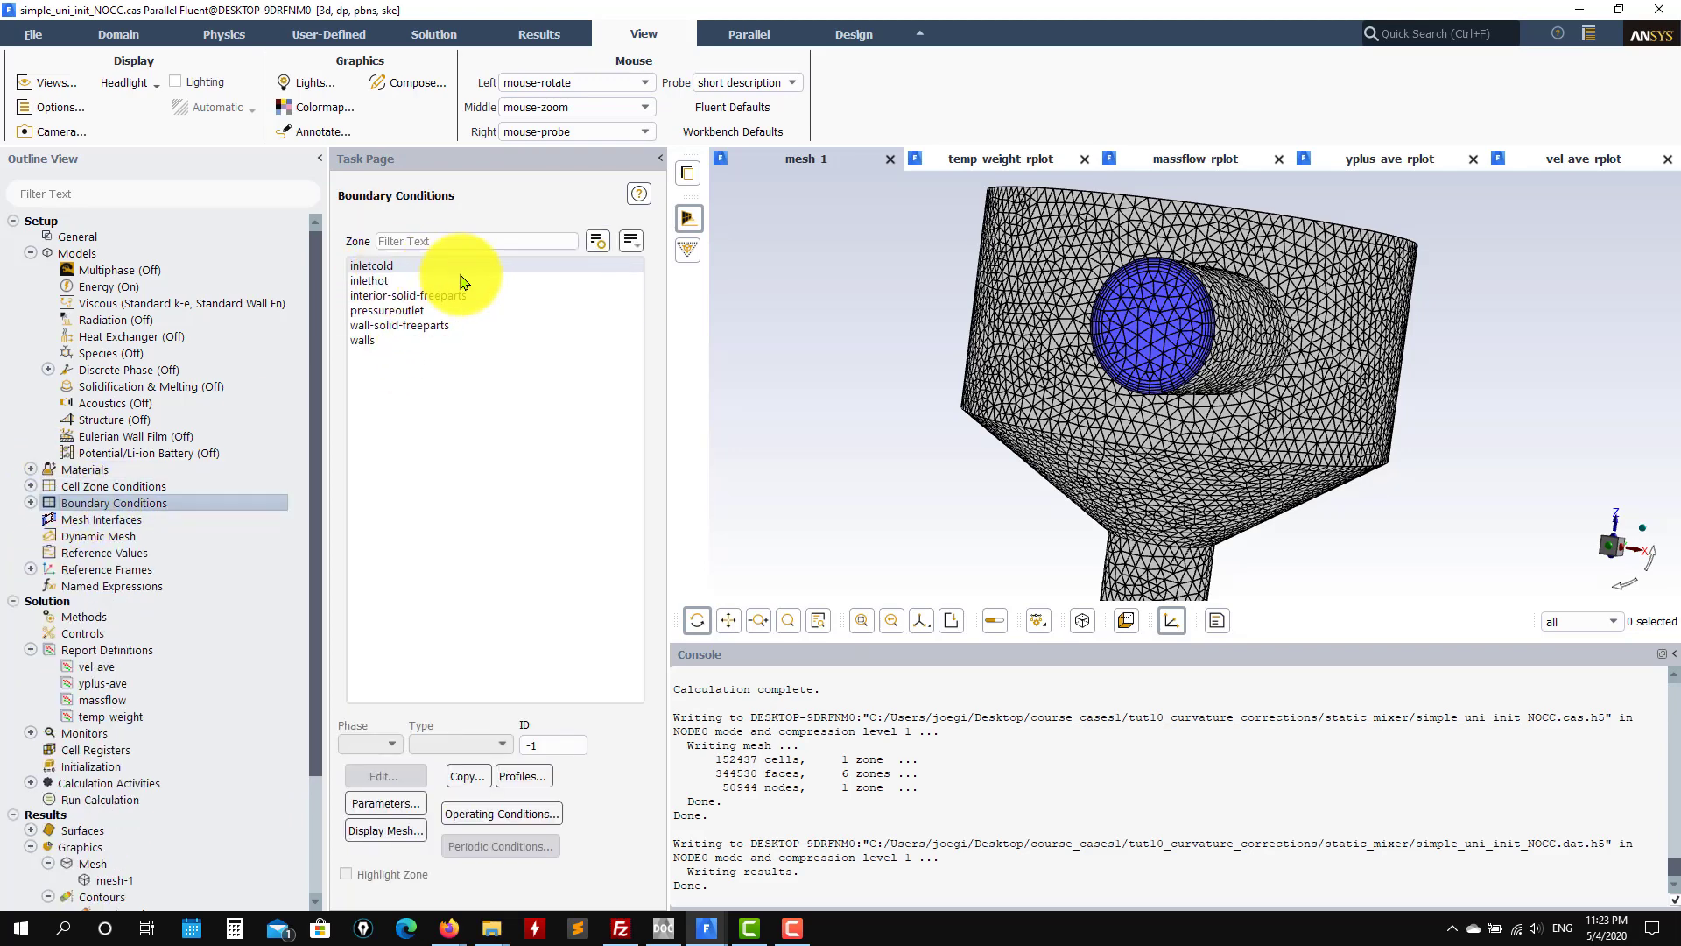
drag(1224, 338, 1066, 345)
click(399, 265)
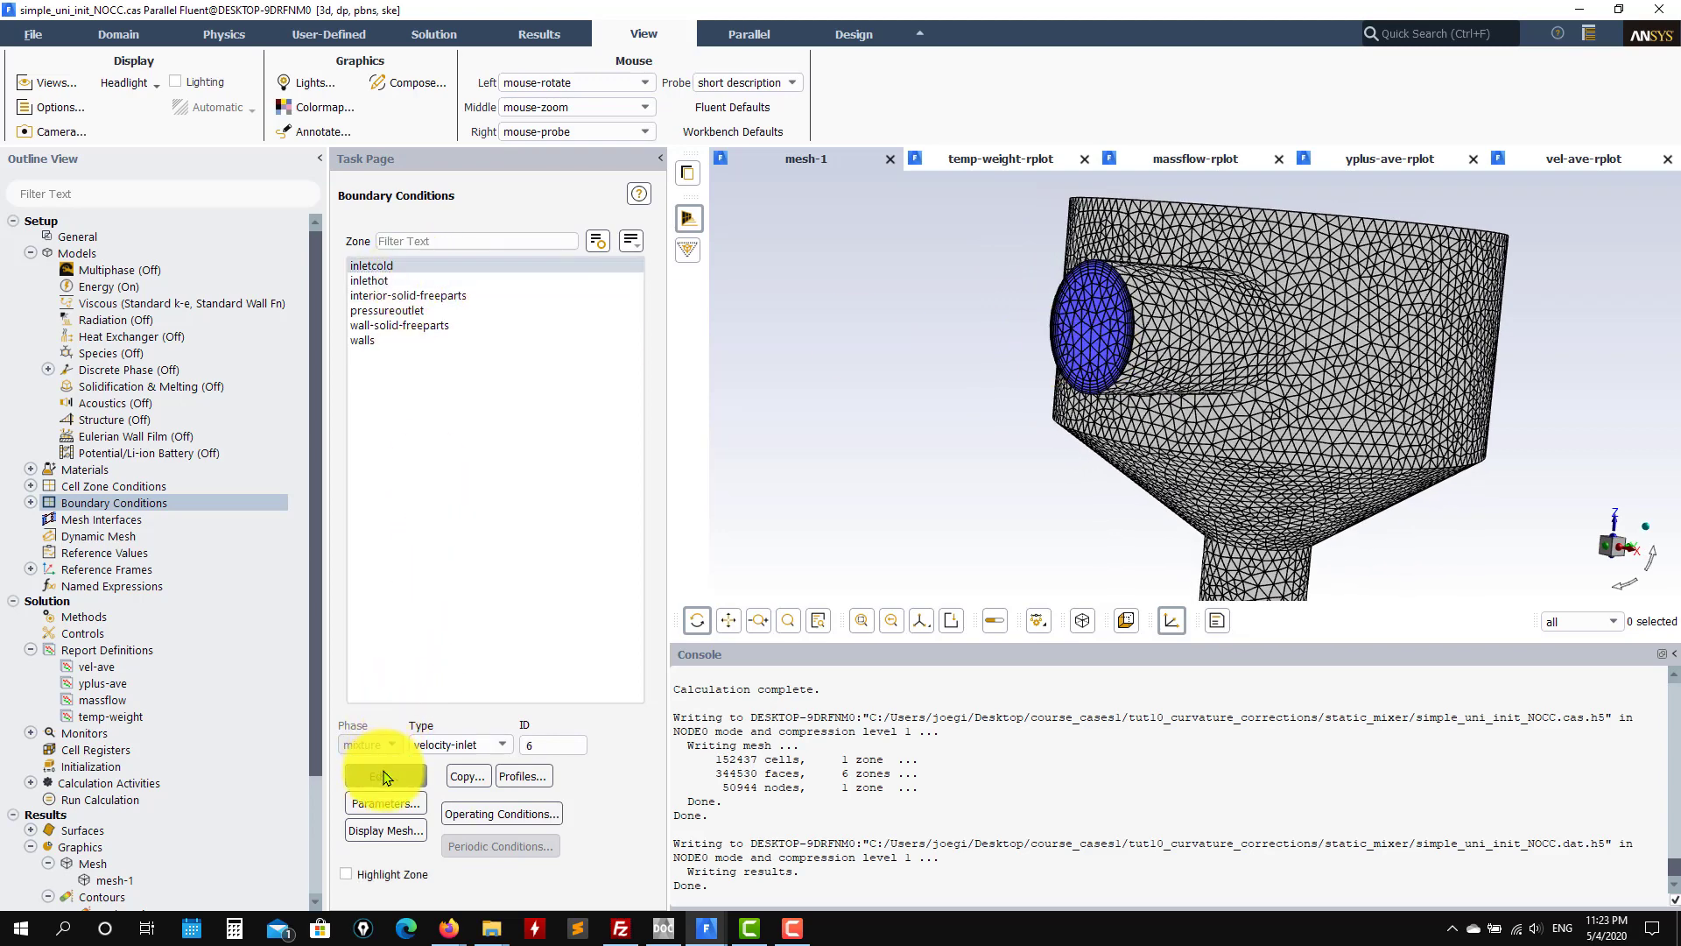
click(385, 777)
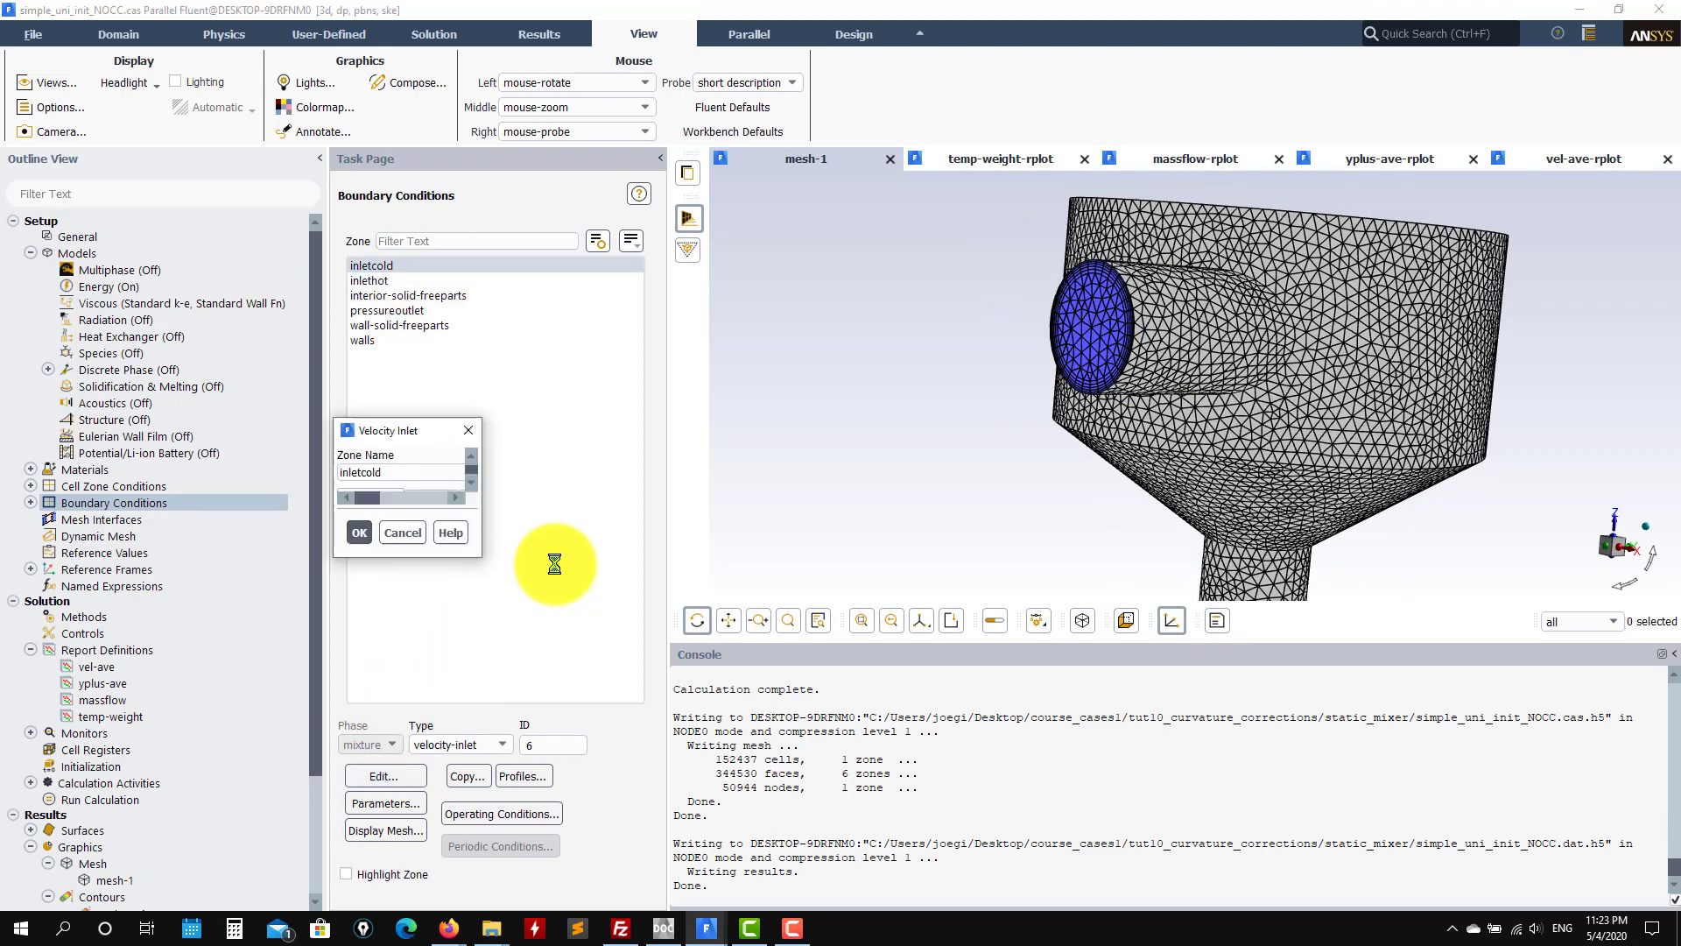
Step: Check inletcold's 300 K temperature, 1 m/s velocity and intensity/hydraulic-diameter turbulence
click(432, 398)
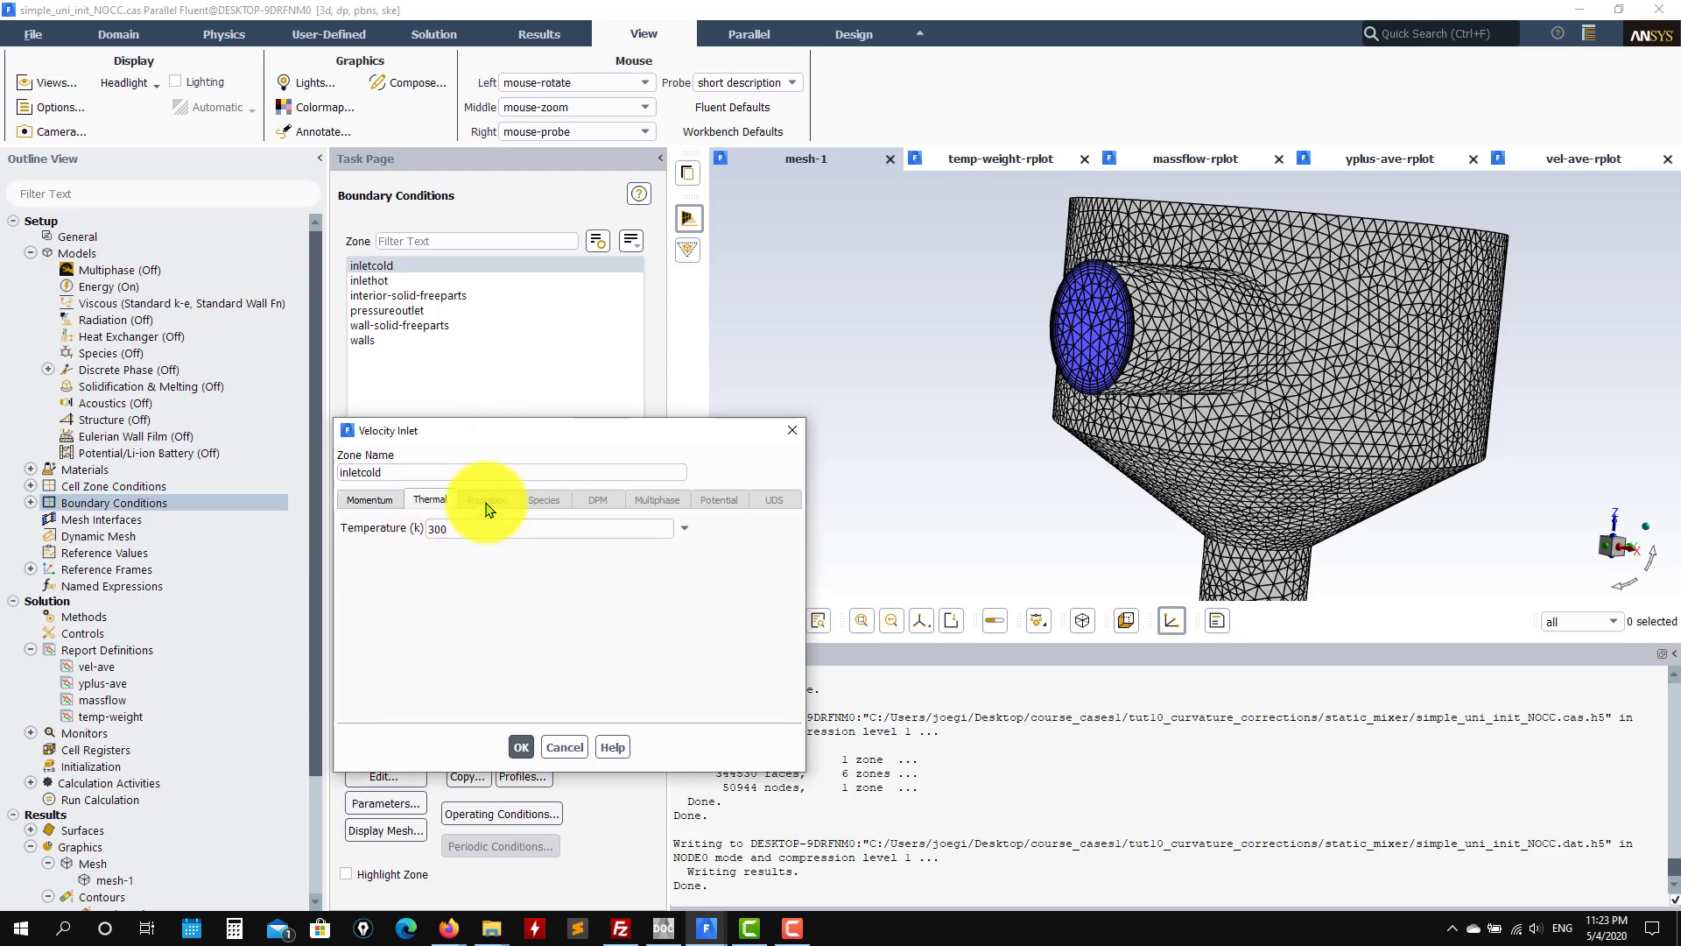
click(370, 500)
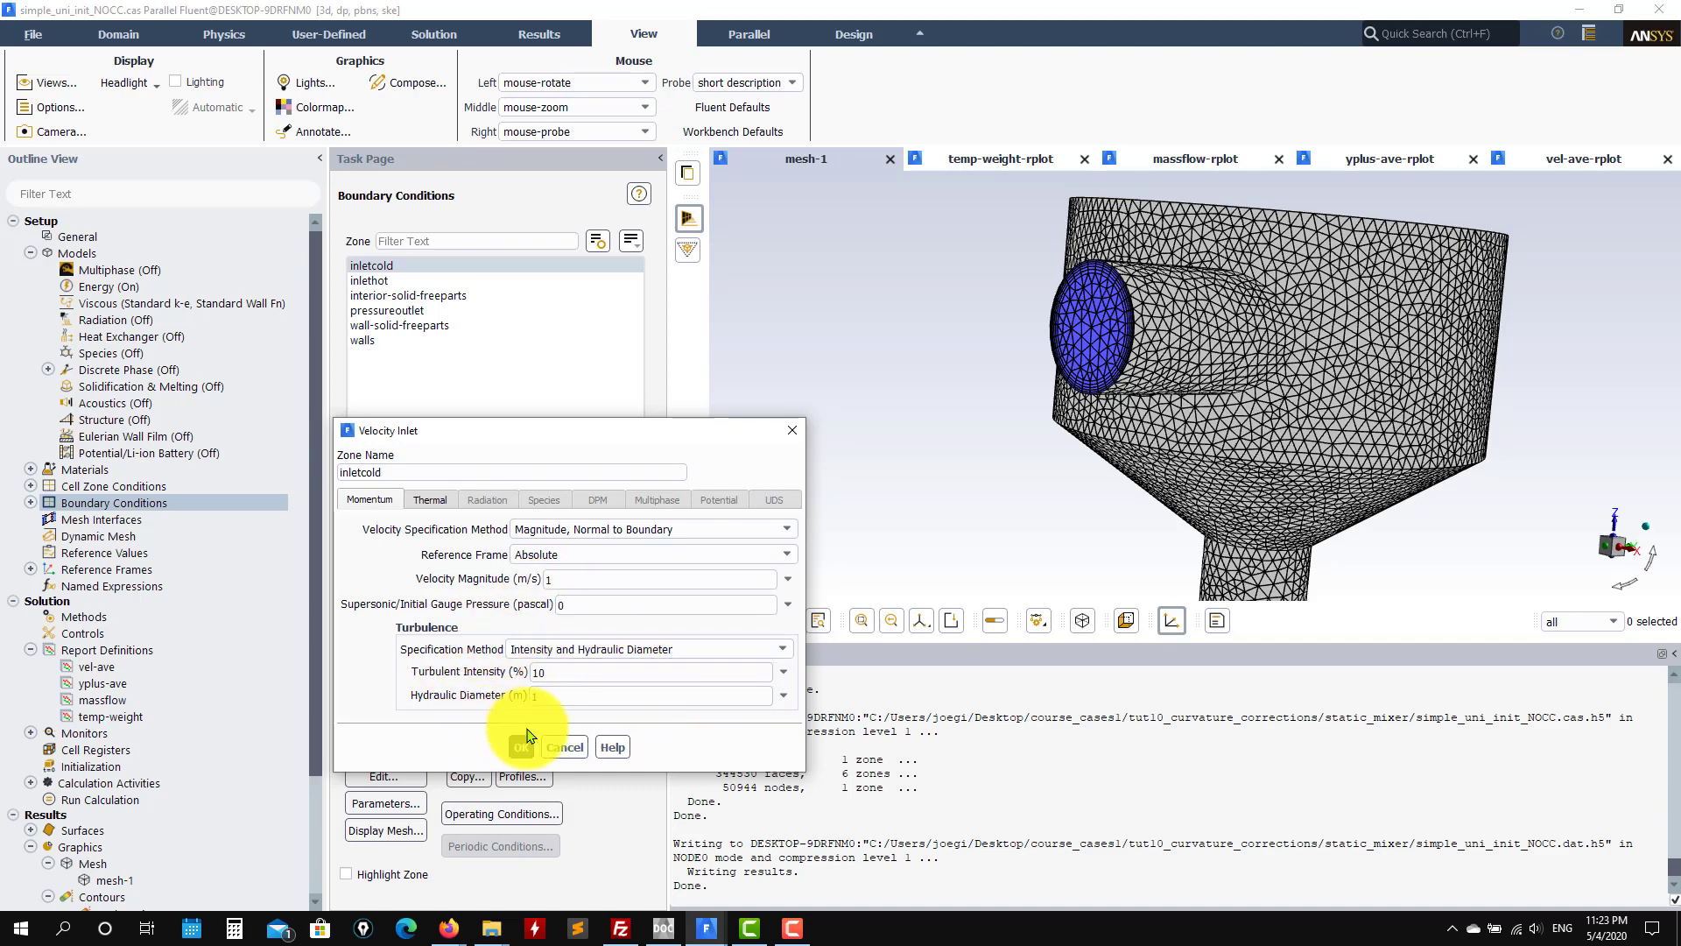
click(783, 648)
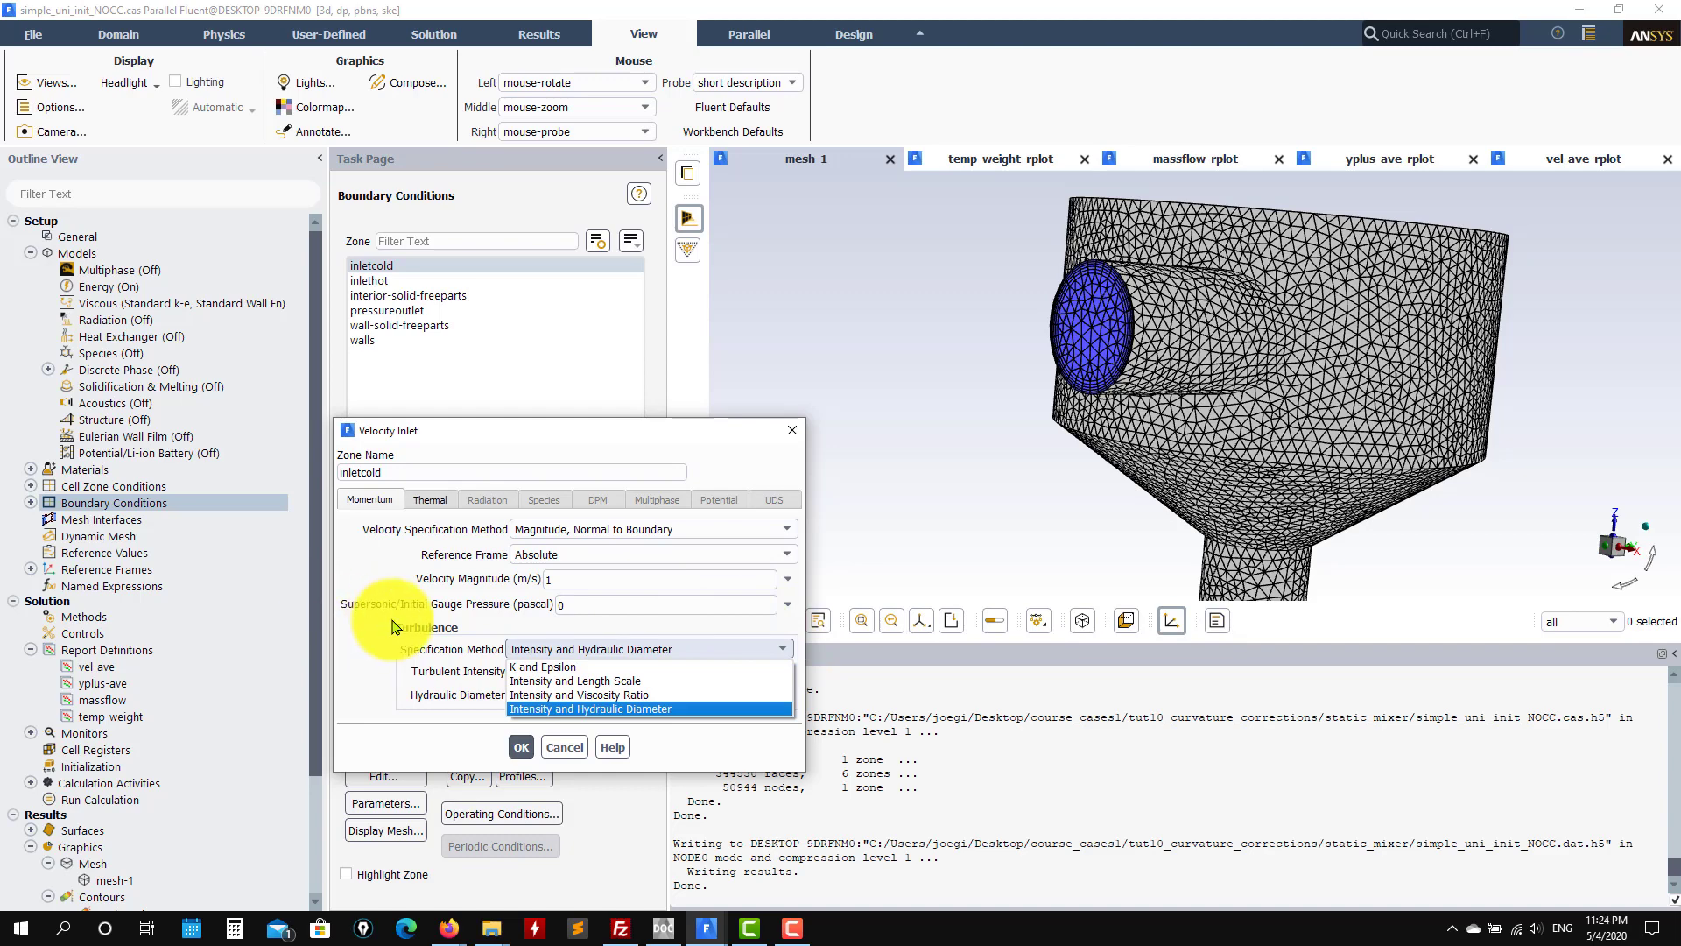
click(372, 671)
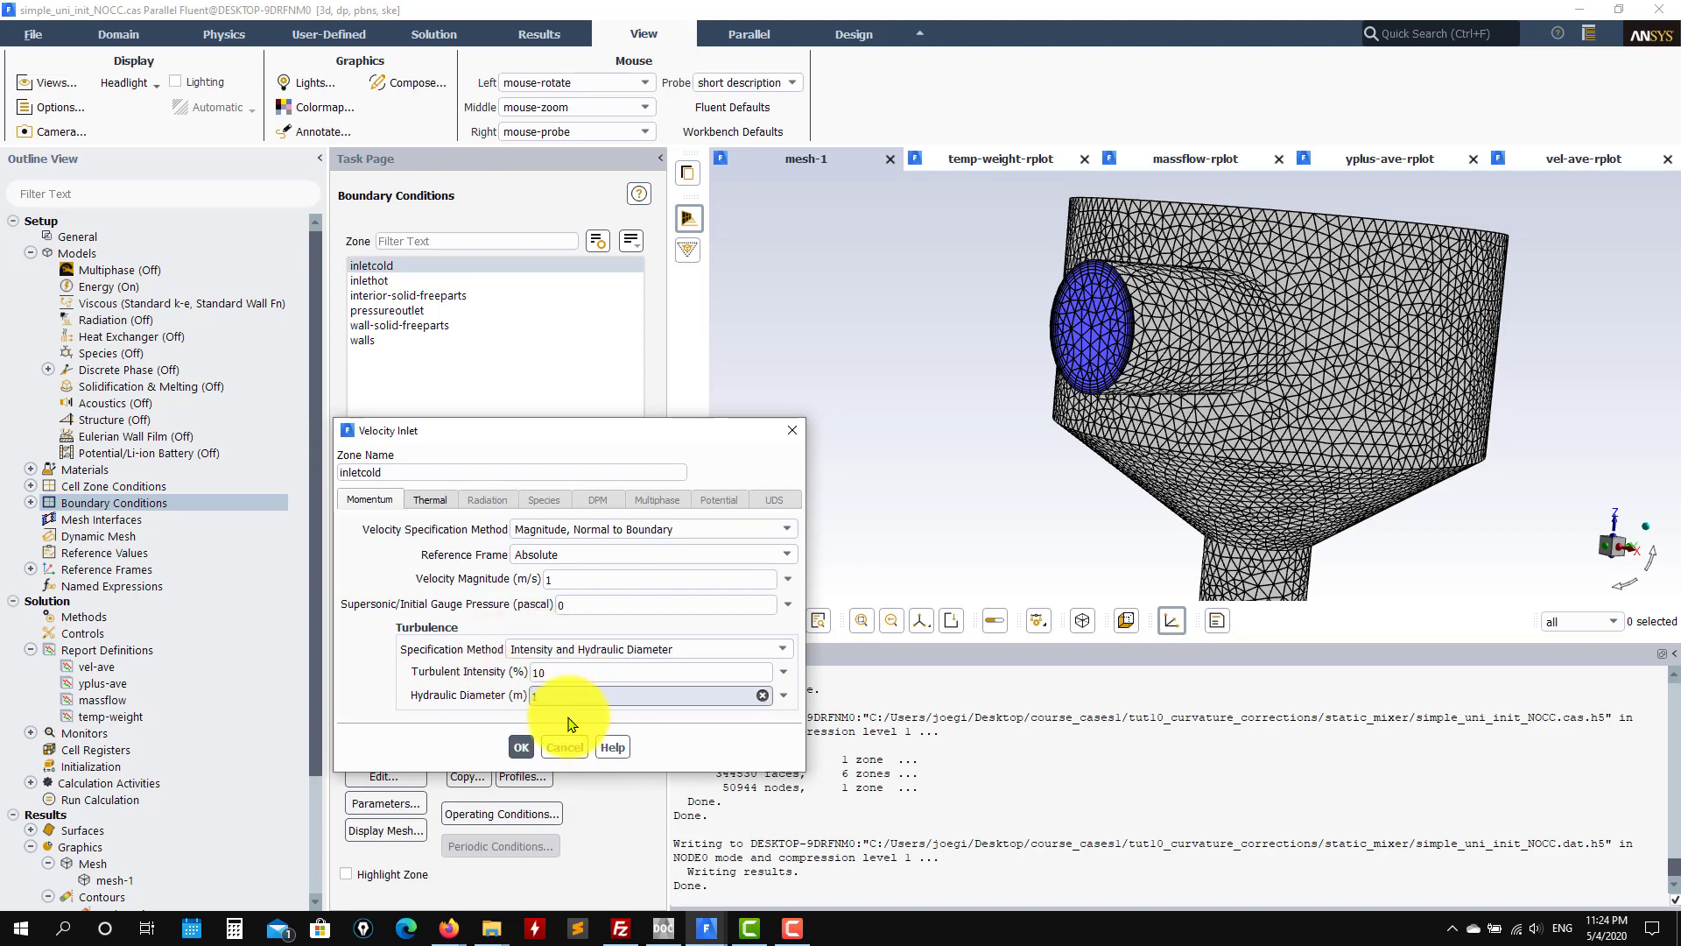
Step: View the static mixer drawing PDF in Firefox: 4000 mm vessel, 1000 mm inlets
mouse_move(448, 926)
click(581, 867)
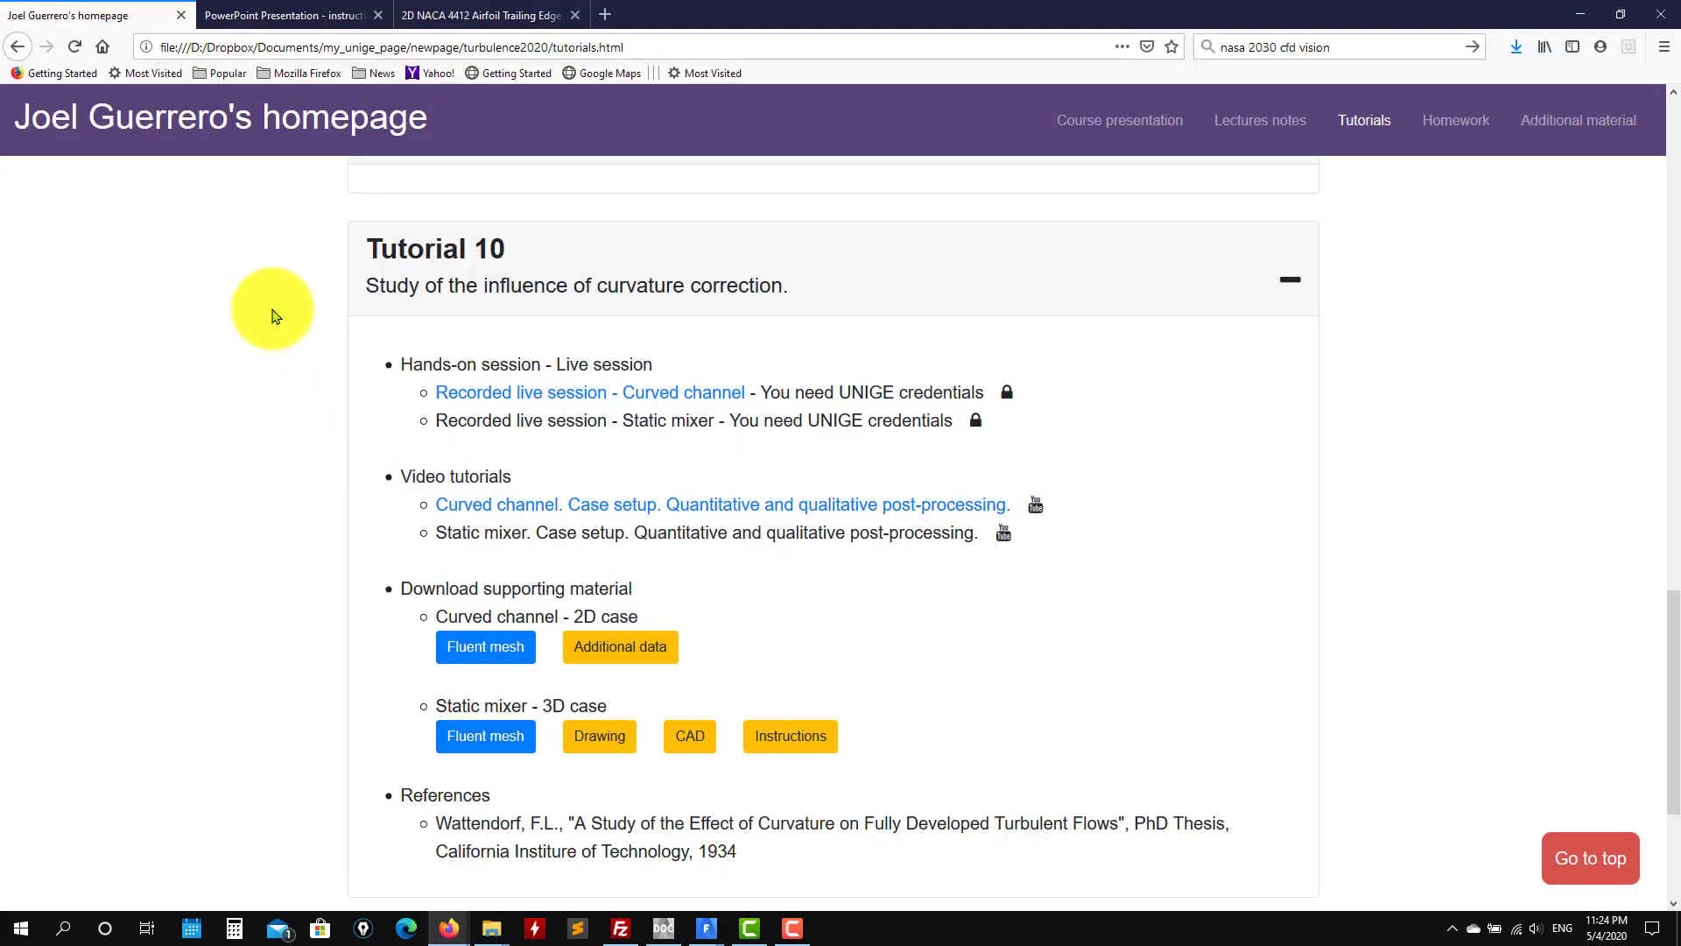
click(601, 736)
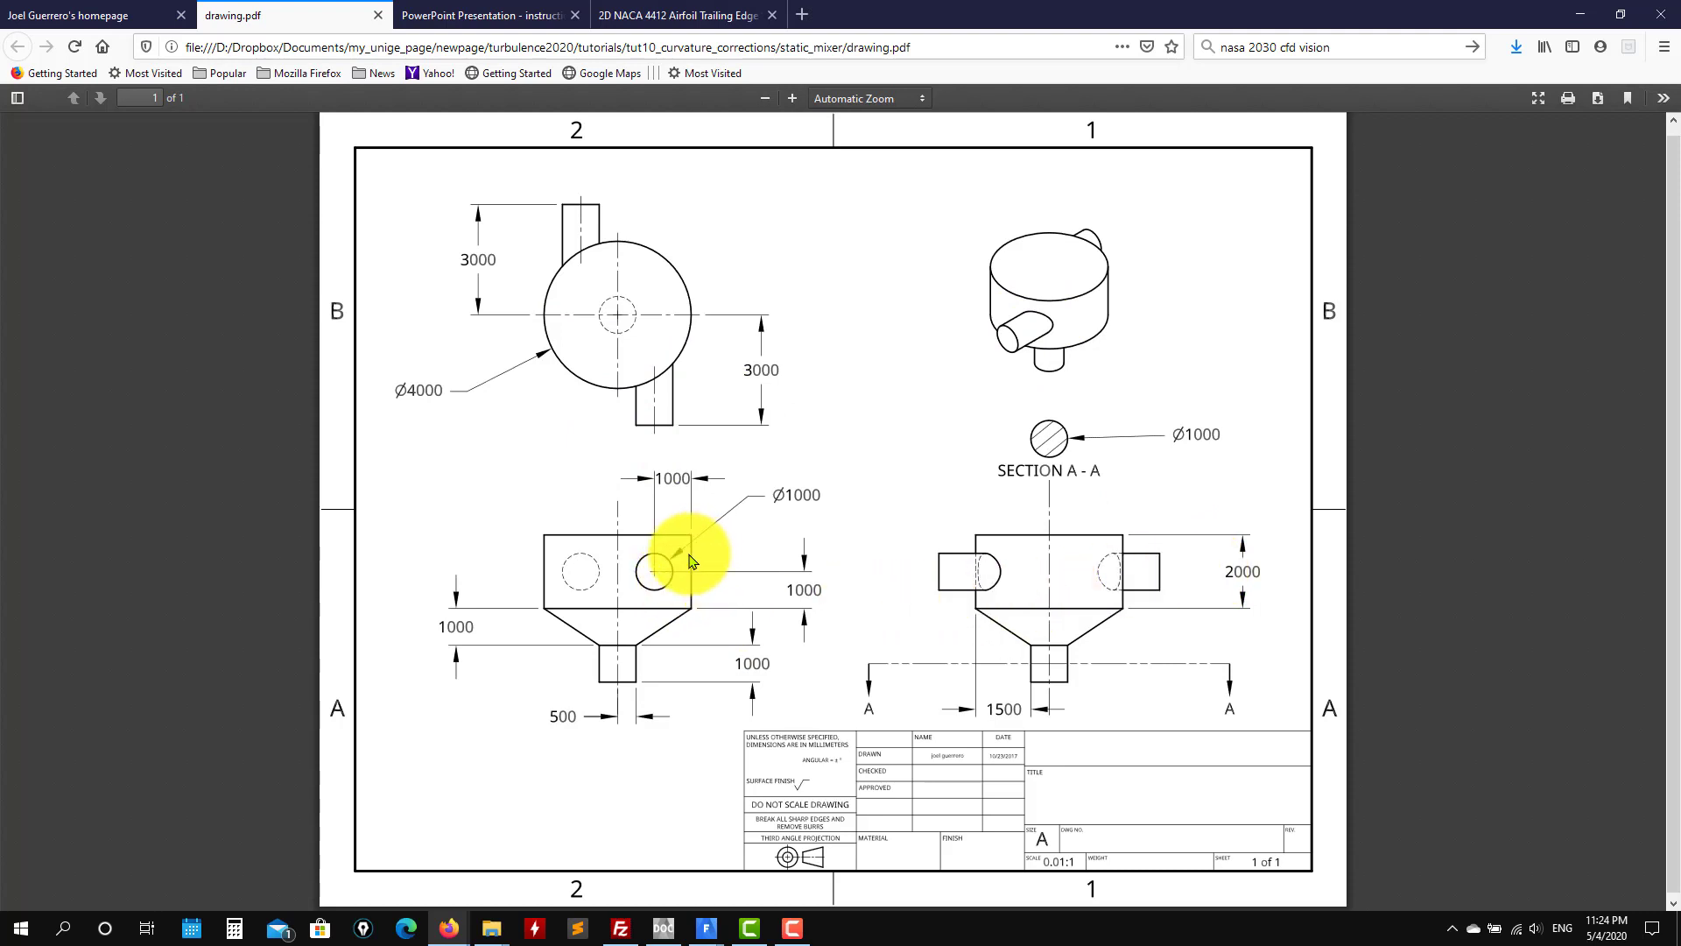
click(1582, 12)
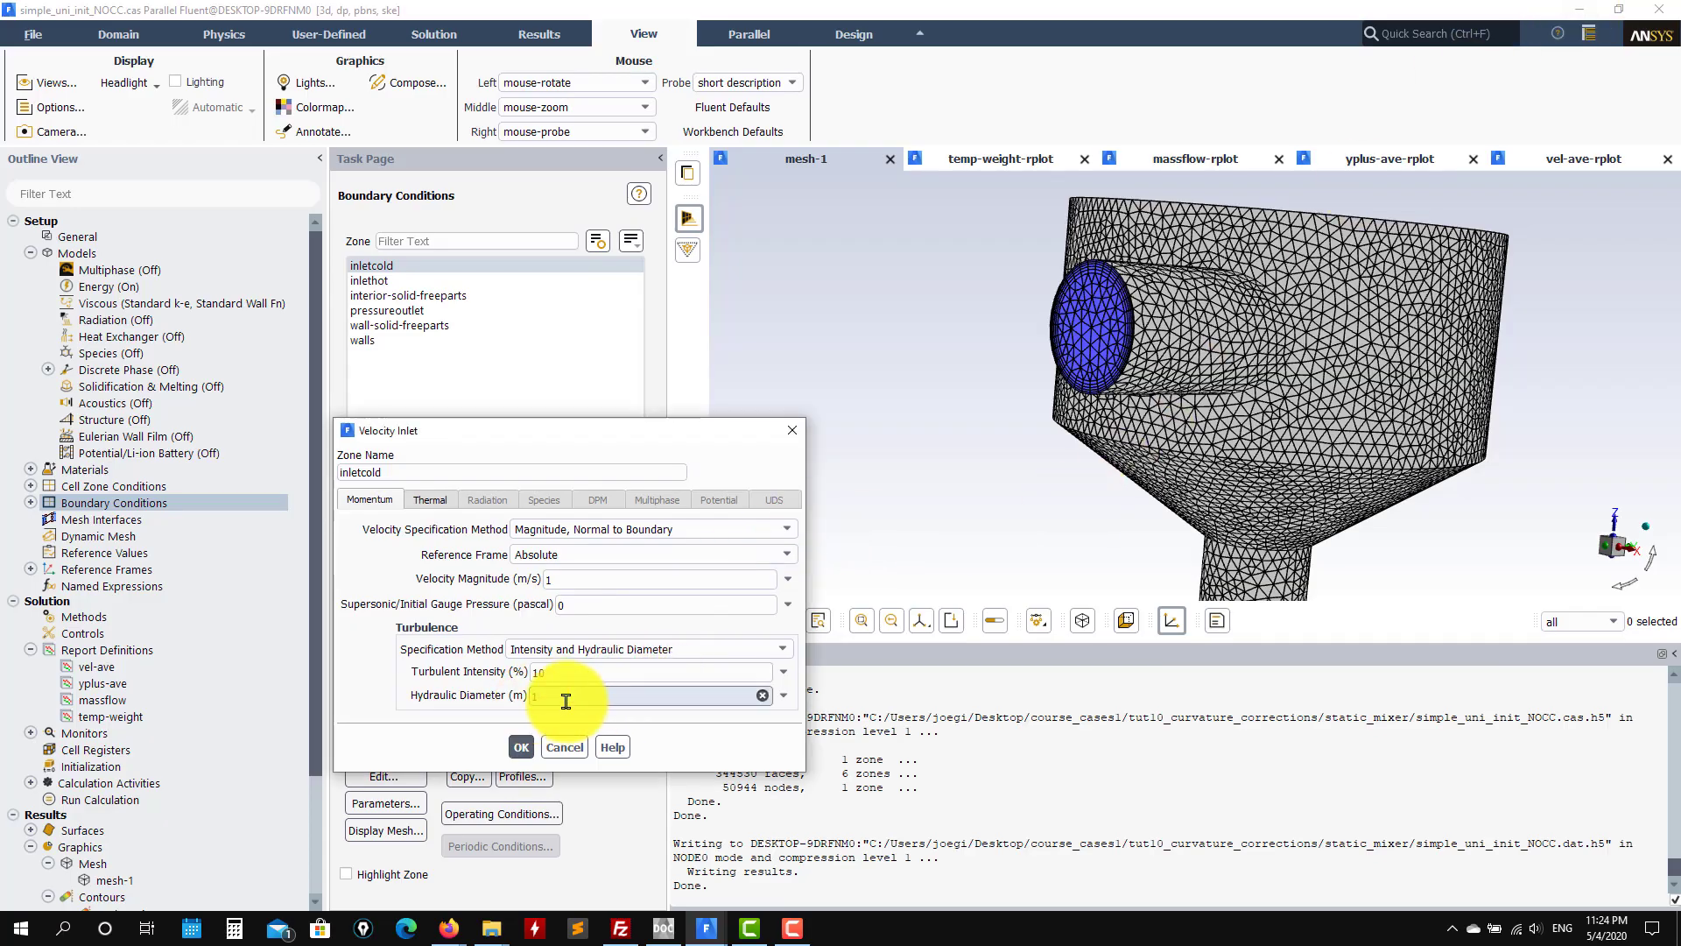
Step: Close inletcold and check the hot inlet's temperature in the inlethot settings
click(521, 747)
click(371, 281)
click(384, 776)
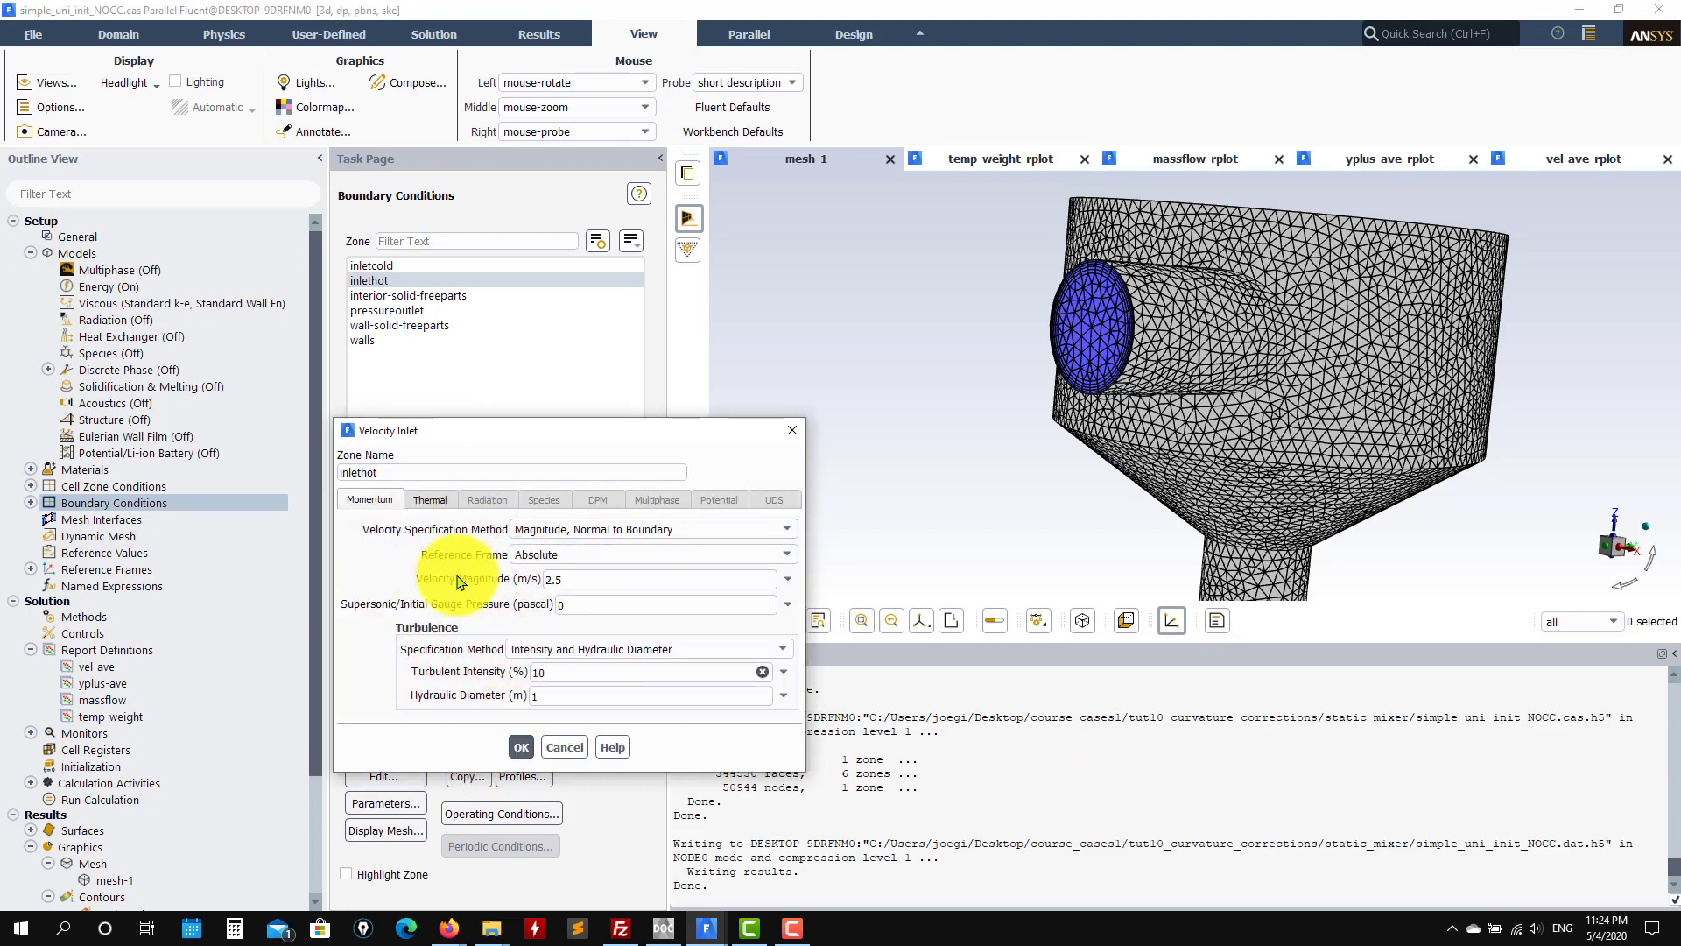
click(430, 500)
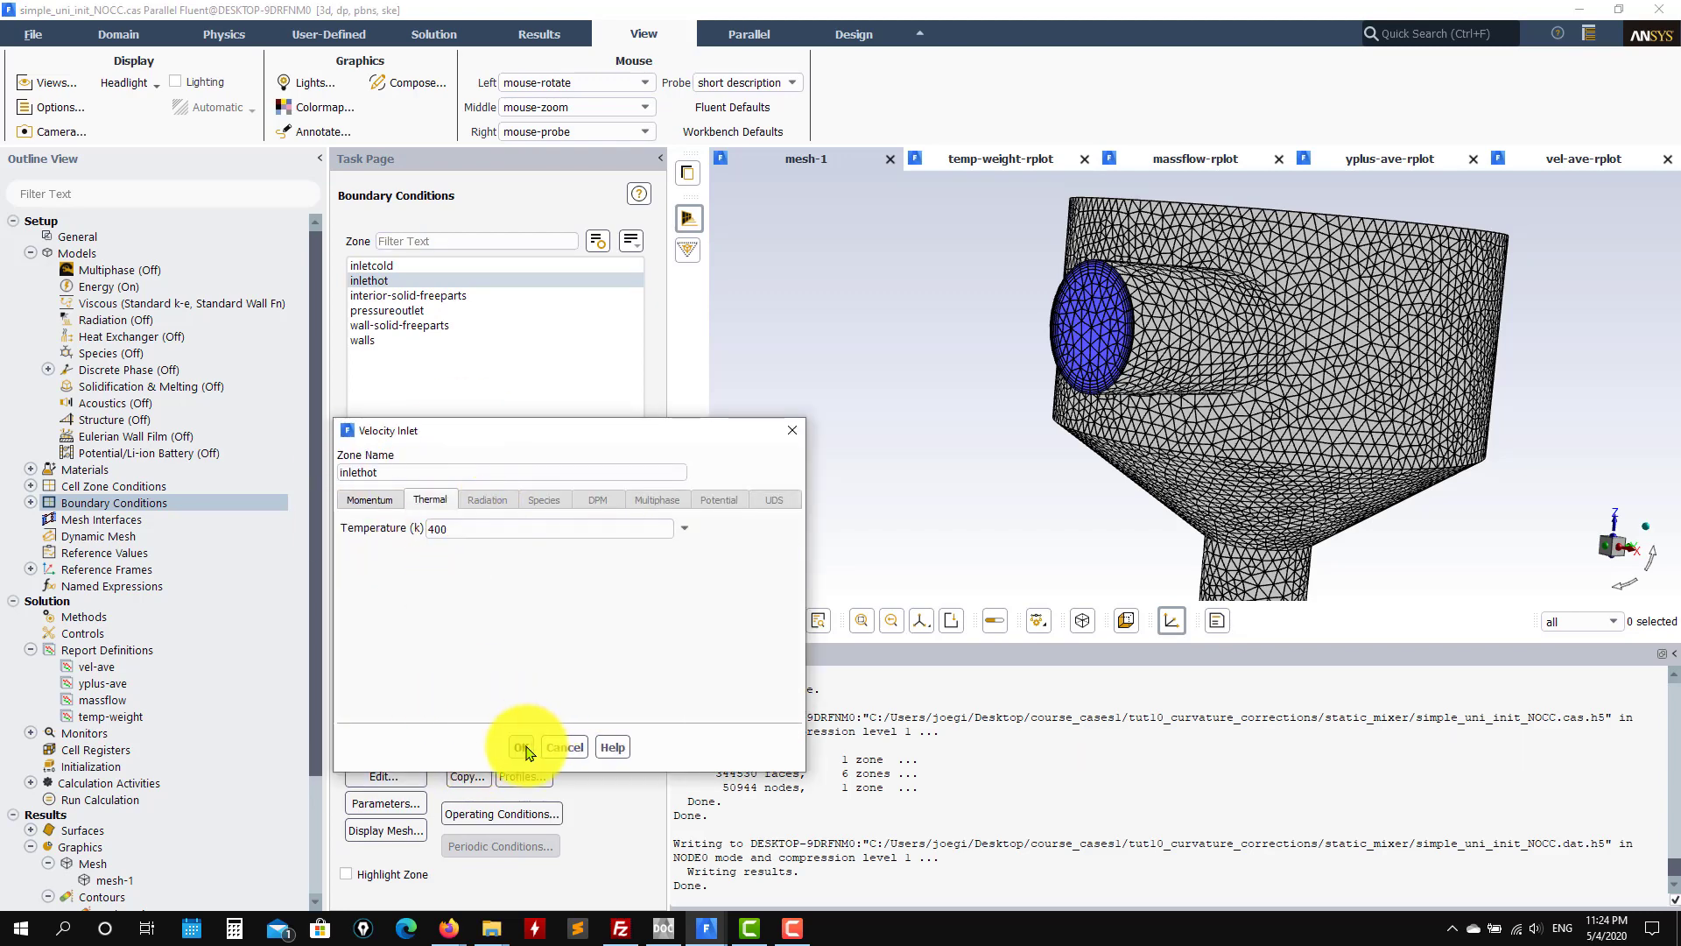
click(521, 747)
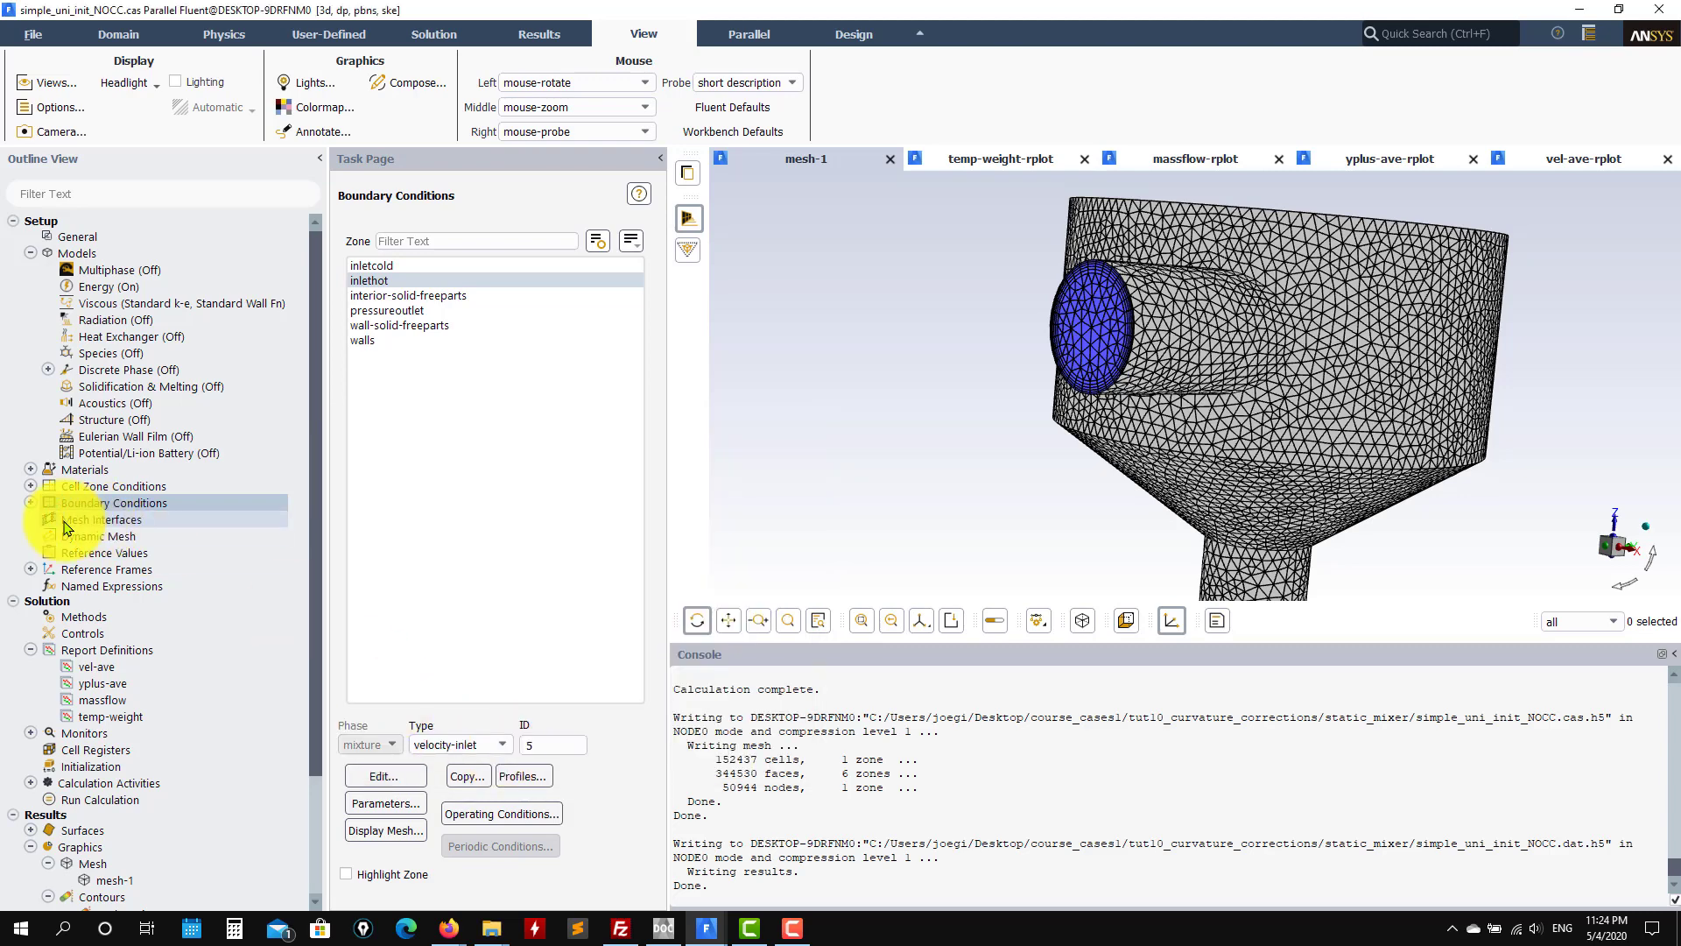
Step: Review the pressureoutlet's momentum and thermal boundary settings and close them
click(403, 311)
click(385, 776)
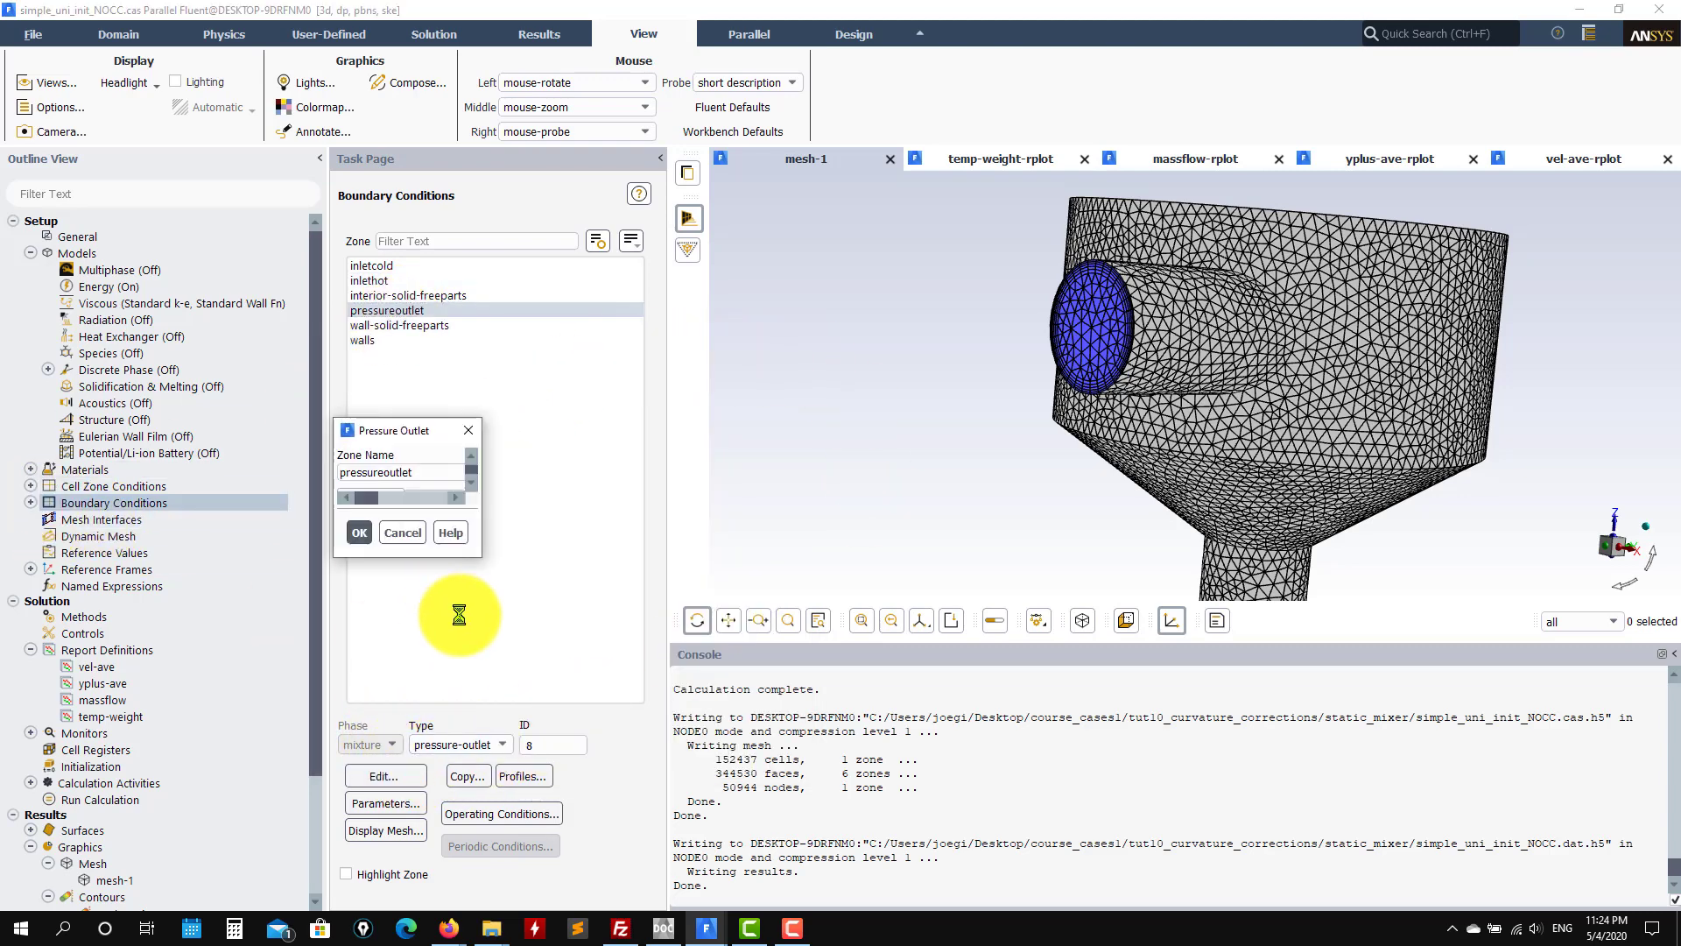
click(435, 501)
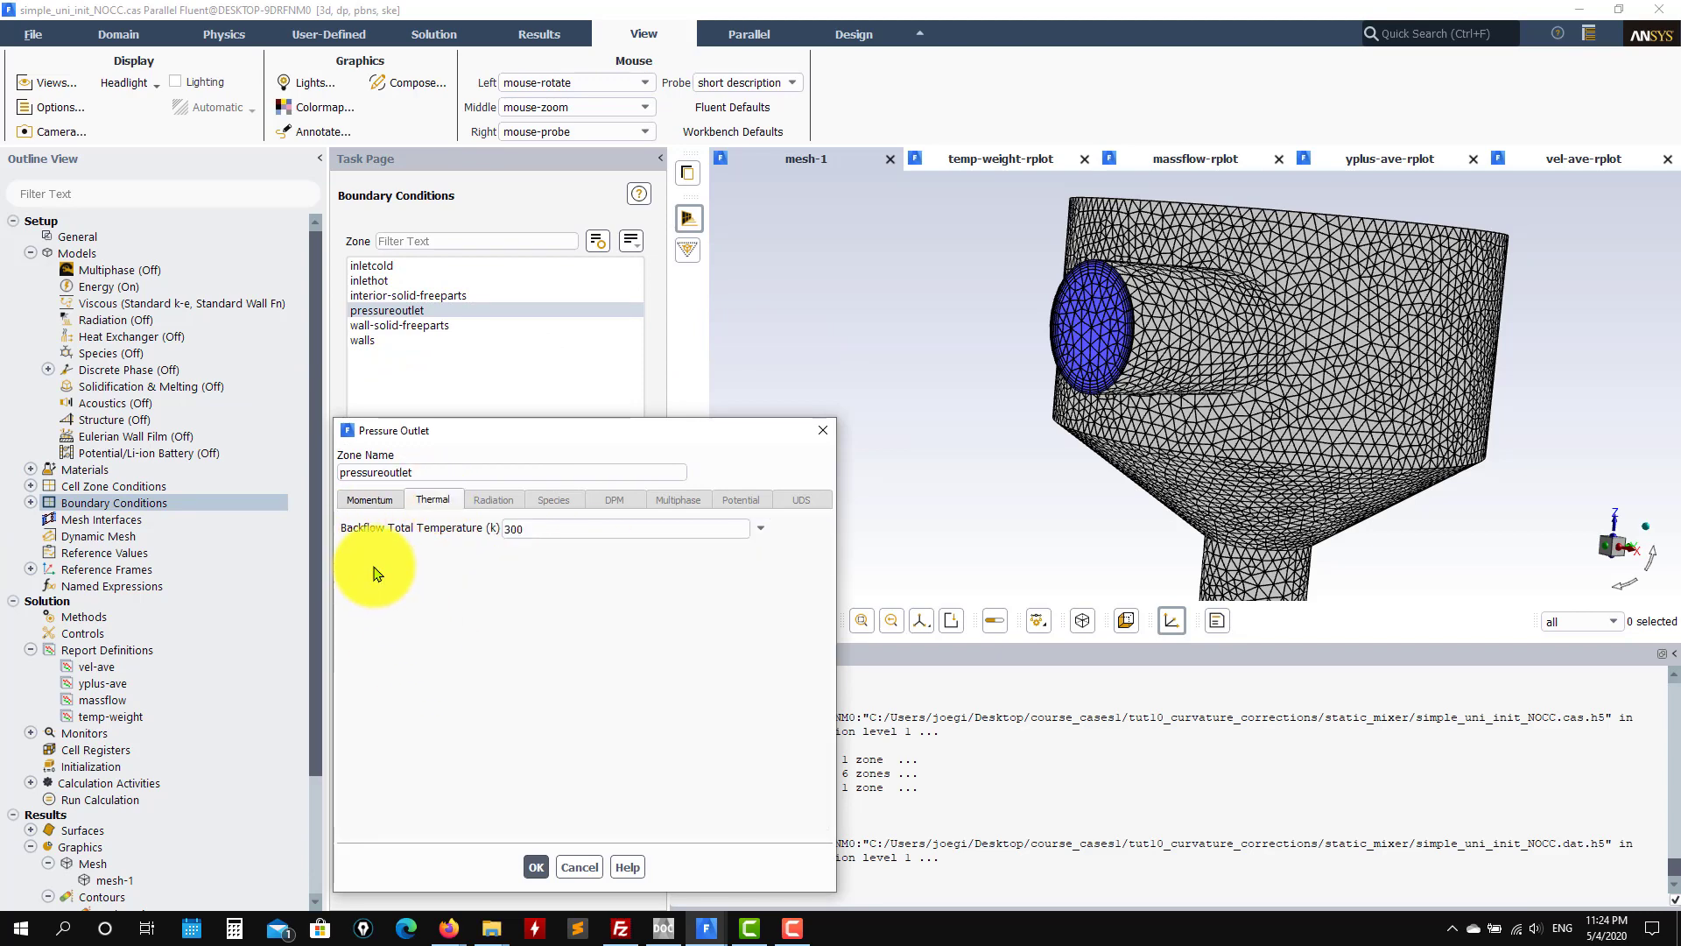
click(370, 499)
click(535, 869)
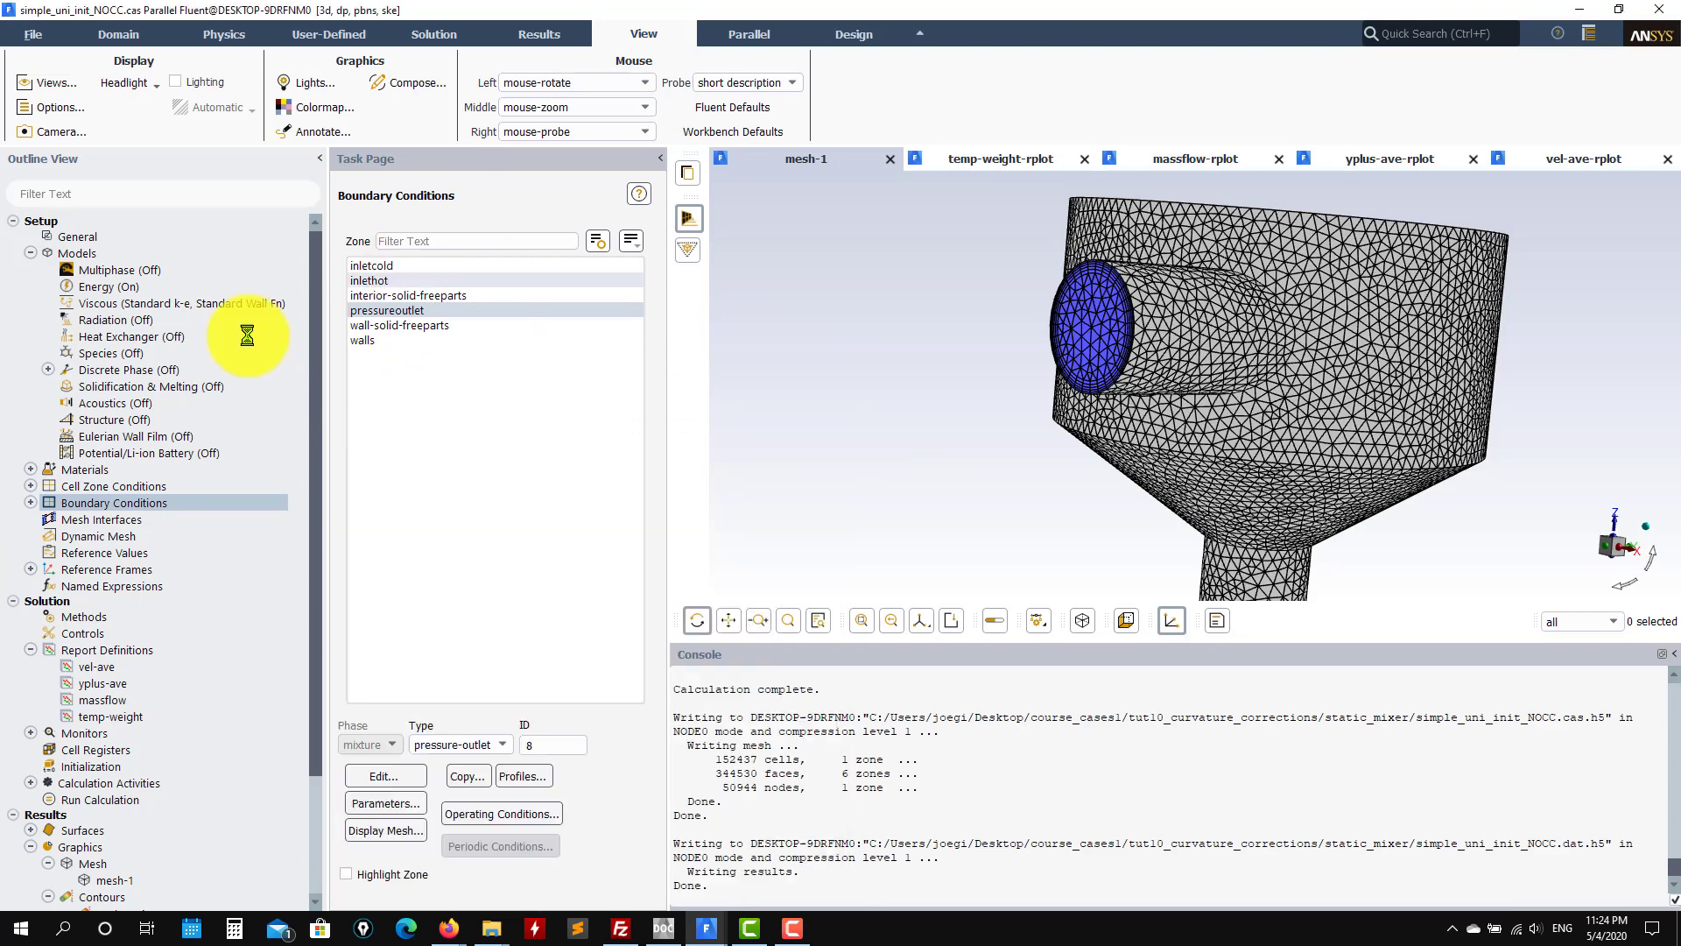
Step: Confirm walls and wall-solid-freeparts are both wall-type boundary zones
click(366, 340)
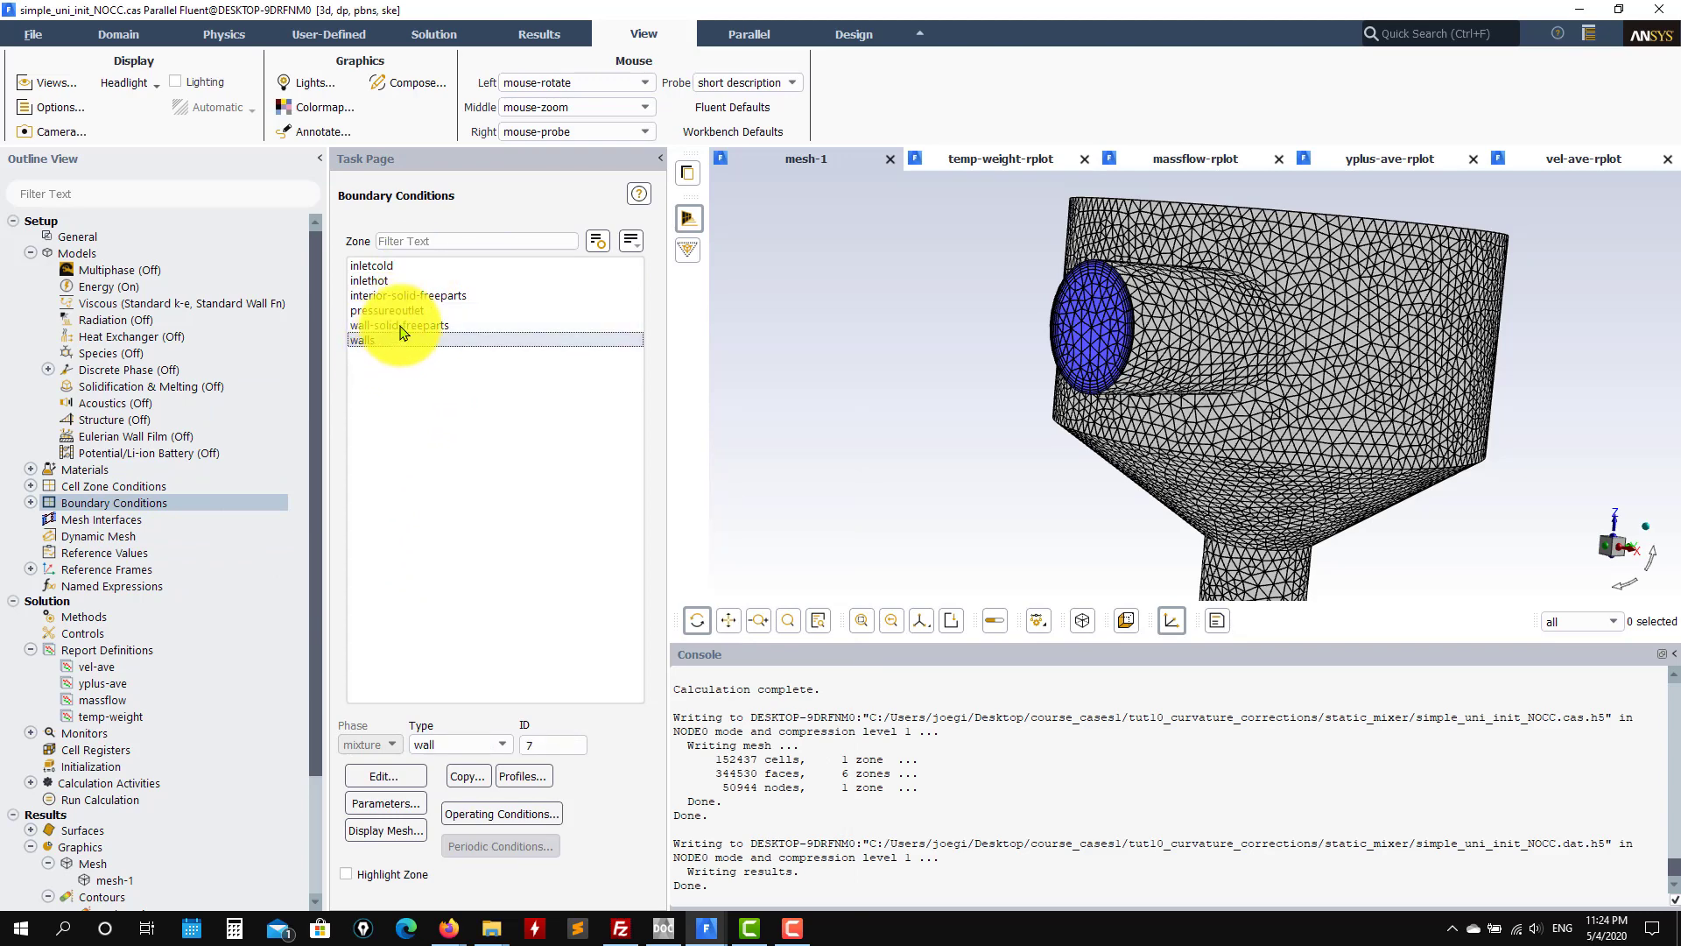
click(392, 327)
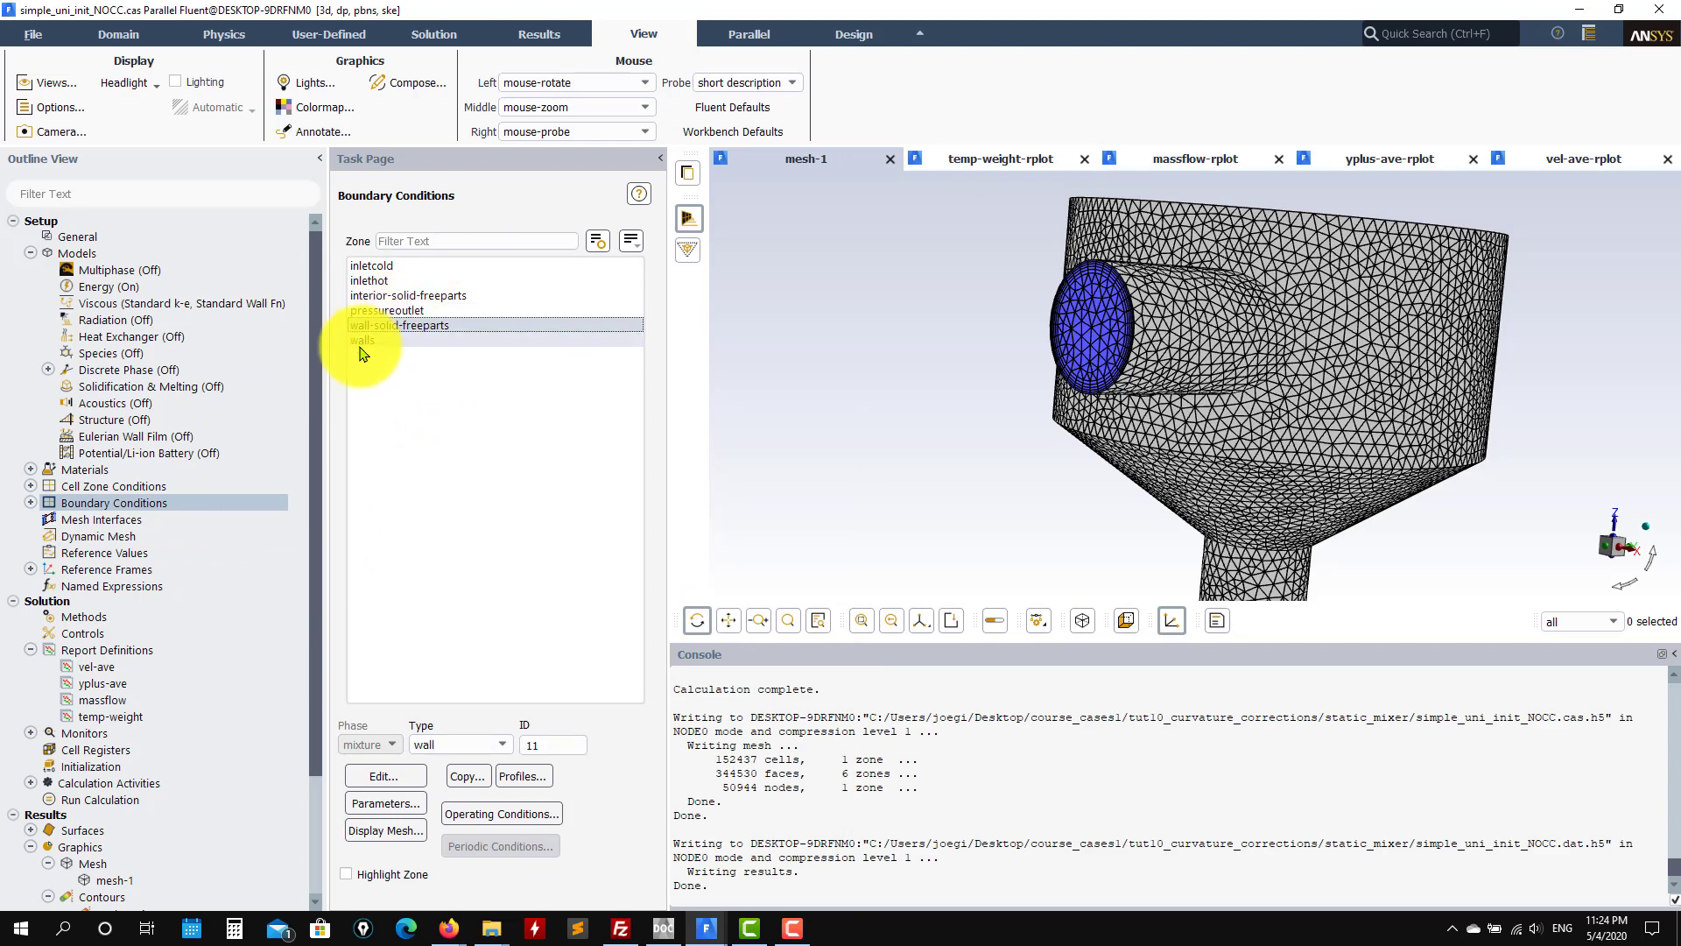
click(412, 339)
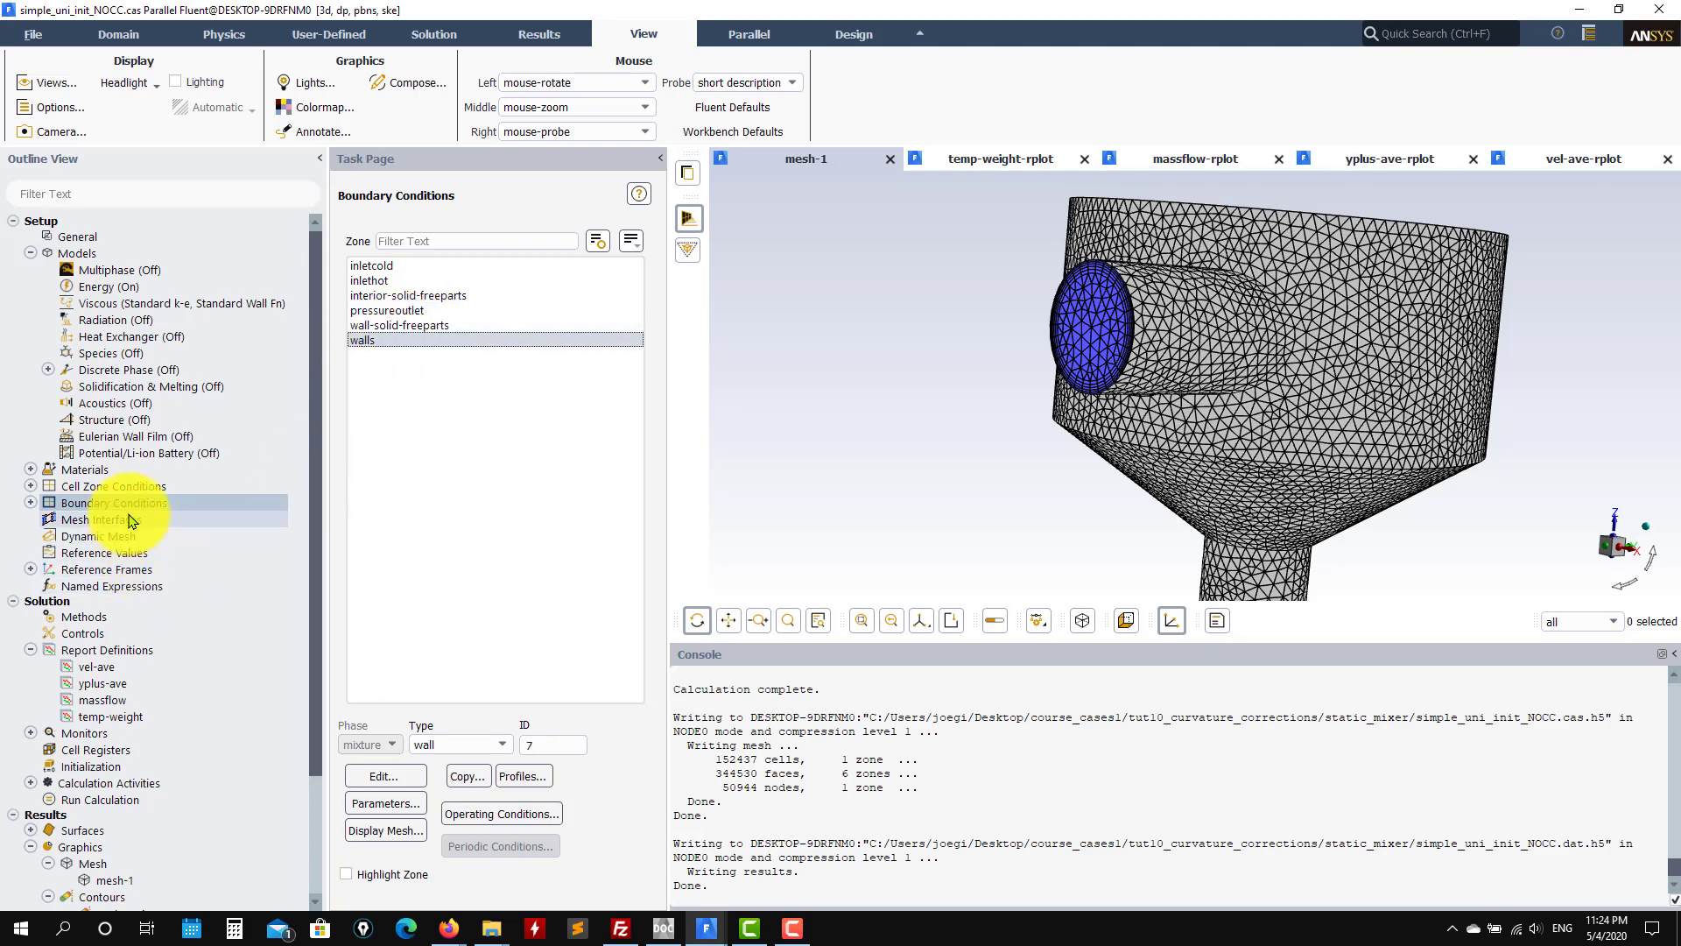
click(123, 608)
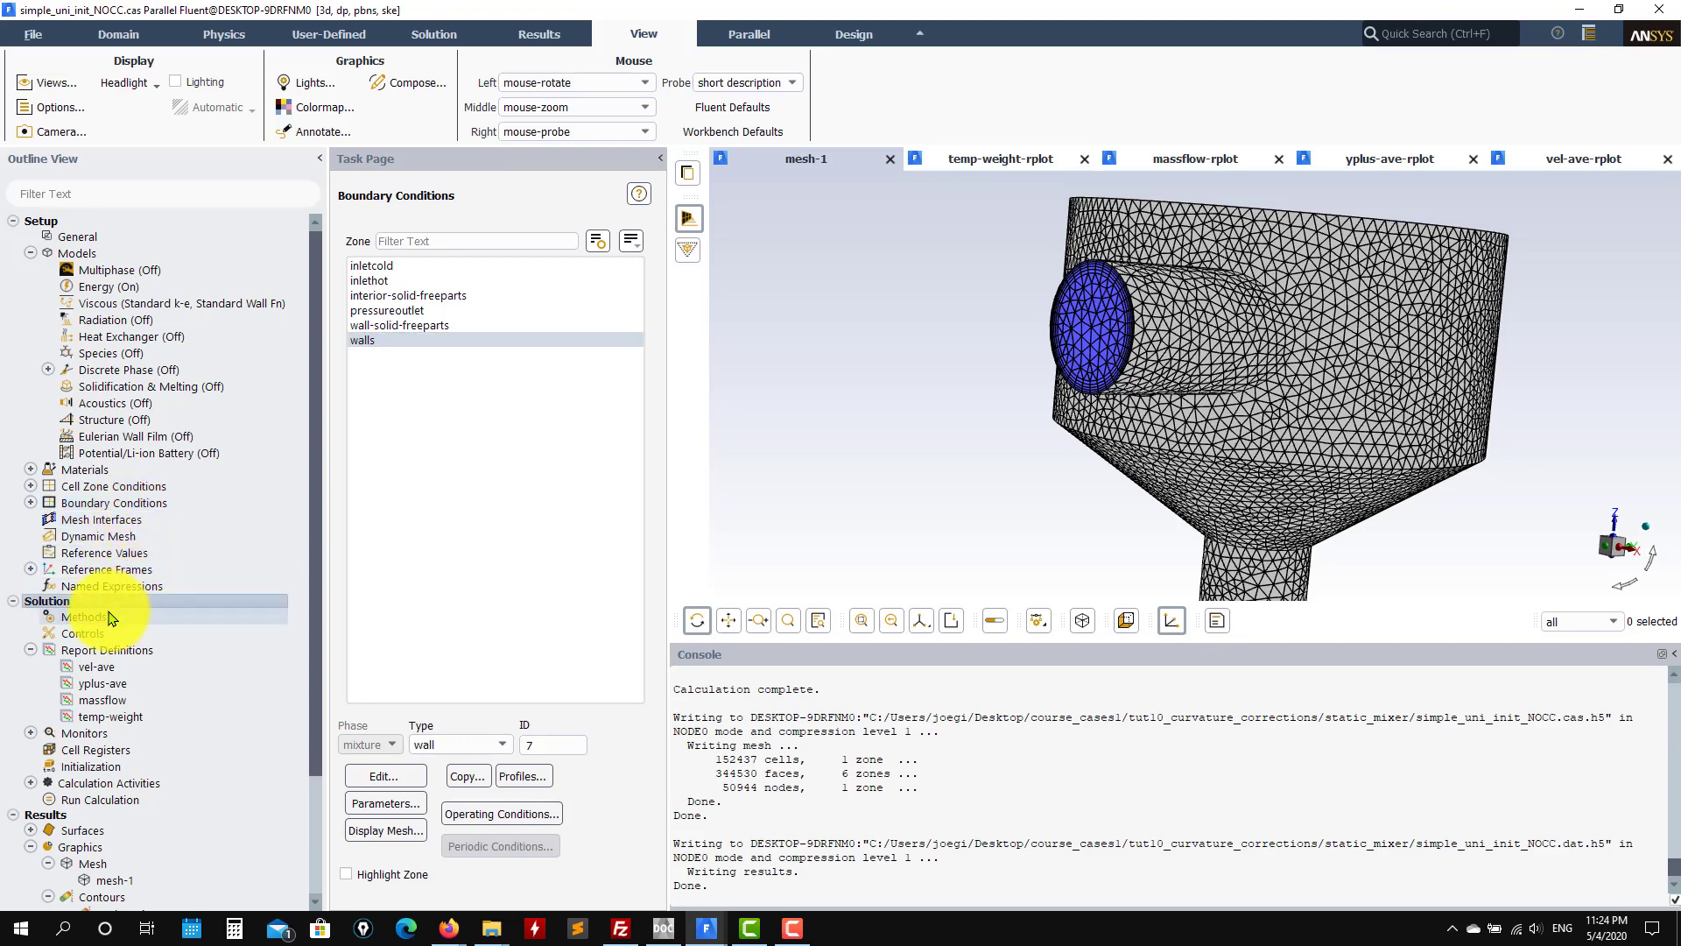
click(79, 617)
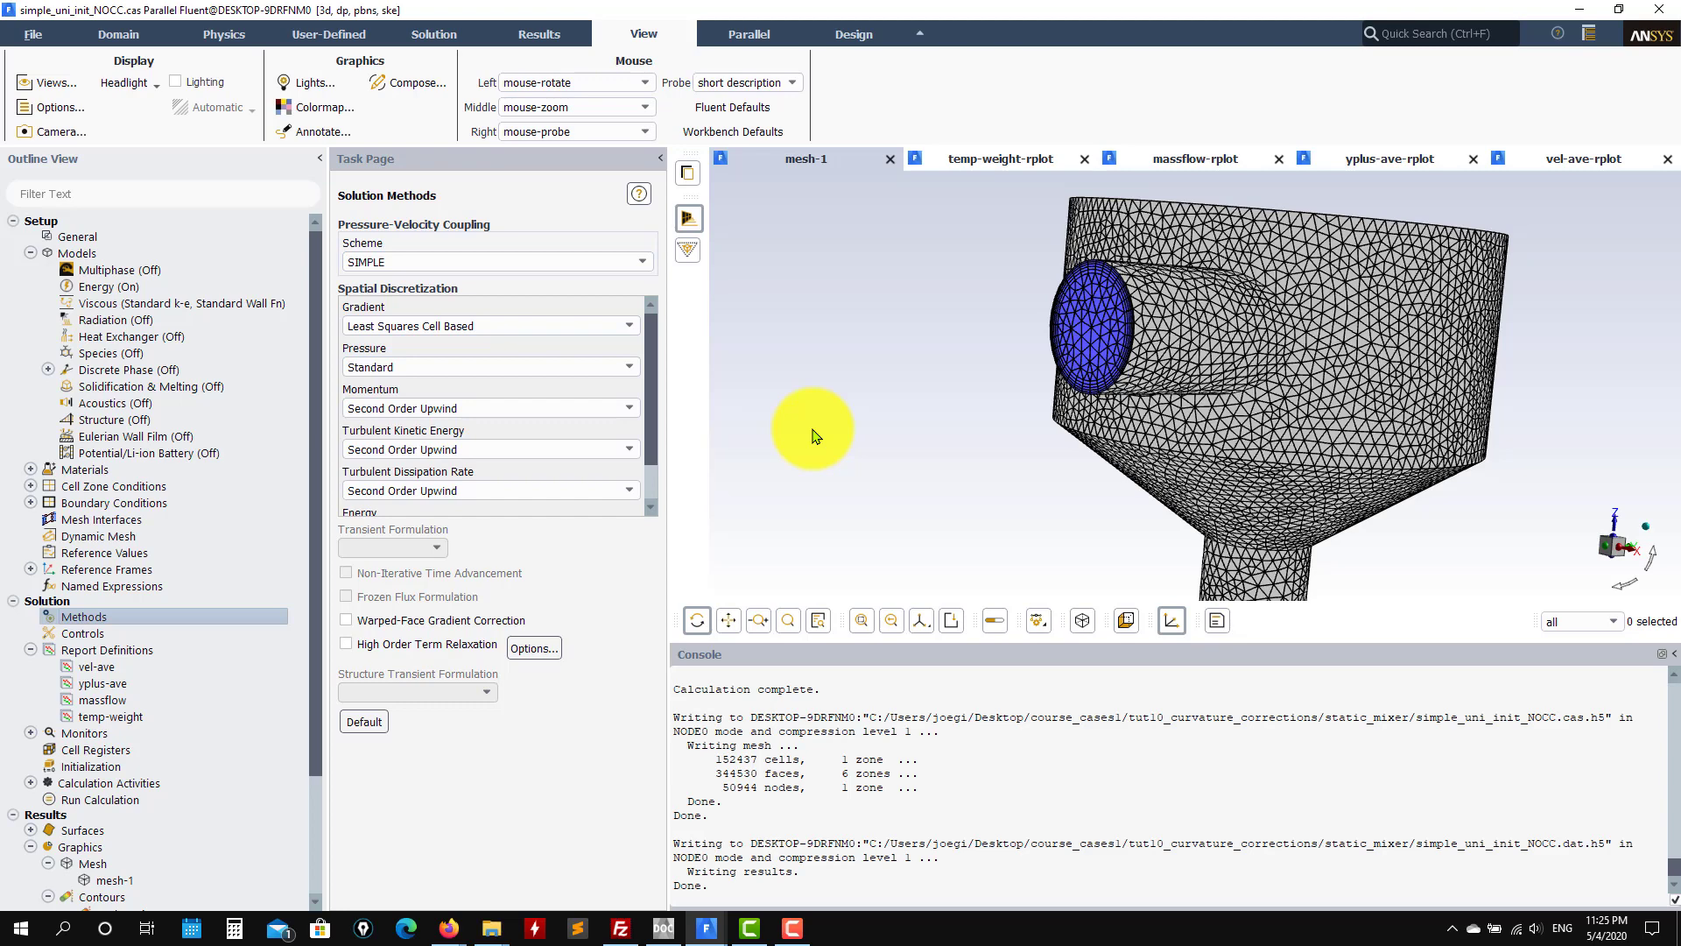
Step: Set turbulent kinetic energy and dissipation rate discretization to Second Order Upwind
drag(657, 342, 669, 443)
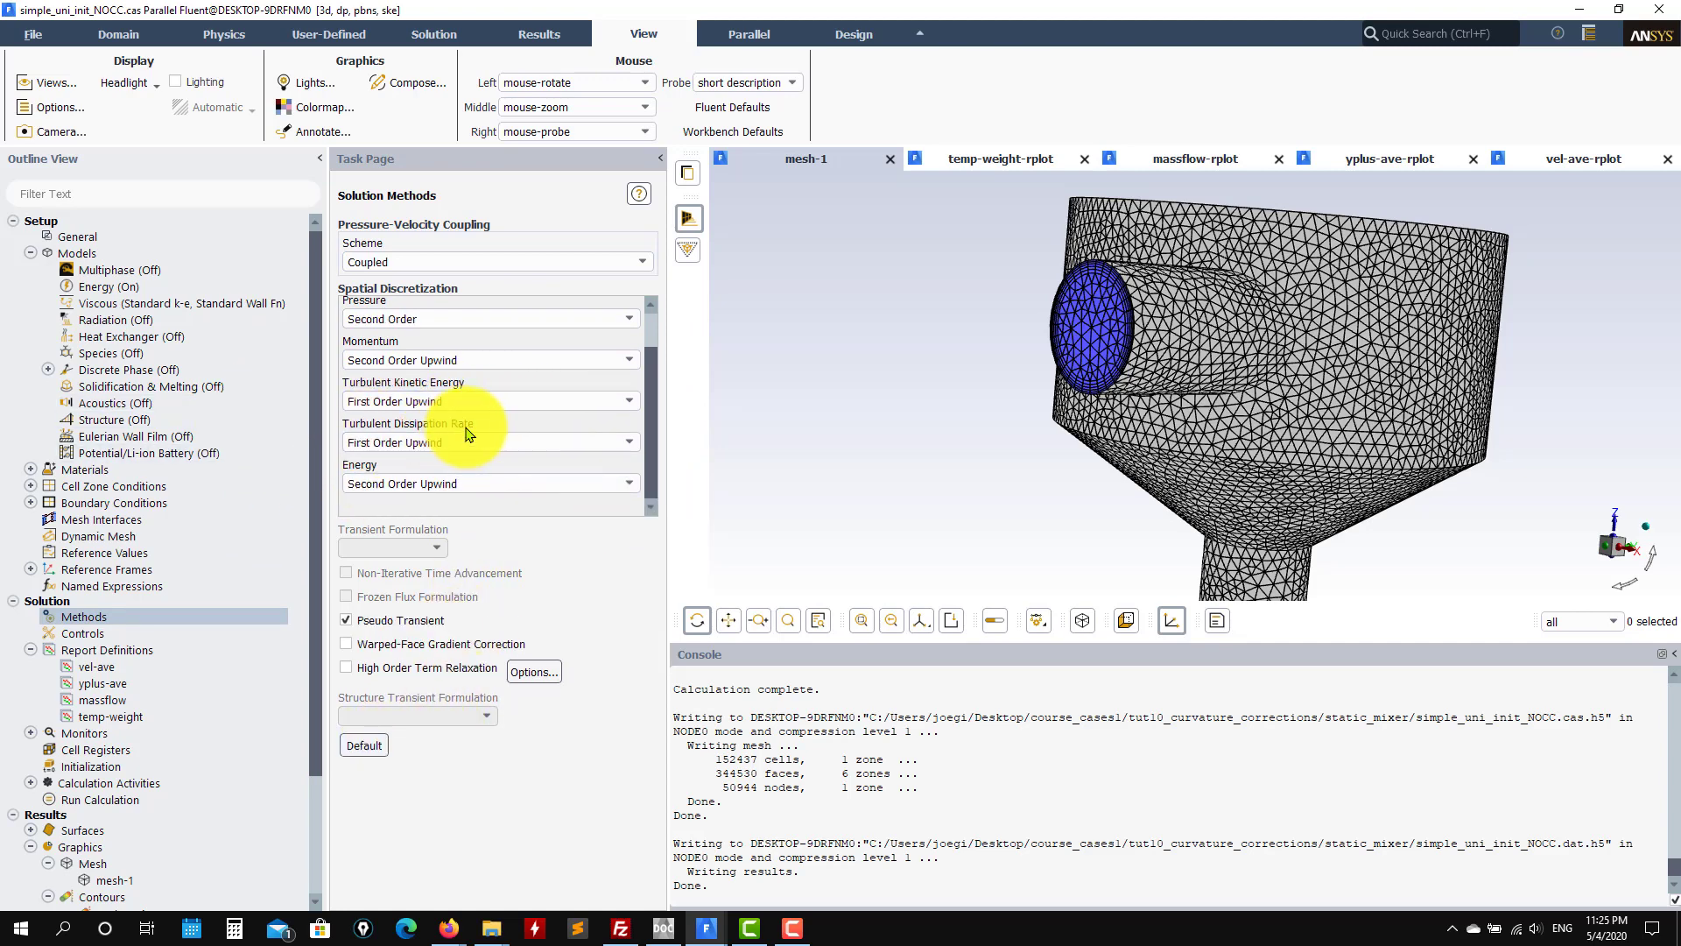
click(473, 402)
click(473, 433)
click(470, 446)
click(470, 474)
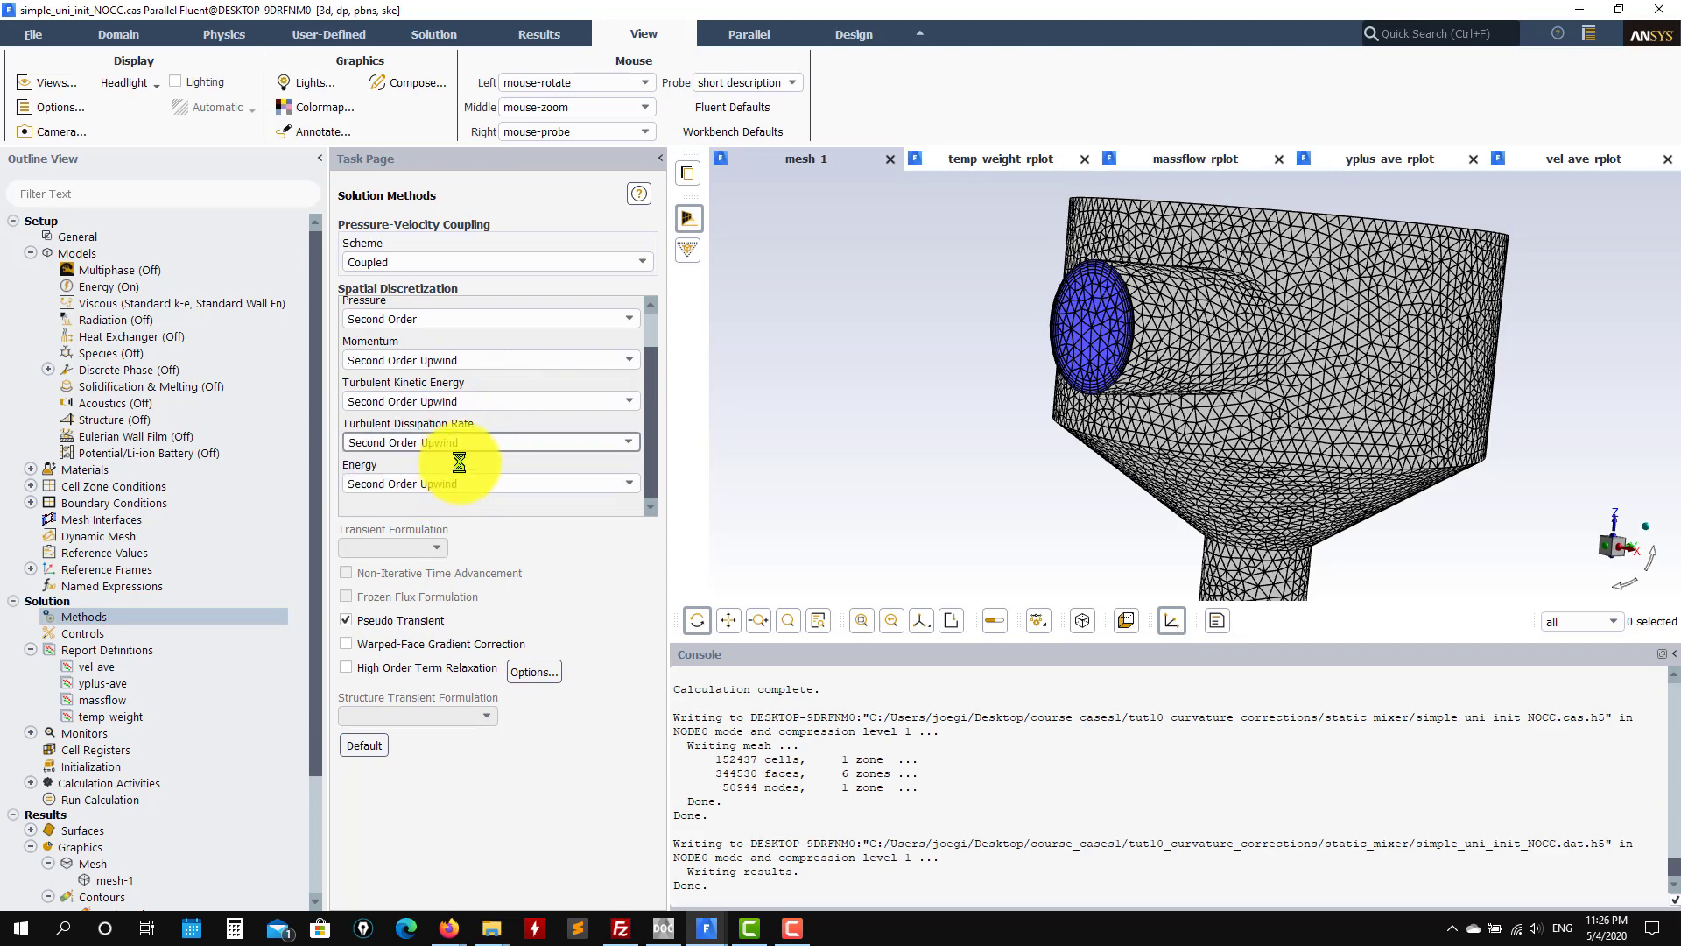
scroll(650, 359, up, 2)
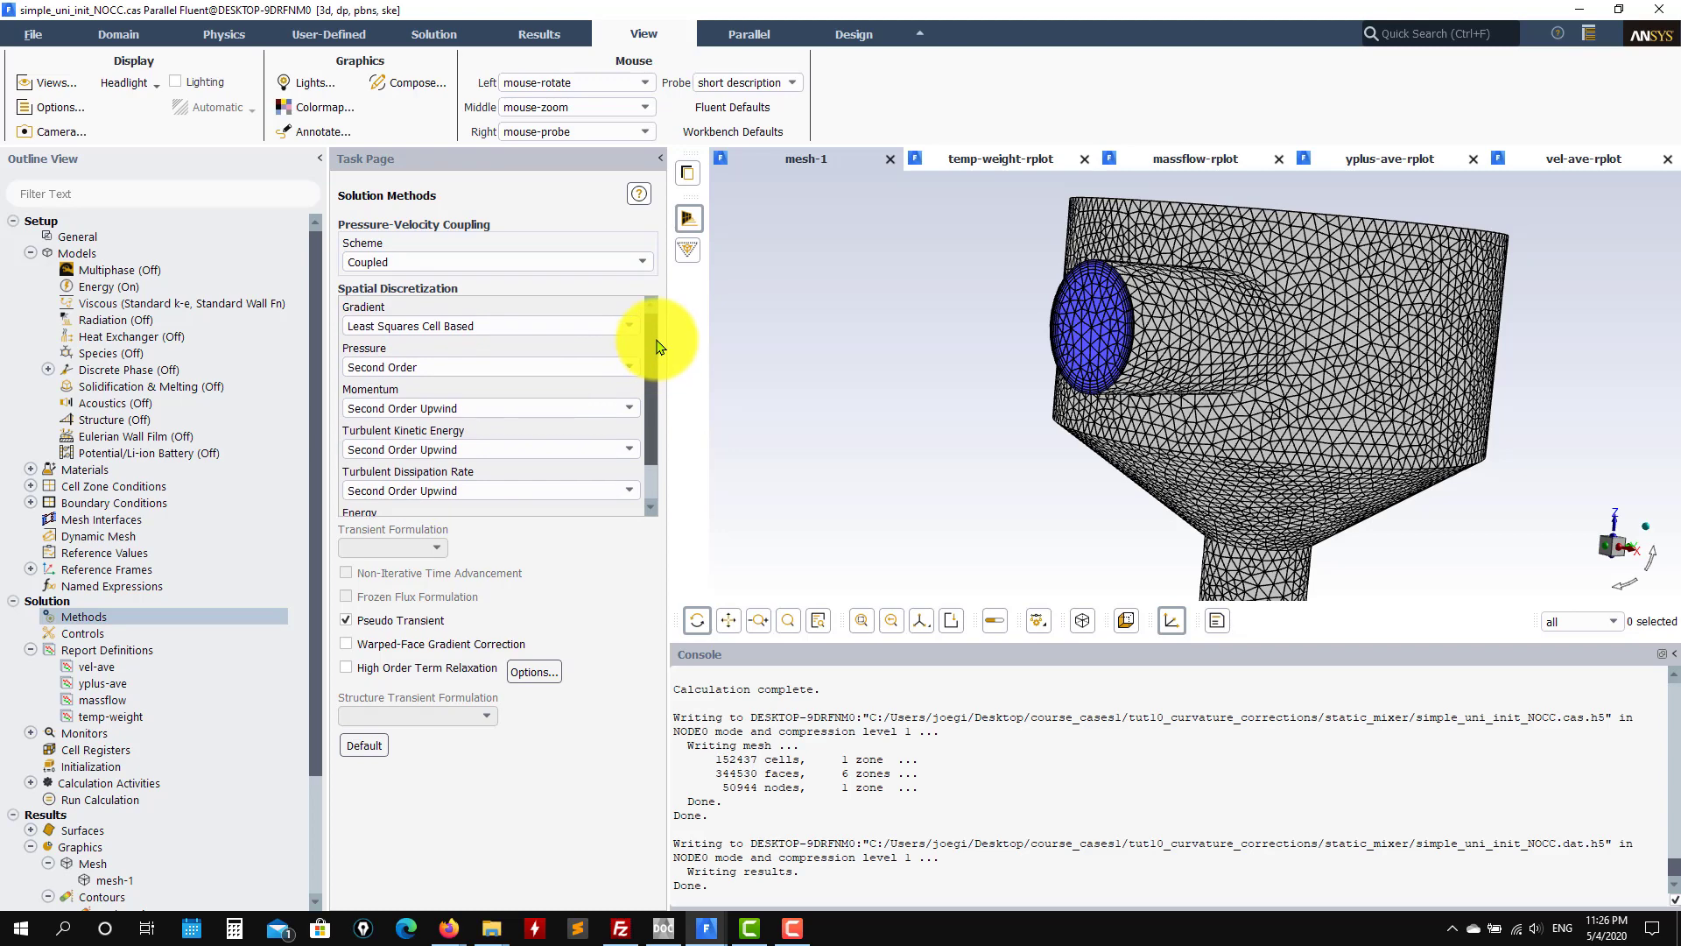
scroll(651, 388, down, 2)
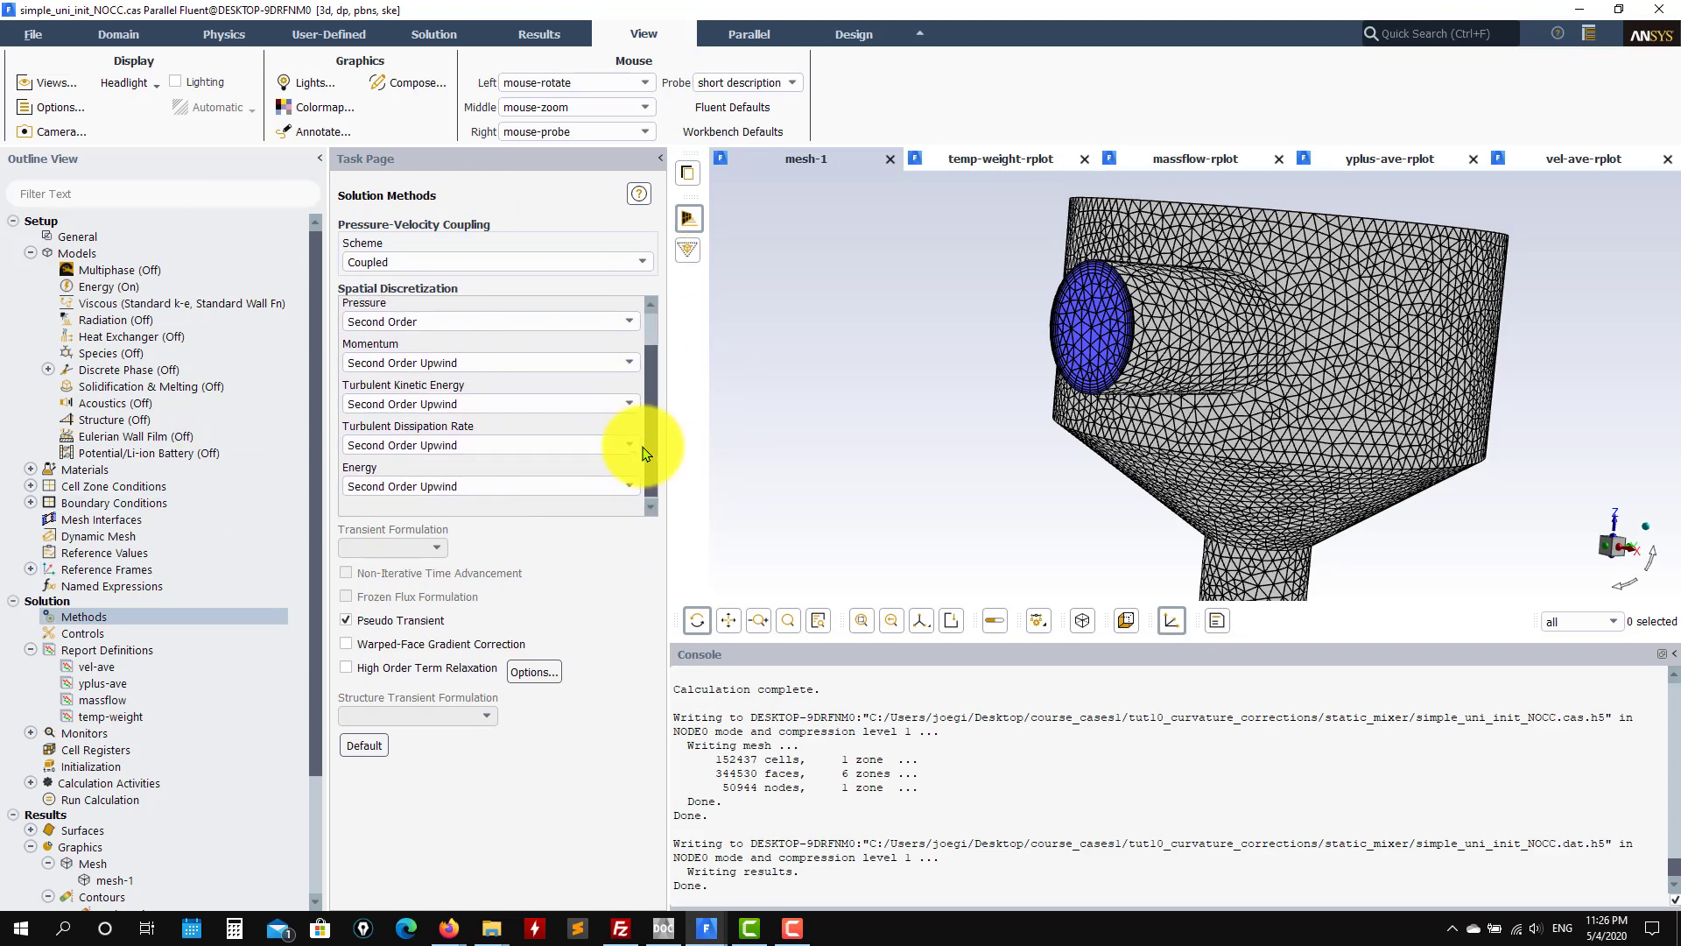
Step: Set the pressure-velocity coupling scheme back to SIMPLE
click(634, 262)
click(526, 280)
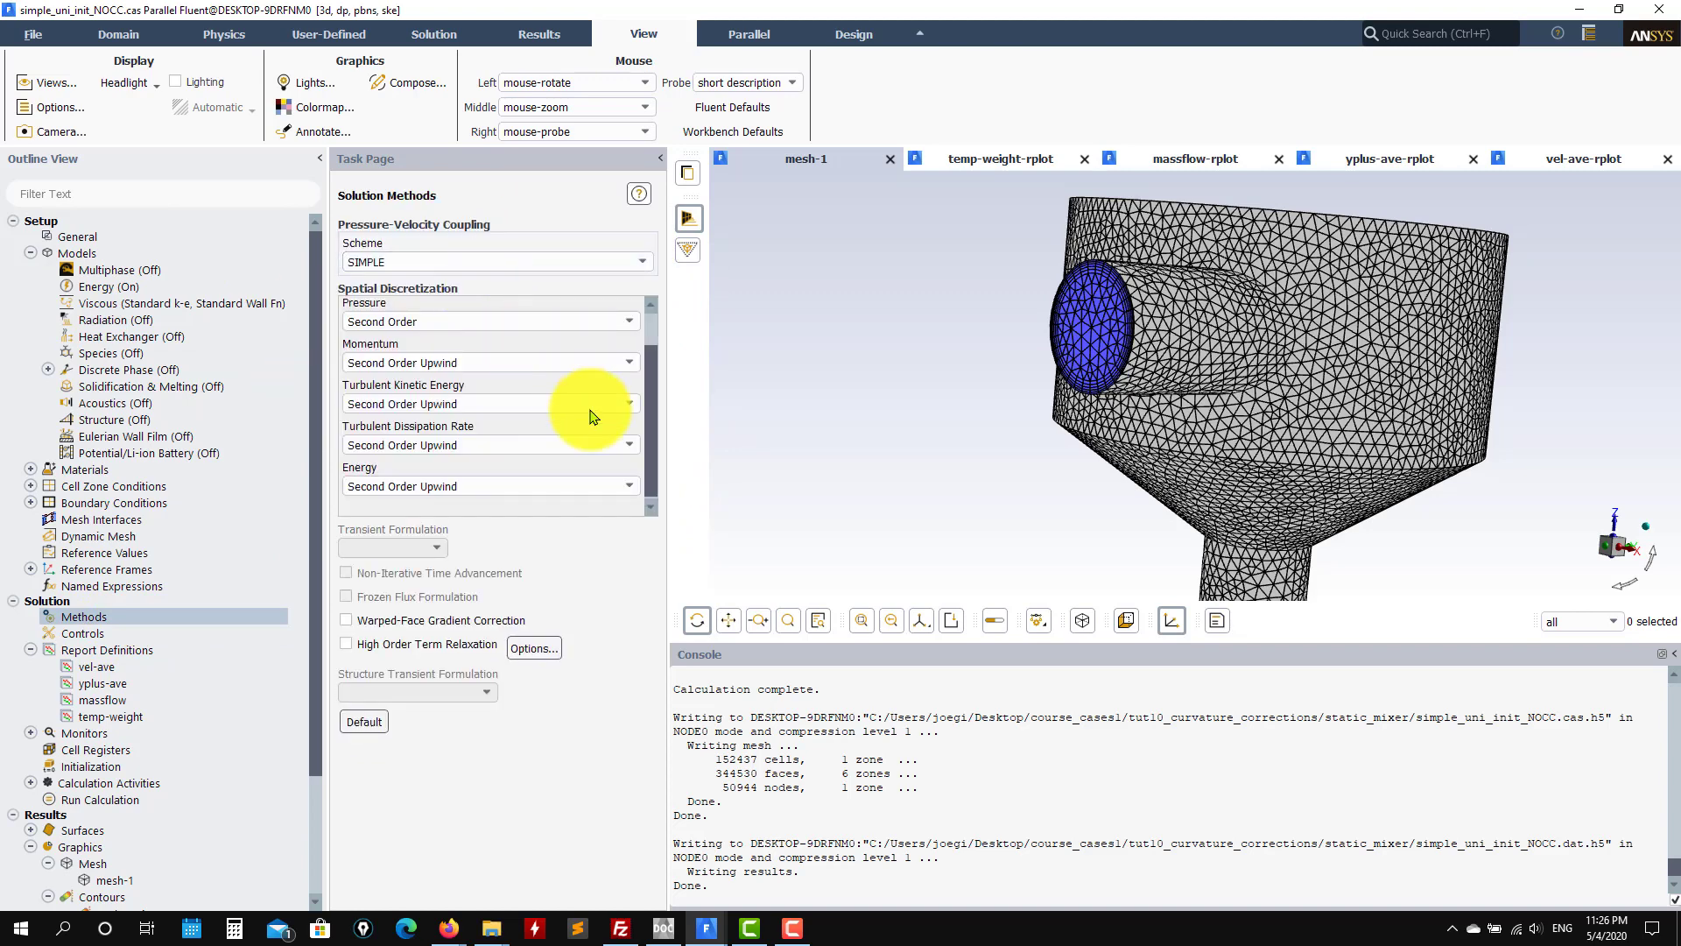
scroll(651, 412, up, 1)
scroll(652, 386, down, 1)
Step: Show the under-relaxation factors (pressure 0.3, momentum 0.7) and list the report definitions
click(98, 634)
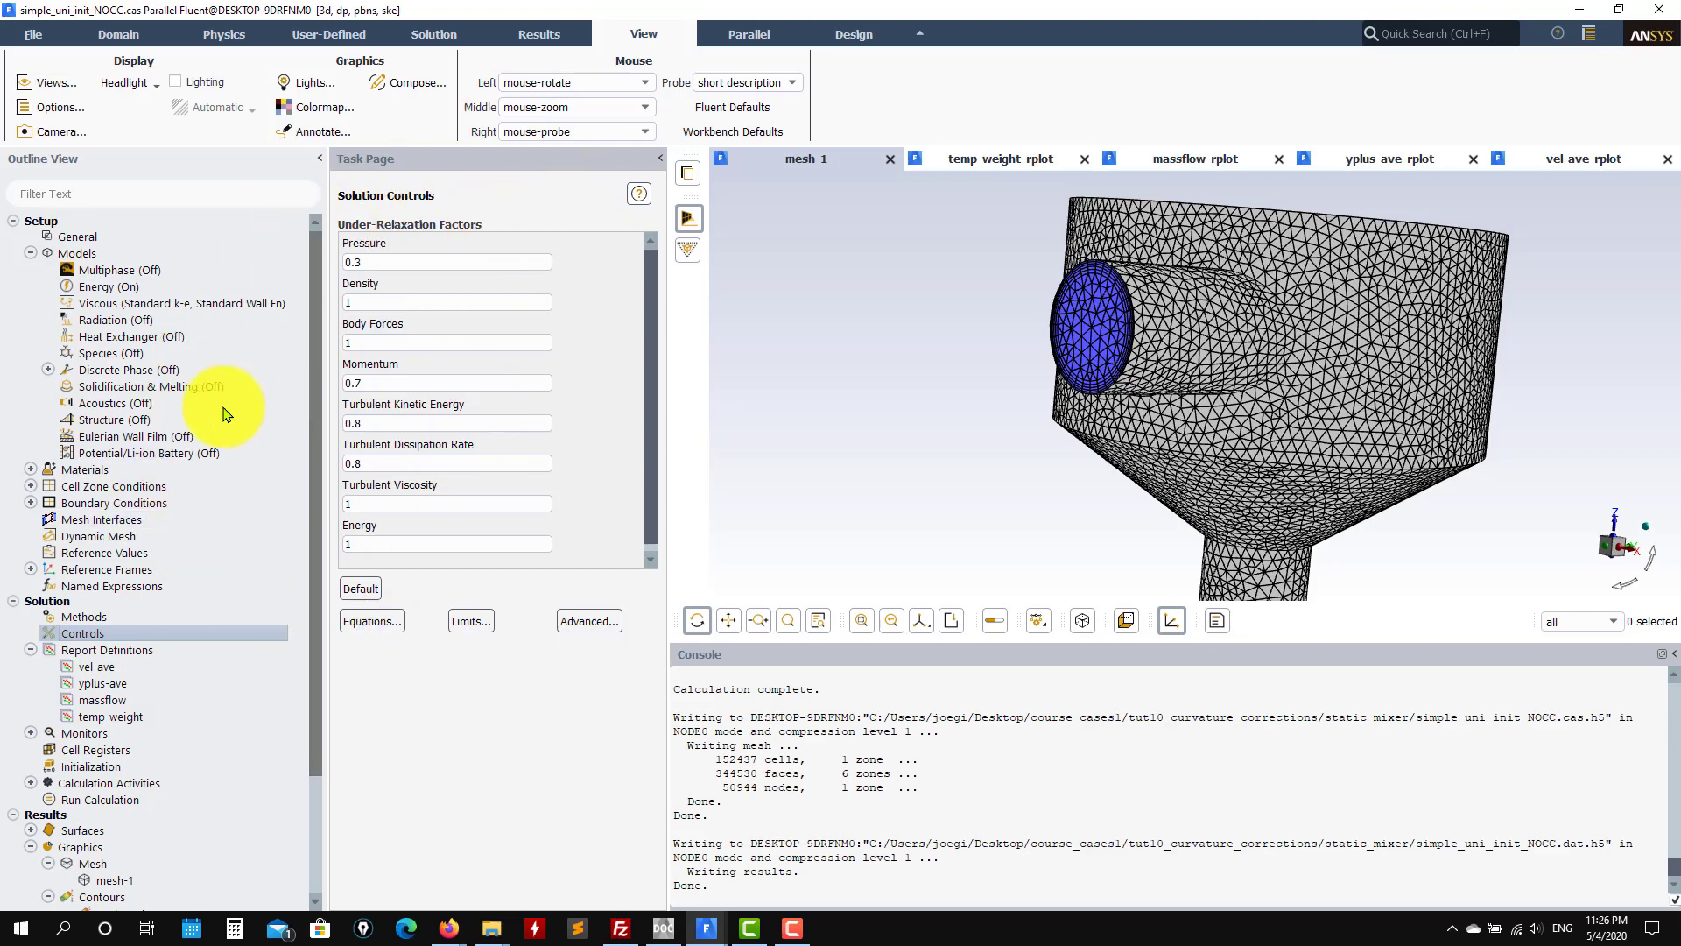
double_click(137, 657)
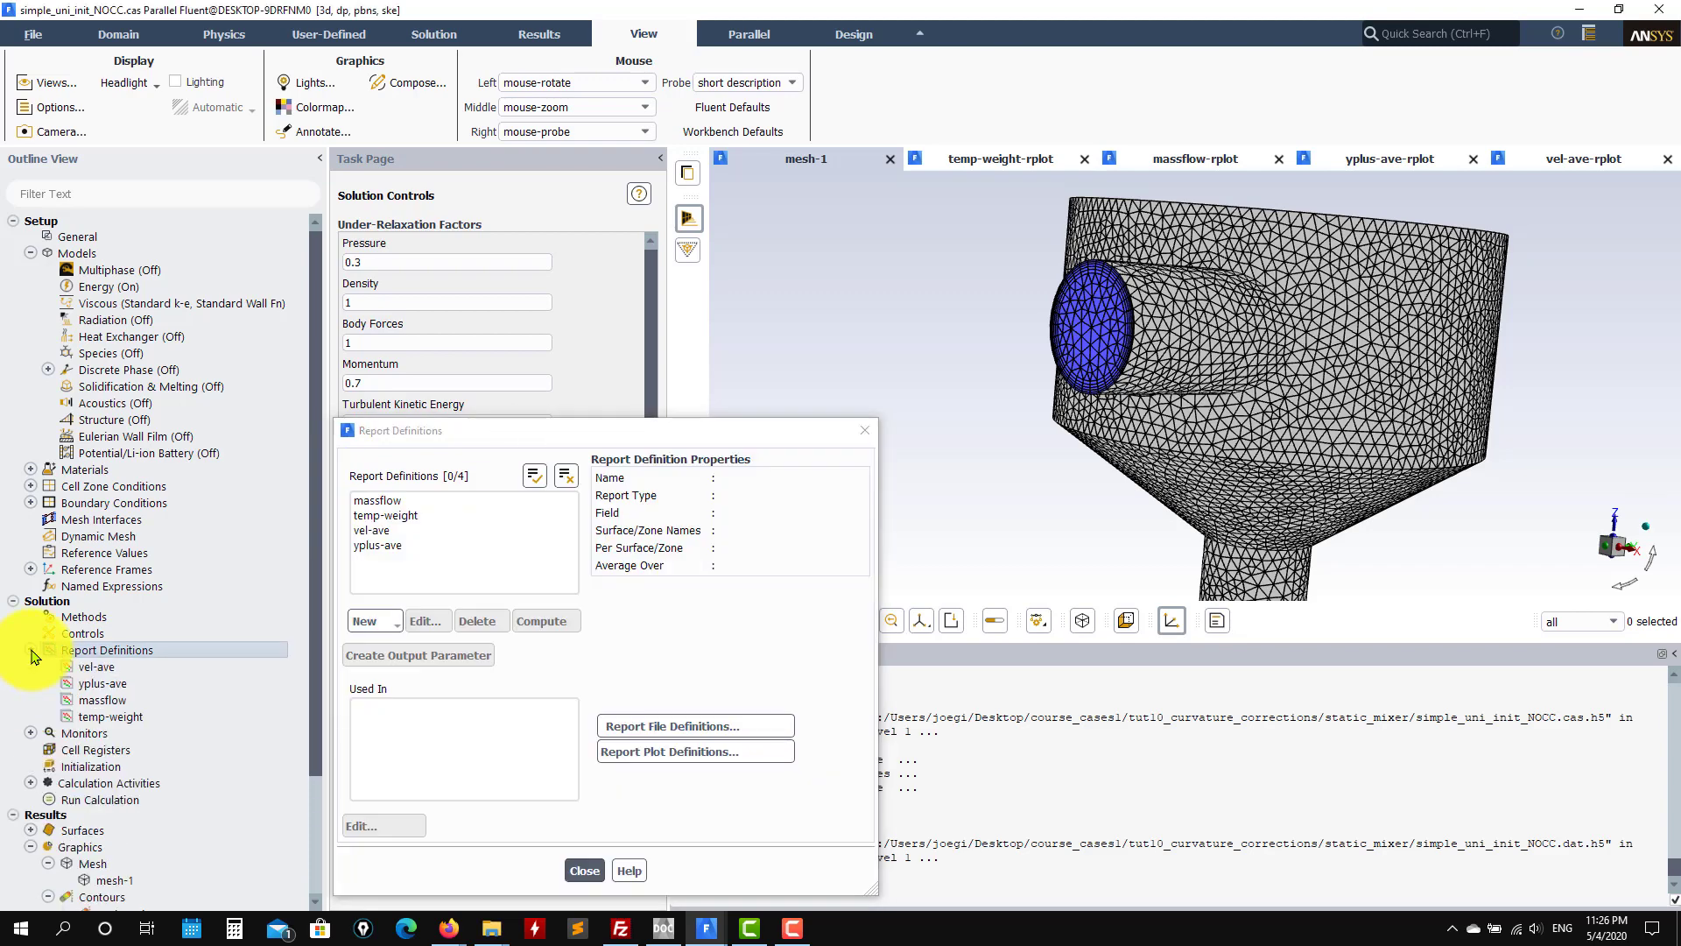
click(584, 871)
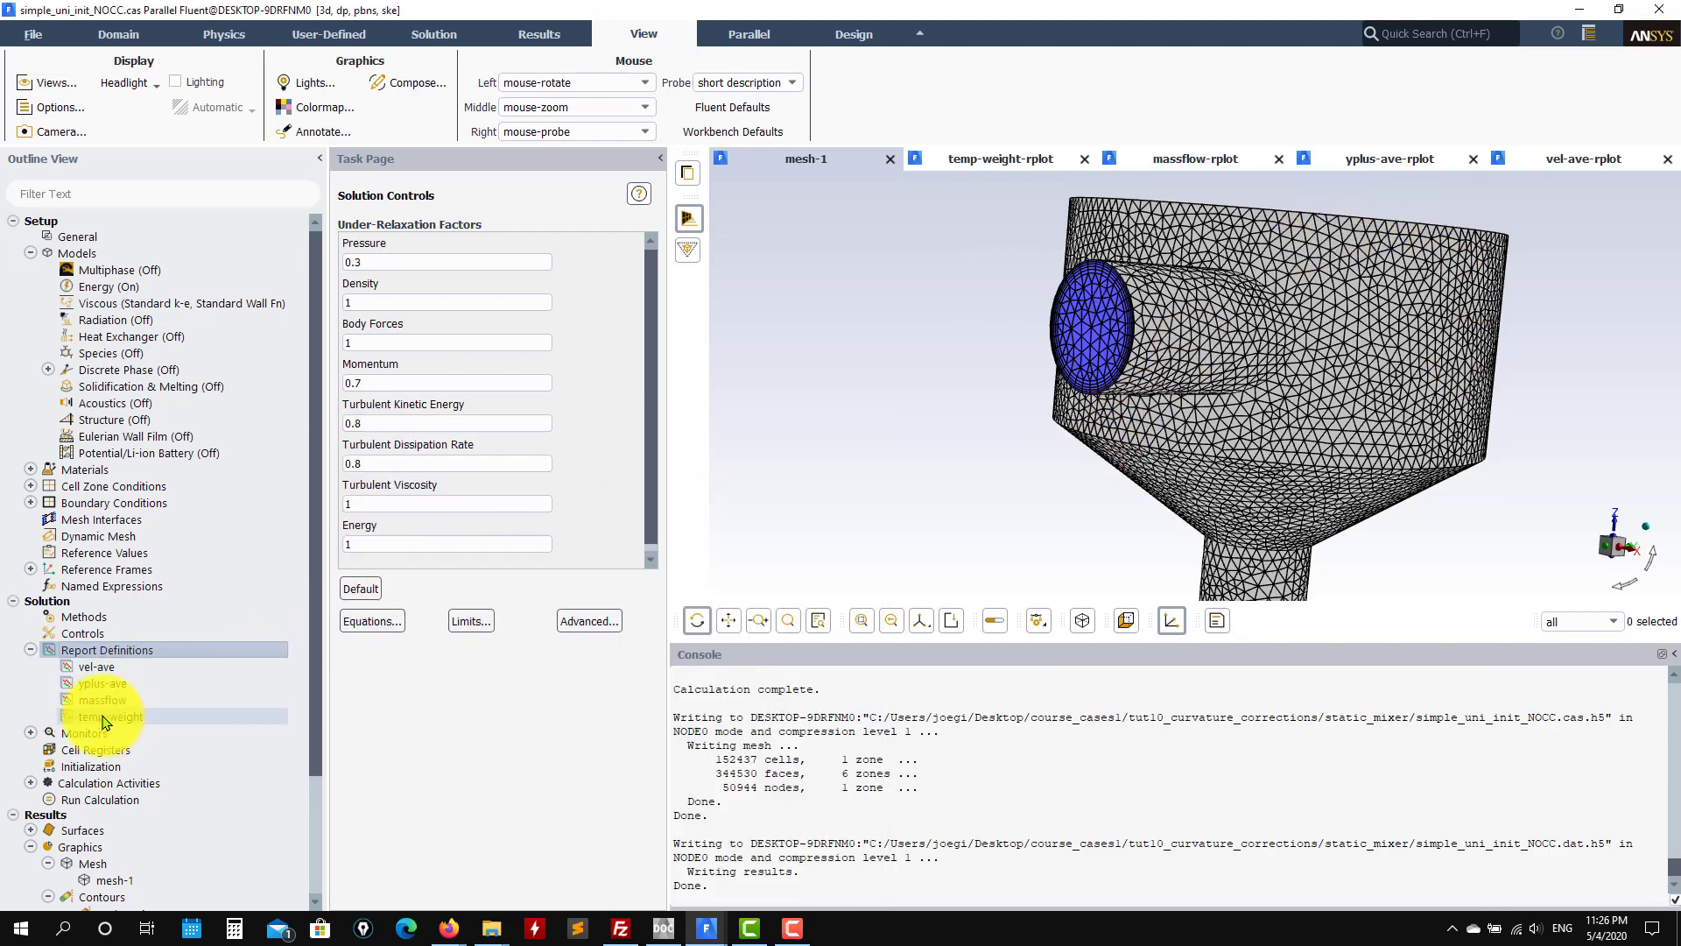
drag(959, 365, 1194, 585)
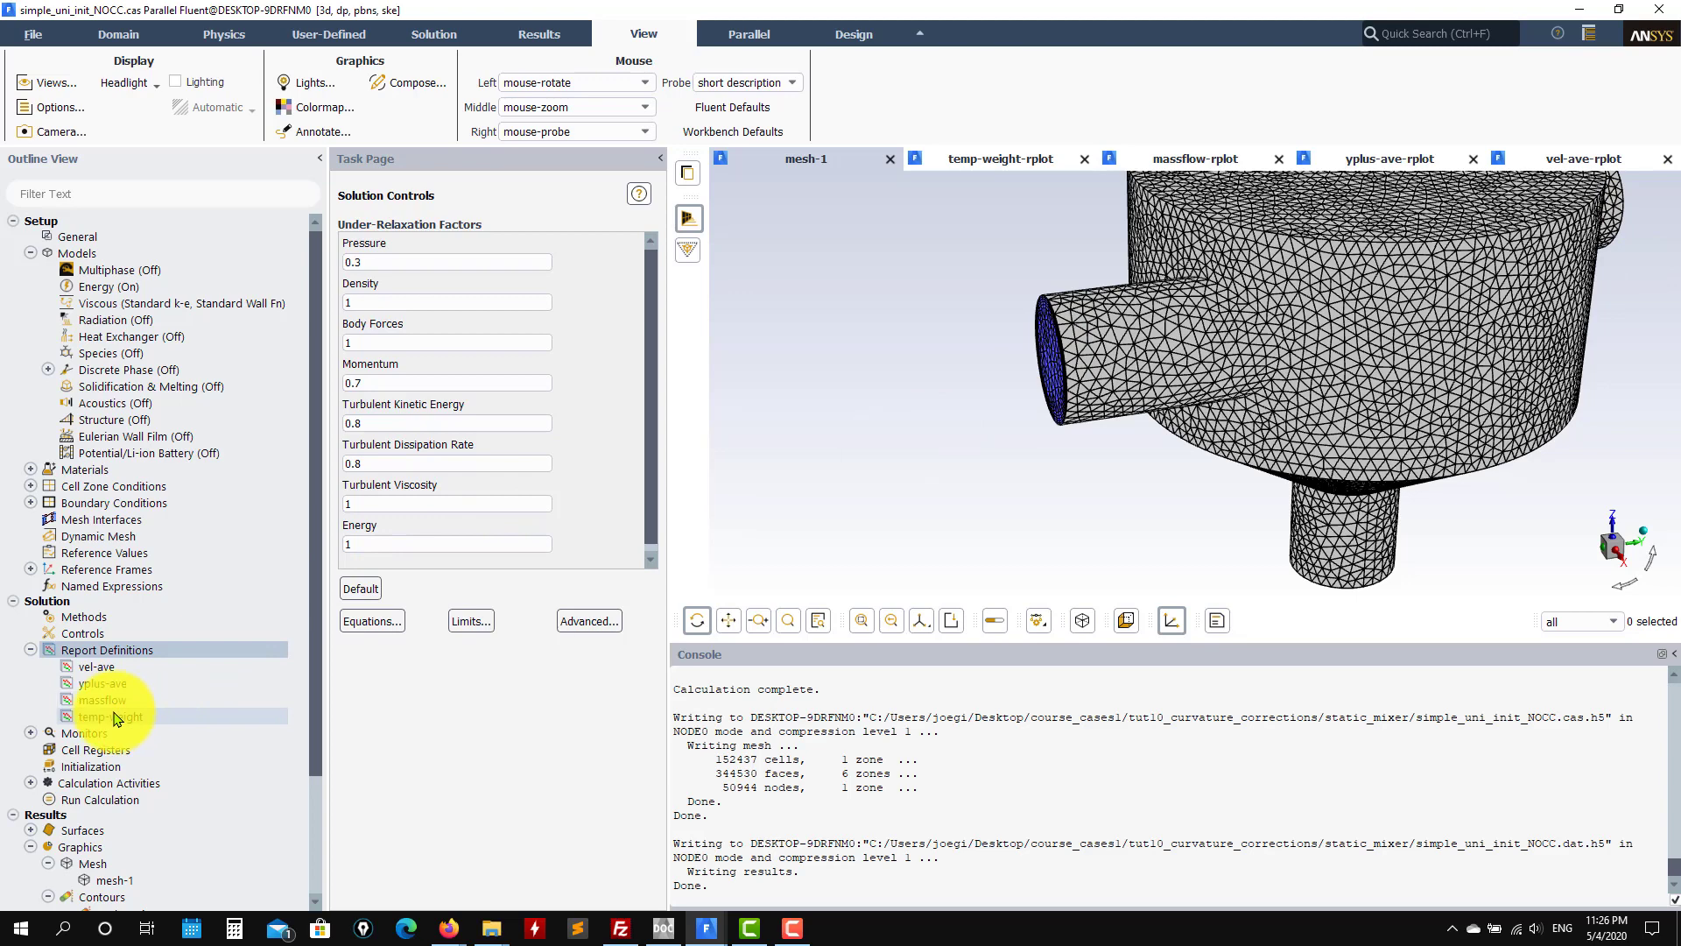
drag(1194, 476, 1168, 553)
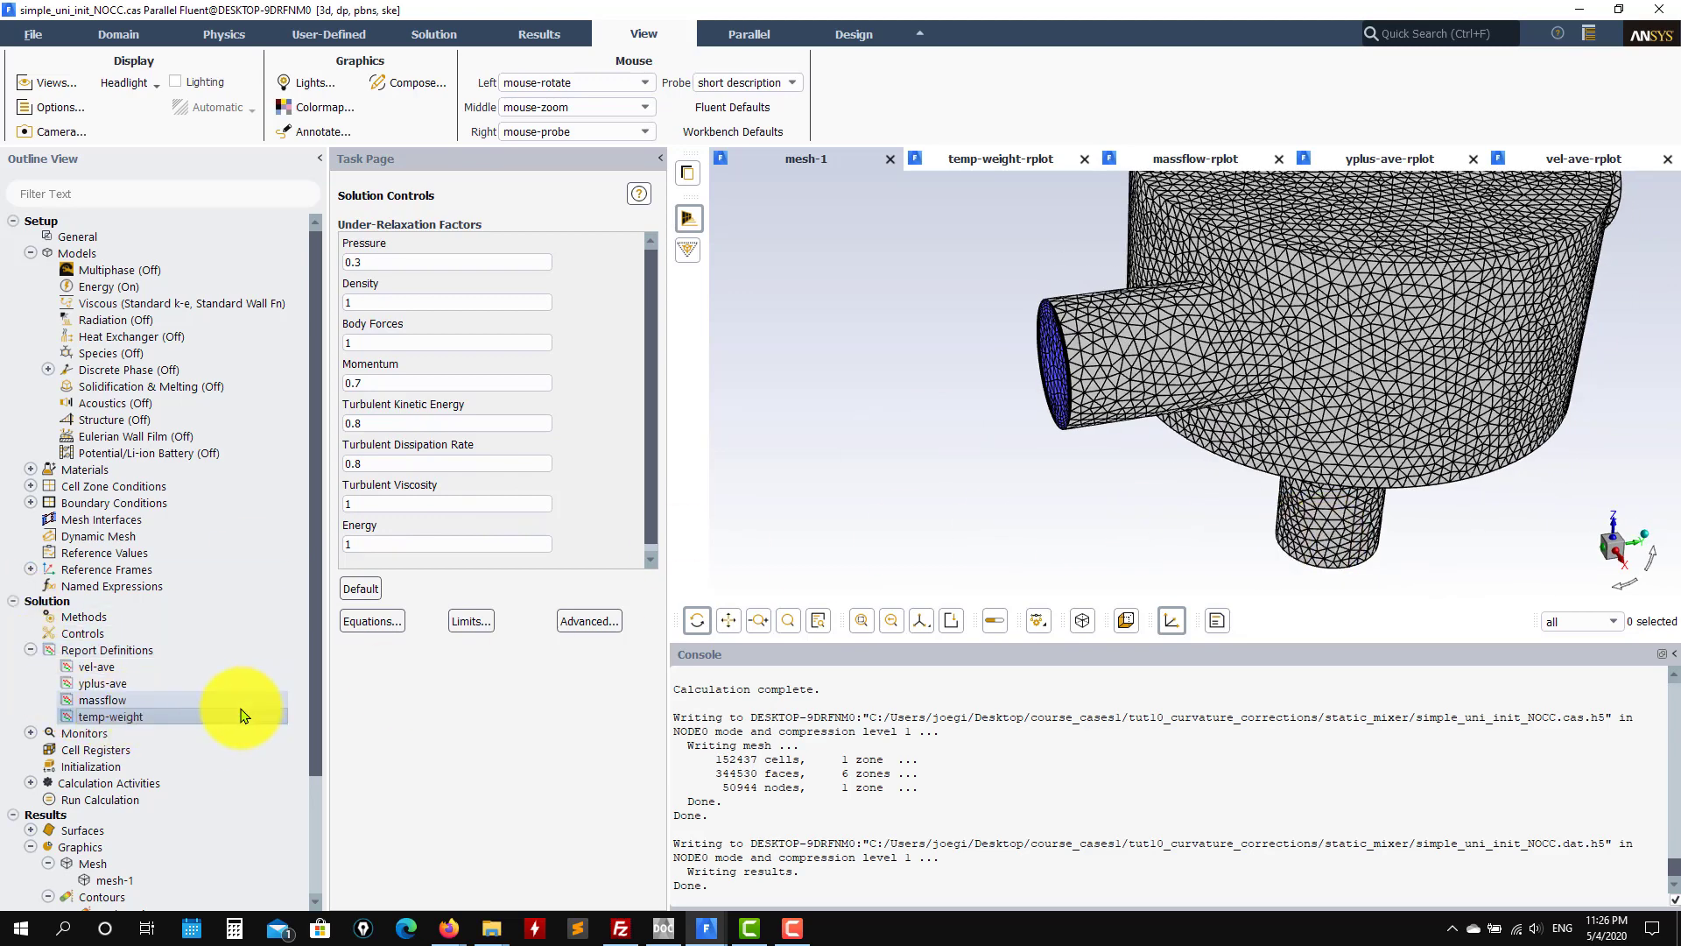
Step: Inspect the temp-weight, massflow, yplus-ave and vel-ave report definitions, cancelling each unchanged
double_click(218, 714)
drag(674, 430, 573, 230)
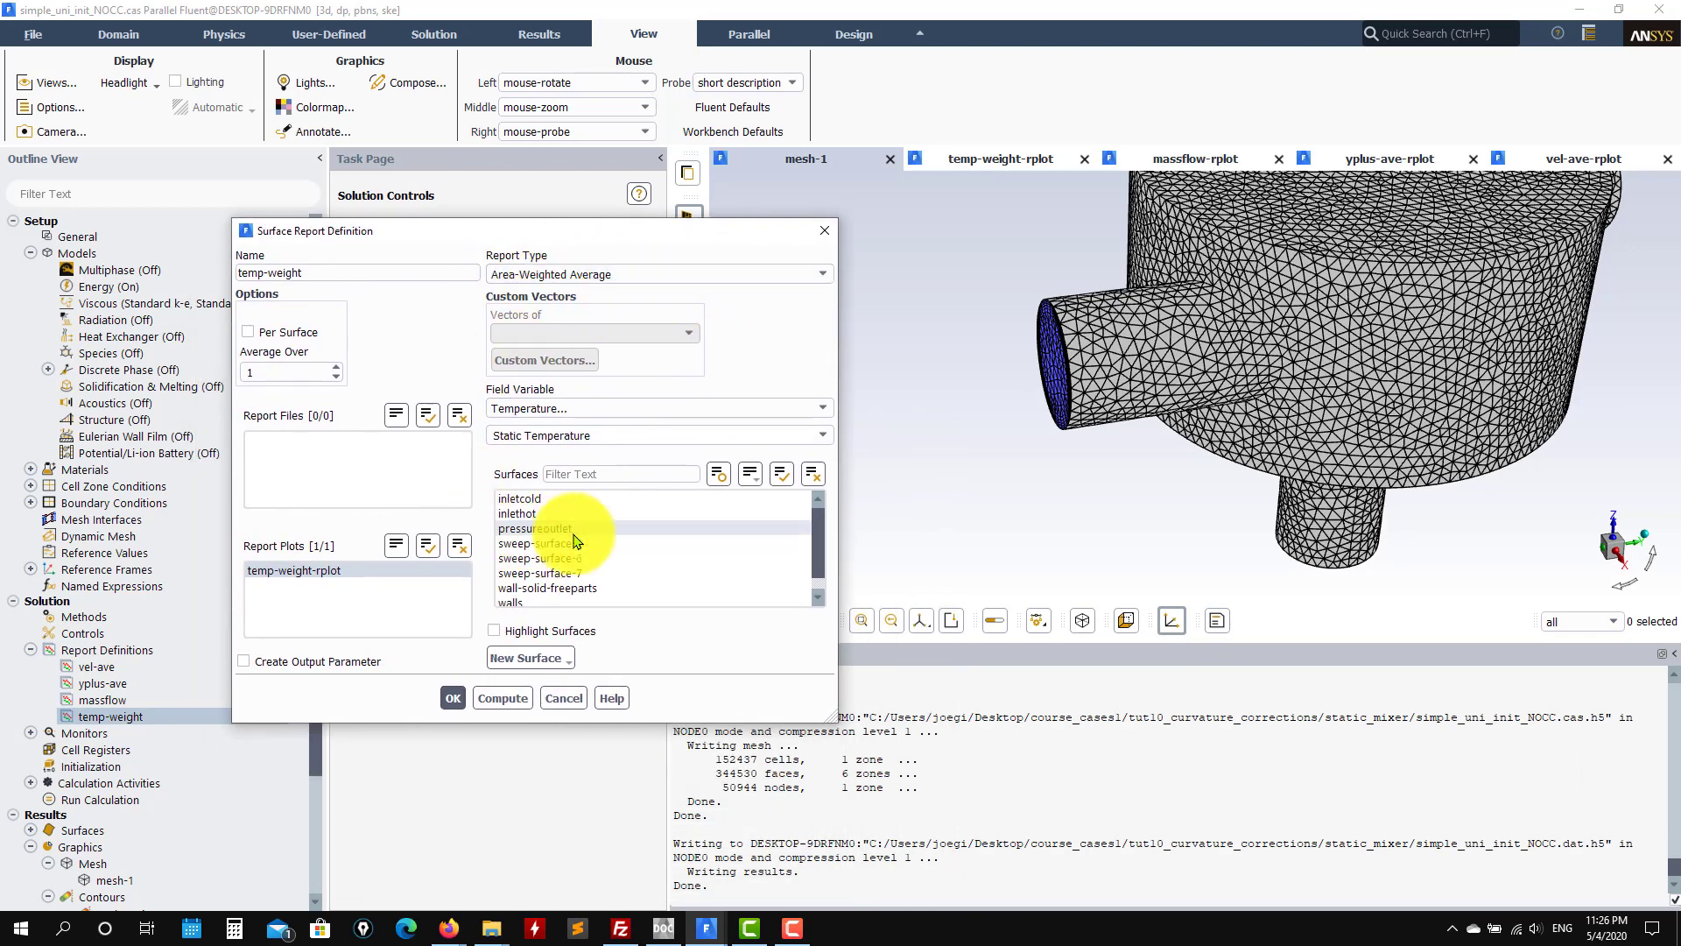
click(564, 698)
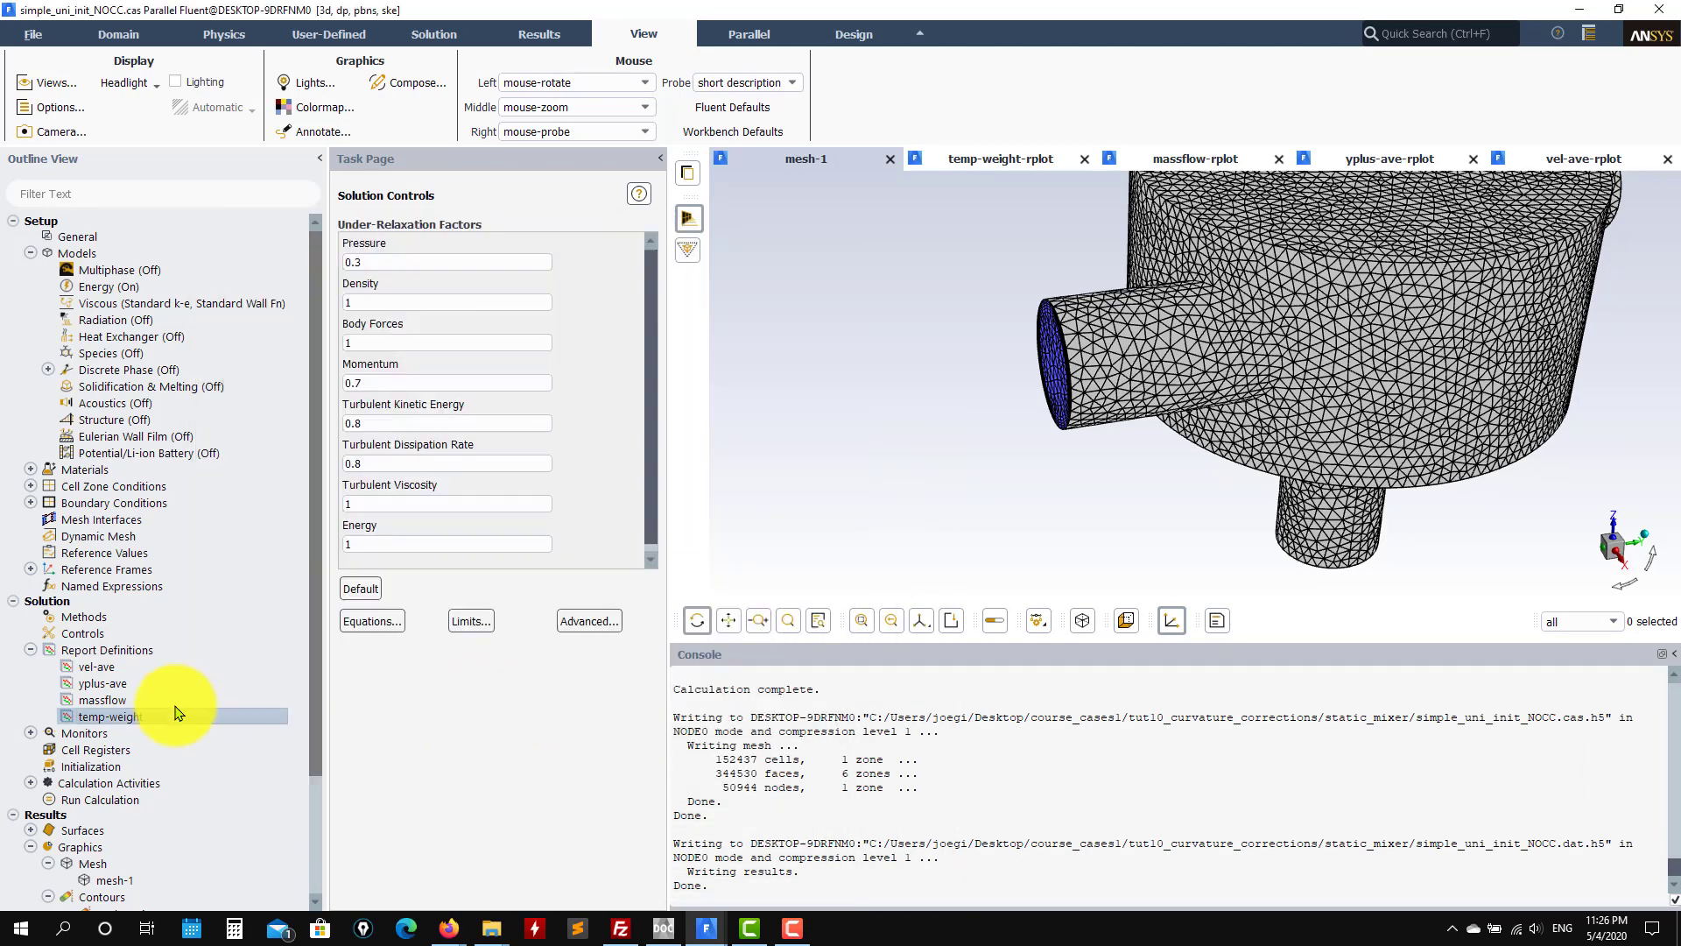
double_click(103, 701)
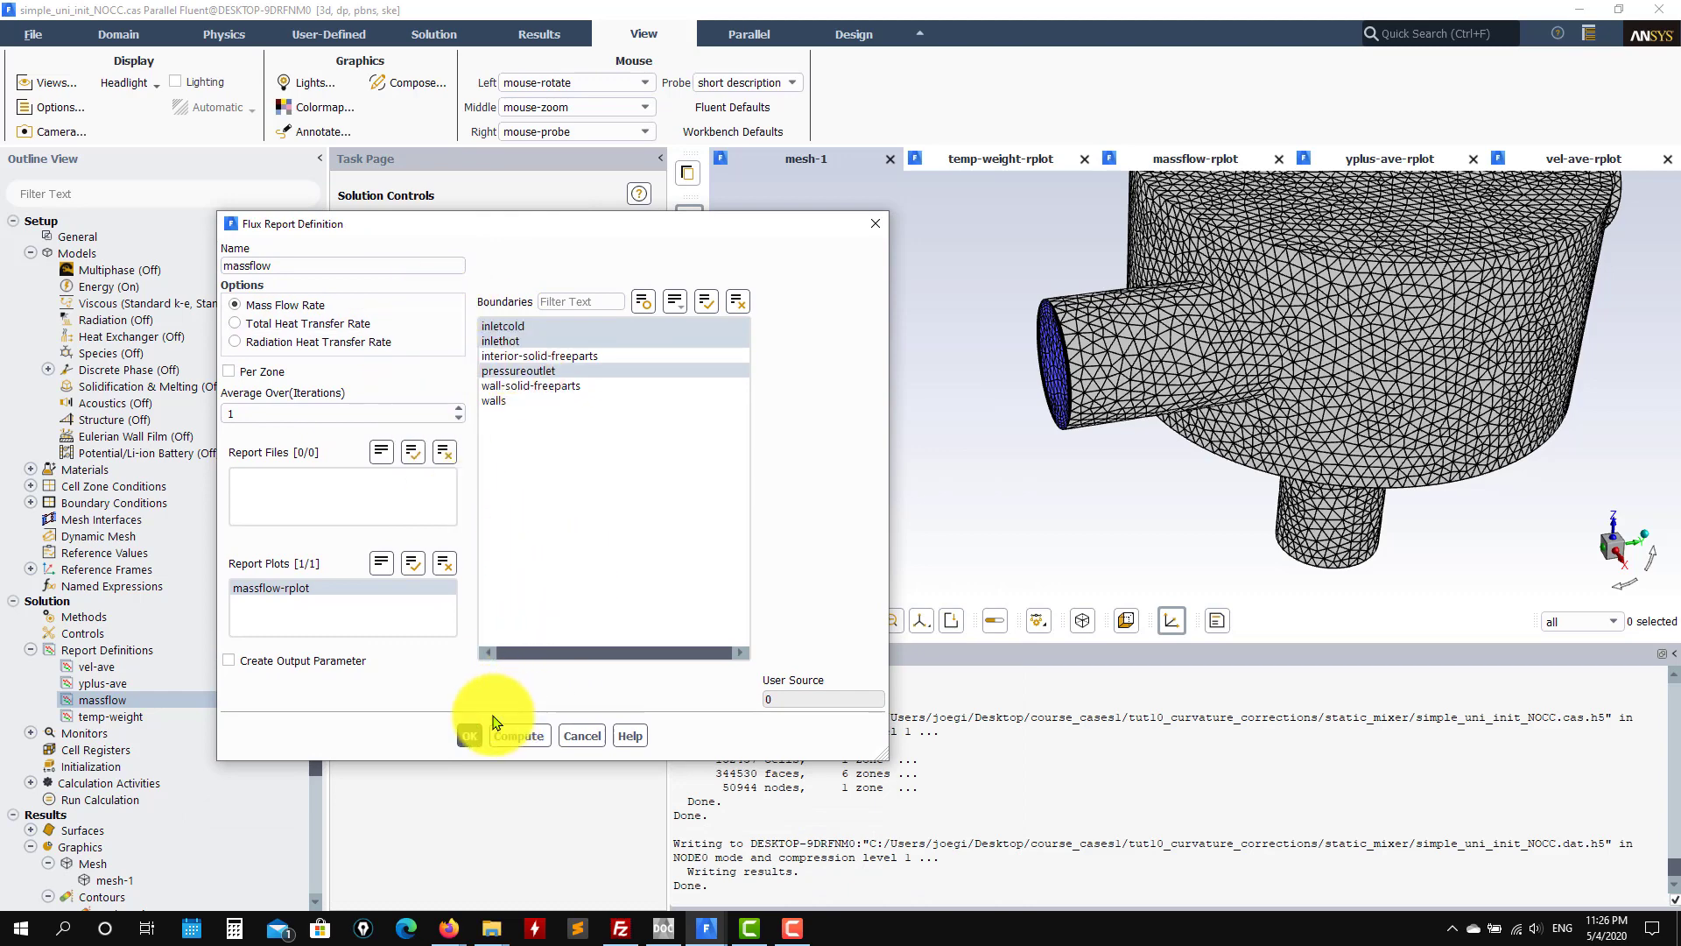
click(582, 735)
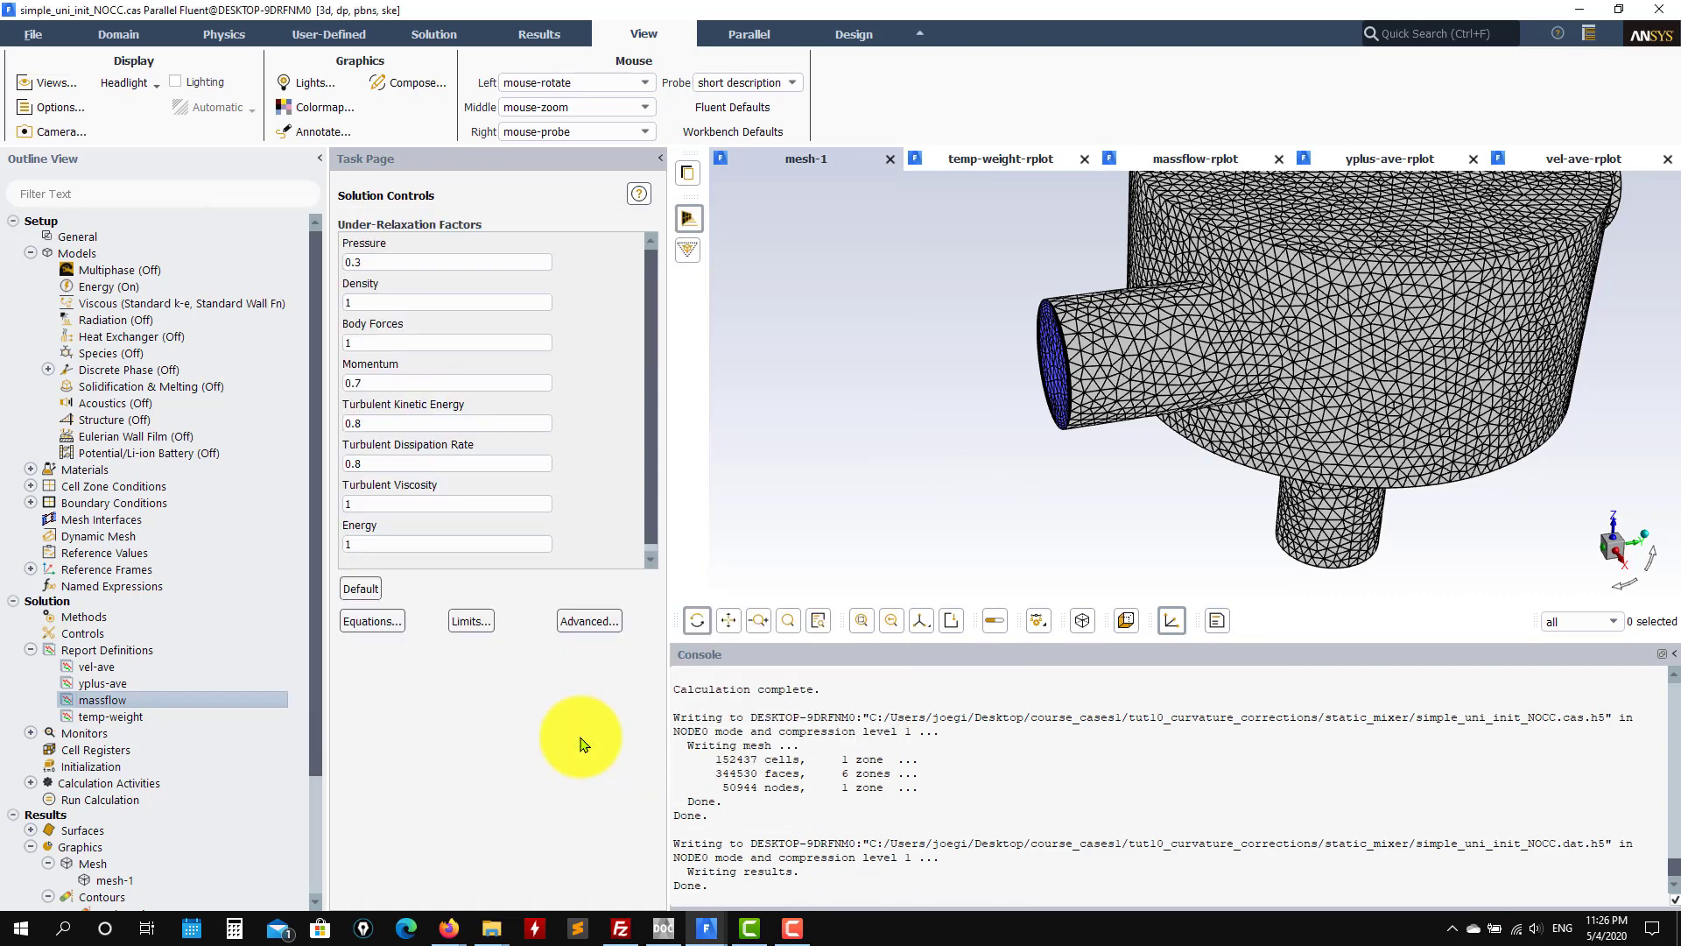
double_click(158, 685)
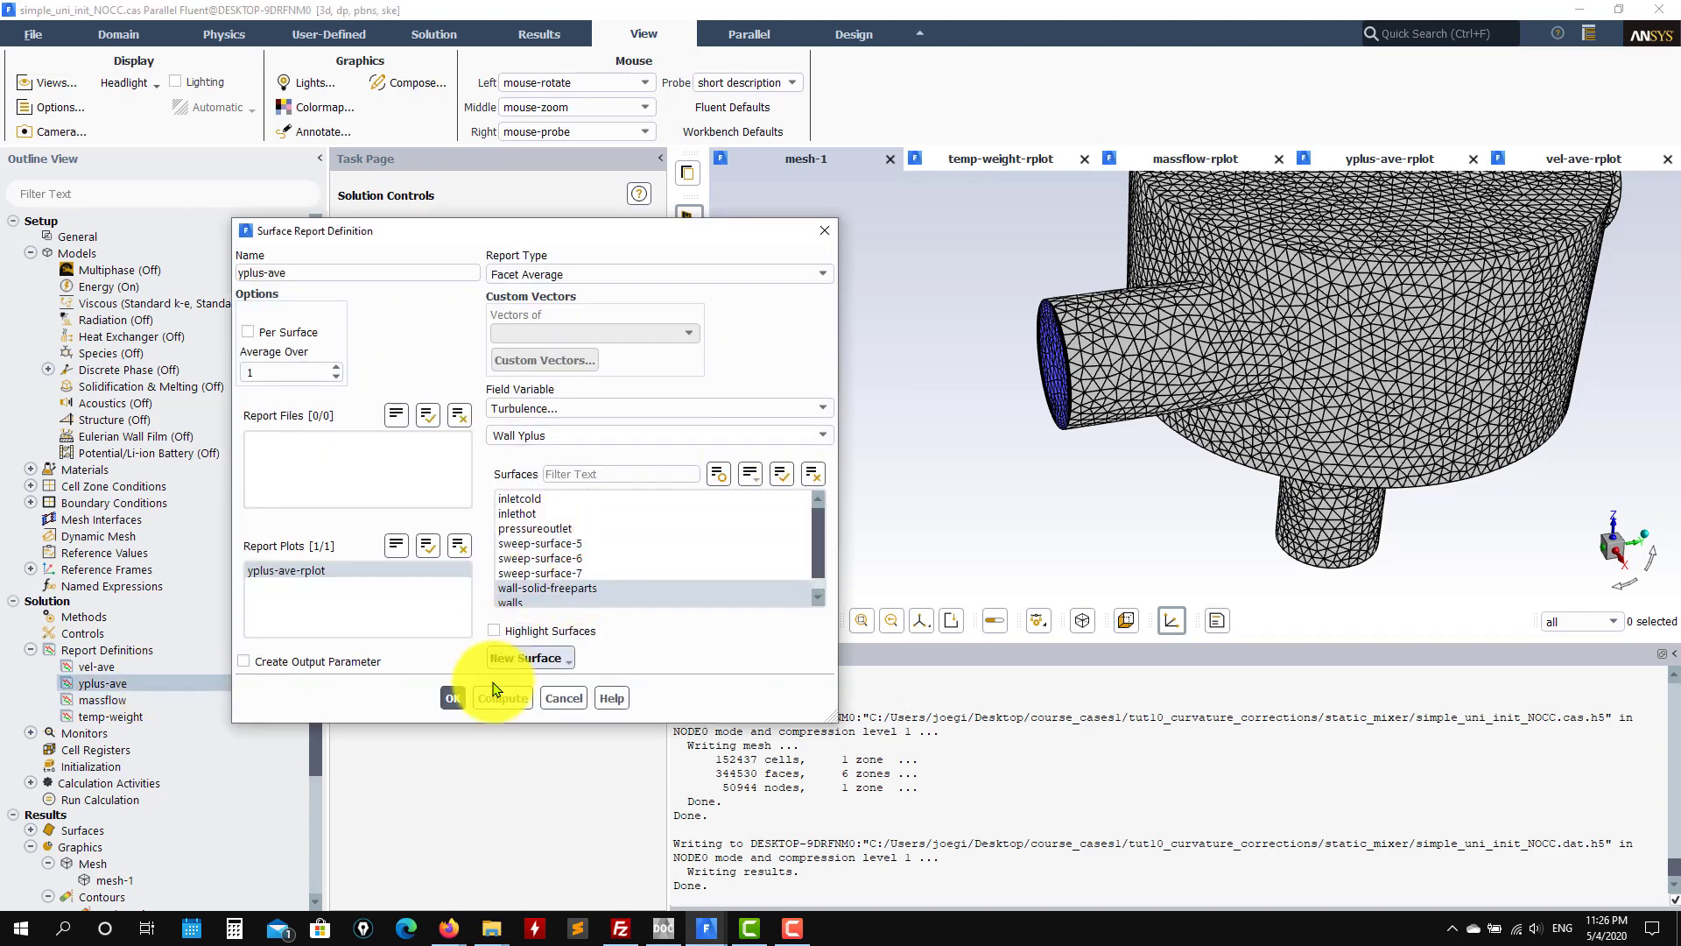
click(564, 698)
double_click(139, 666)
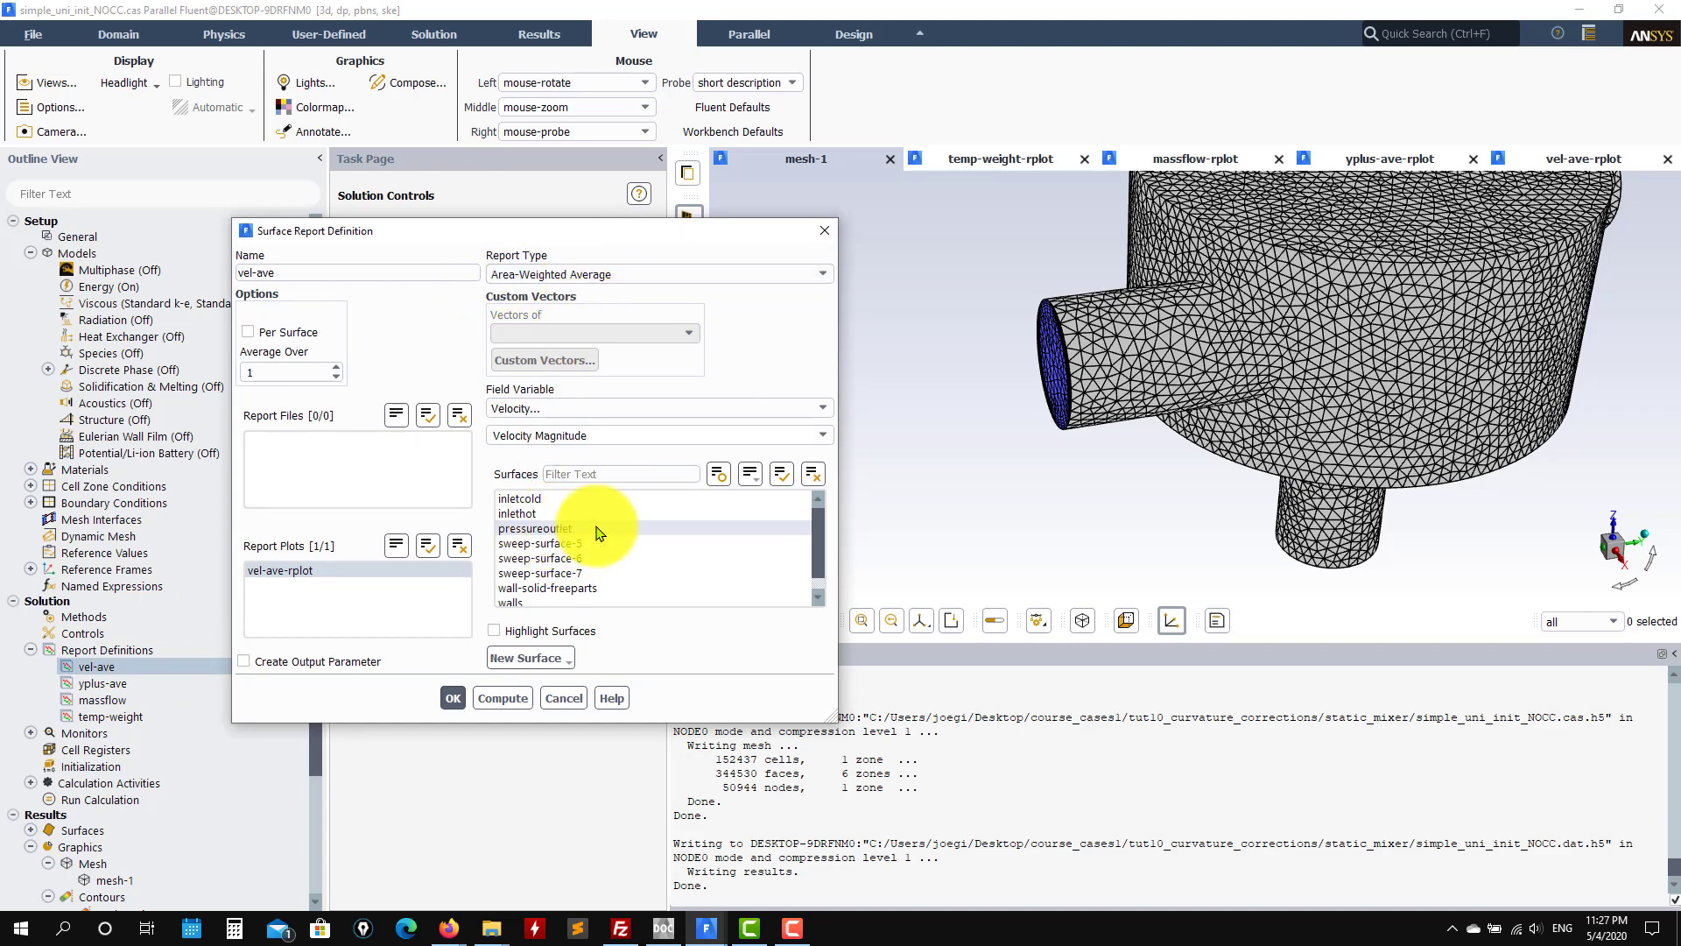
click(560, 699)
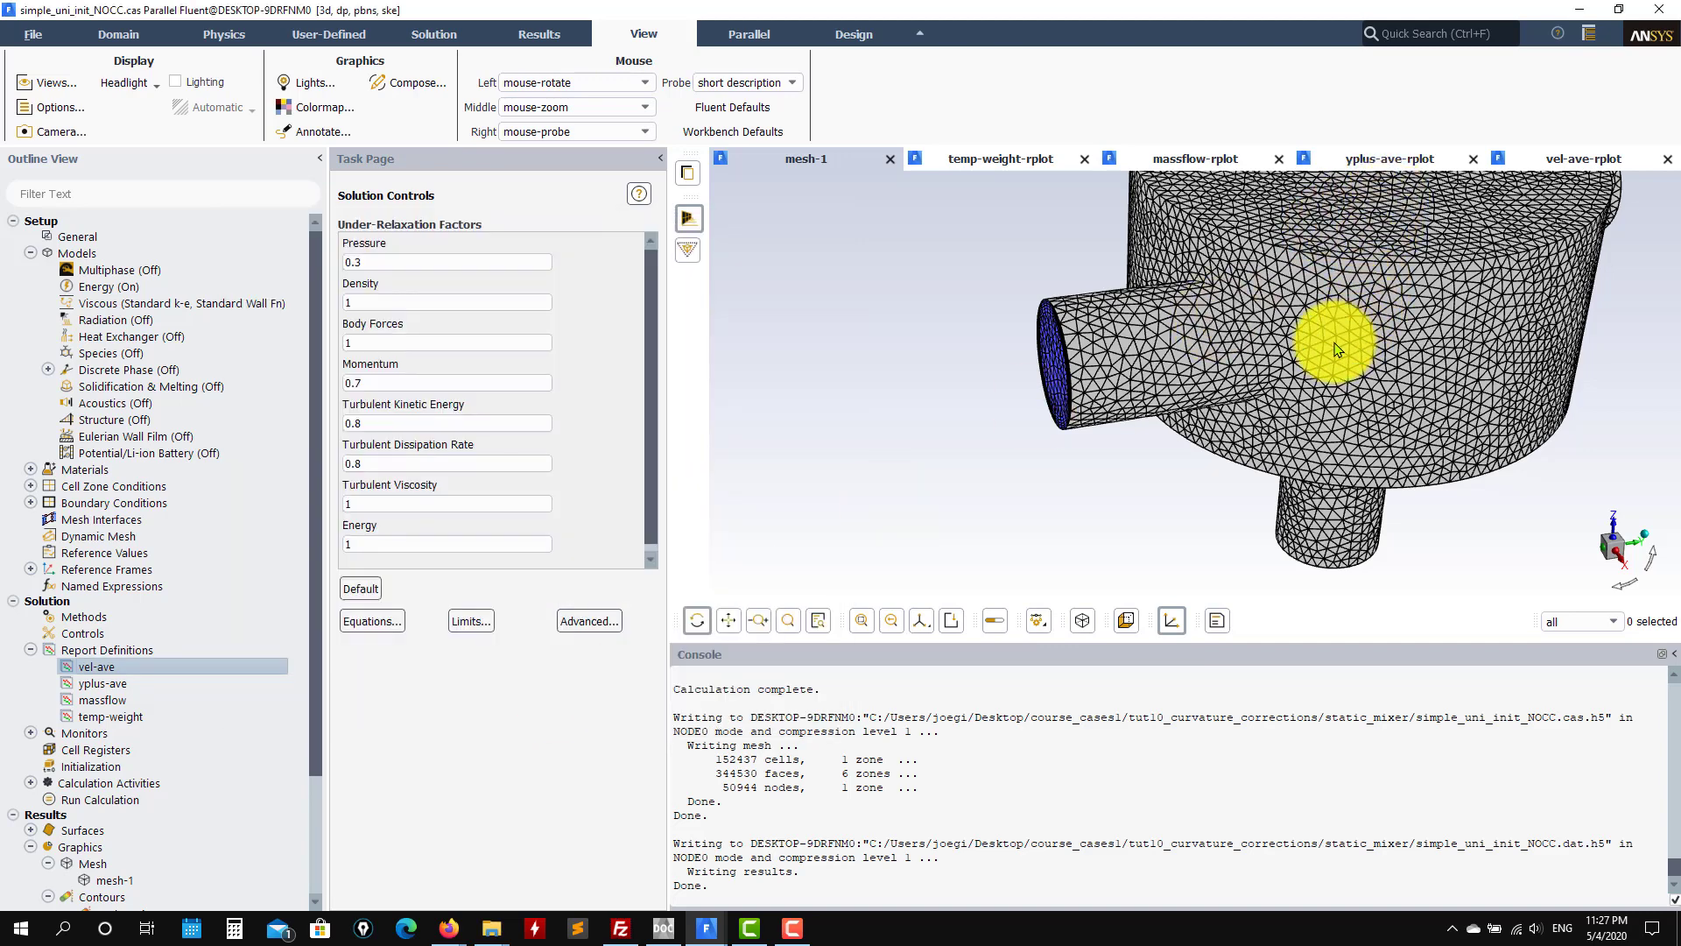
drag(1081, 397, 1242, 419)
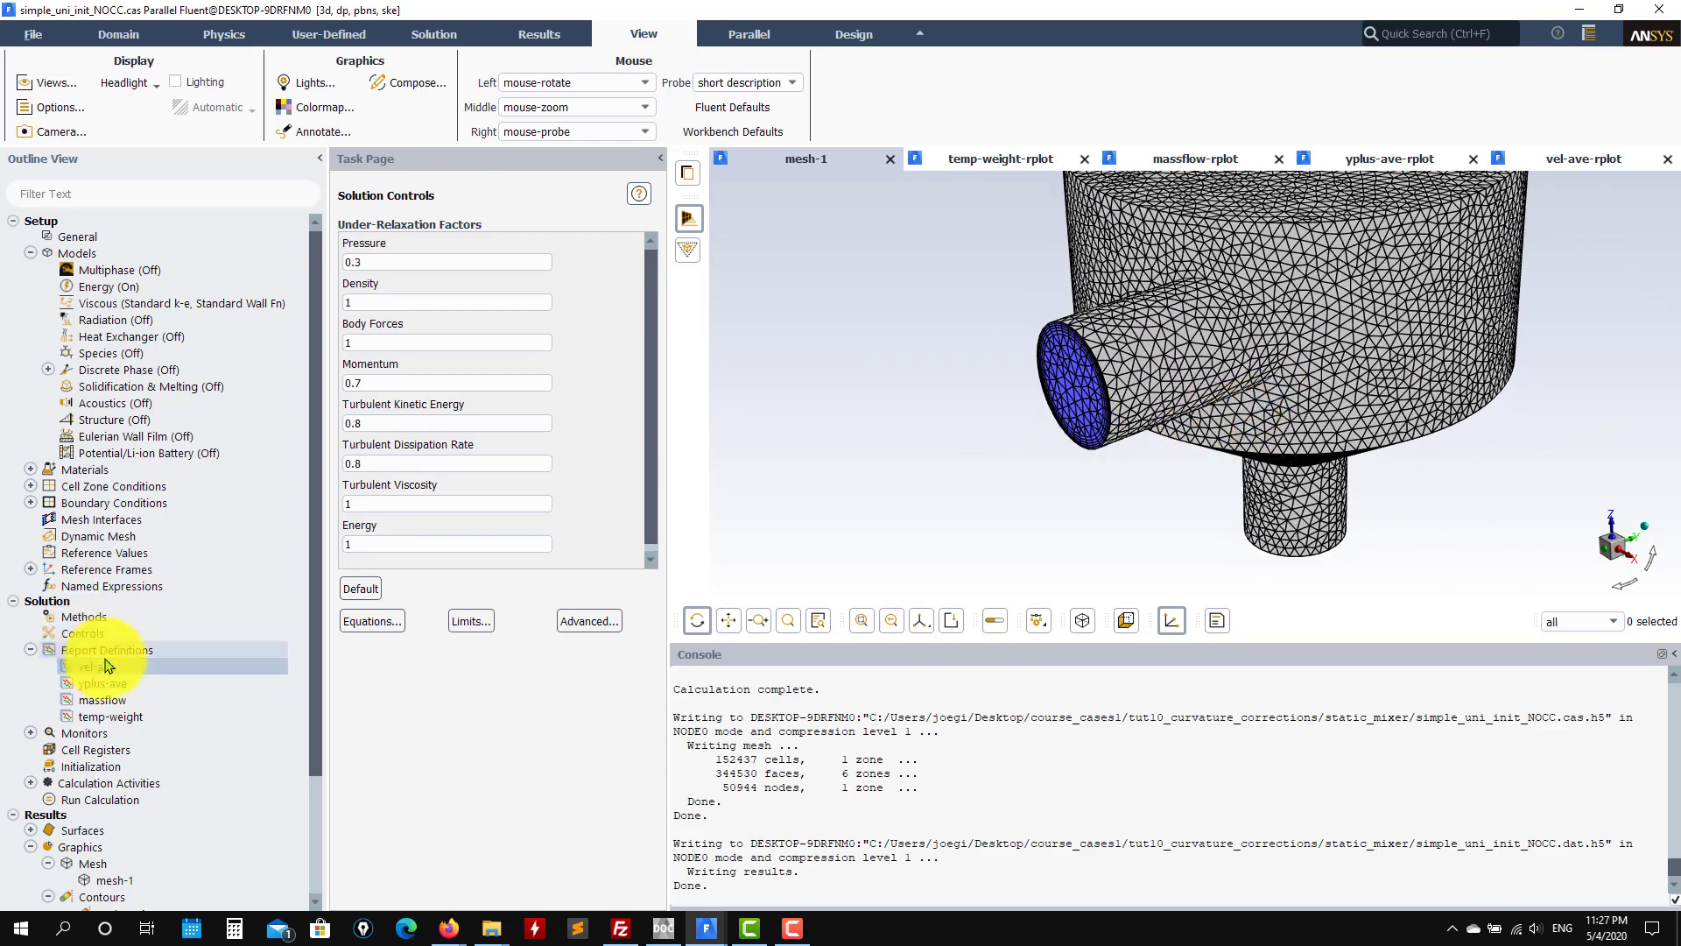
scroll(920, 495, down, 2)
Step: Review the residual monitor's convergence criteria and accept them
scroll(920, 494, down, 1)
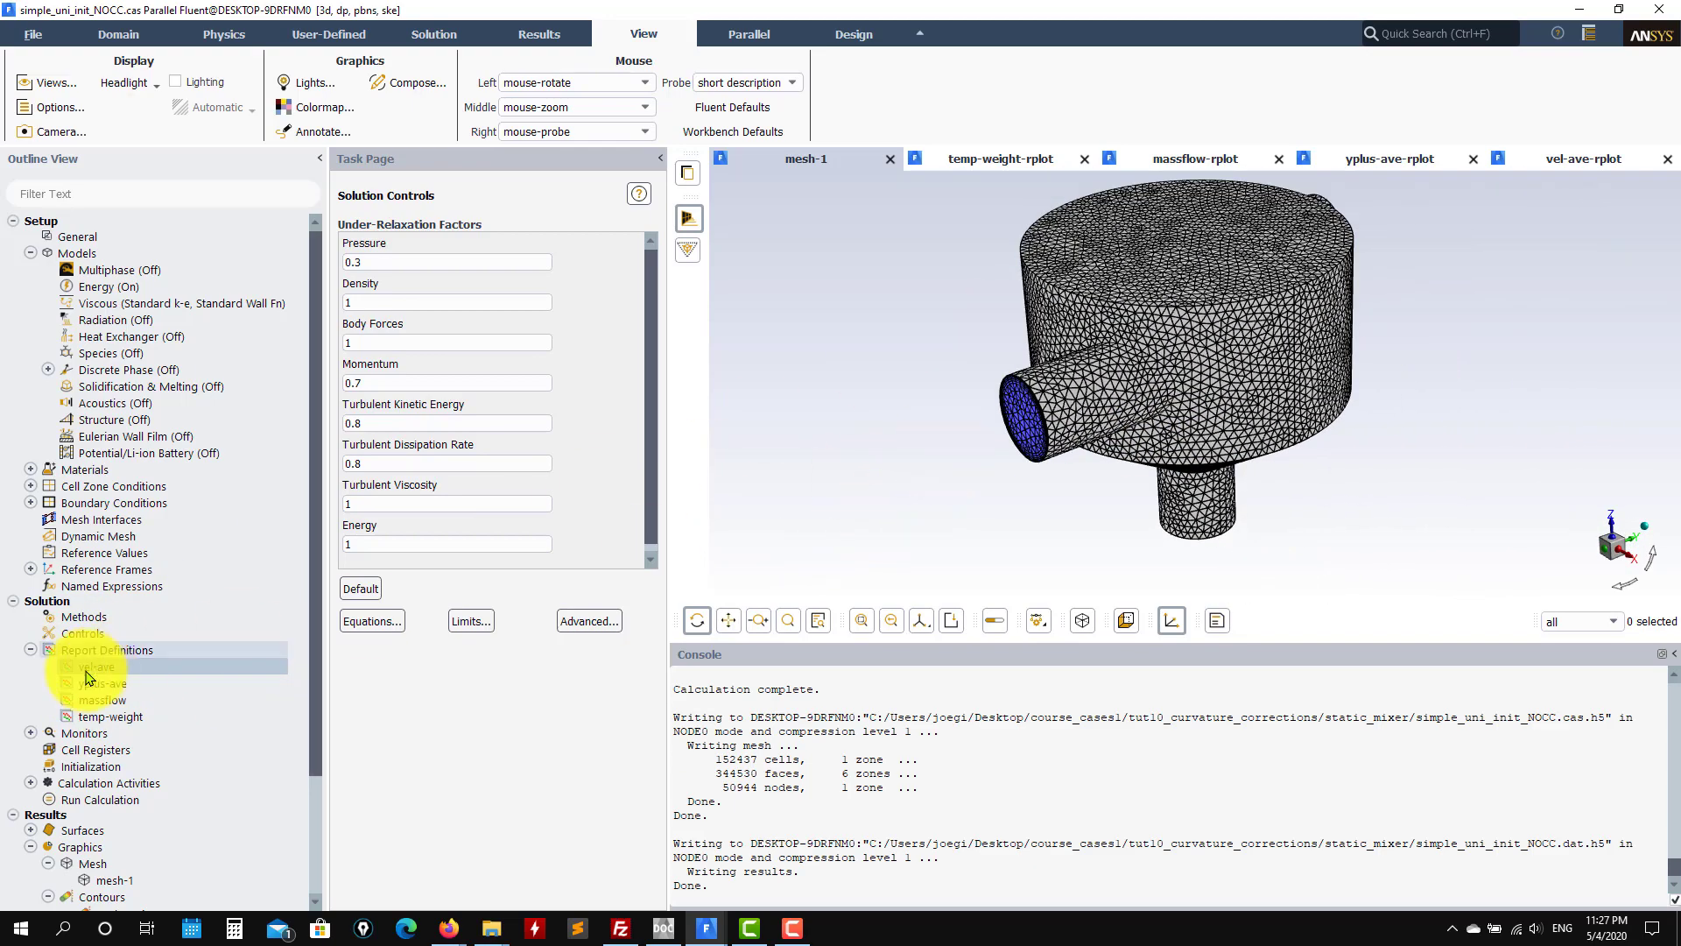
click(31, 733)
click(90, 752)
double_click(91, 751)
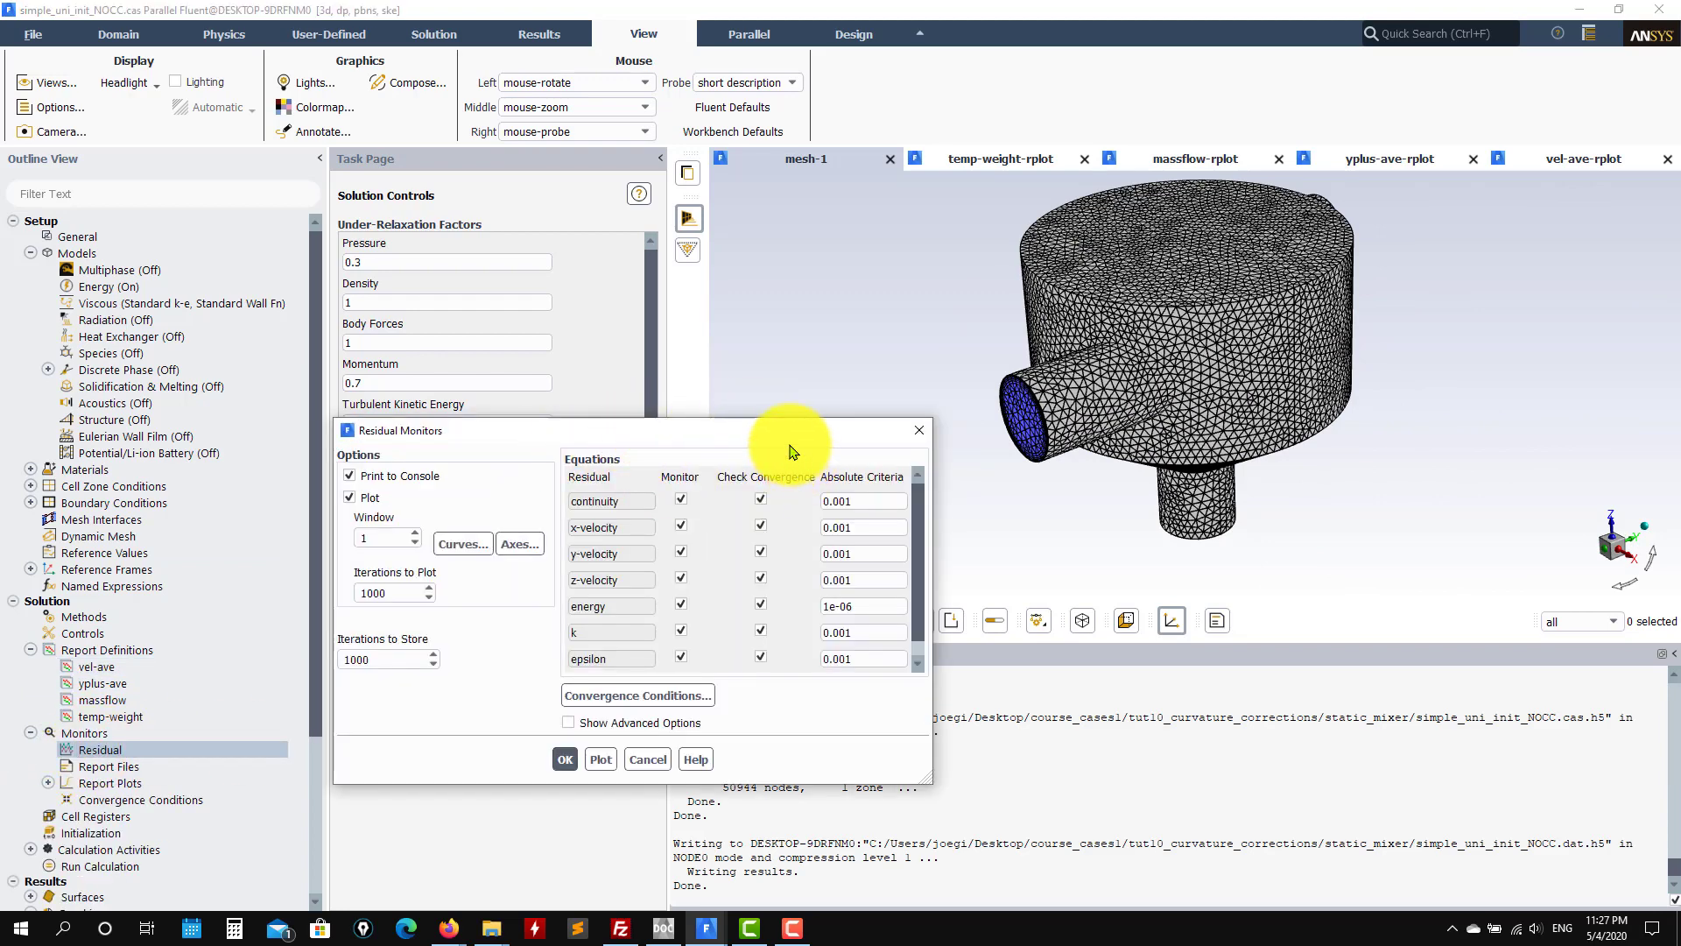
click(565, 759)
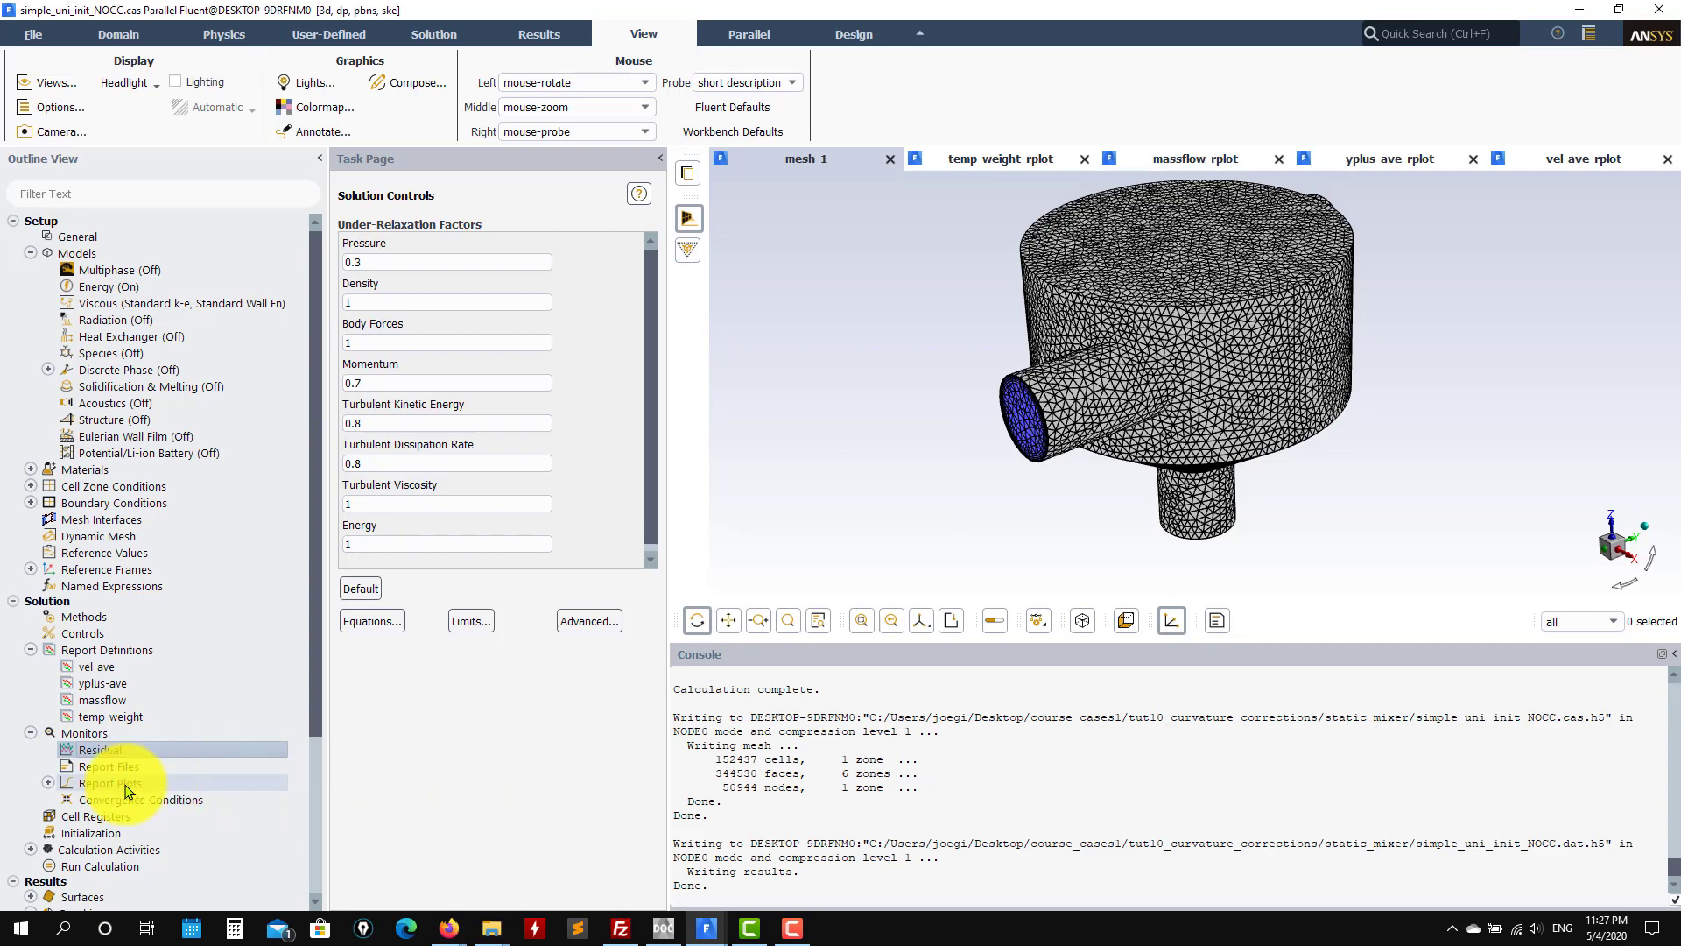
Step: Bring up Solution Initialization with its standard initial values
scroll(147, 802, down, 1)
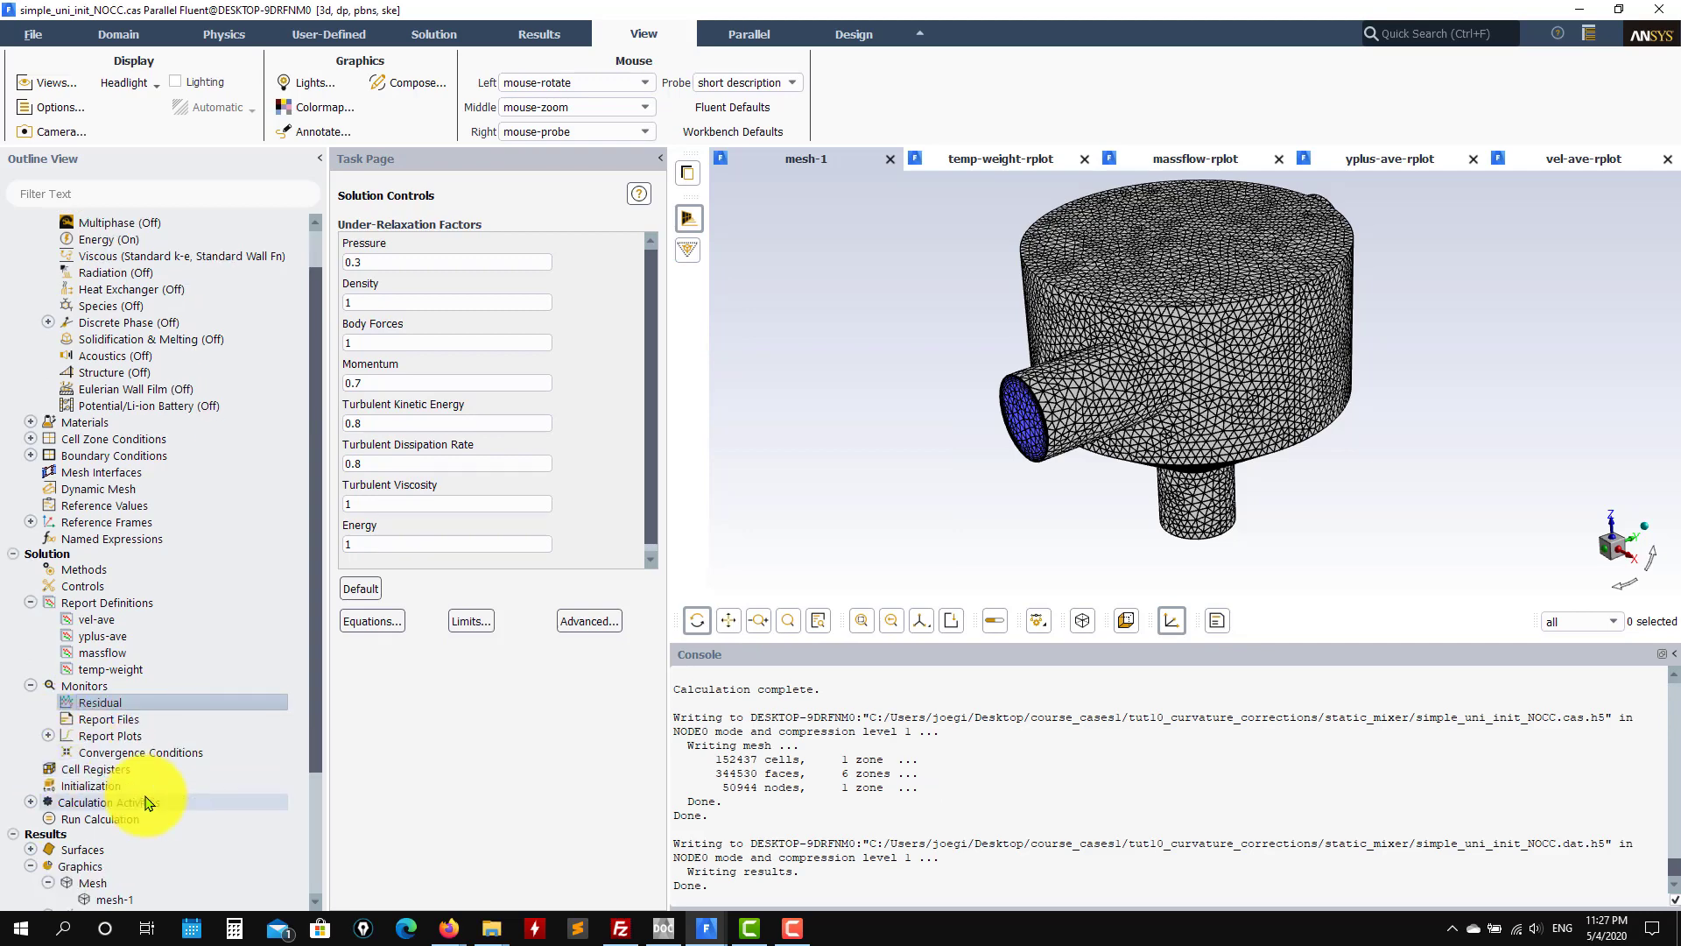
scroll(147, 802, down, 1)
double_click(109, 738)
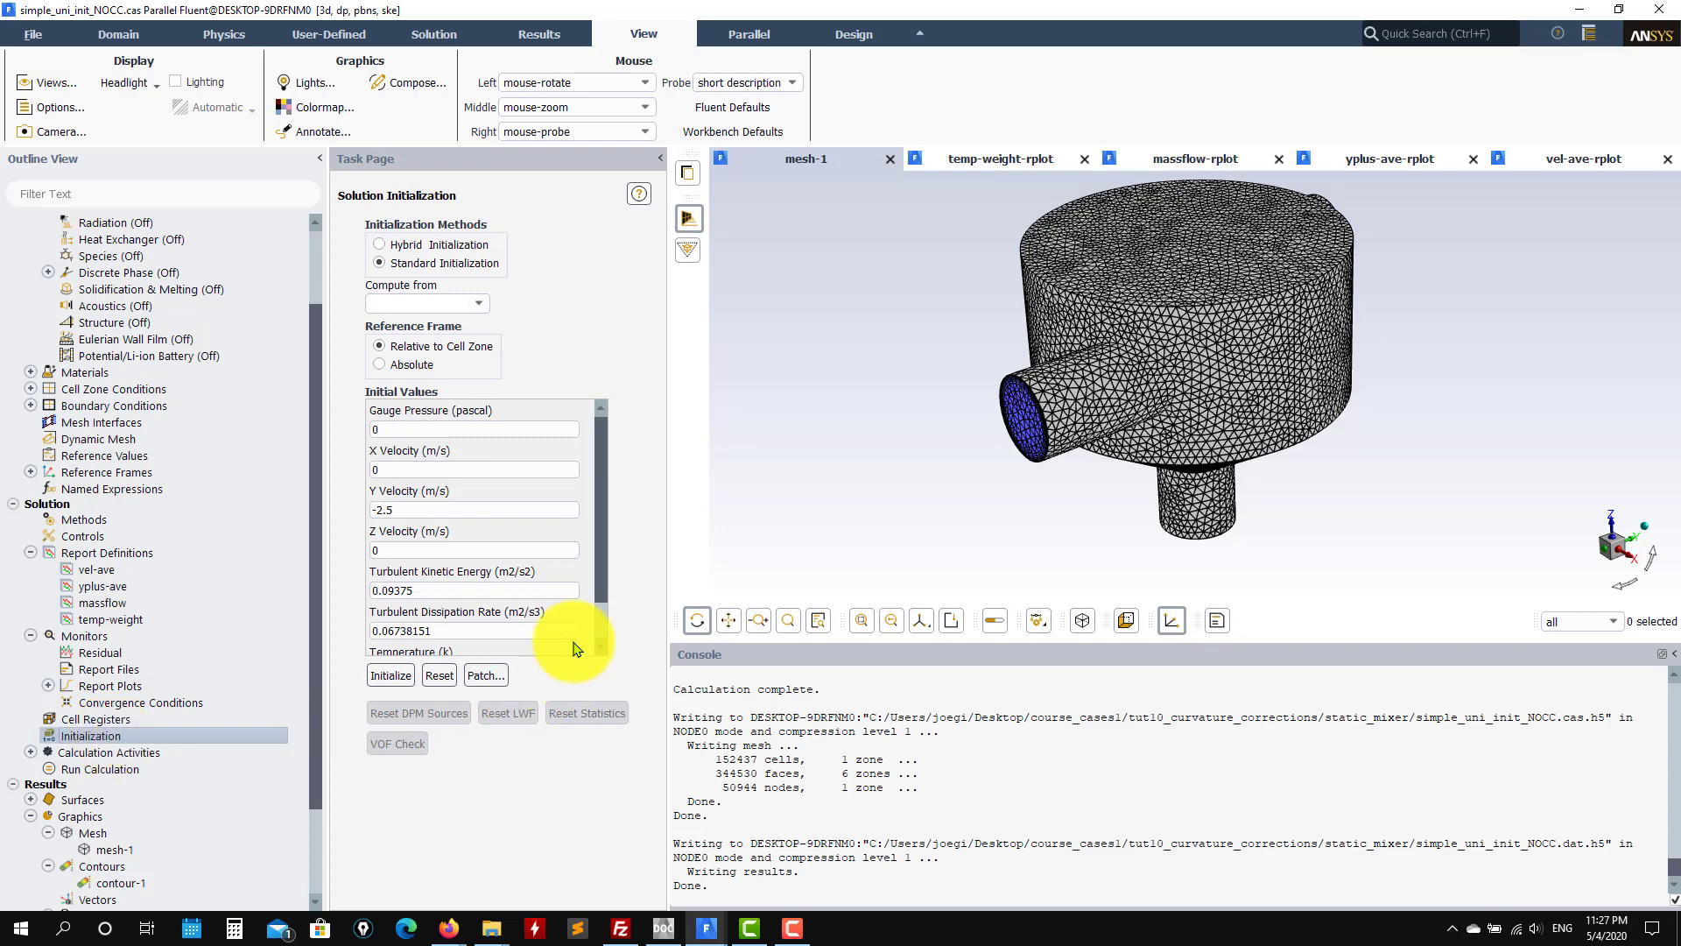
Step: Run standard initialization with initial temperature 400, then show Run Calculation at 1000 iterations
scroll(600, 570, down, 2)
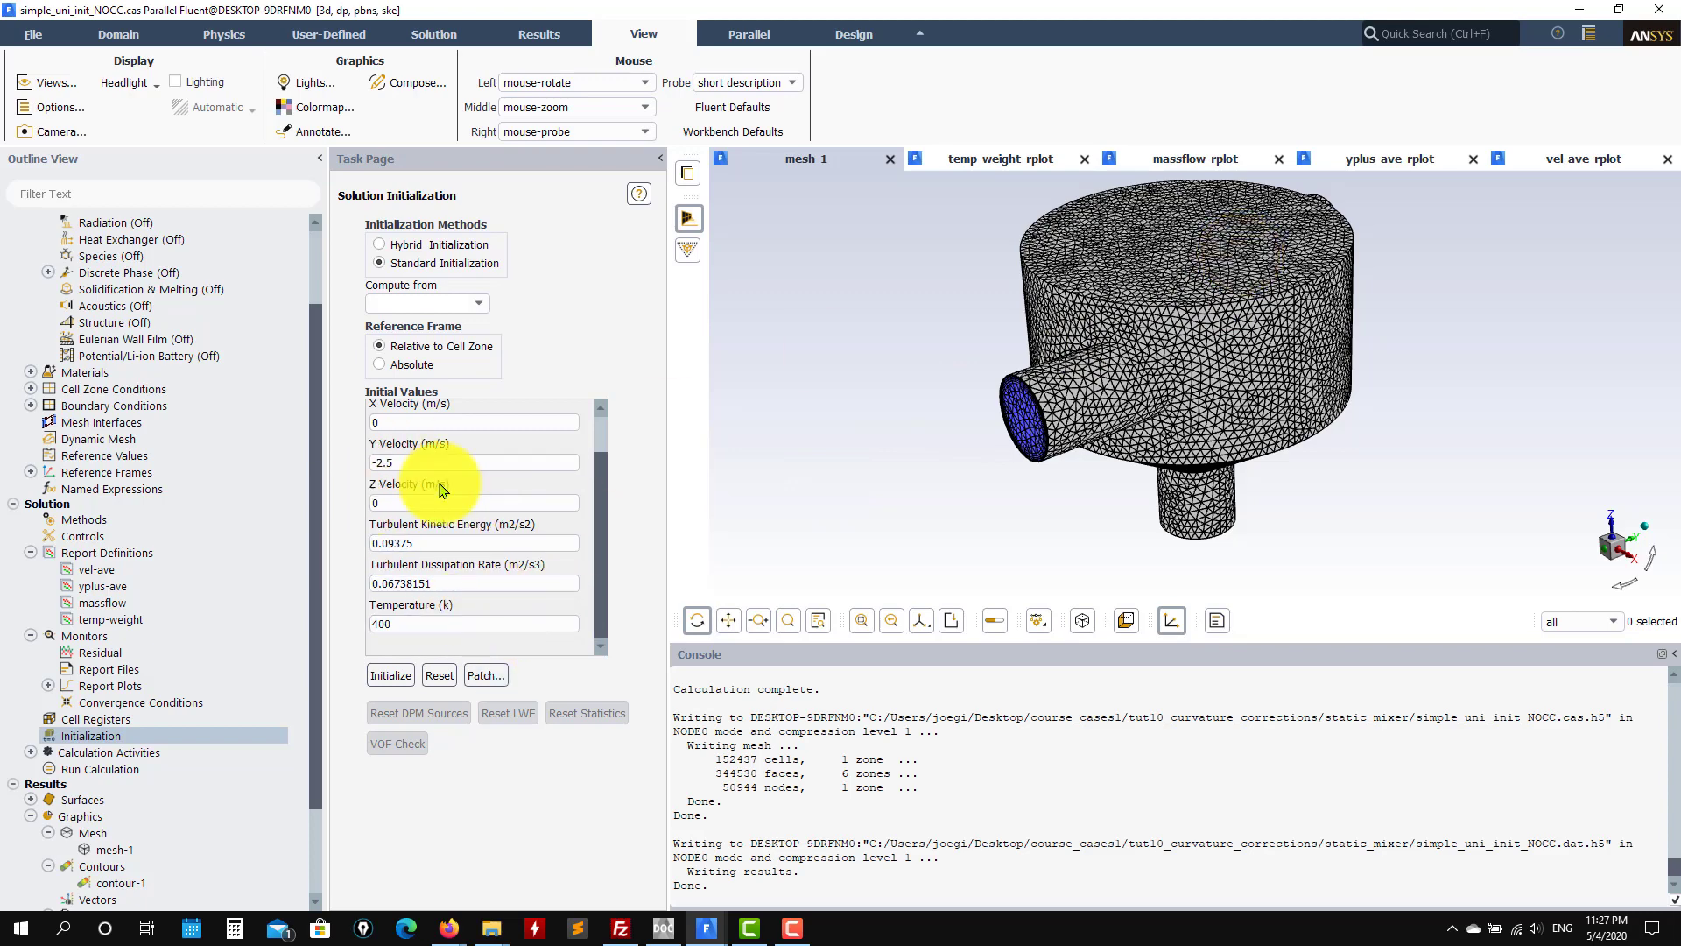
double_click(410, 623)
scroll(582, 543, up, 2)
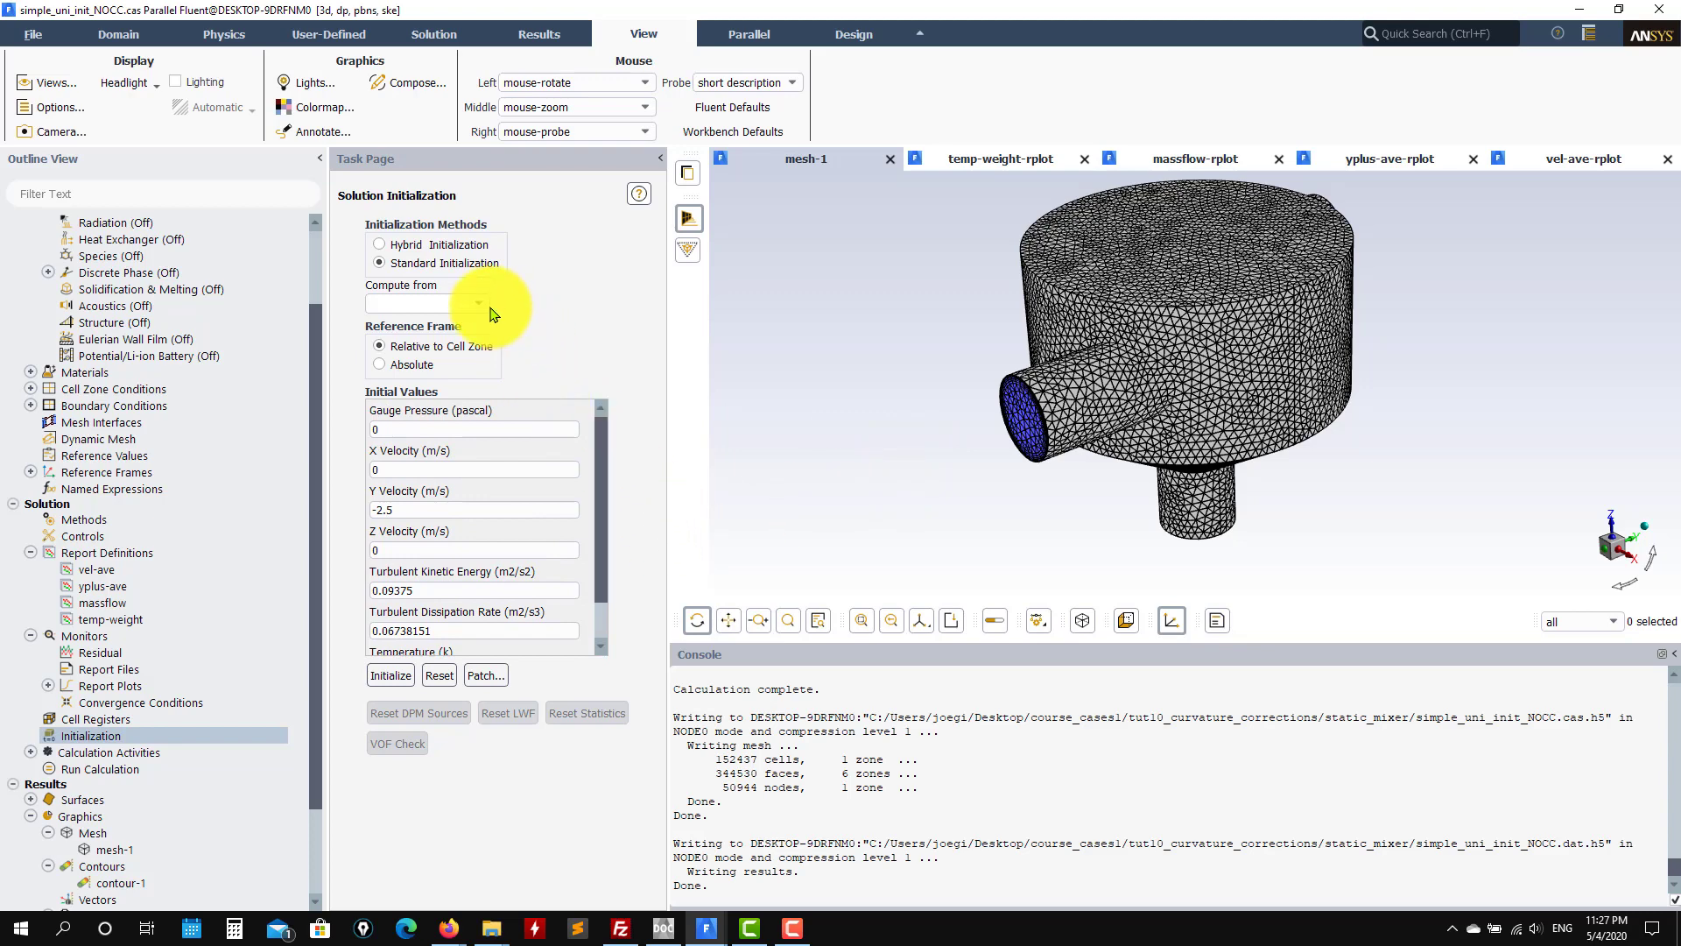
click(389, 679)
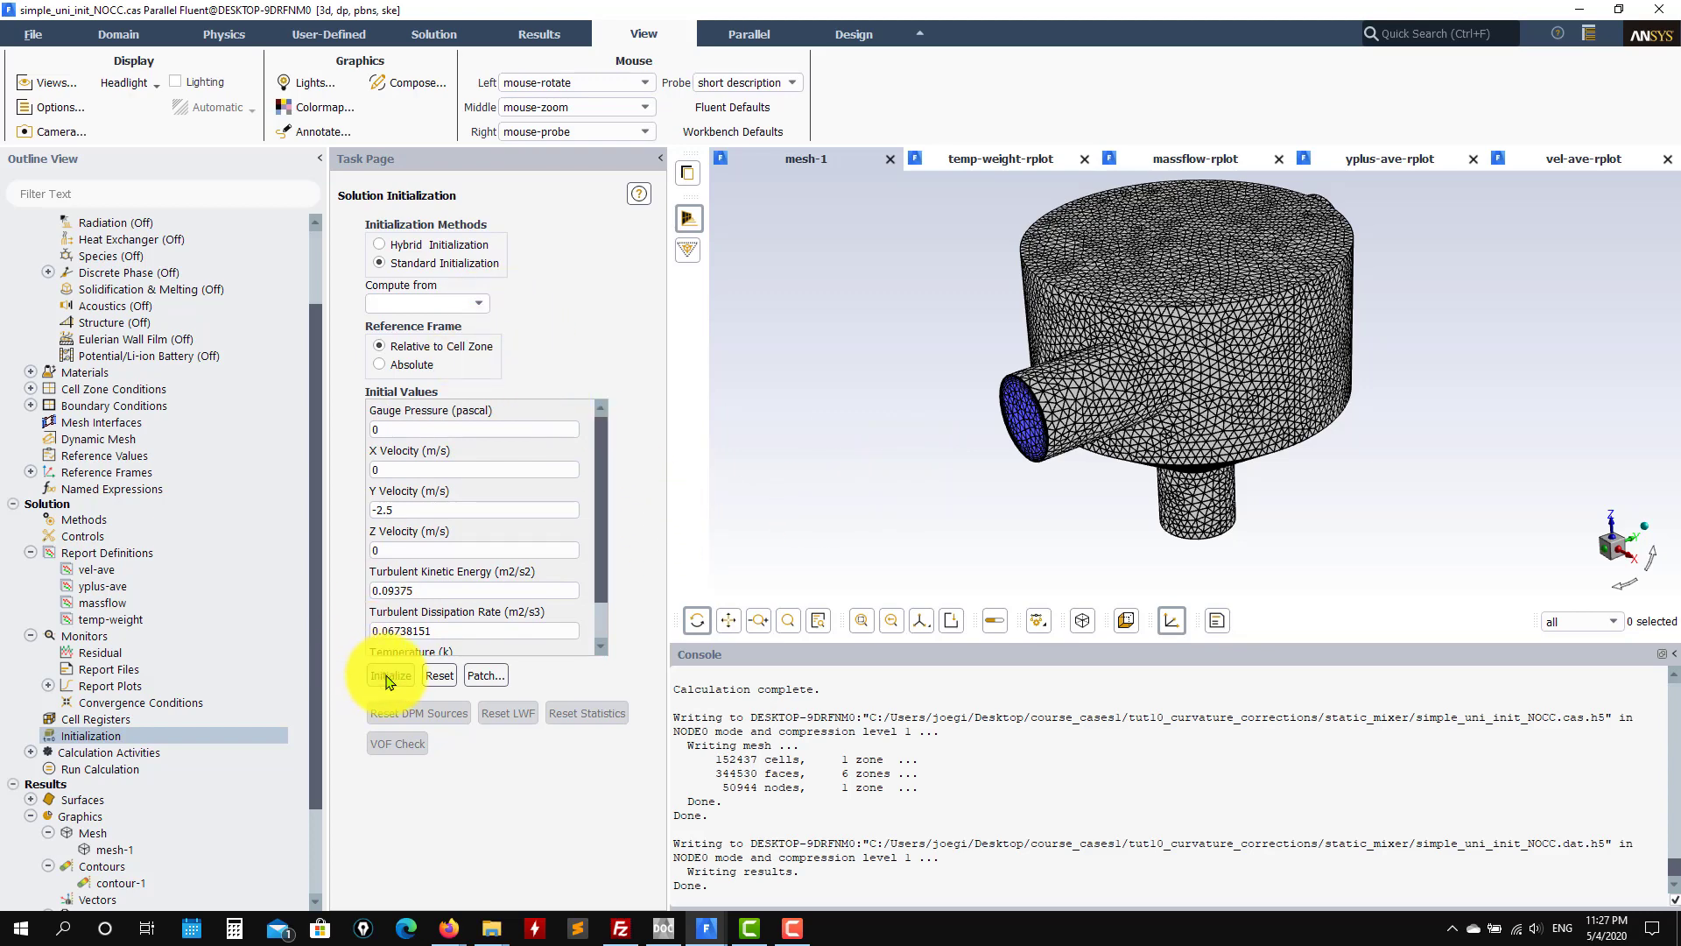
click(119, 770)
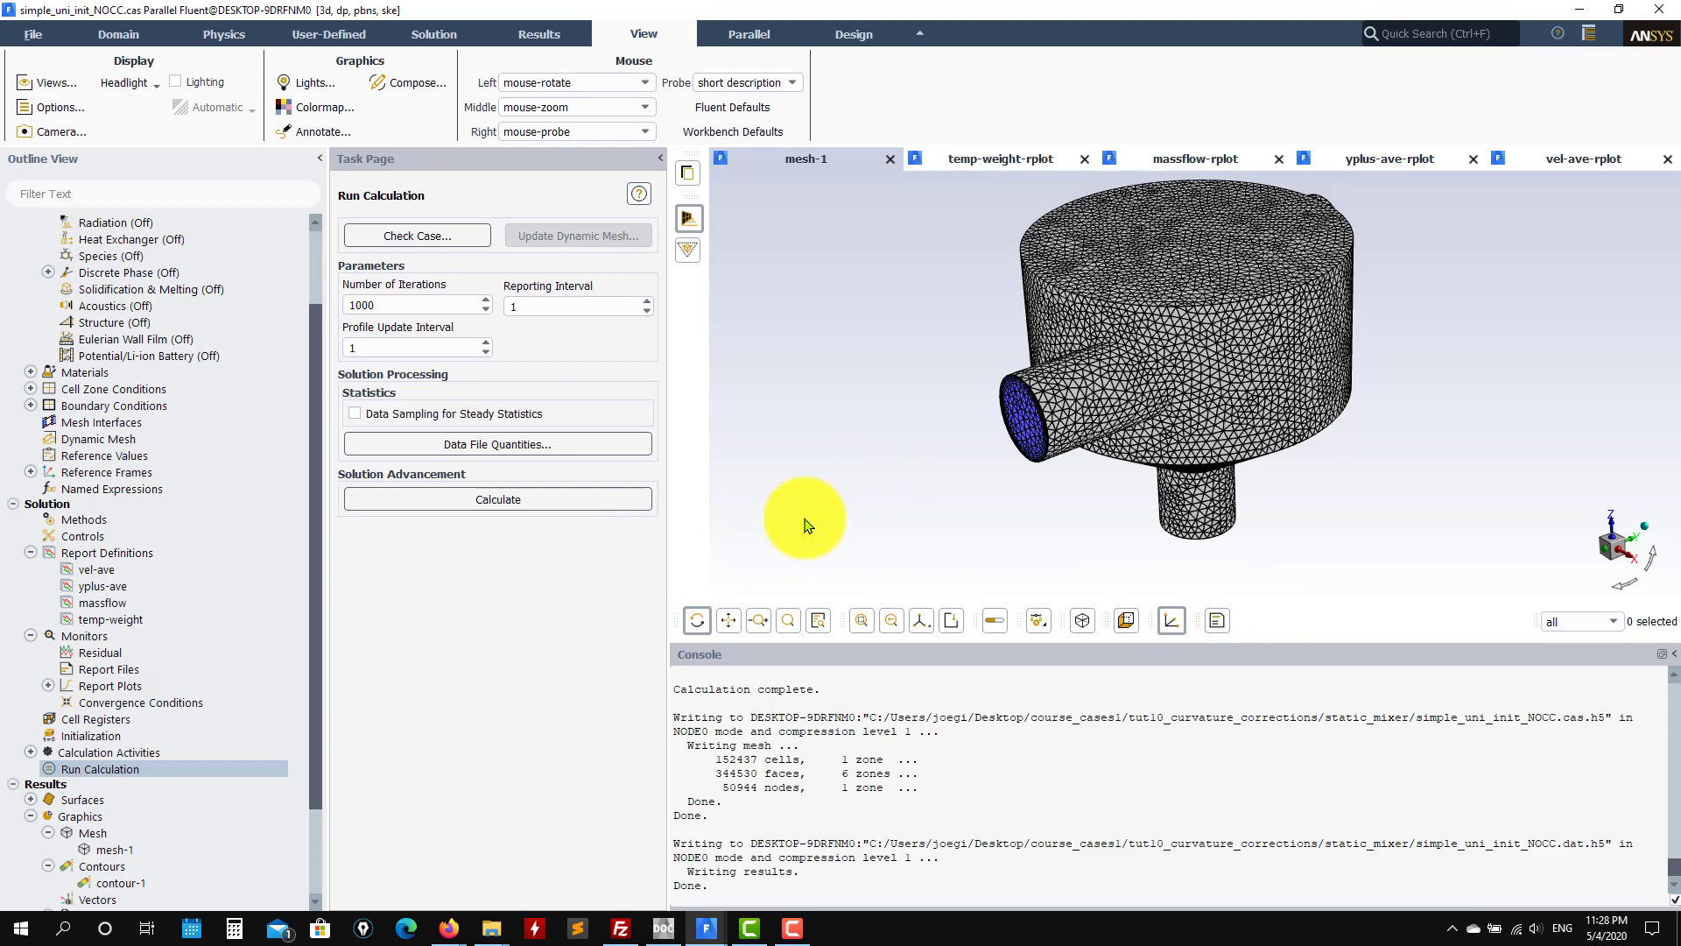
Step: Start the 1000-iteration calculation; the solution converges at iteration 747
click(584, 502)
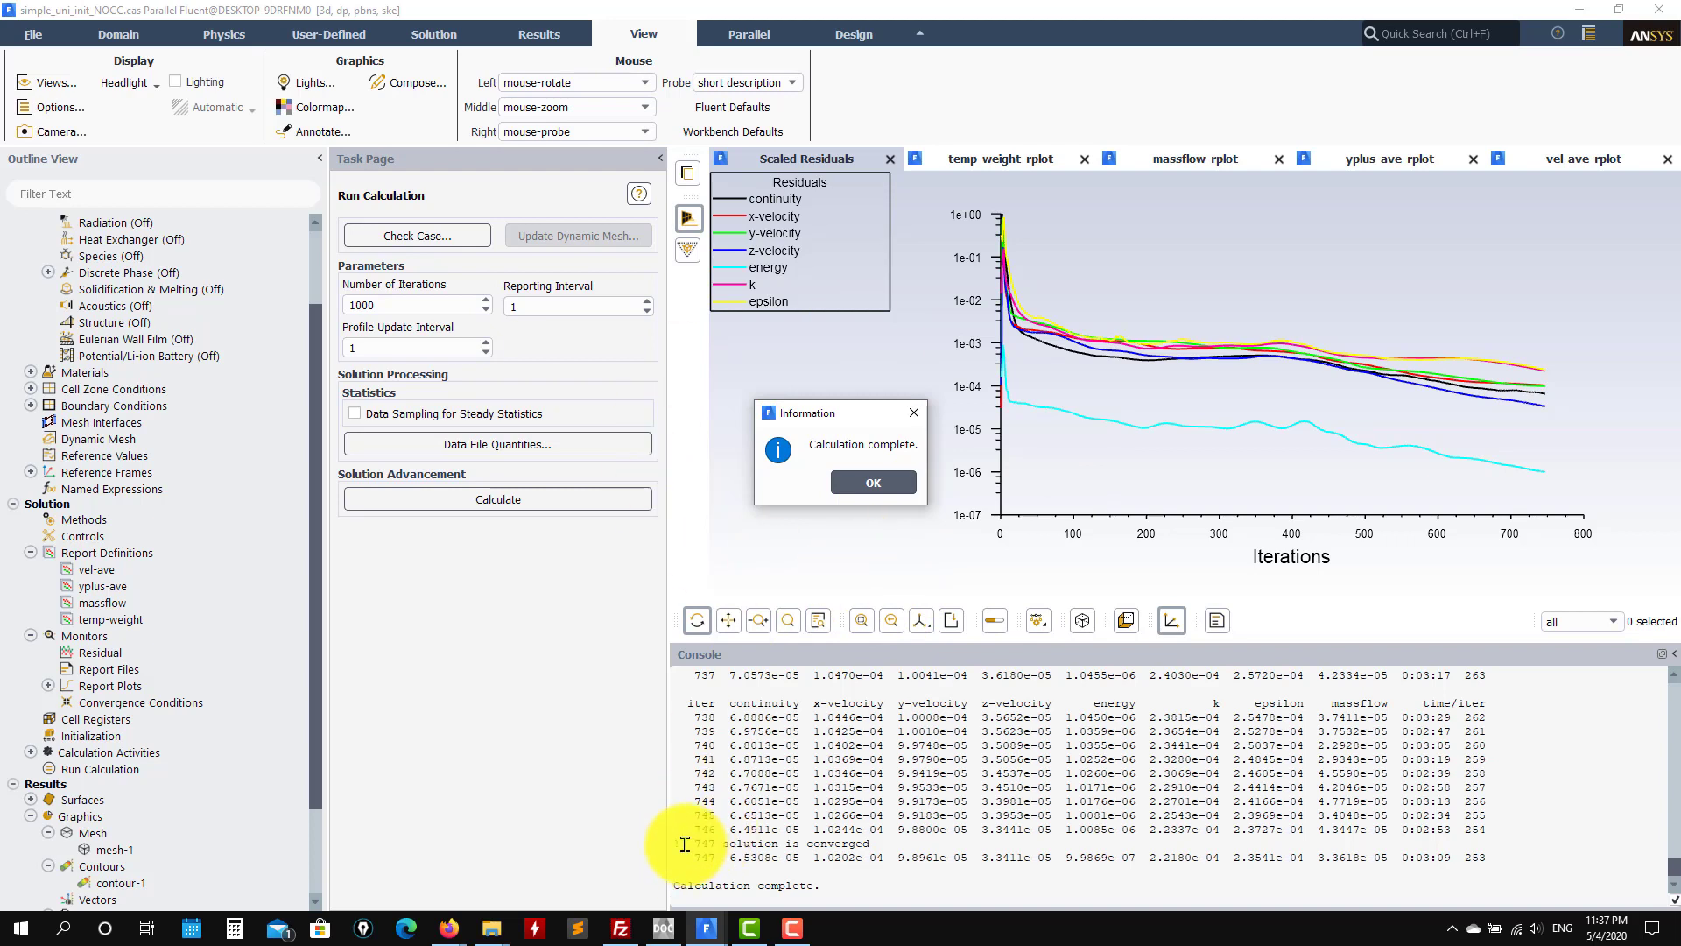
Step: Close the calculation-complete notice and view the temp-weight, massflow, yplus-ave, vel-ave and Scaled Residuals plots in turn
click(872, 483)
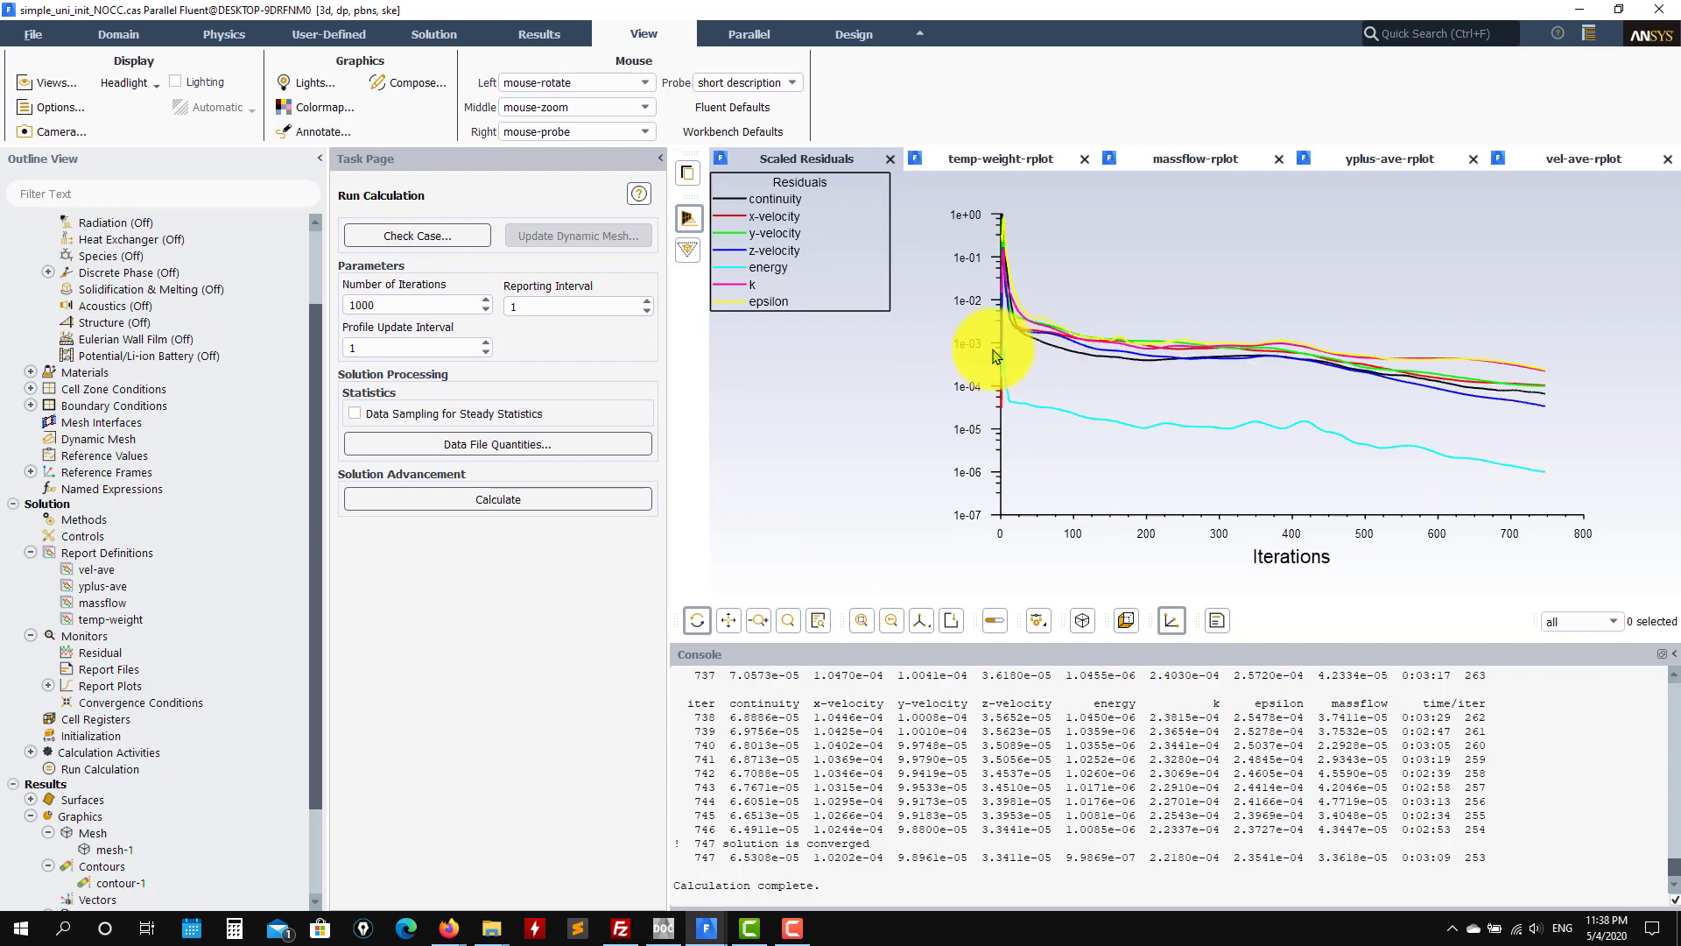
click(1014, 164)
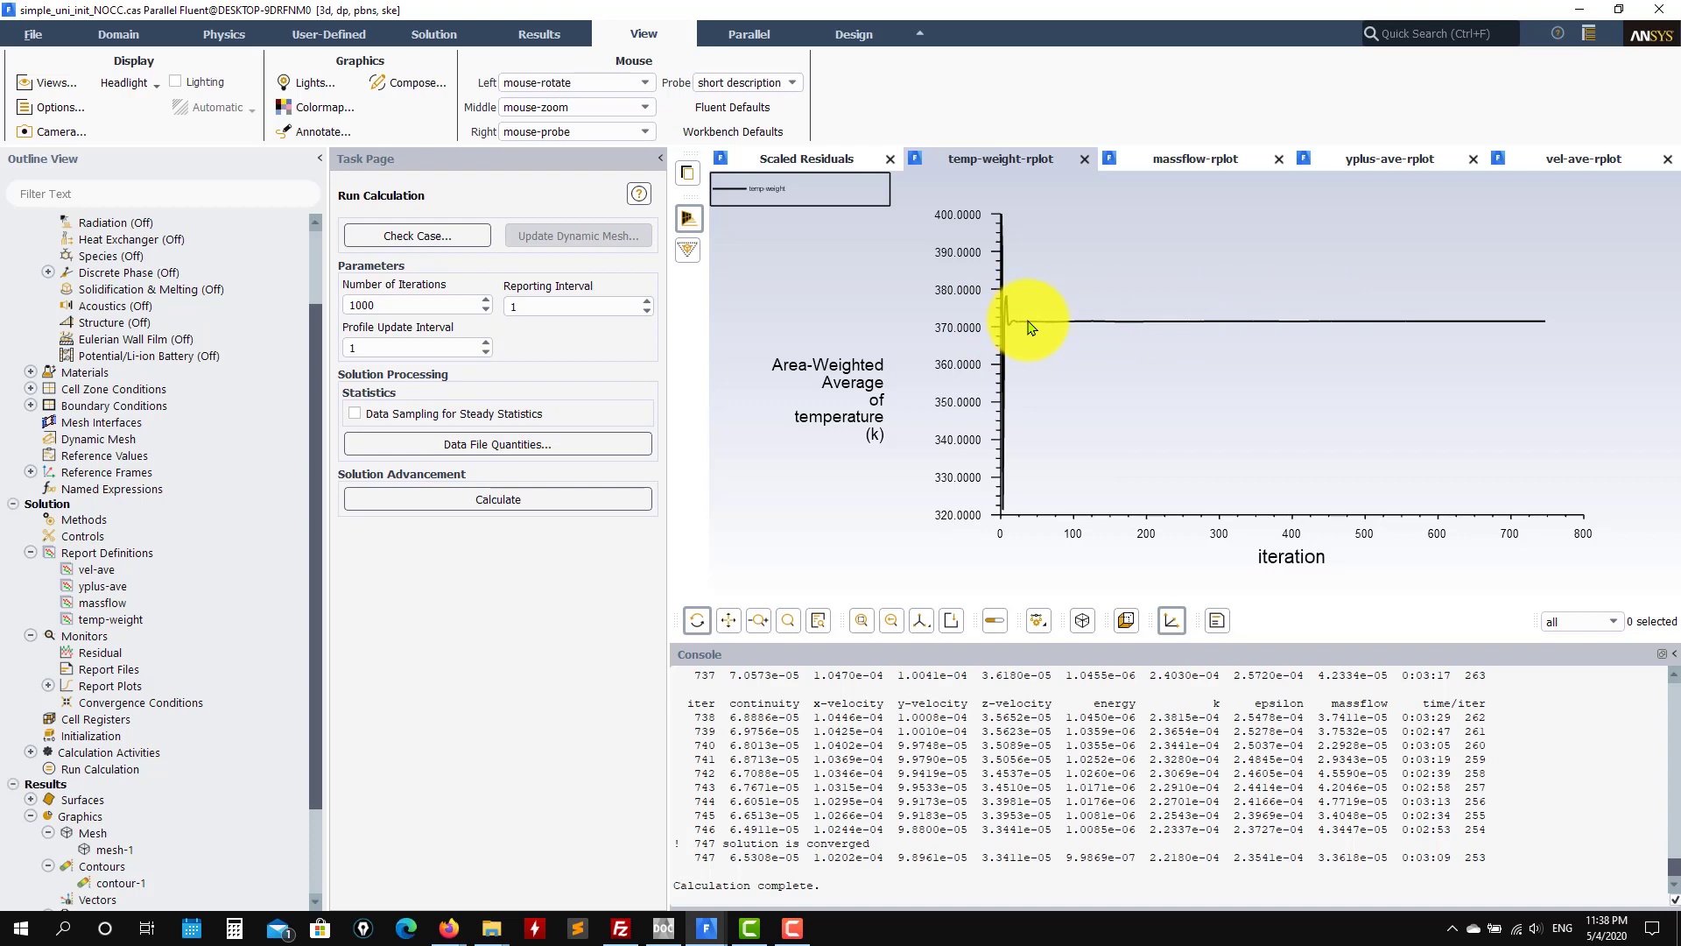
click(1173, 159)
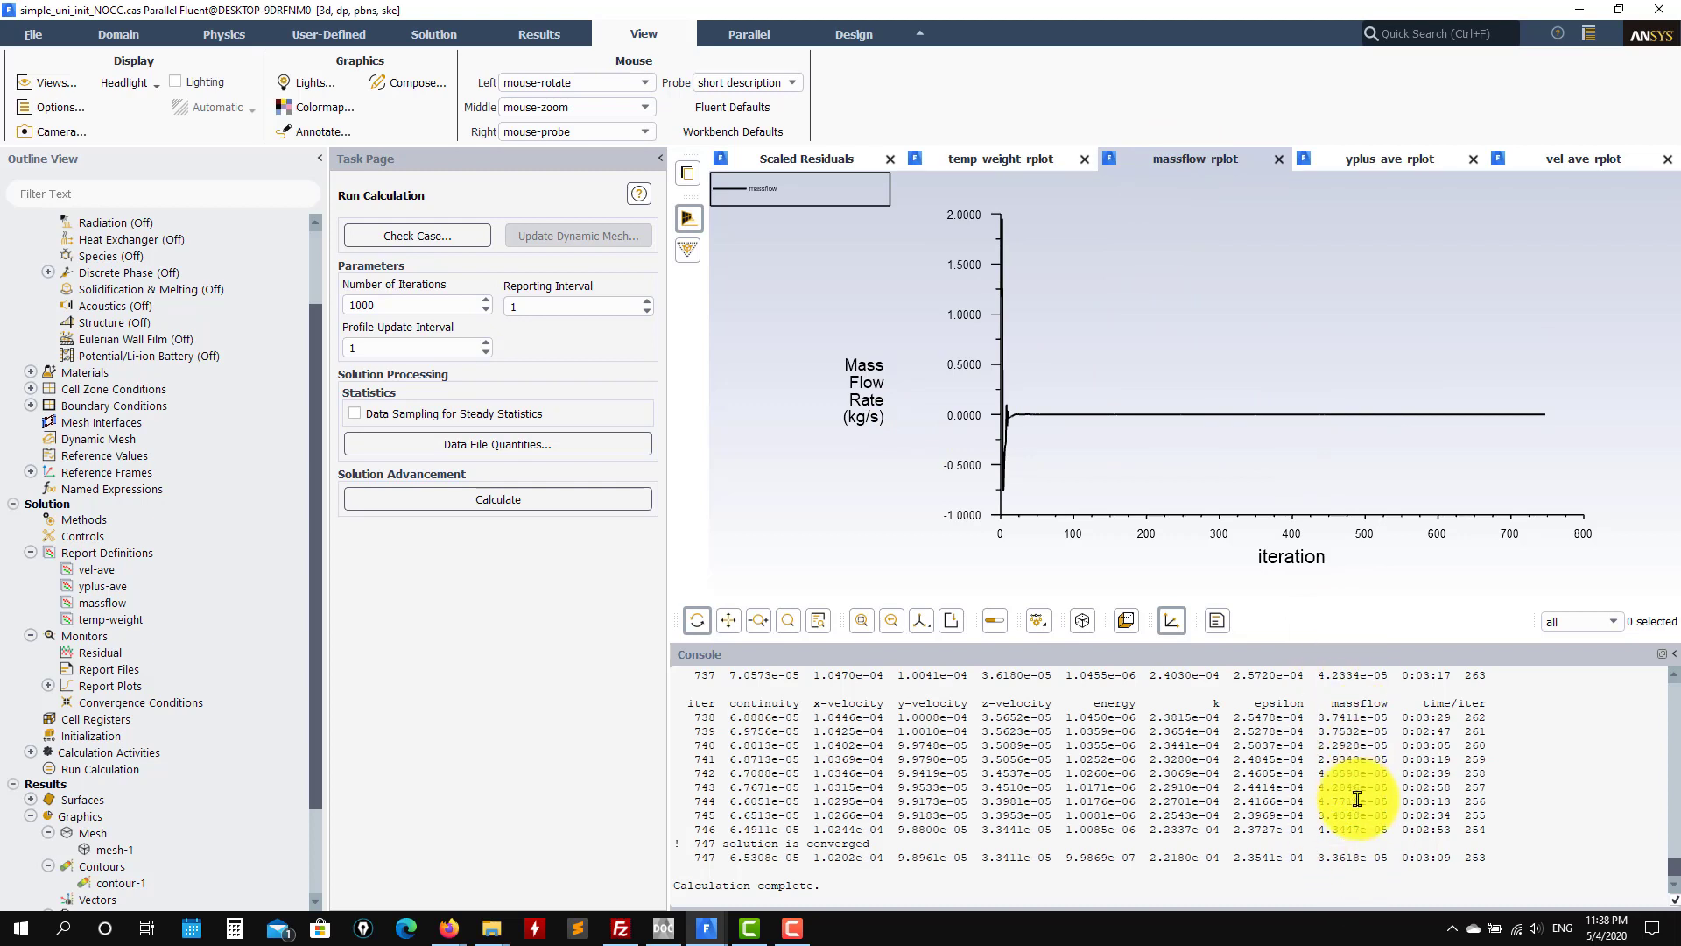
click(1363, 164)
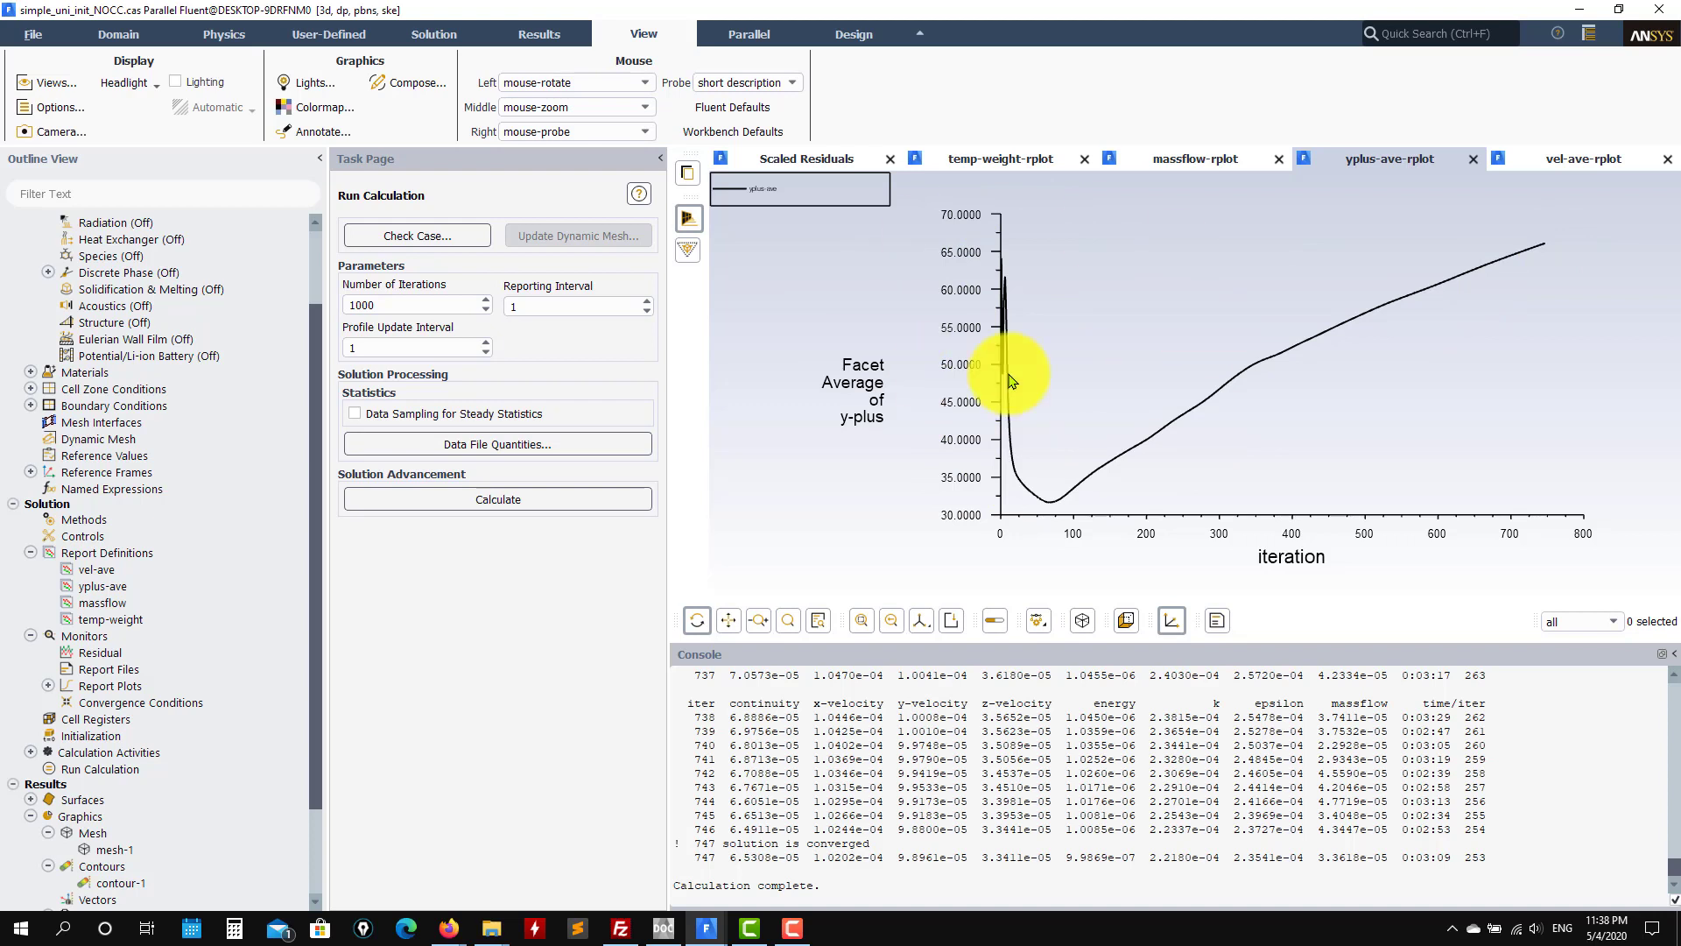
click(1548, 164)
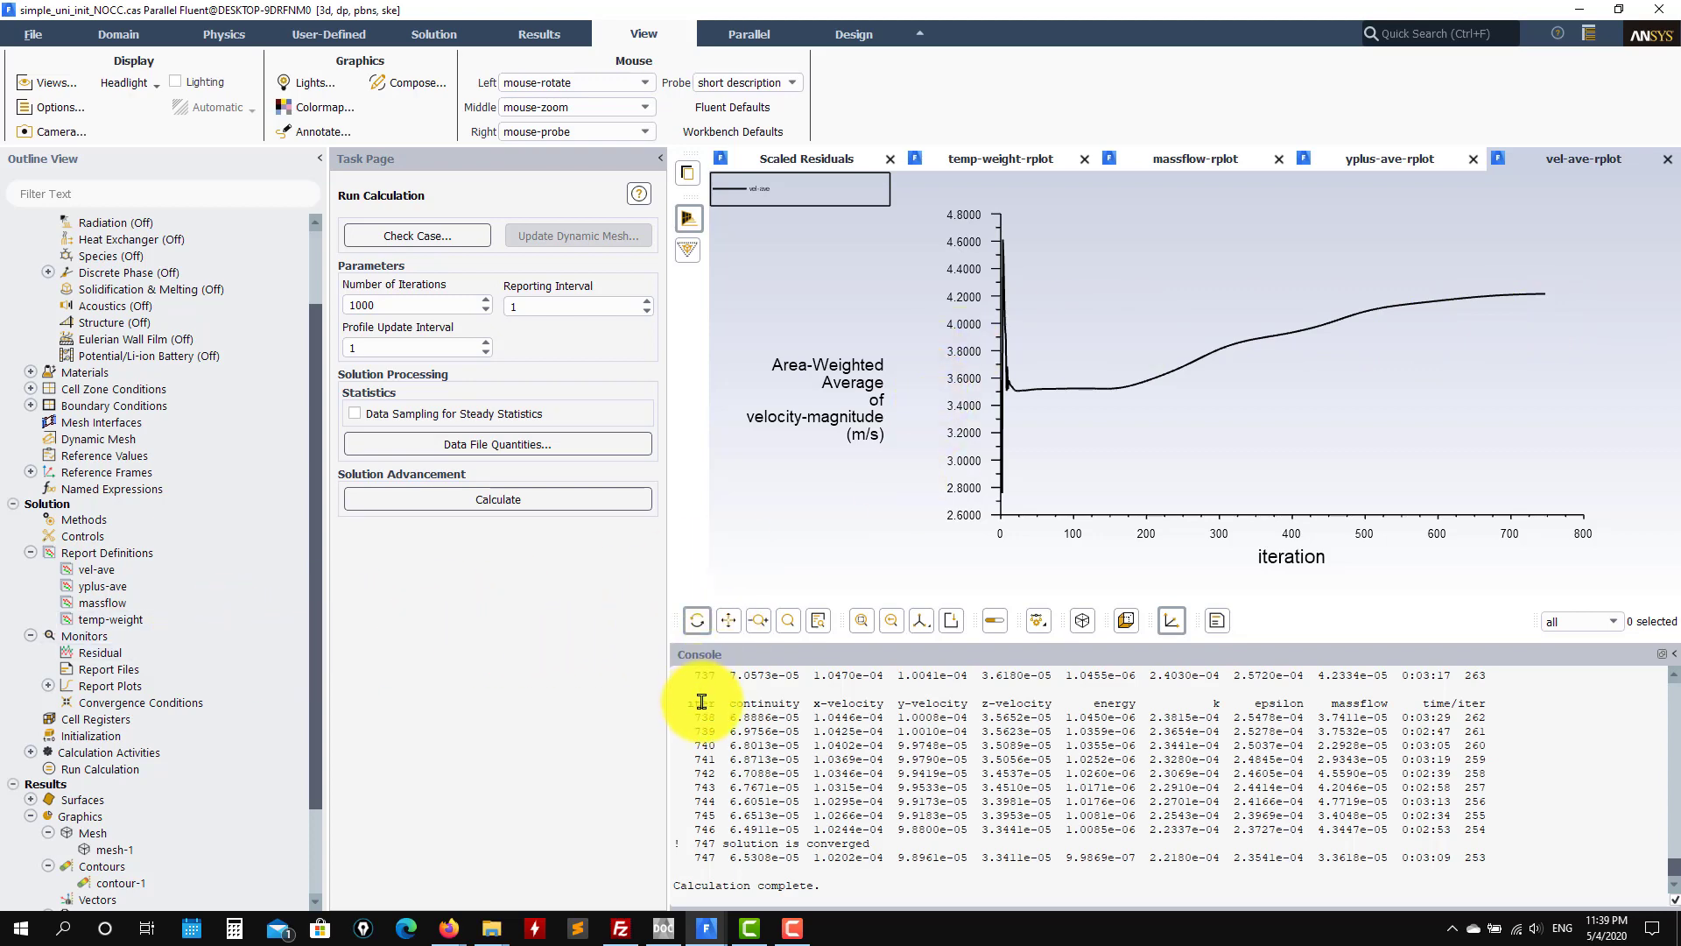
click(807, 158)
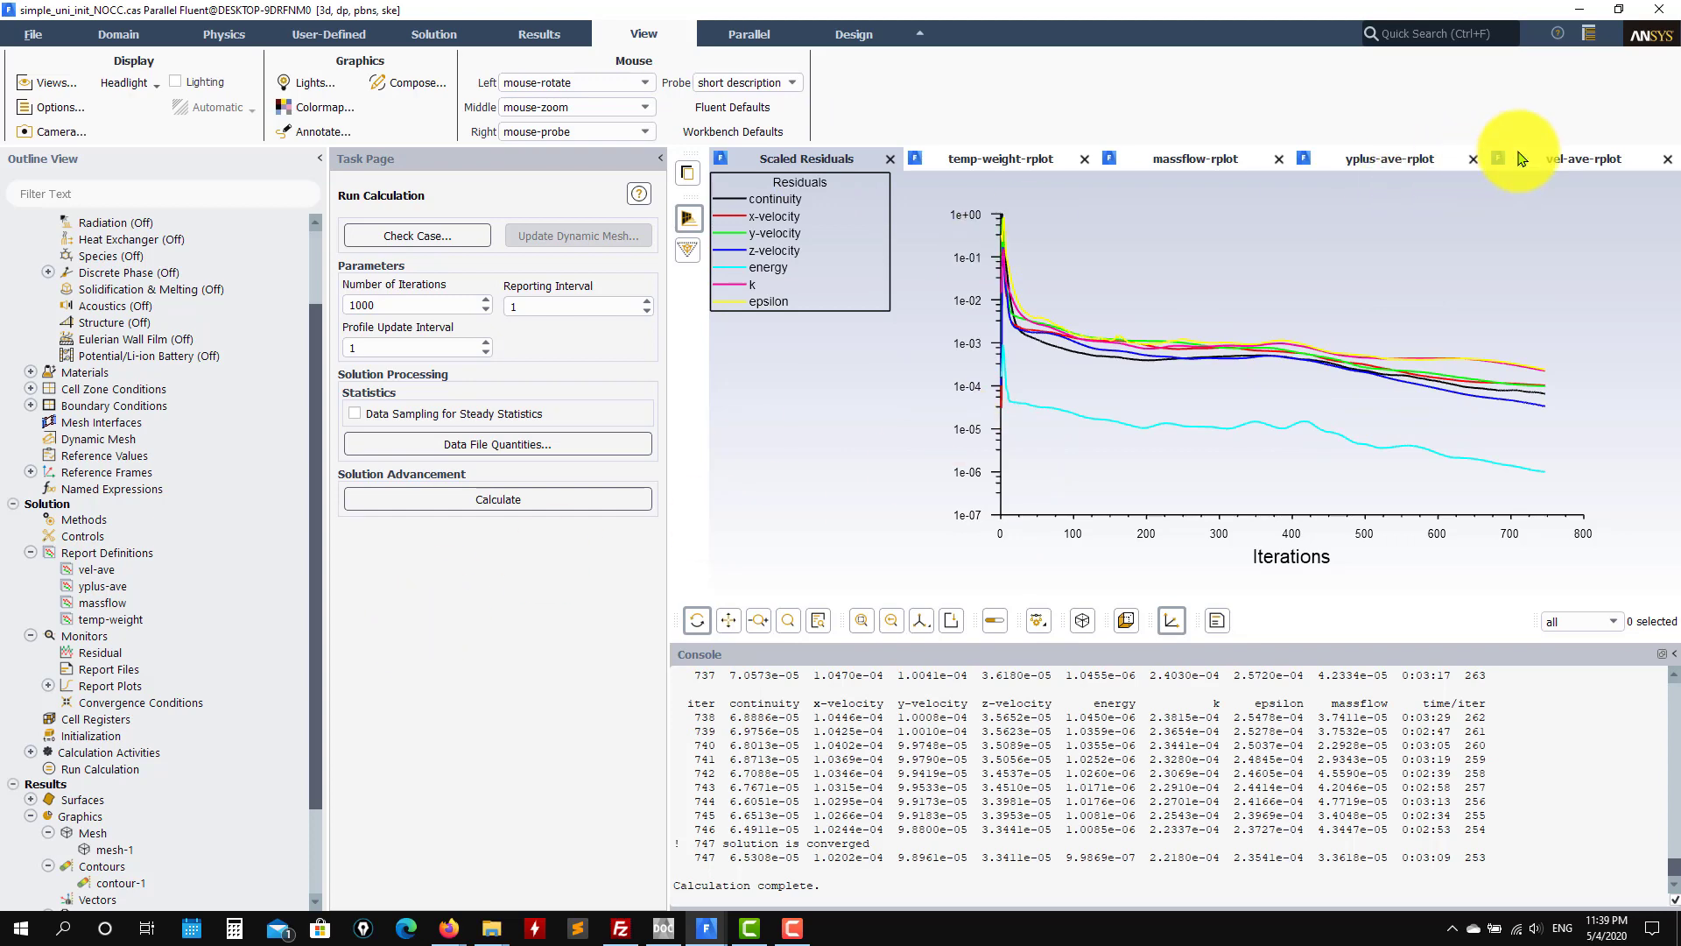
Step: Turn off convergence checks for continuity, x/y/z-velocity, energy, k and epsilon in the Residual monitor
click(1550, 159)
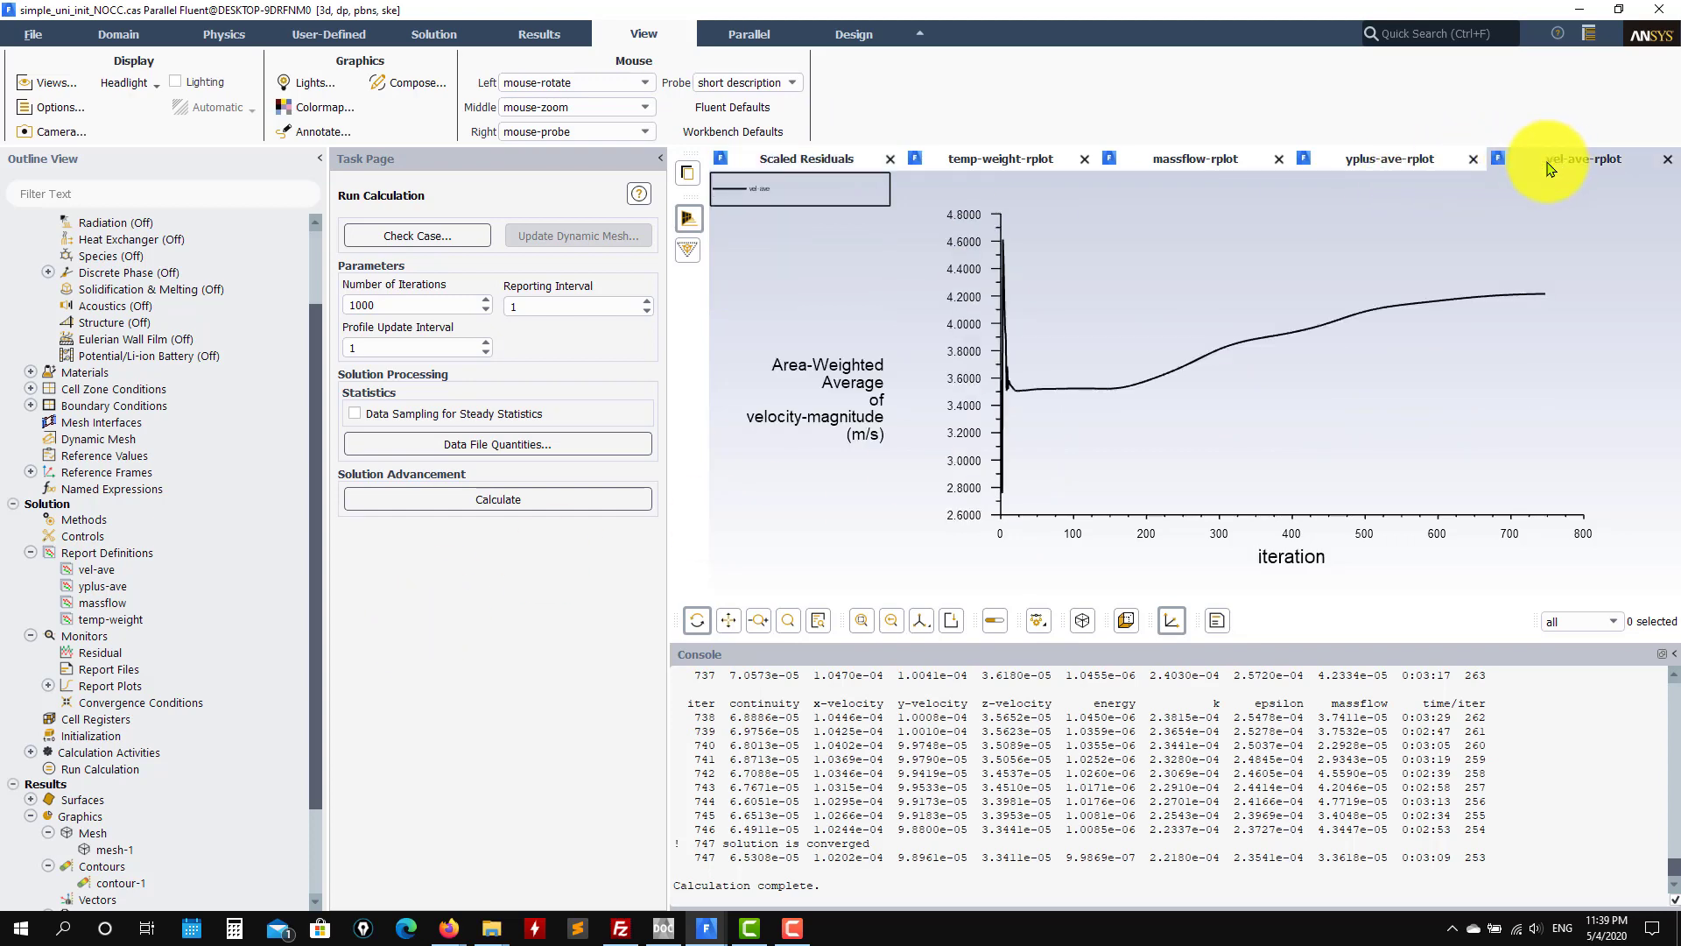
double_click(96, 653)
click(761, 498)
click(761, 525)
click(761, 551)
click(761, 577)
click(761, 603)
click(761, 629)
click(761, 656)
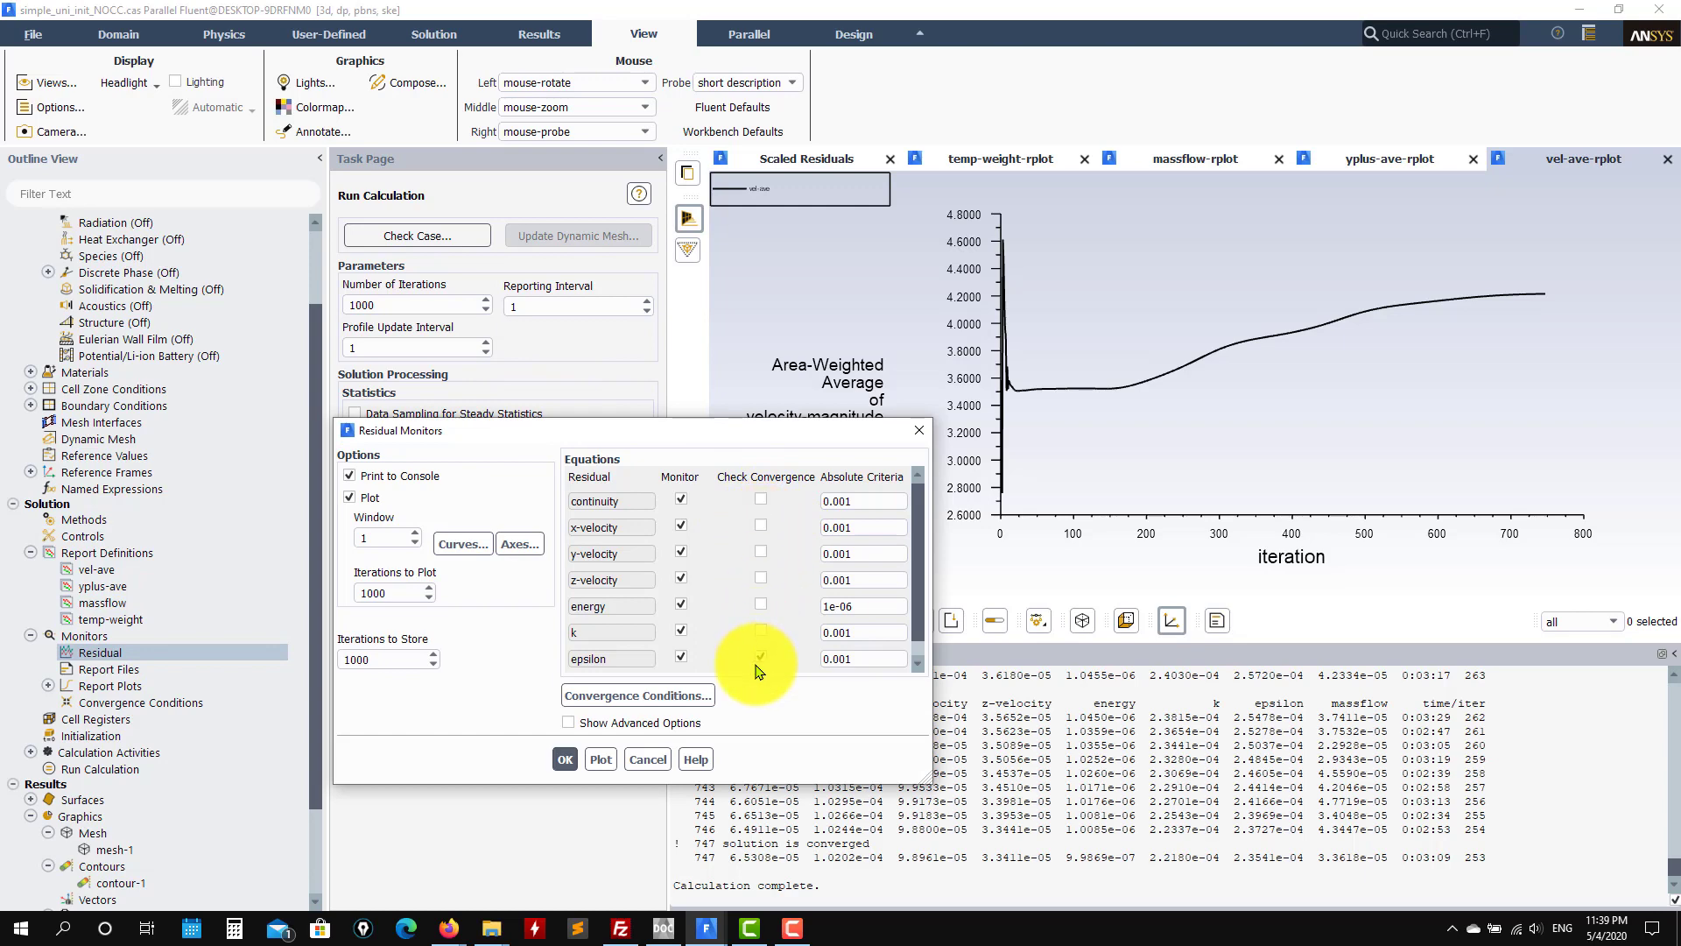
scroll(918, 627, down, 1)
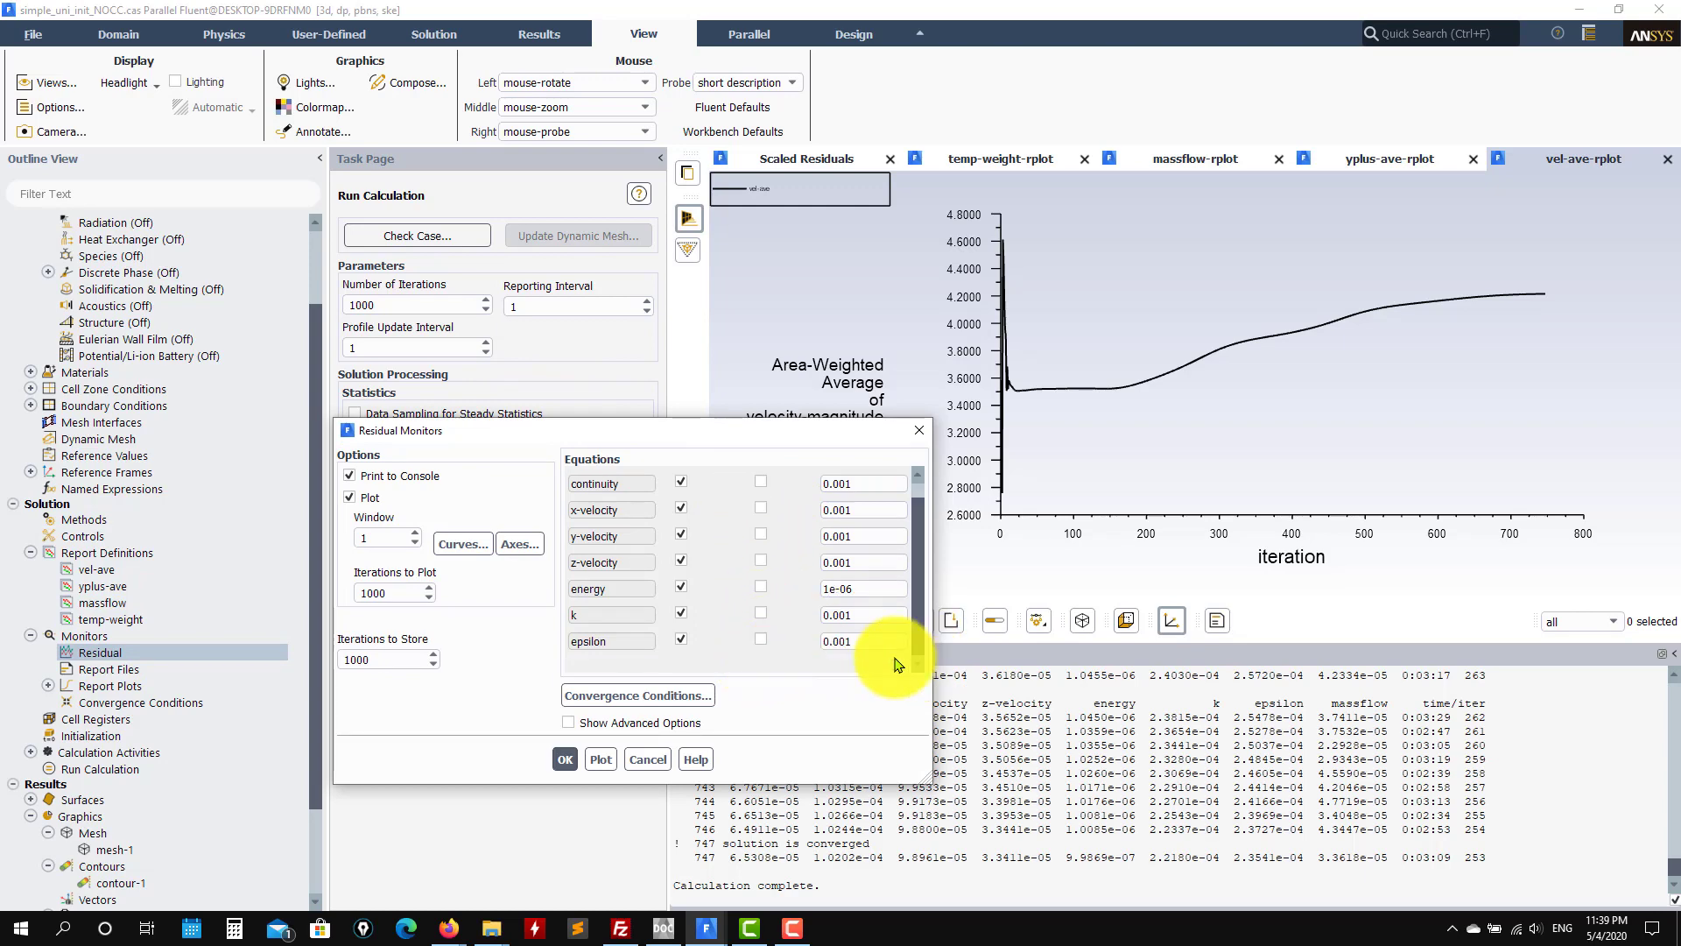
click(564, 759)
Step: Set Number of Iterations to 500, then recheck the yplus-ave, vel-ave and residual plots
double_click(394, 305)
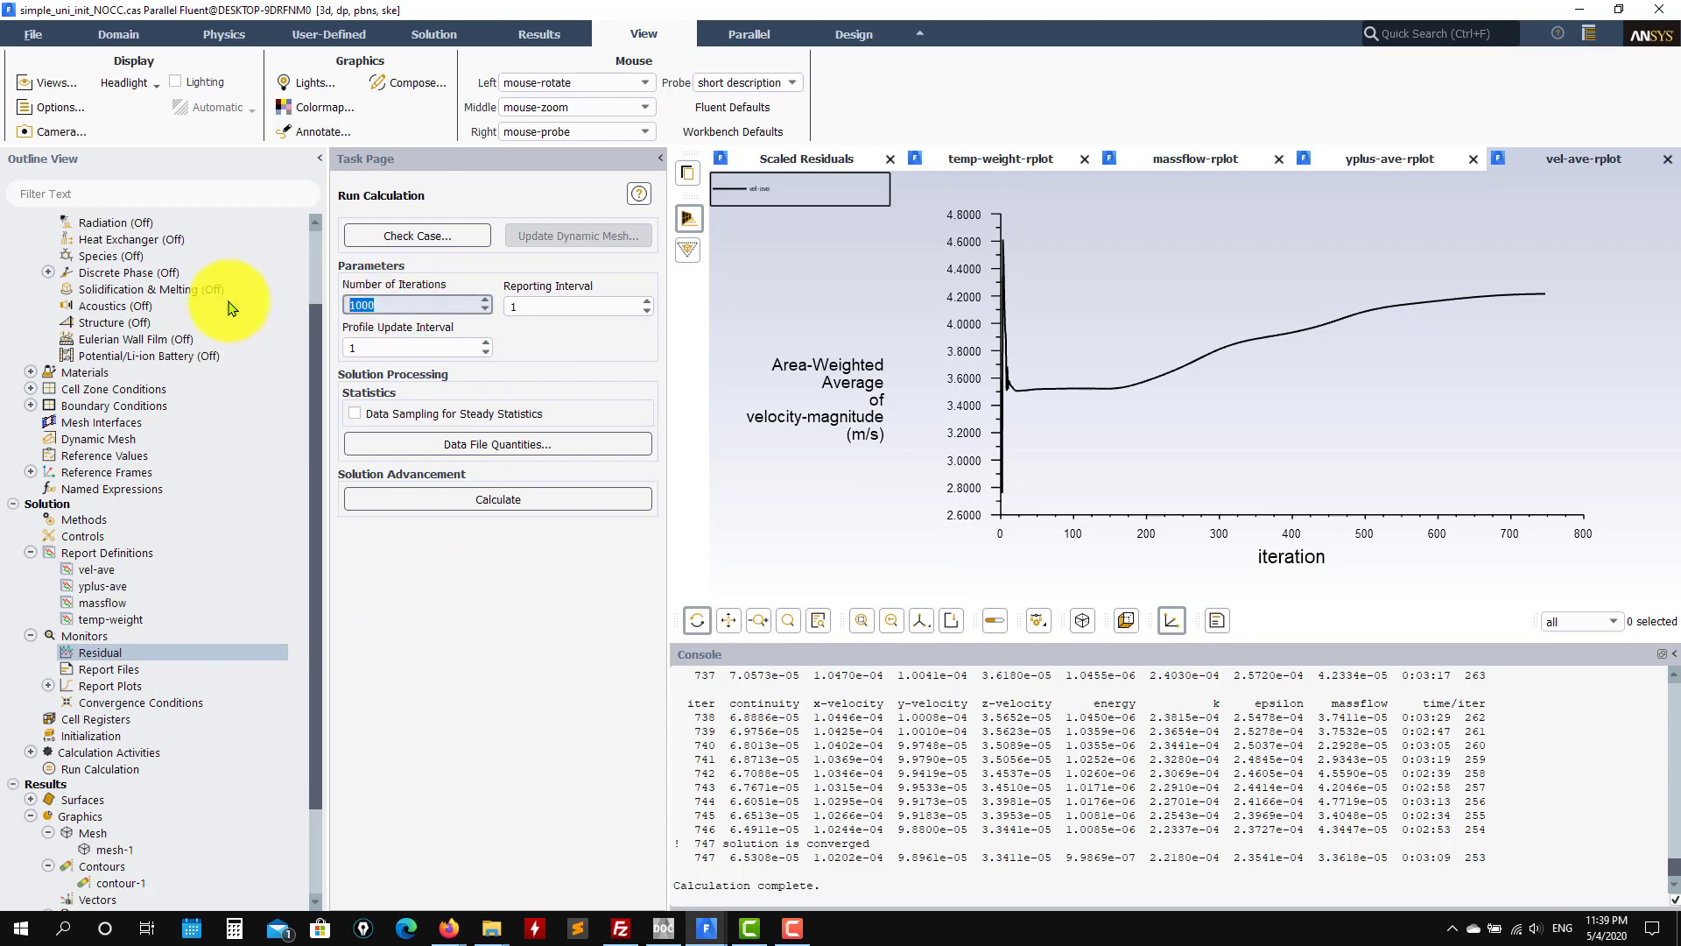
text(500)
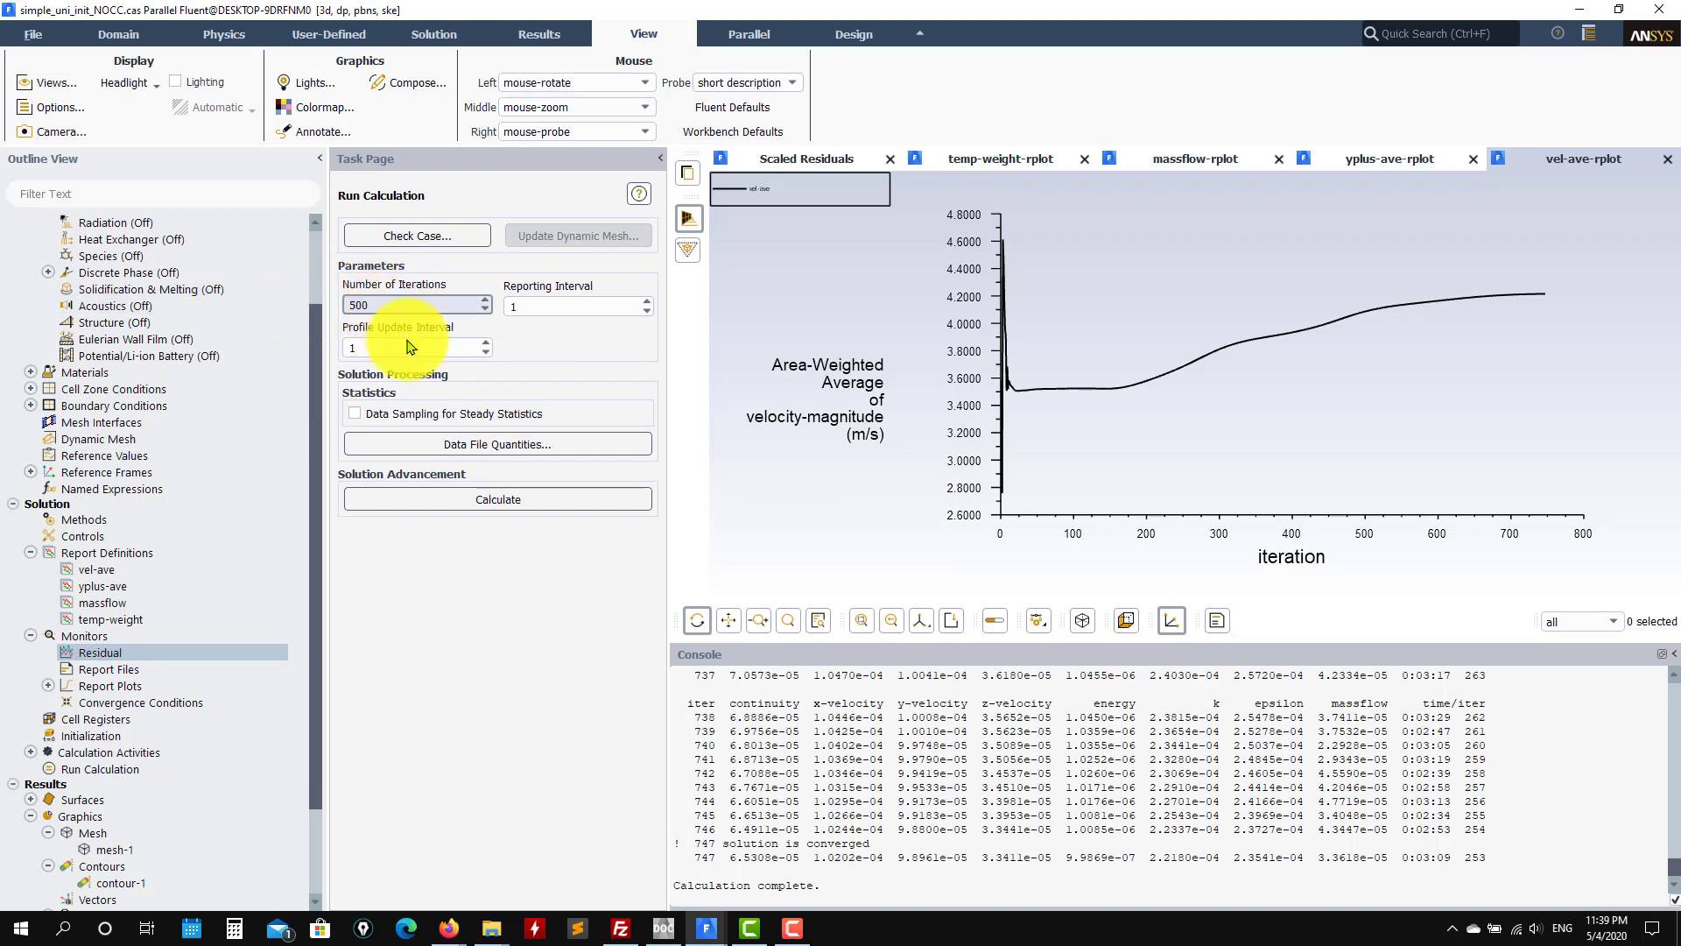
click(1397, 161)
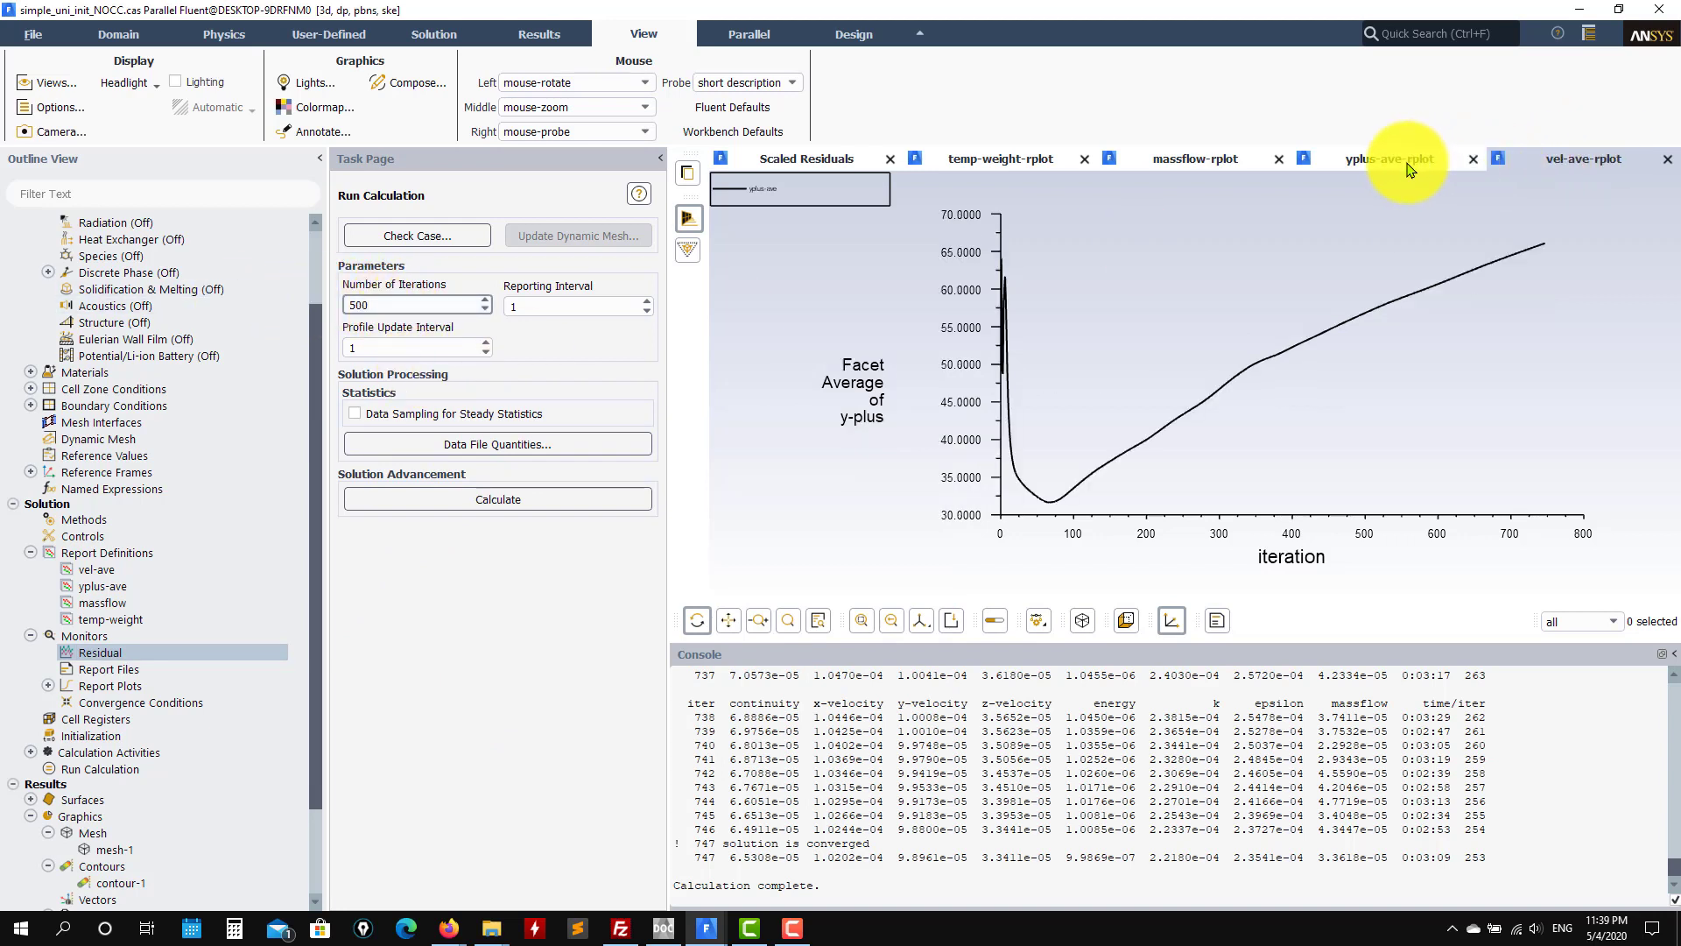
click(1556, 162)
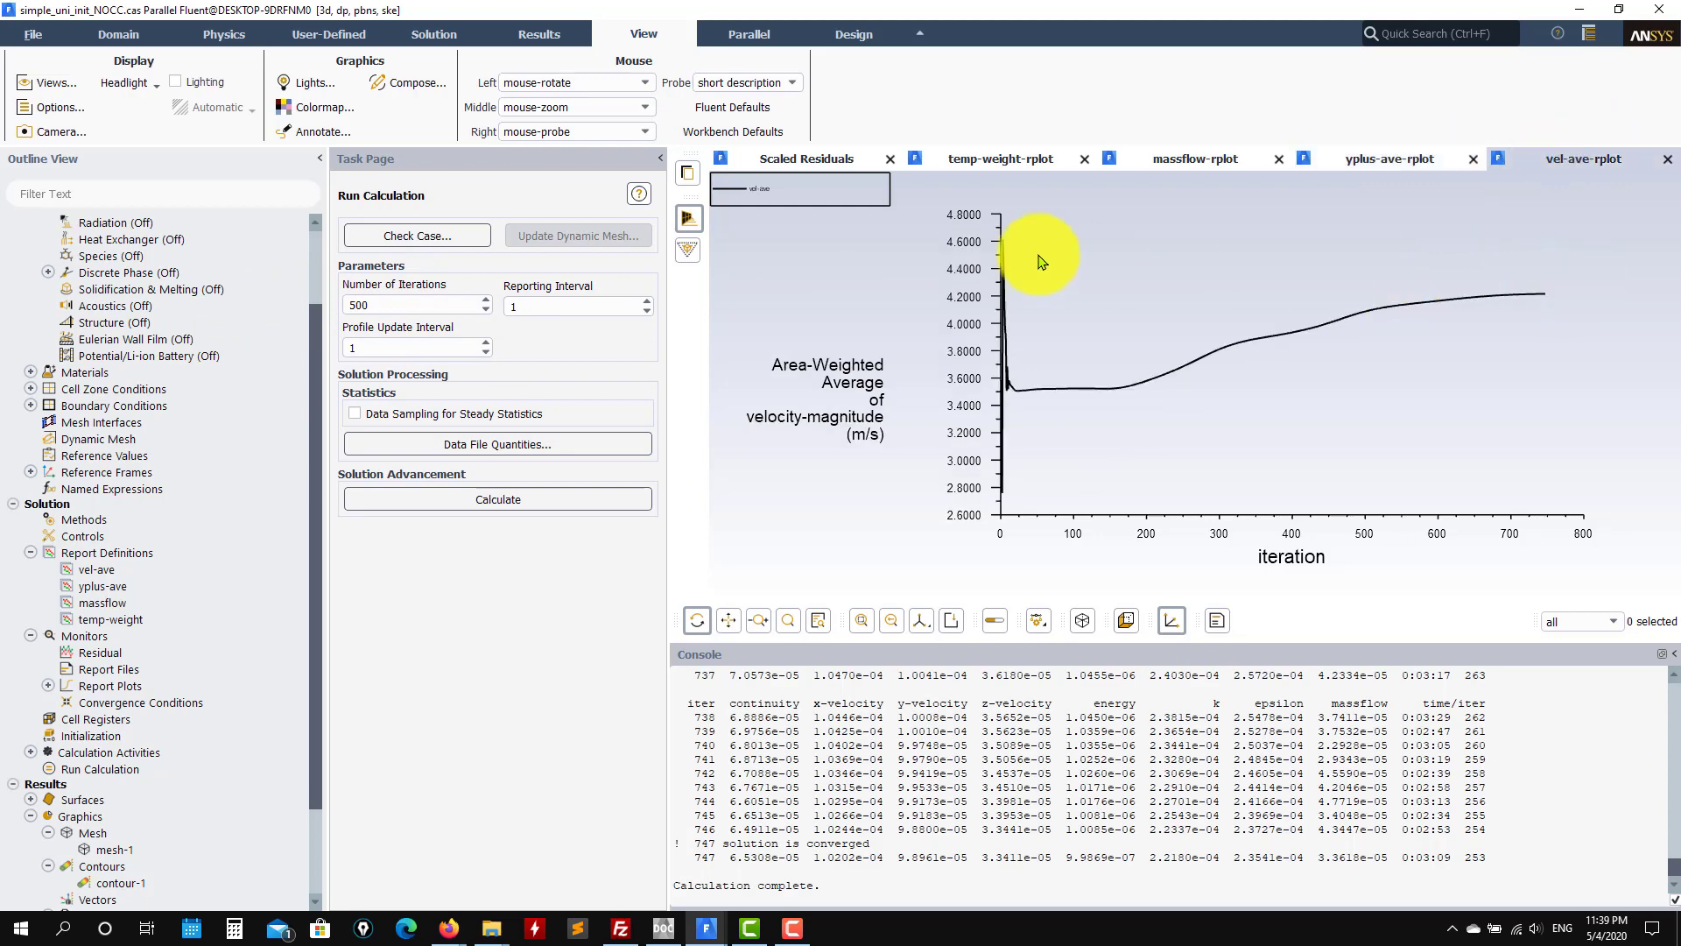
click(799, 162)
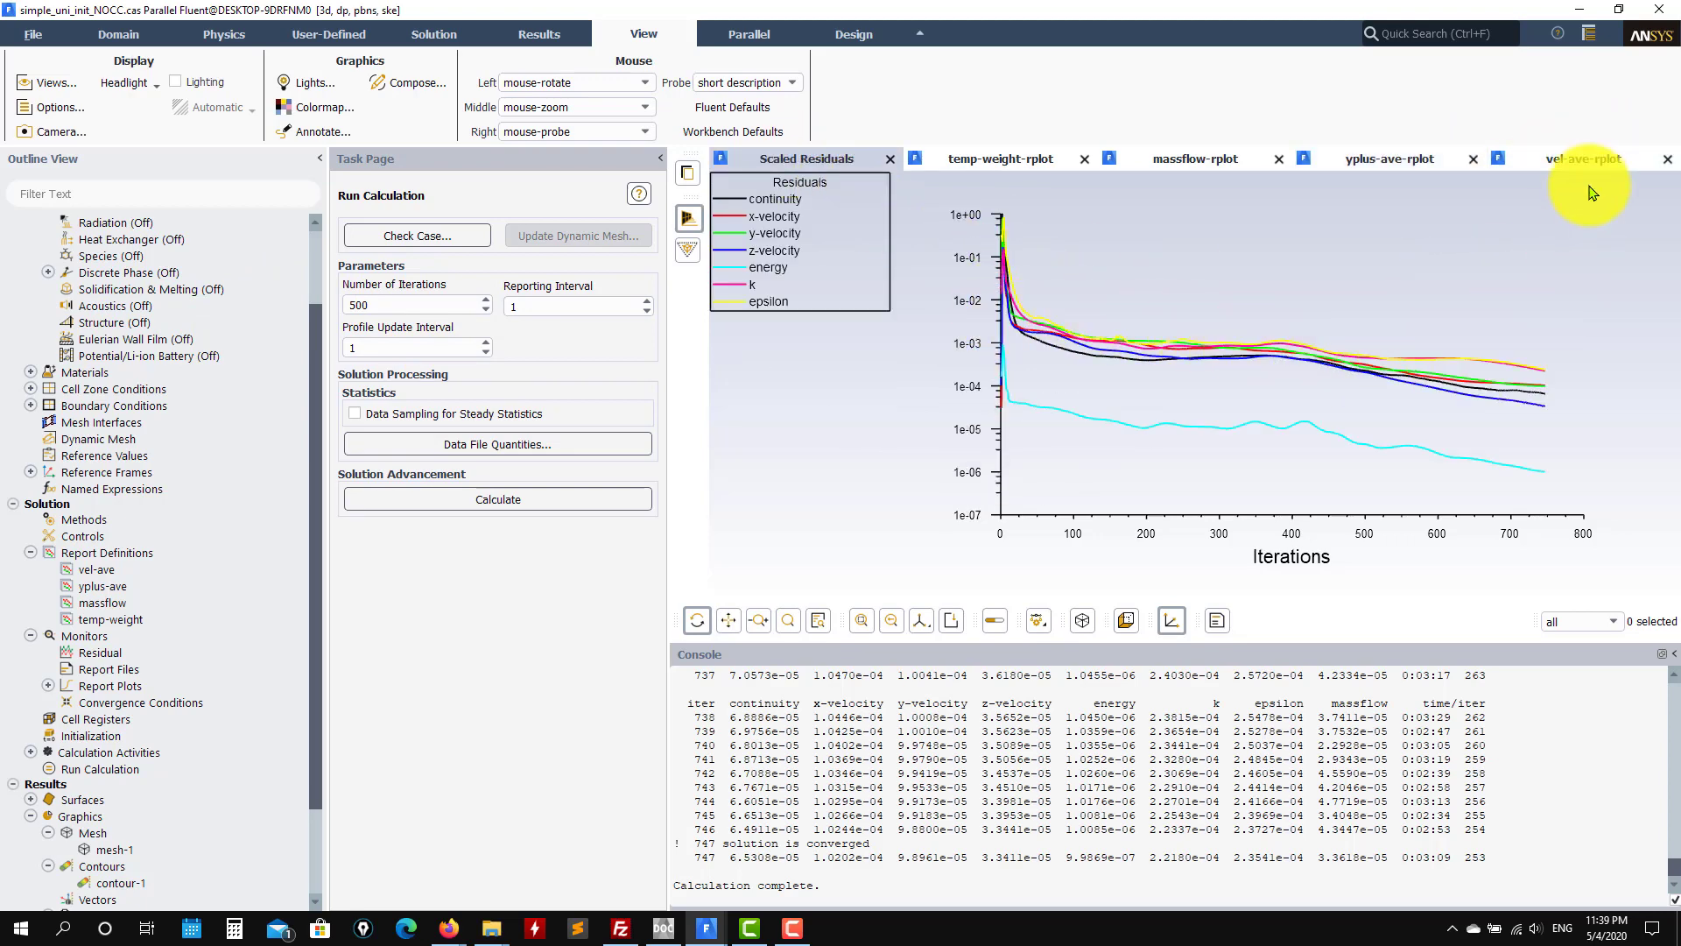
Step: Calculate 500 additional iterations, running the solution to iteration 1247
click(1563, 158)
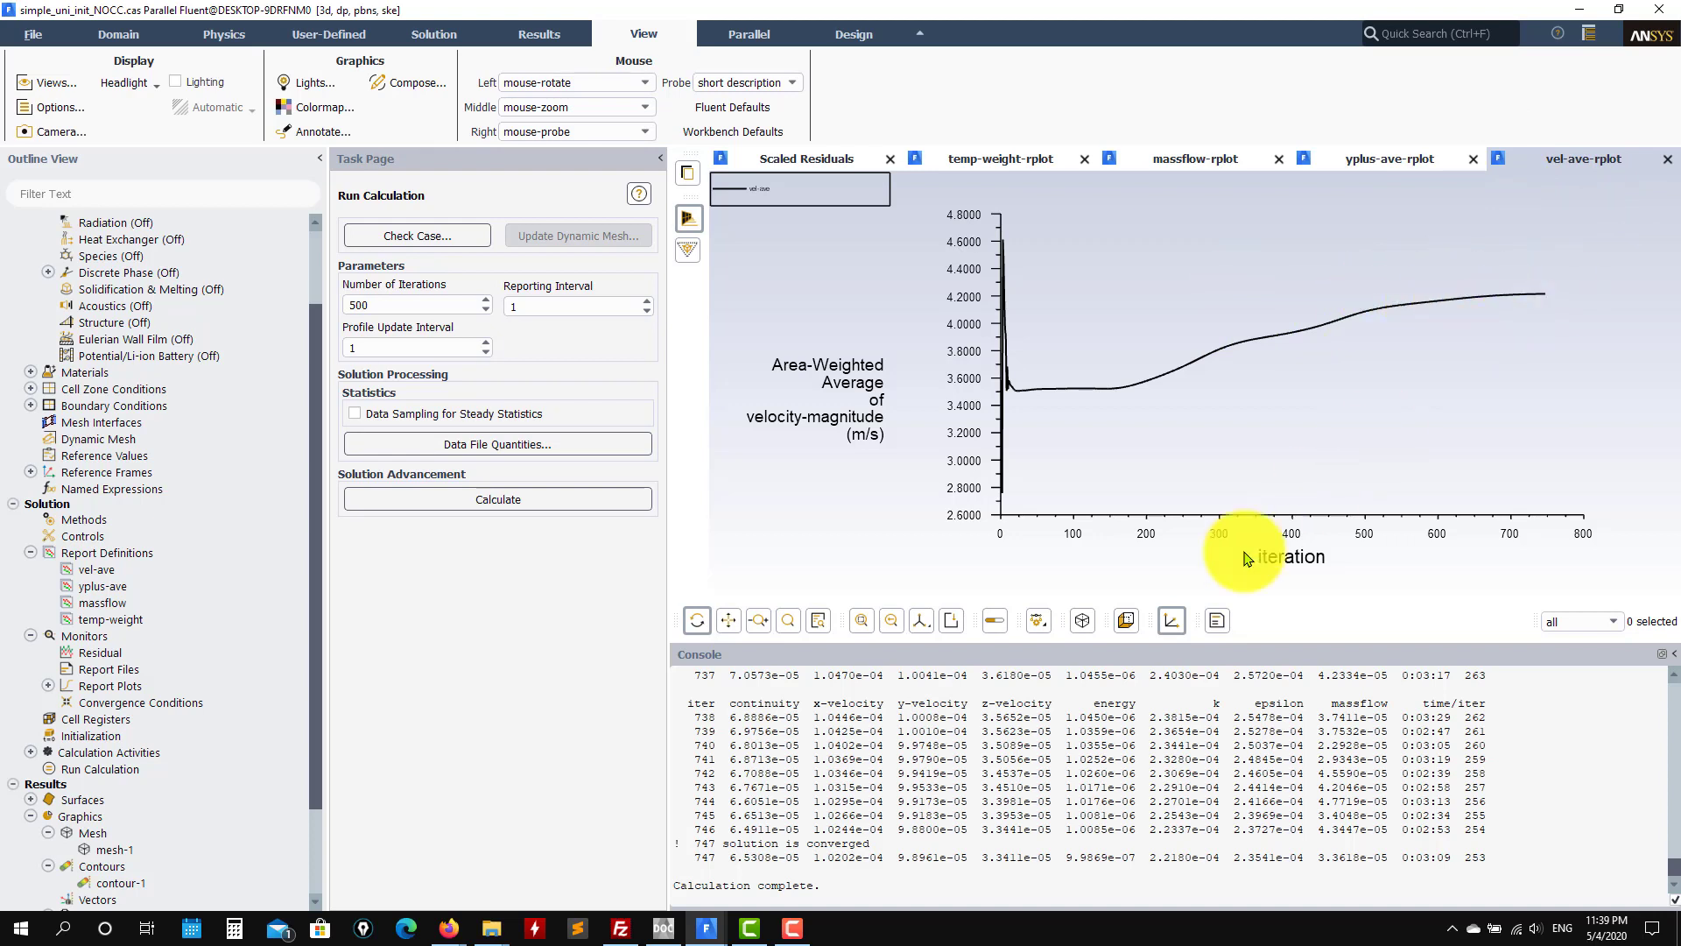
click(490, 497)
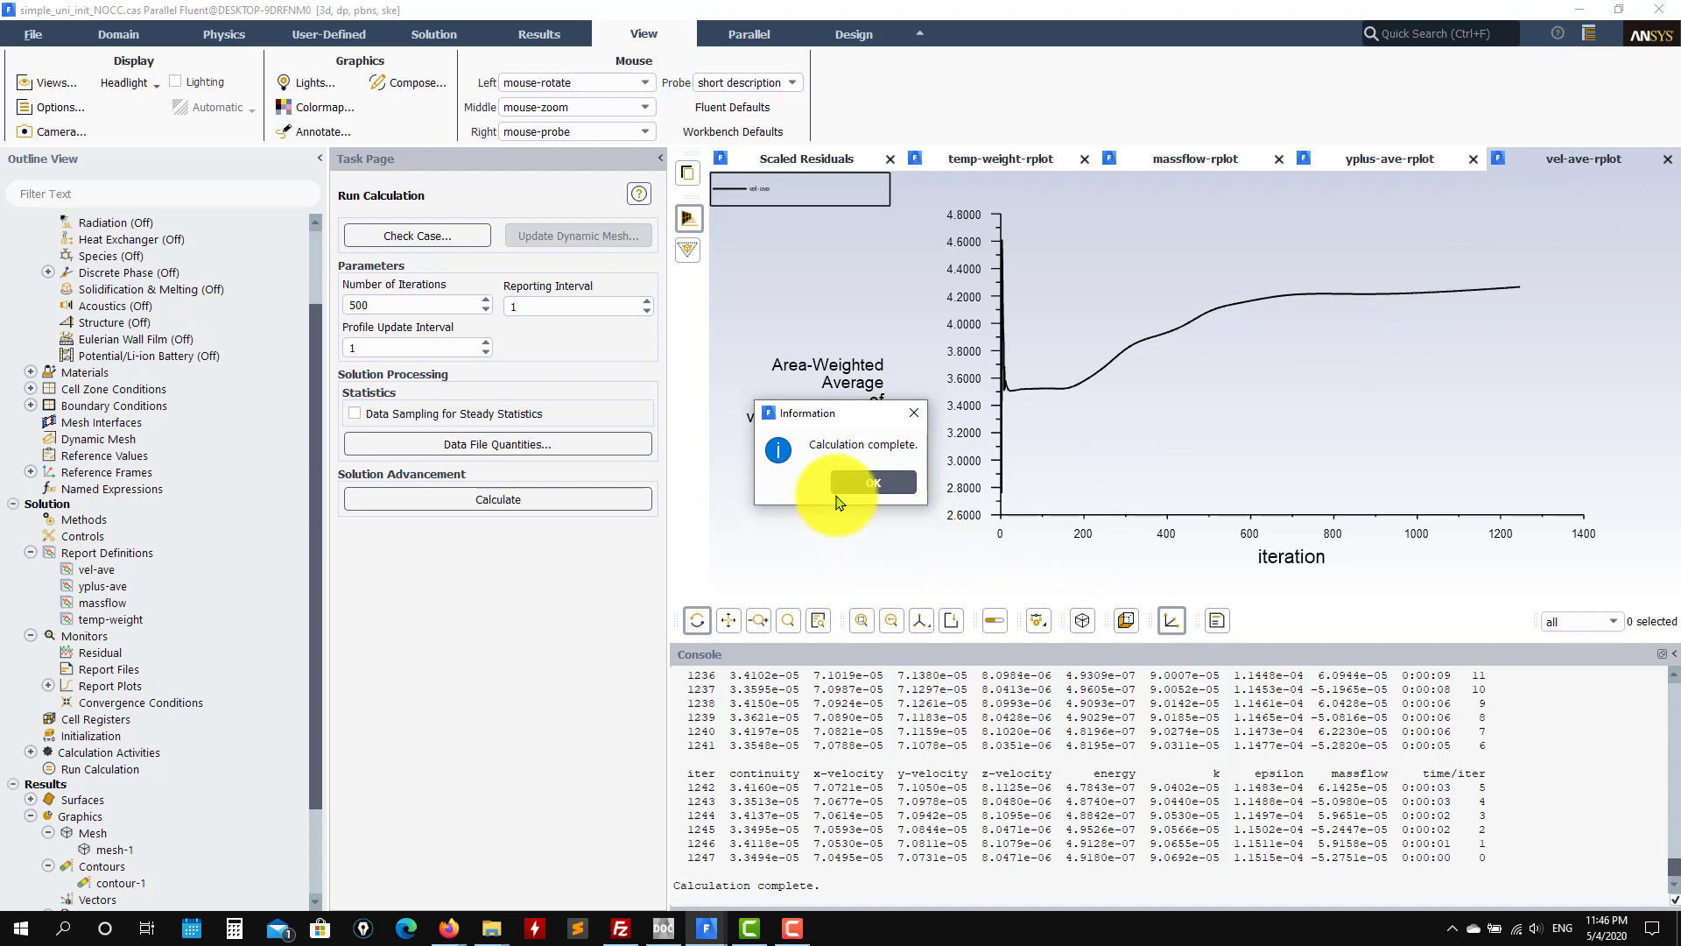
Step: Close the completion notice and review the Scaled Residuals, yplus-ave and vel-ave plots
click(859, 483)
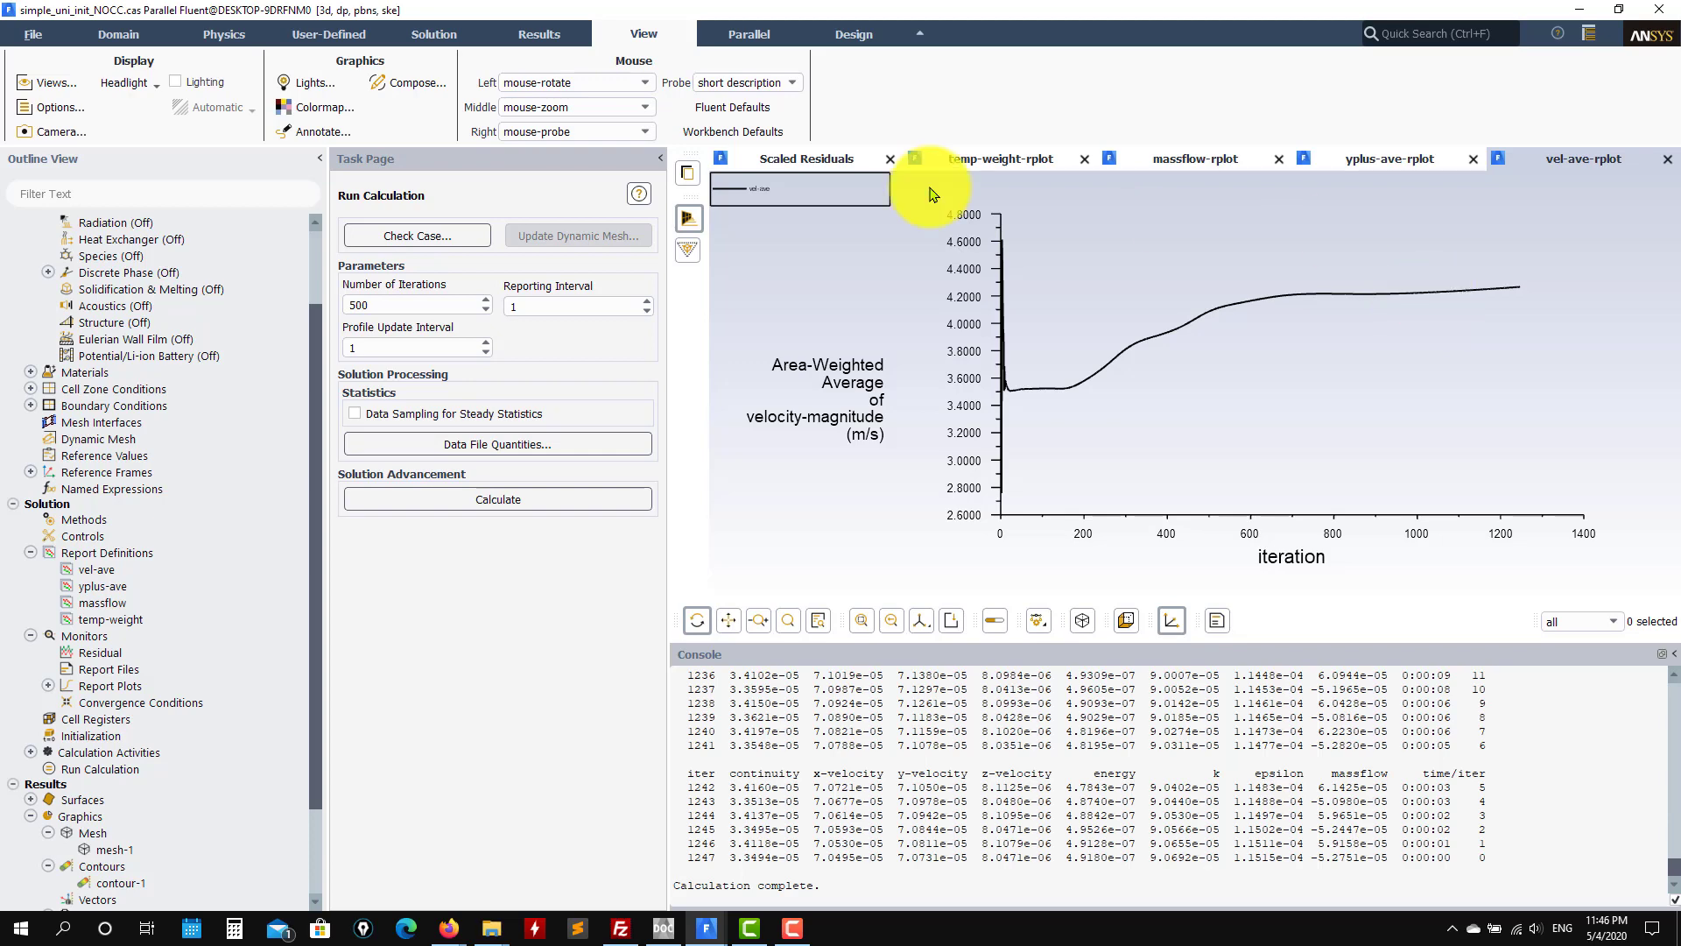
click(799, 158)
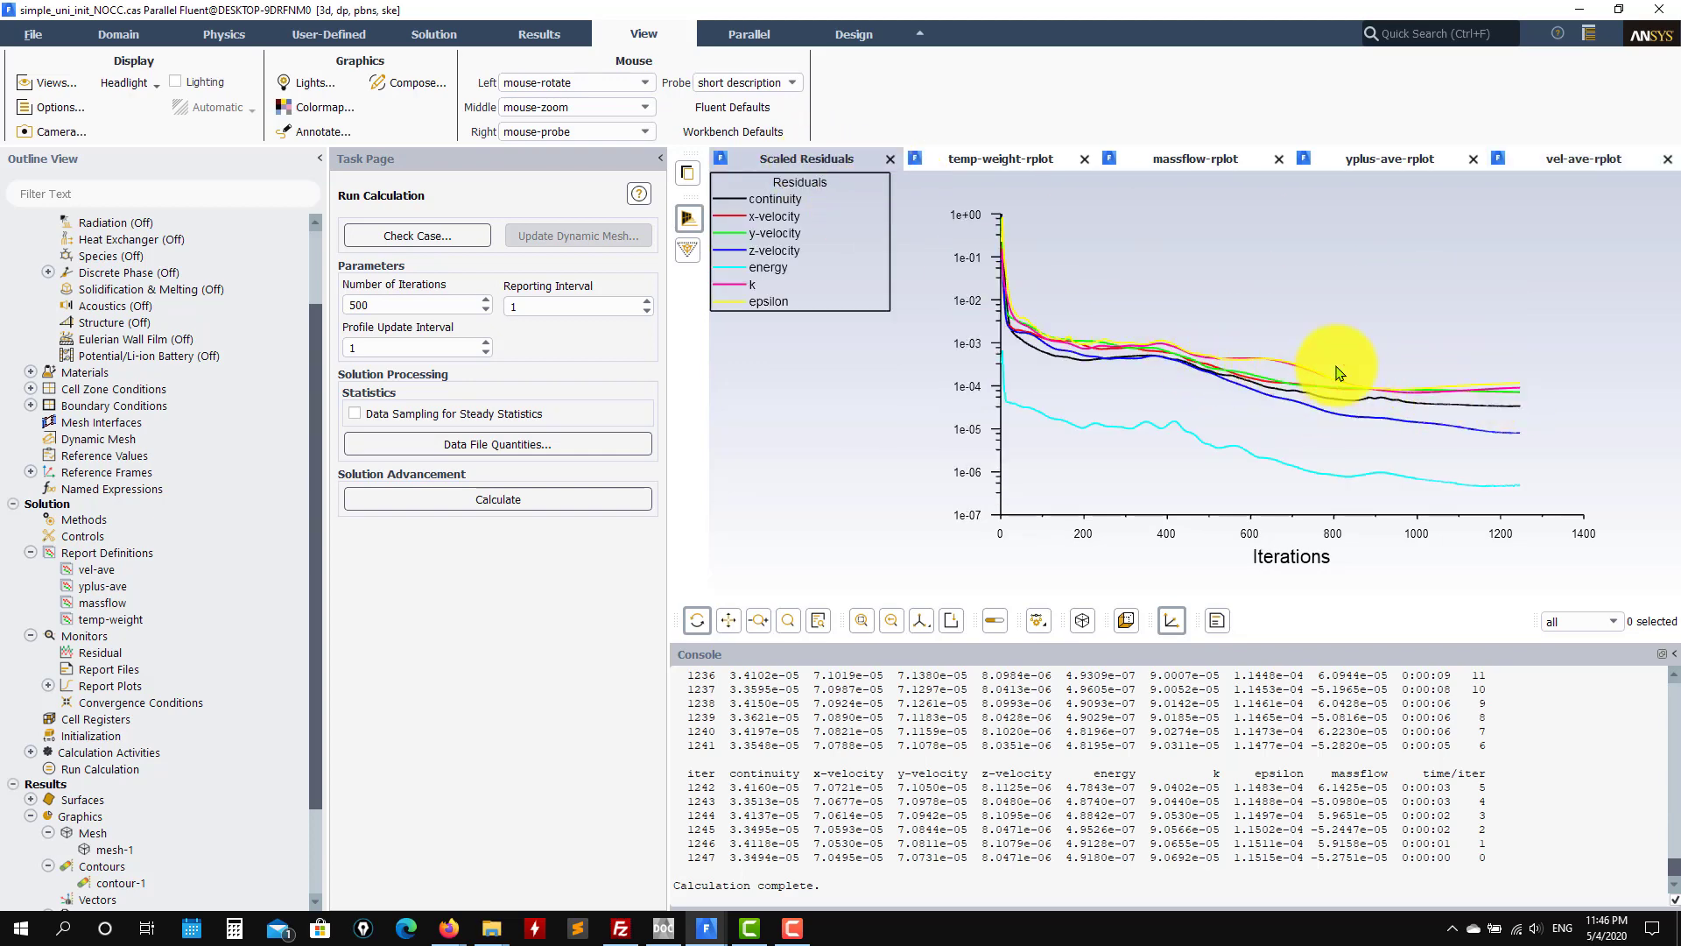
click(1397, 166)
click(1539, 166)
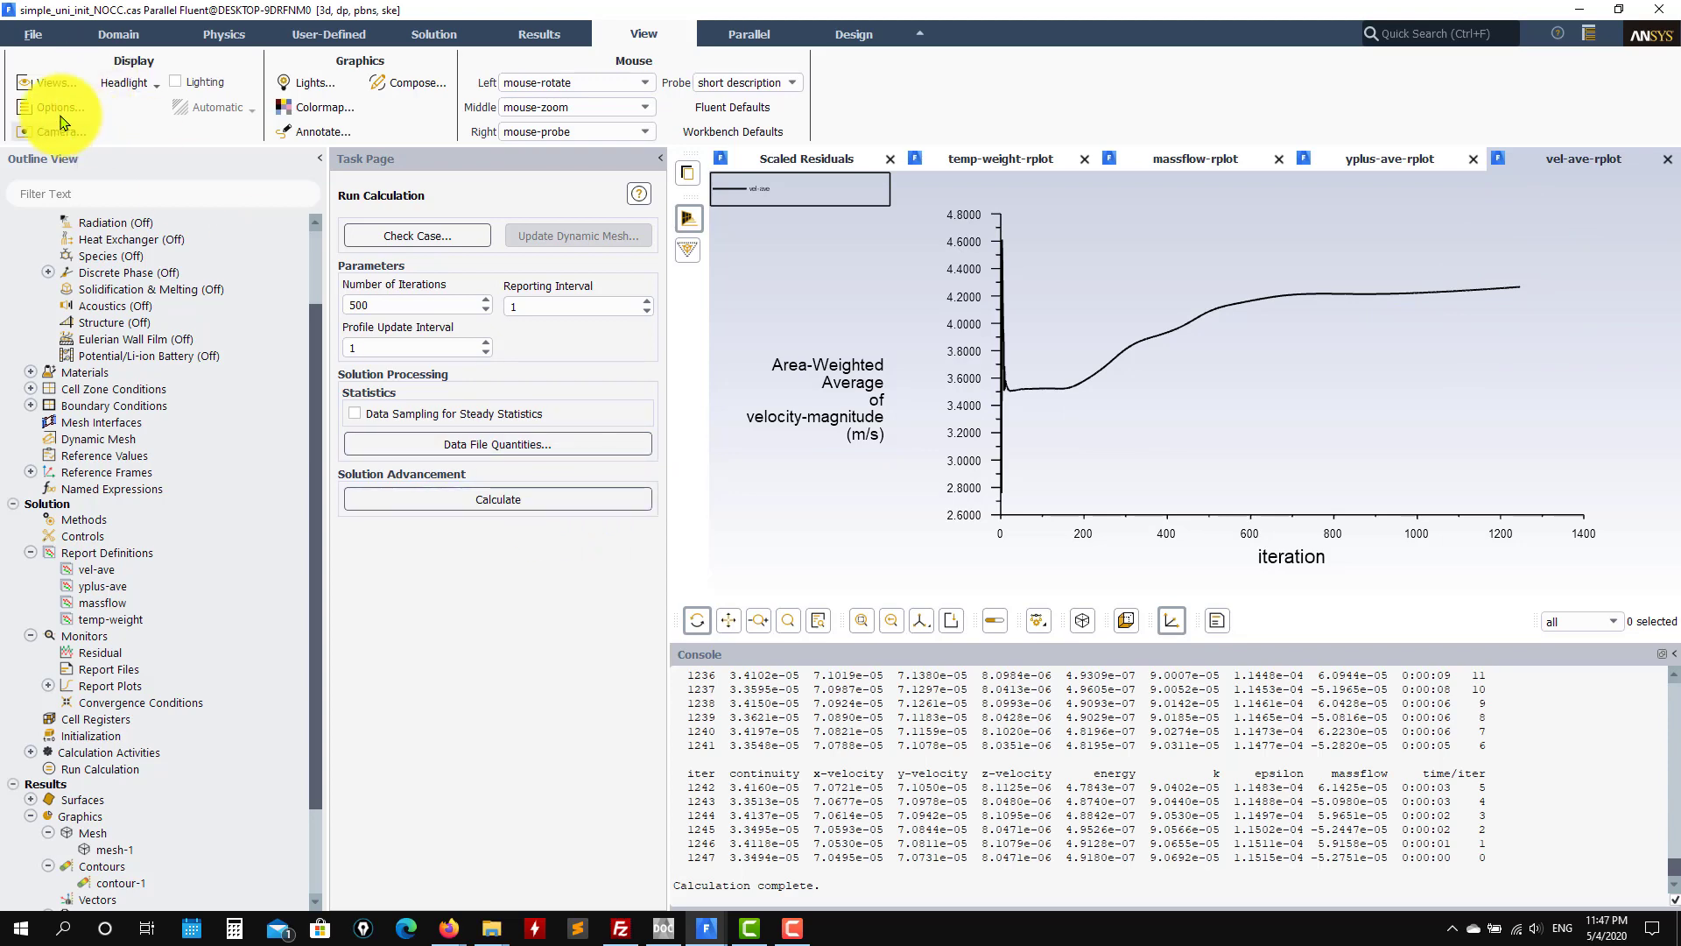
Step: Start File > Write > Case & Data and select the simple_uni_init_NOCC file name
click(34, 34)
mouse_move(61, 79)
click(194, 122)
drag(796, 550, 648, 544)
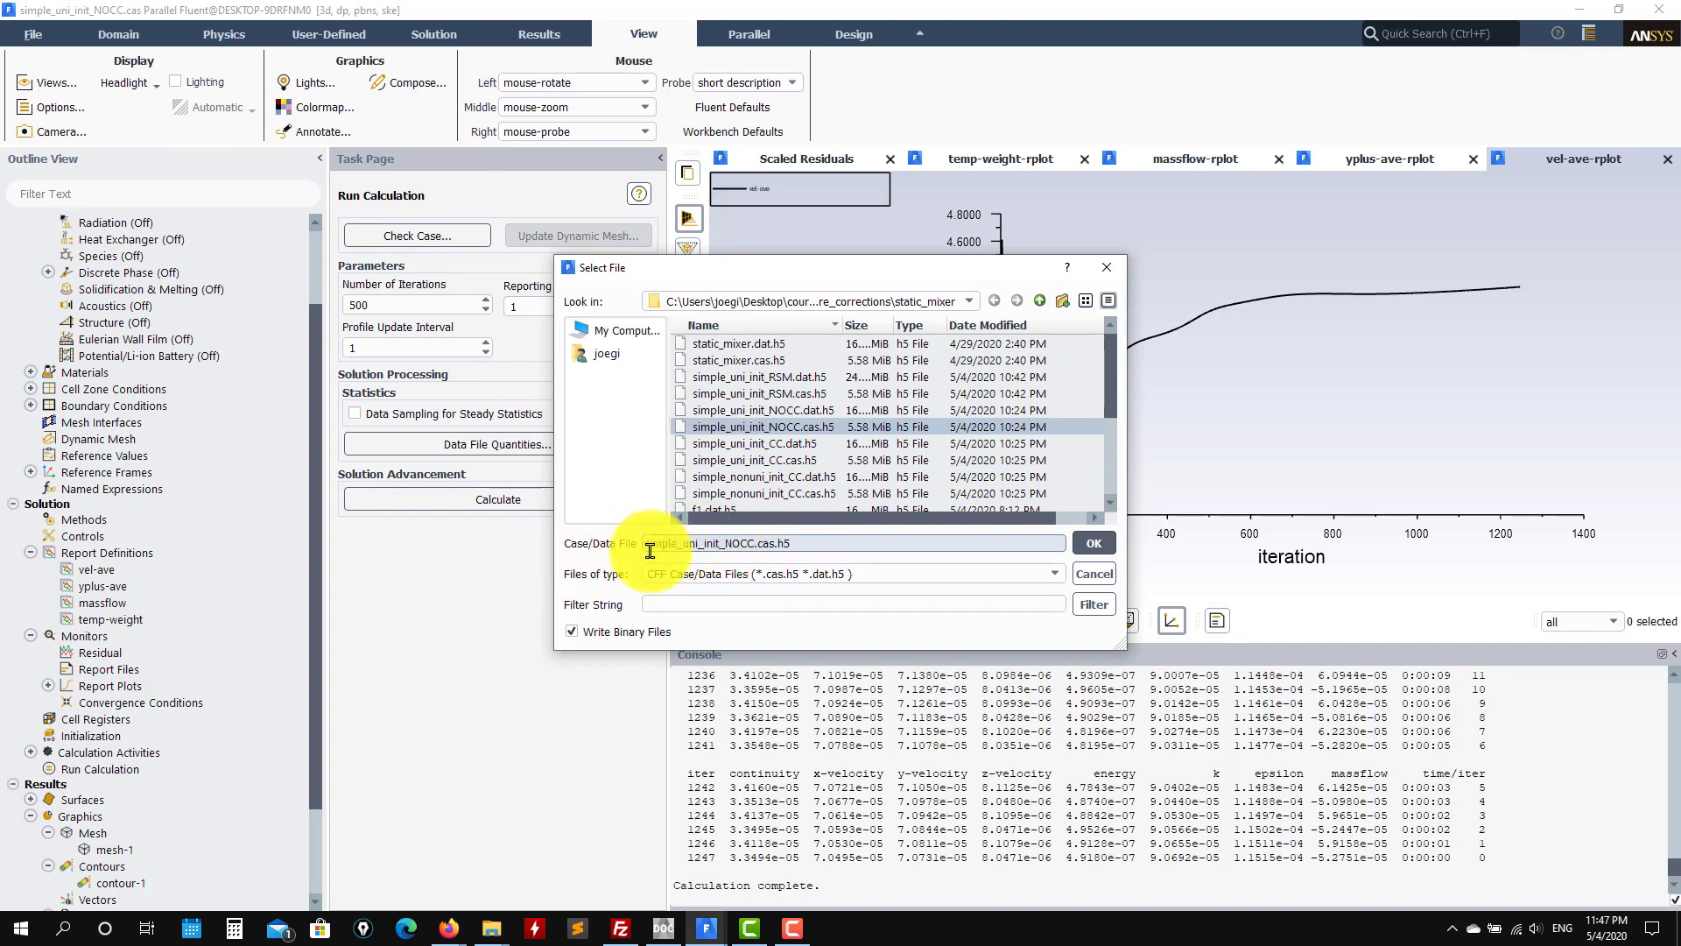
Step: Prefix the file name with NEW_ to write NEW_simple_uni_init_NOCC case and data files
text(NEW_)
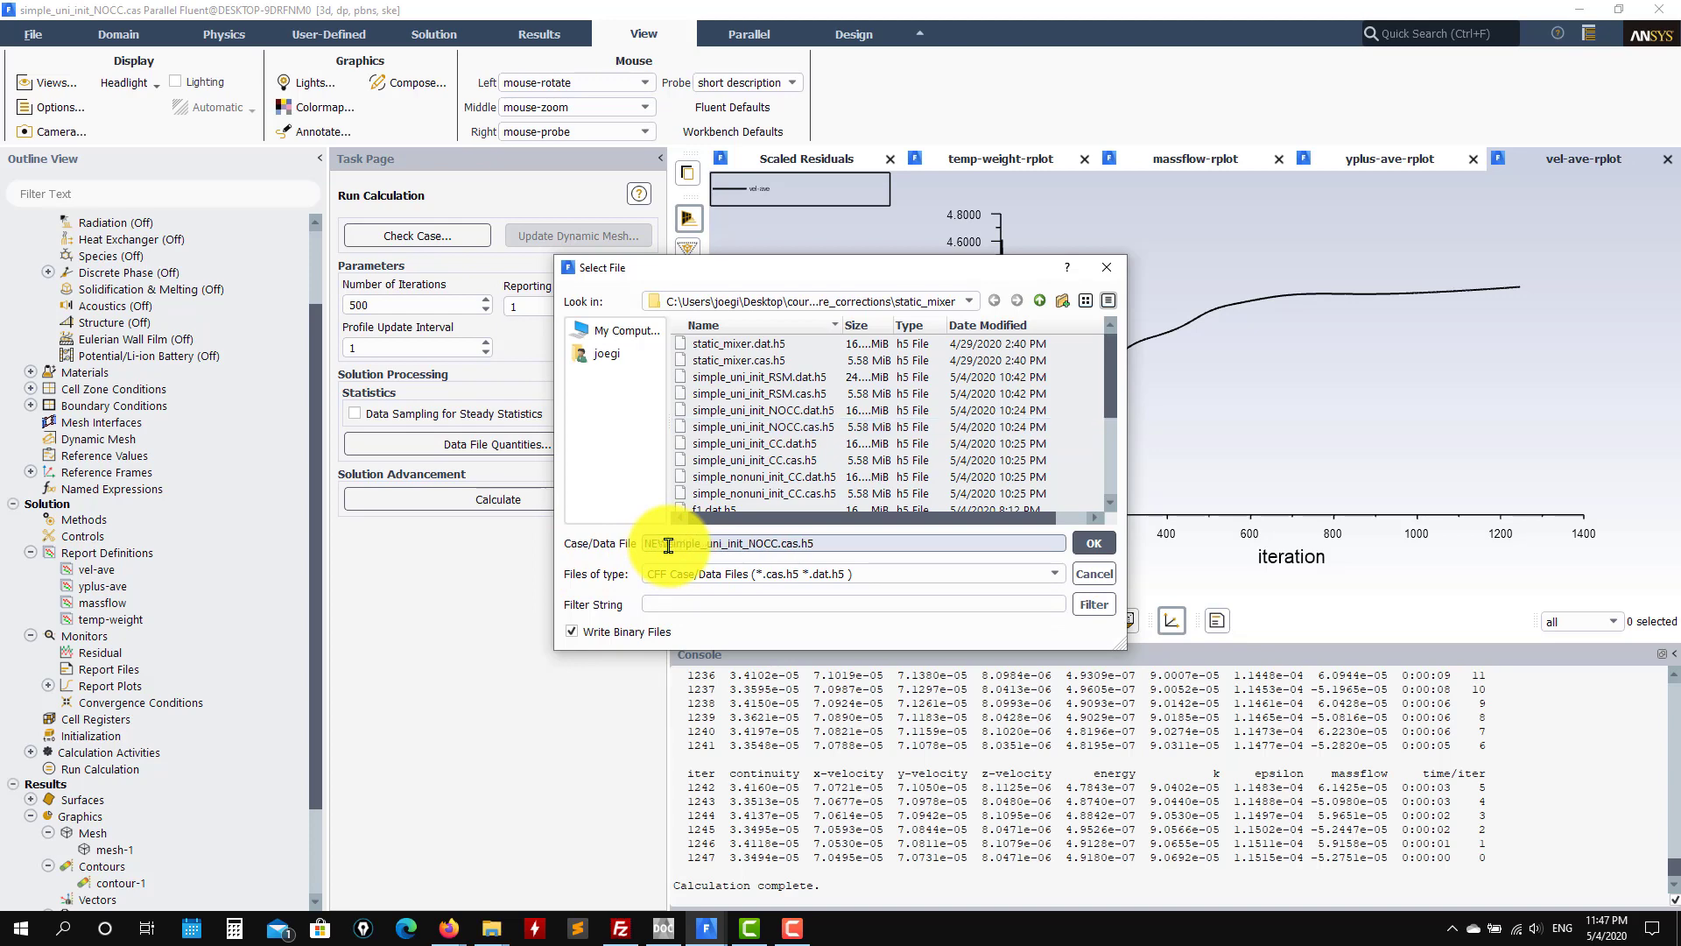
key(Return)
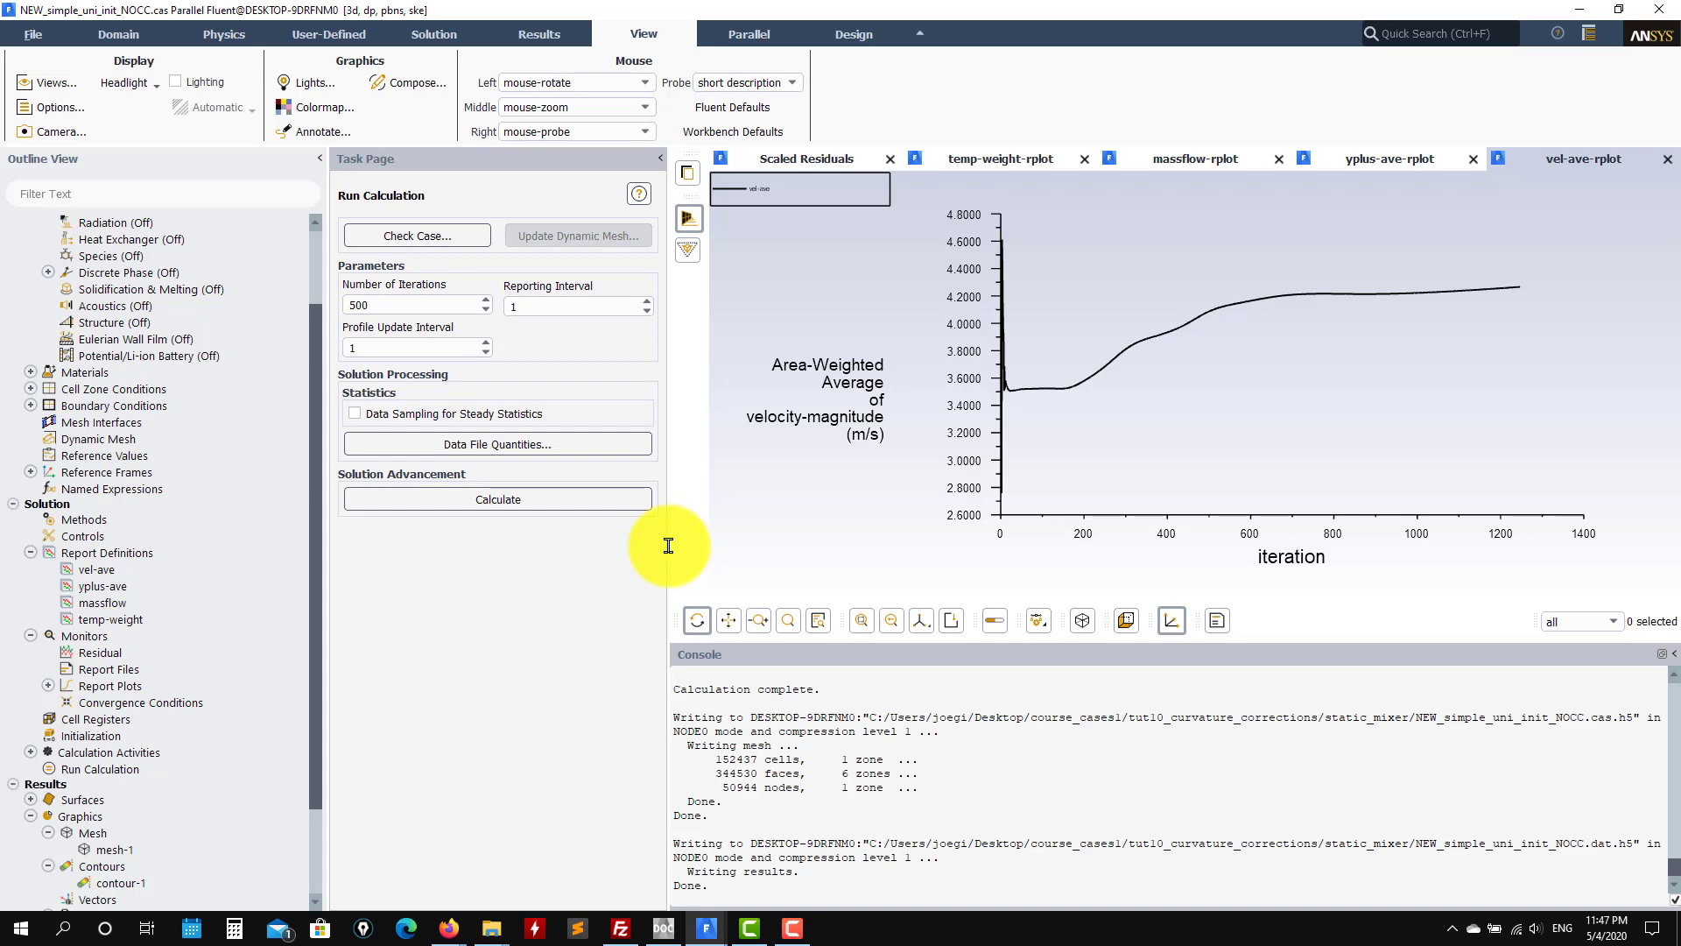
Step: Show the Scaled Residuals plot through iteration 1247 and scroll the Outline View to Results
click(807, 161)
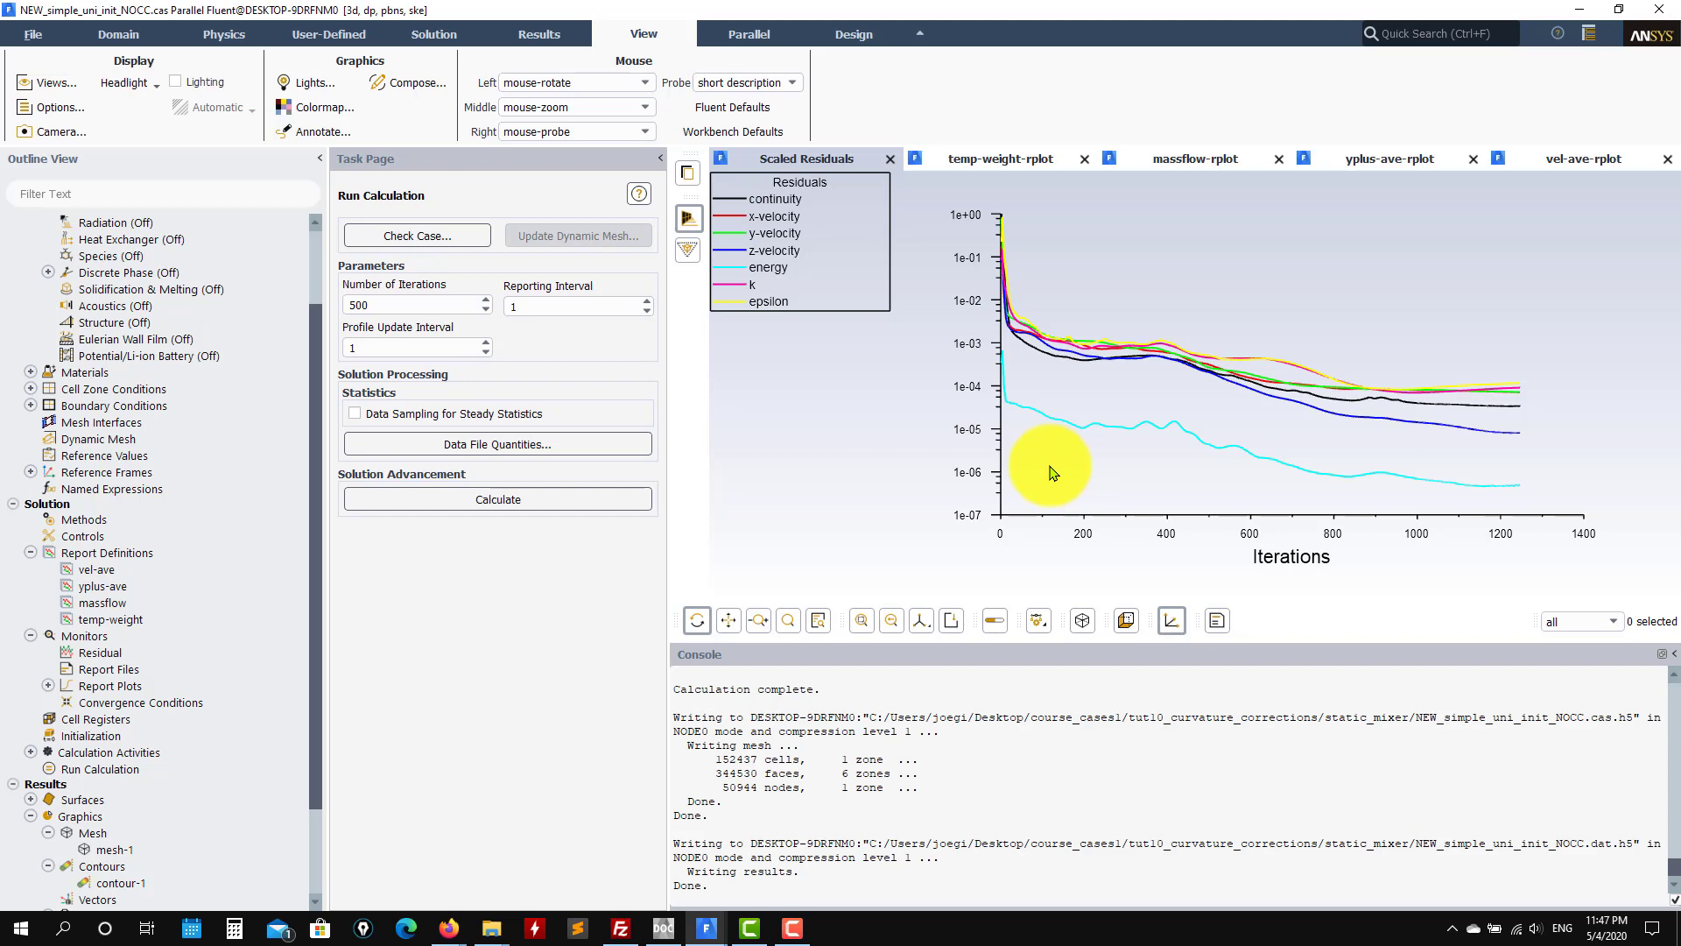
scroll(233, 762, down, 2)
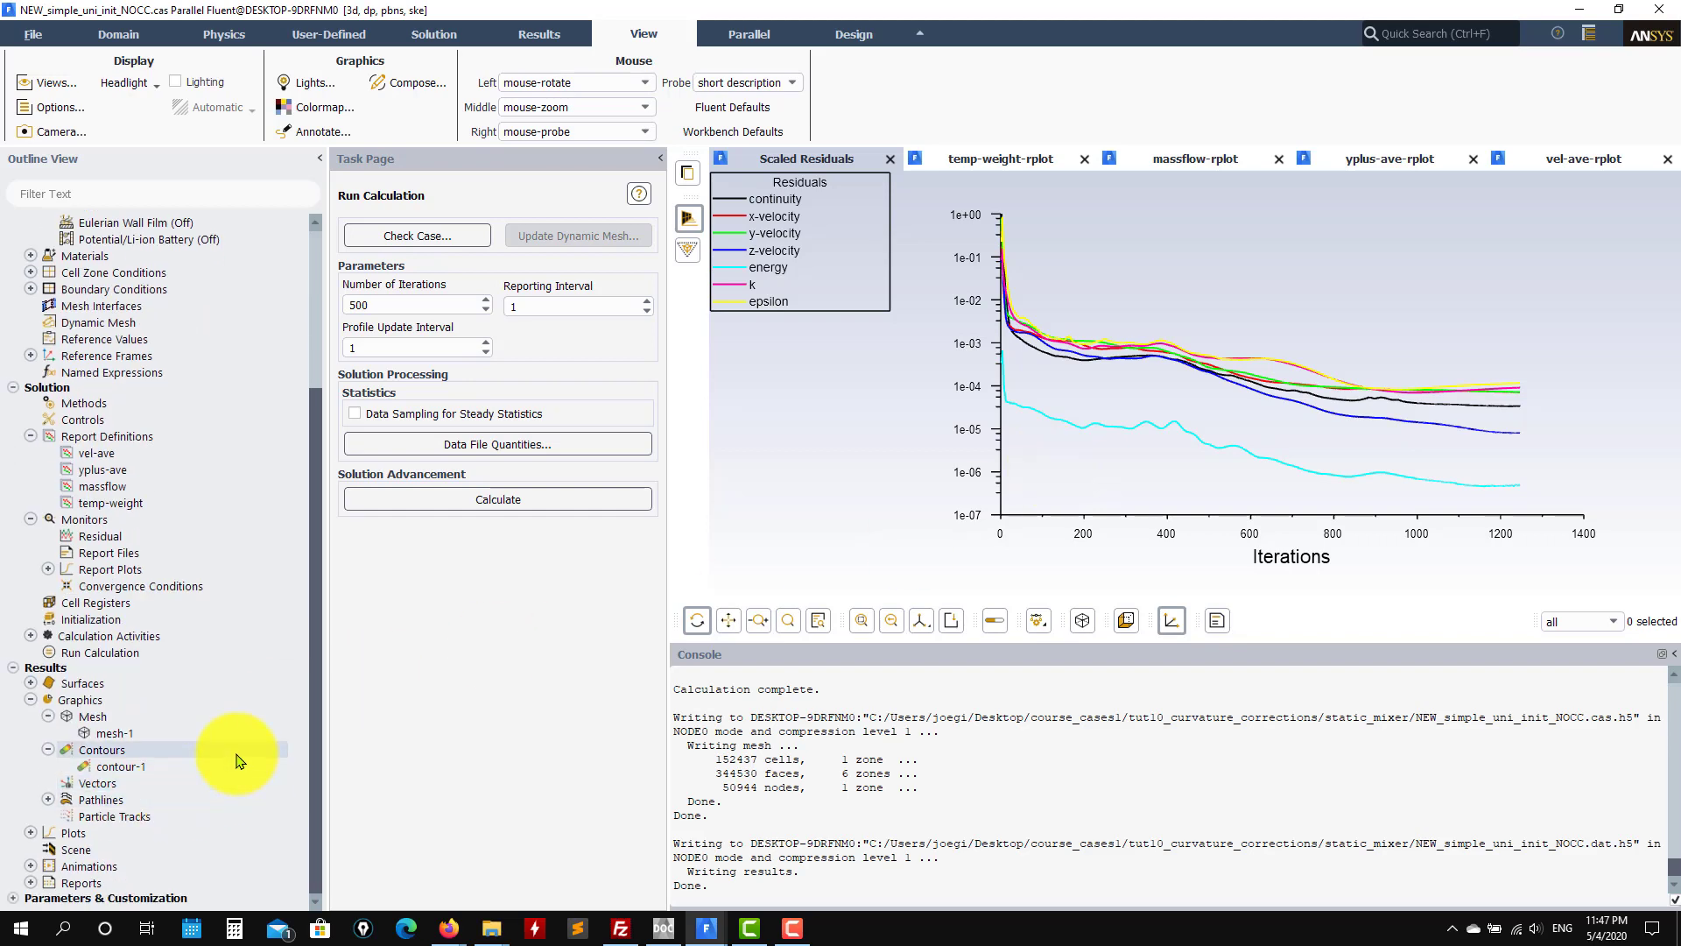
Step: Display the contour-1 turbulent viscosity contour, close its settings, and rotate it edge-on
double_click(172, 768)
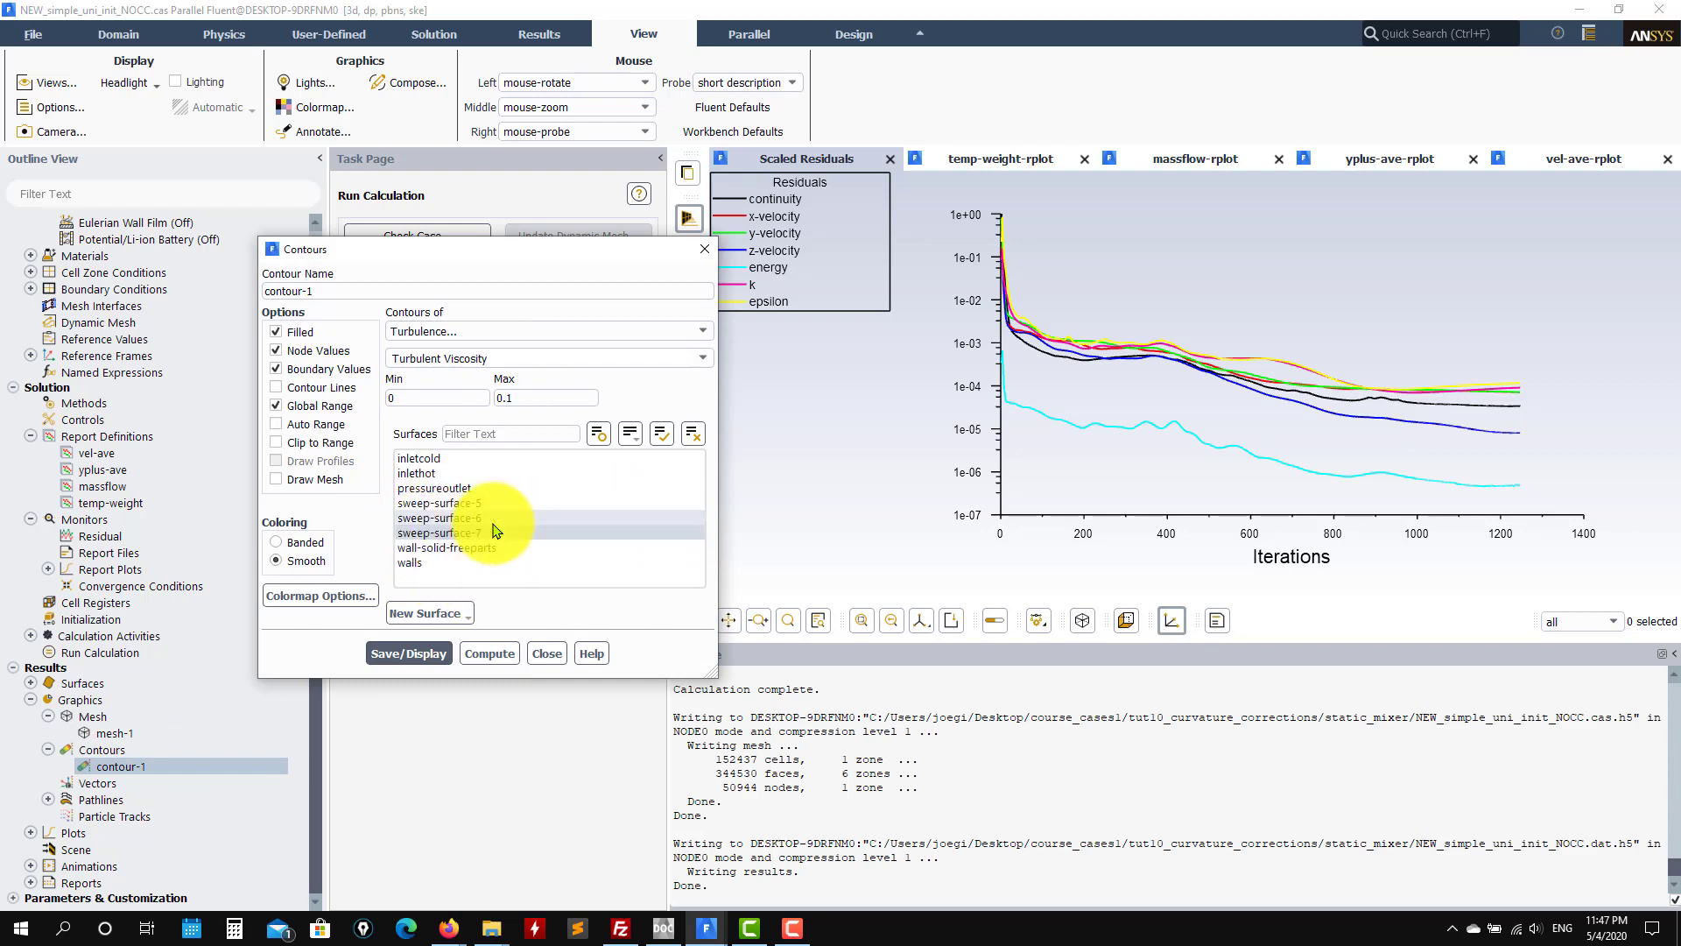
click(400, 652)
drag(1124, 394, 1142, 275)
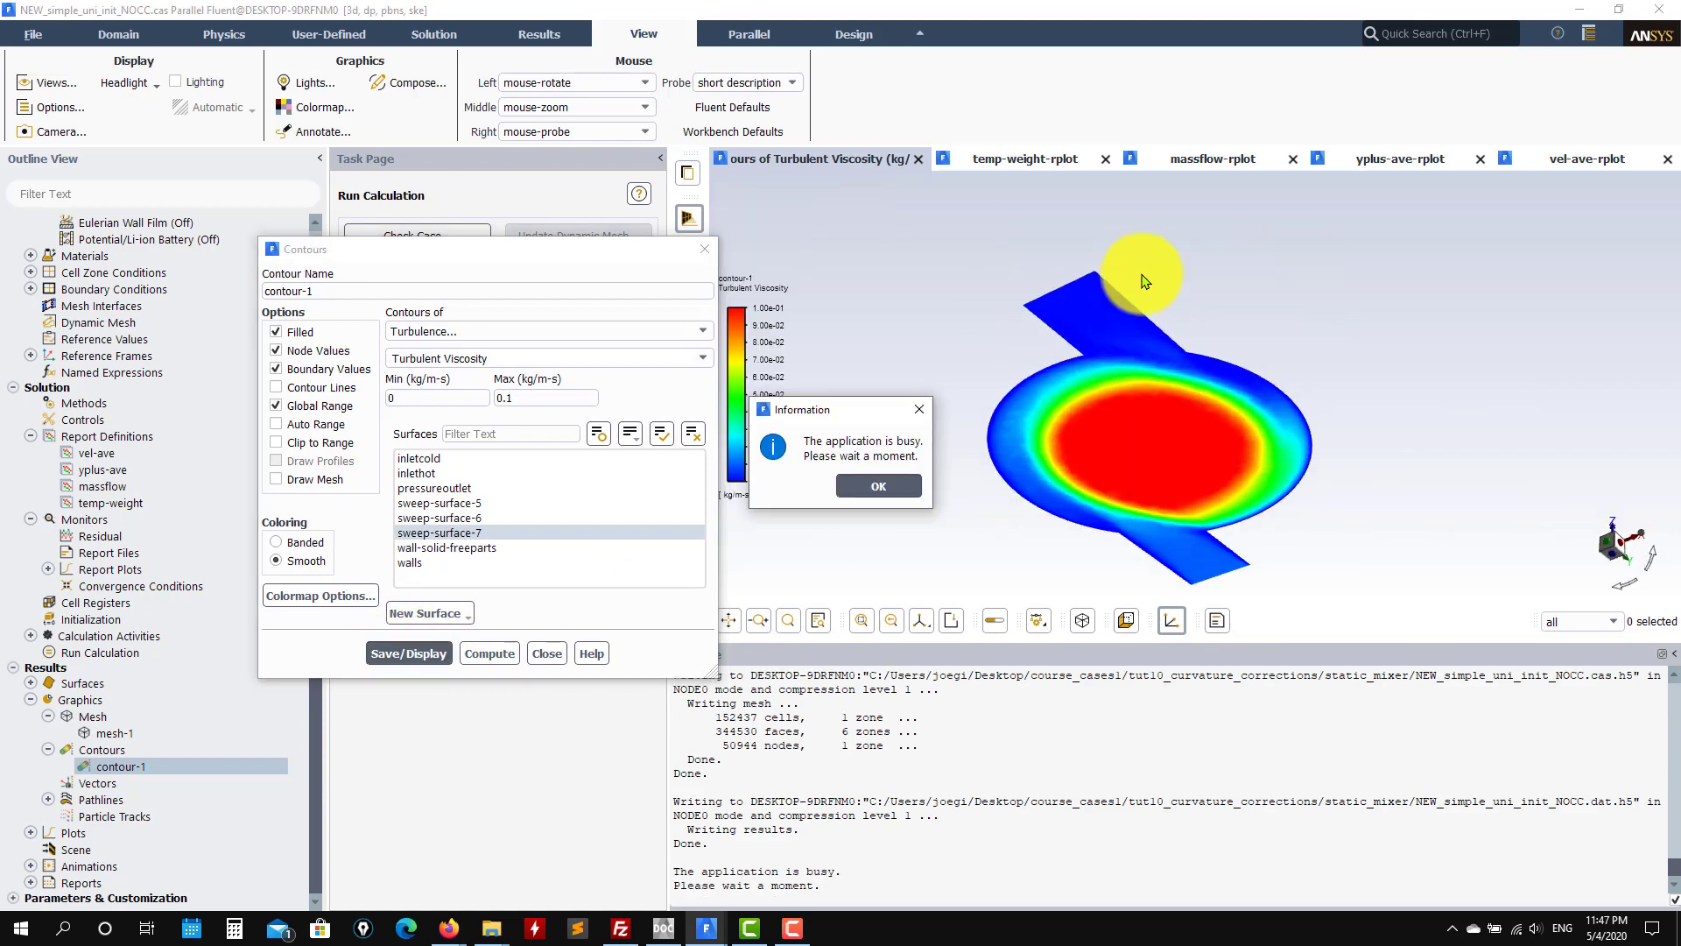
click(867, 487)
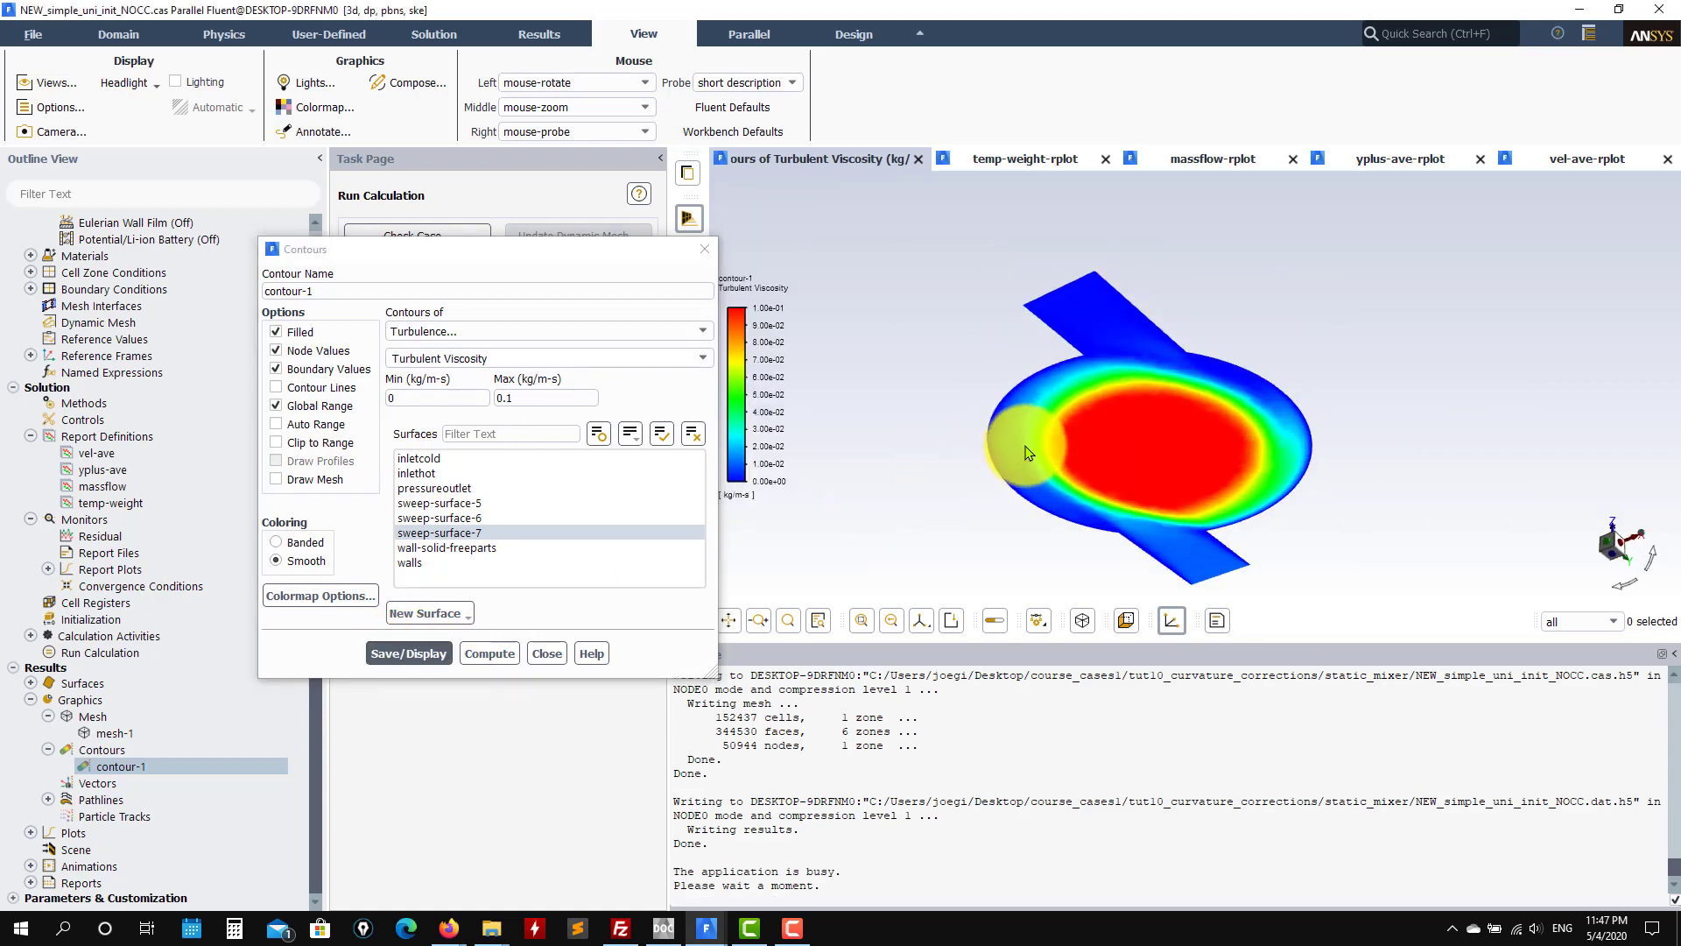
drag(1027, 453, 1003, 400)
drag(1154, 365, 1618, 538)
click(1616, 550)
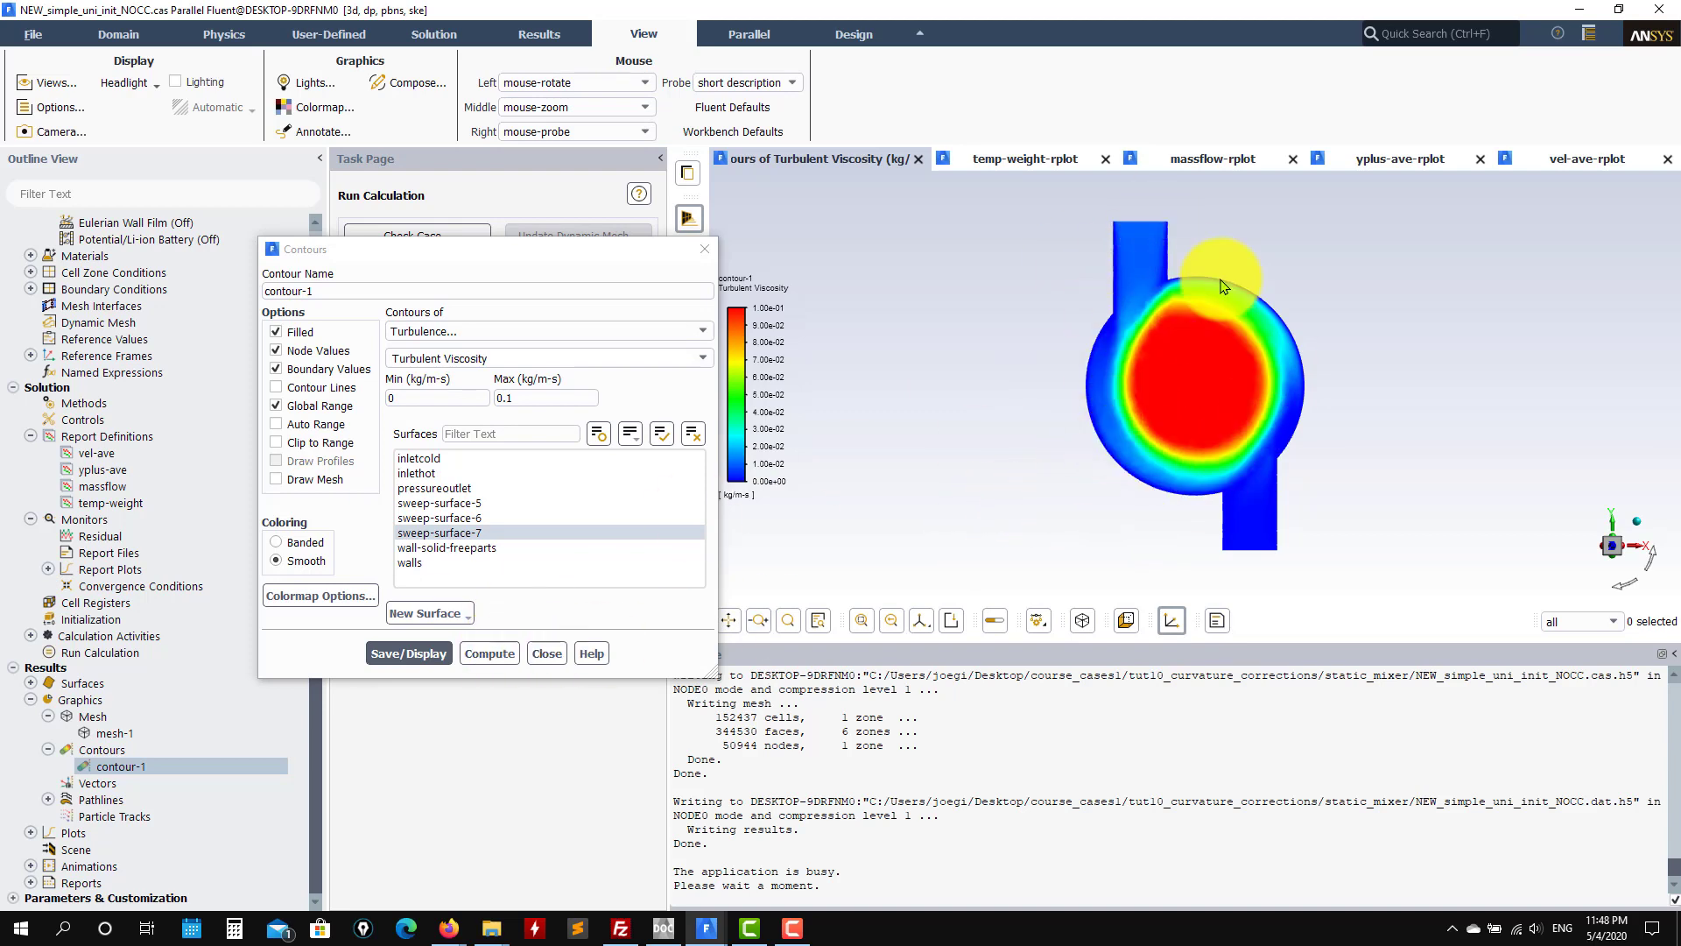
drag(1080, 545, 1251, 330)
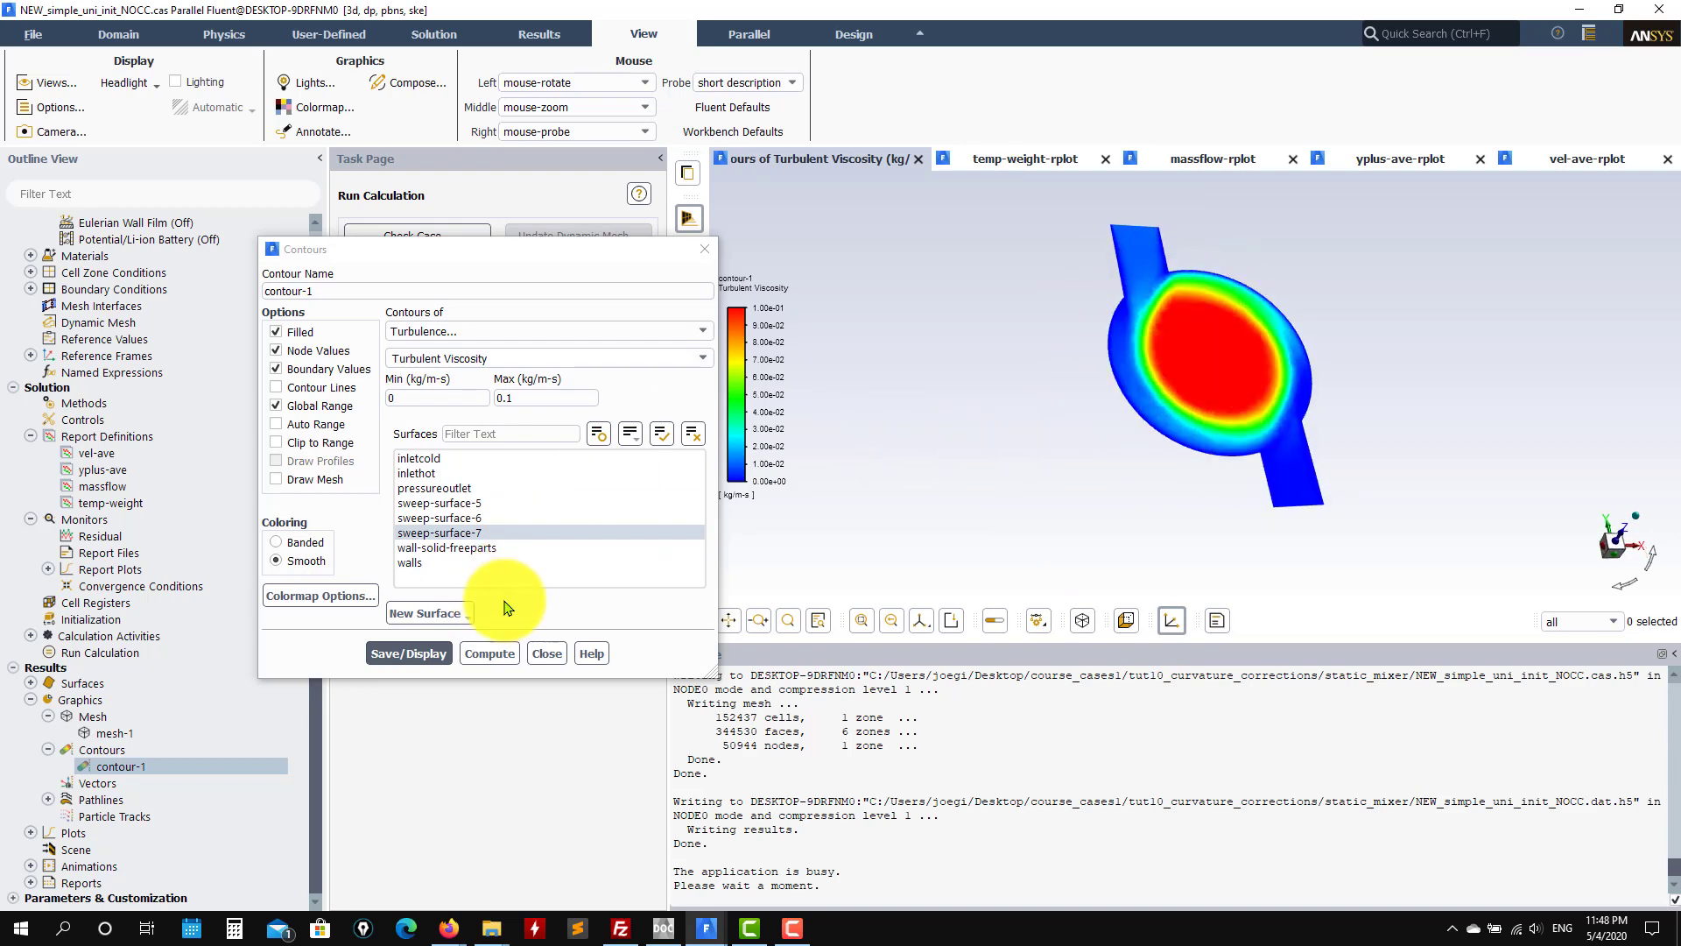
click(546, 654)
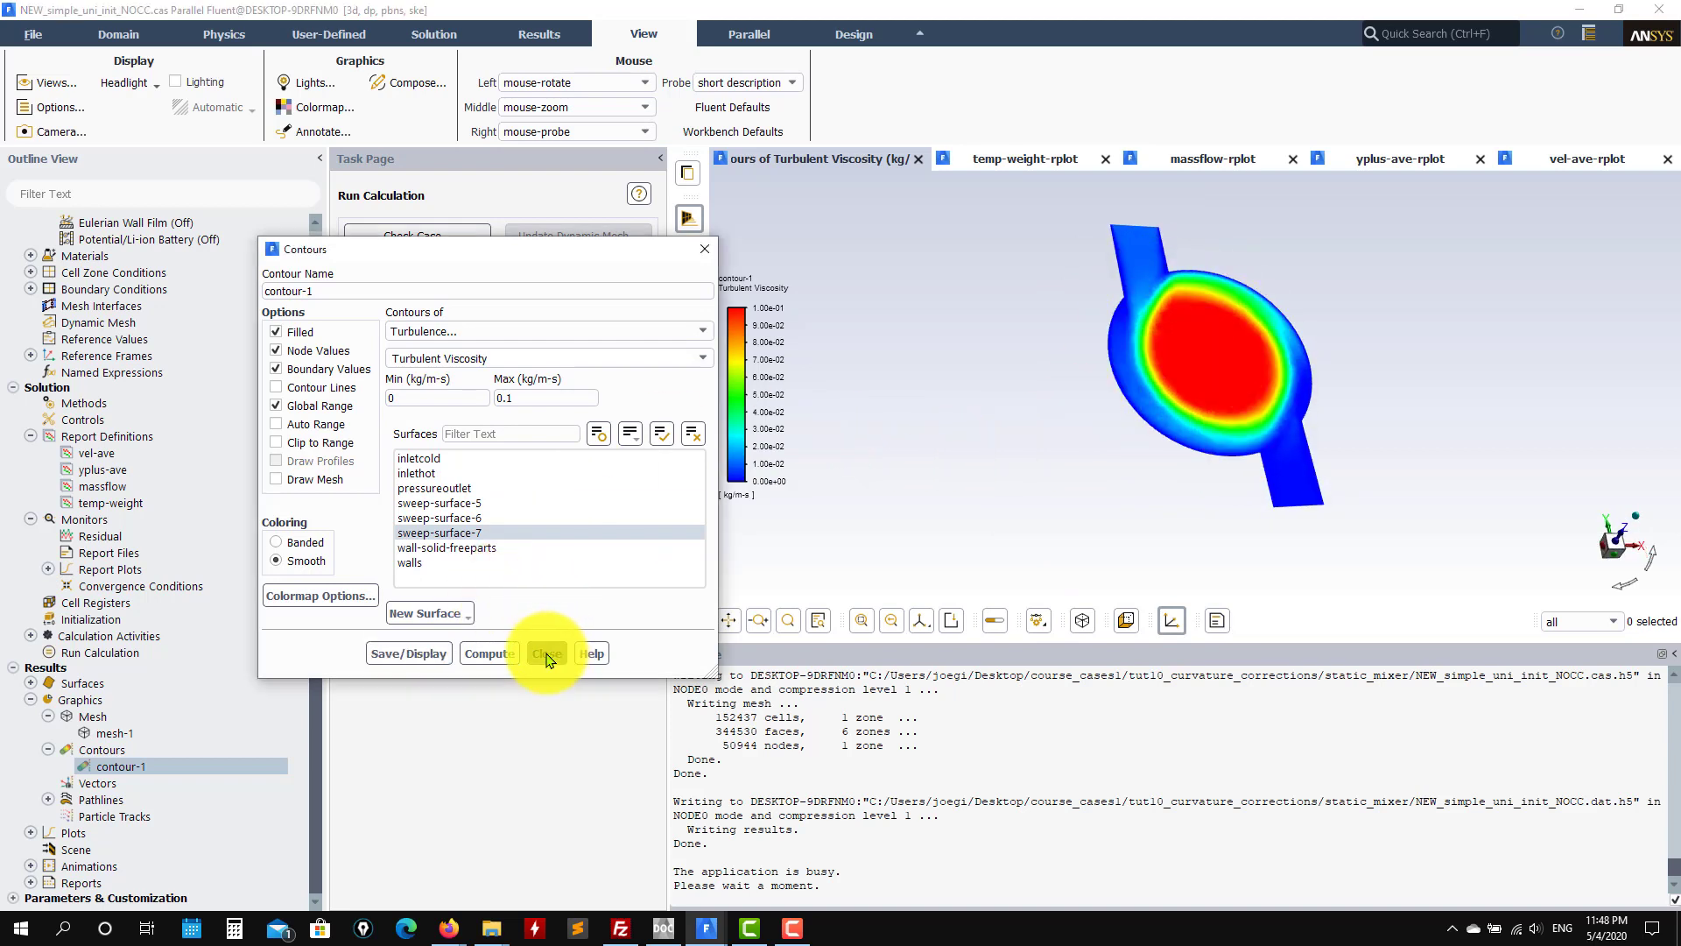
drag(1219, 301, 1263, 367)
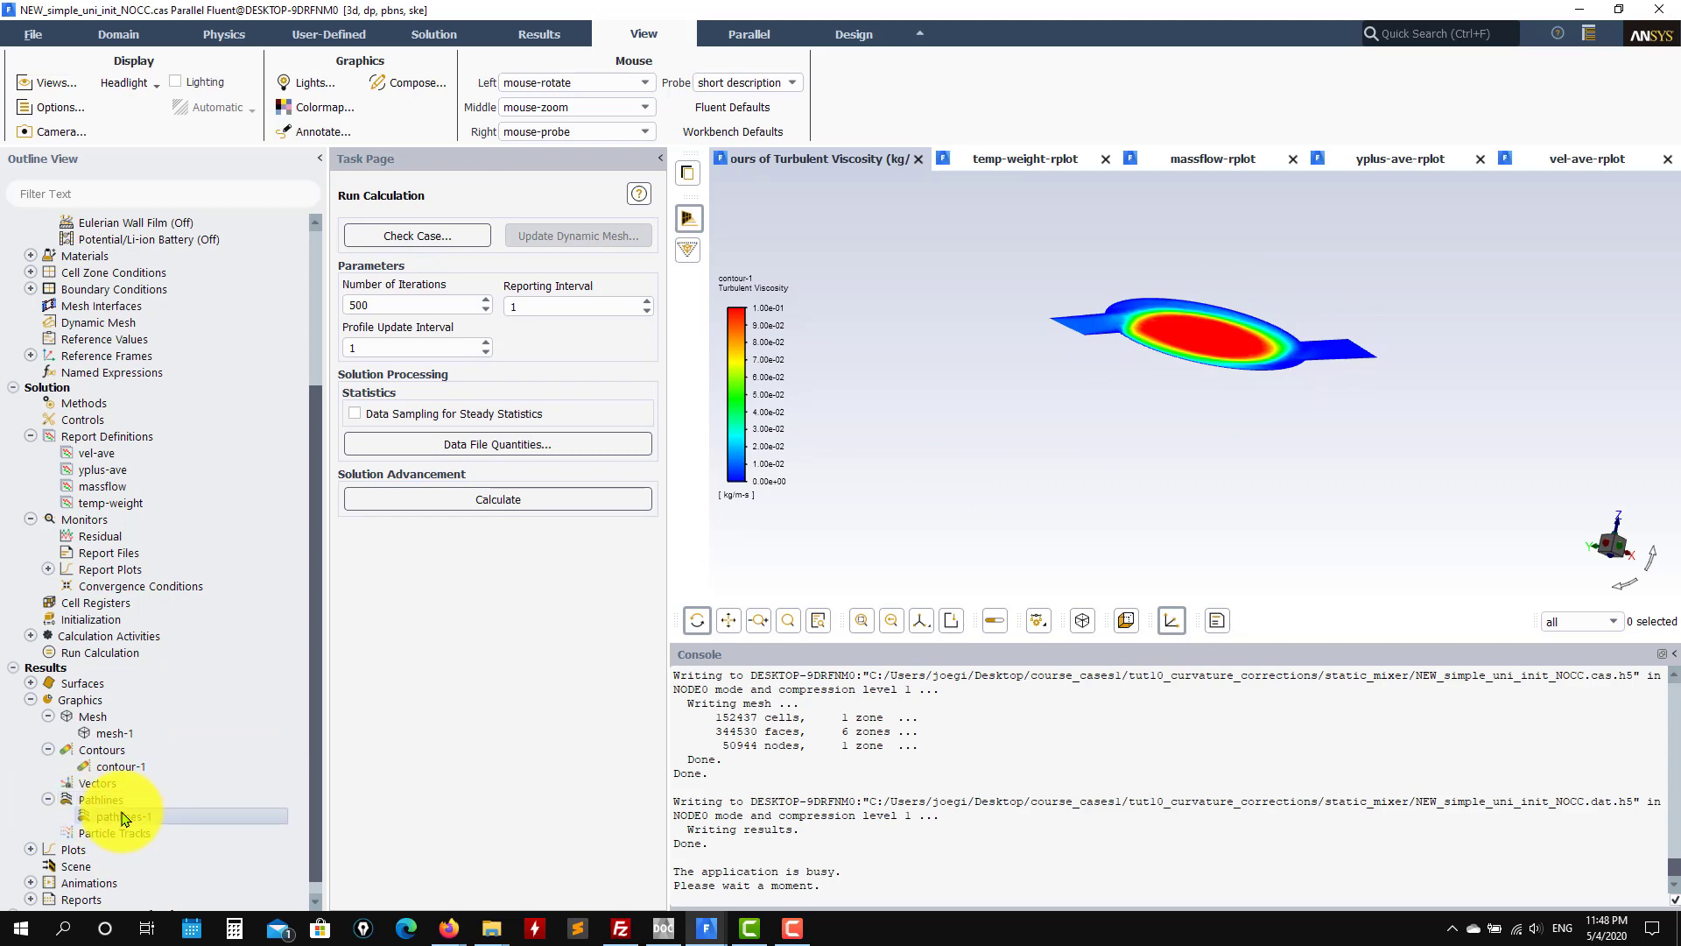
Step: Display pathlines-1 coloured by static temperature, adding pressureoutlet to the release surfaces
double_click(123, 818)
click(554, 852)
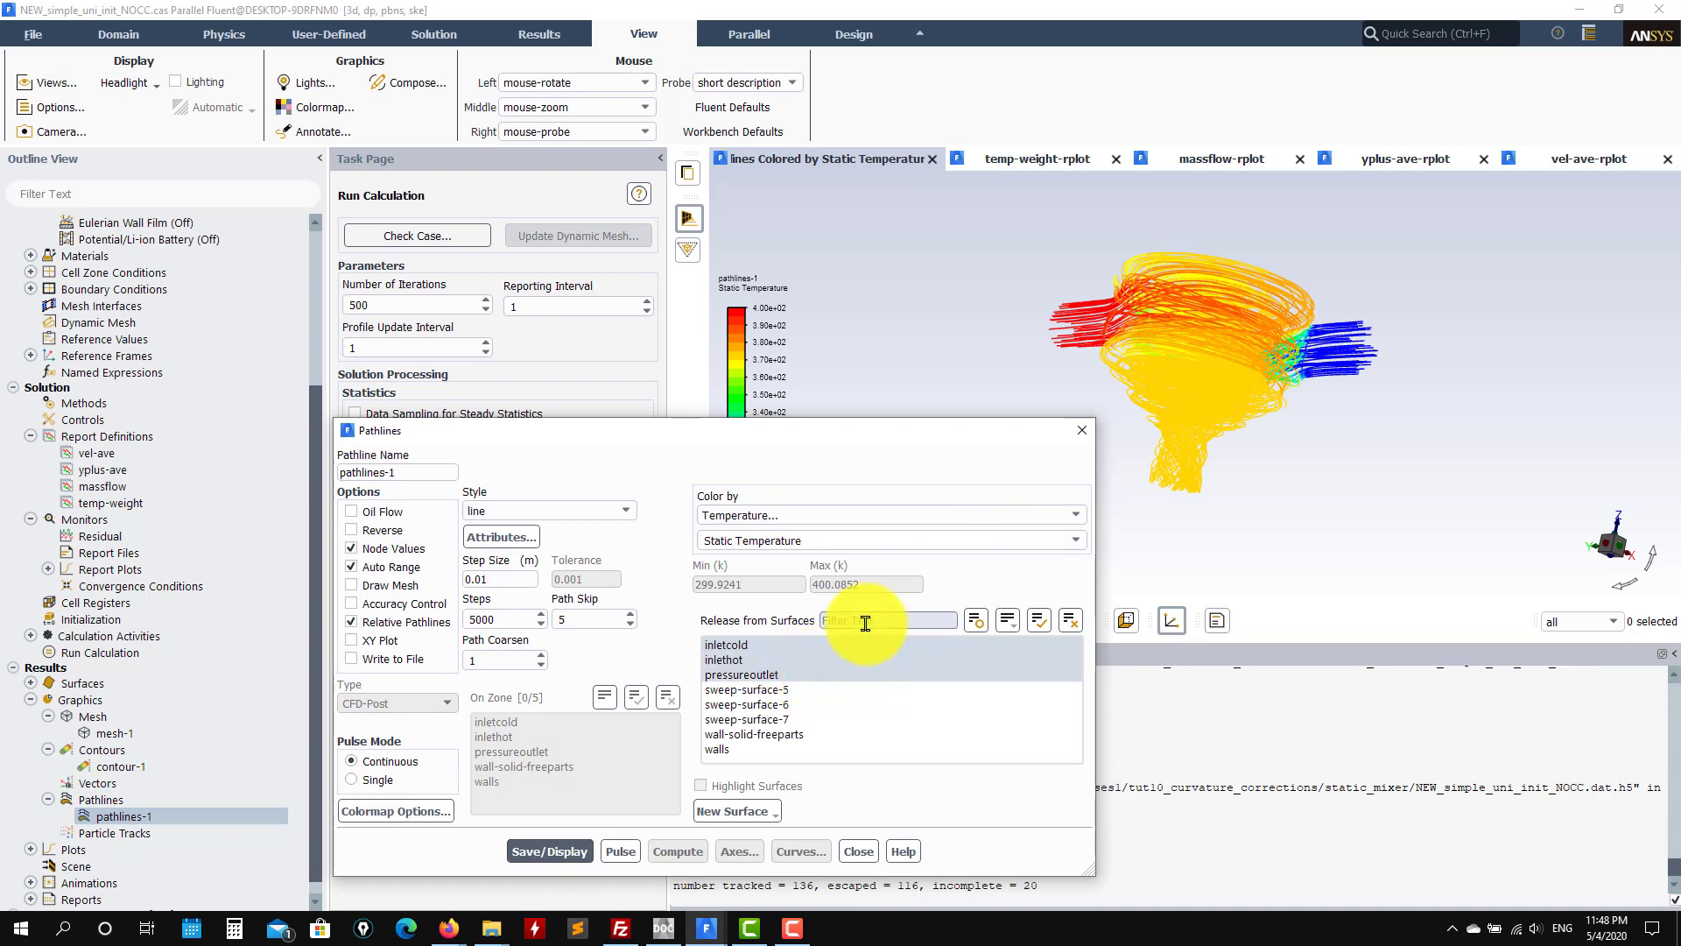
click(741, 676)
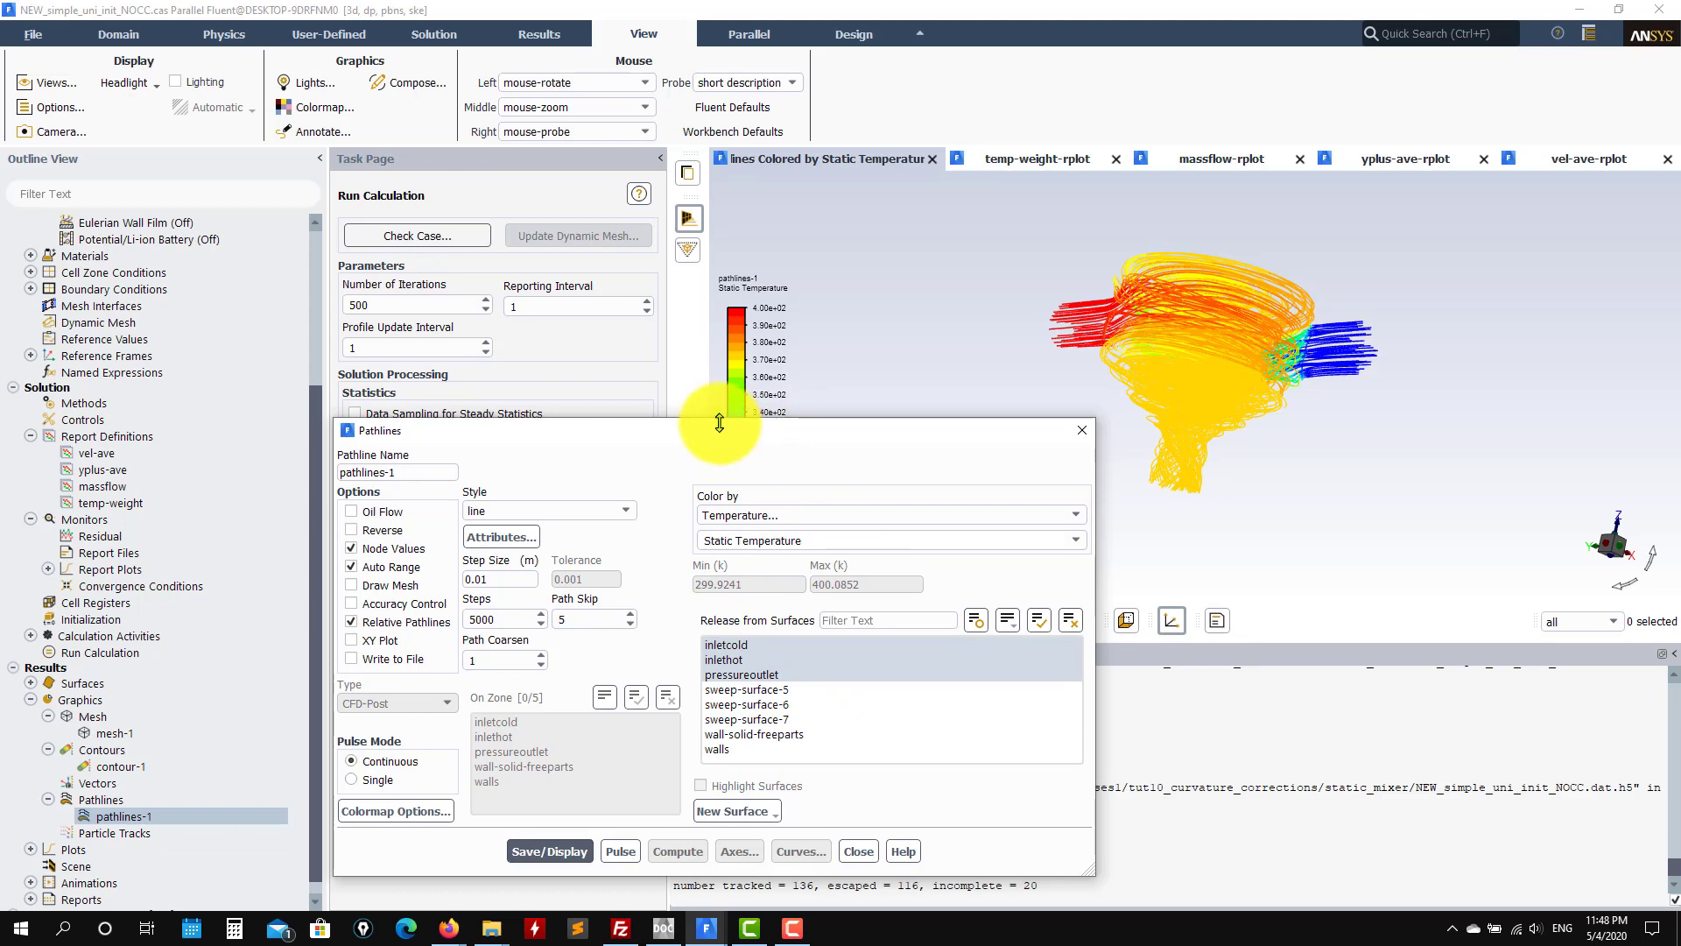
drag(705, 436, 520, 387)
Step: Rotate and zoom to inspect the pathline swirl from top and side views, then close the settings
drag(1106, 391, 1307, 326)
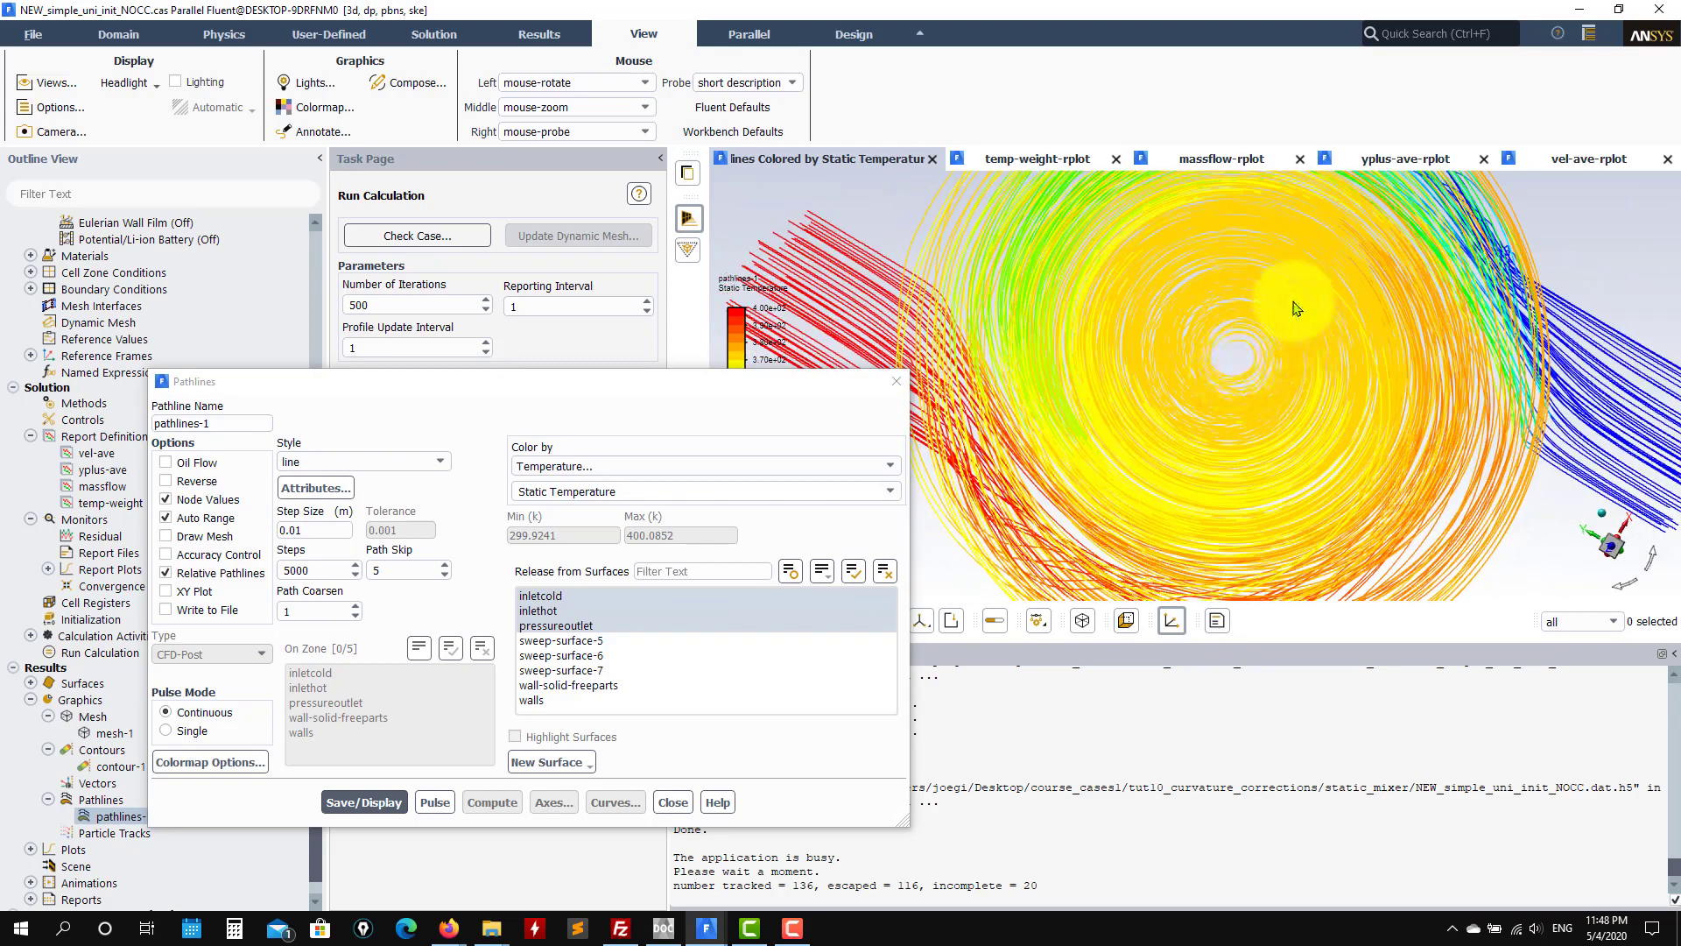
drag(1209, 266, 1165, 263)
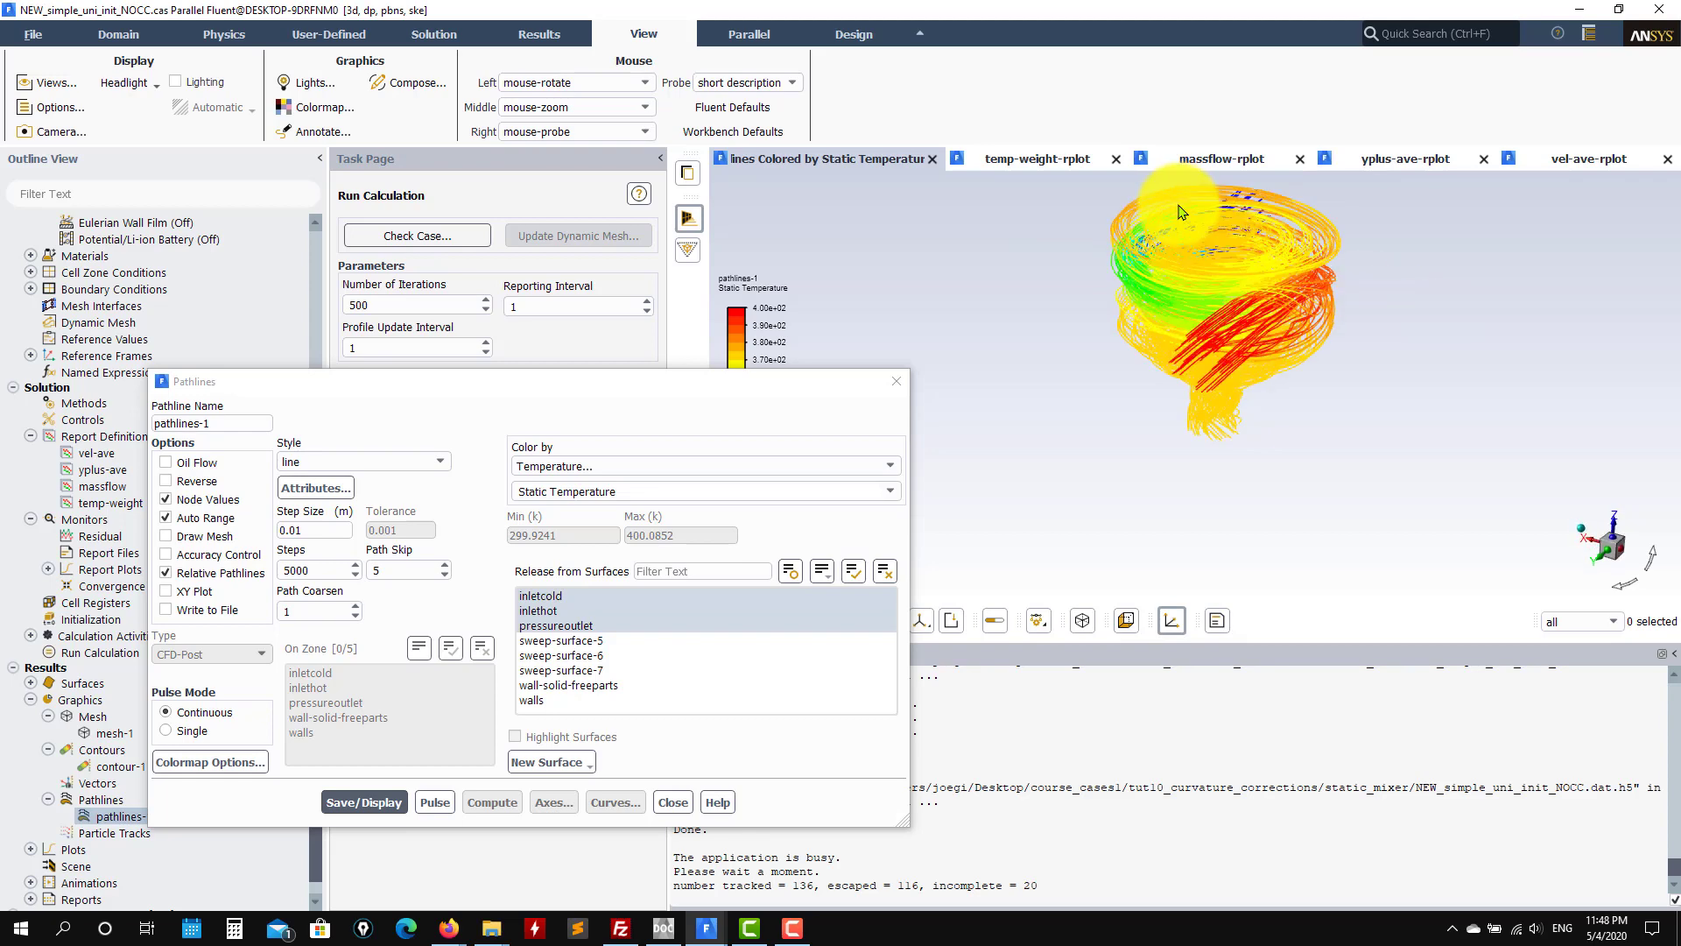
scroll(1180, 212, up, 4)
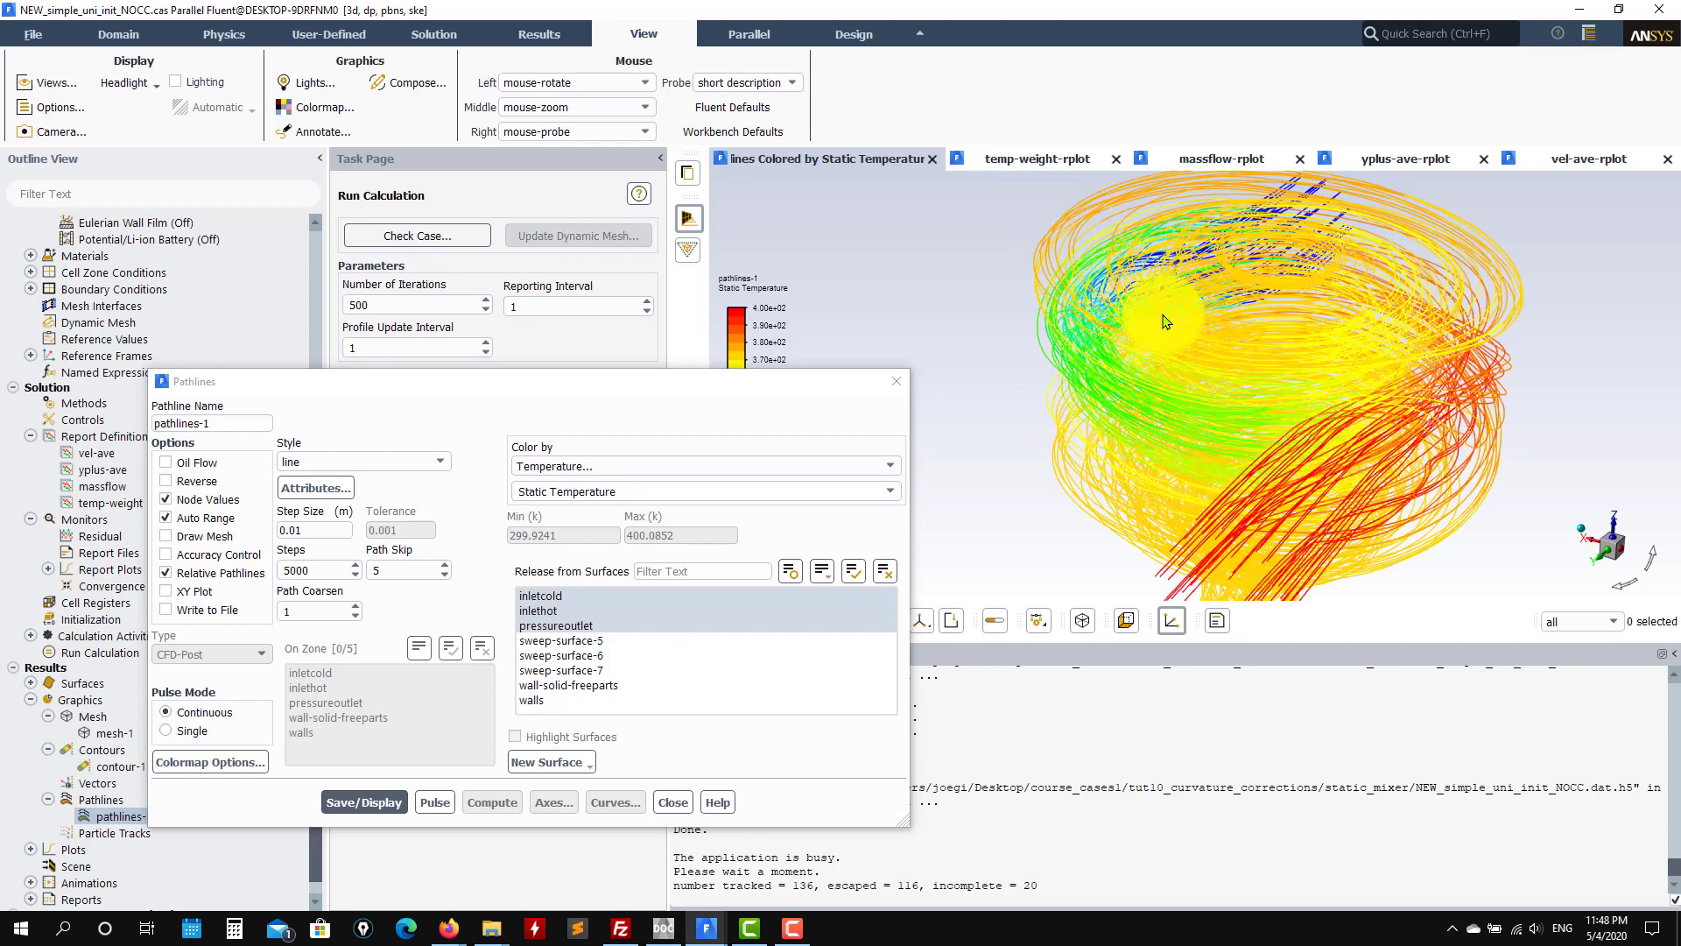
drag(1202, 423, 1258, 546)
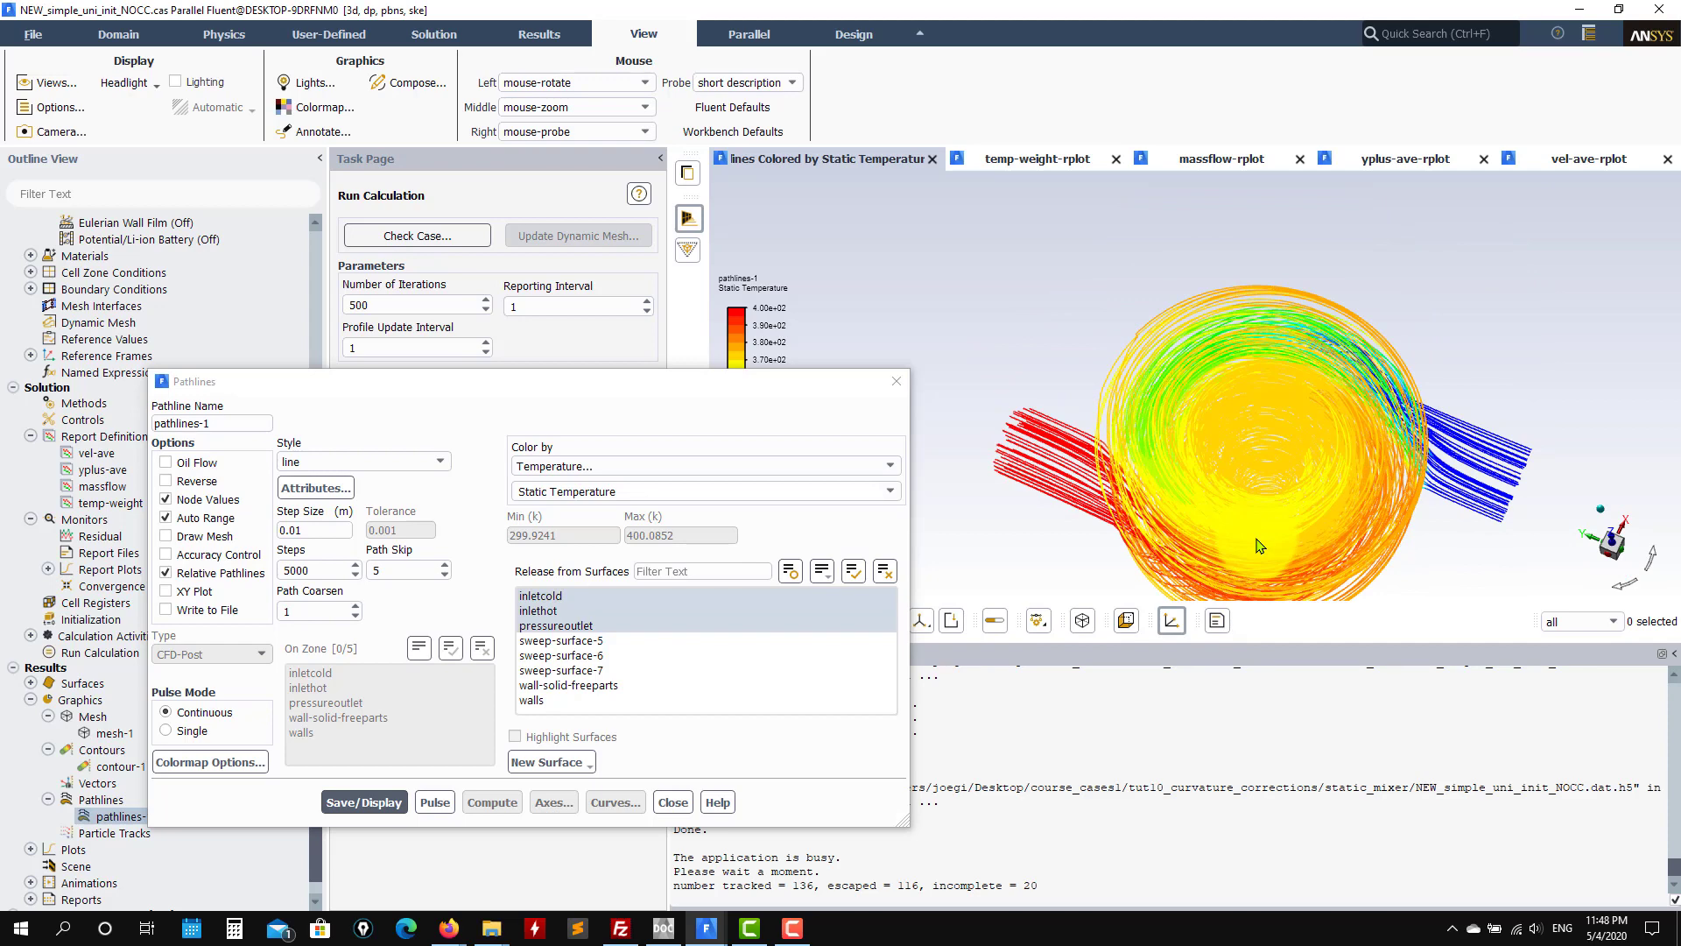
drag(1224, 391, 1287, 320)
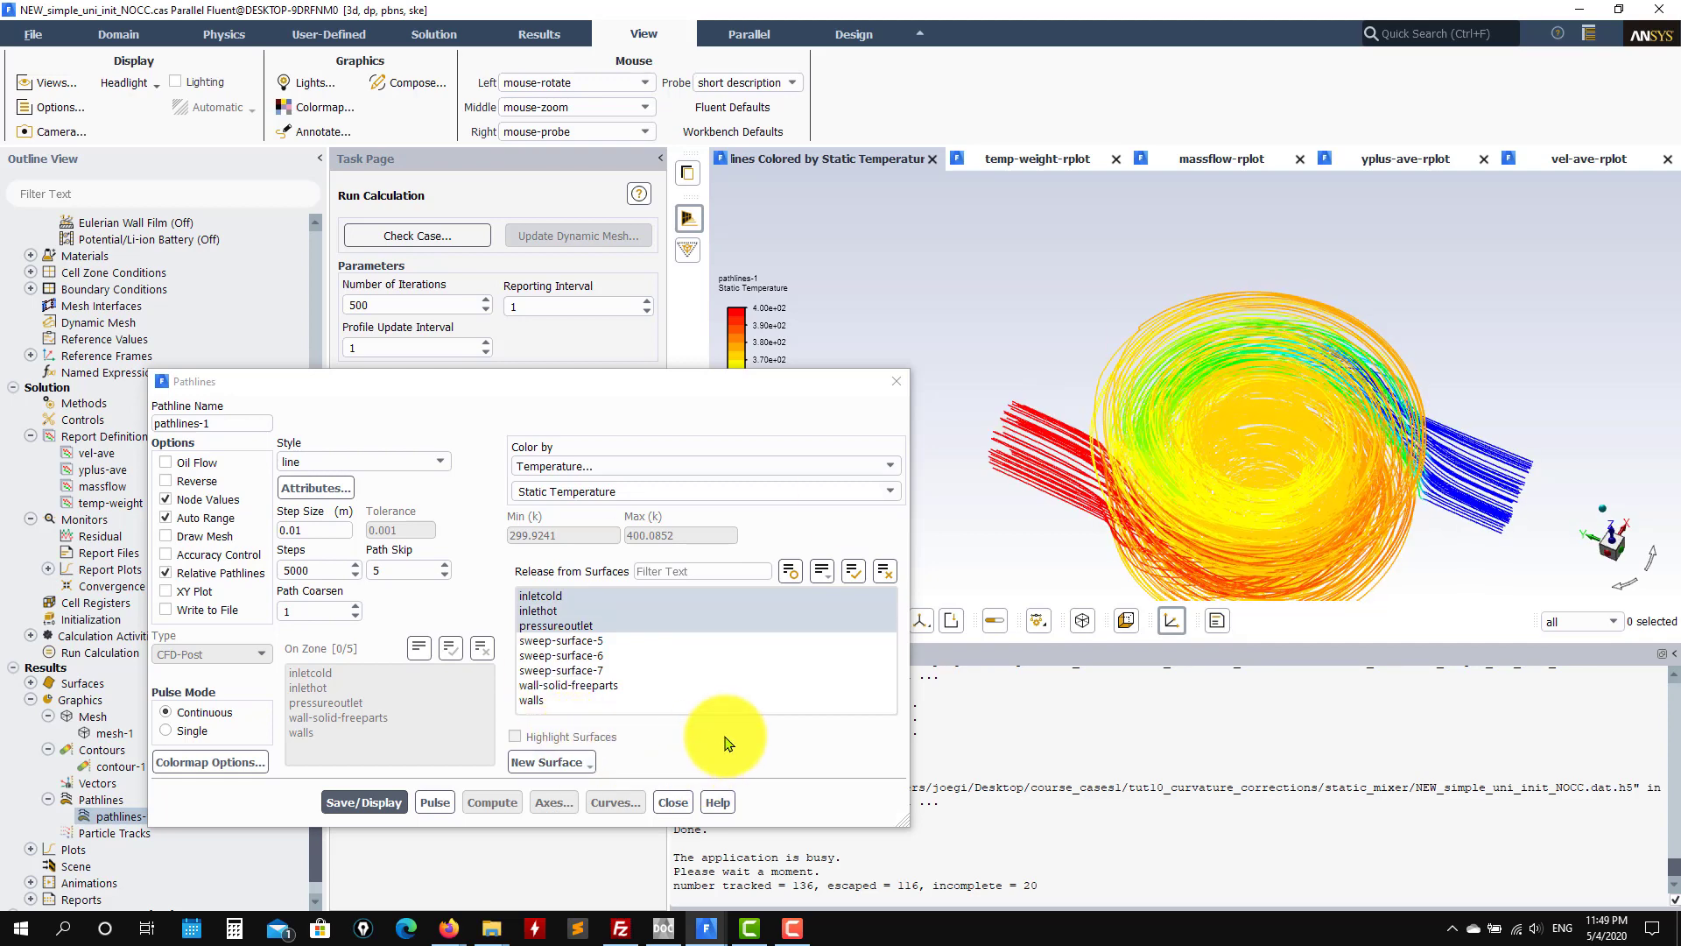
click(671, 803)
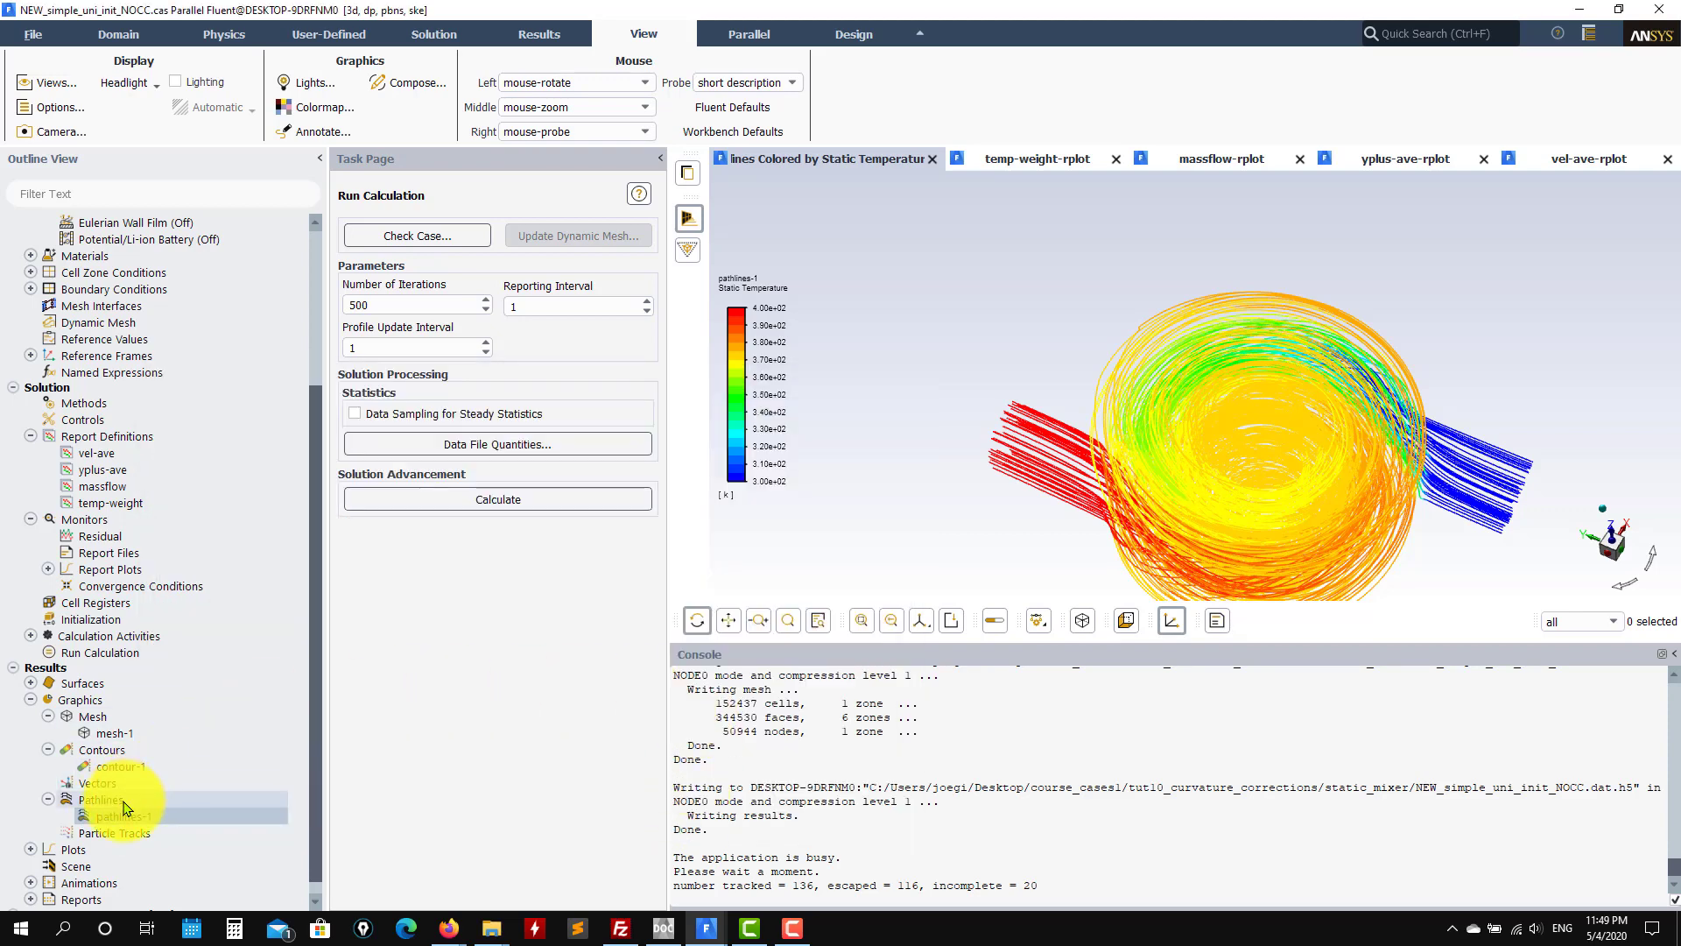
Step: Redisplay the contour-1 turbulent viscosity contour in a front-on view and close the dialog
double_click(120, 767)
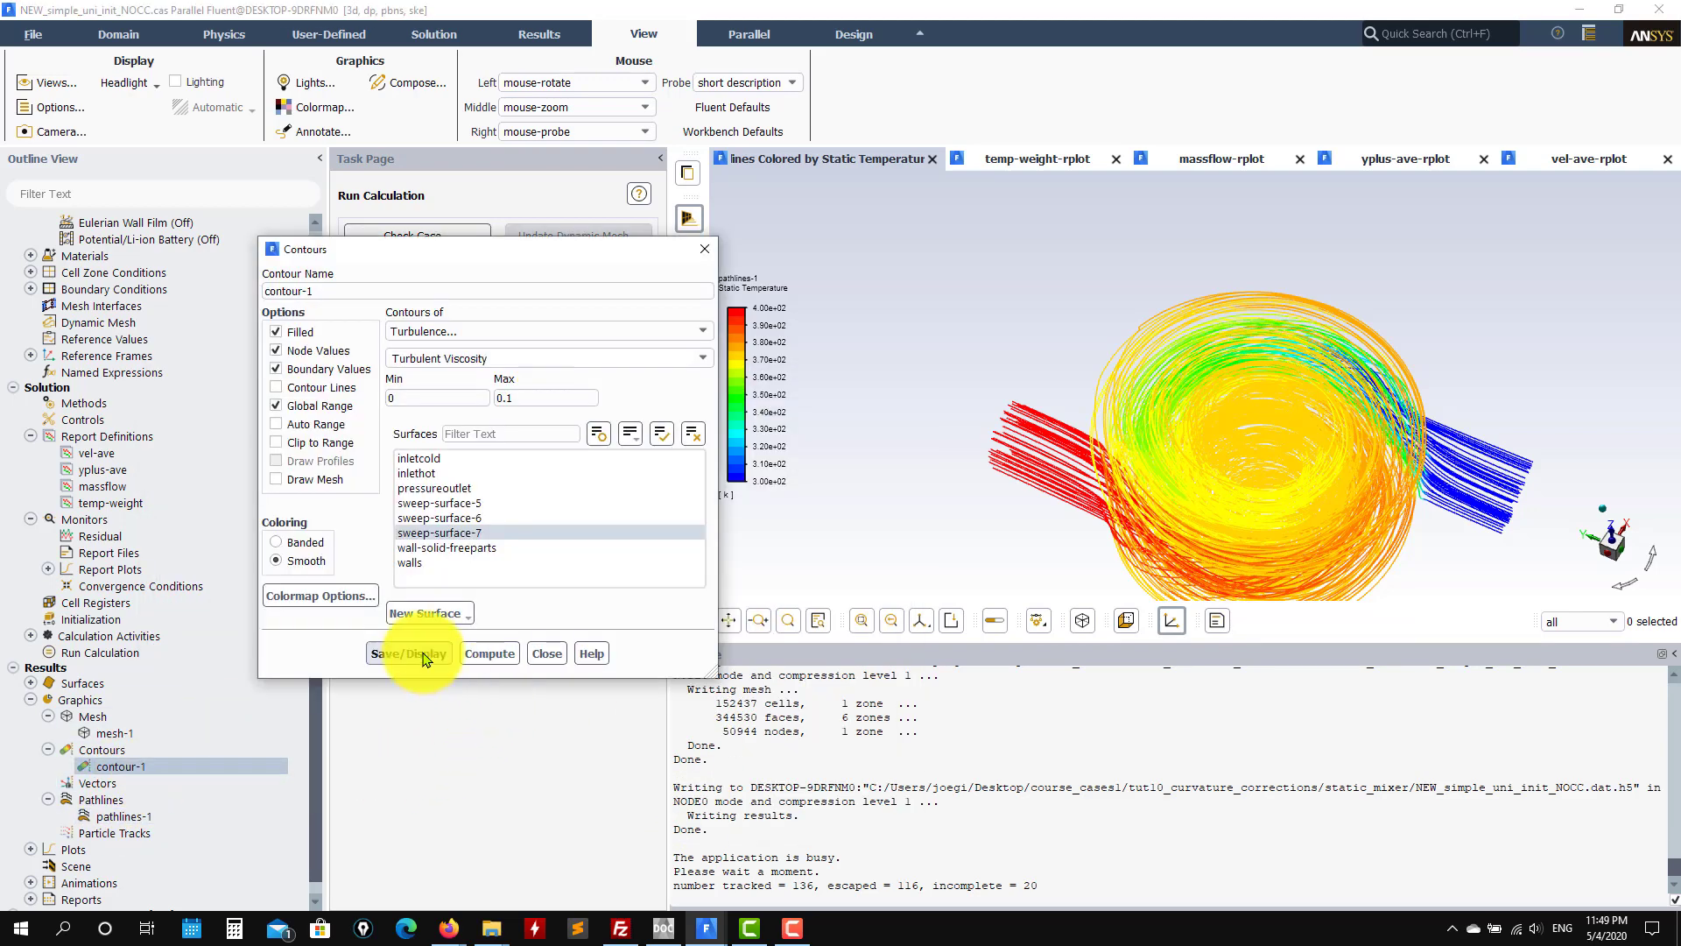
click(408, 654)
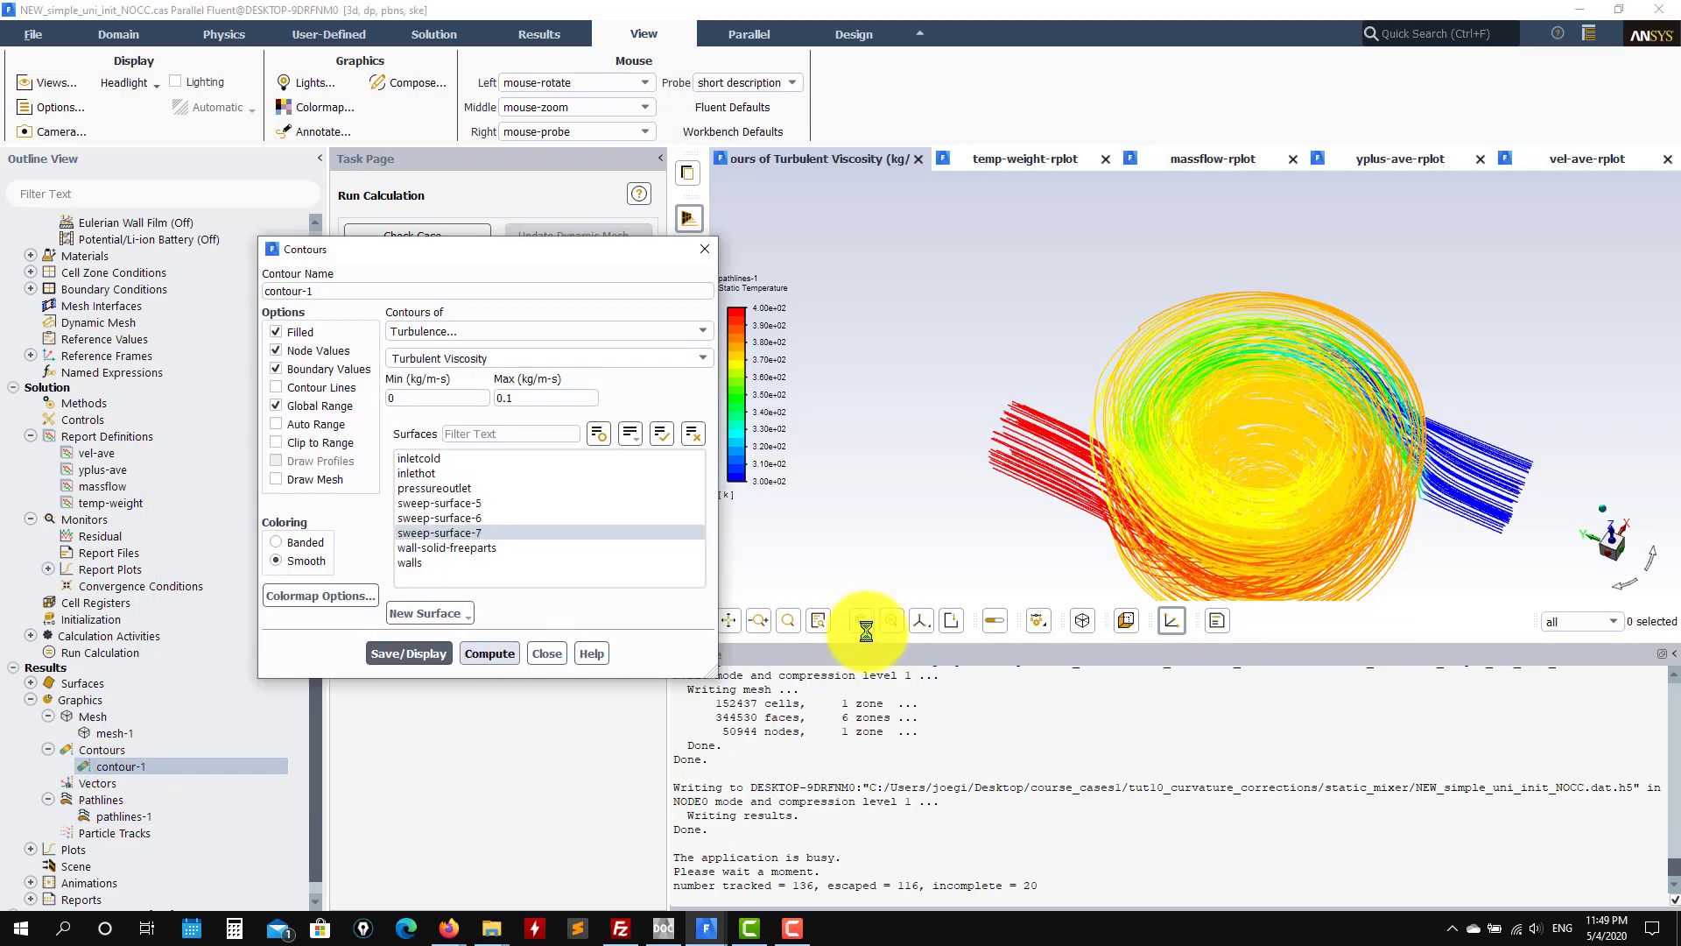
click(1615, 543)
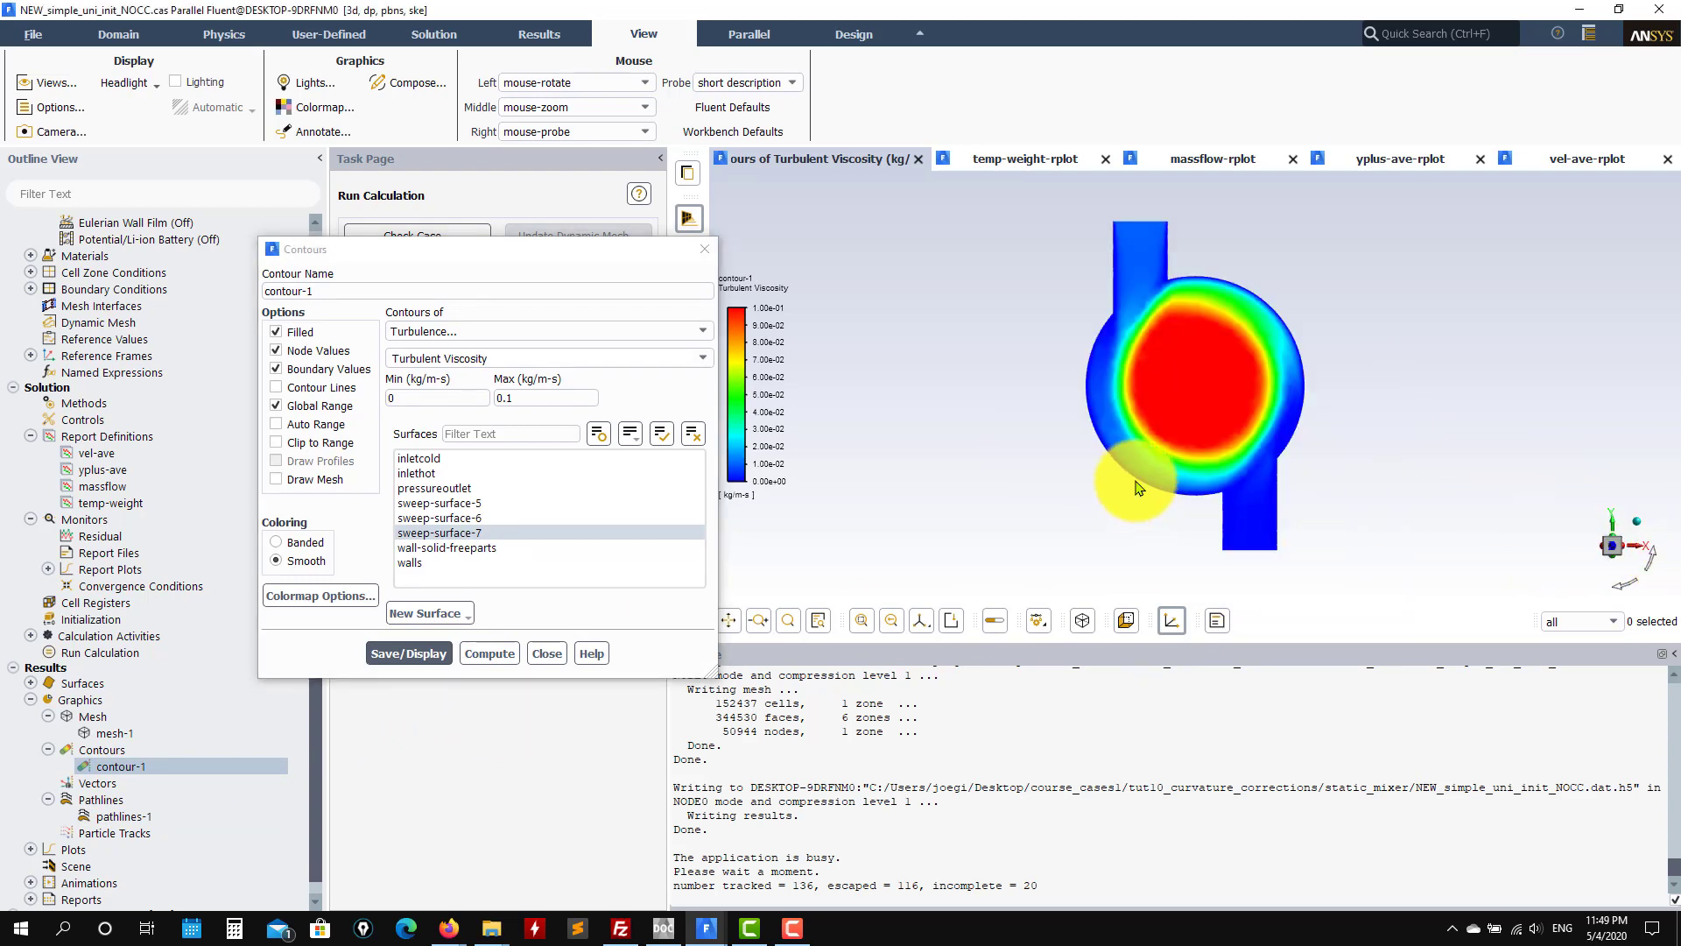
click(545, 654)
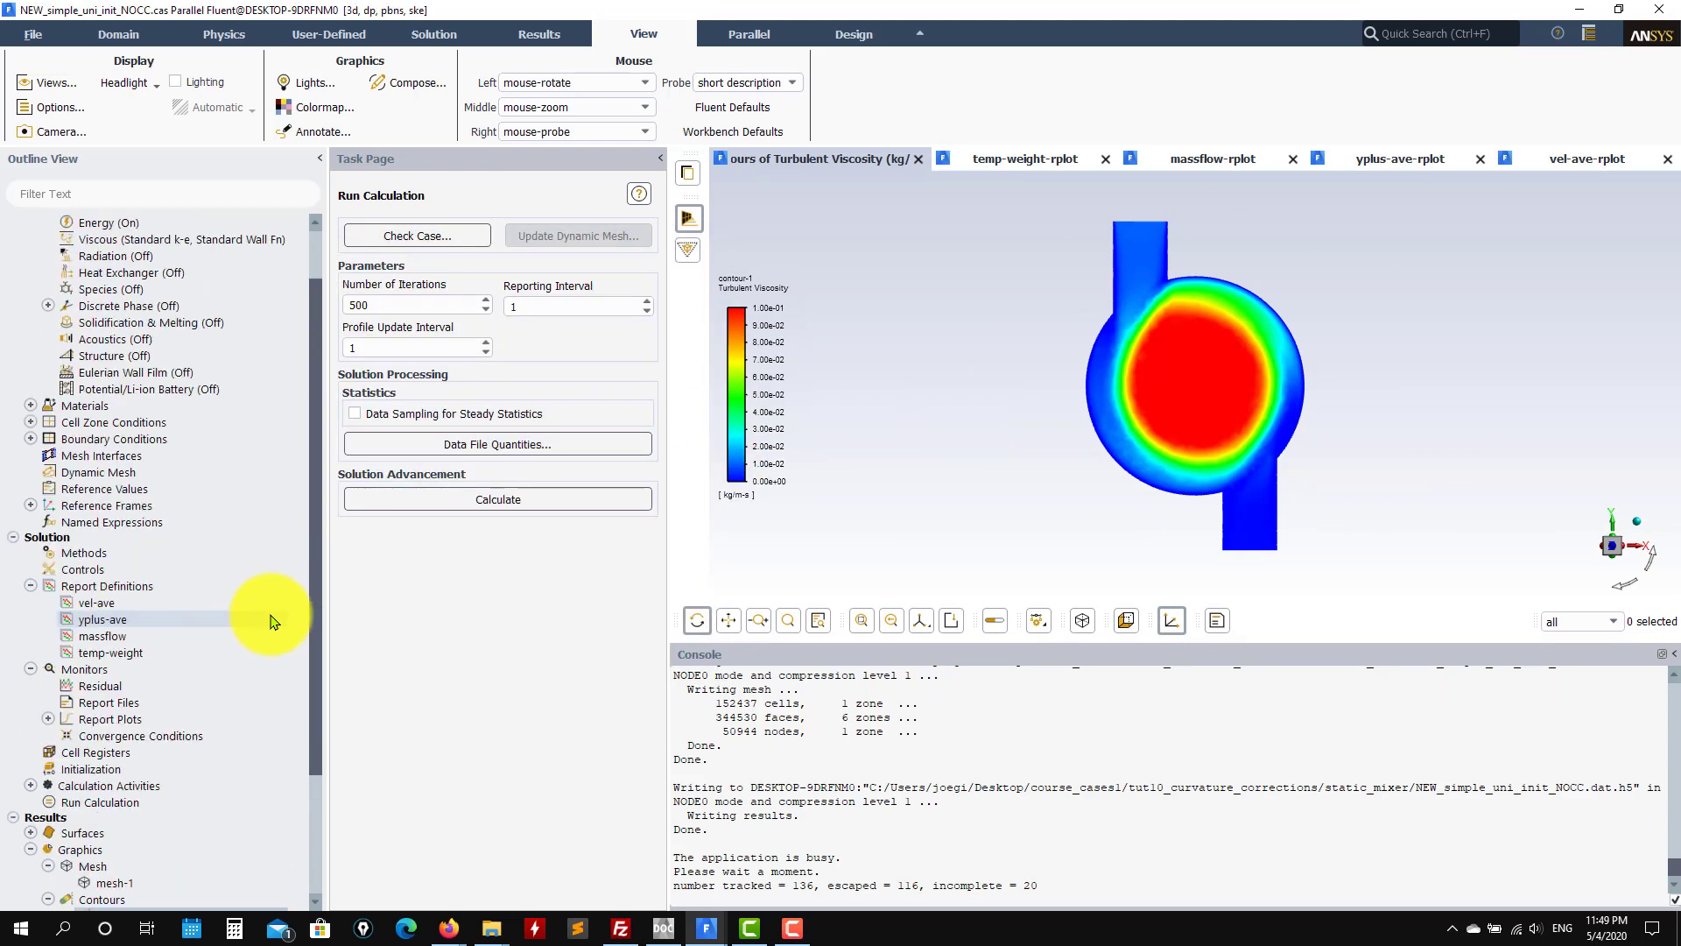
Step: Switch to the simple_uni_init_CC case window from the taskbar previews
scroll(244, 612, down, 1)
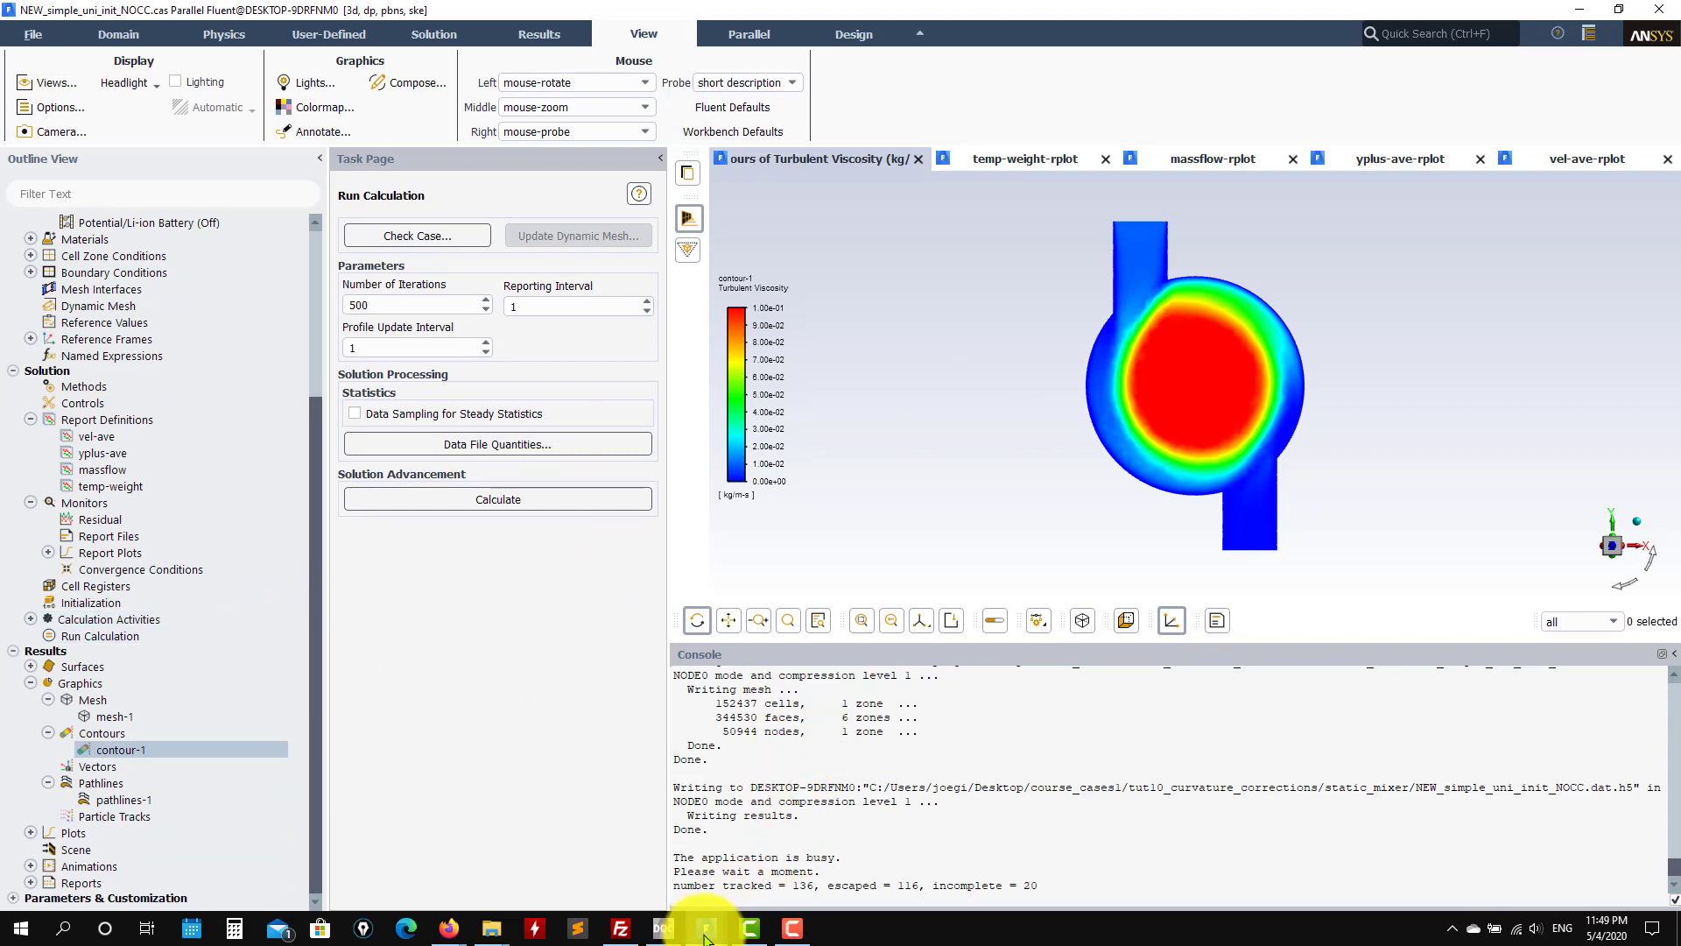
mouse_move(710, 929)
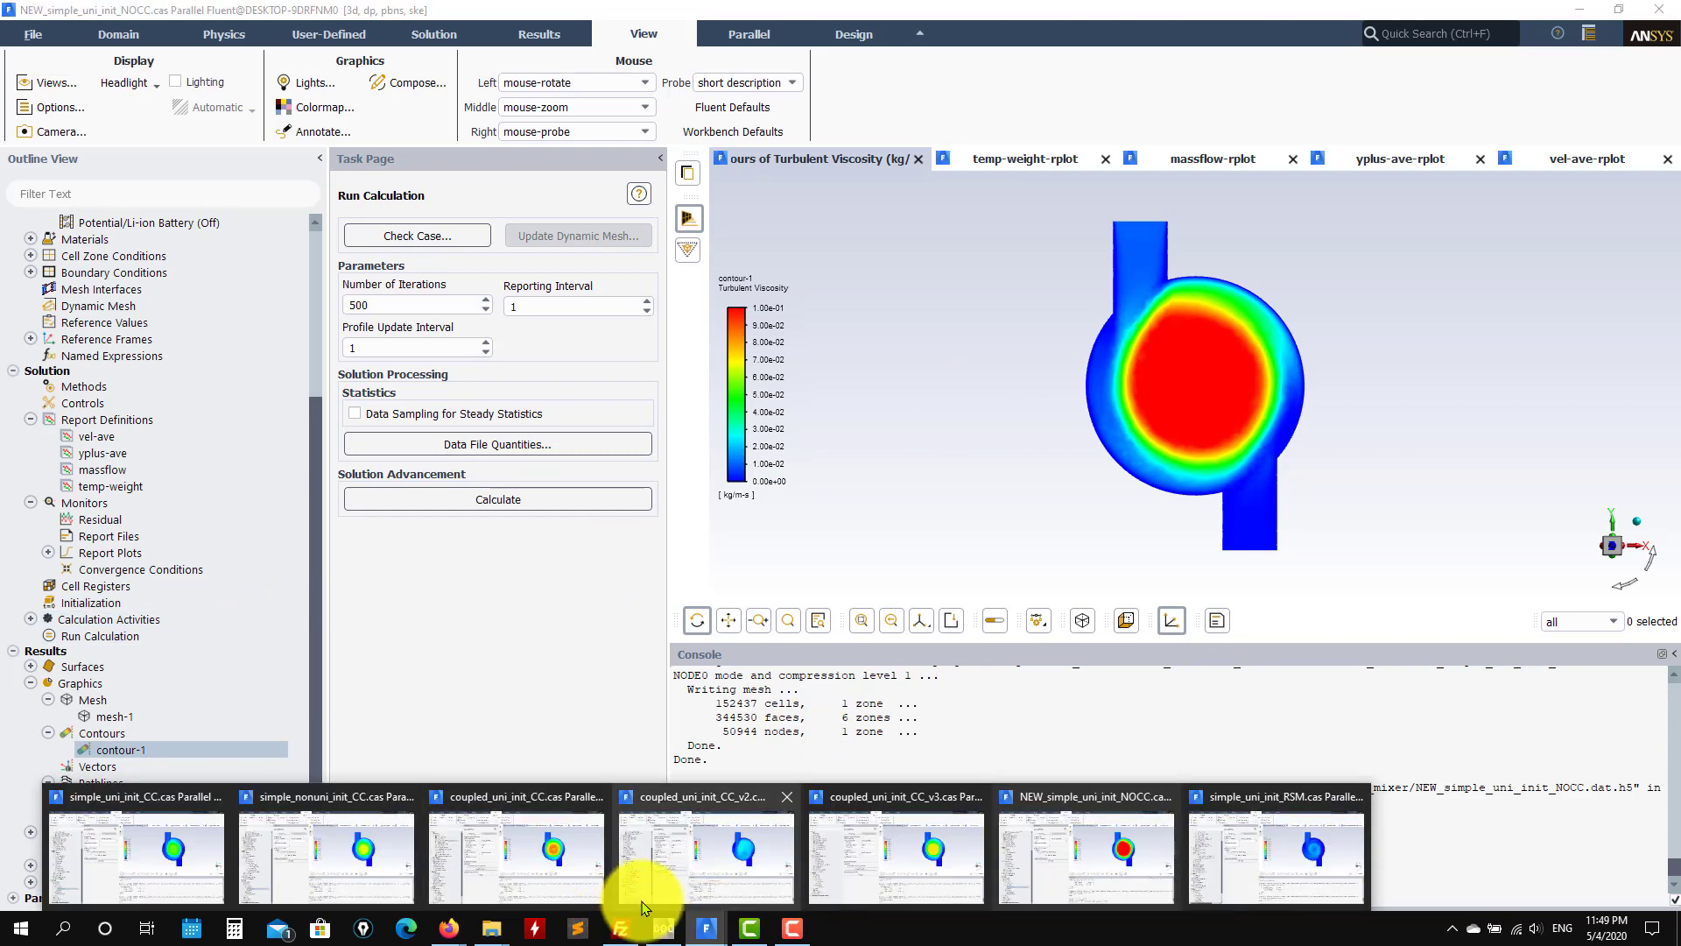
mouse_move(645, 906)
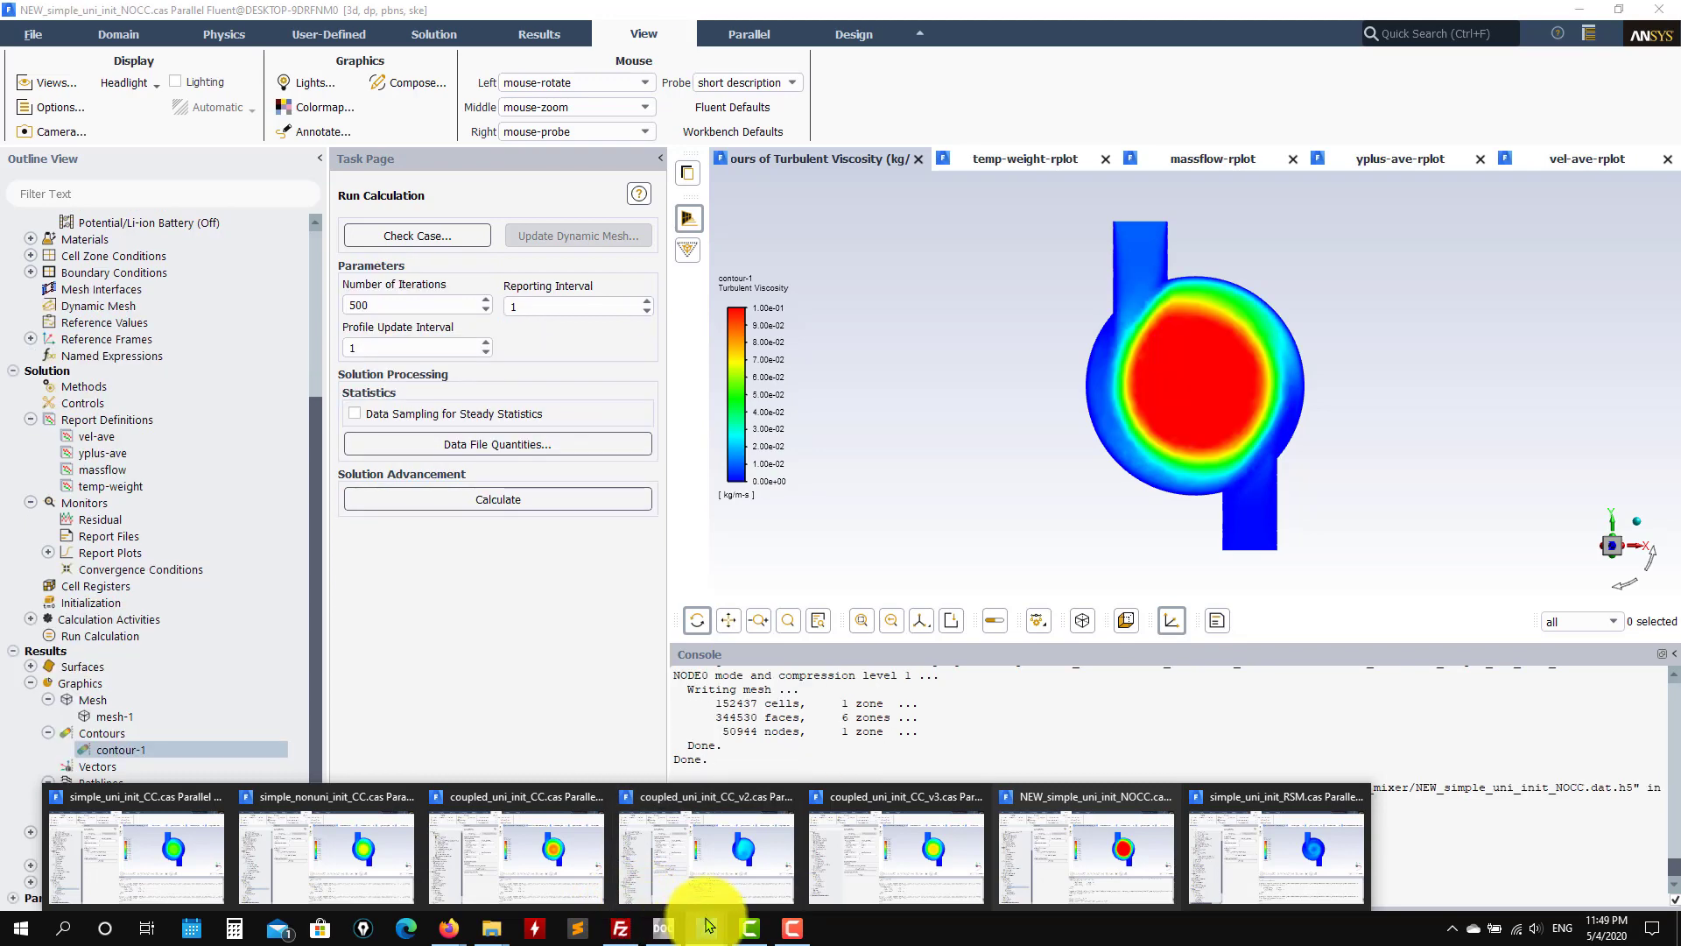
click(164, 863)
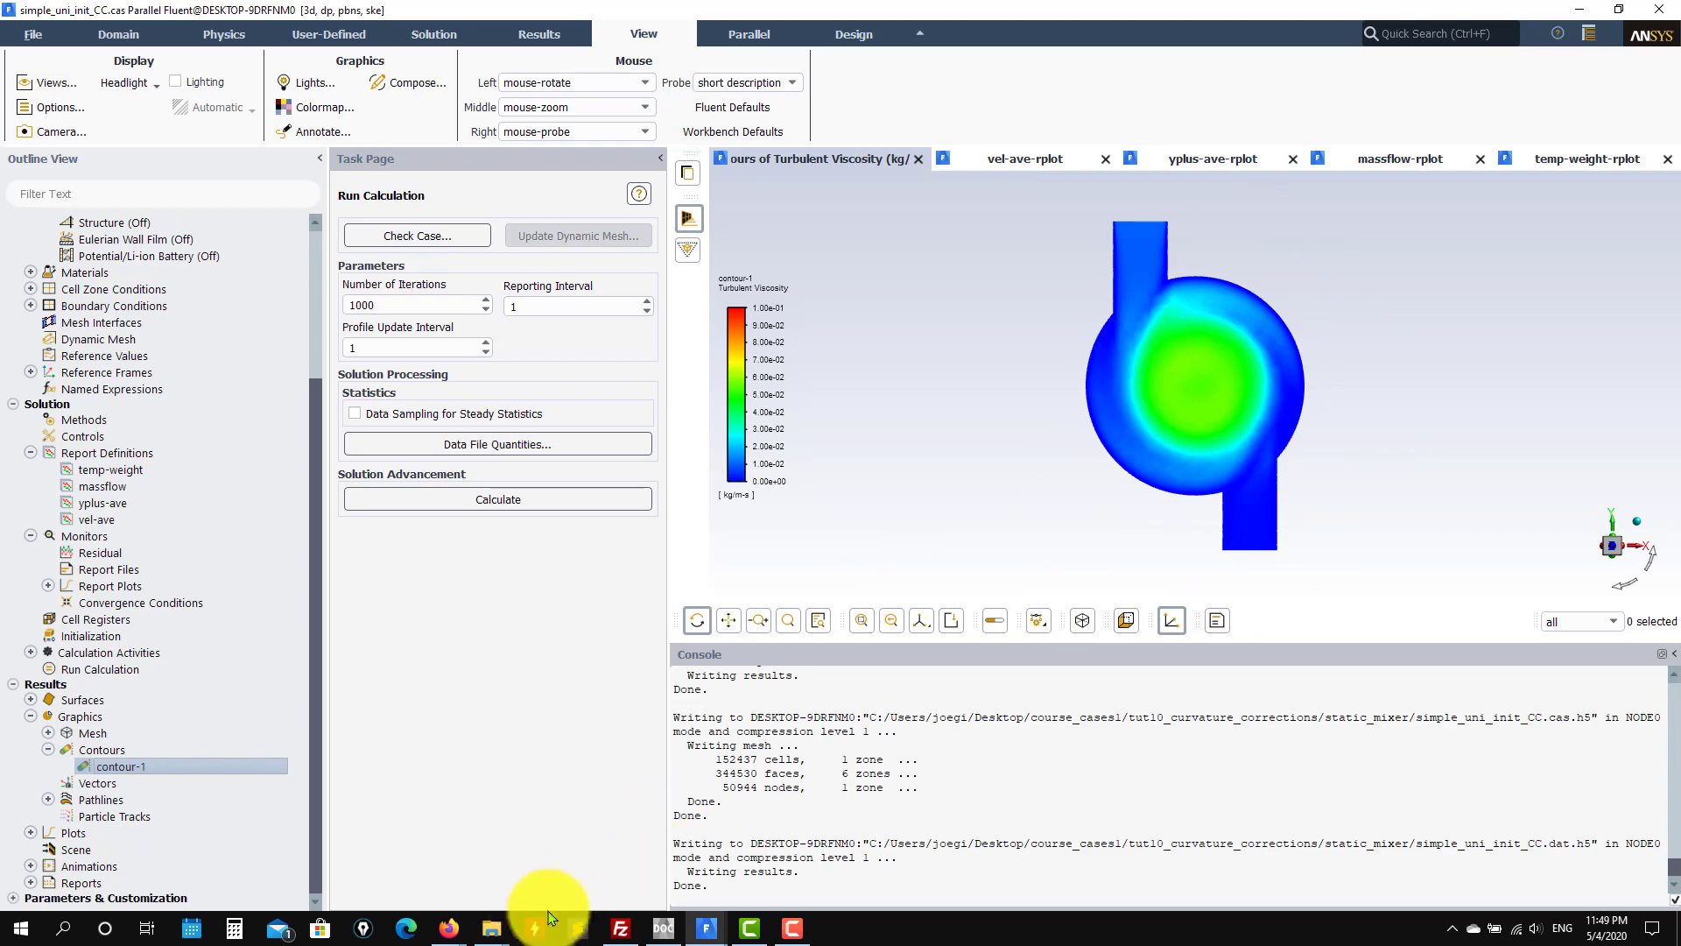
Step: Alternate between the NEW_simple_uni_init_NOCC and coupled_uni_init_CC_v3 windows to compare contours
mouse_move(709, 926)
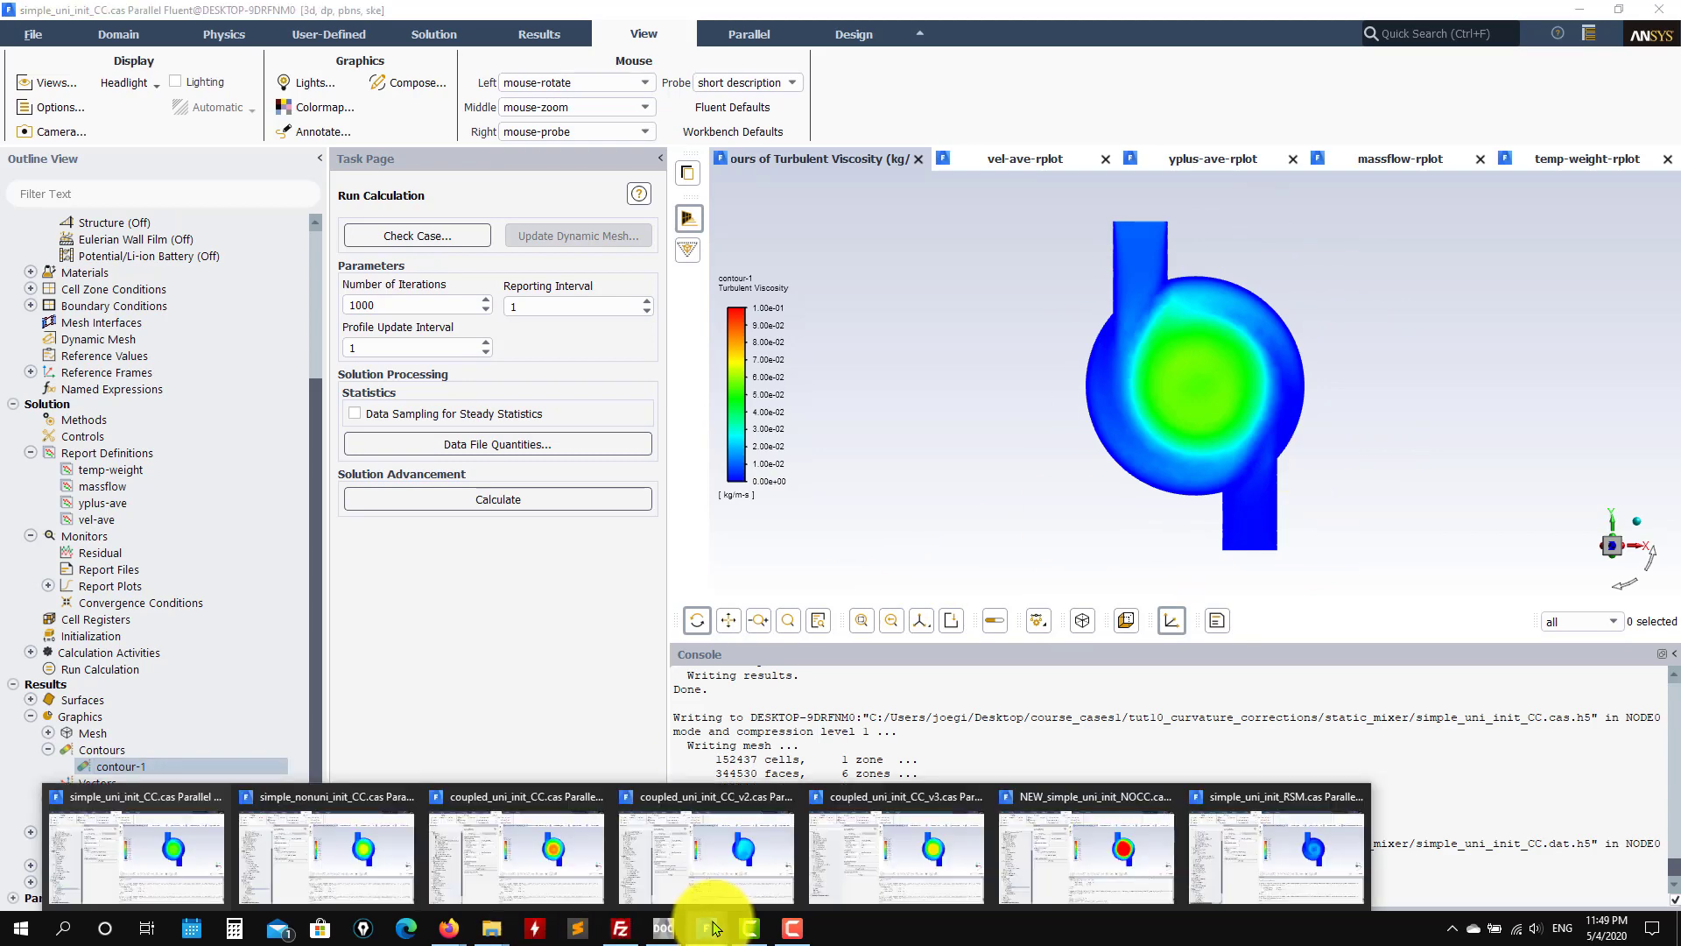
click(1105, 847)
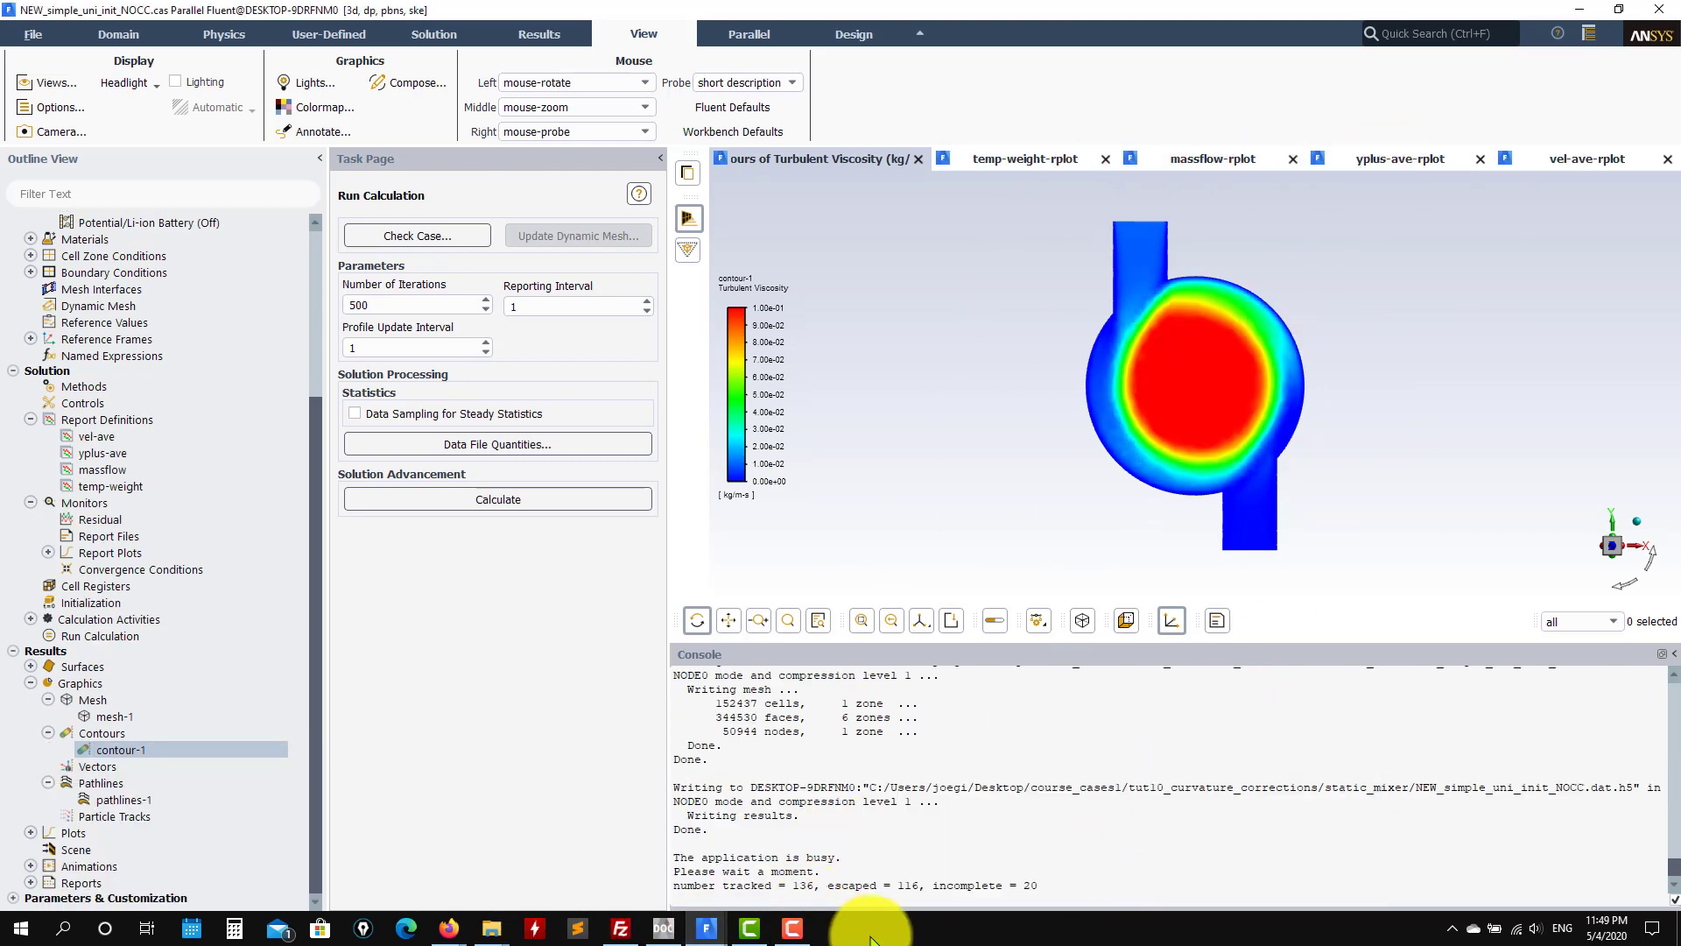
mouse_move(705, 926)
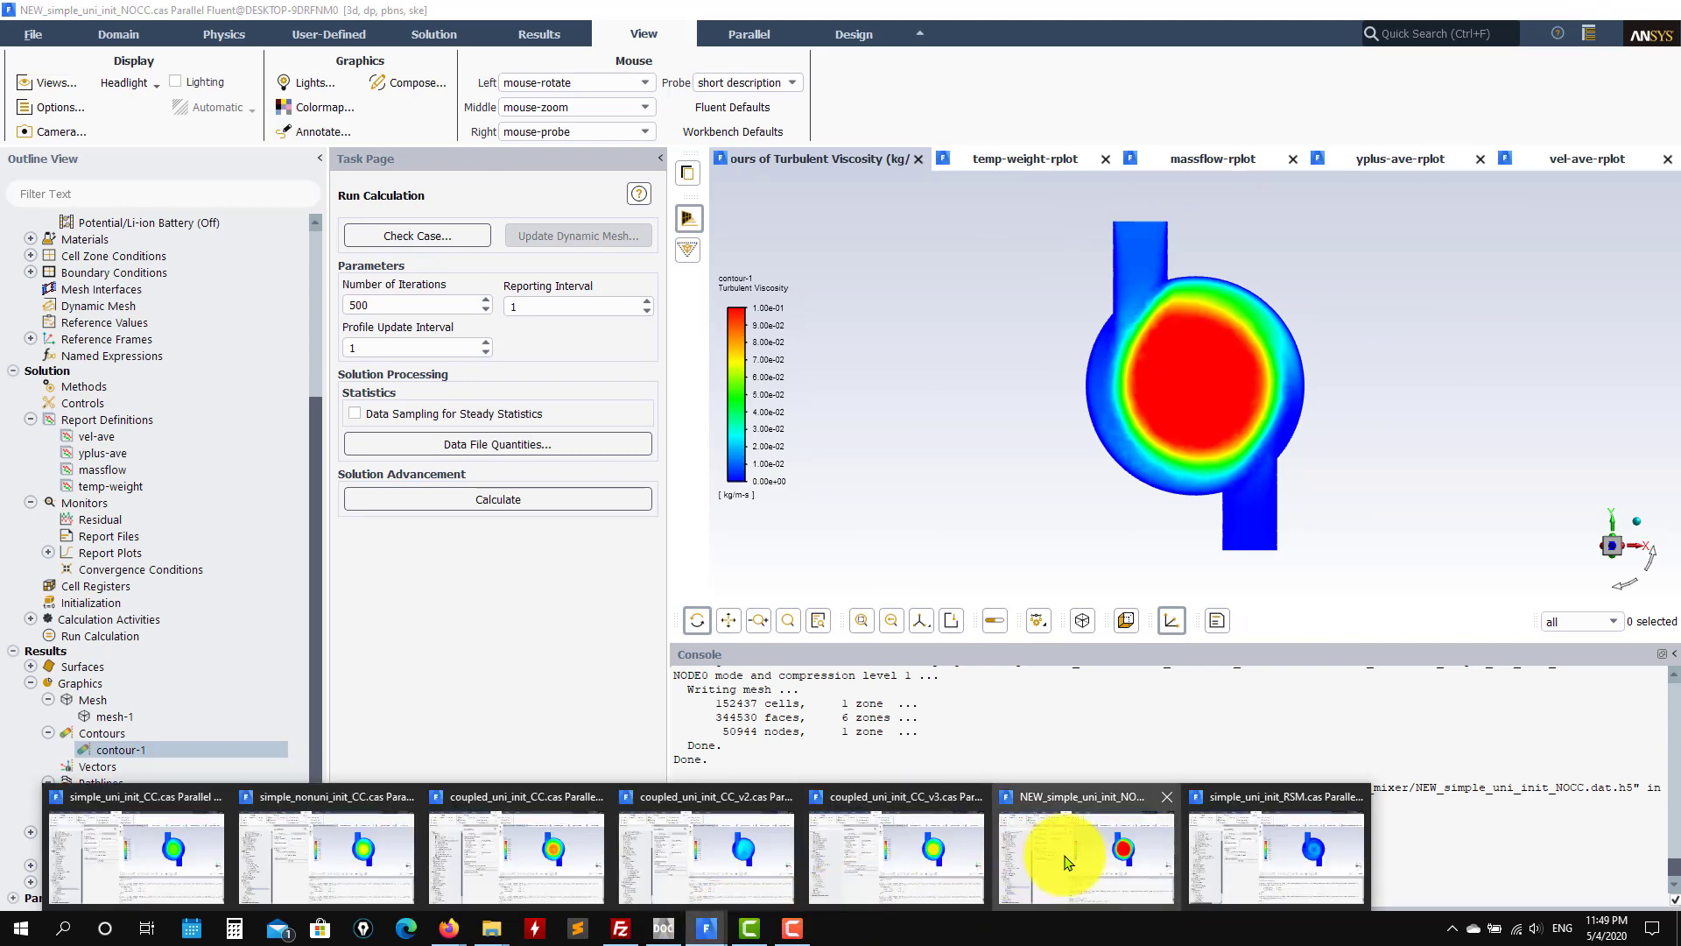
click(950, 876)
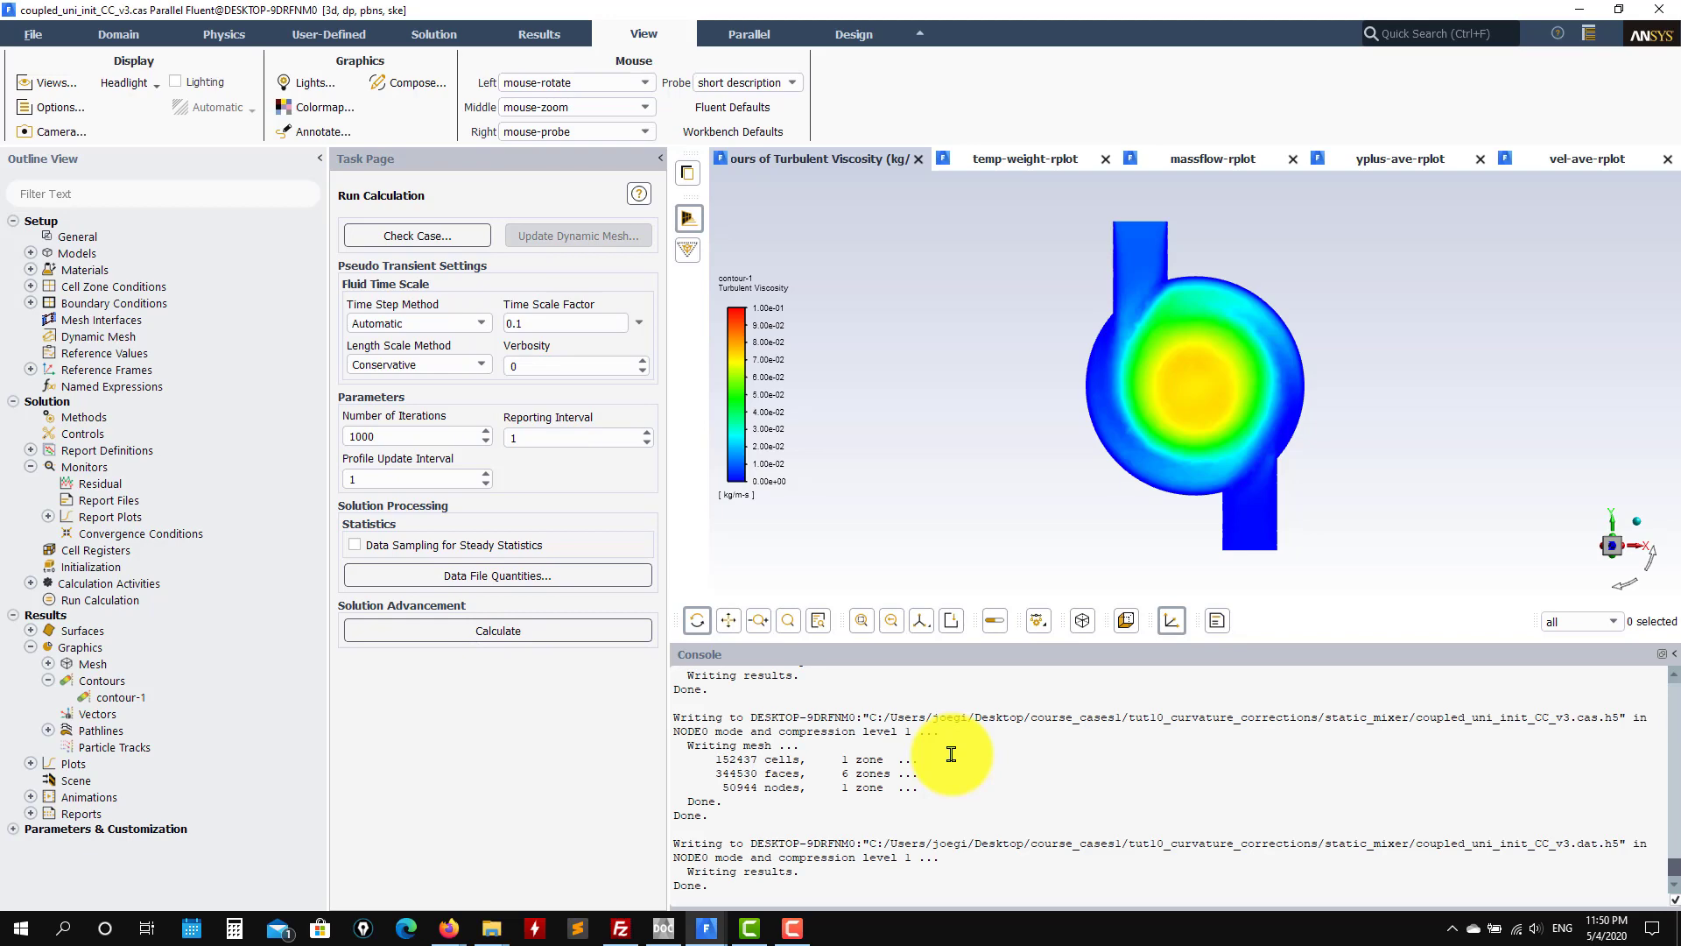
click(708, 925)
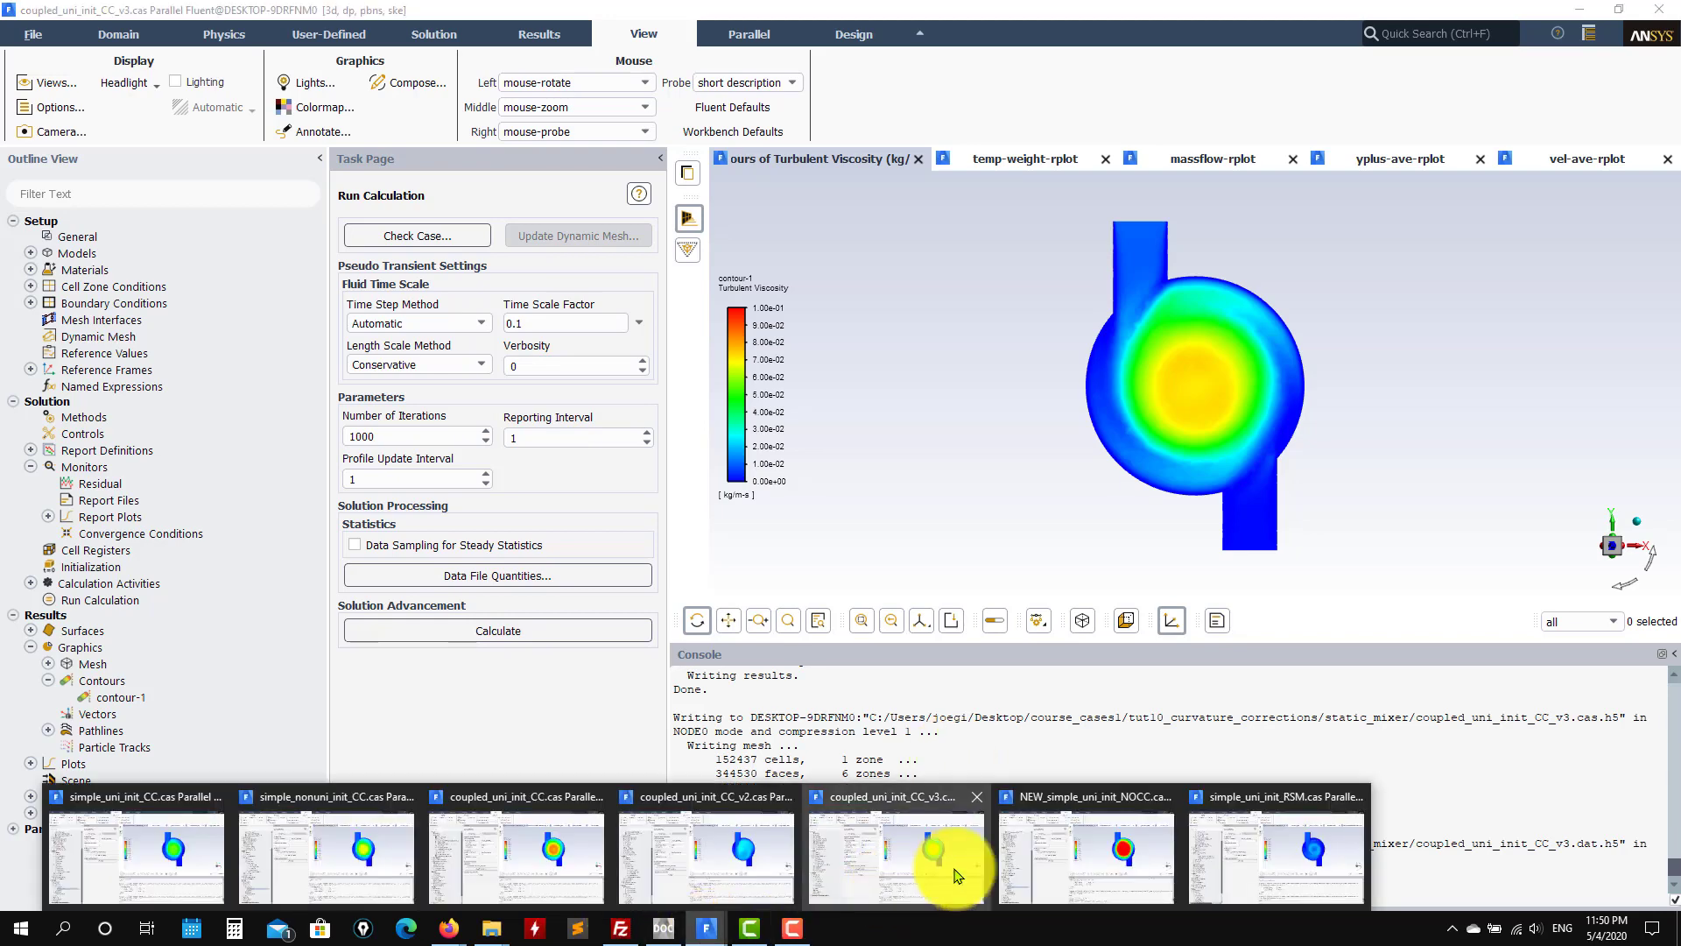
click(1073, 863)
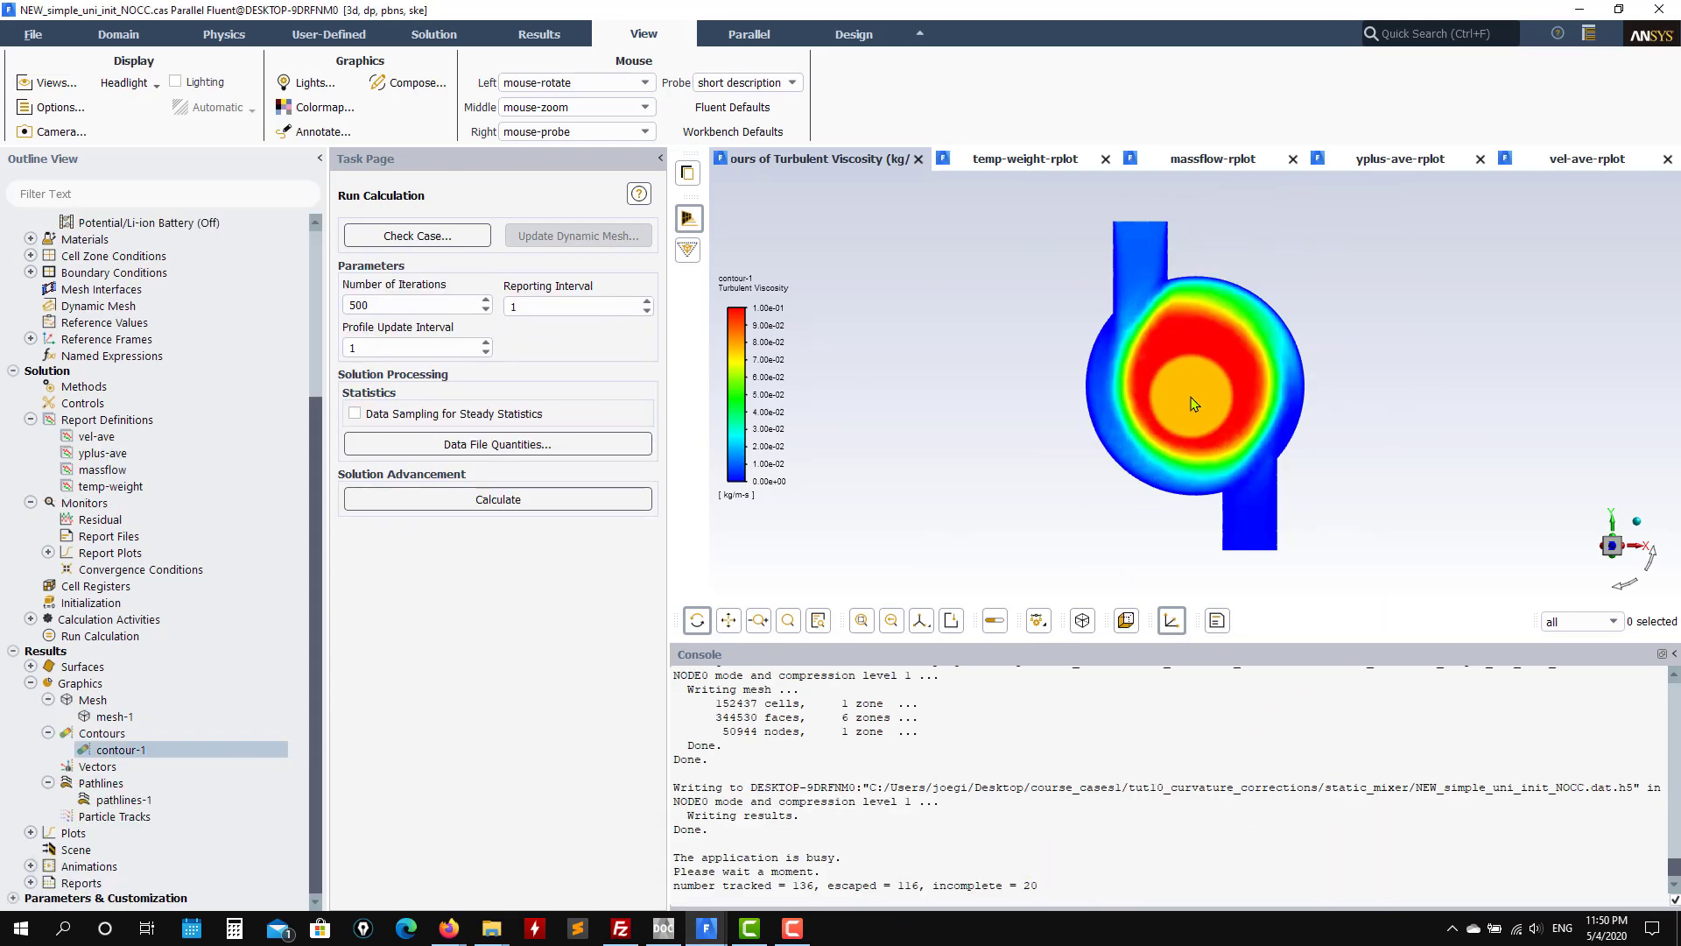
Step: Flip between CC_v3 and NOCC once more, finishing on the coupled_uni_init_CC_v2 window
click(706, 927)
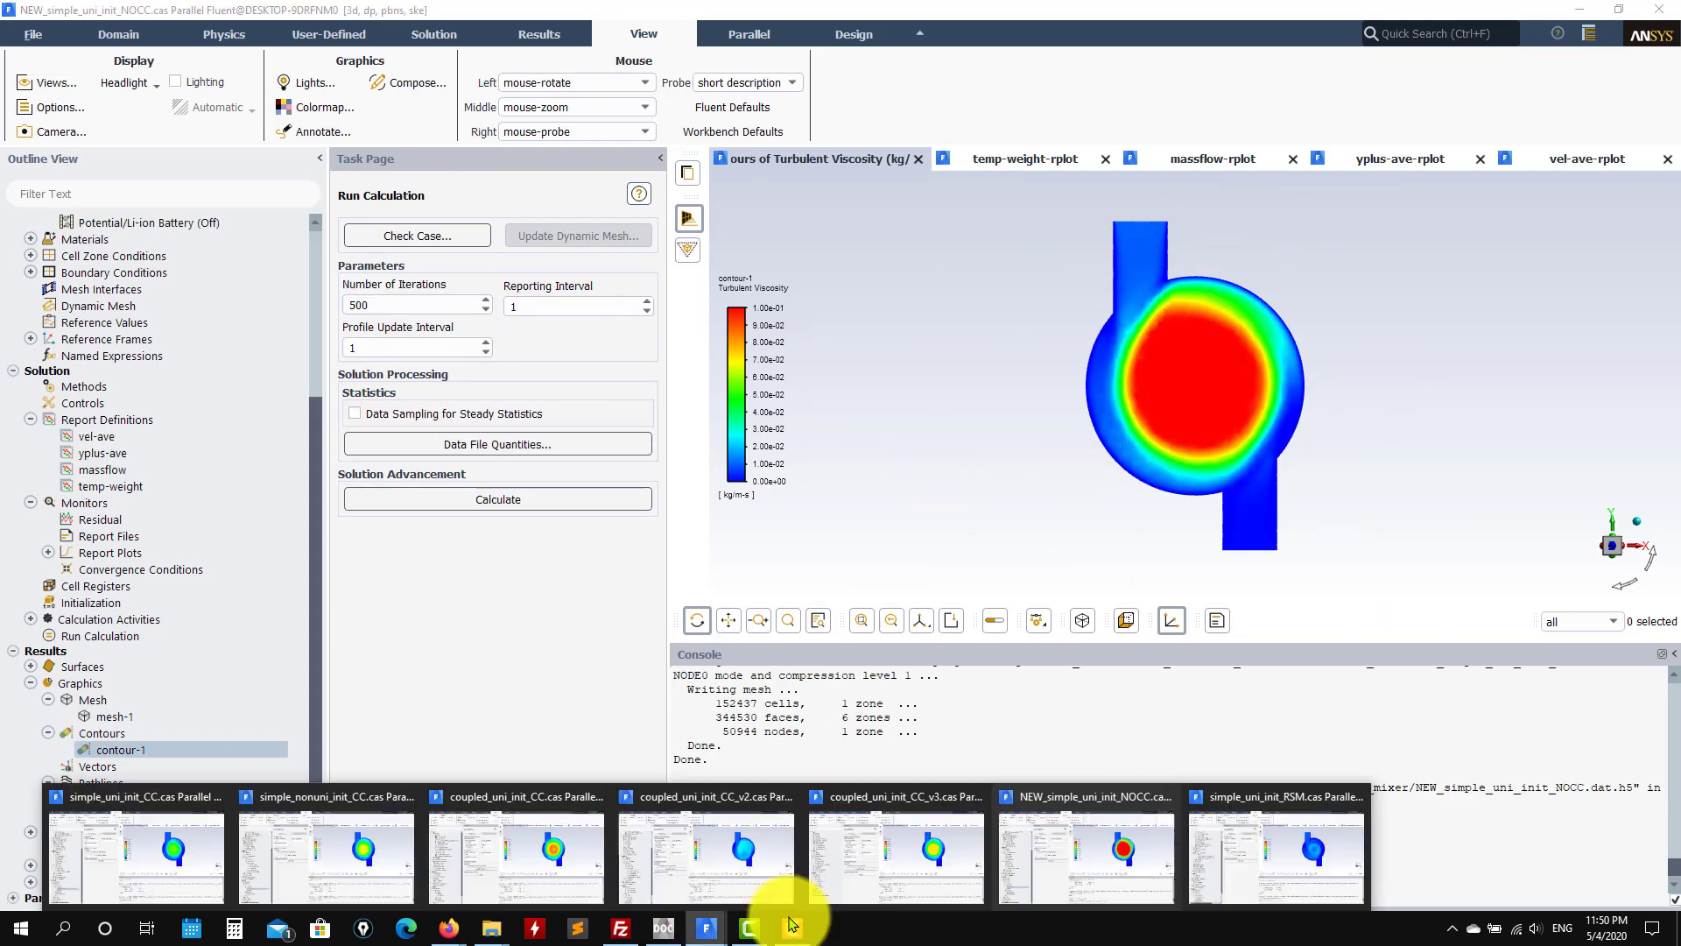
mouse_move(942, 864)
click(935, 867)
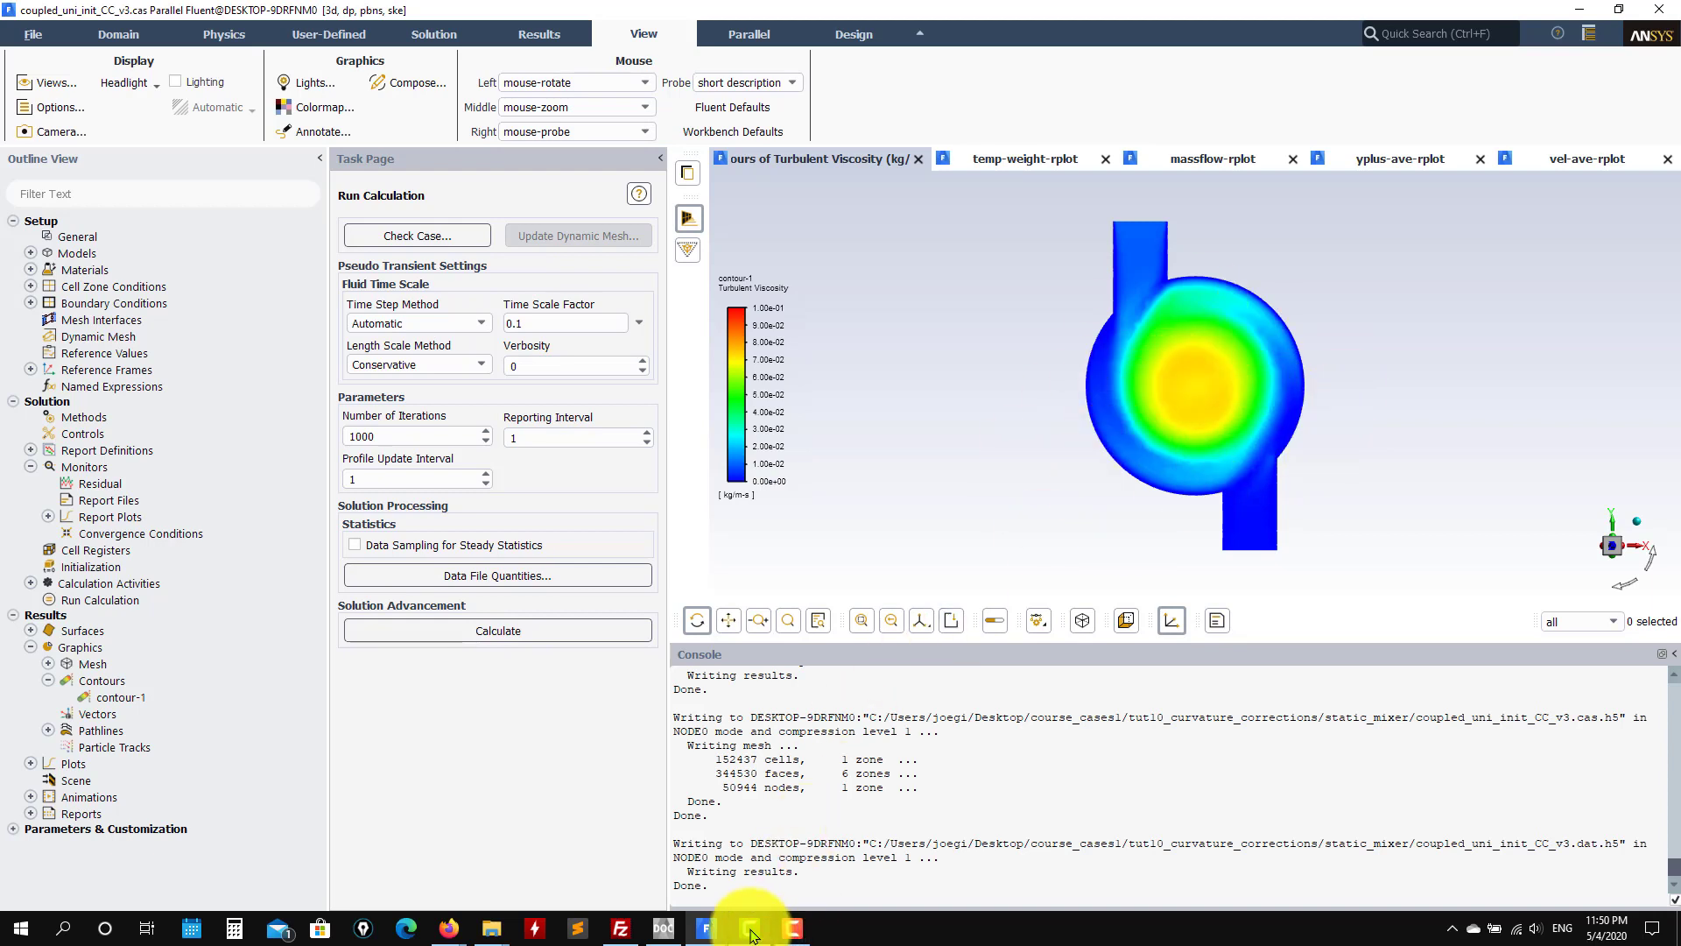
mouse_move(750, 935)
click(1106, 862)
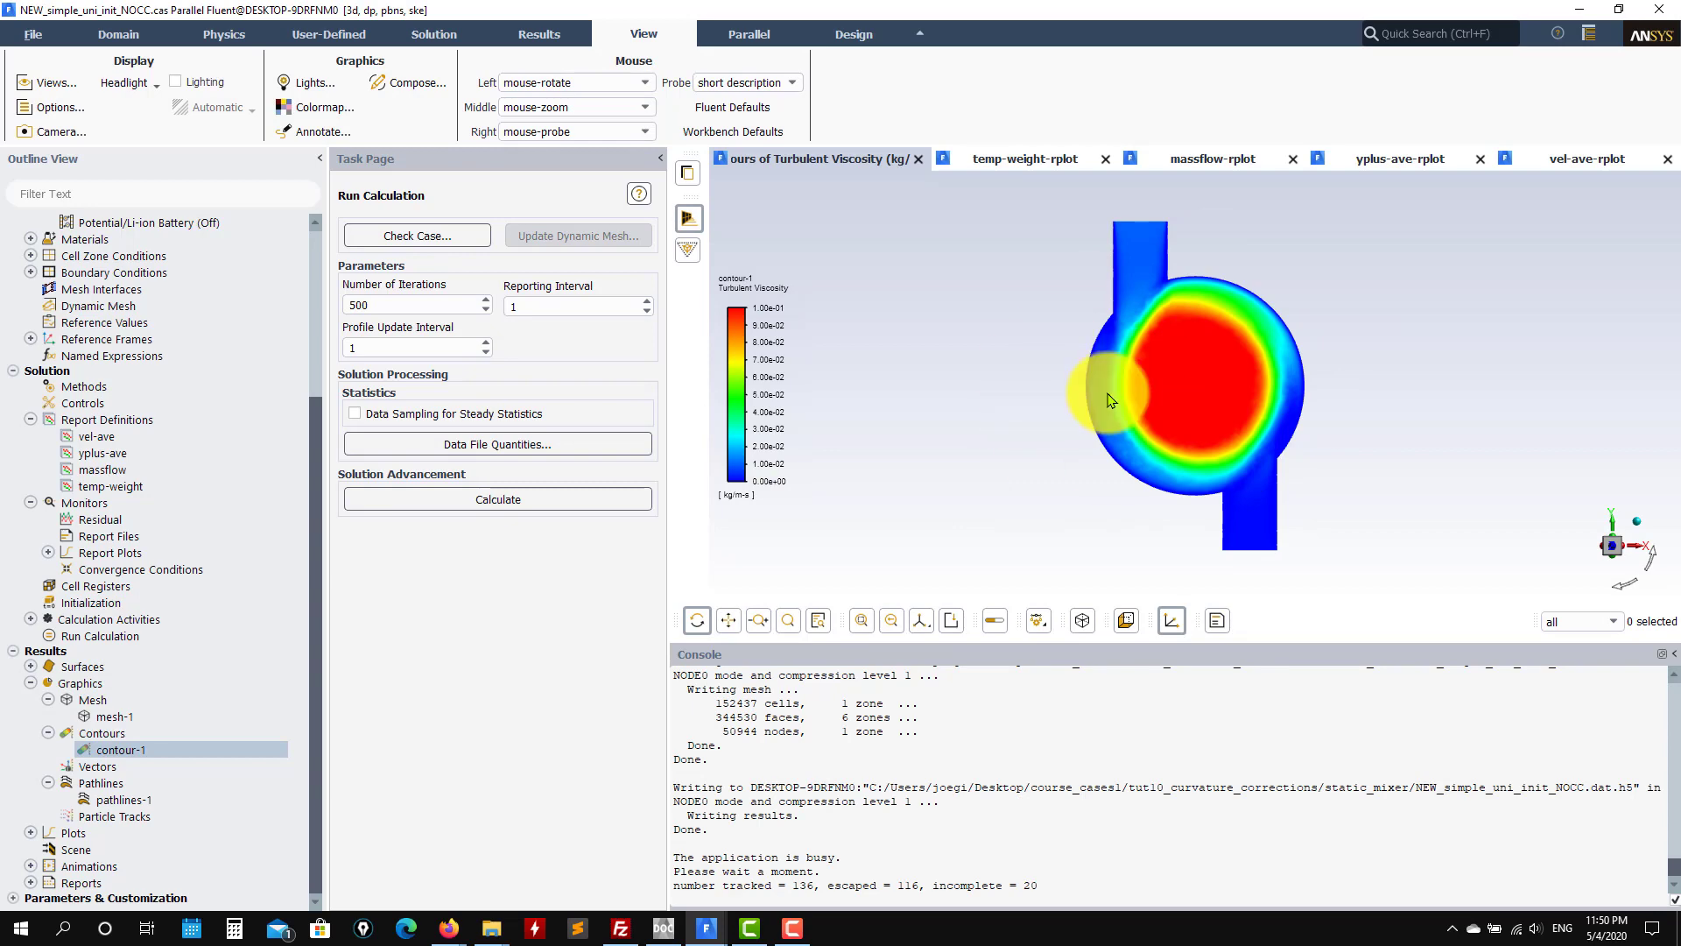
mouse_move(718, 940)
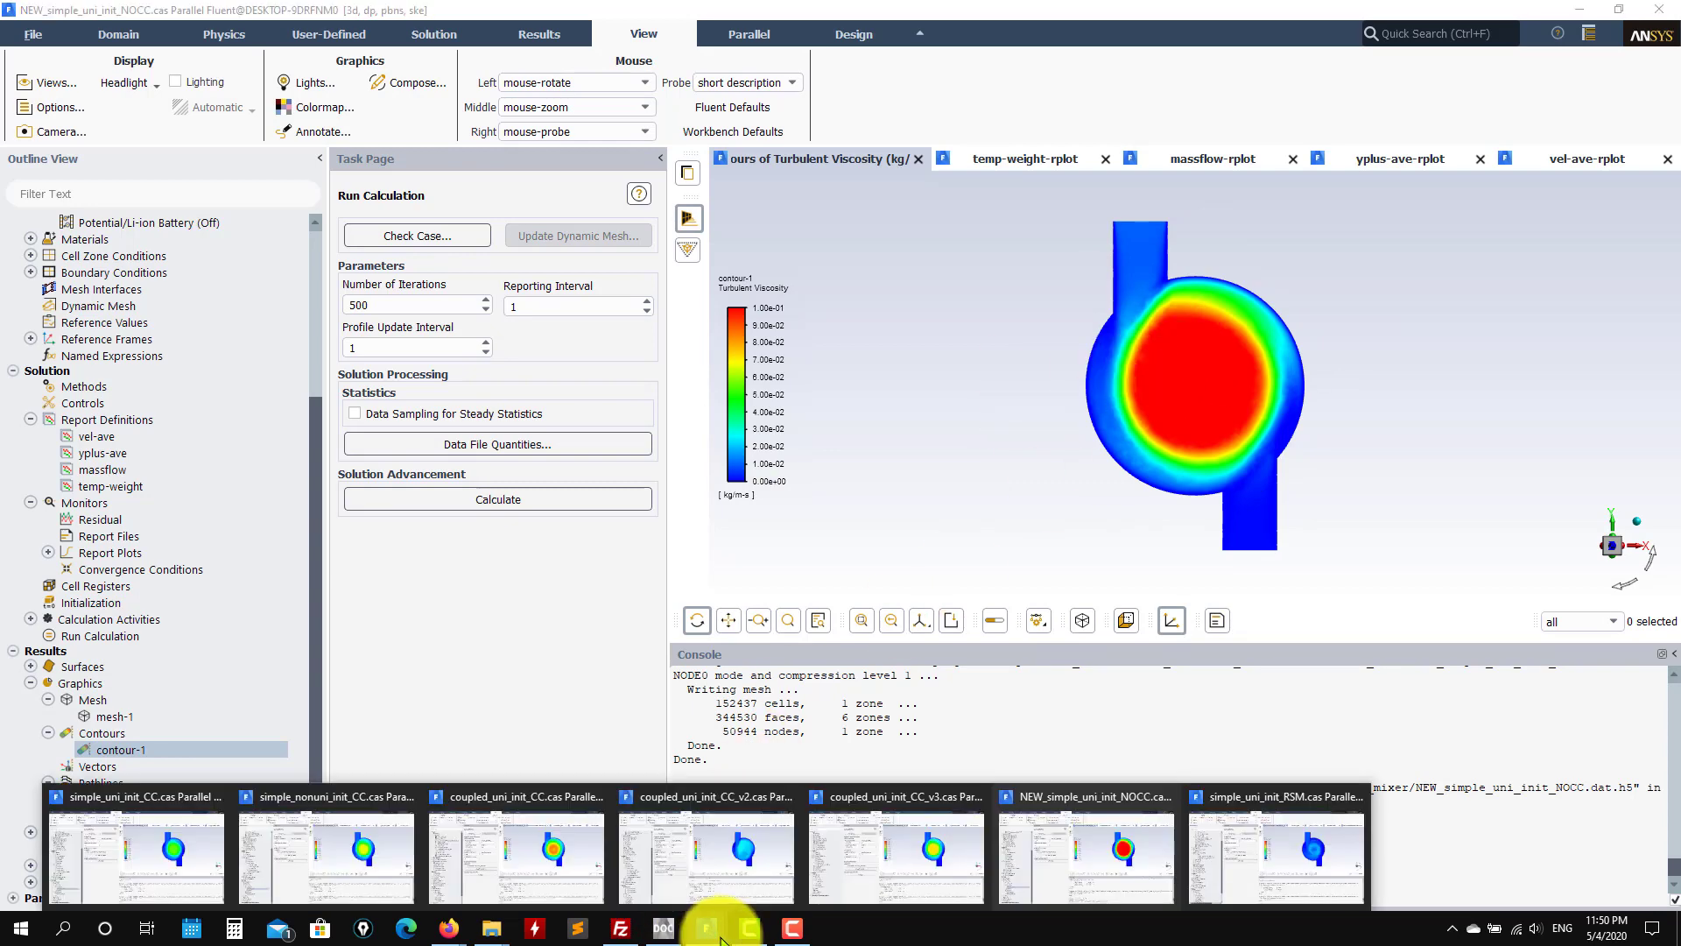
click(950, 854)
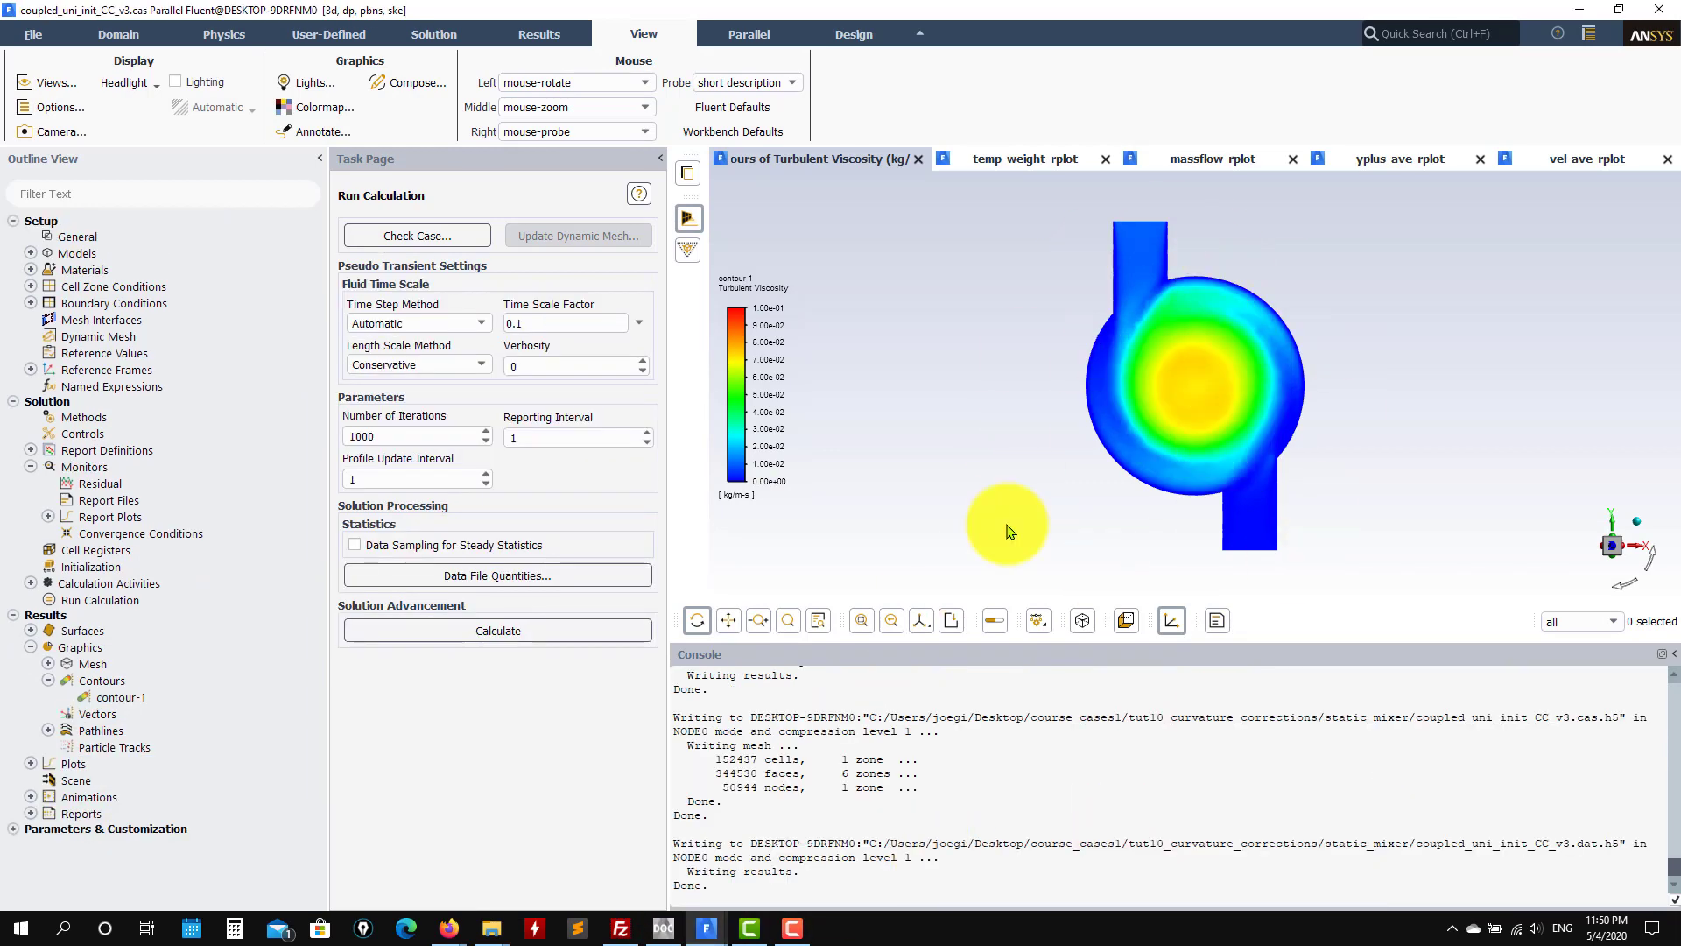
mouse_move(714, 930)
click(740, 870)
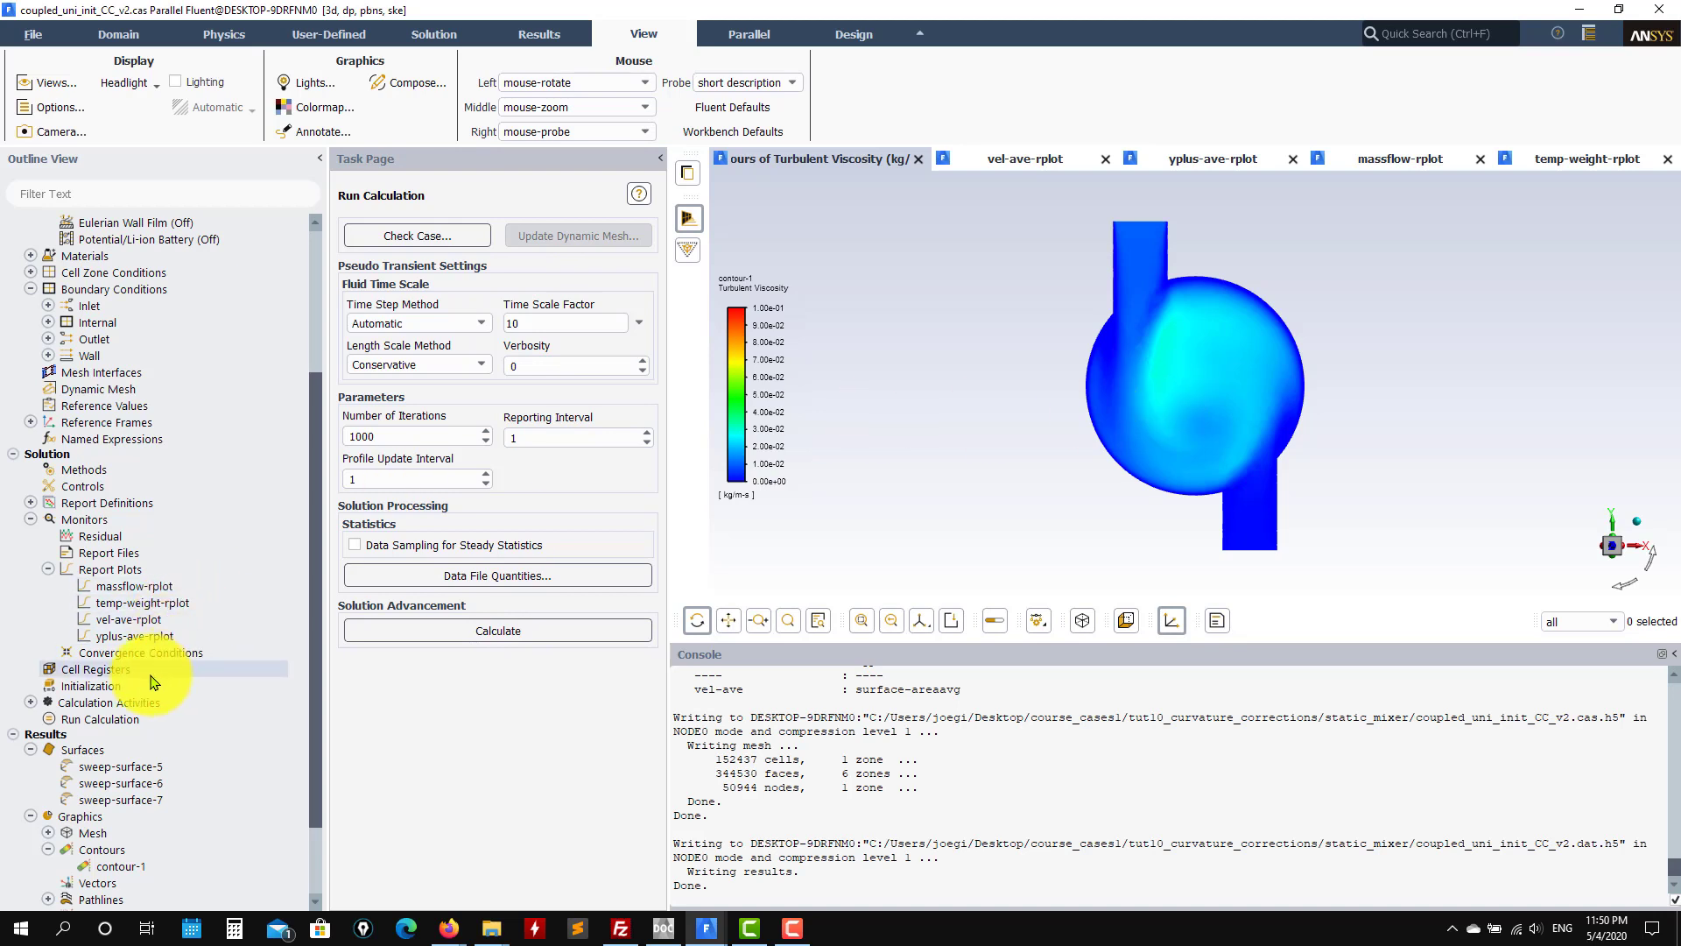
Step: Revisit the run calculation settings, then bring the coupled_uni_init_CC_v3 case window to the front
click(99, 720)
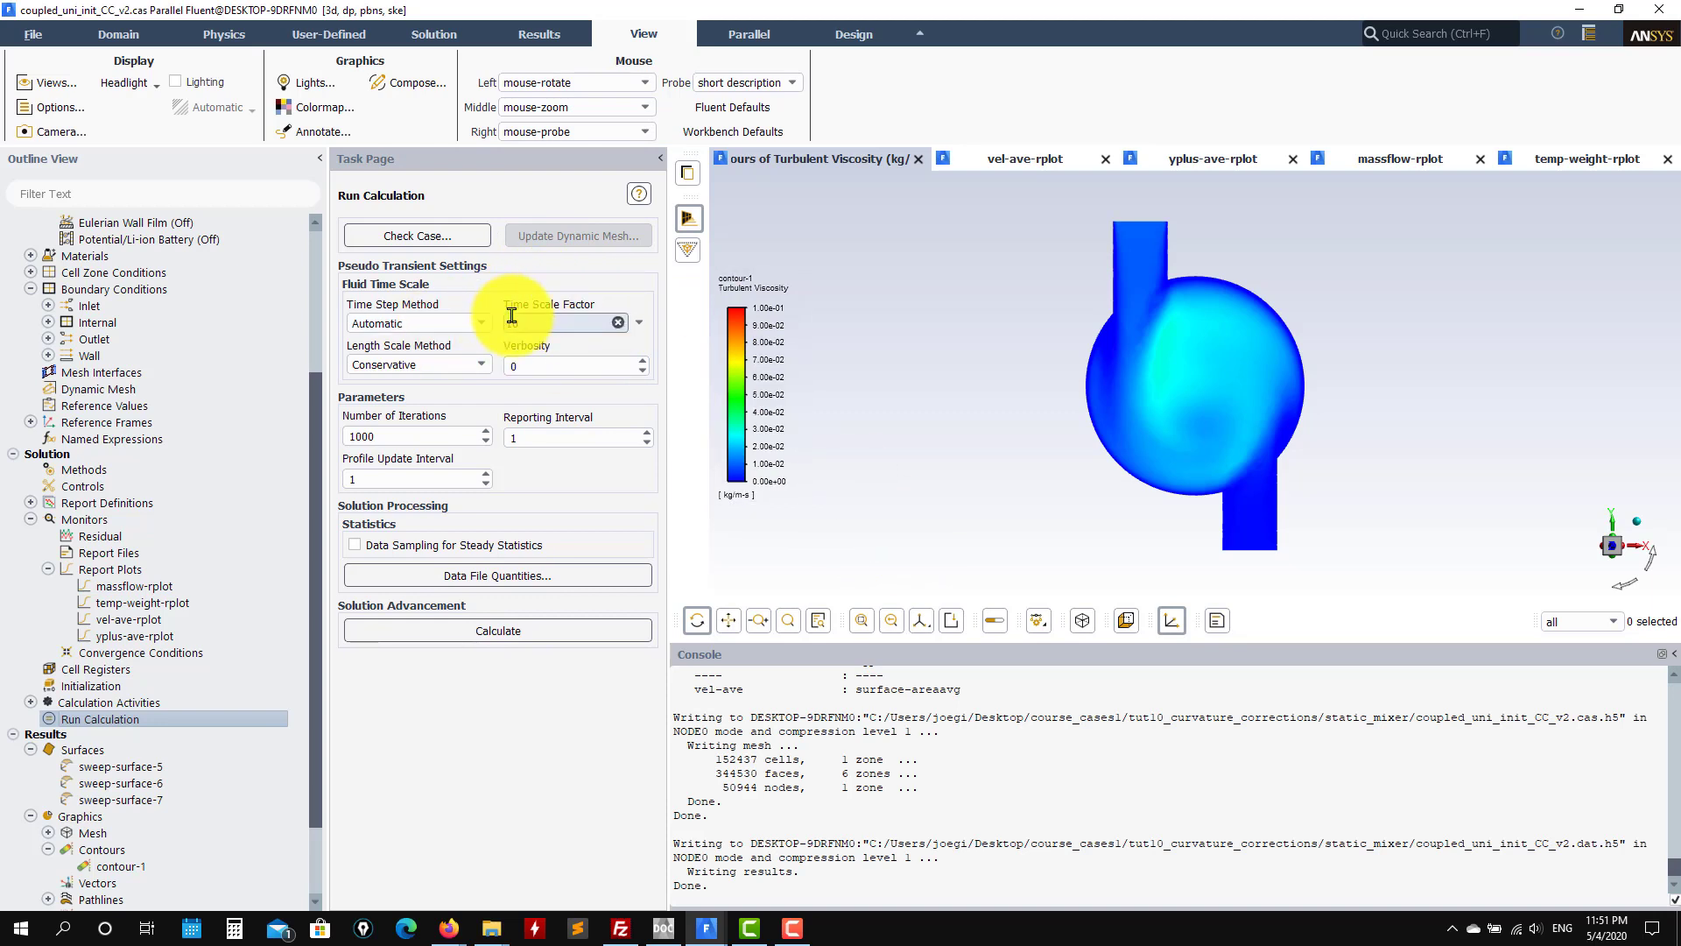
click(705, 930)
click(885, 859)
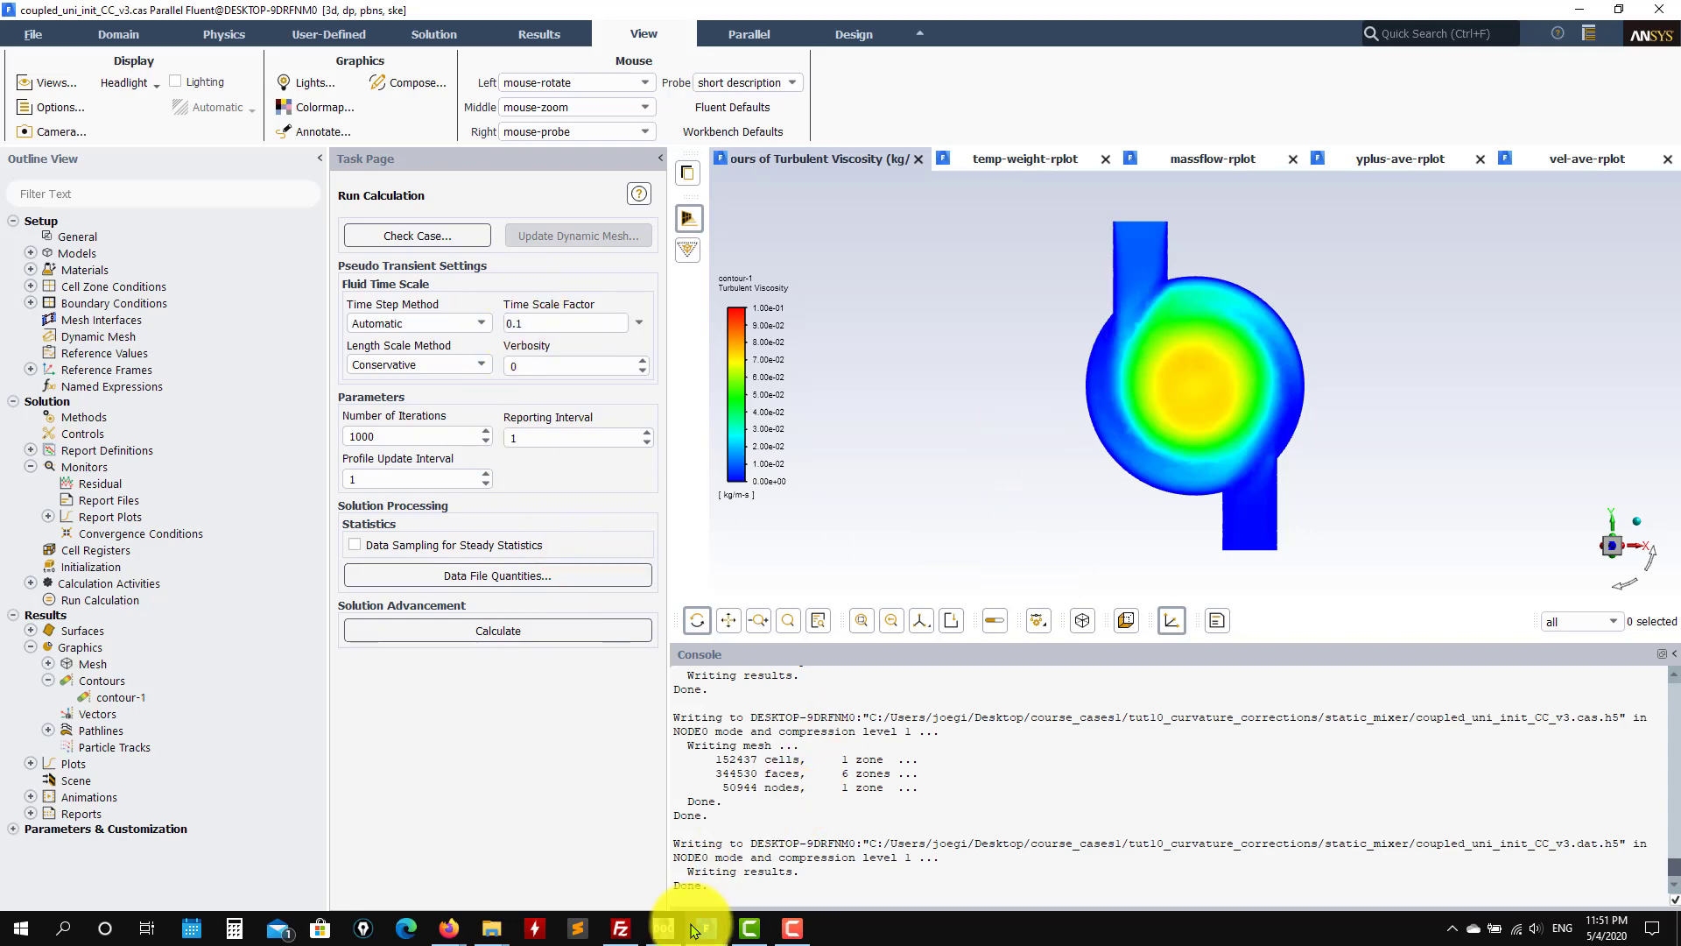
Step: Switch to the coupled_uni_init_CC case window, then bring NEW_simple_uni_init_NOCC back in front
mouse_move(704, 929)
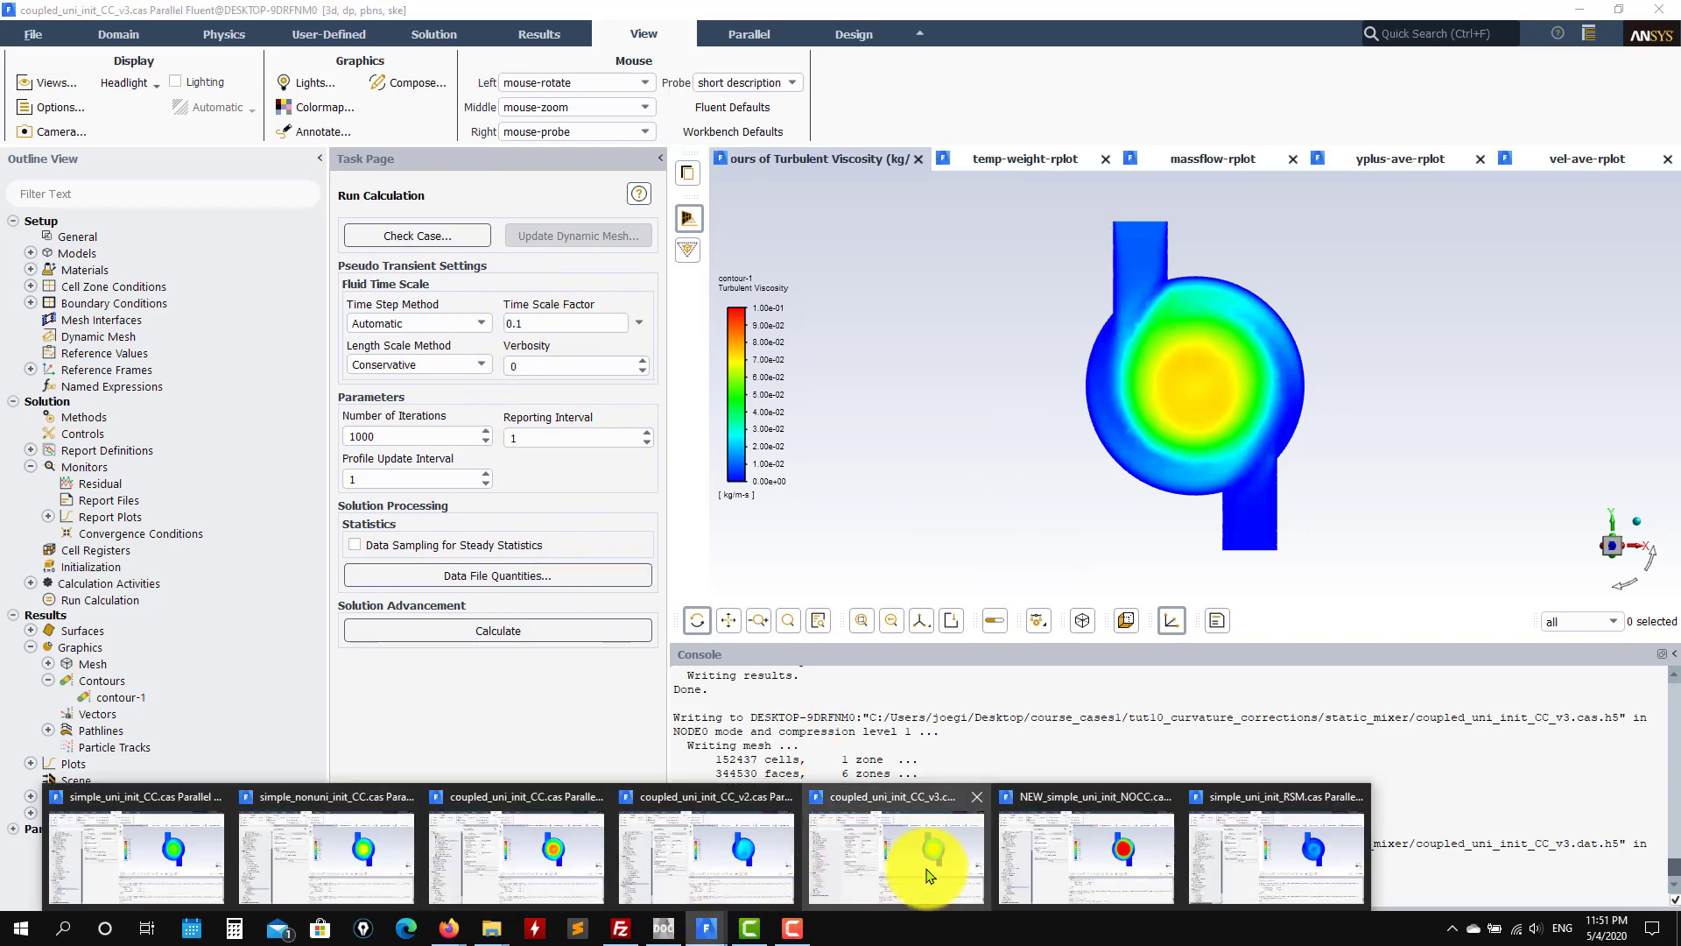
click(563, 857)
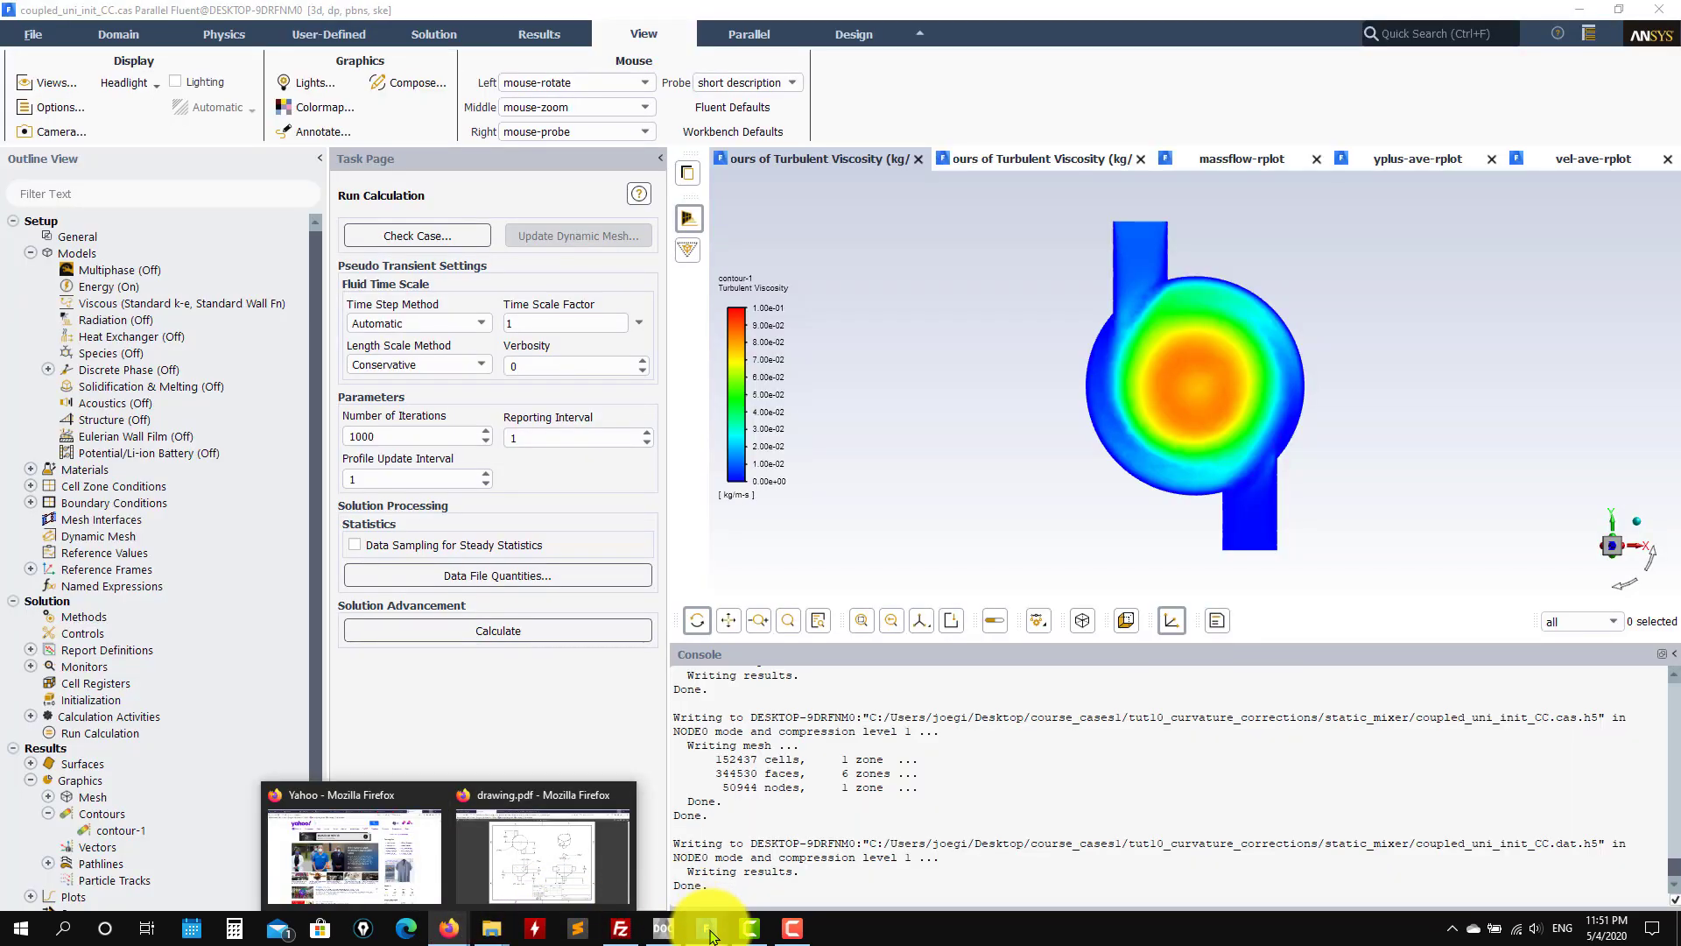
mouse_move(705, 929)
click(1070, 841)
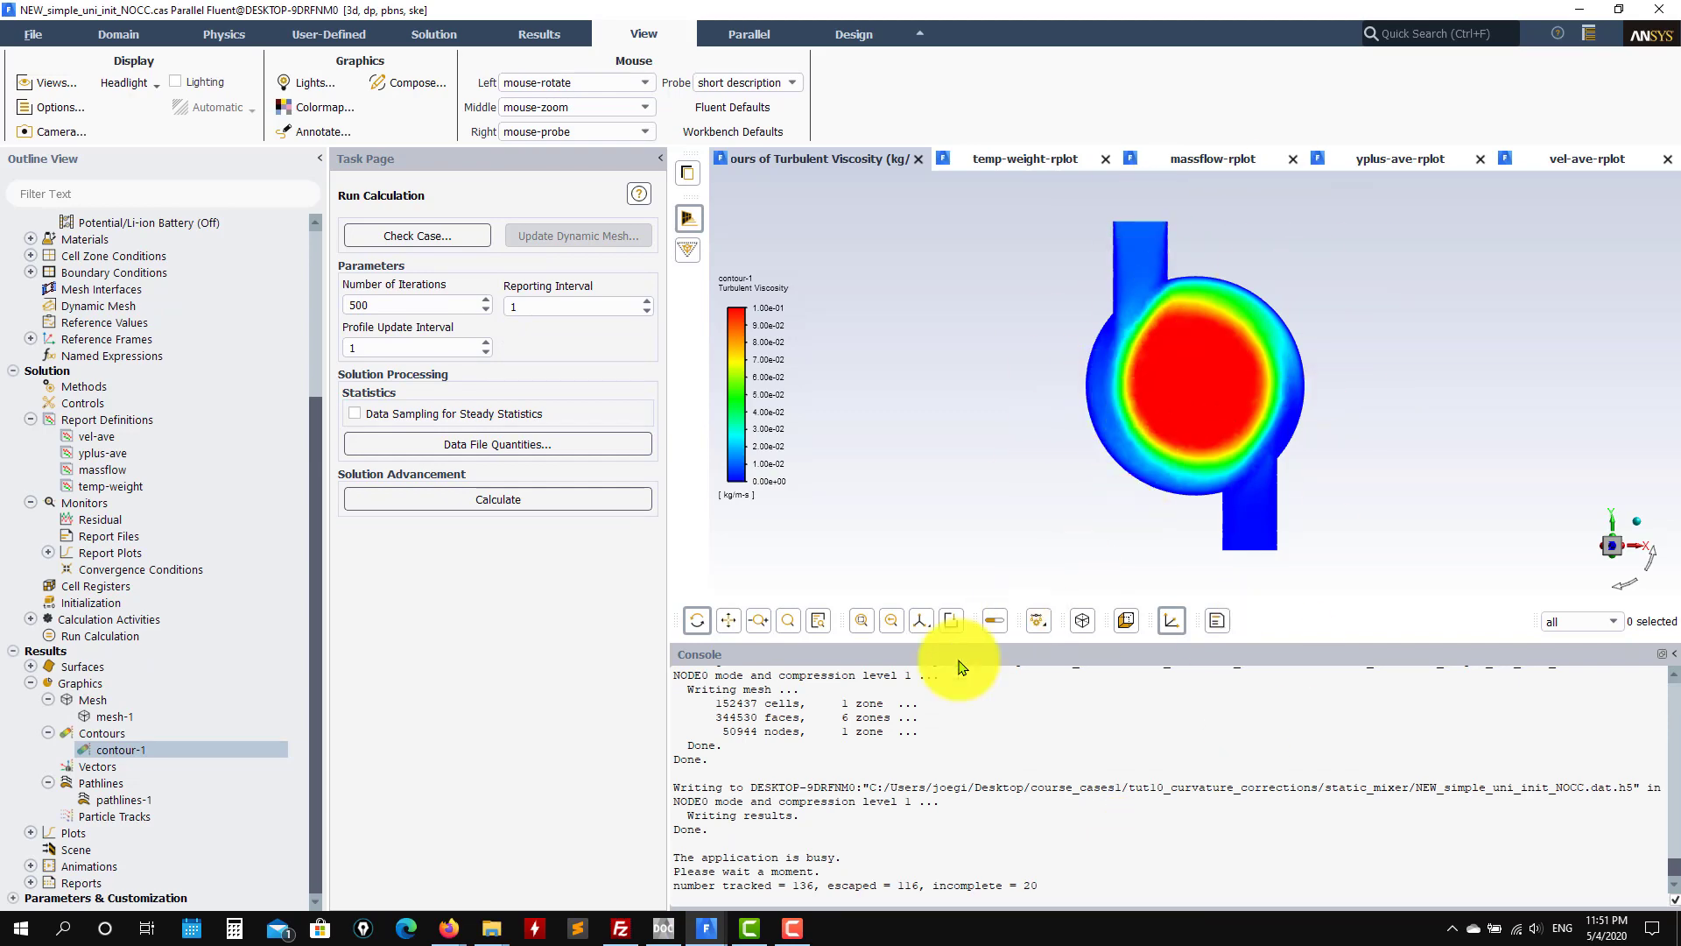
Step: View simple_nonuni_init_CC and simple_uni_init_CC, return to NEW_simple_uni_init_NOCC, and scroll its Outline View up
mouse_move(709, 933)
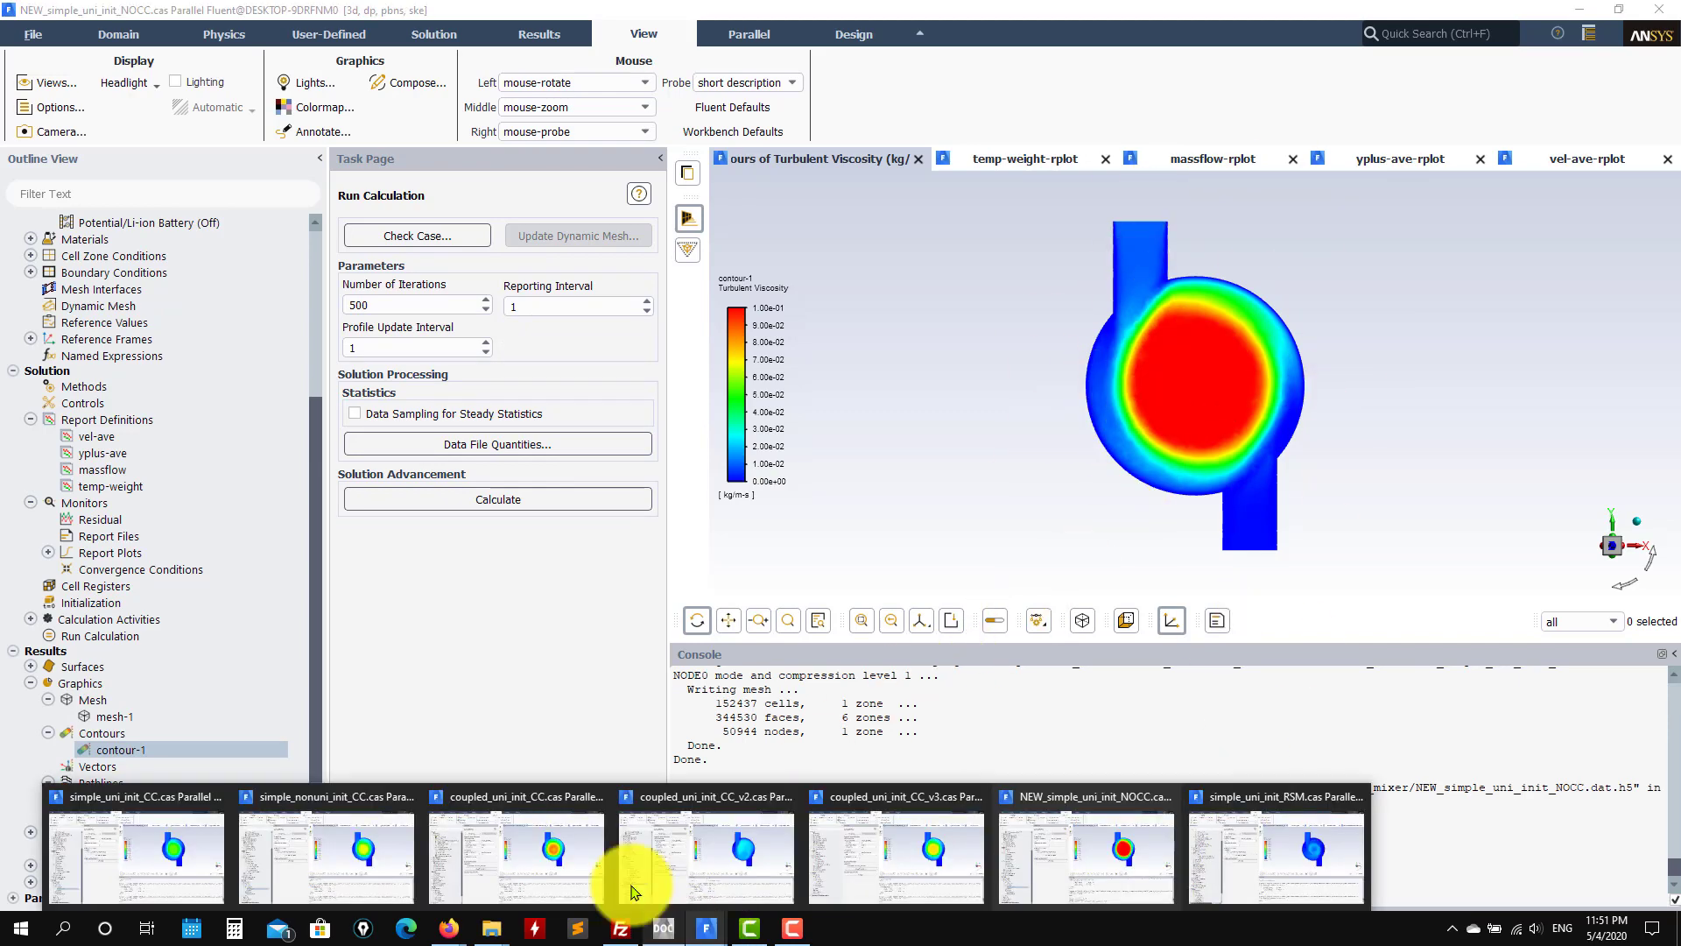
click(354, 851)
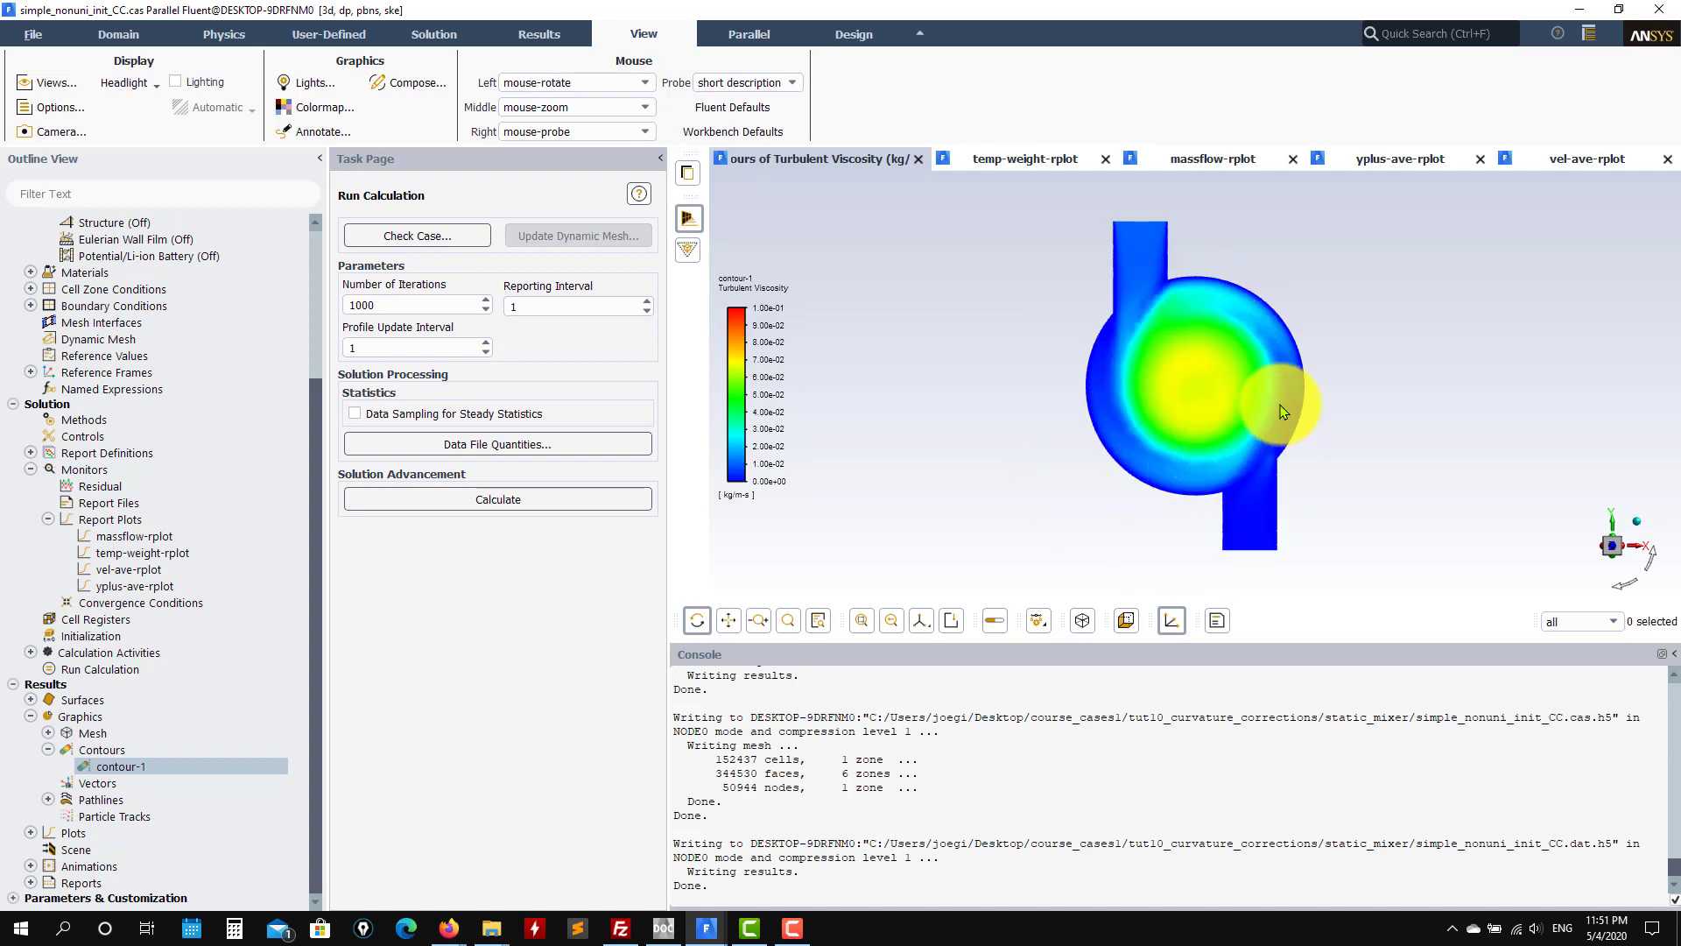
mouse_move(706, 927)
click(156, 873)
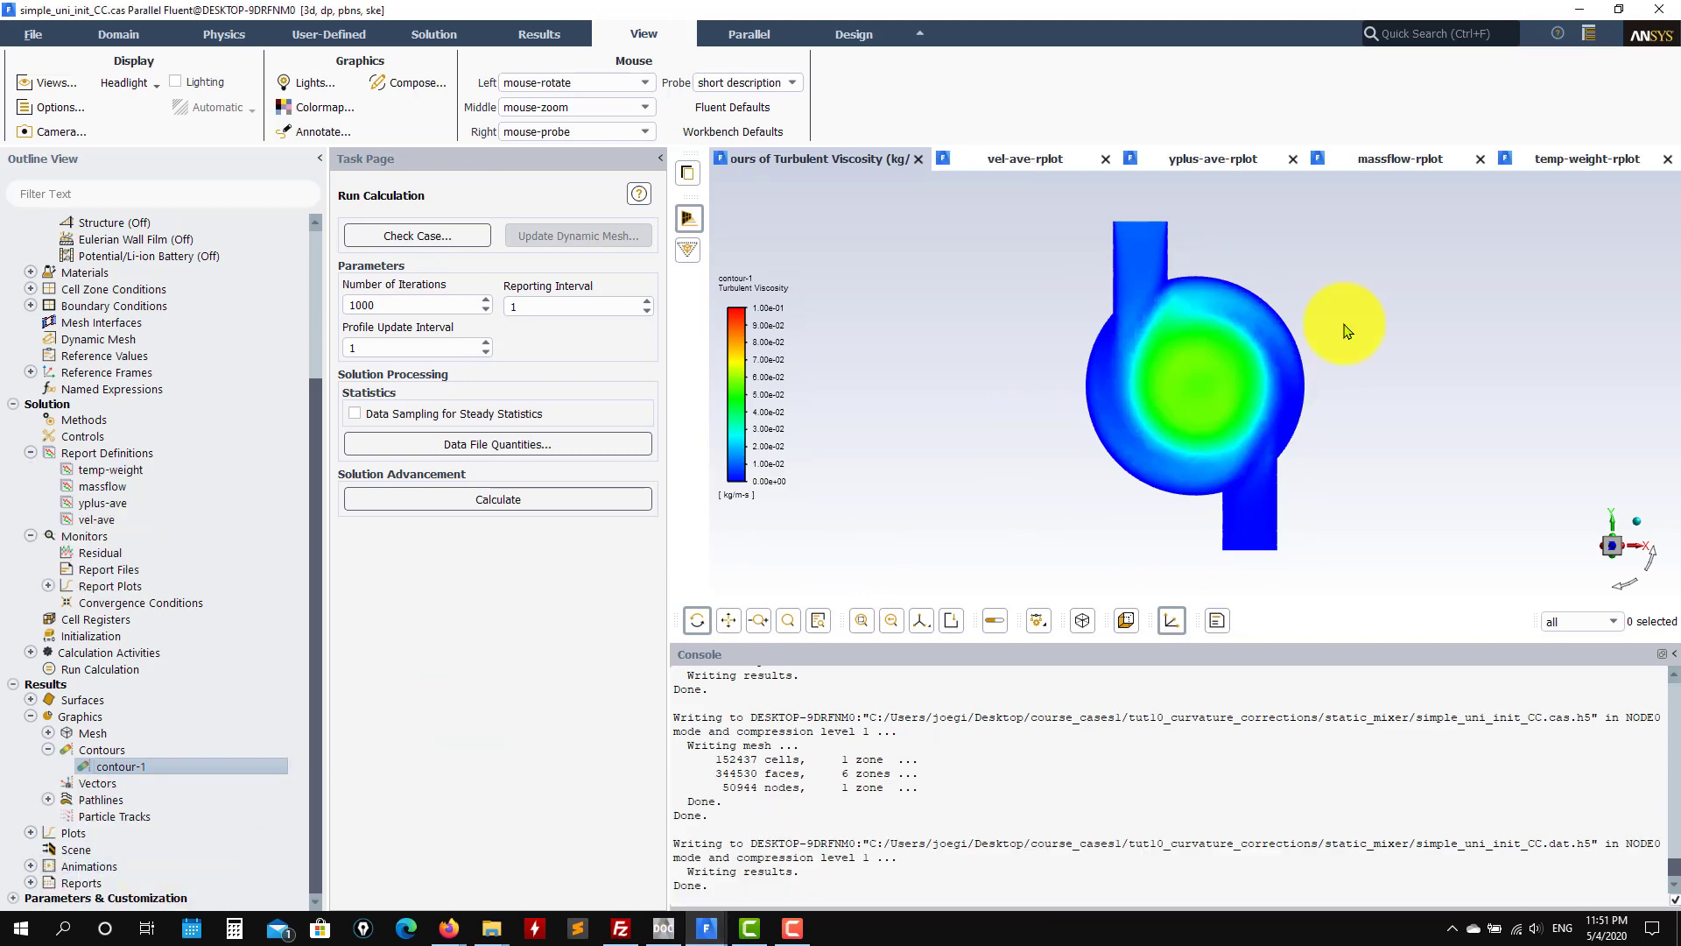
mouse_move(706, 927)
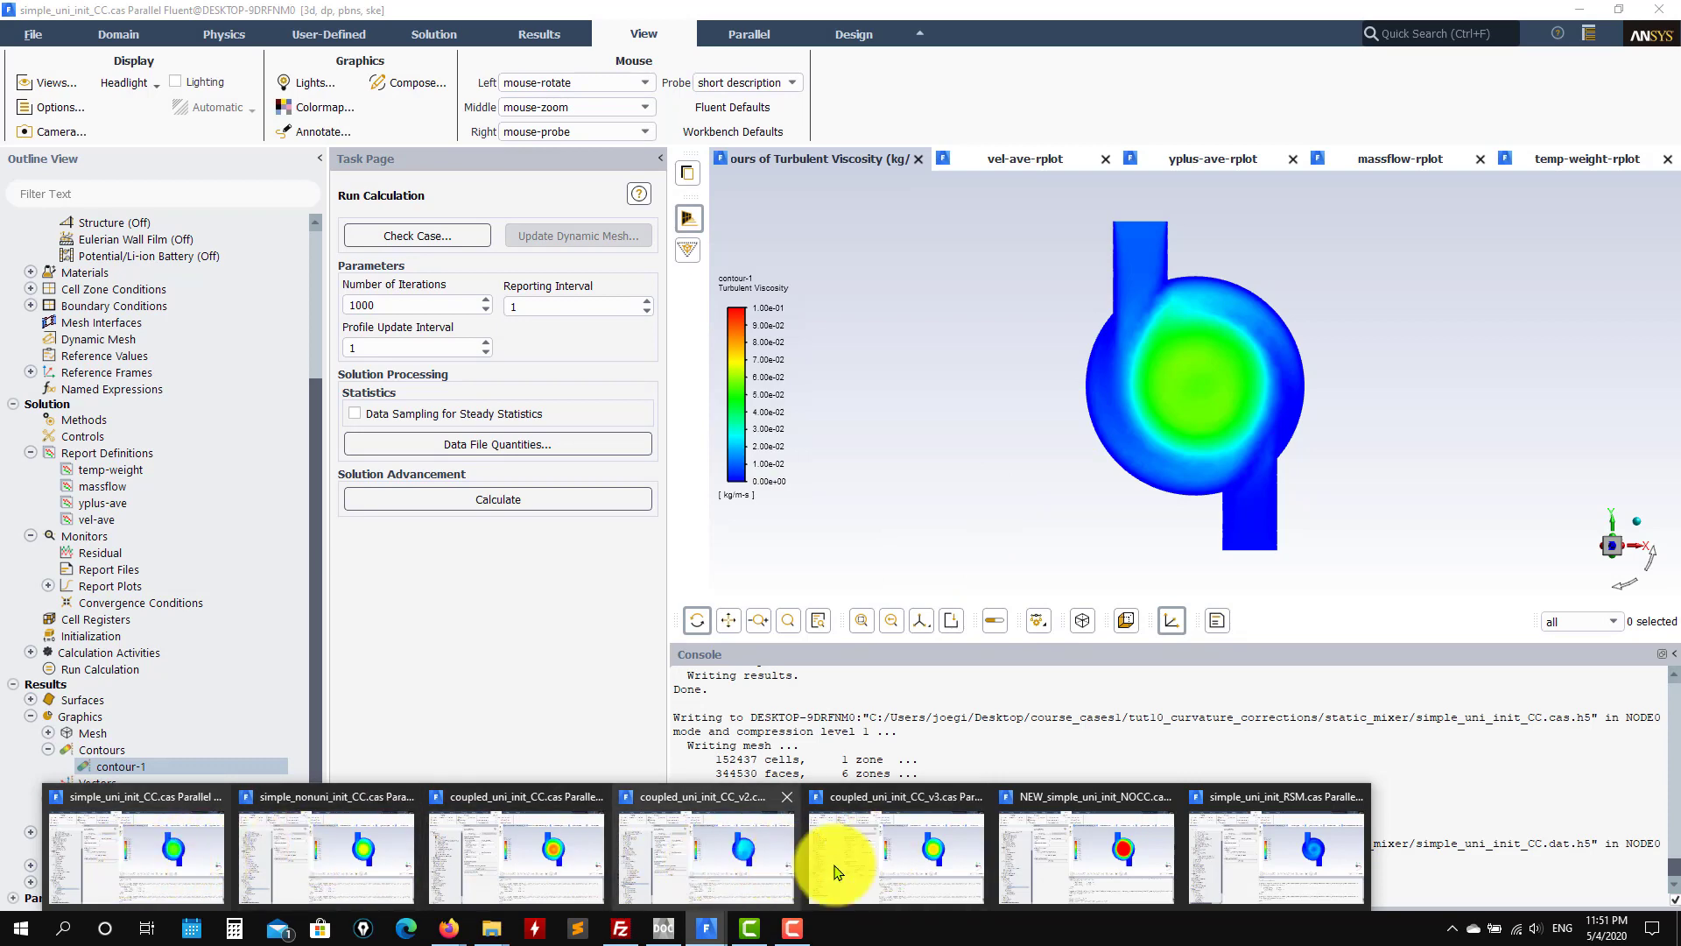
click(1110, 867)
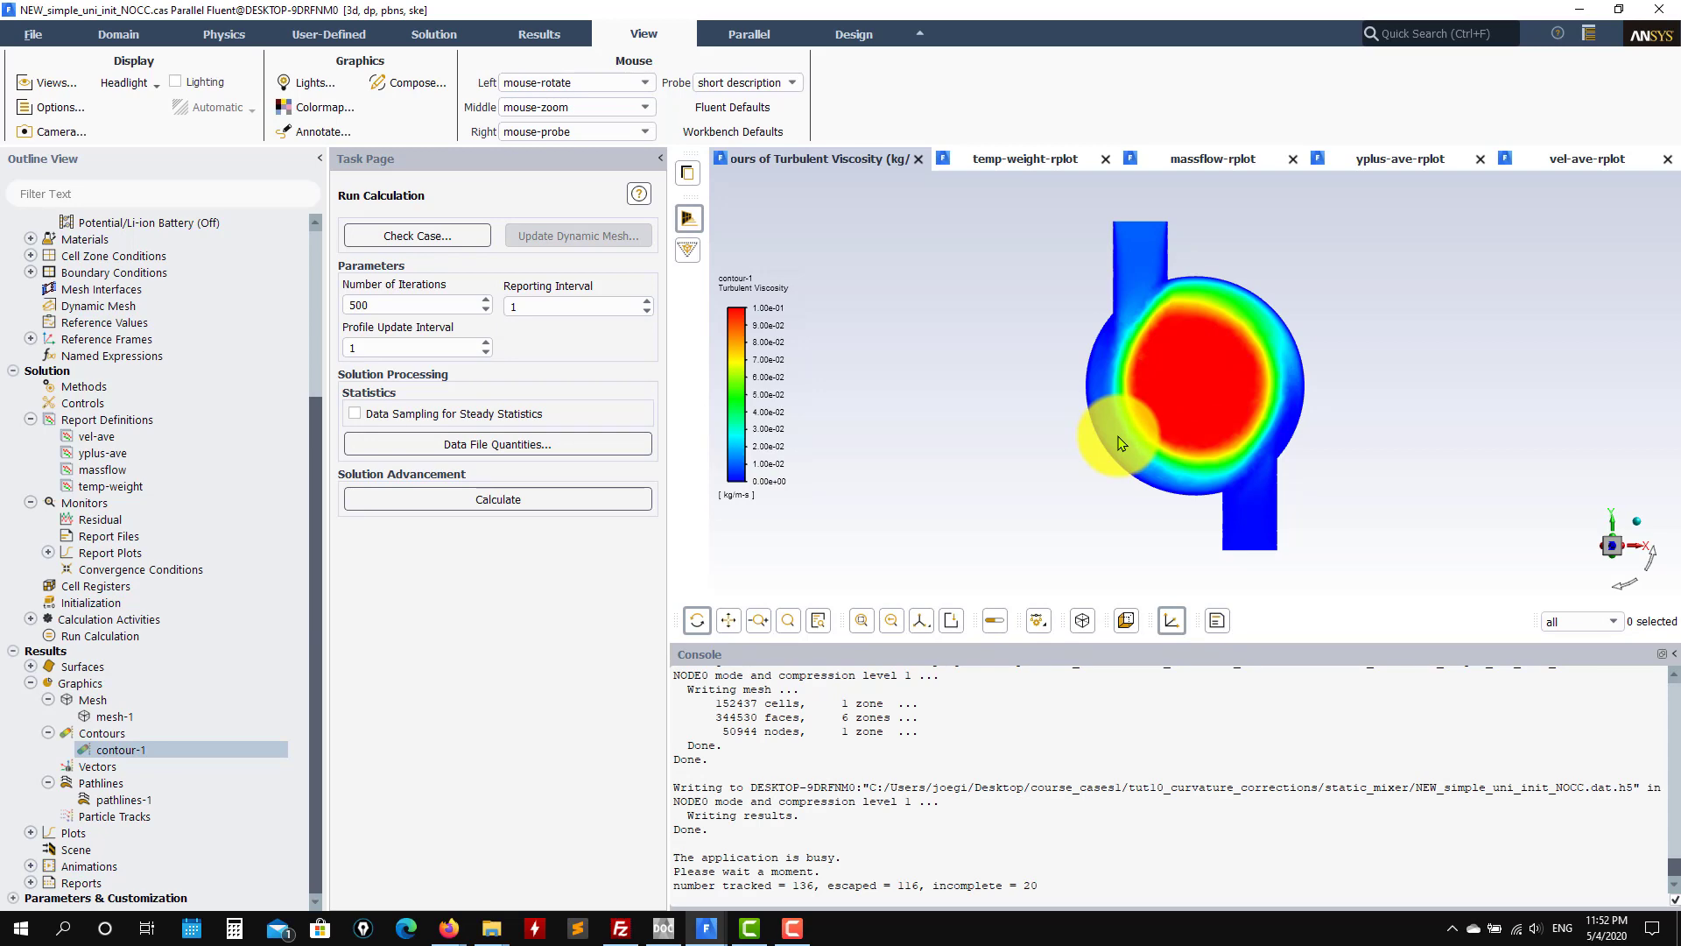
drag(307, 421, 312, 248)
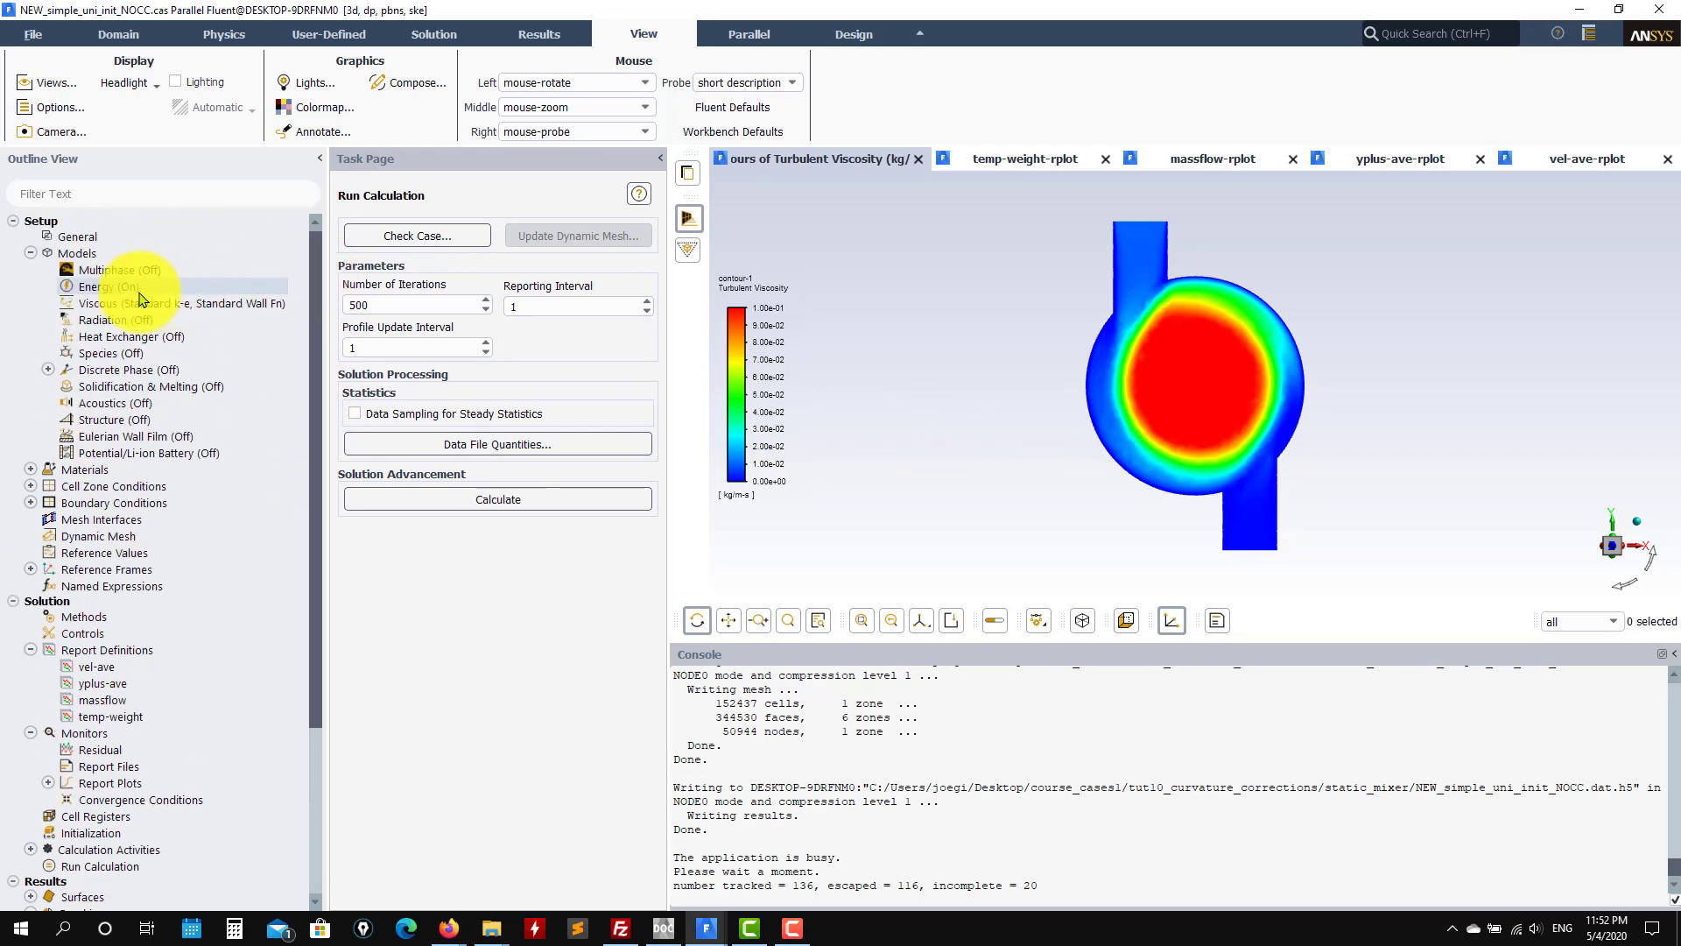
Step: Inspect the NOCC case's standard k-epsilon Viscous settings unchanged, then switch to simple_uni_init_CC
double_click(217, 307)
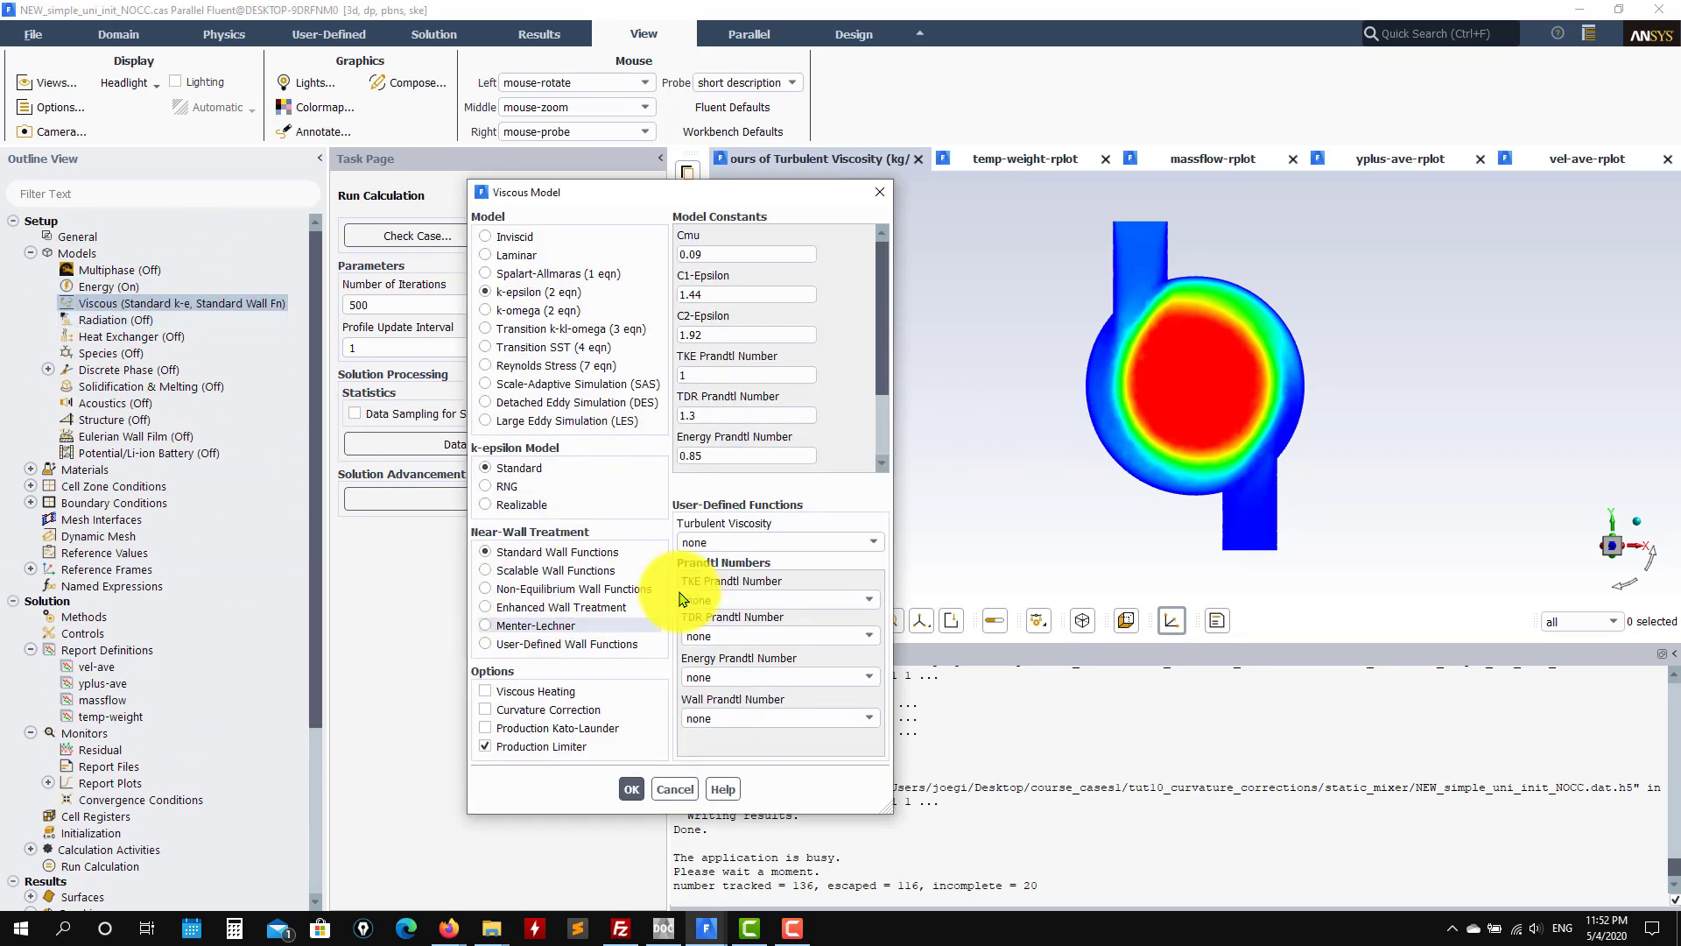
click(686, 788)
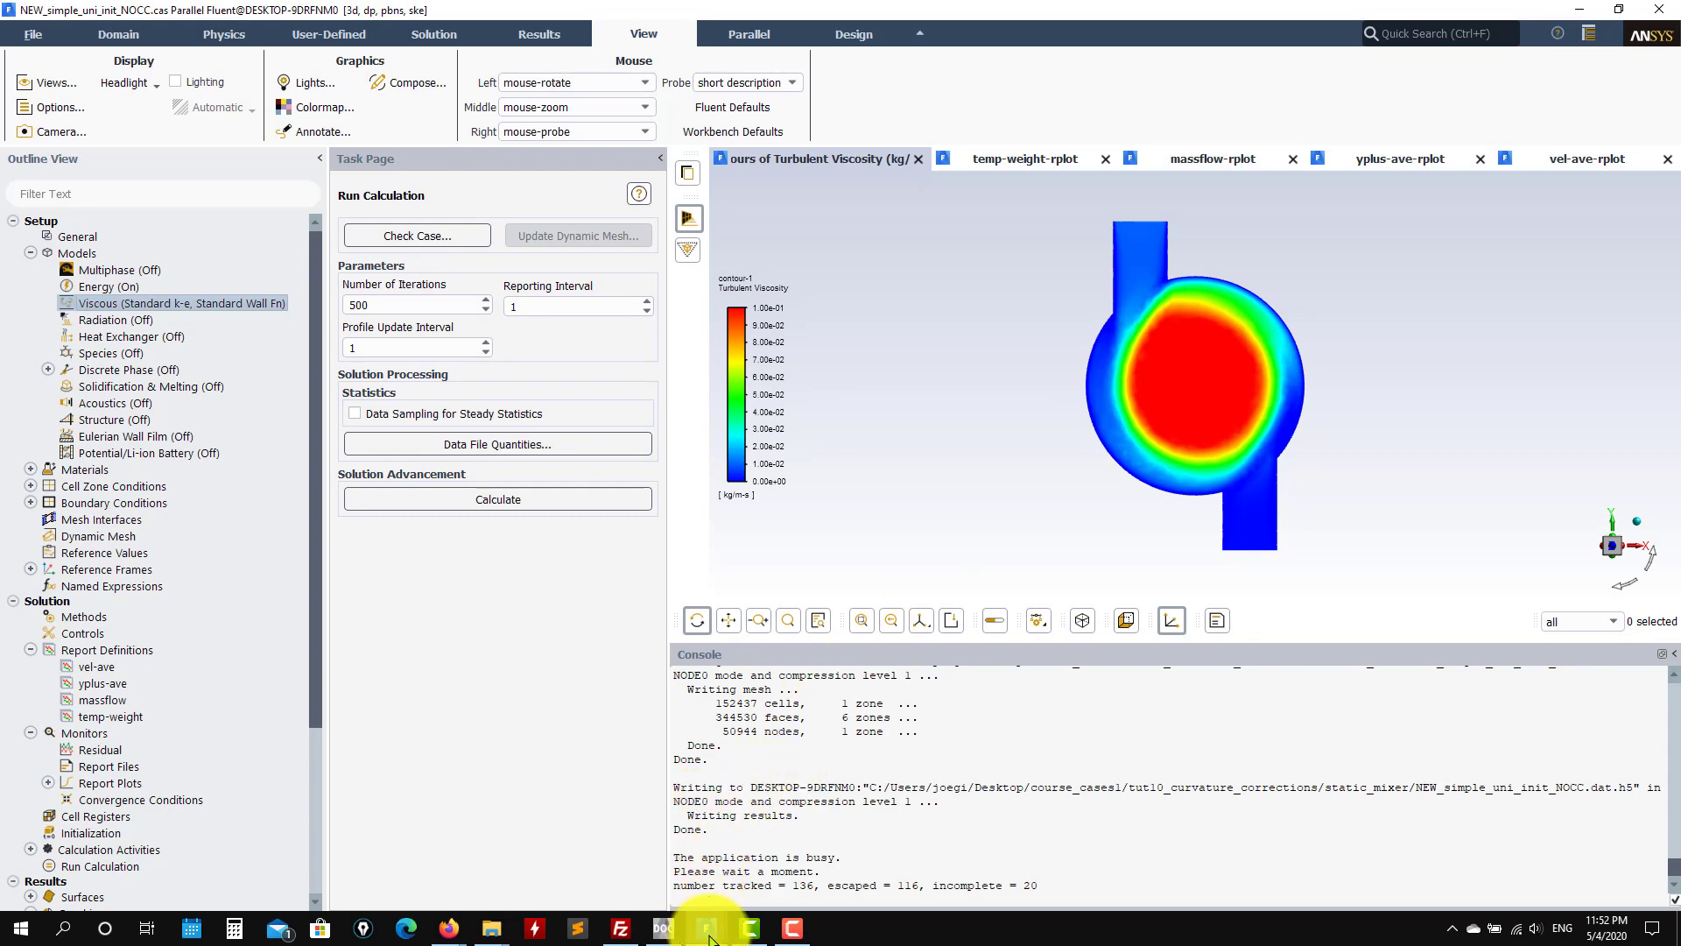
mouse_move(706, 927)
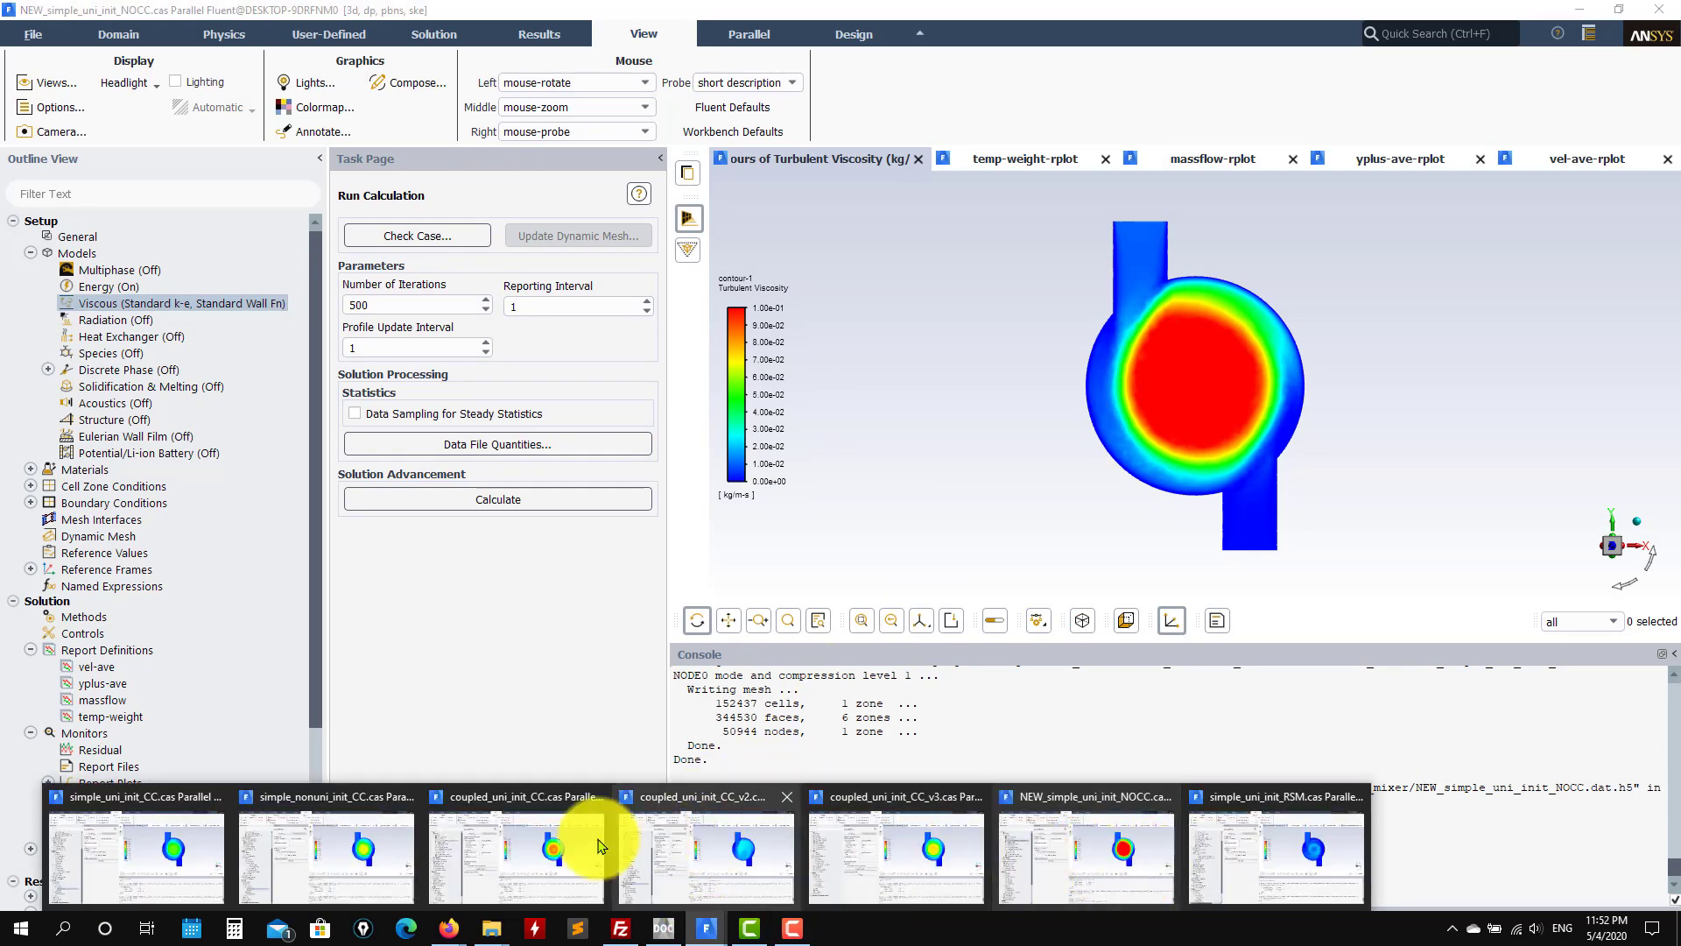
click(140, 841)
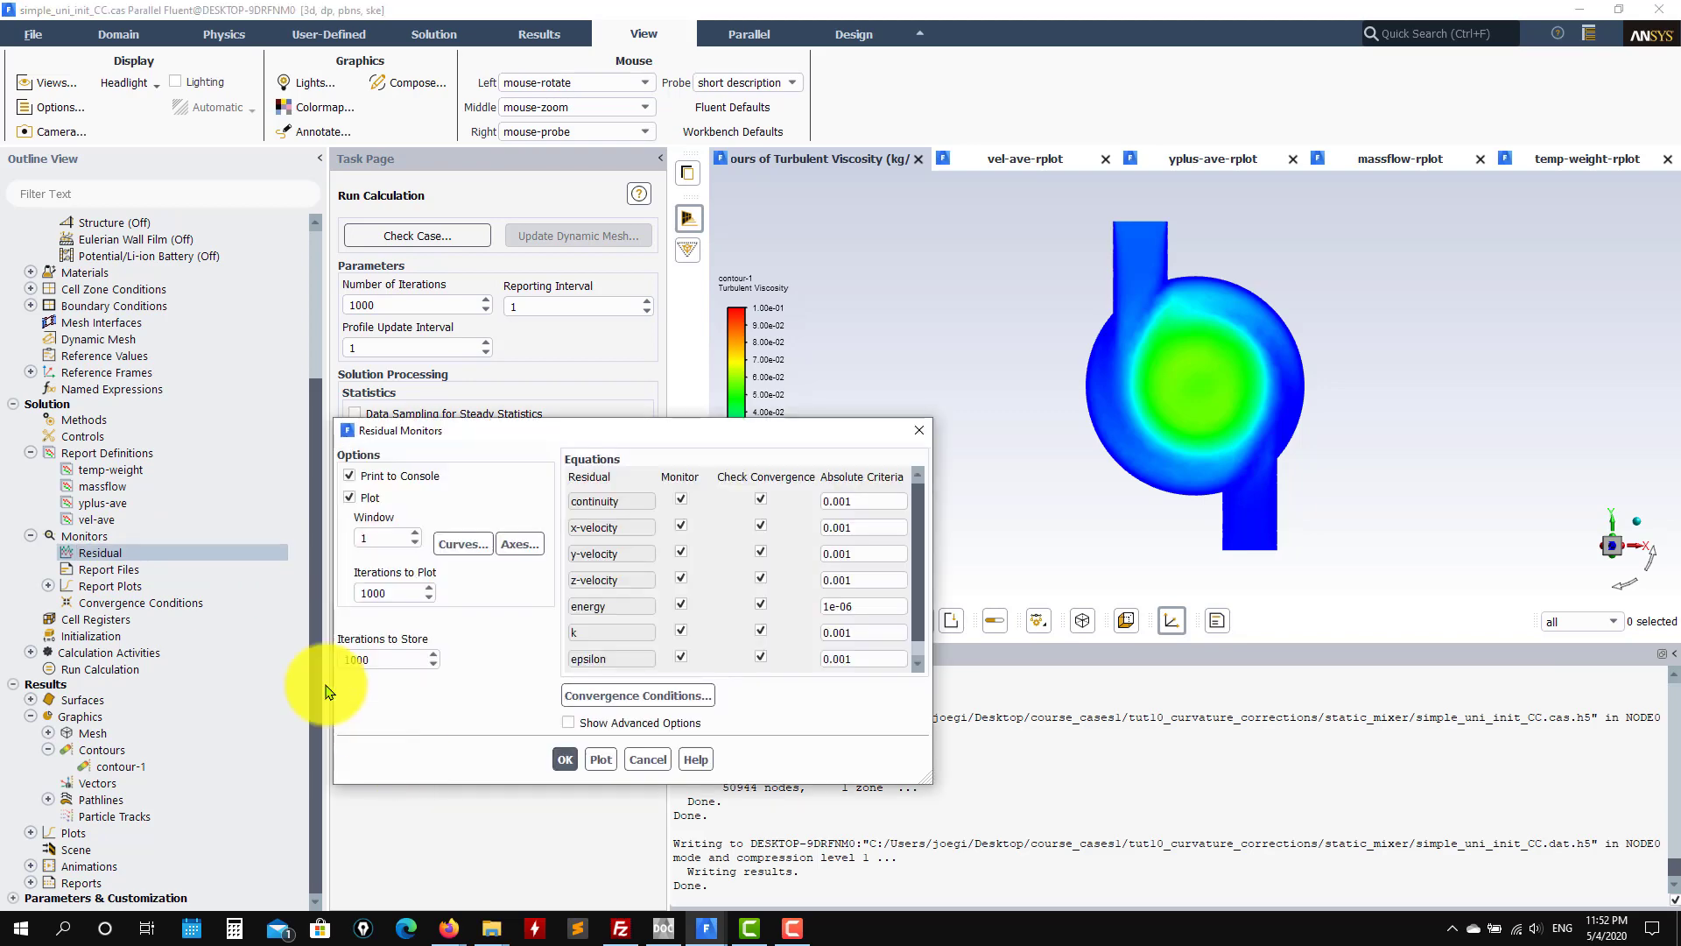
Step: Plot the scaled residuals for the simple_uni_init_CC and simple_nonuni_init_CC cases
click(599, 759)
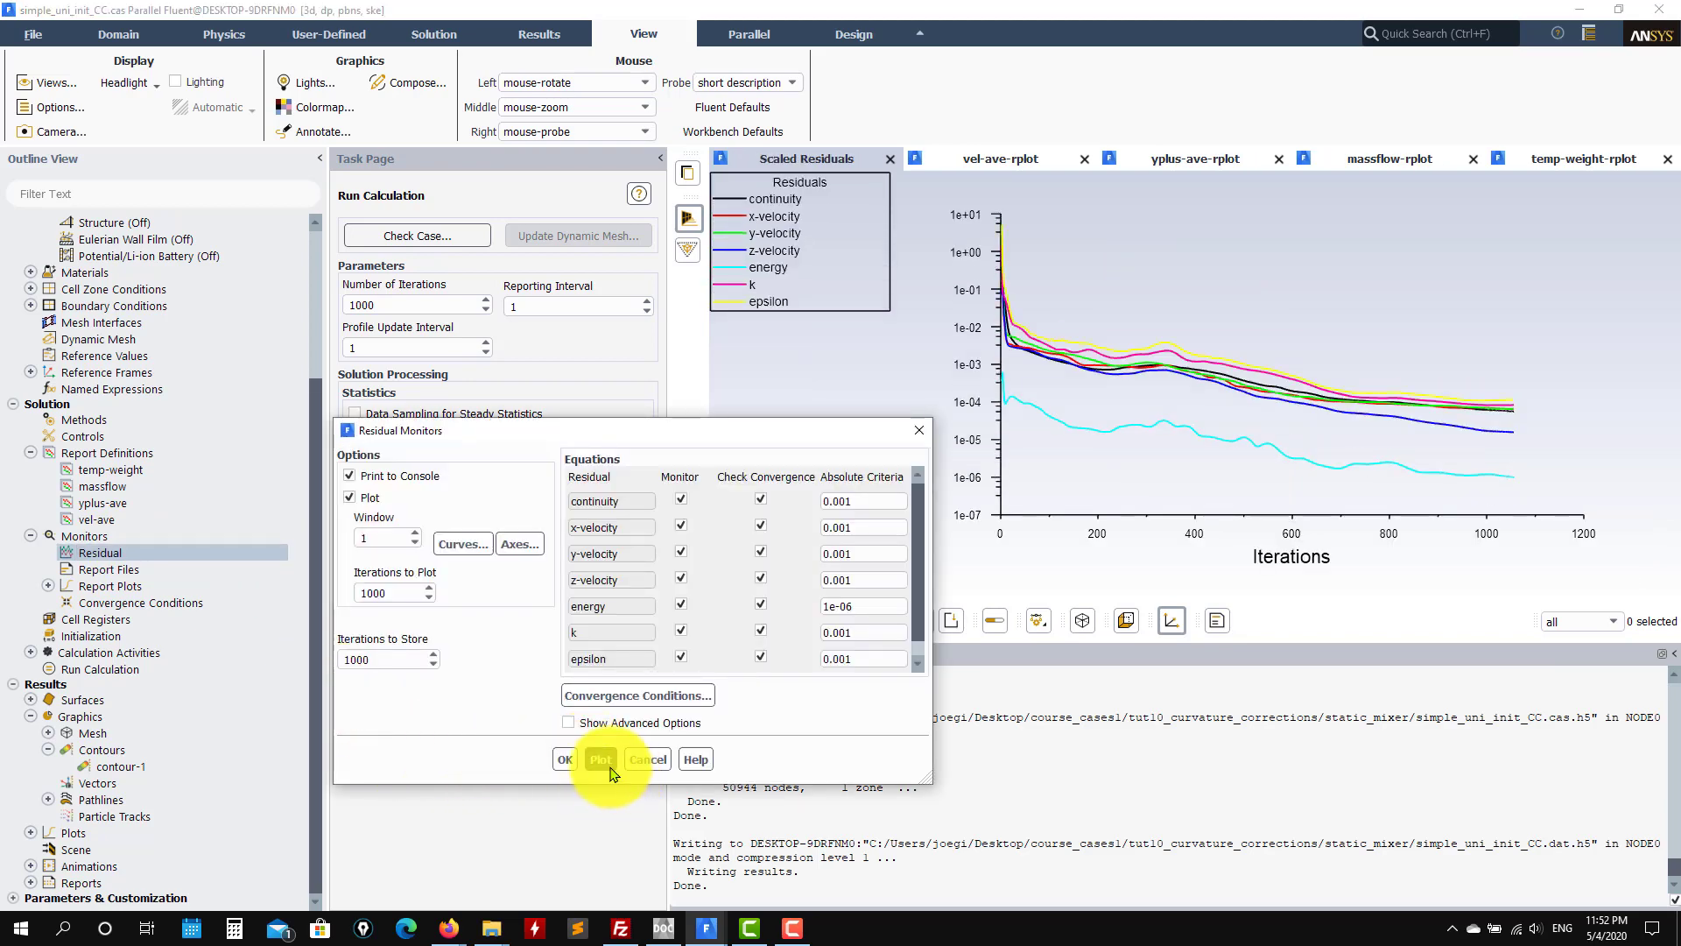
click(565, 759)
mouse_move(705, 930)
click(330, 850)
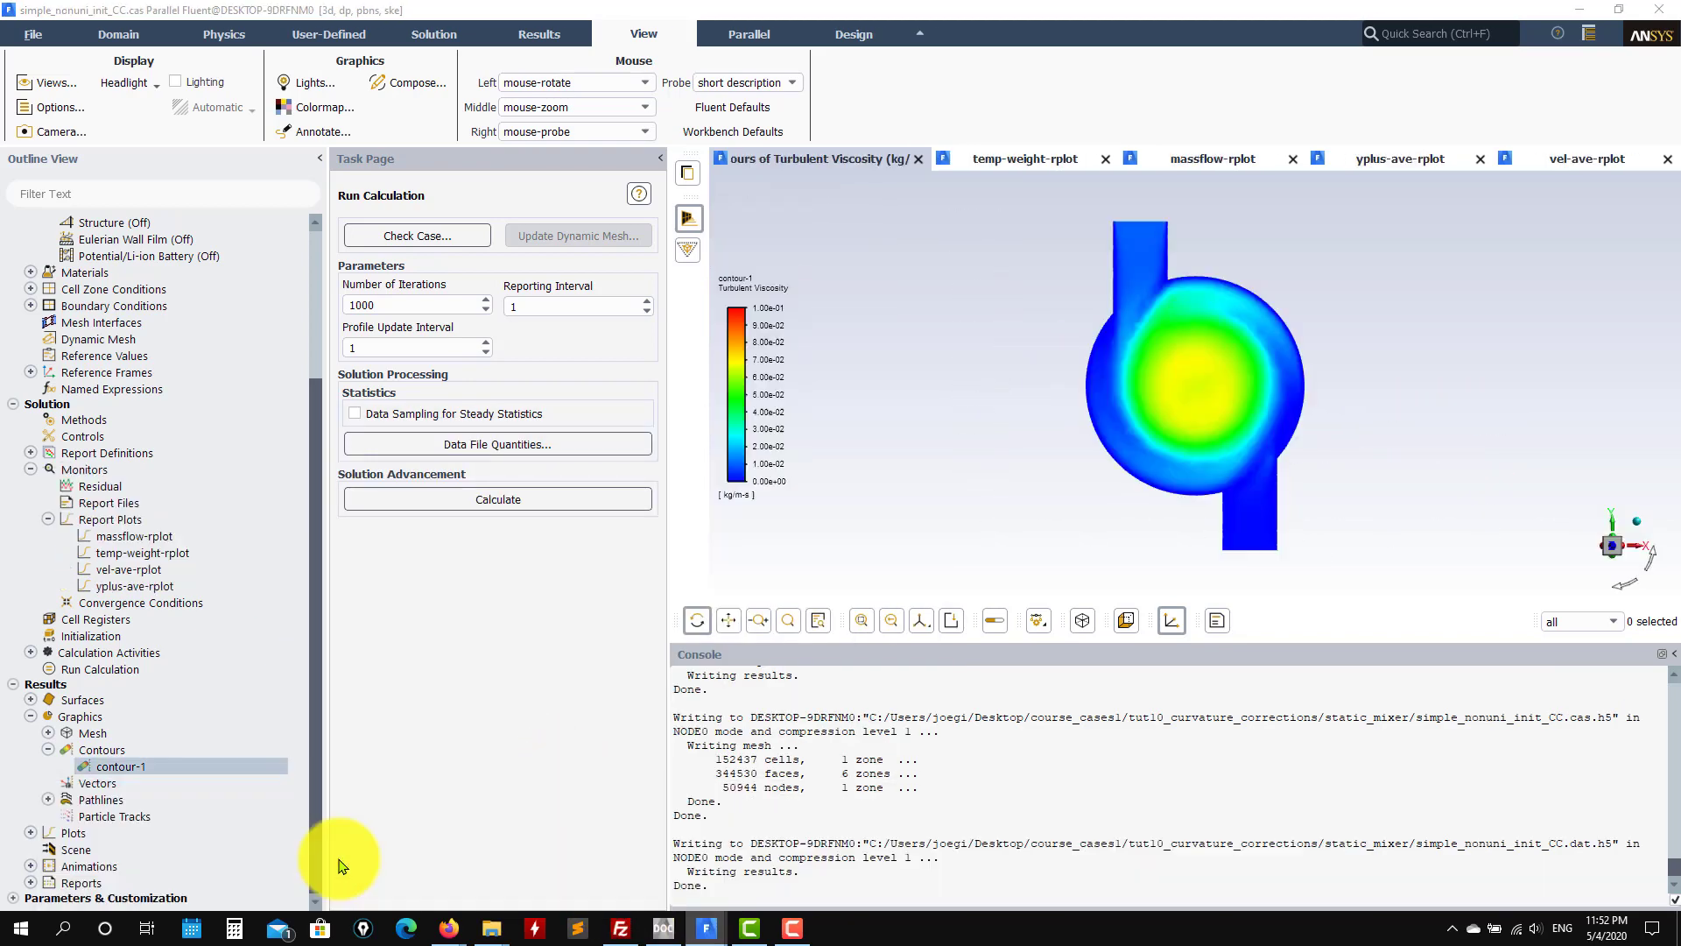
double_click(100, 486)
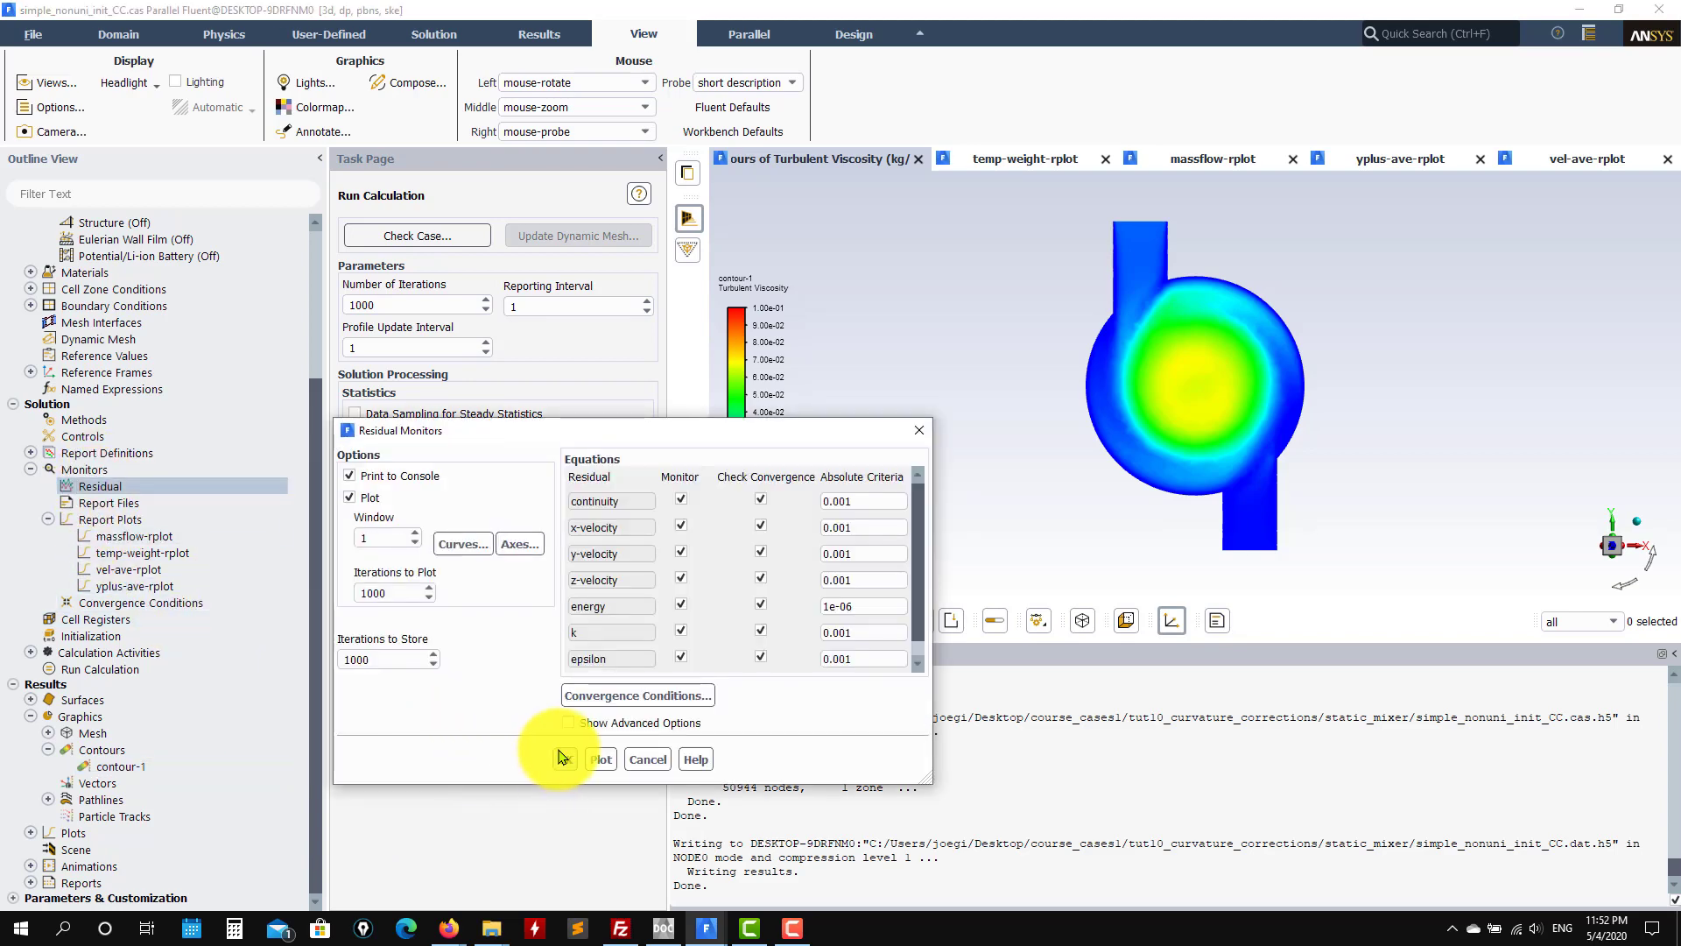
click(592, 759)
click(564, 760)
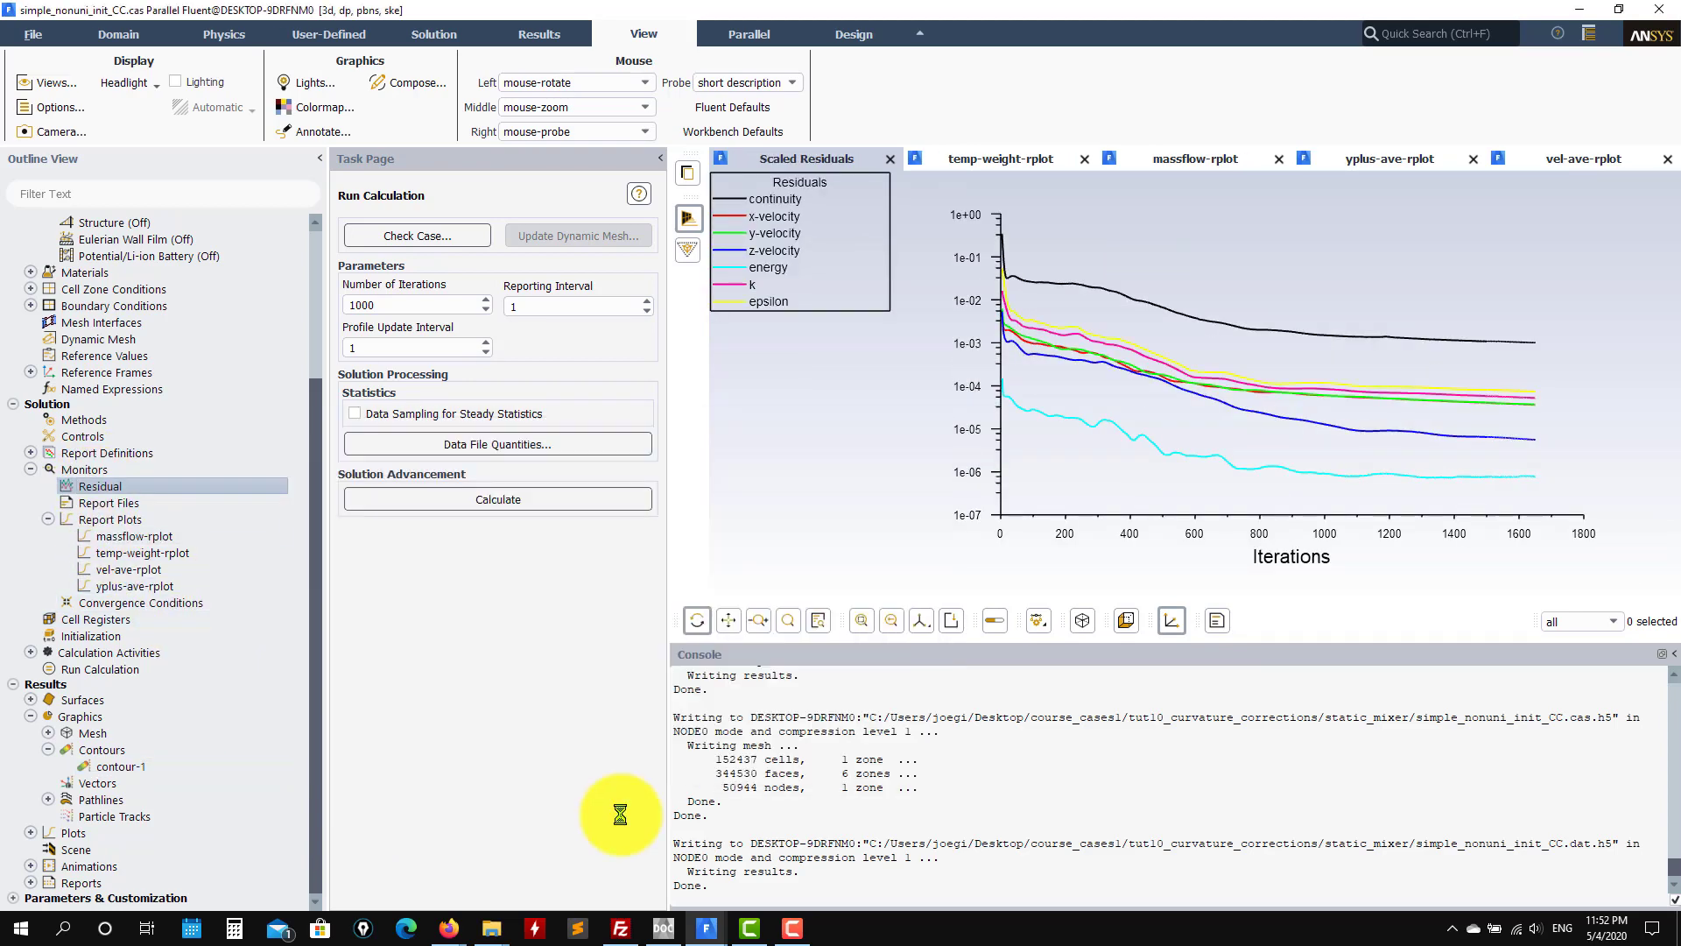
Step: In the coupled_uni_init_CC case, expand Monitors and plot its Residual scaled residuals
mouse_move(712, 937)
click(645, 721)
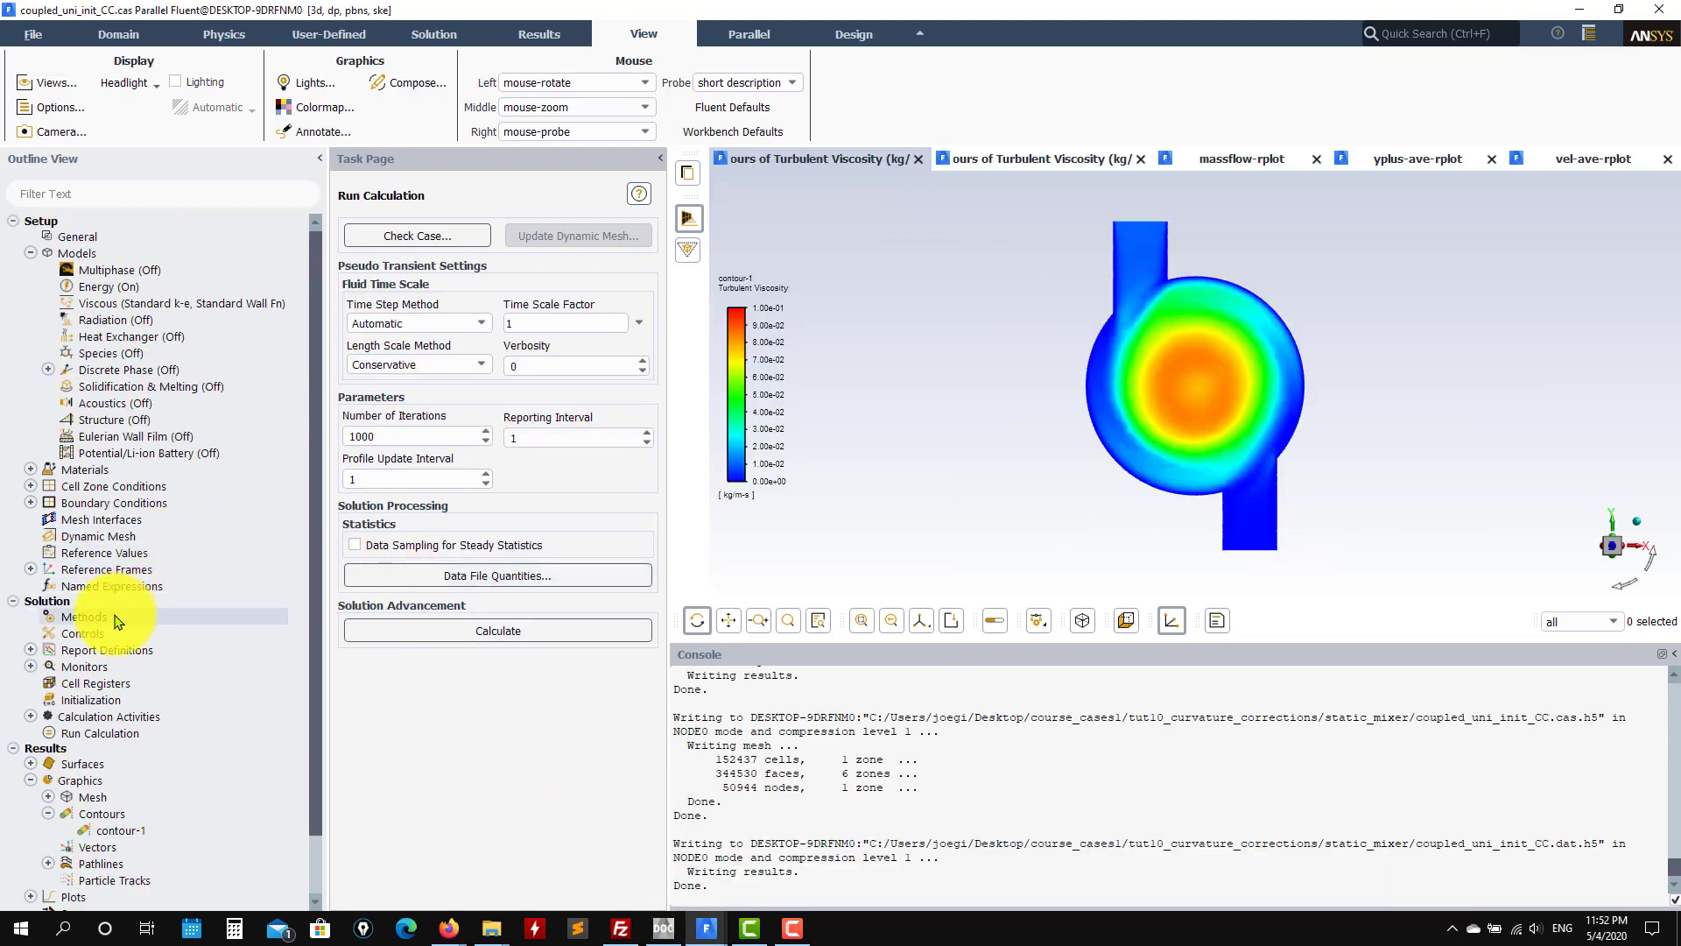
click(30, 650)
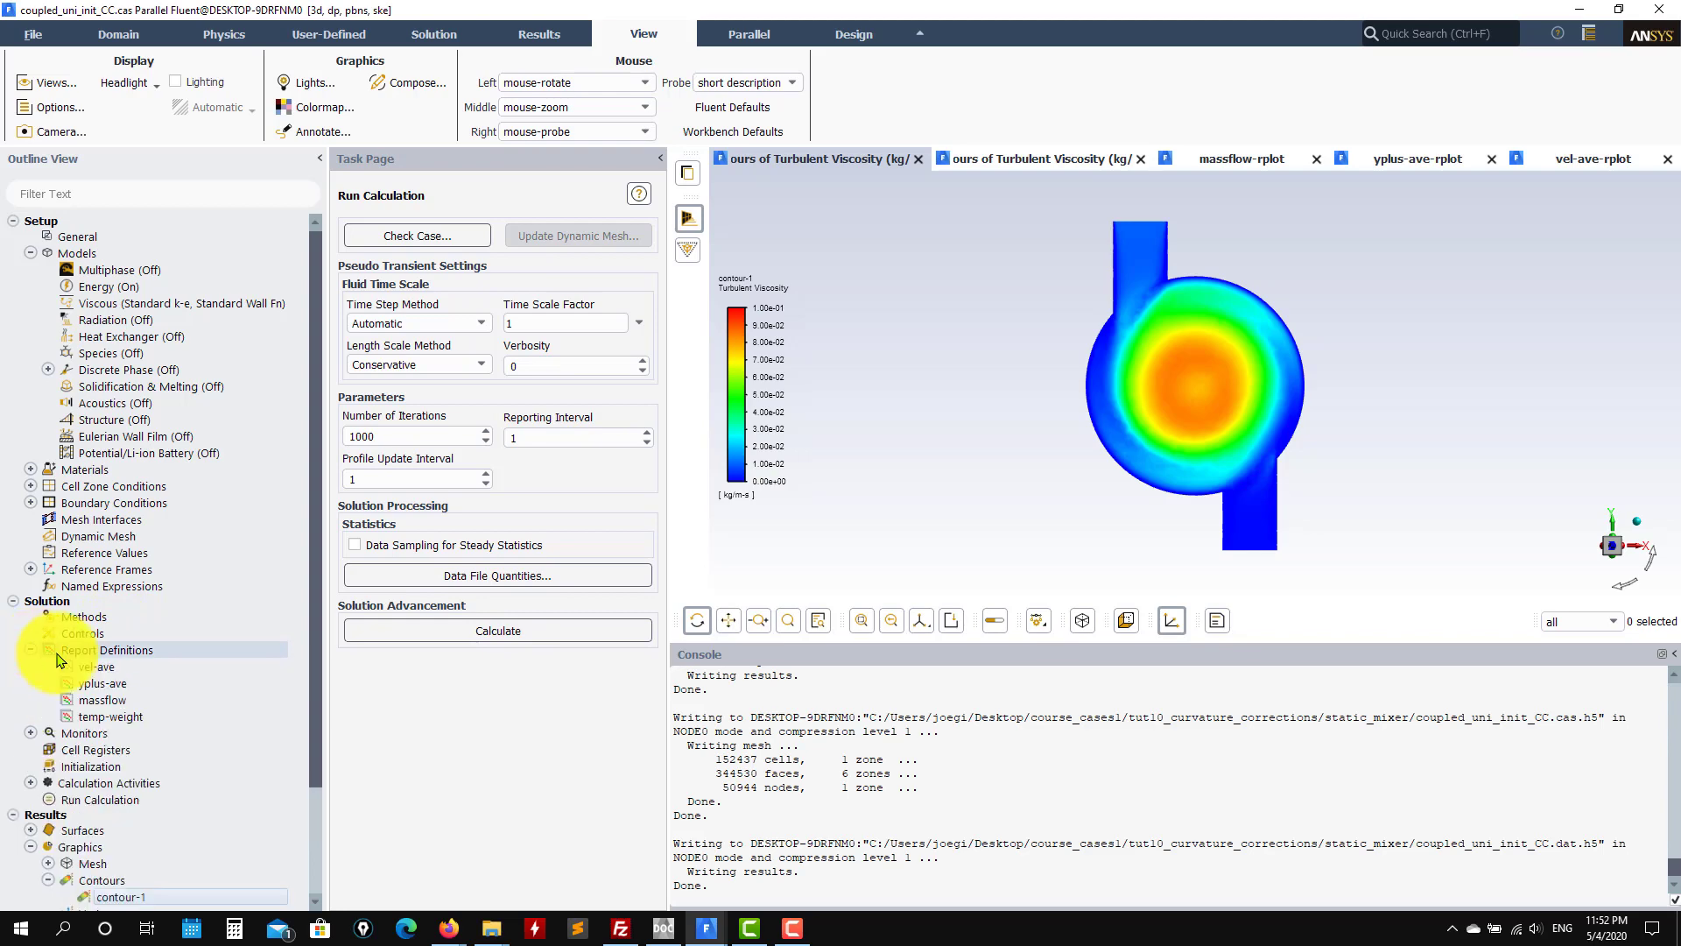
click(104, 668)
click(31, 733)
double_click(88, 750)
click(565, 760)
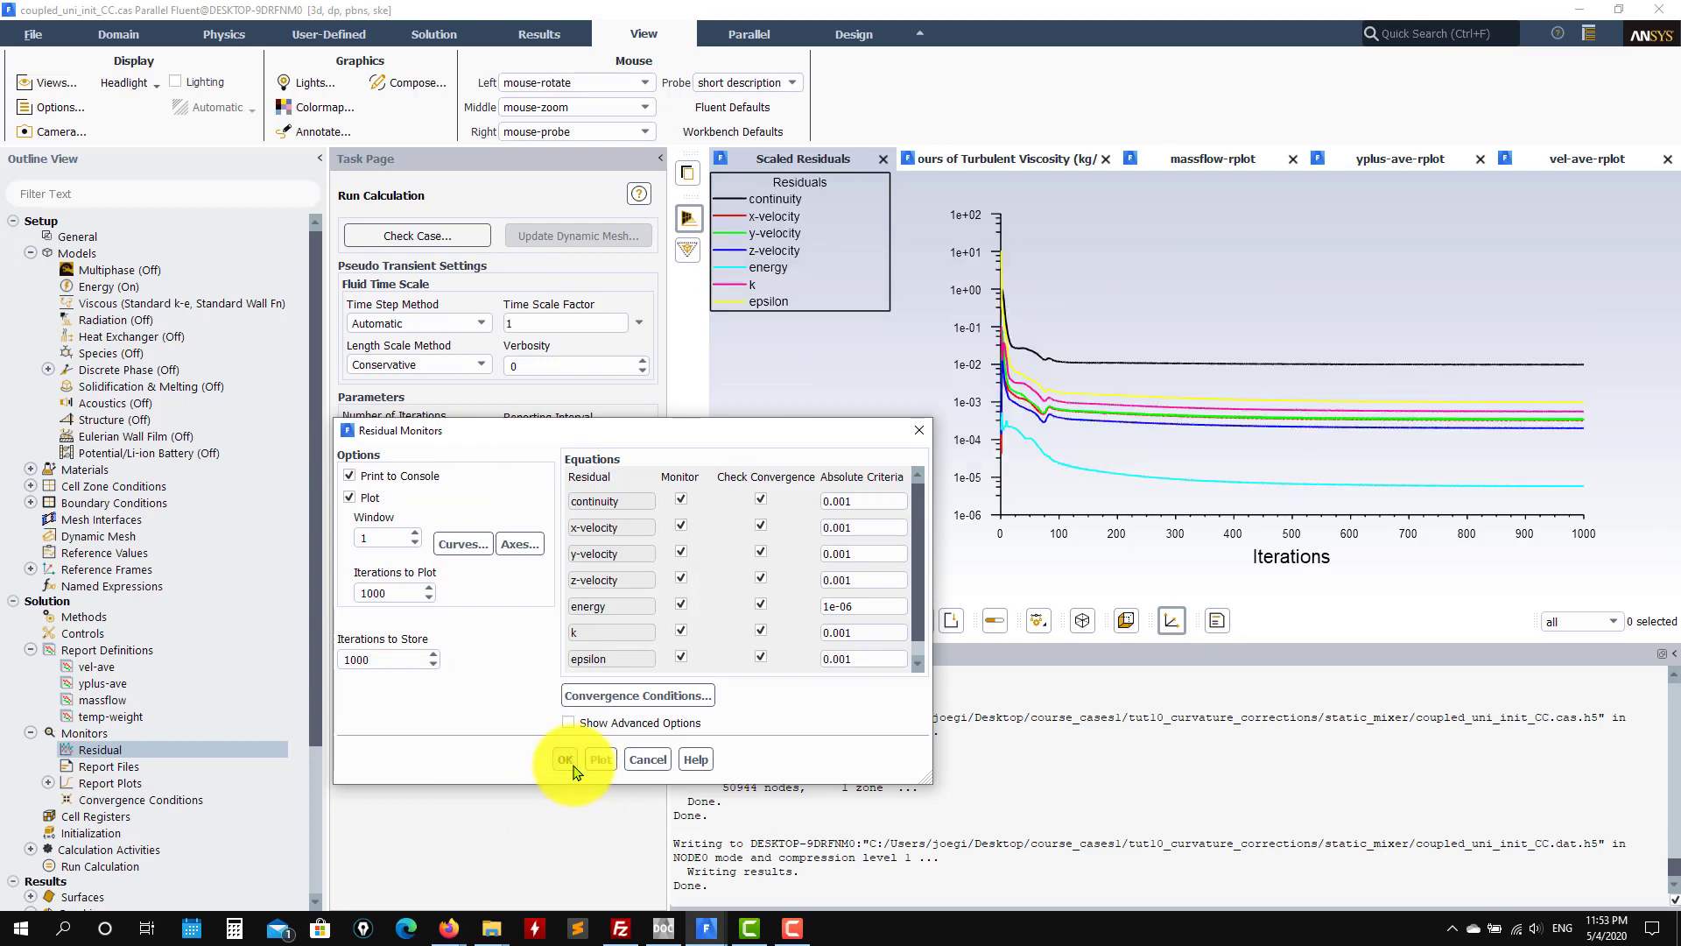
Step: Plot the scaled residuals for the coupled_uni_init_CC_v2 and coupled_uni_init_CC_v3 cases
mouse_move(706, 927)
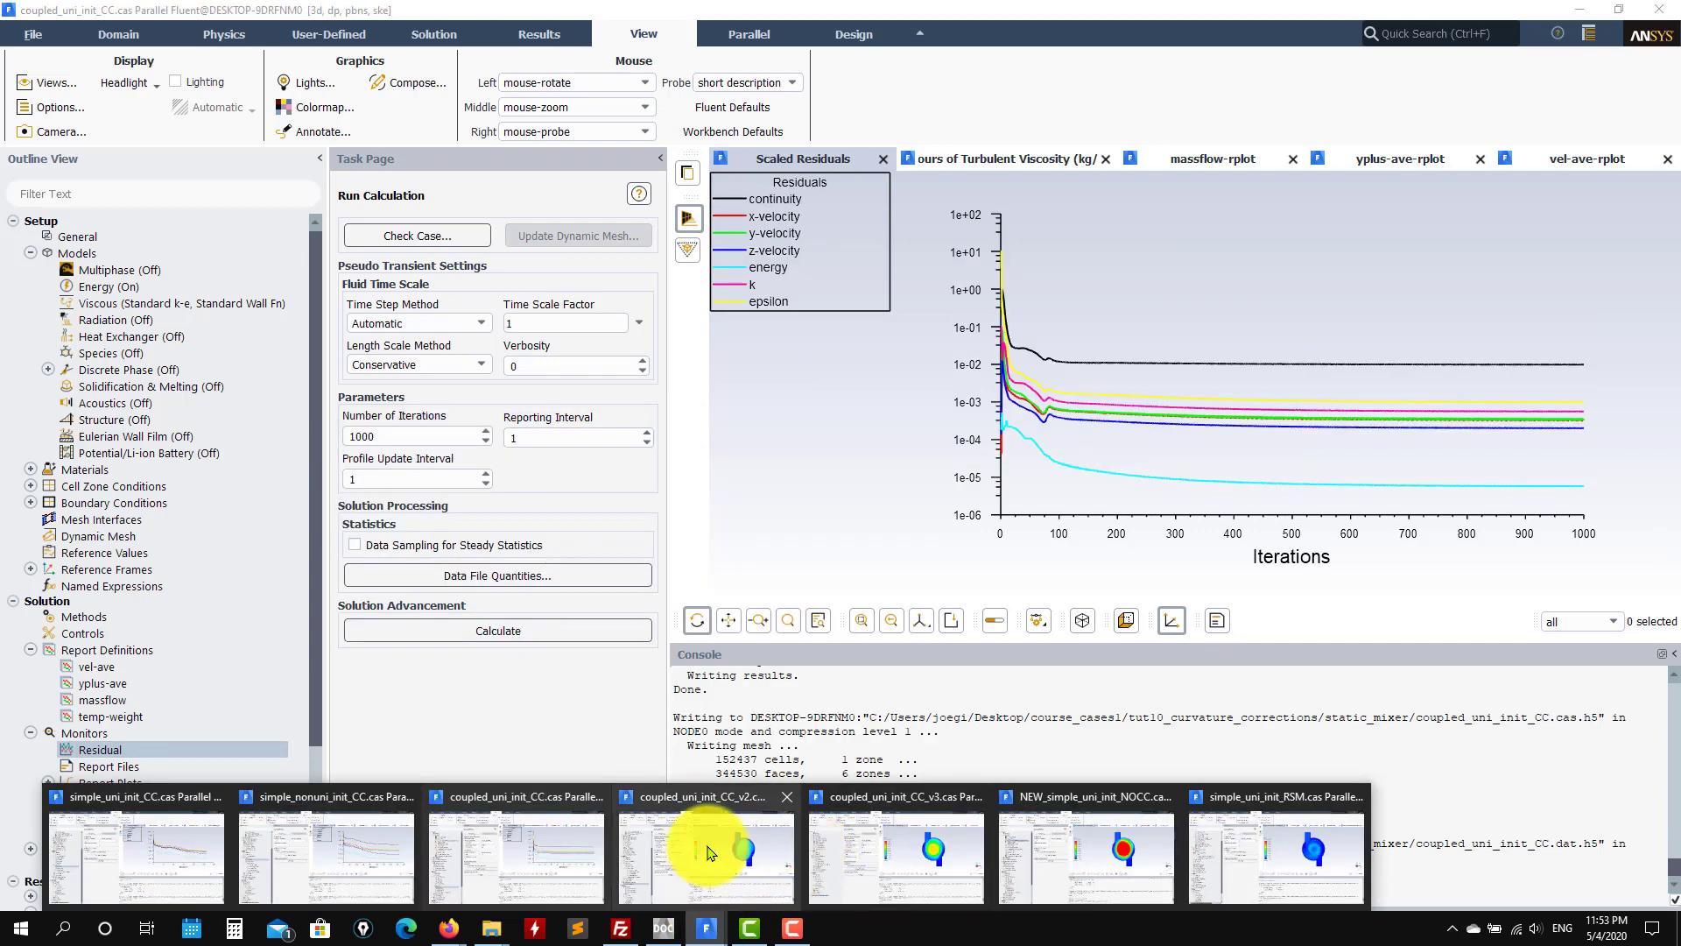
click(701, 848)
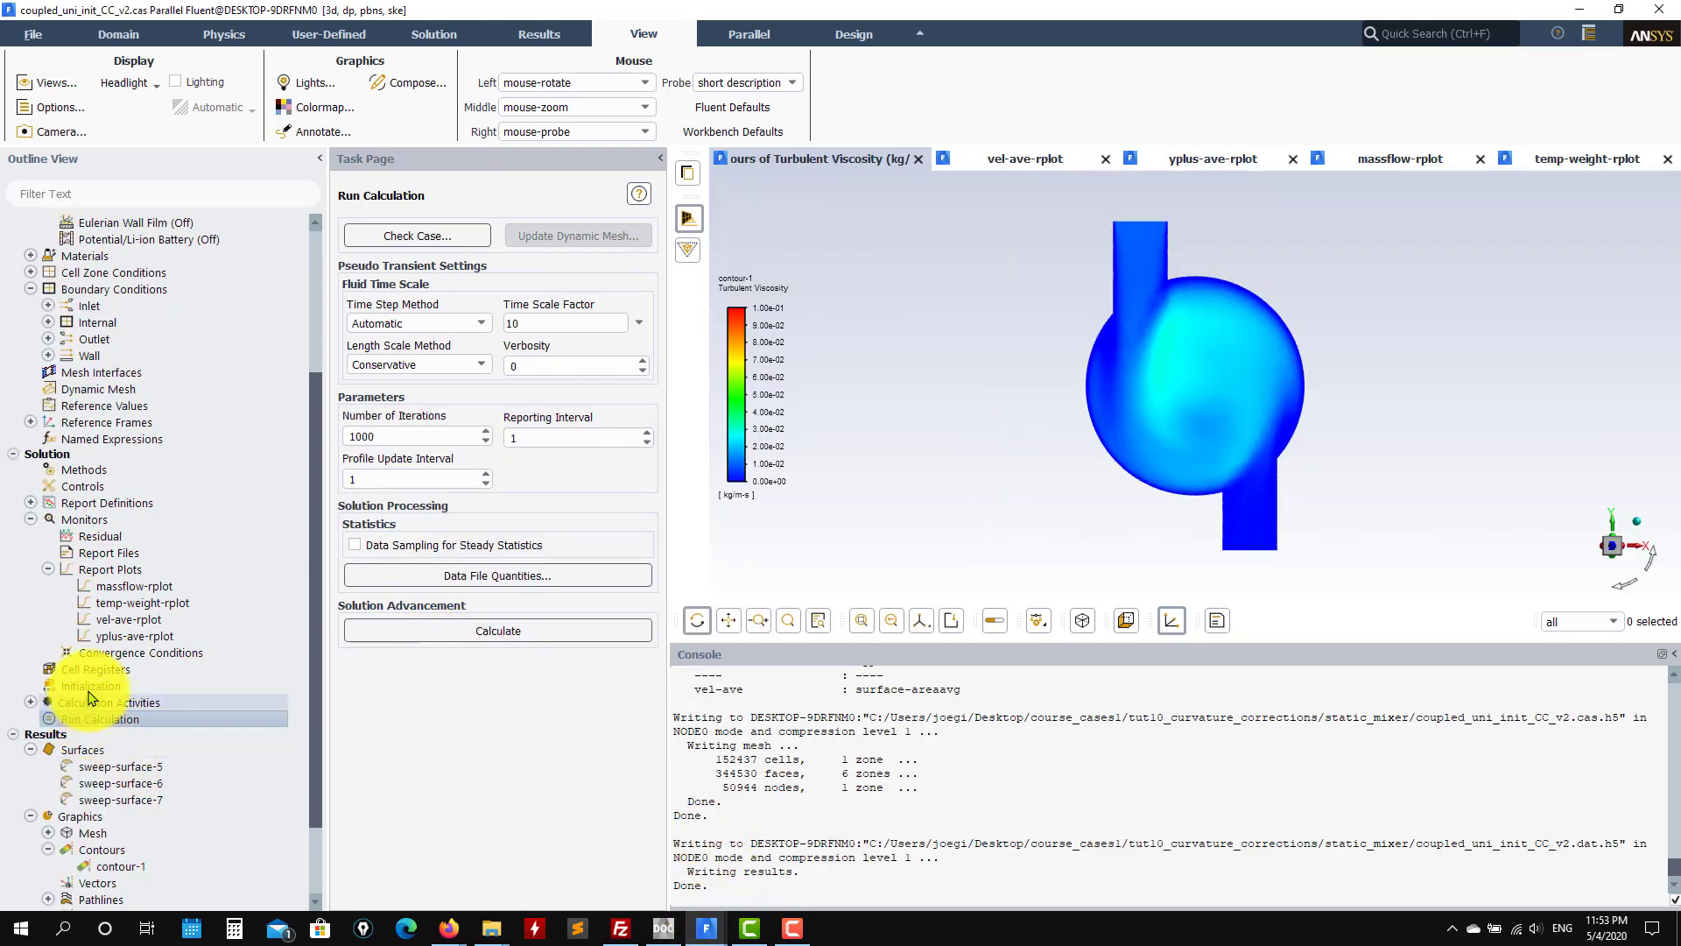
double_click(88, 537)
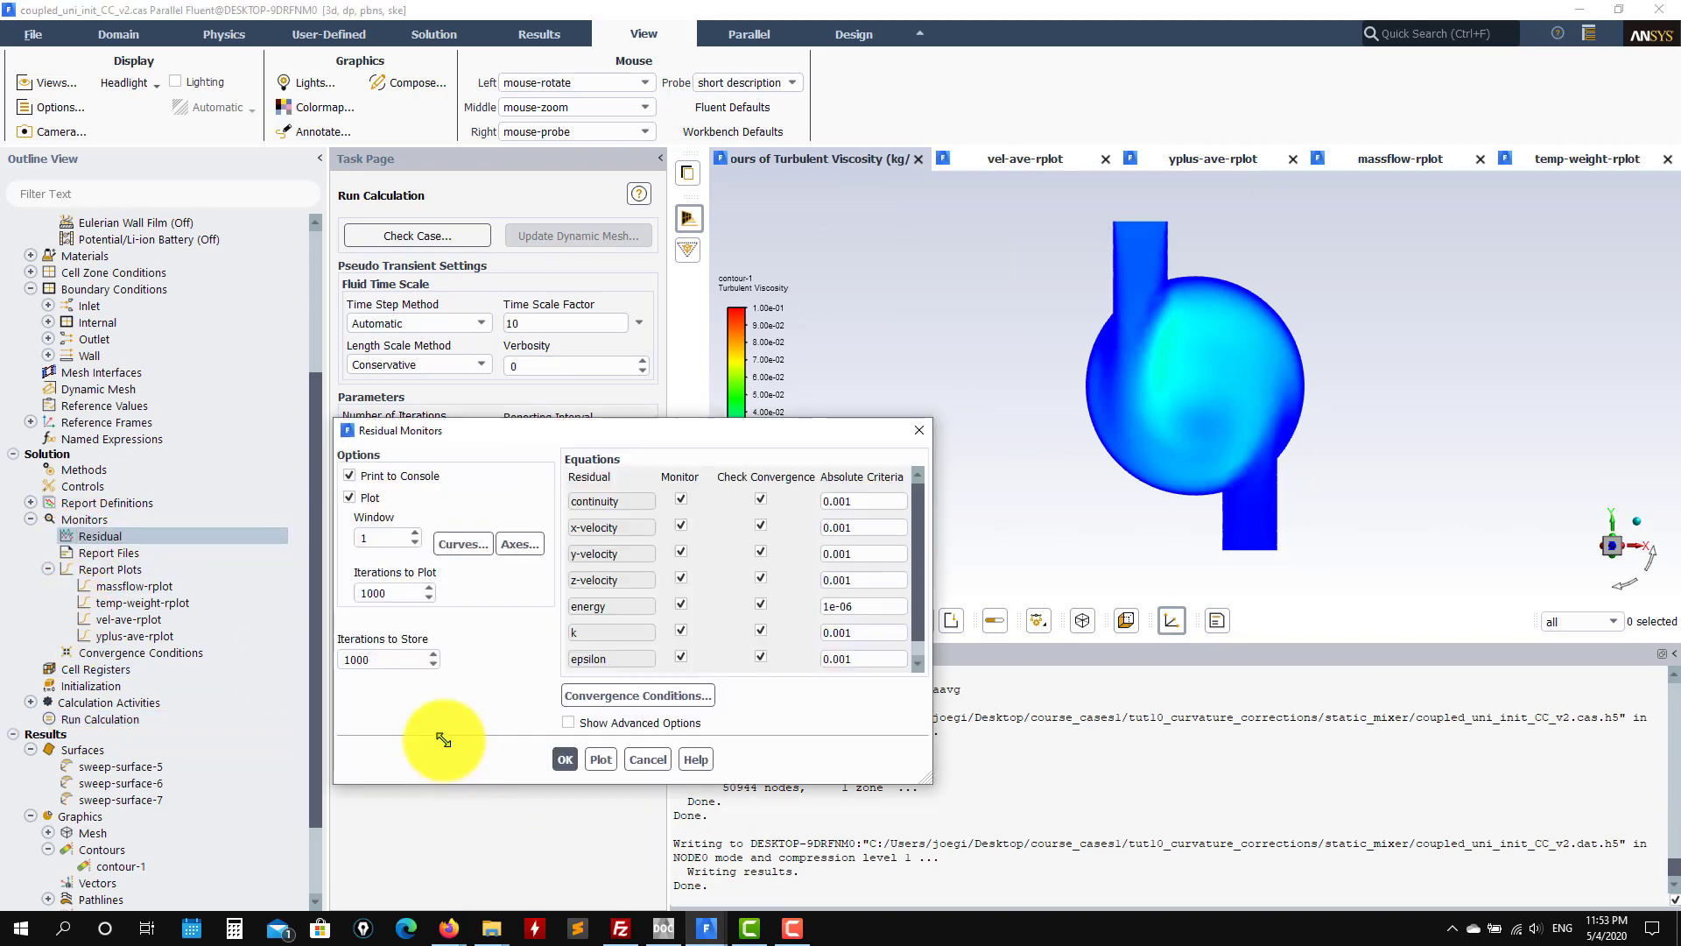
click(576, 760)
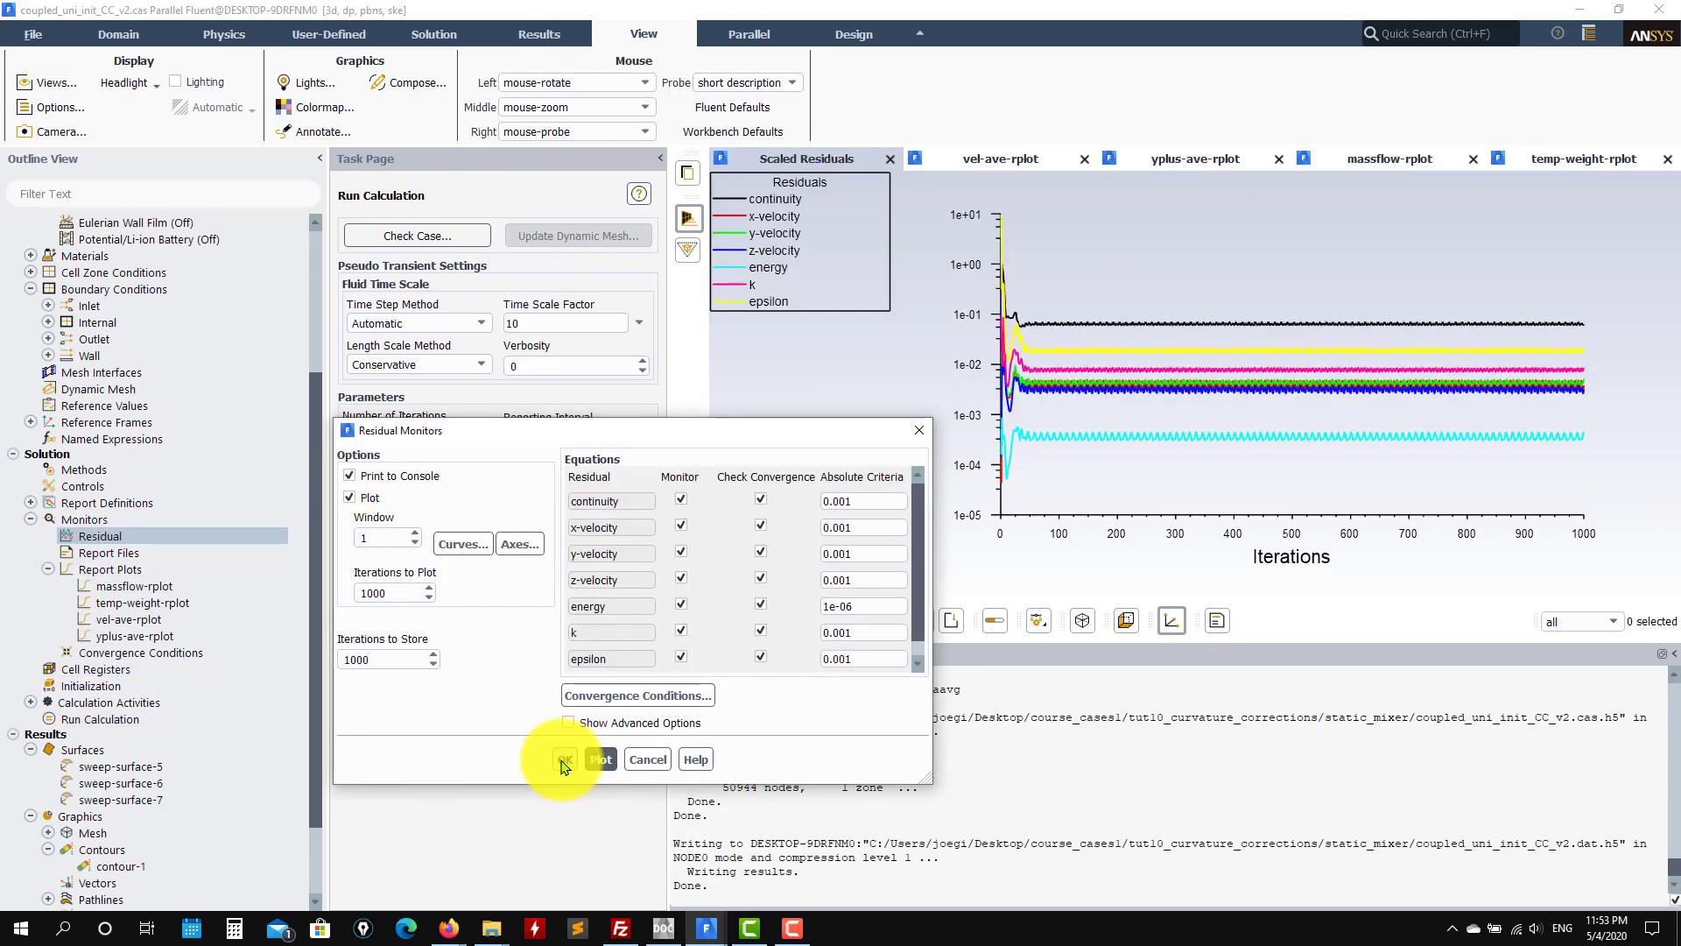
mouse_move(711, 930)
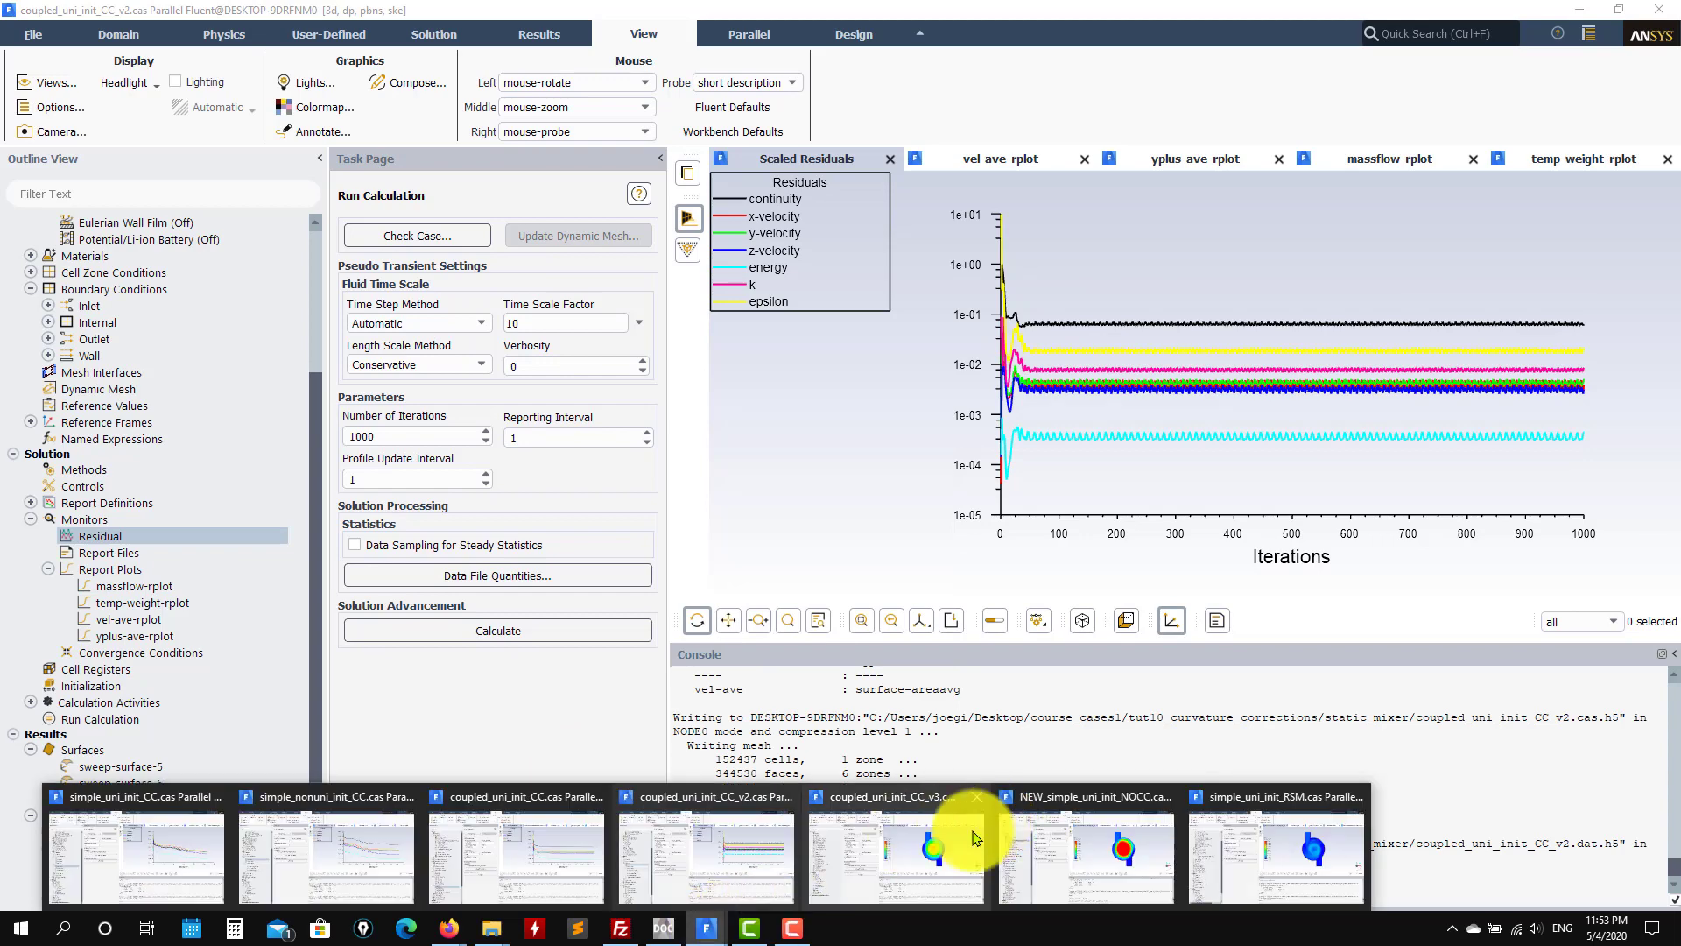
click(972, 902)
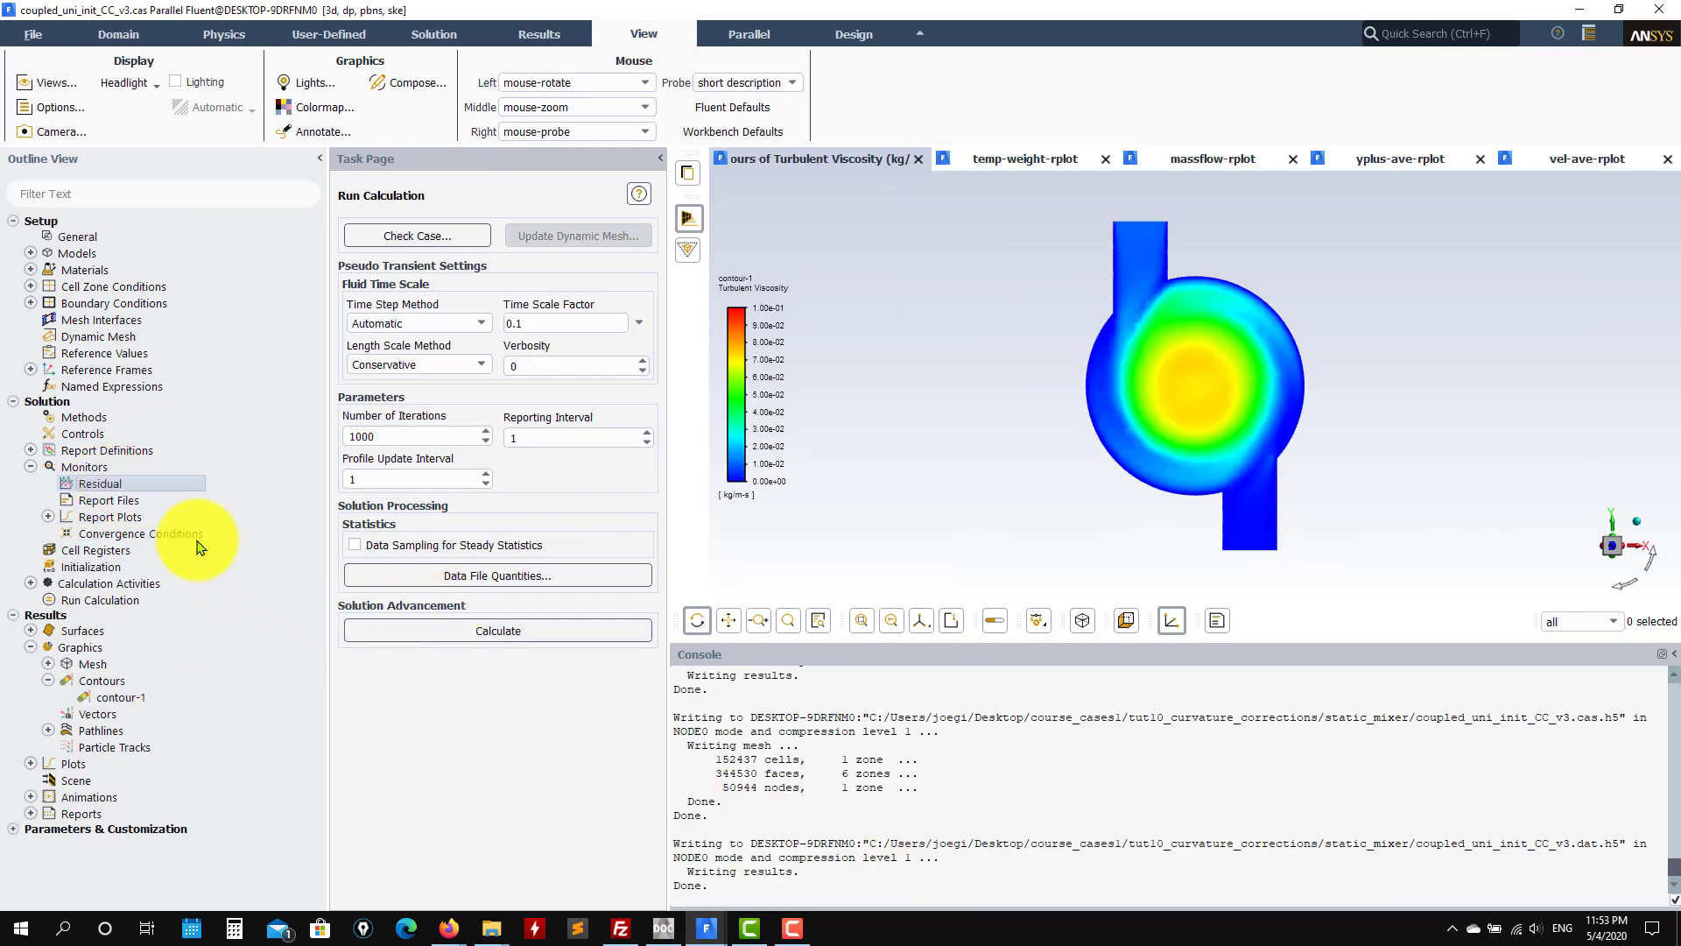
double_click(121, 488)
click(599, 760)
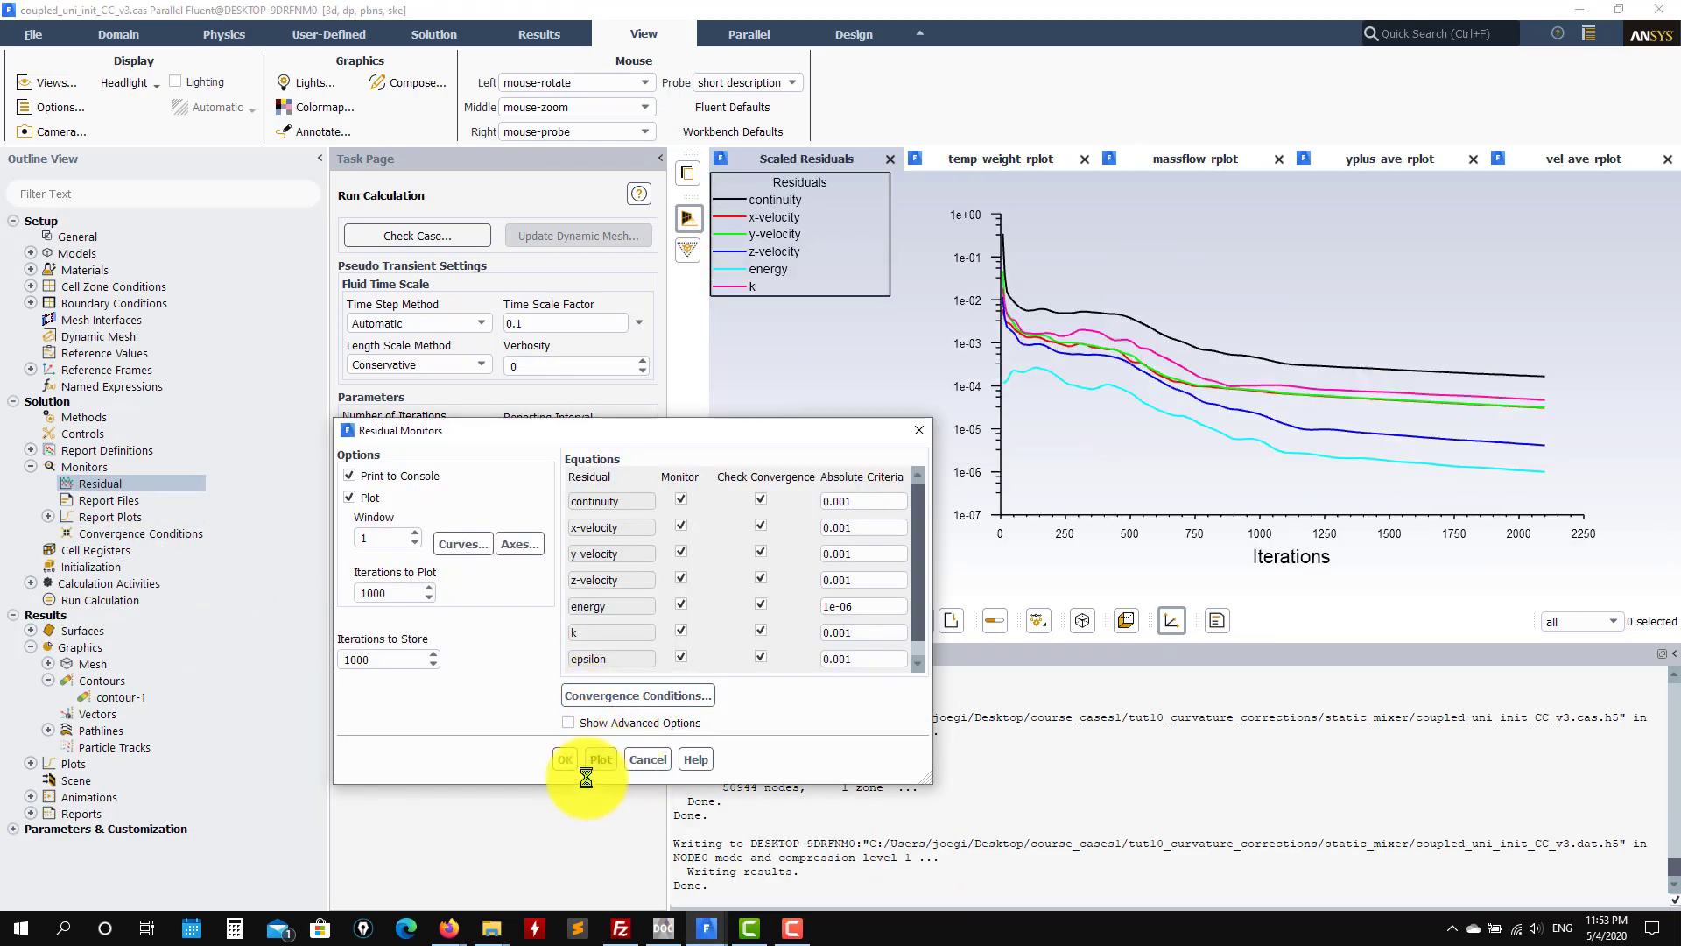
click(565, 759)
Step: Plot NEW_simple_uni_init_NOCC's scaled residuals, then bring the simple_uni_init_RSM case window forward
mouse_move(706, 928)
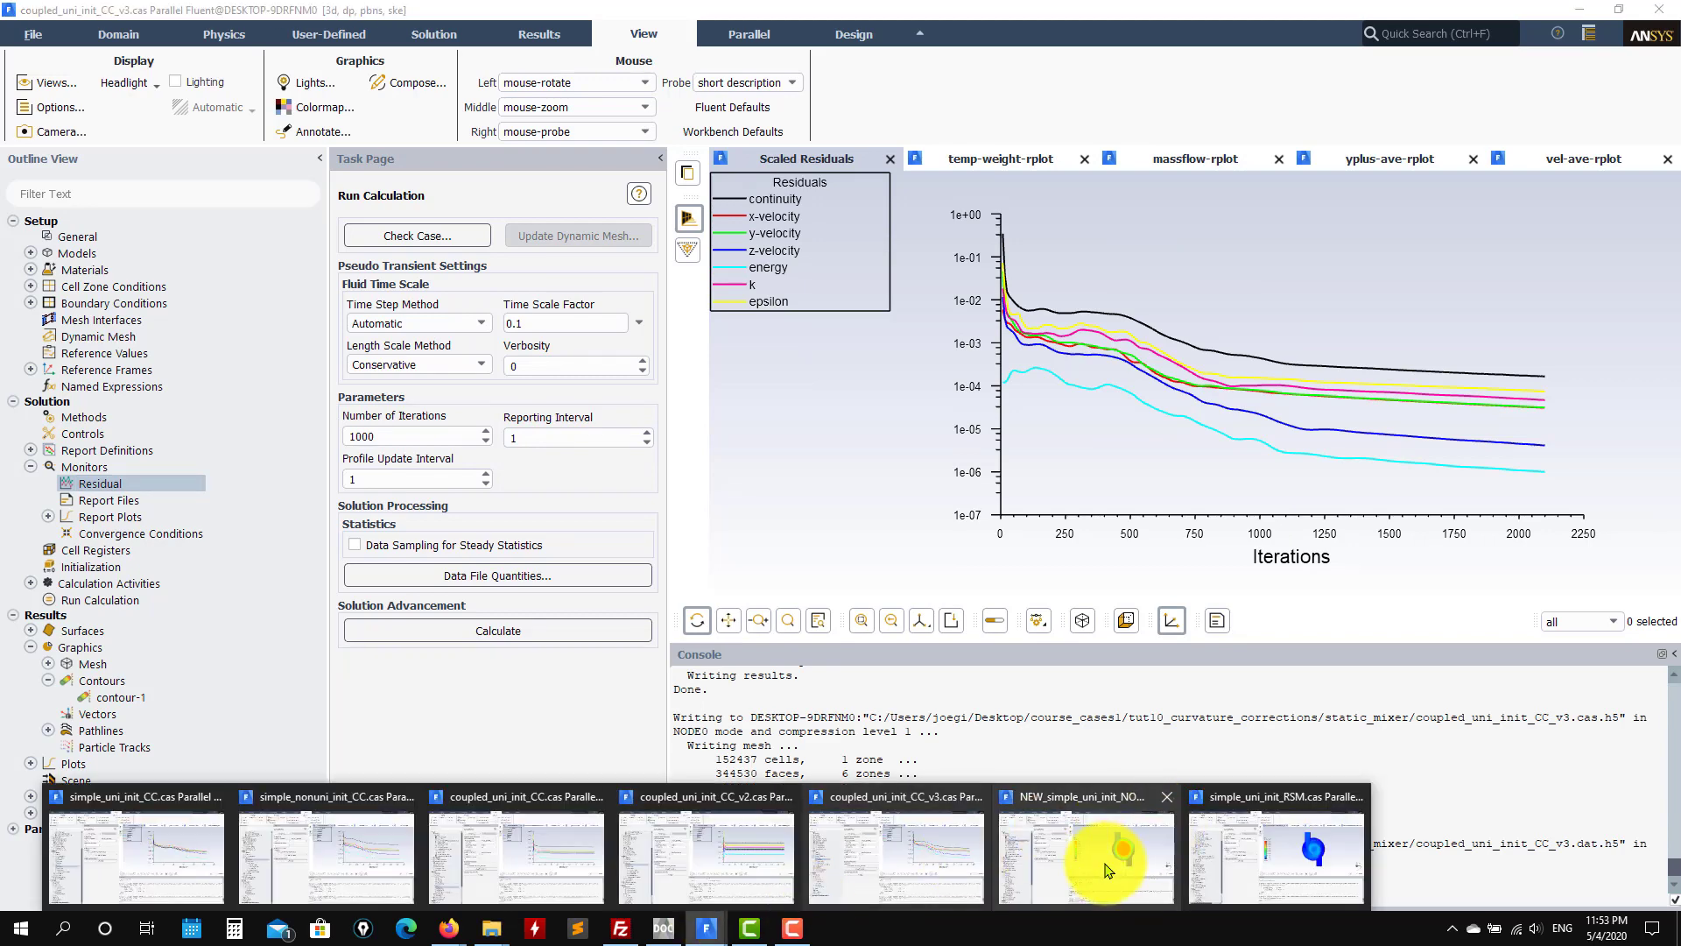
click(1108, 869)
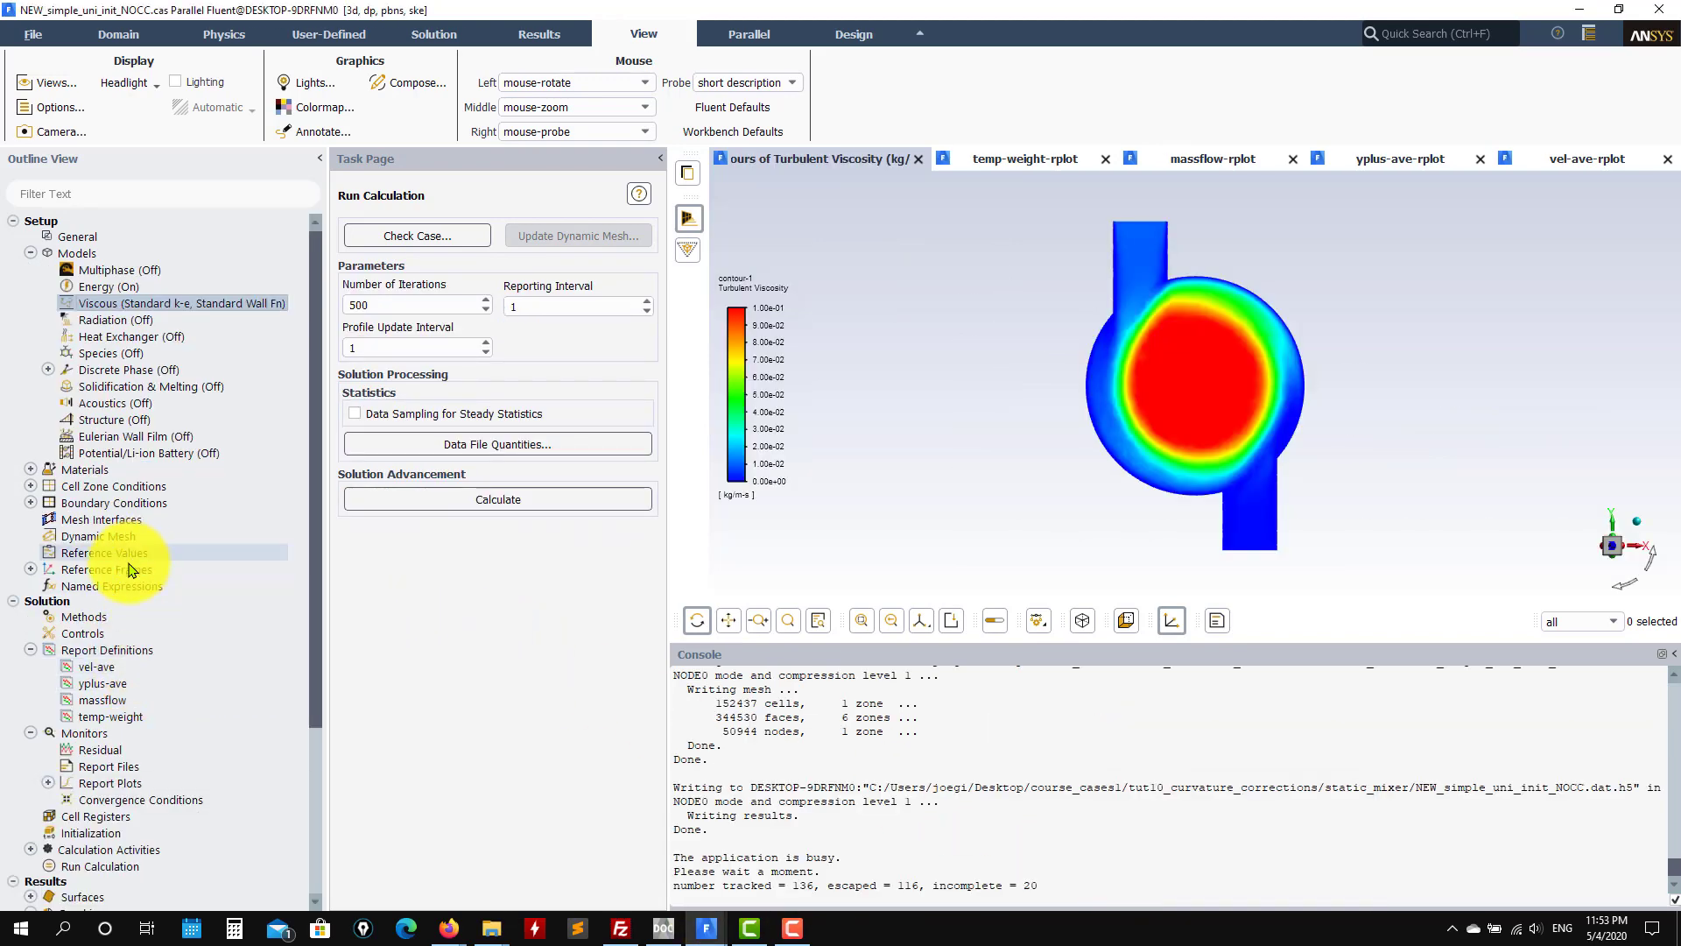
click(112, 753)
double_click(112, 753)
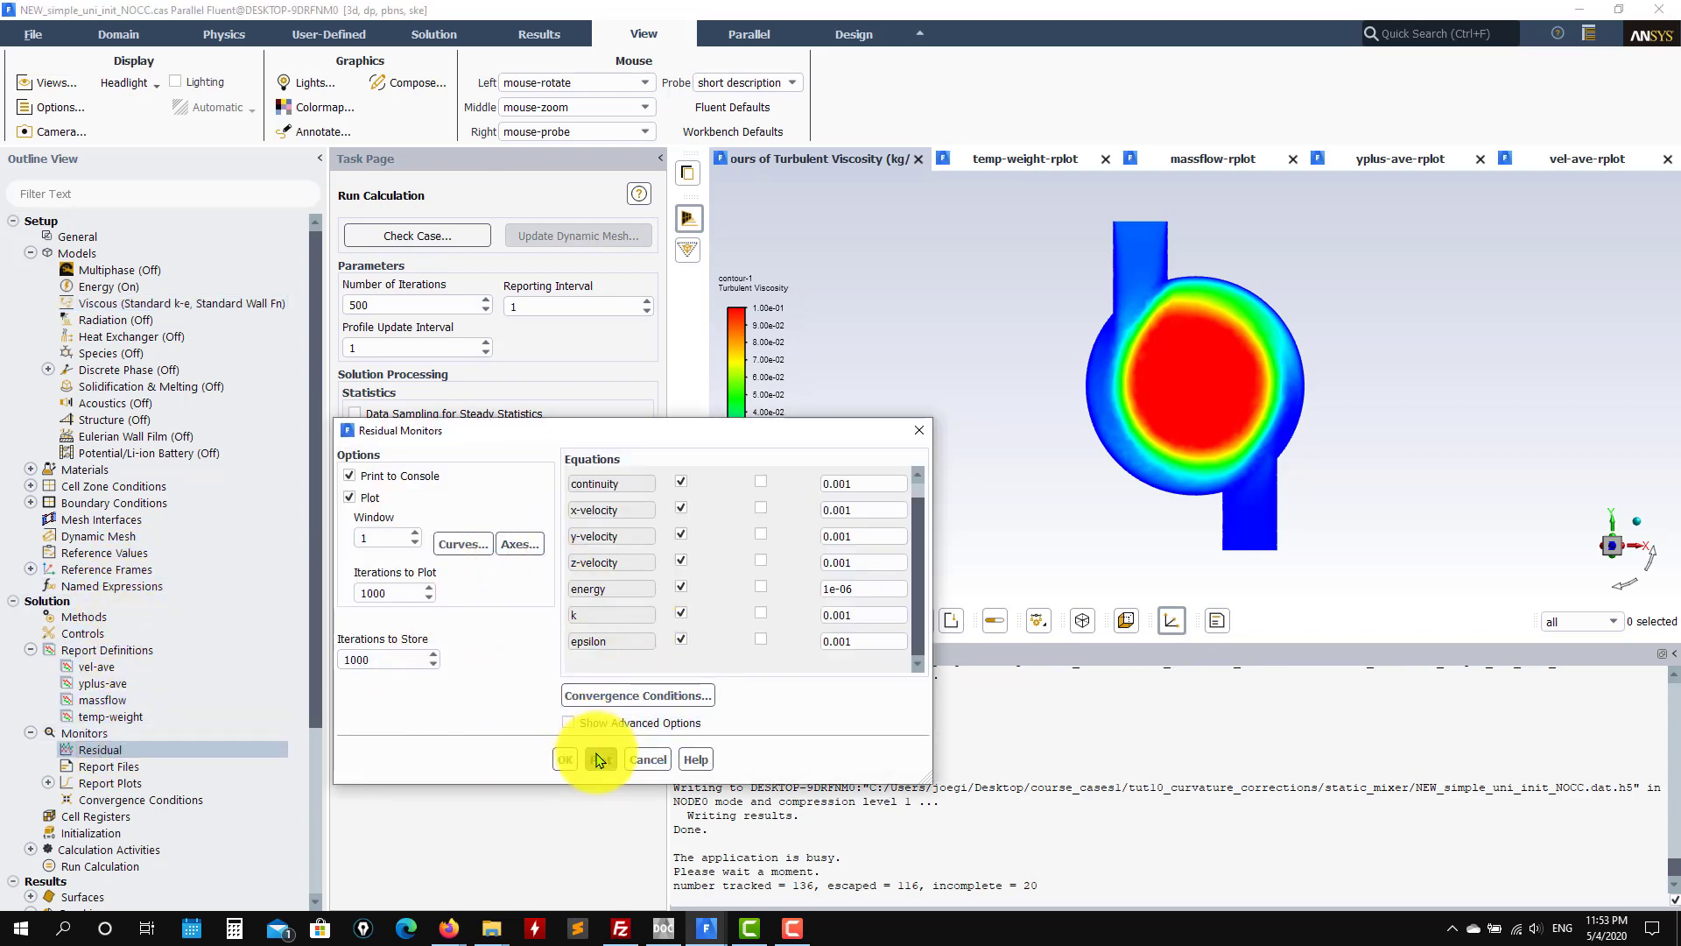
click(600, 759)
click(565, 761)
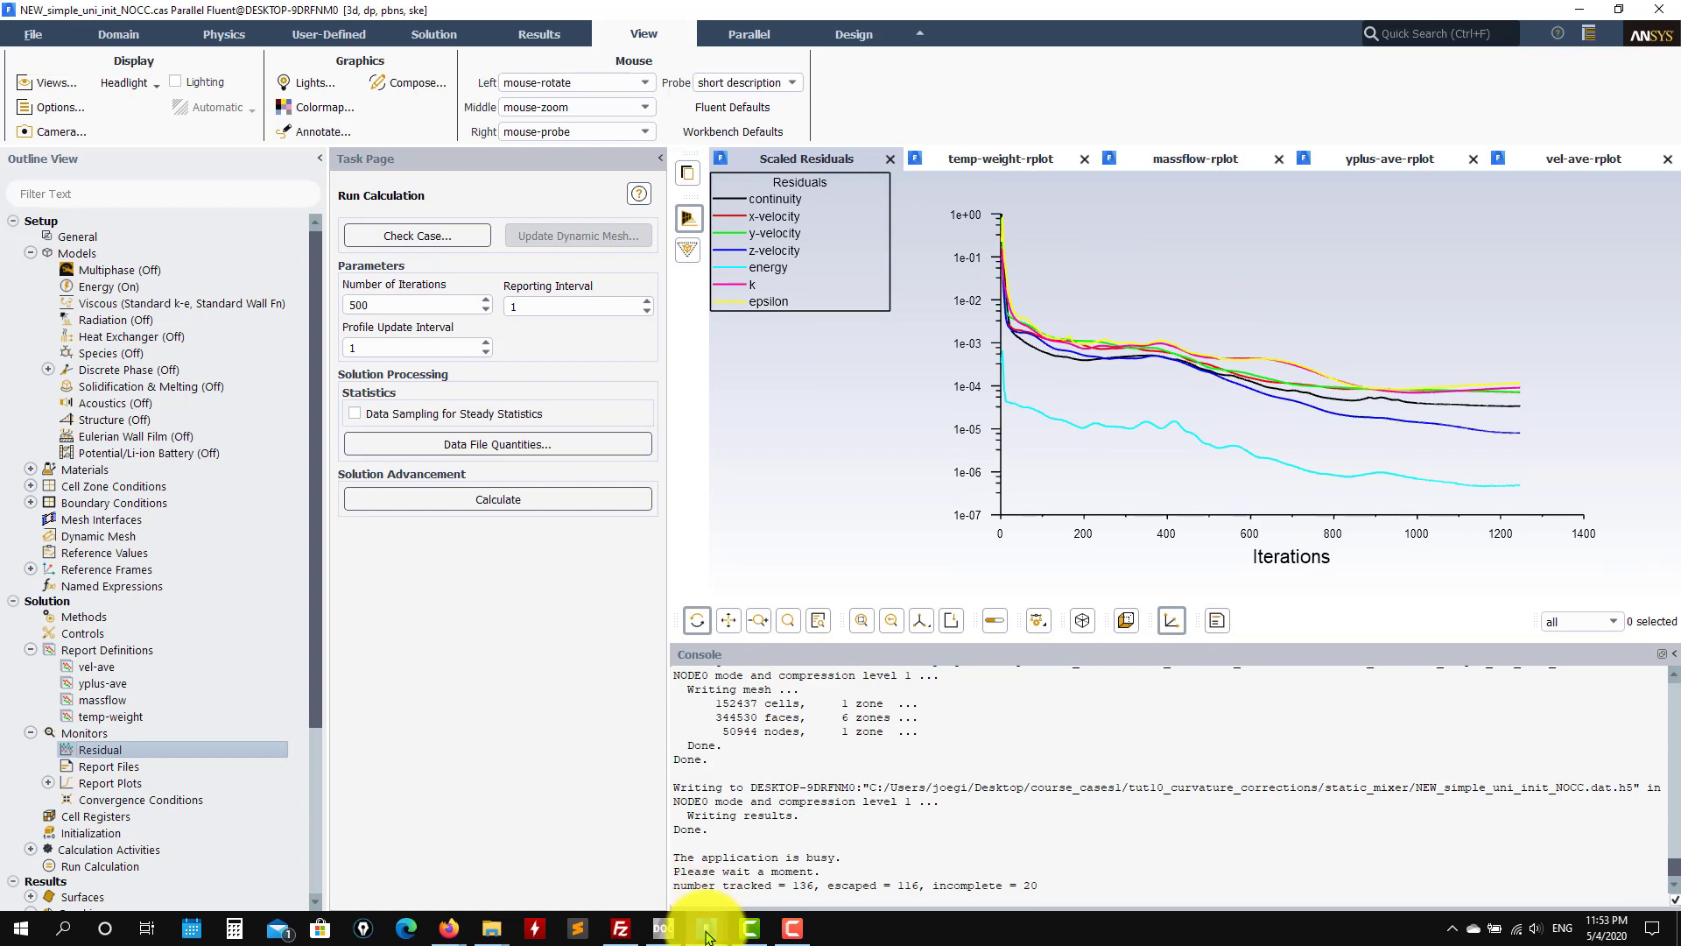
mouse_move(706, 927)
click(1296, 870)
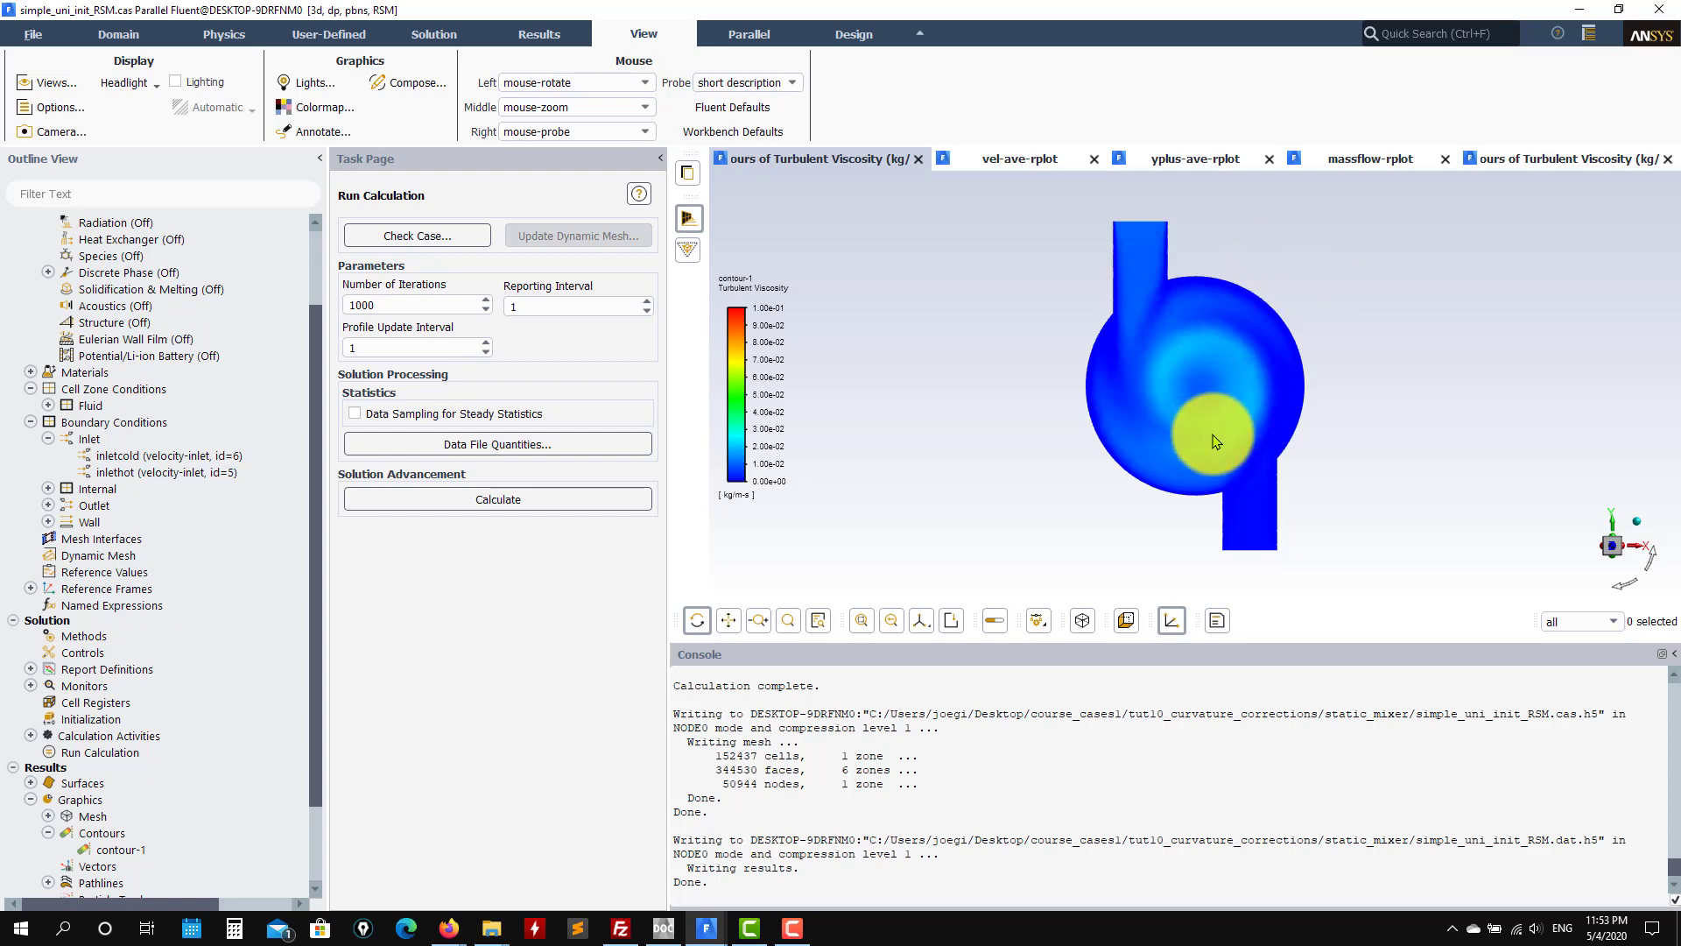
drag(1193, 481, 1019, 395)
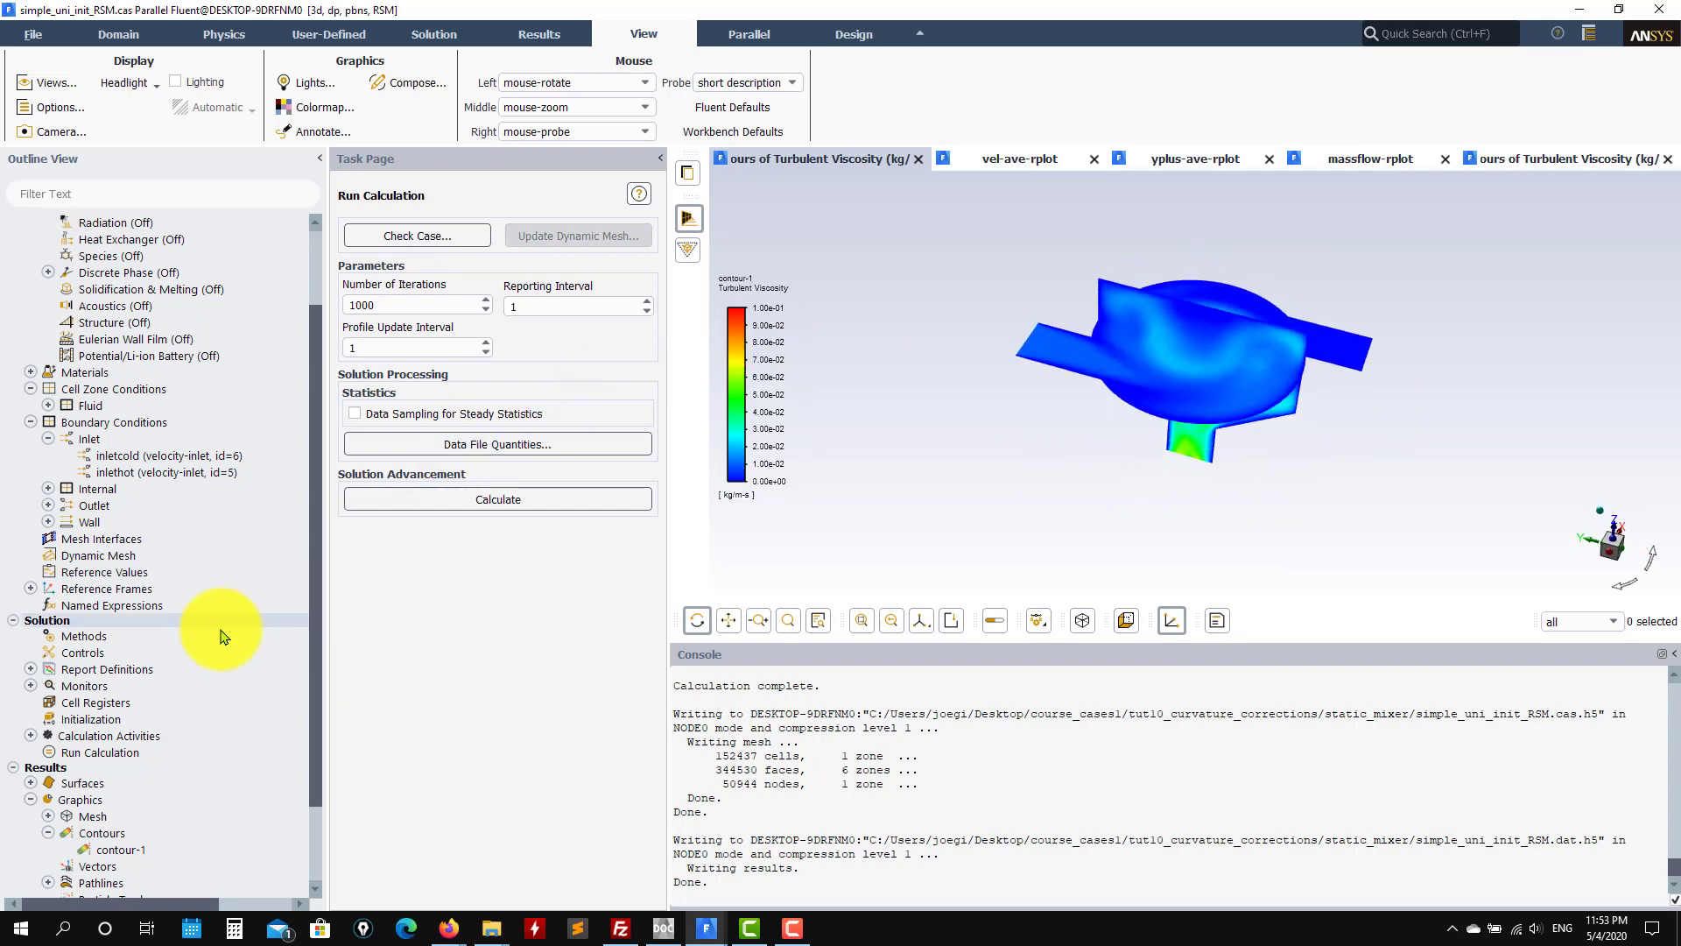
scroll(210, 640, down, 2)
double_click(123, 755)
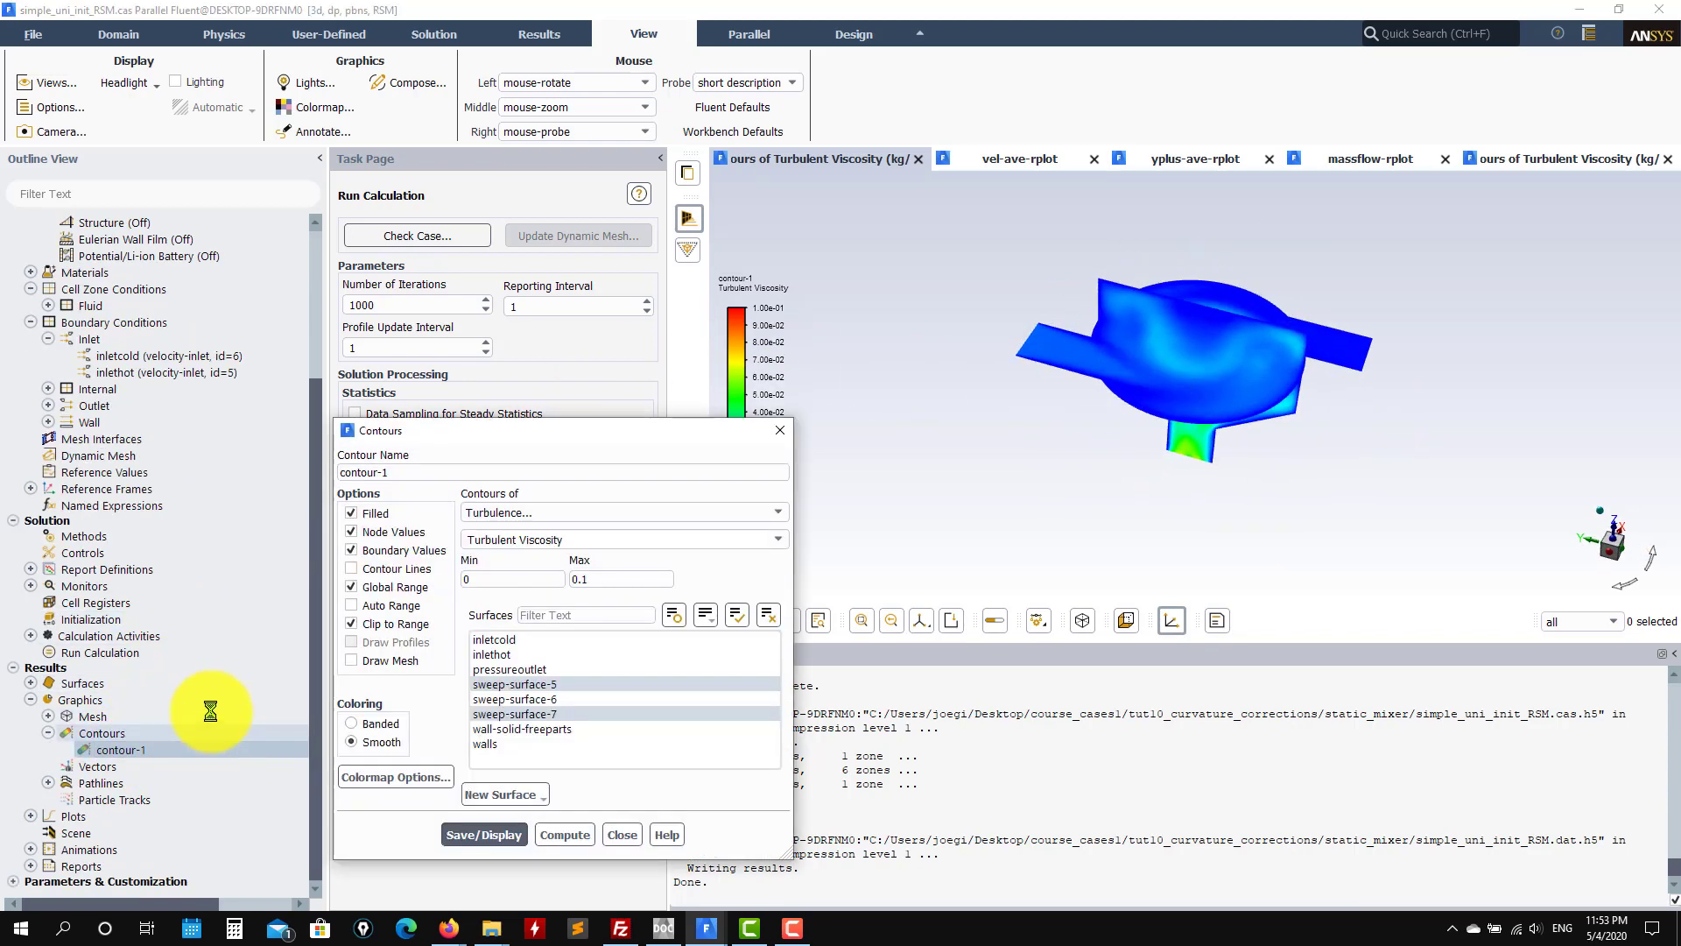
click(768, 514)
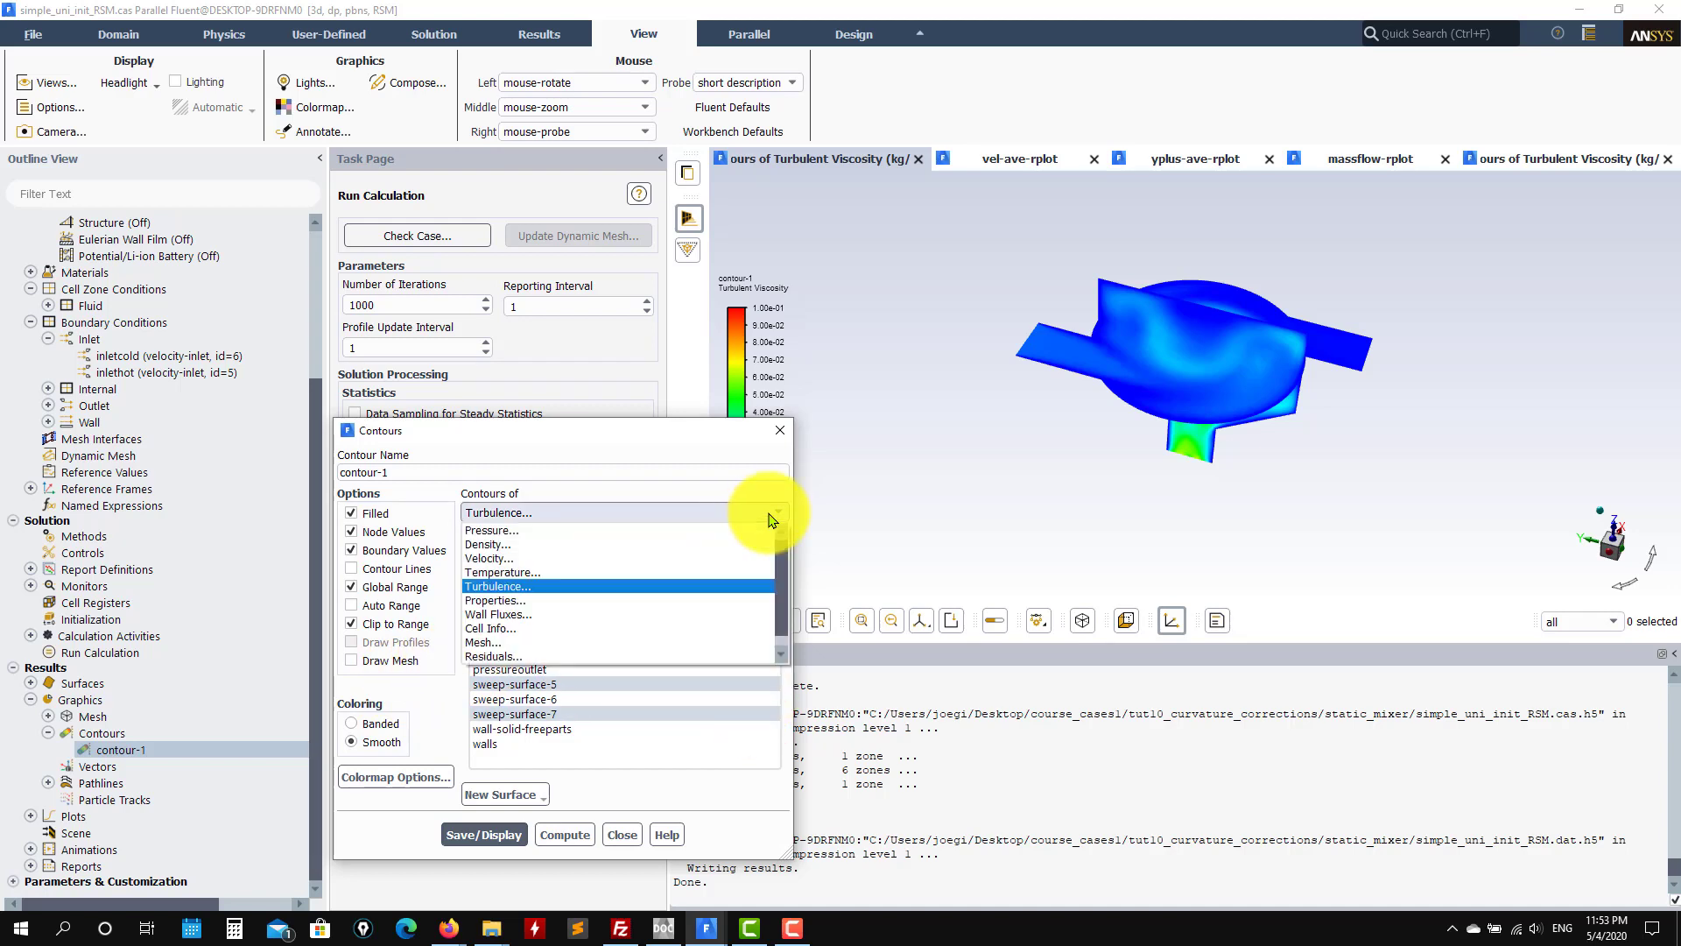
click(655, 435)
click(782, 542)
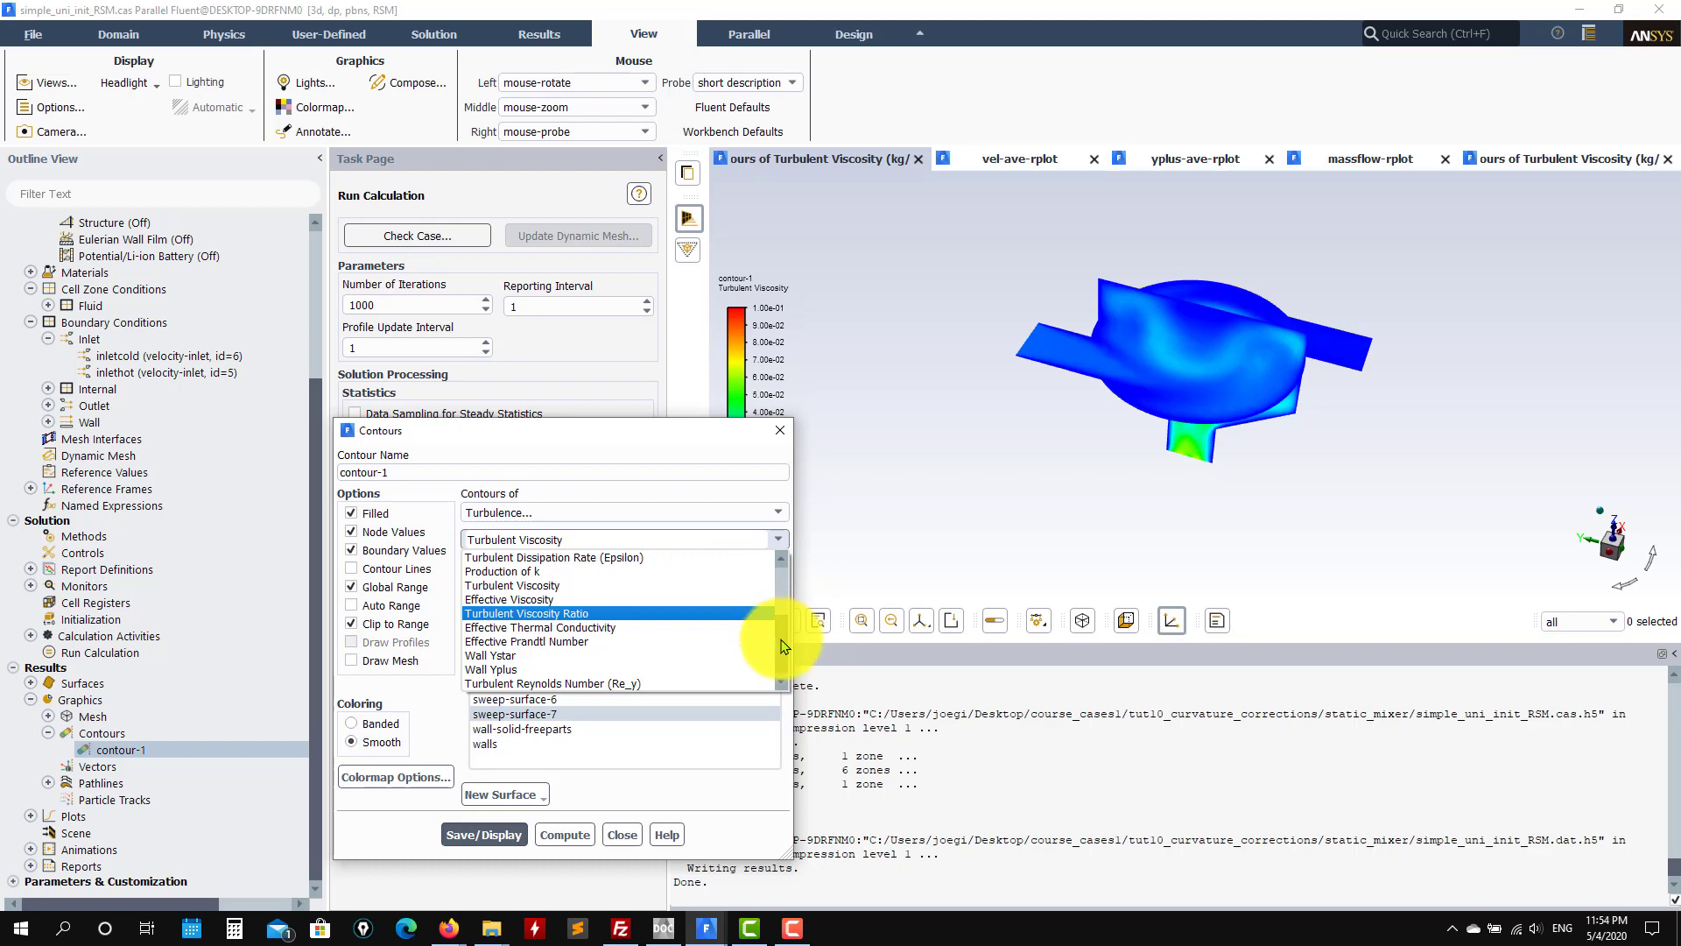
scroll(770, 638, up, 3)
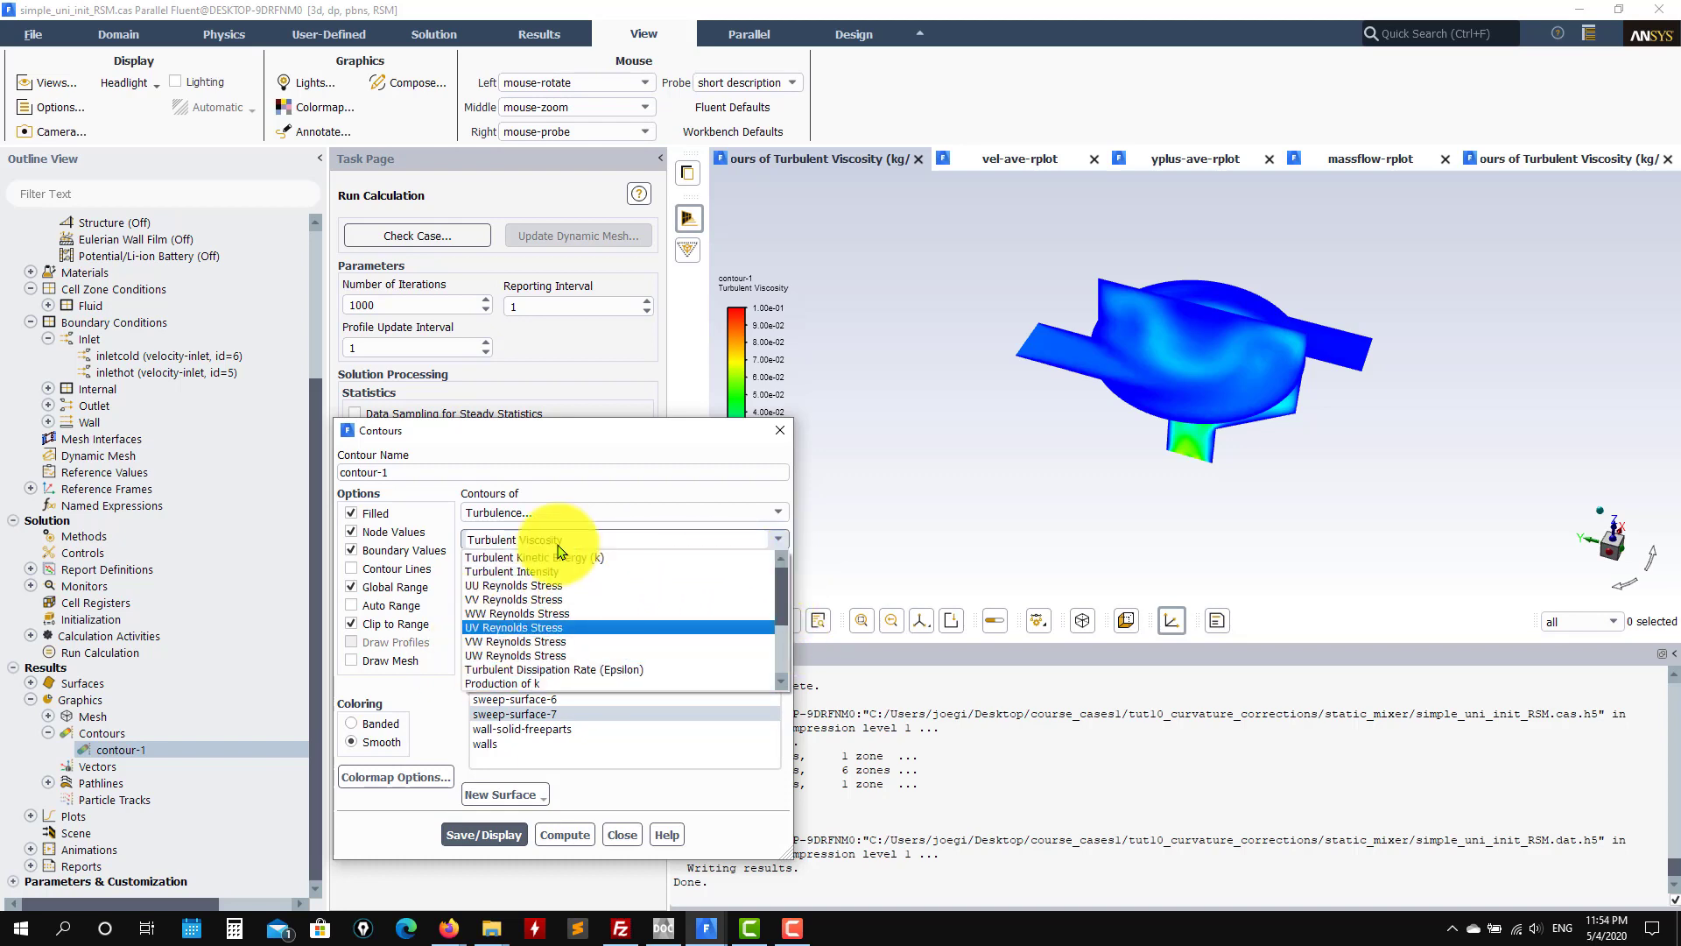
click(1138, 347)
drag(1139, 347, 1204, 402)
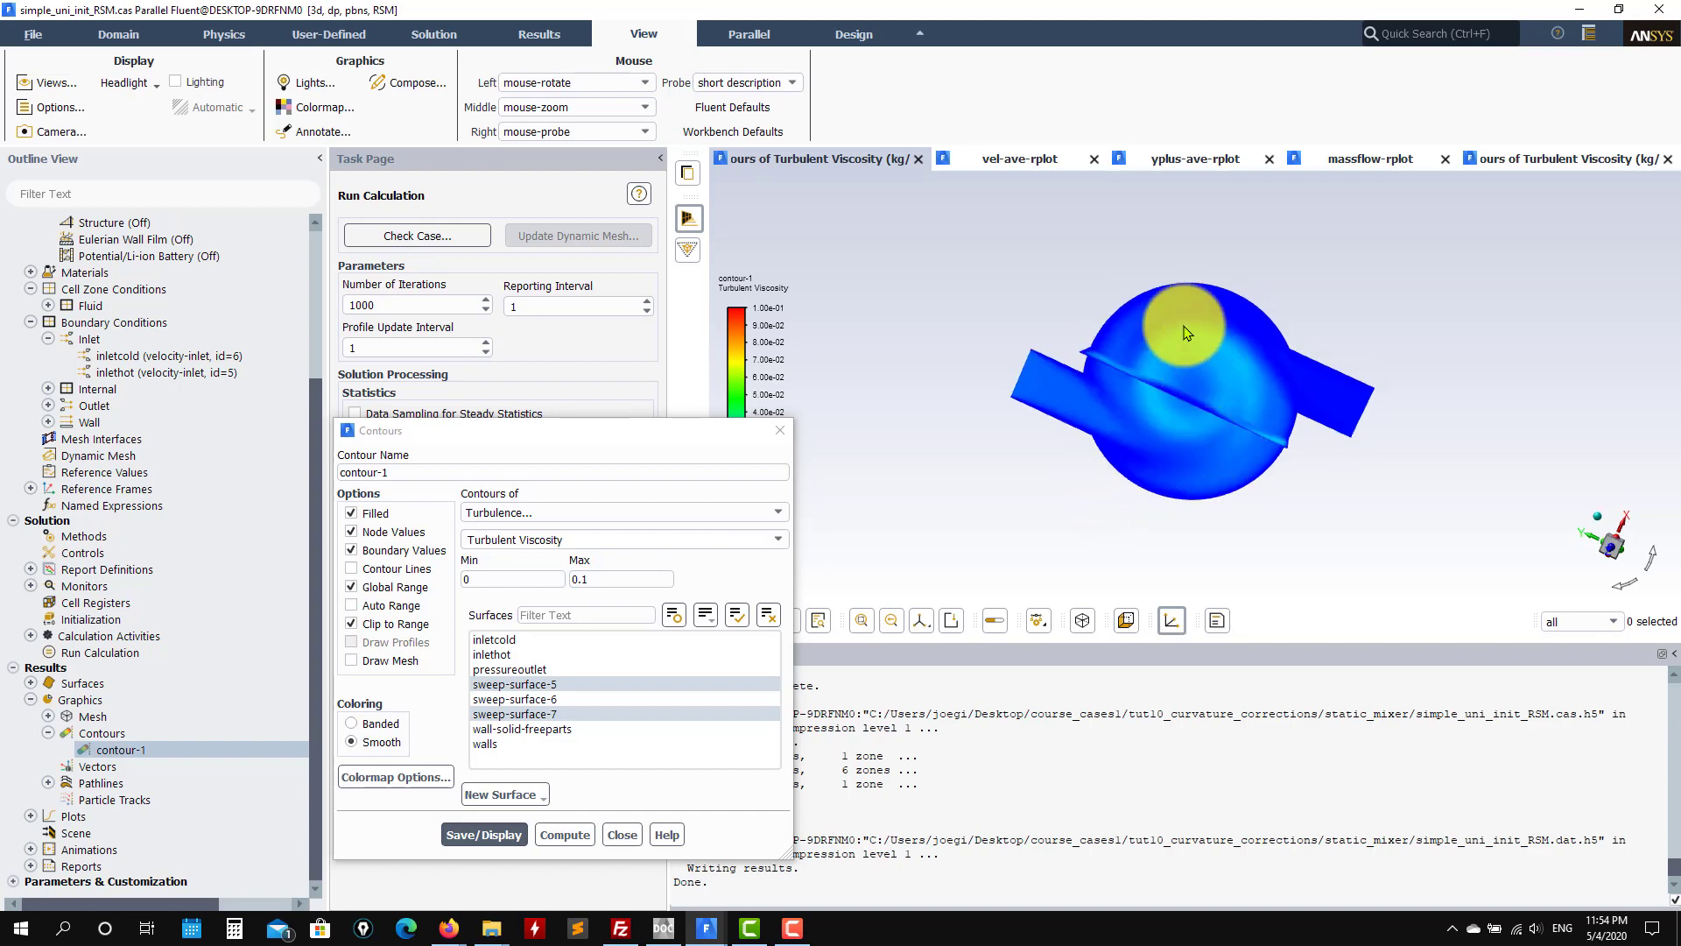
click(1563, 548)
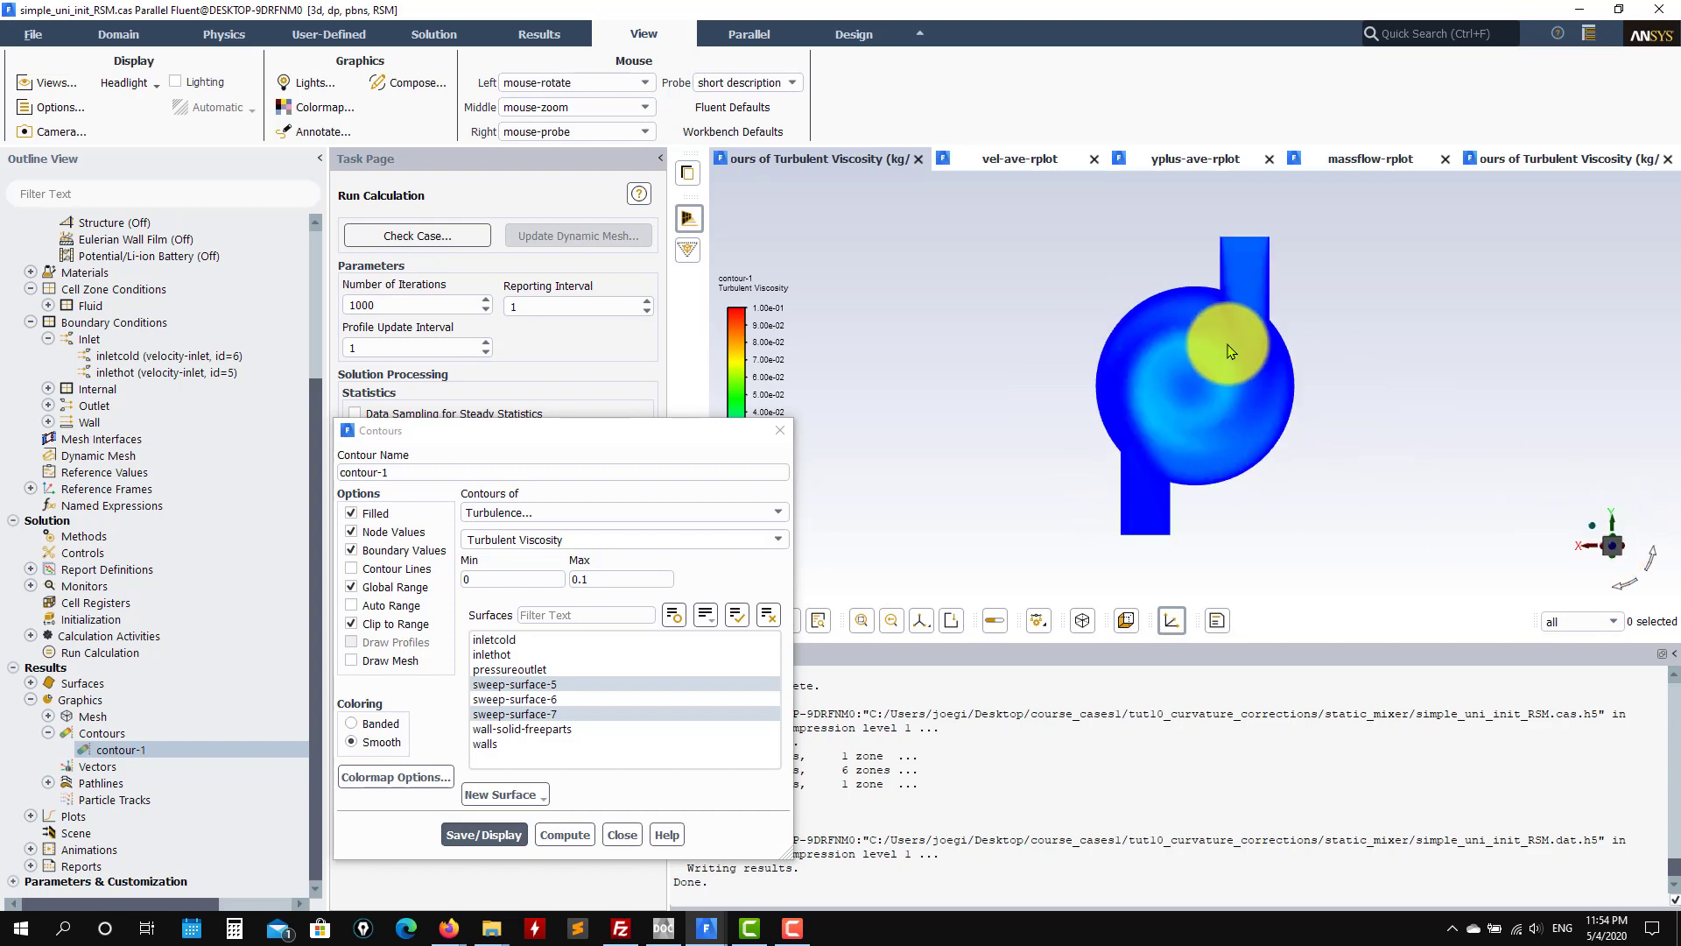
click(622, 835)
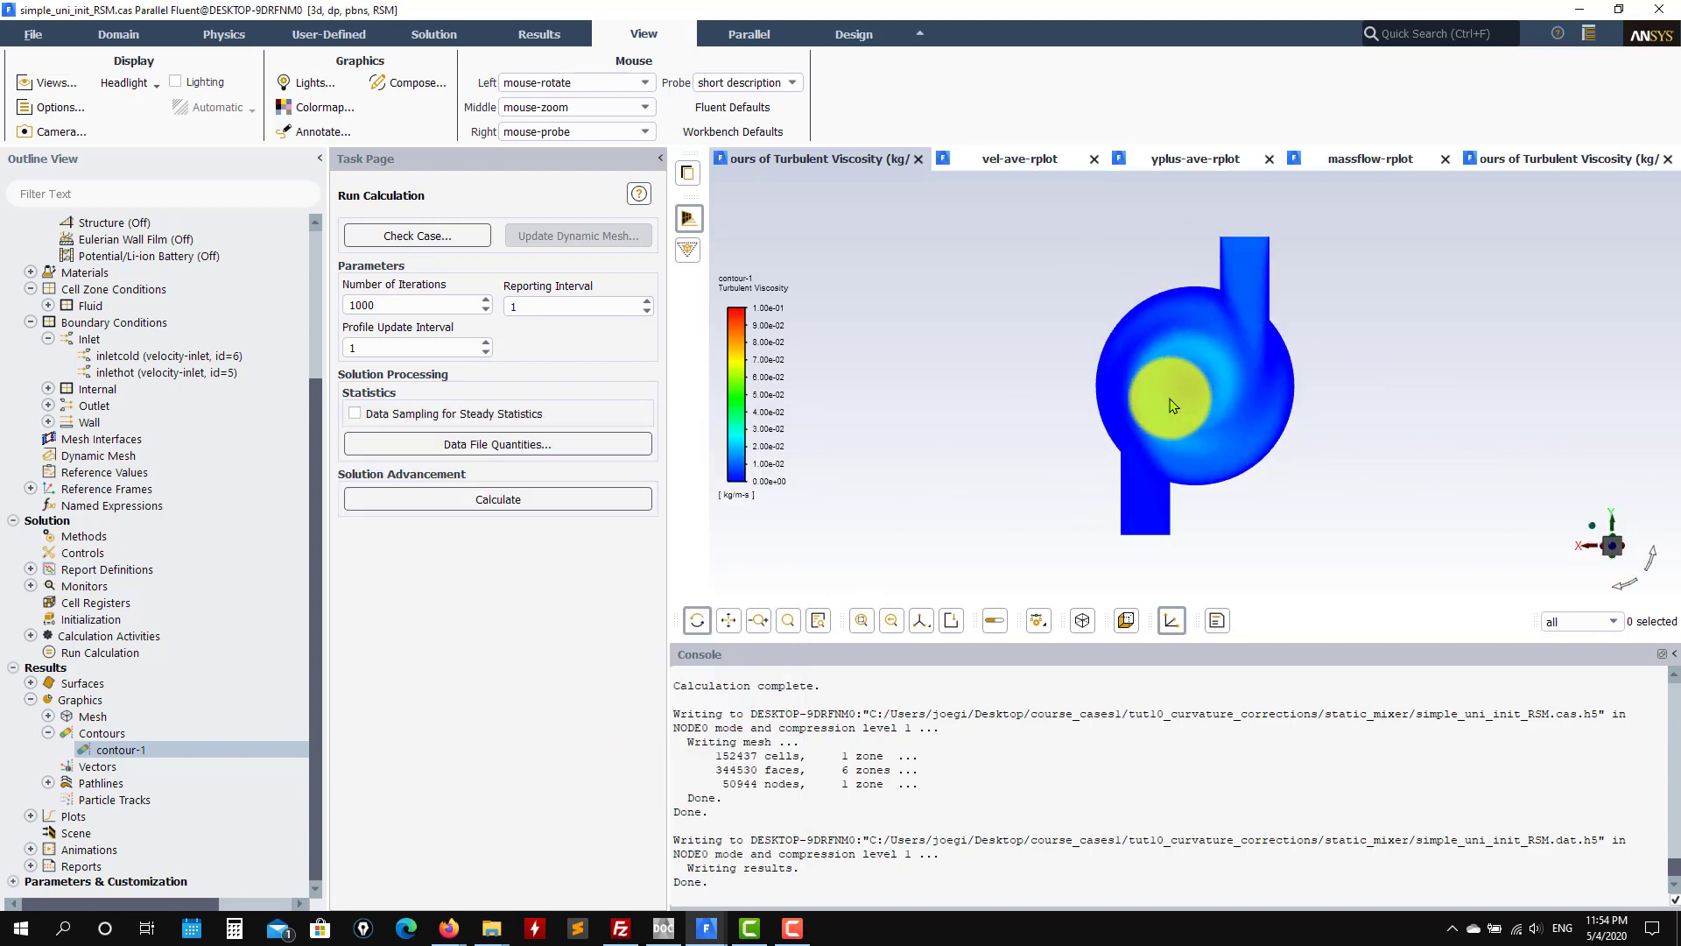
scroll(197, 390, up, 4)
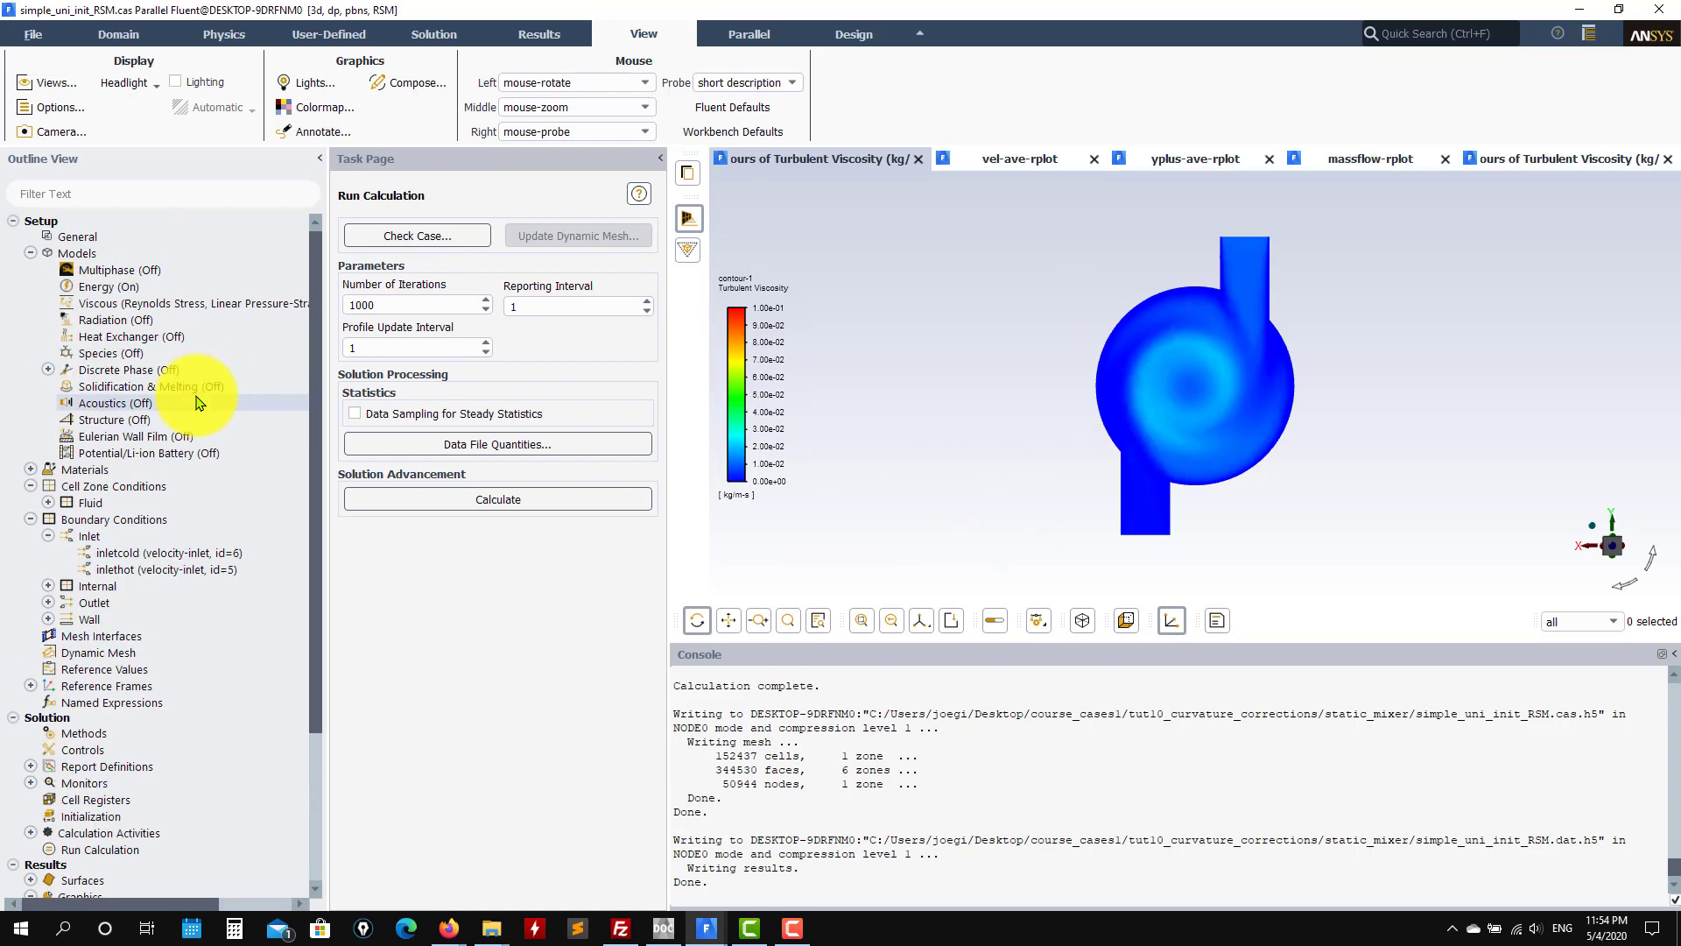
double_click(156, 305)
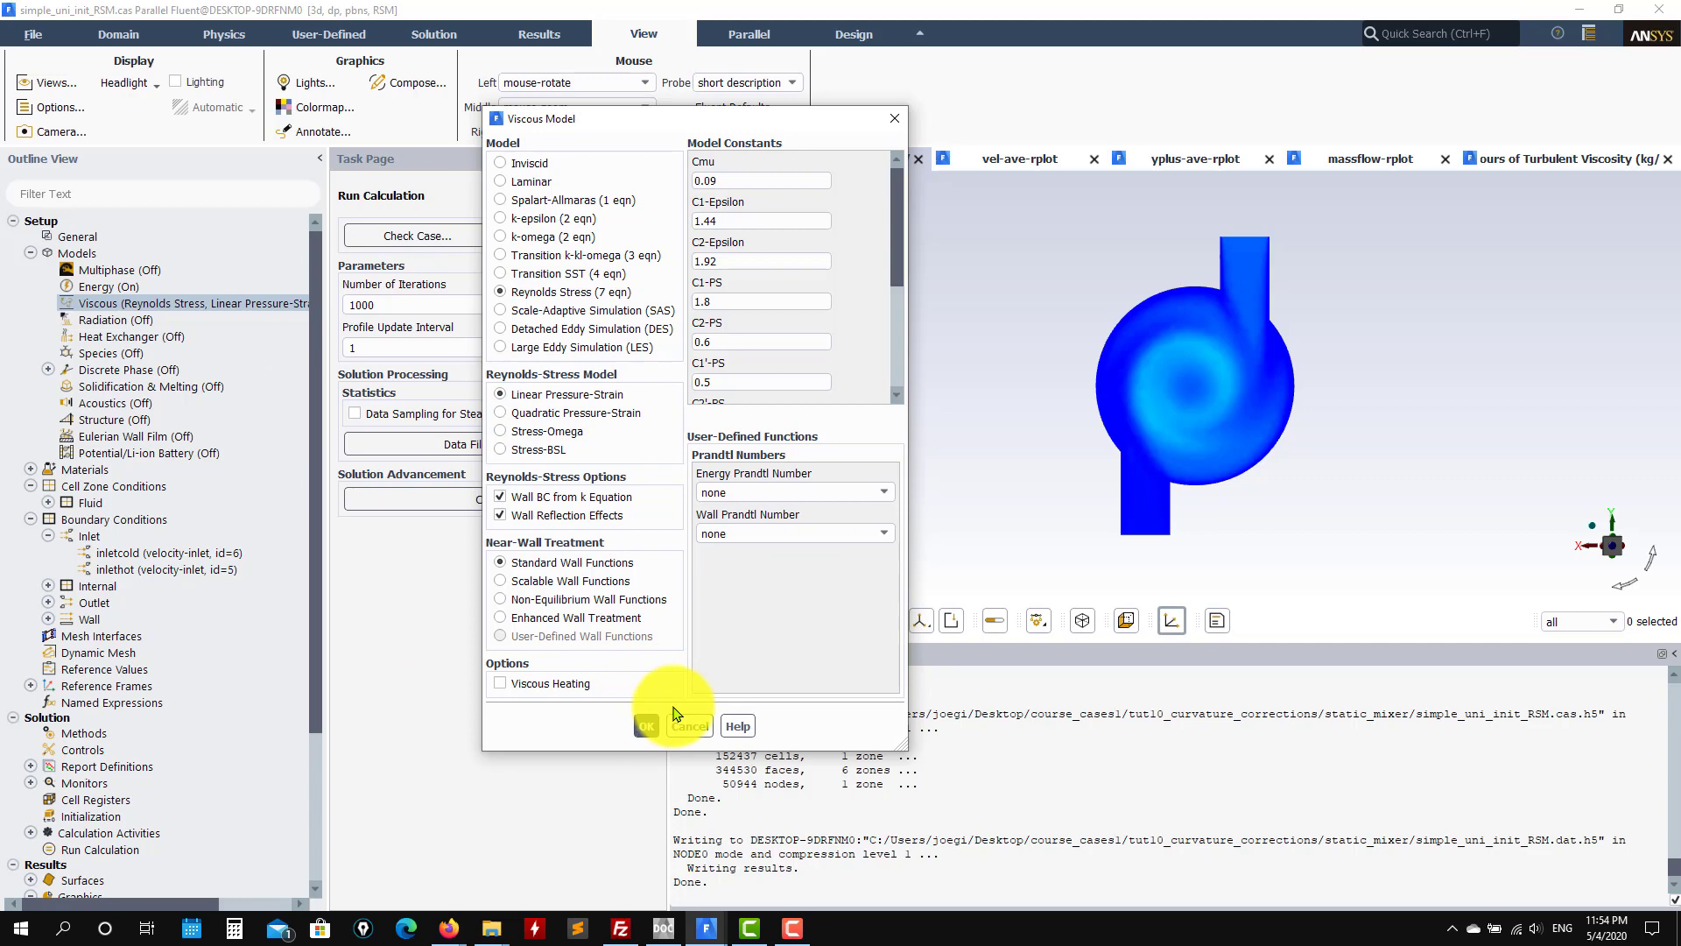
click(688, 725)
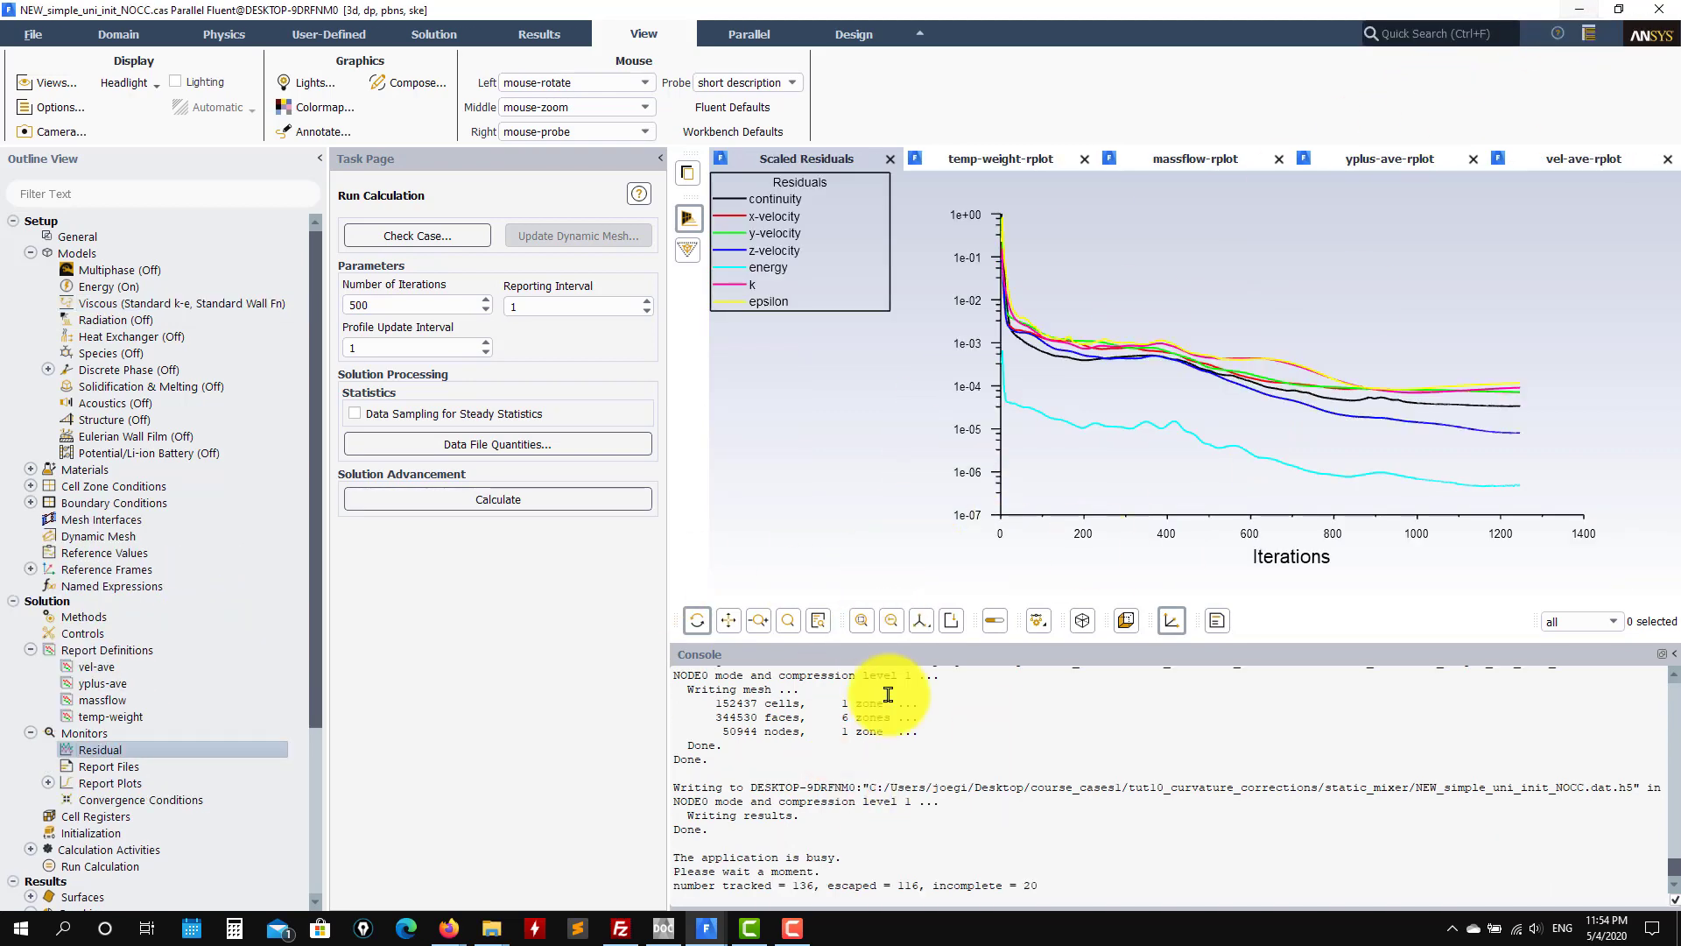
Step: In simple_uni_init_CC, view the velocity, mass flow, temperature and y-plus plots, ending on average velocity
click(705, 928)
click(164, 878)
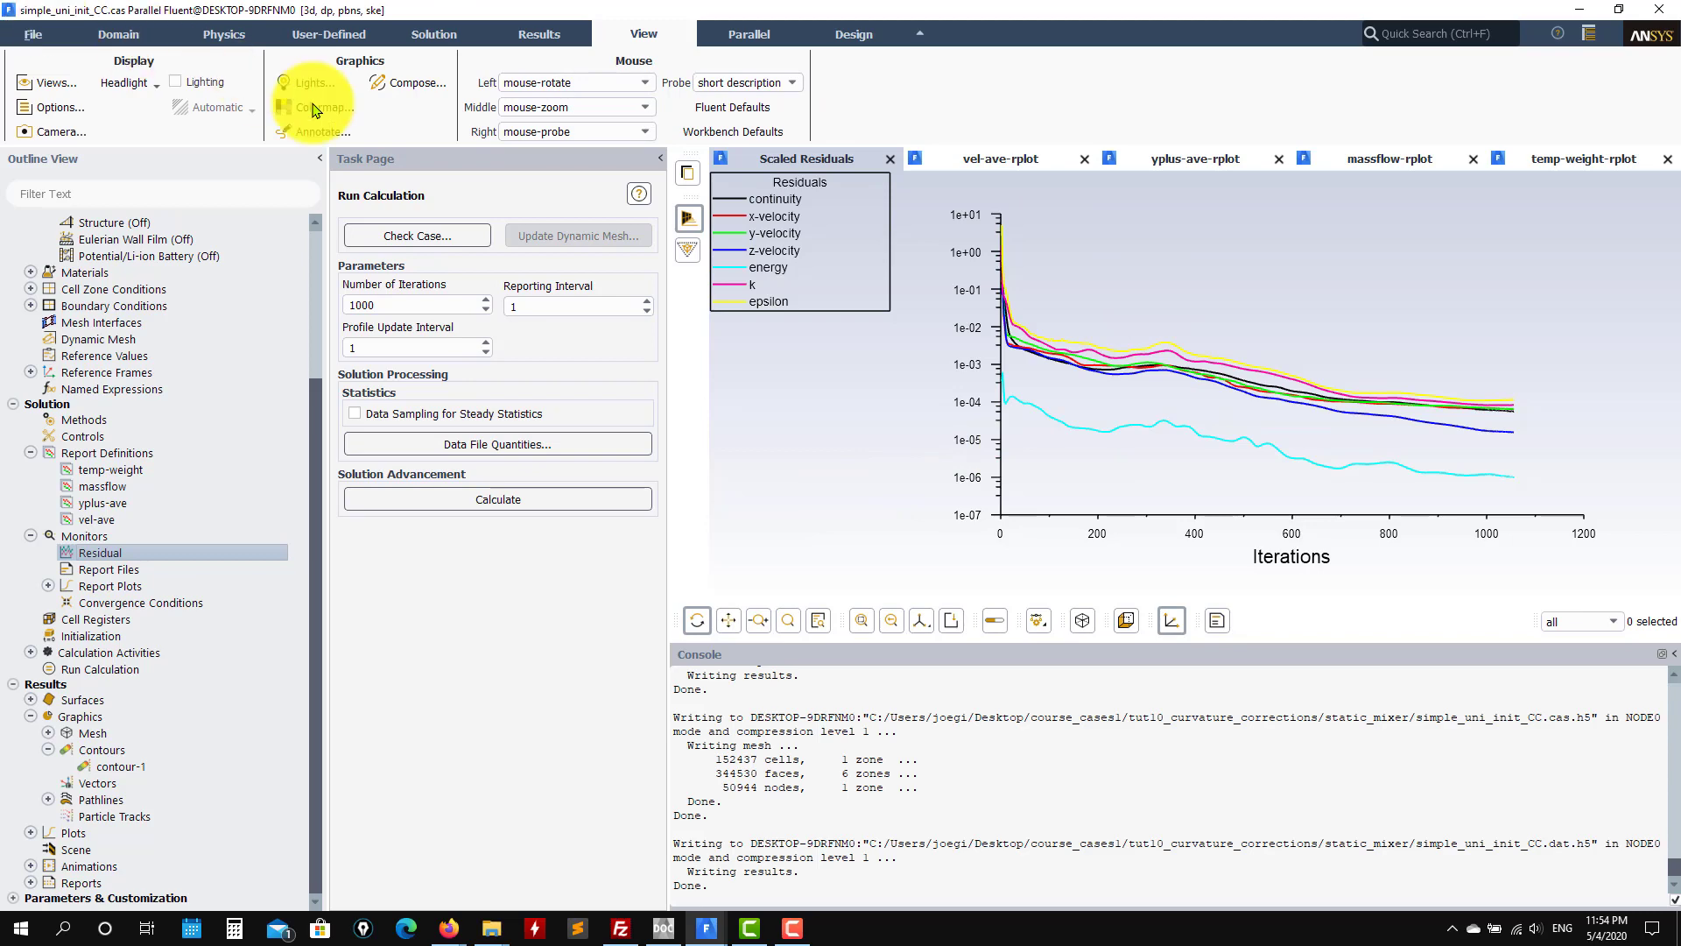
scroll(996, 733, up, 7)
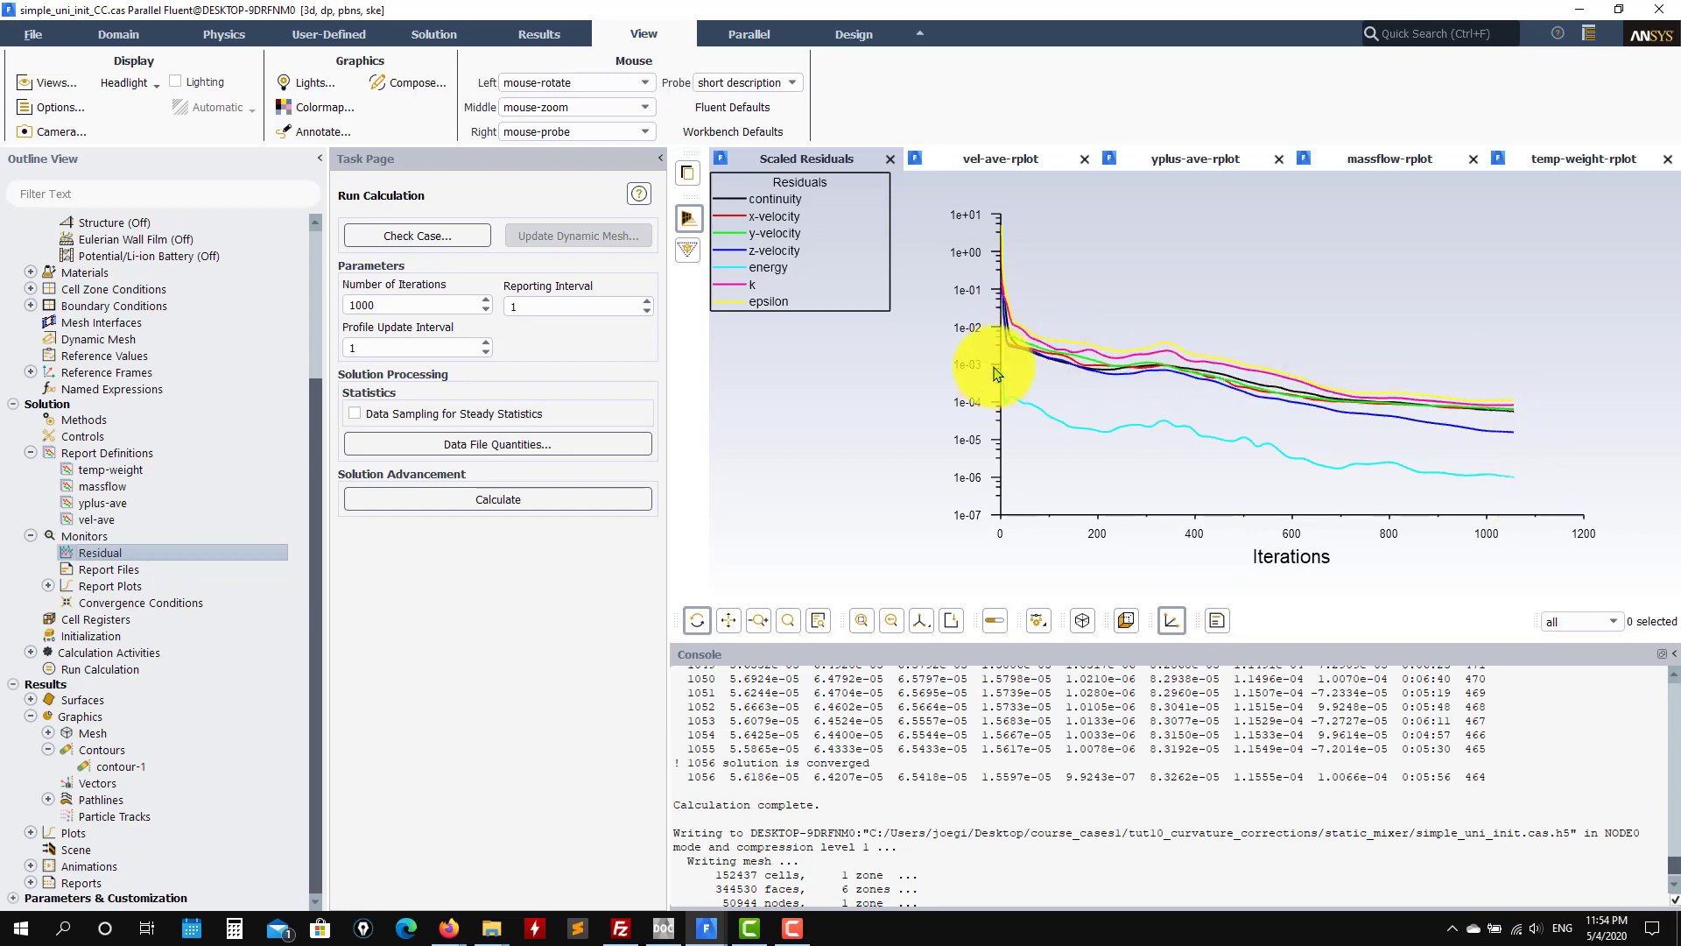
click(997, 161)
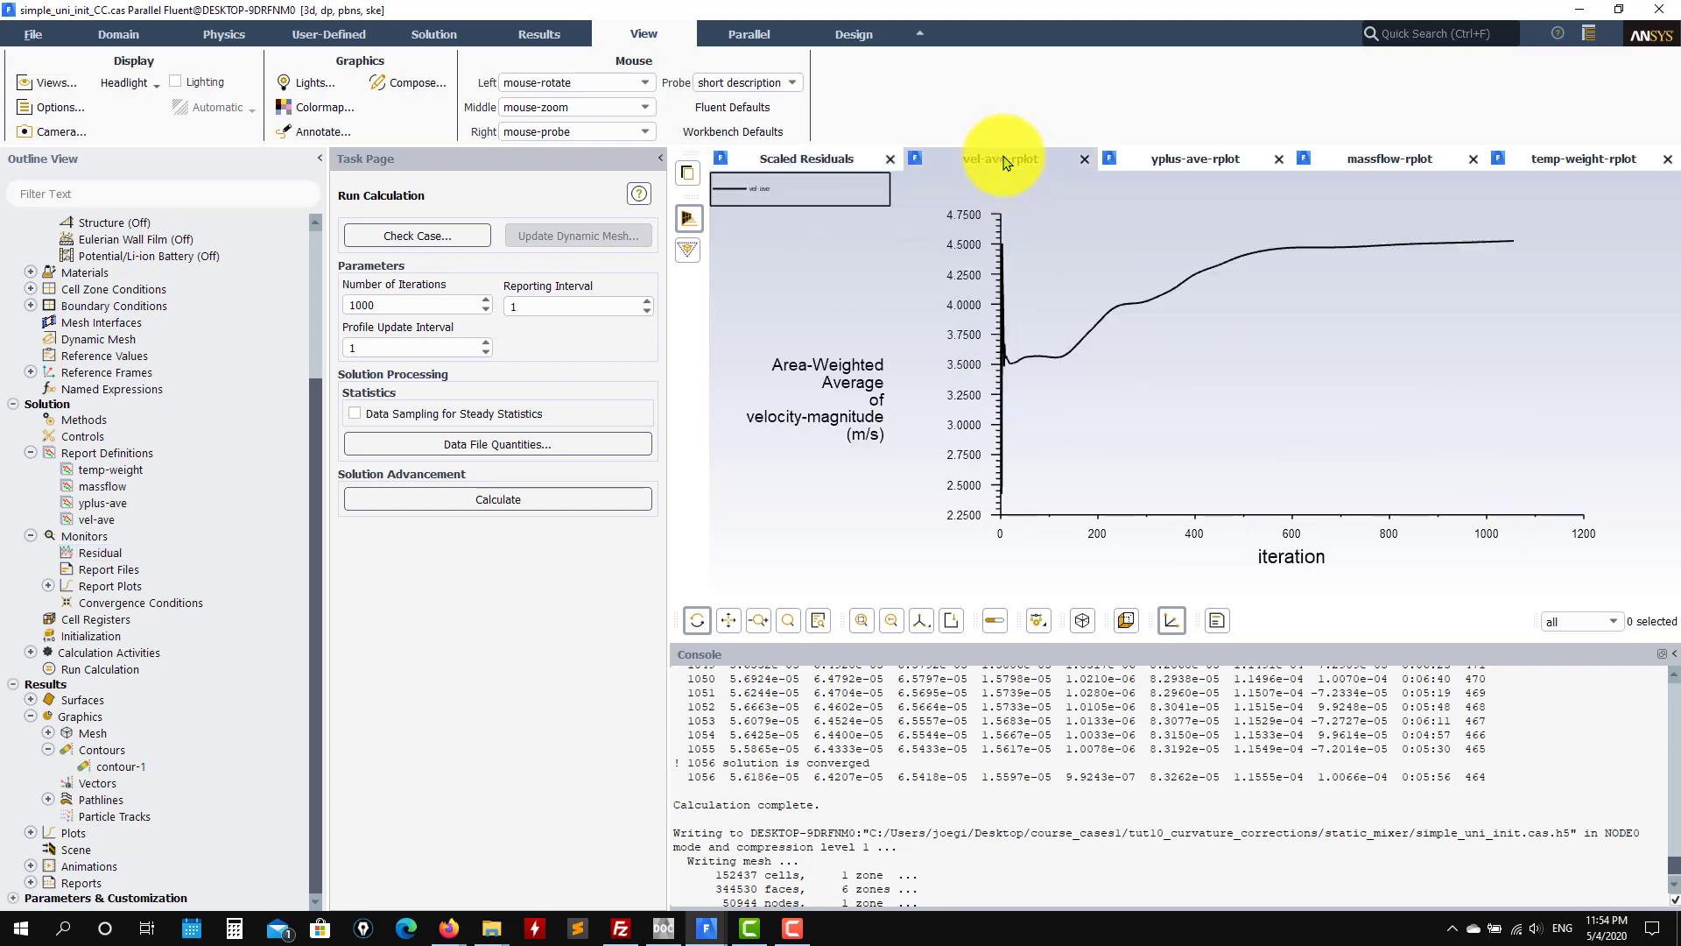
click(1330, 166)
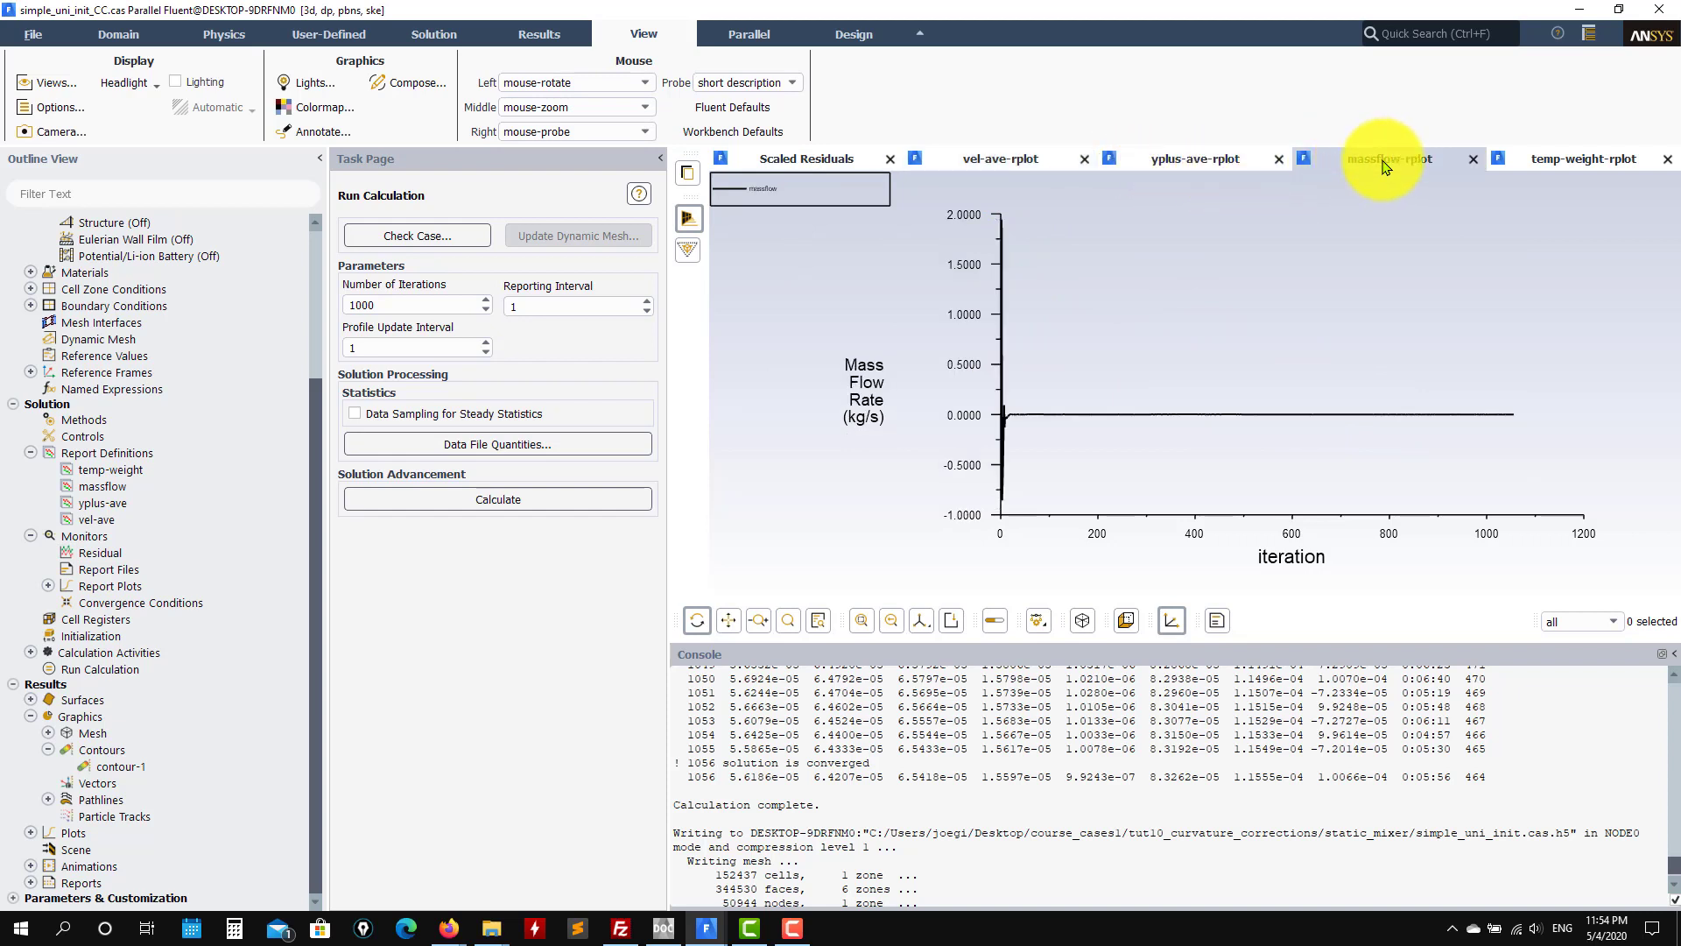
click(1559, 162)
click(1154, 170)
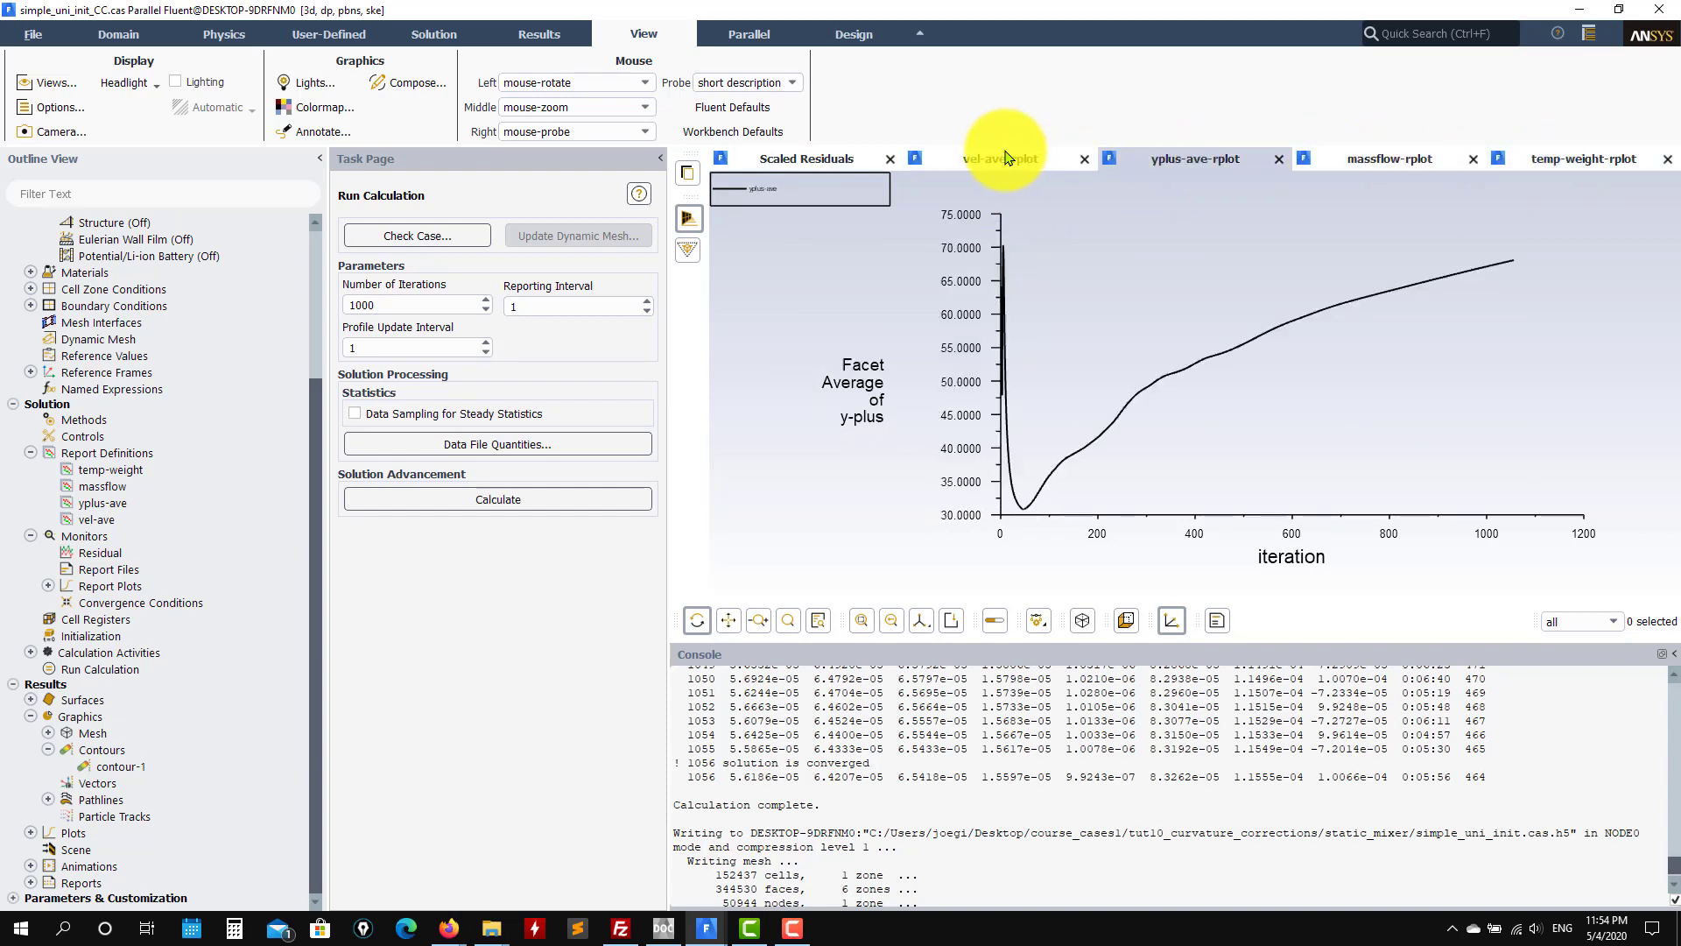
click(998, 164)
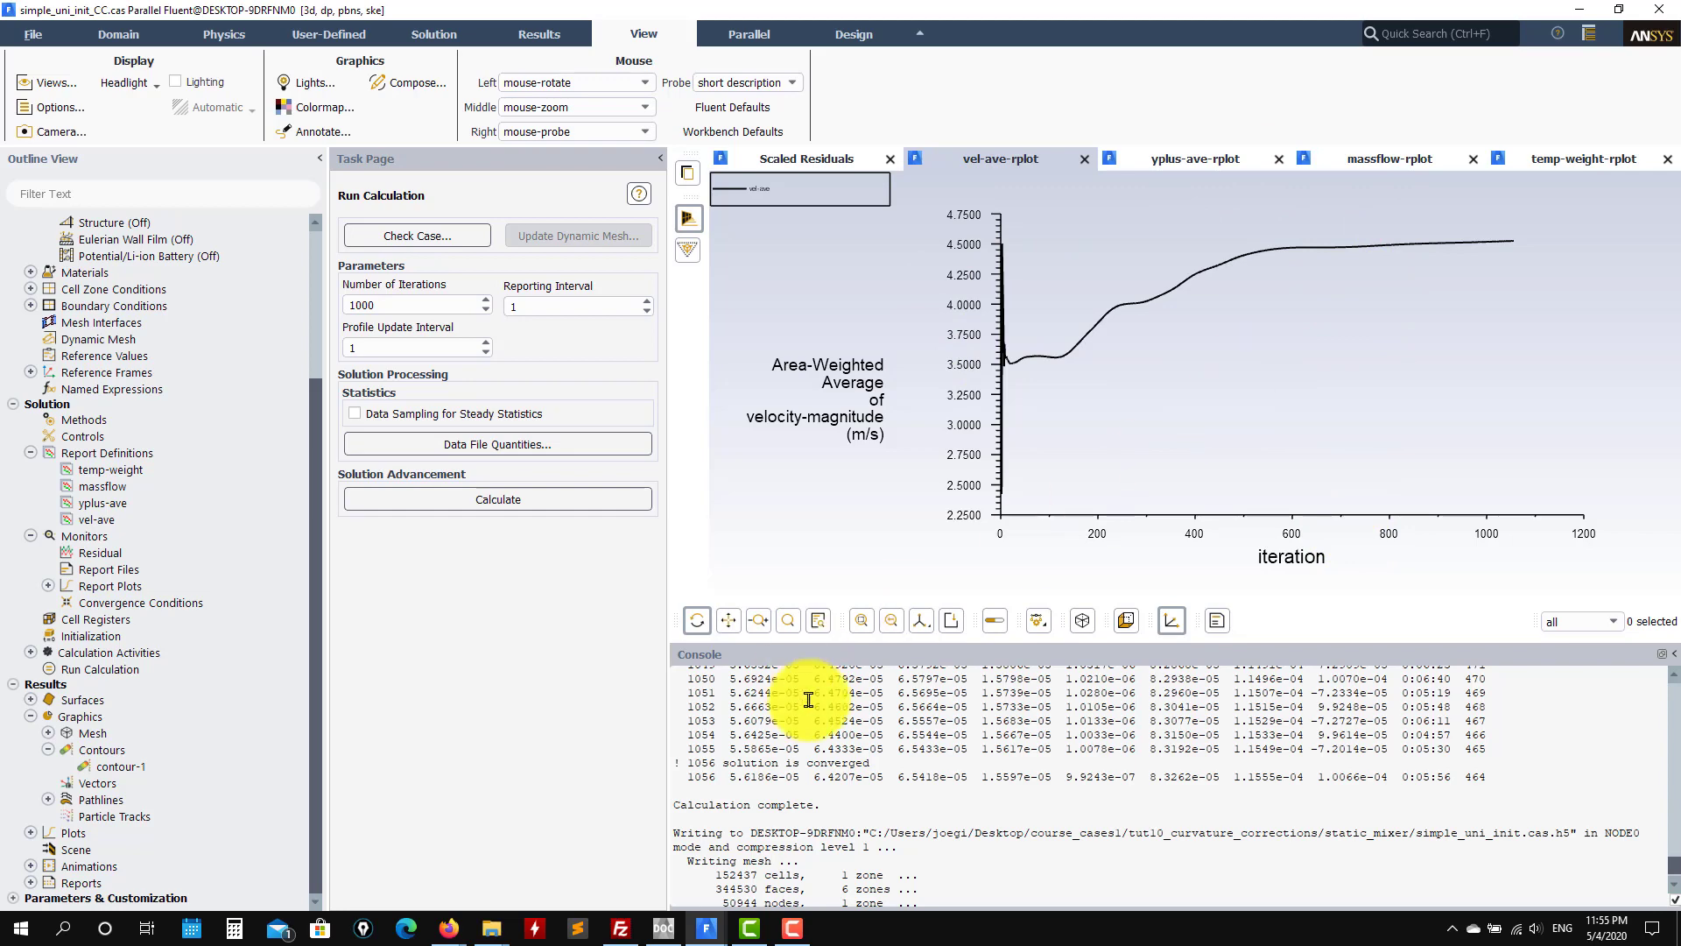
Step: Bring the simple_nonuni_init_CC case forward and show its temperature report plot
click(711, 937)
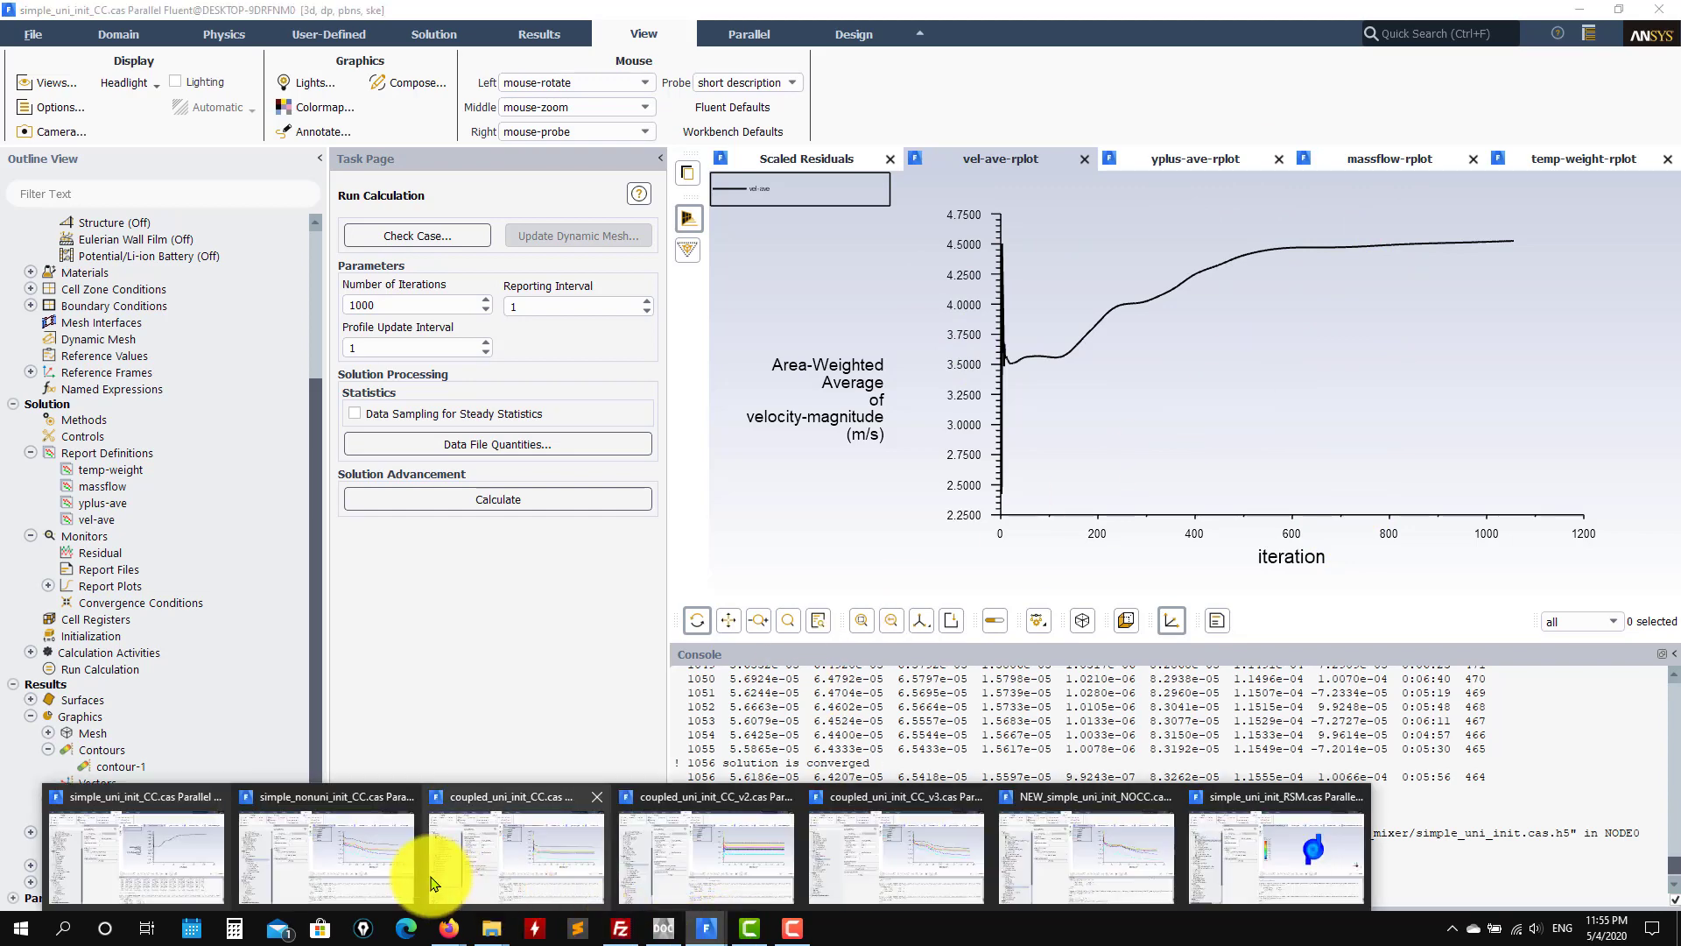
mouse_move(429, 882)
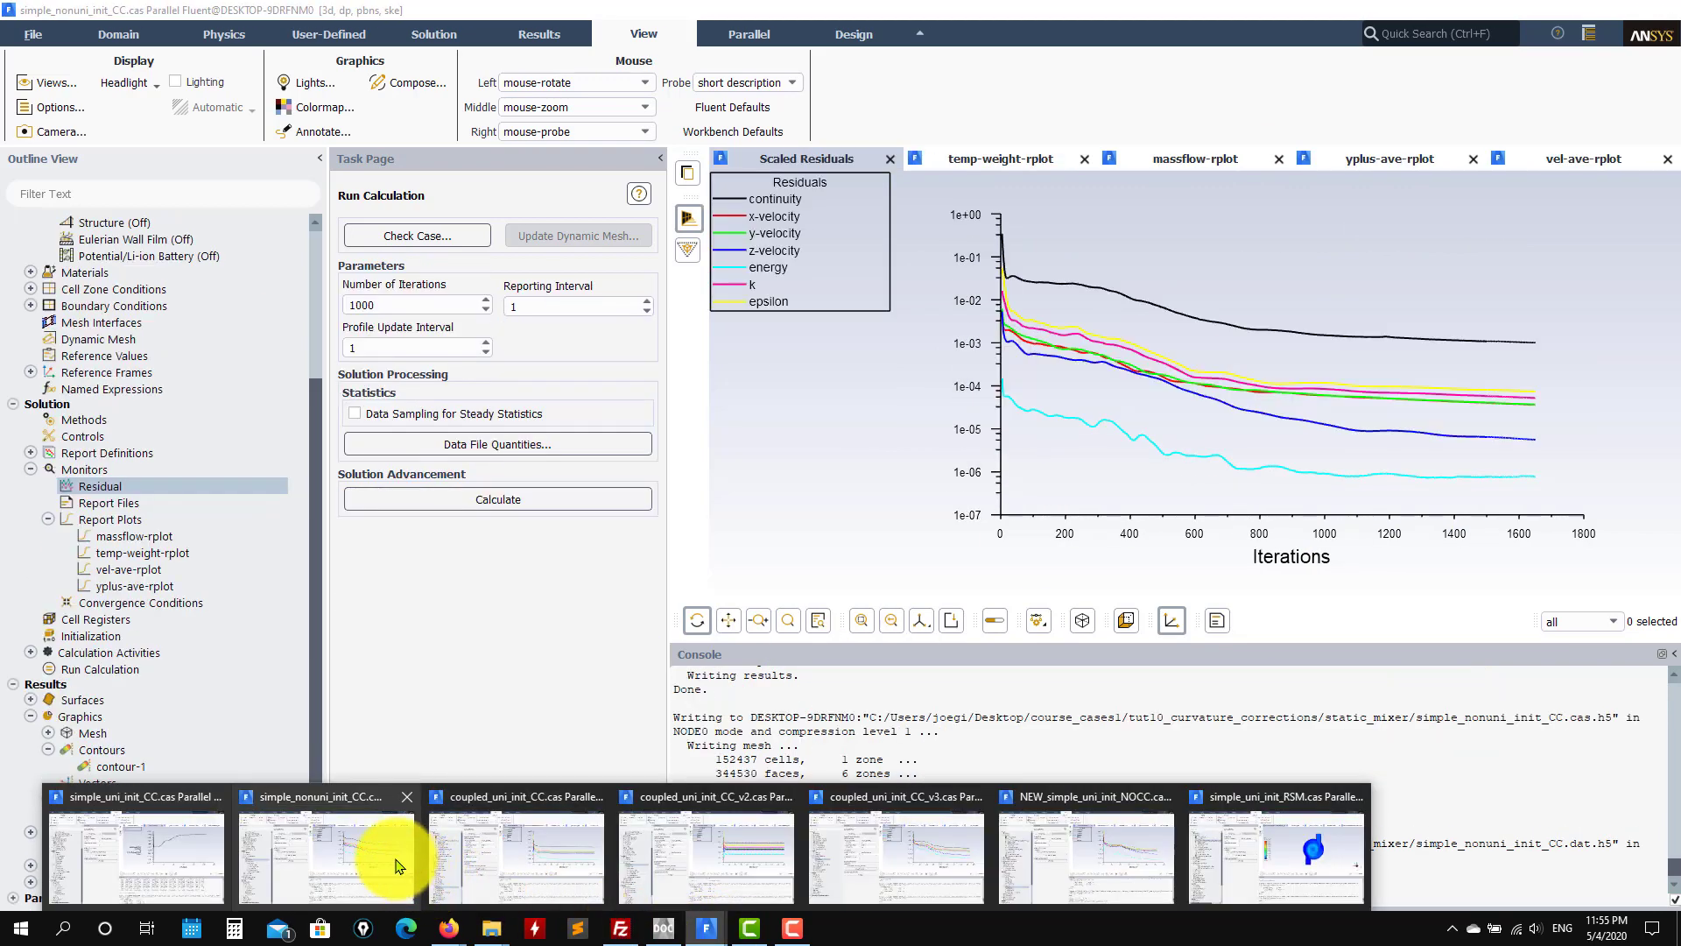
click(382, 863)
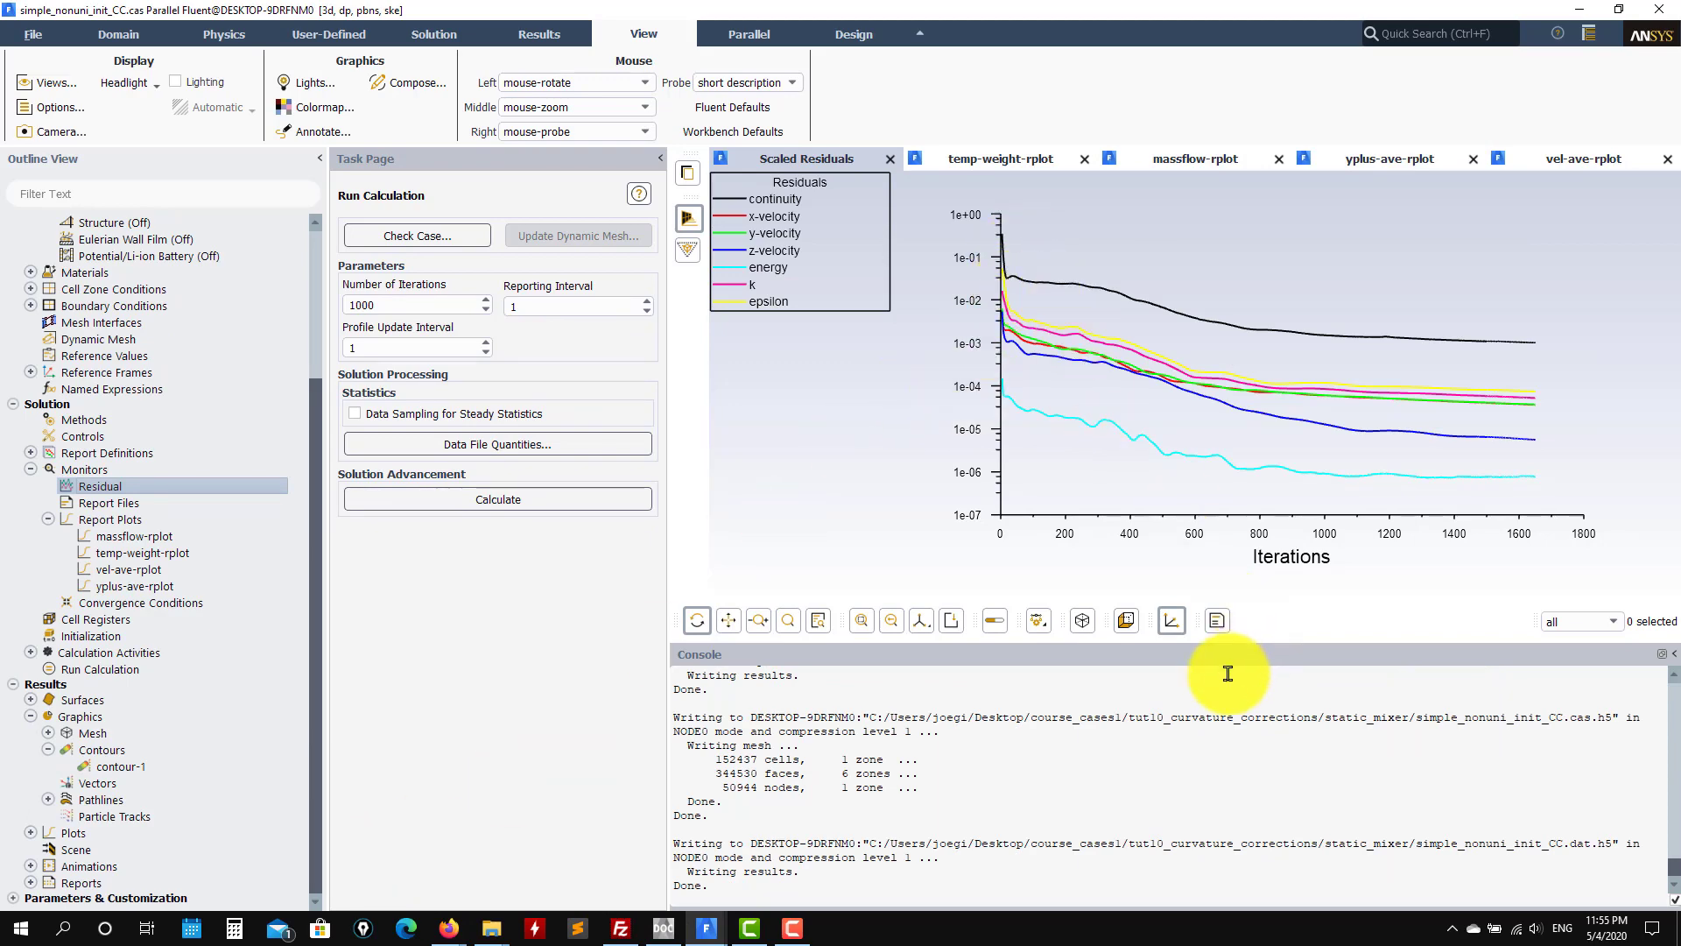
scroll(1230, 770, up, 3)
scroll(1233, 773, up, 1)
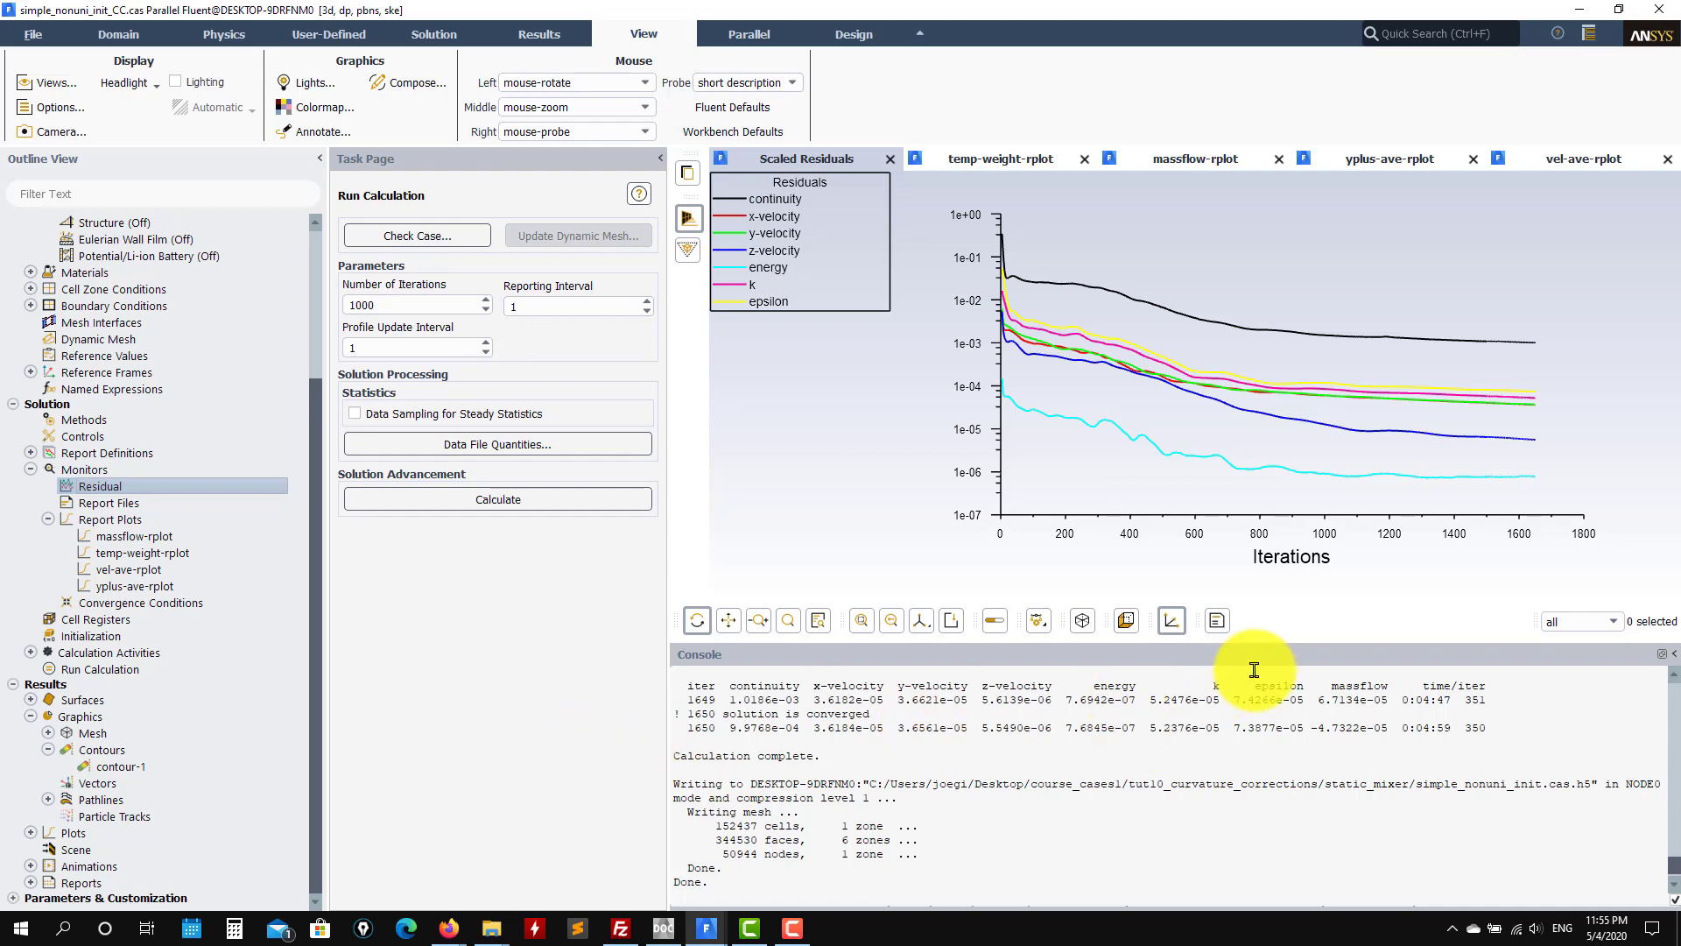
click(1006, 161)
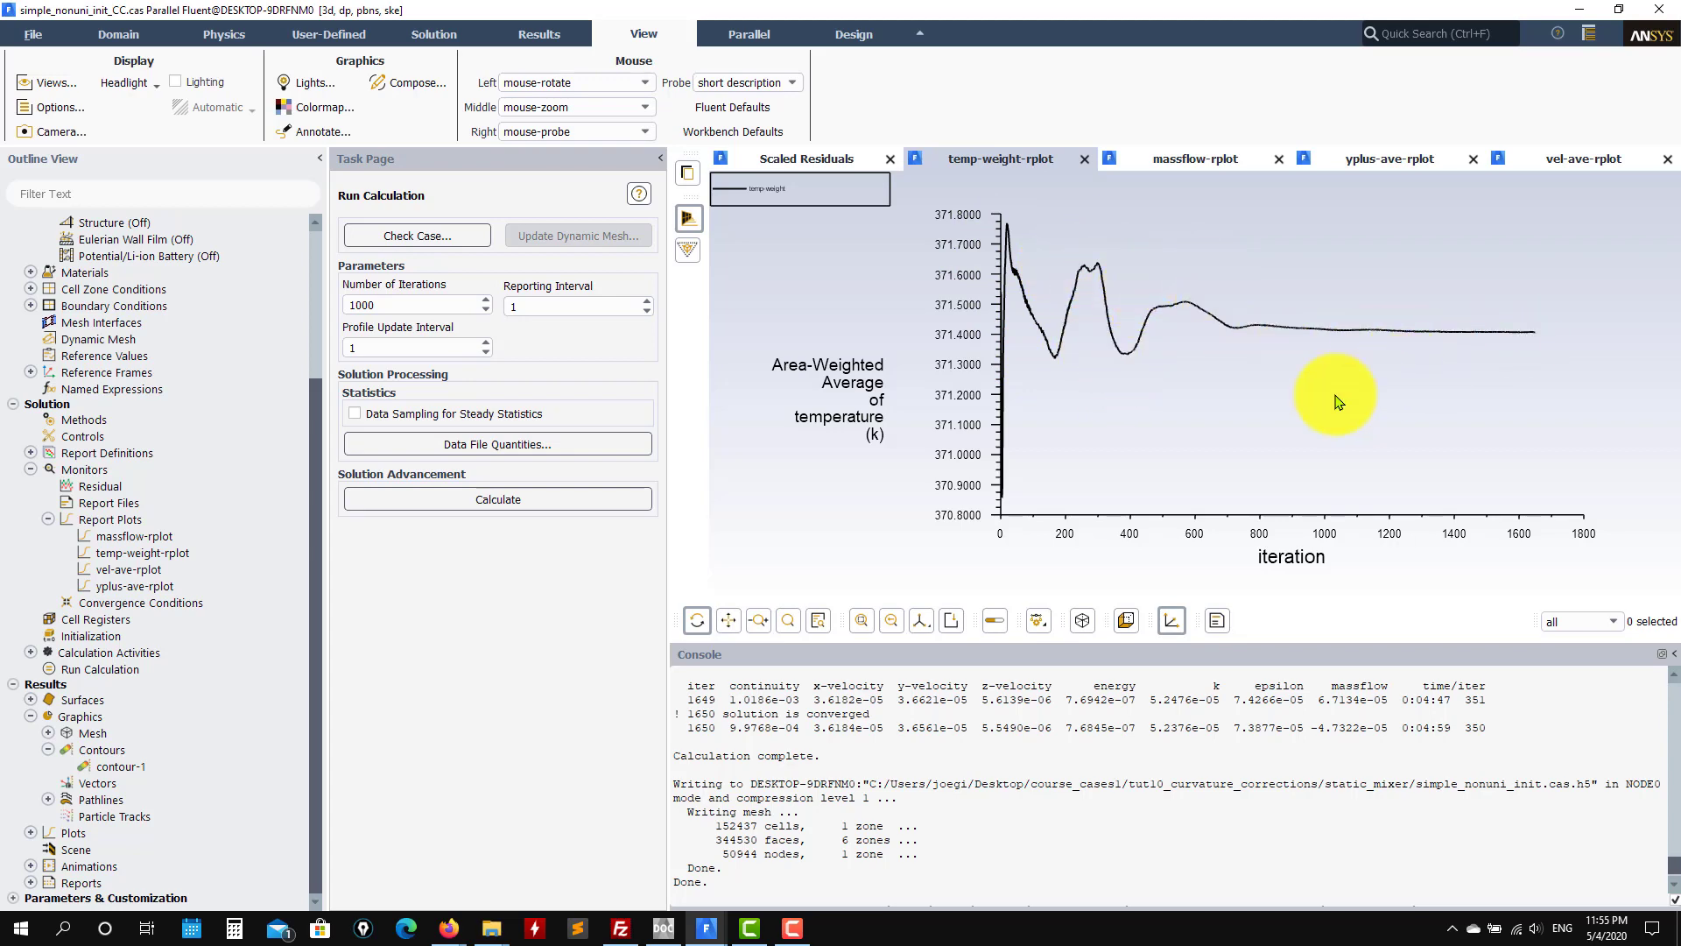
Step: Compare briefly with simple_uni_init_CC, then view nonuni's mass flow, y-plus, velocity and temperature plots
click(709, 925)
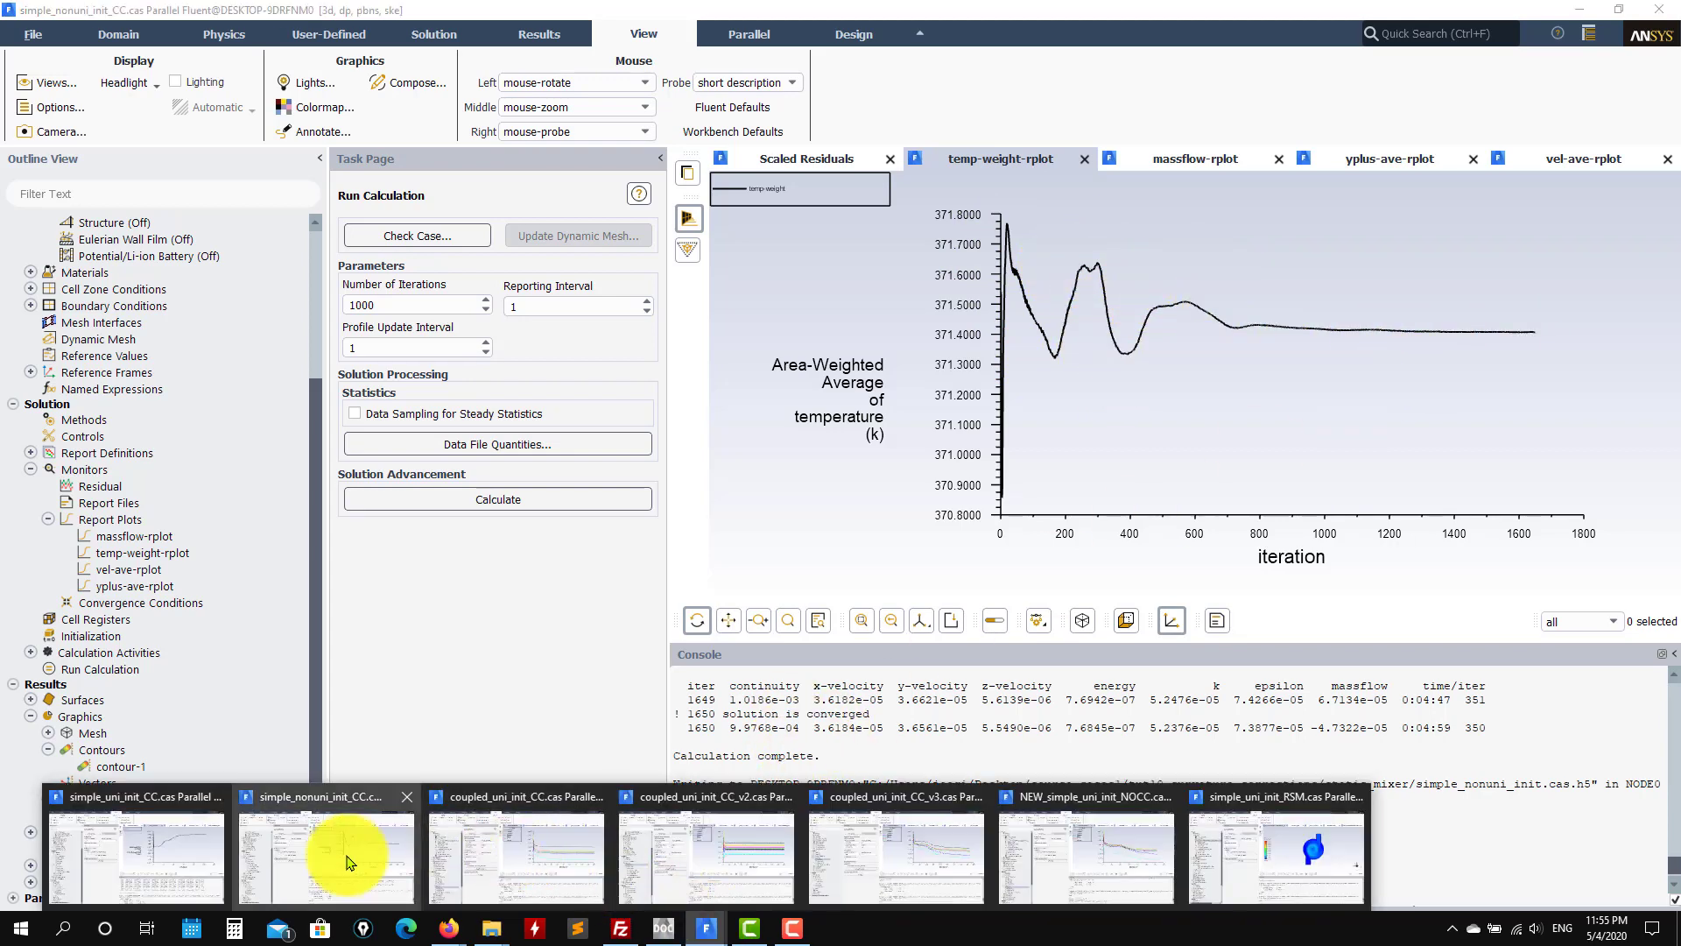
click(175, 865)
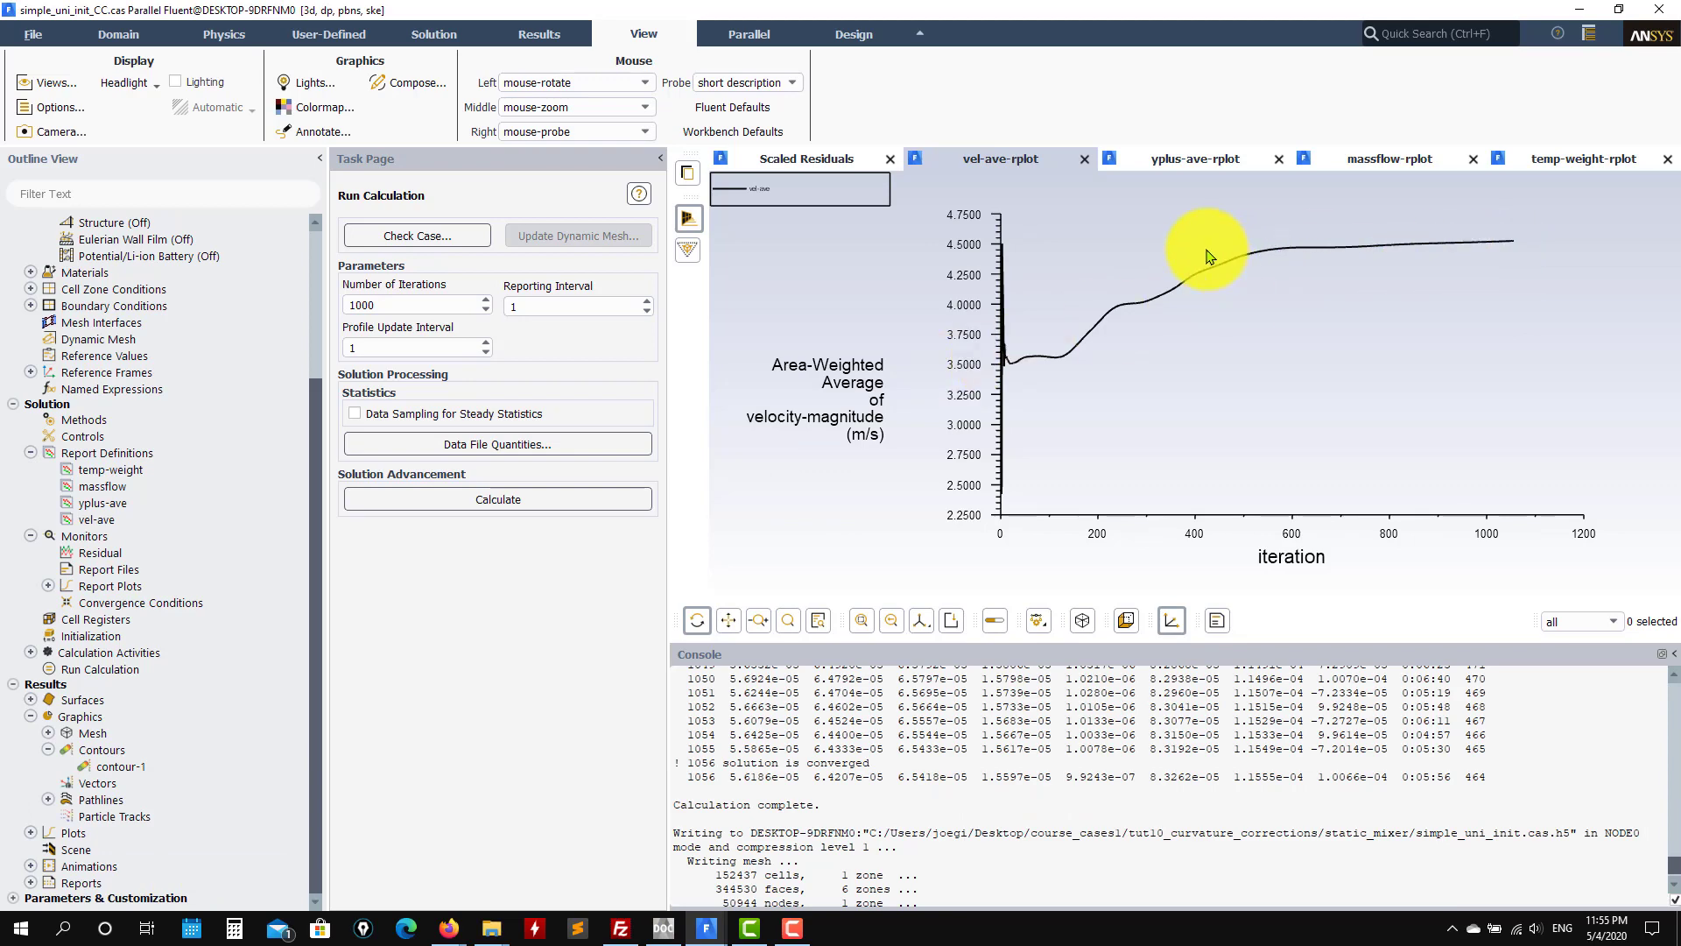
click(1573, 11)
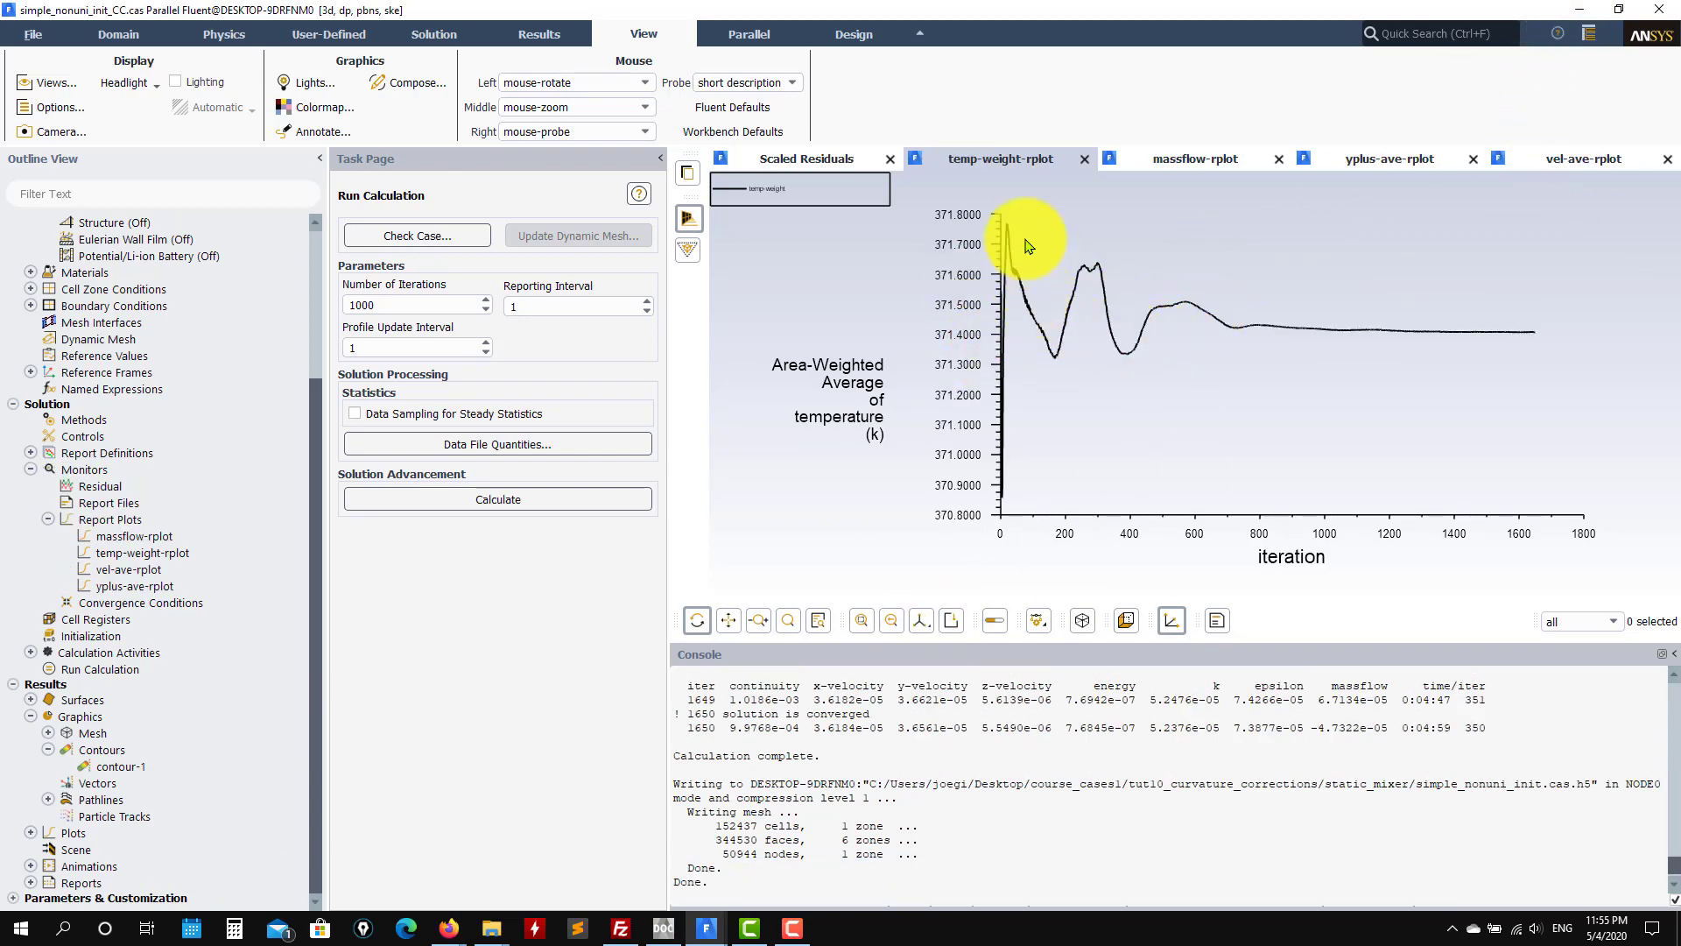
click(1222, 160)
click(1427, 160)
click(1595, 168)
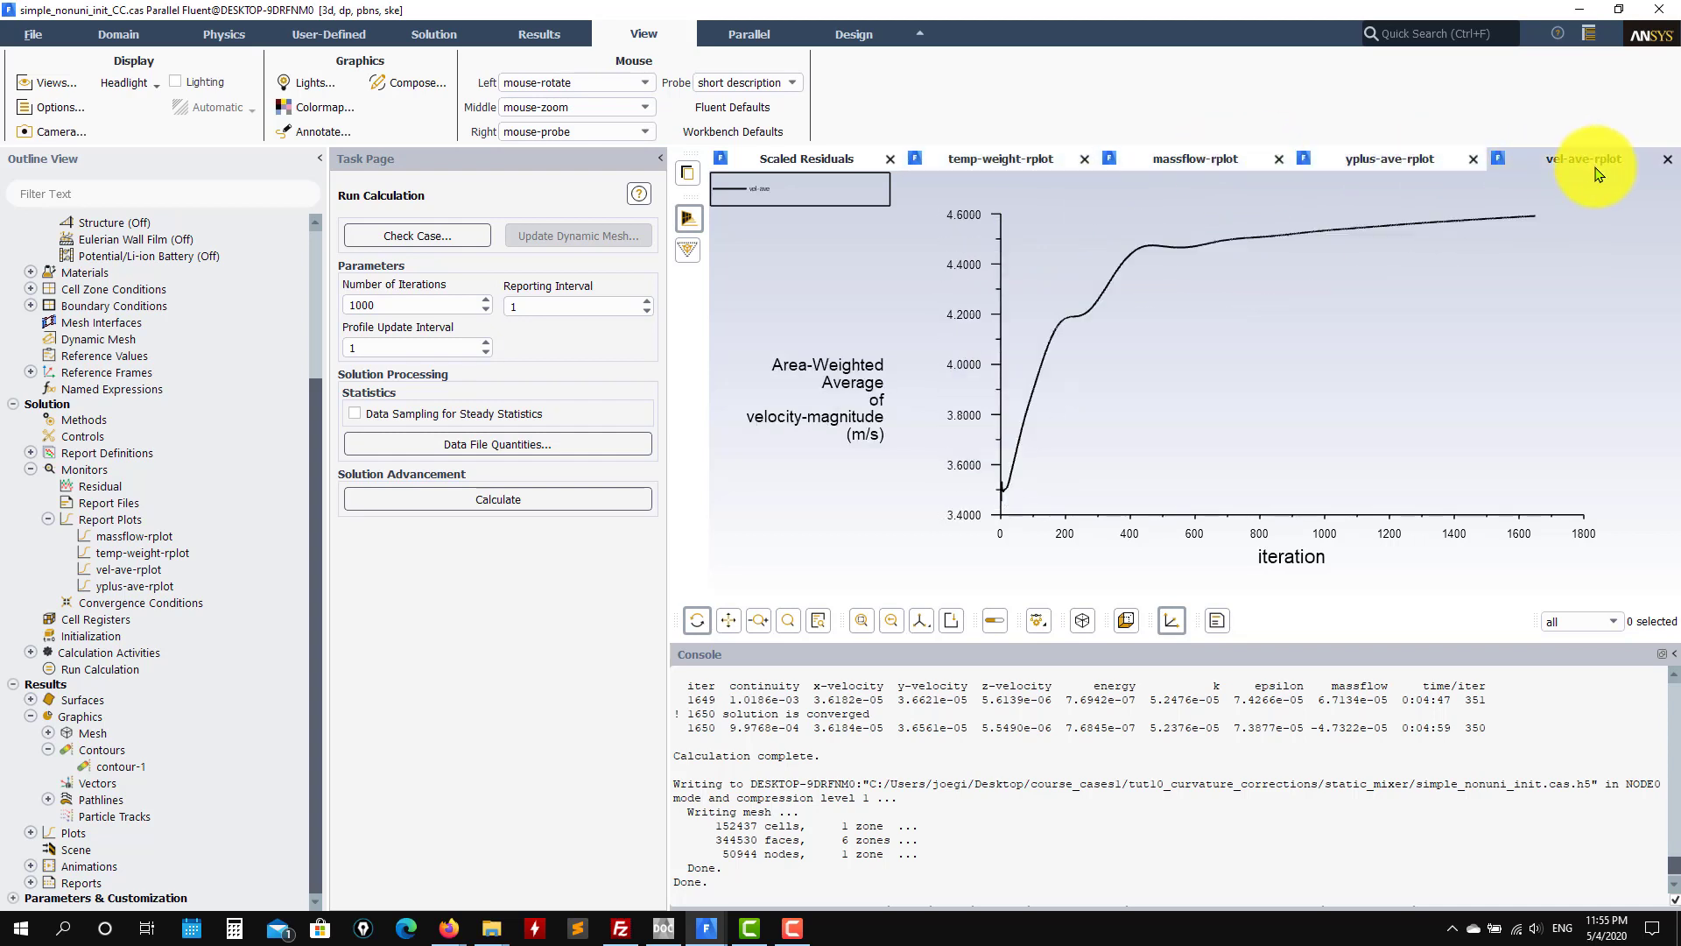
click(1003, 162)
Step: Minimize the simple_uni_init_CC and simple_nonuni_init_CC windows and bring coupled_uni_init_CC forward
click(658, 932)
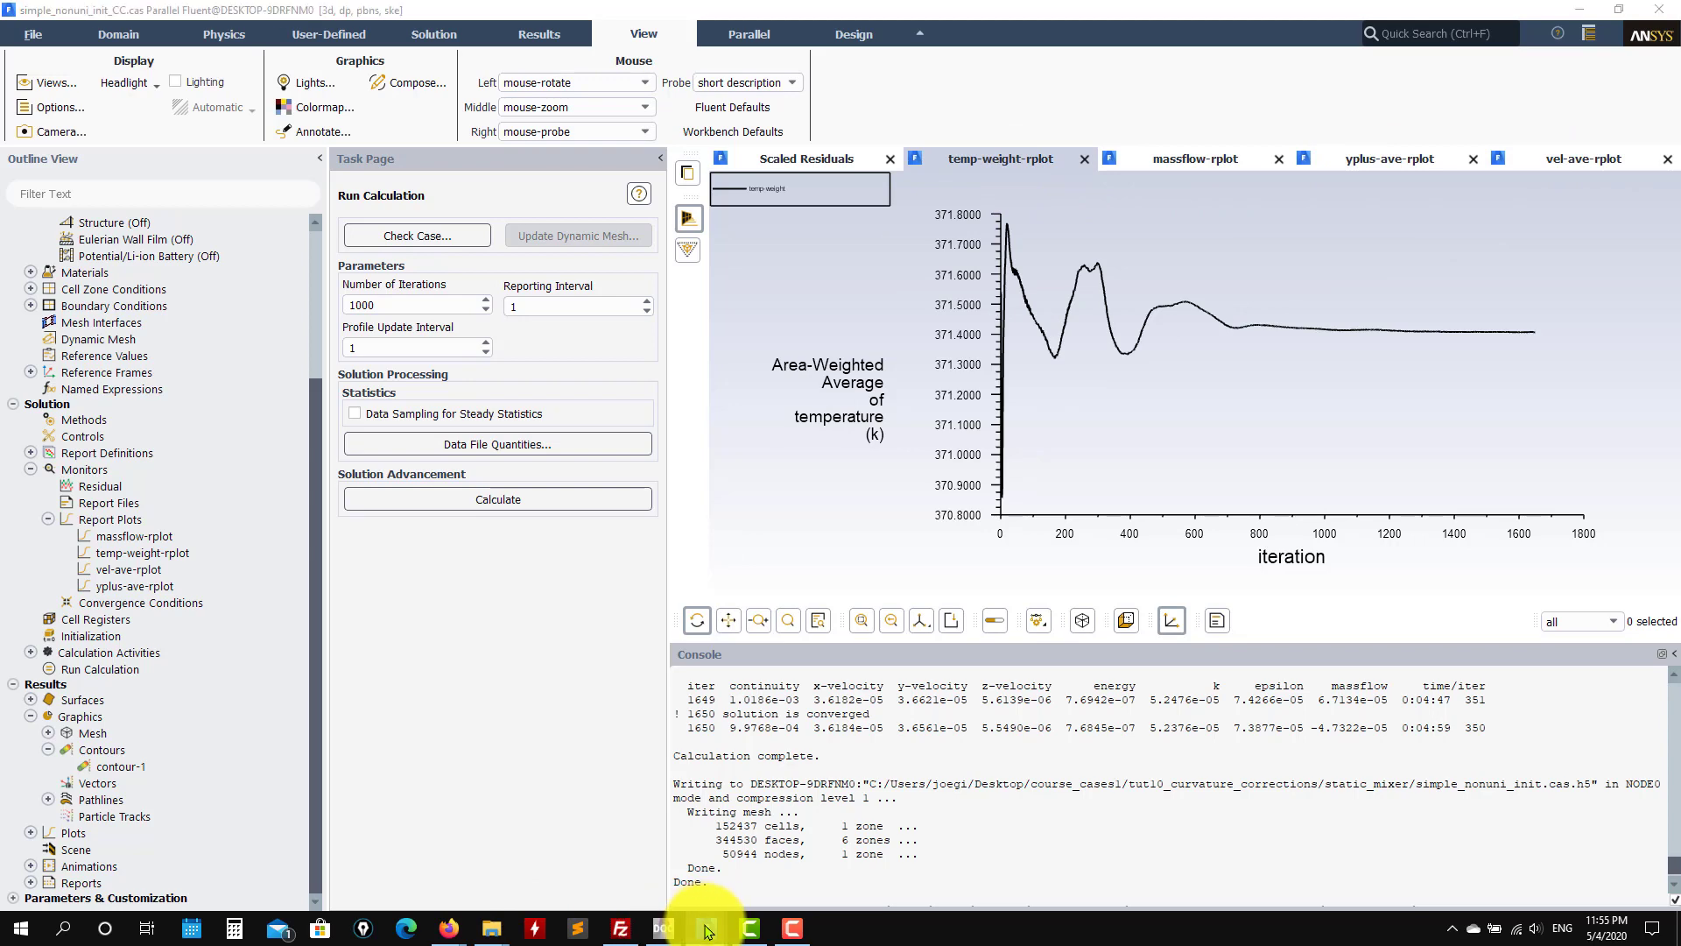
click(150, 871)
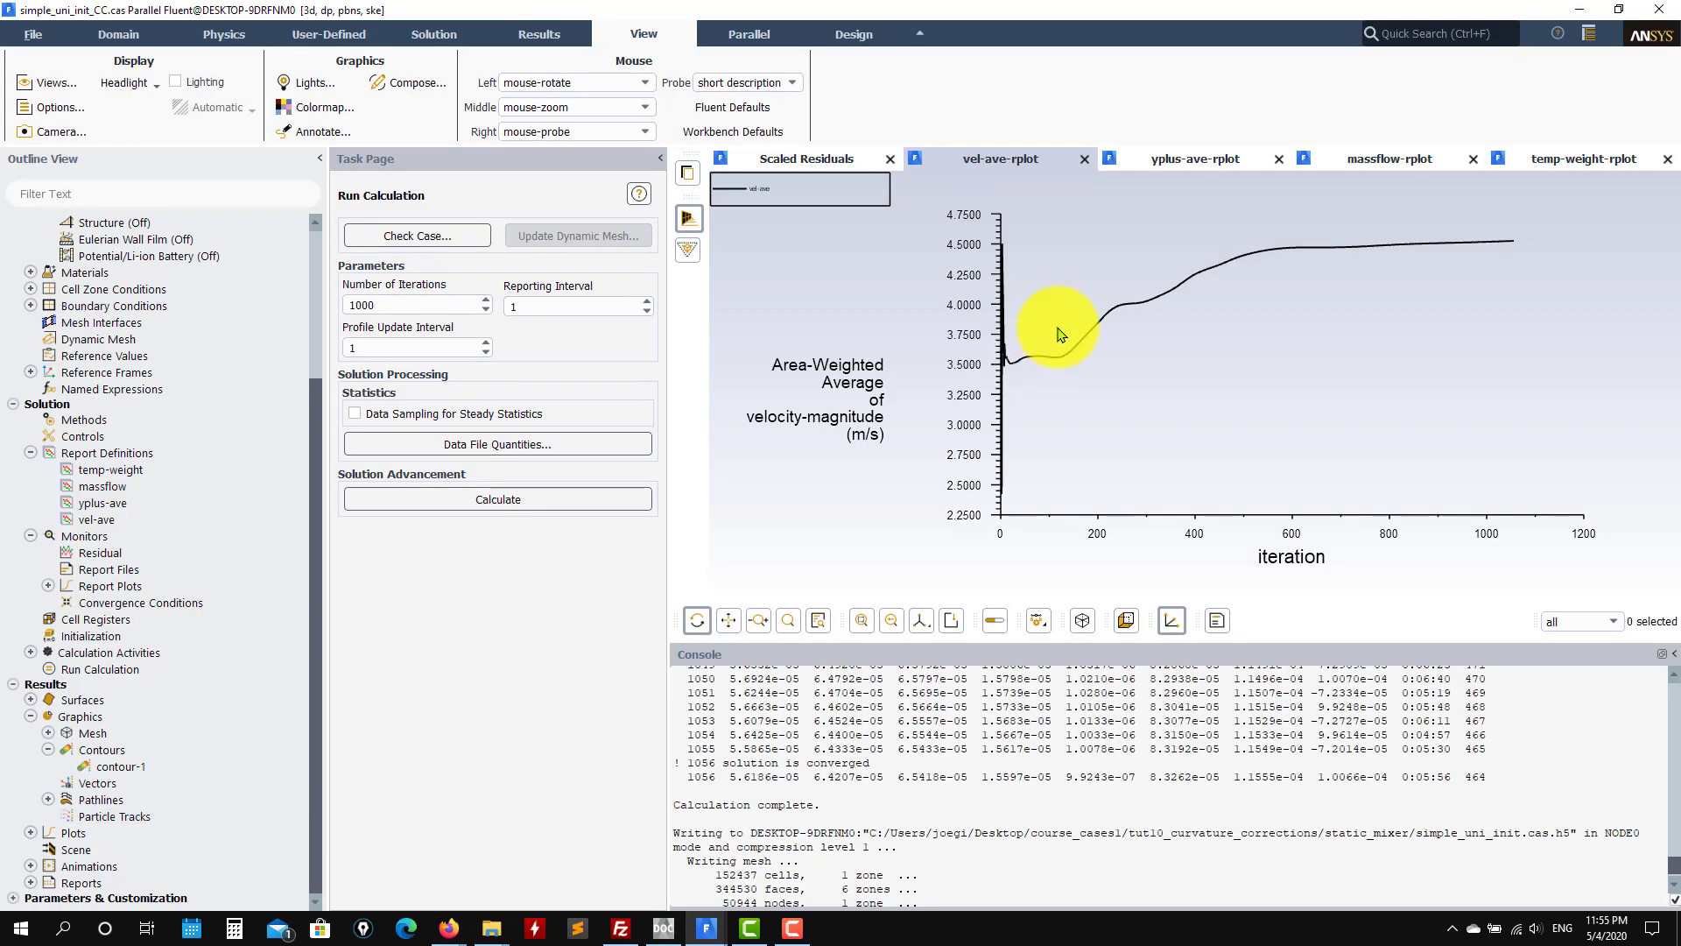
click(1572, 10)
click(1574, 10)
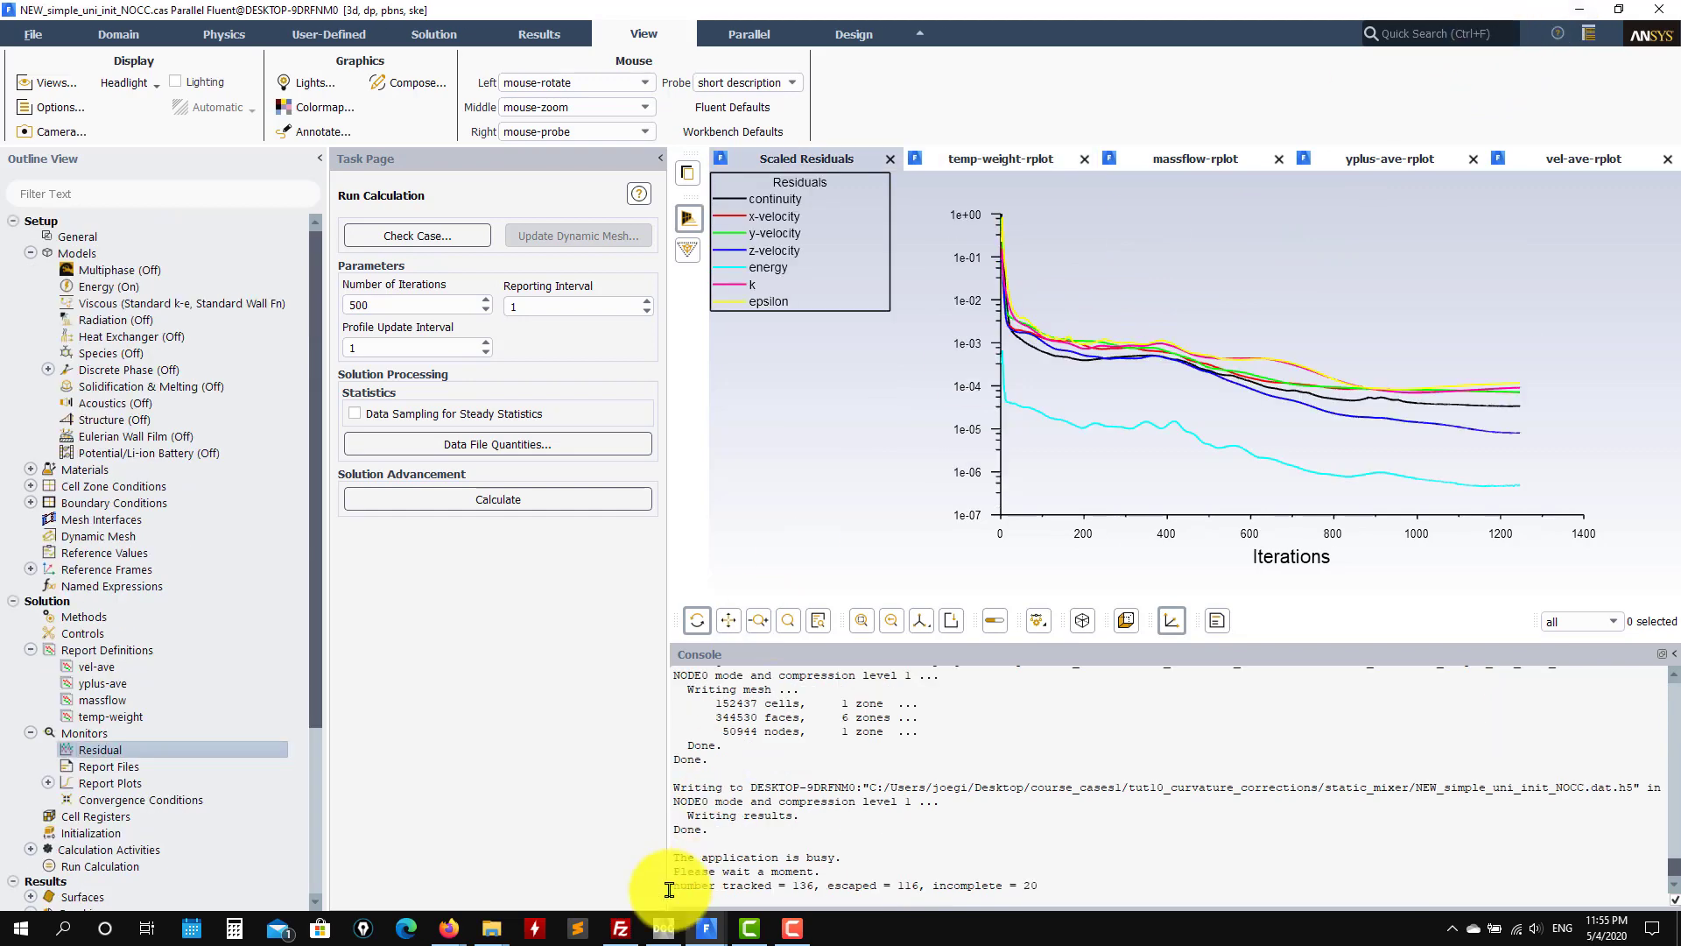
mouse_move(709, 930)
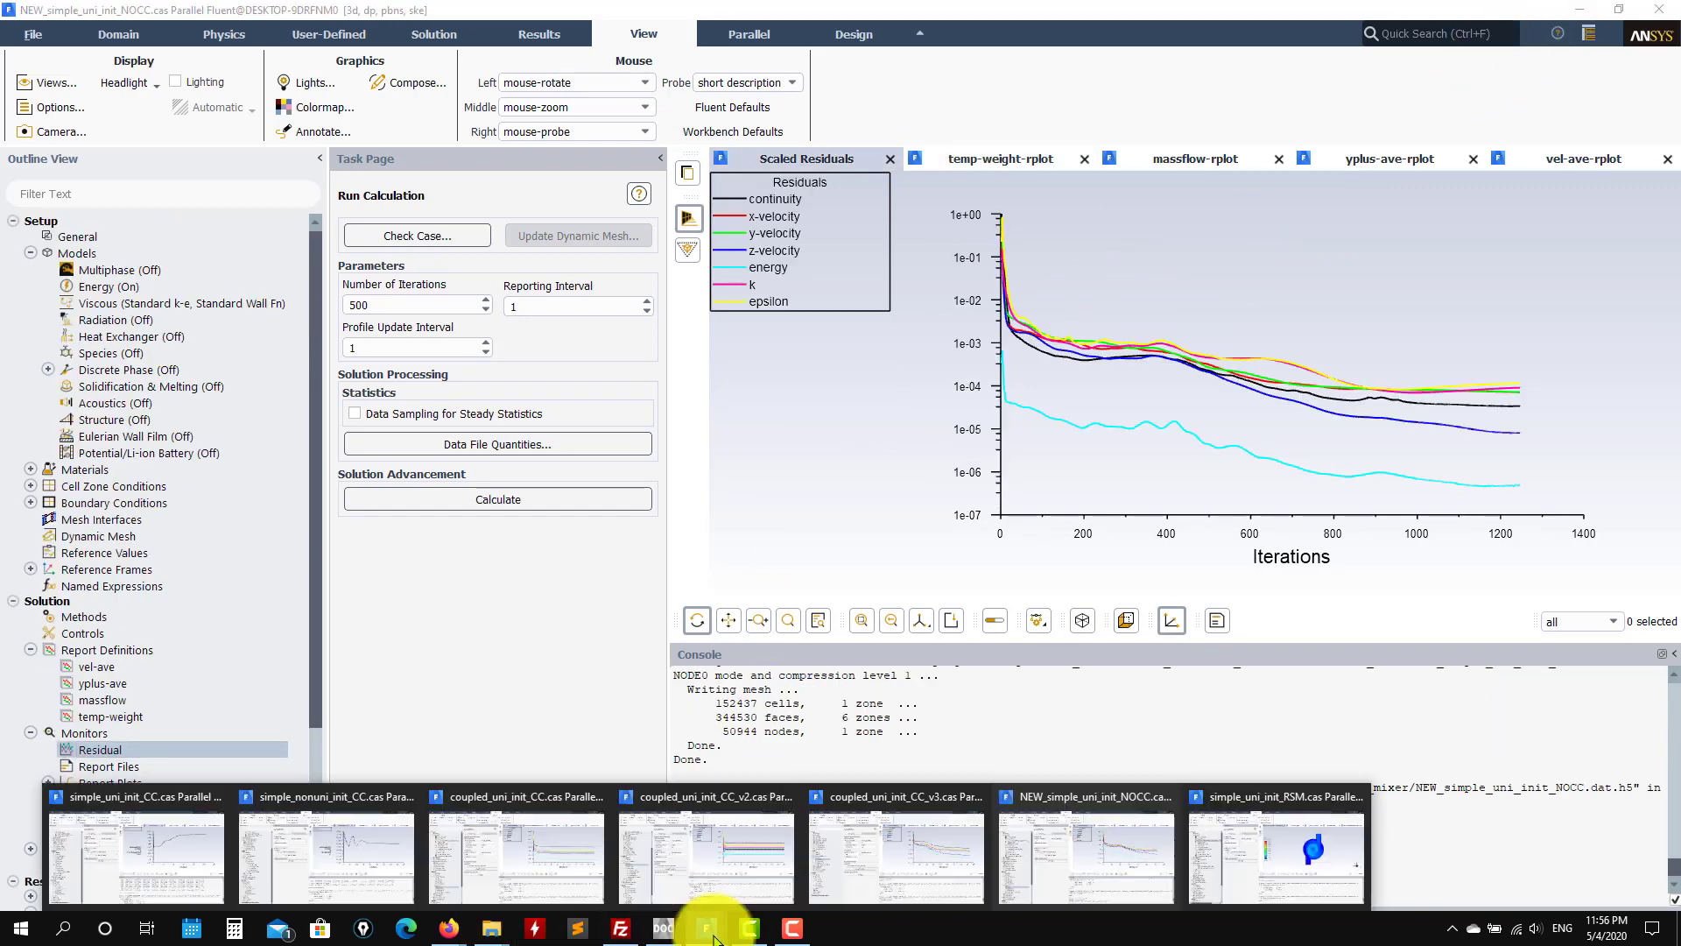
click(539, 867)
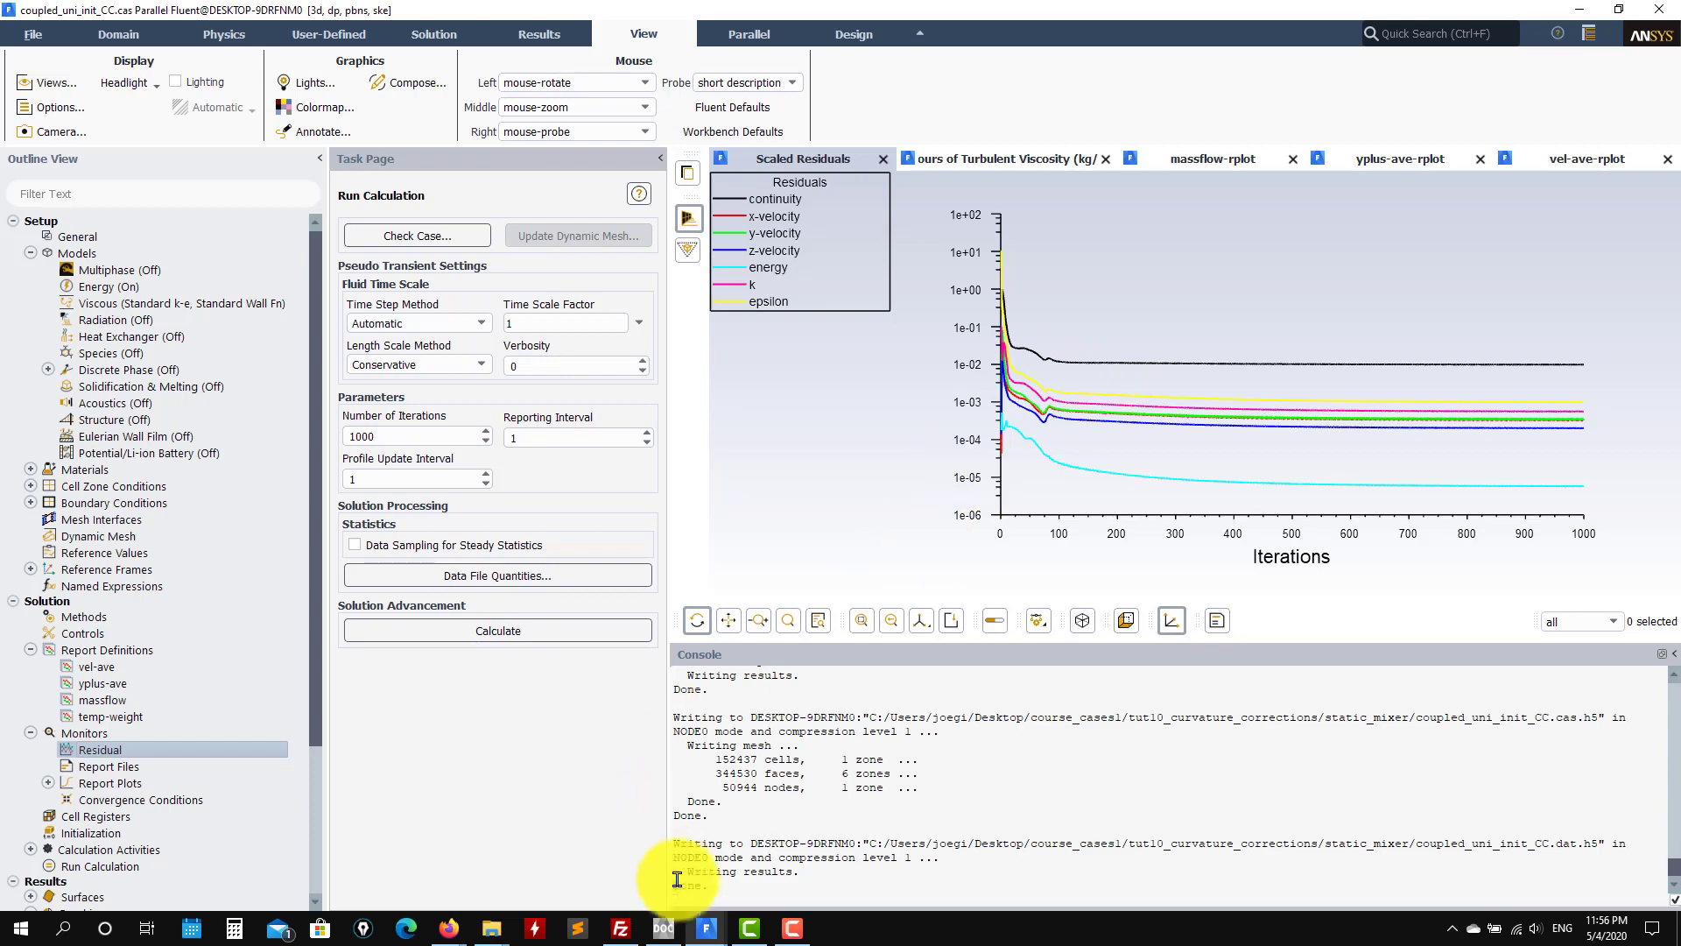
Step: Check simple_uni_init_CC's scaled residuals, then show coupled_uni_init_CC's vel-ave velocity-magnitude report plot
click(707, 927)
click(140, 871)
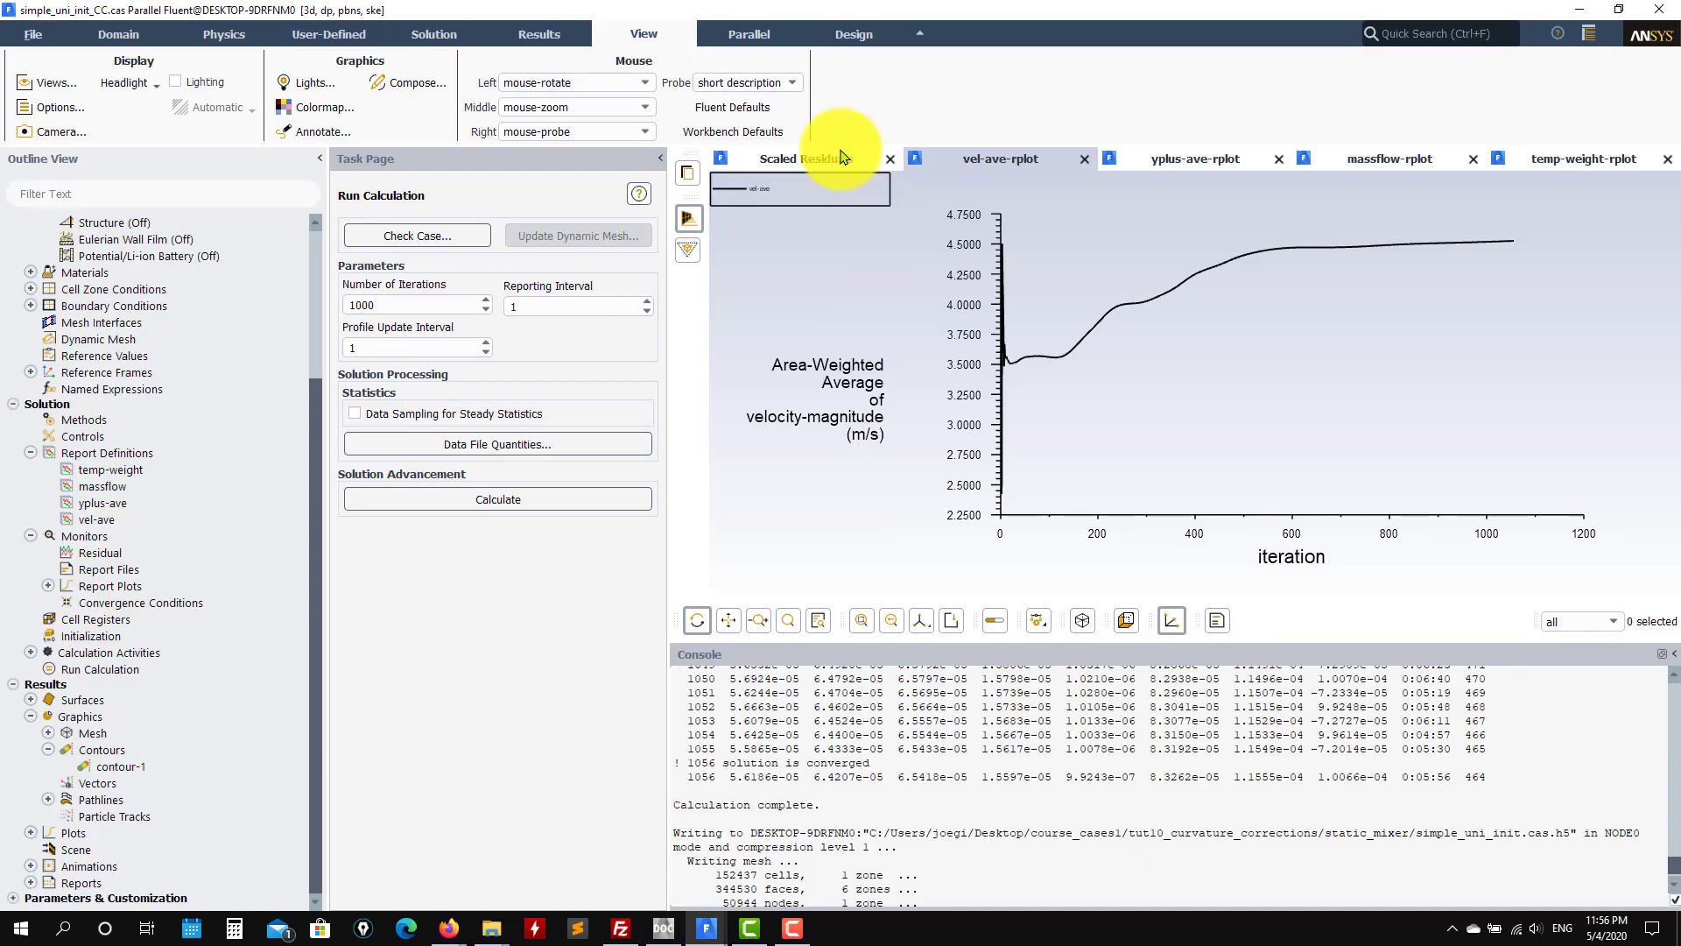
click(803, 159)
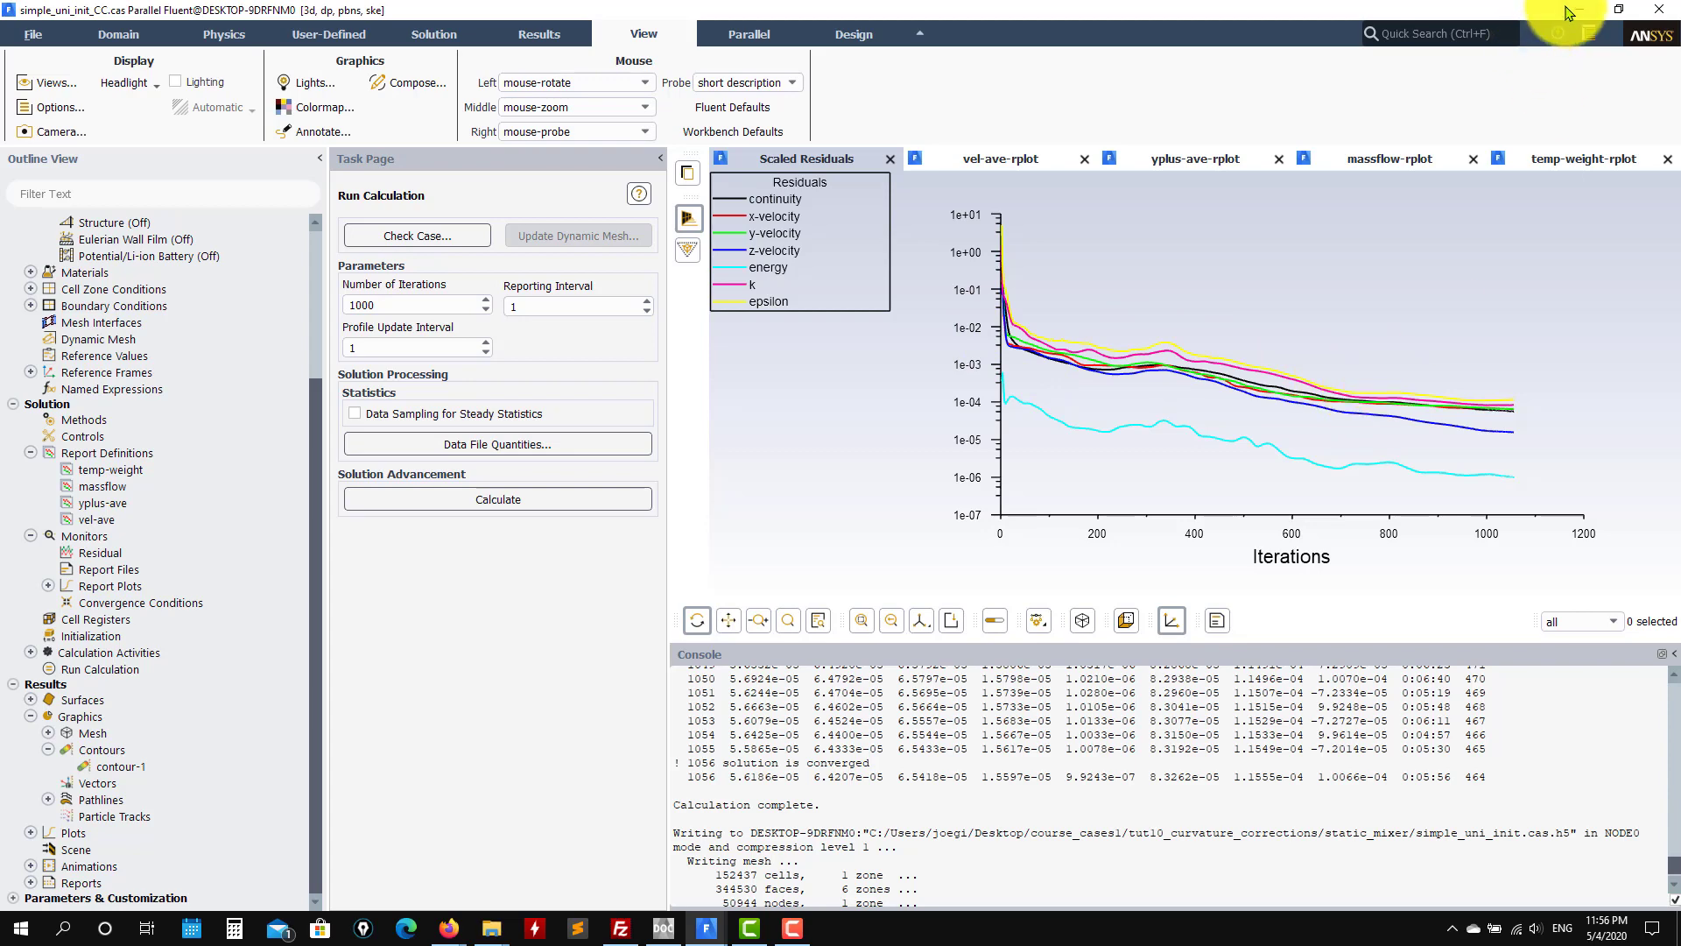
key(alt+Tab)
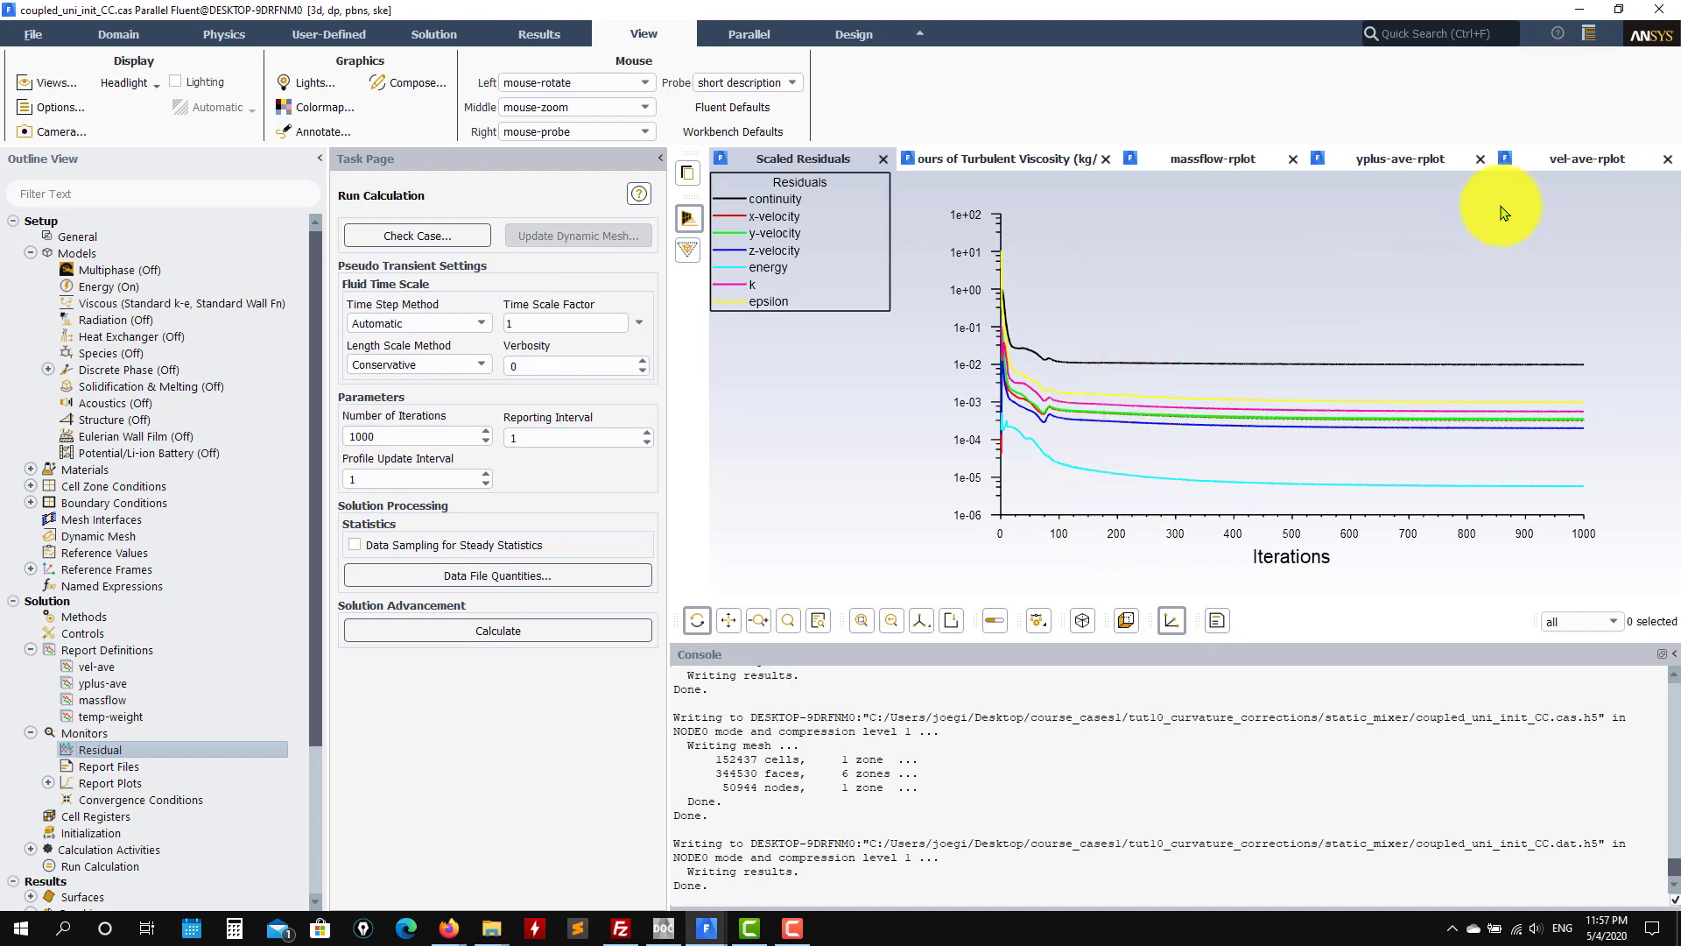
click(1558, 159)
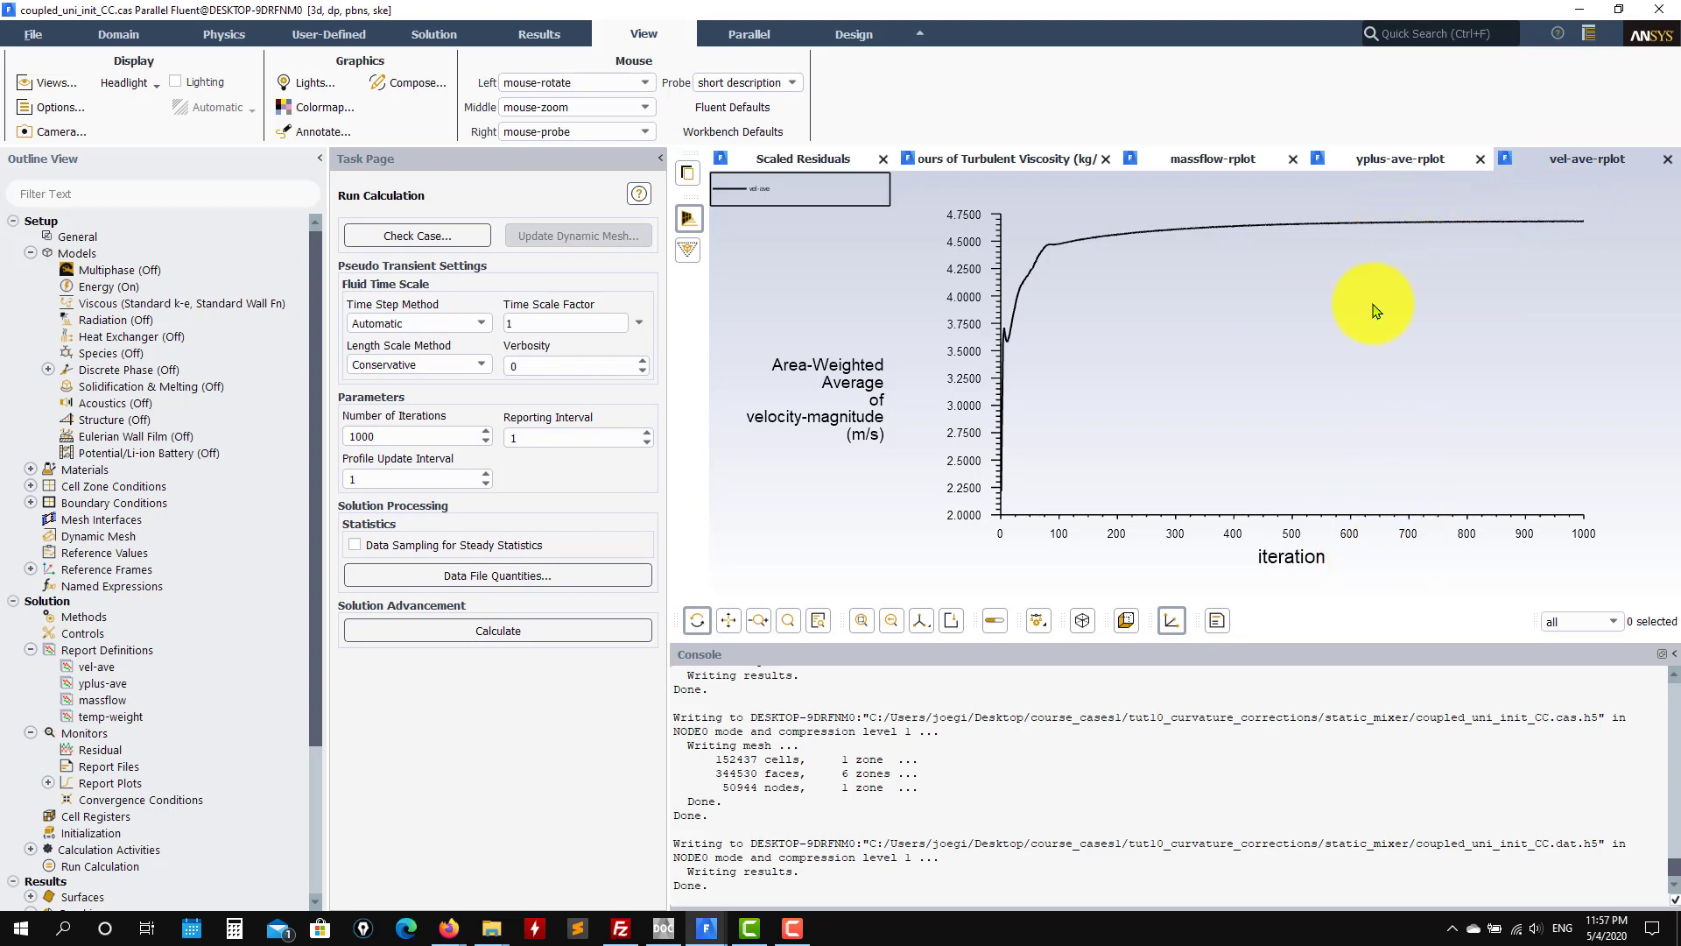
Step: Leave simple_uni_init_CC on its vel-ave-rplot velocity-magnitude plot, then minimize that window
click(215, 841)
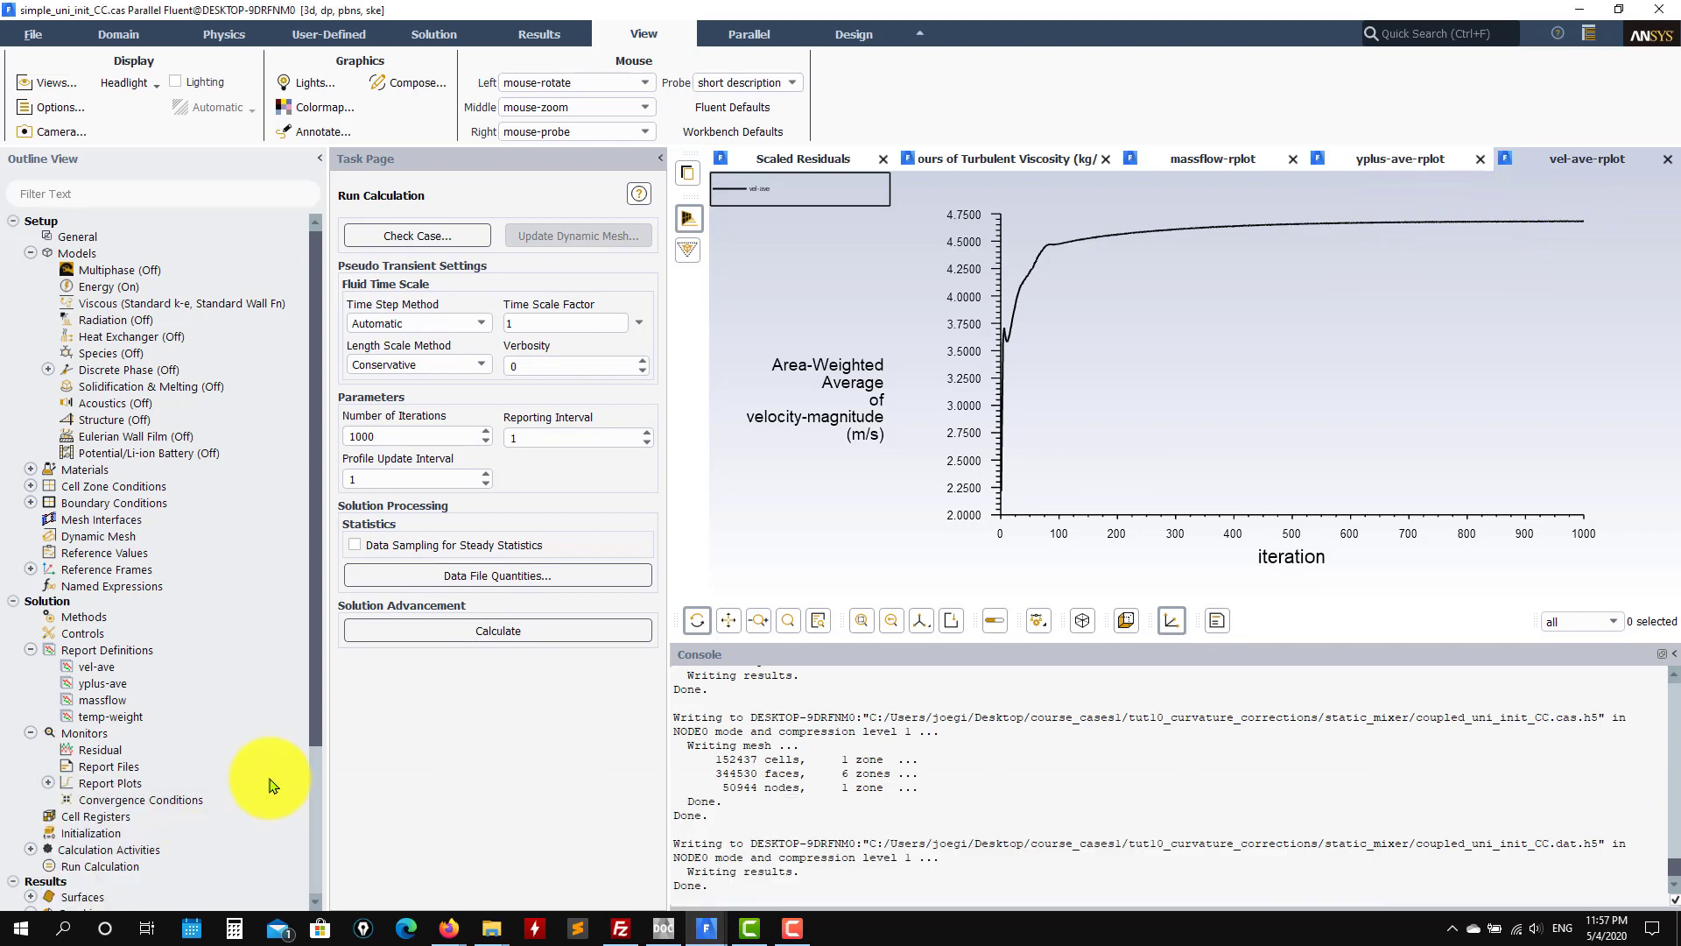
click(1545, 161)
click(1002, 159)
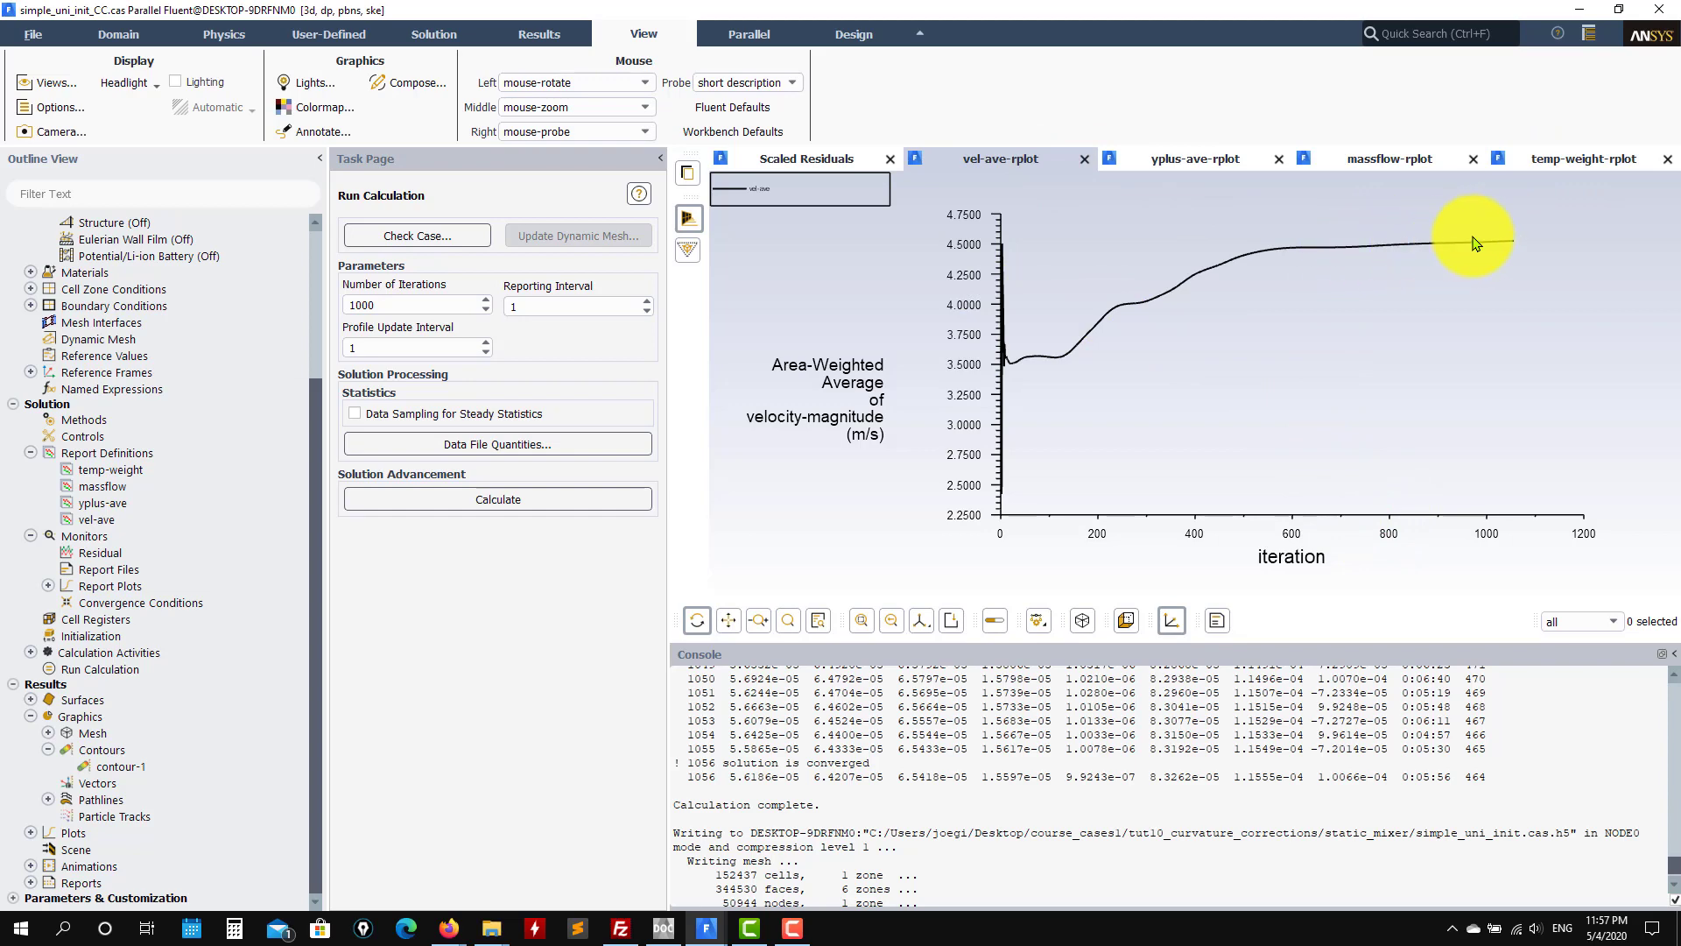
click(1580, 10)
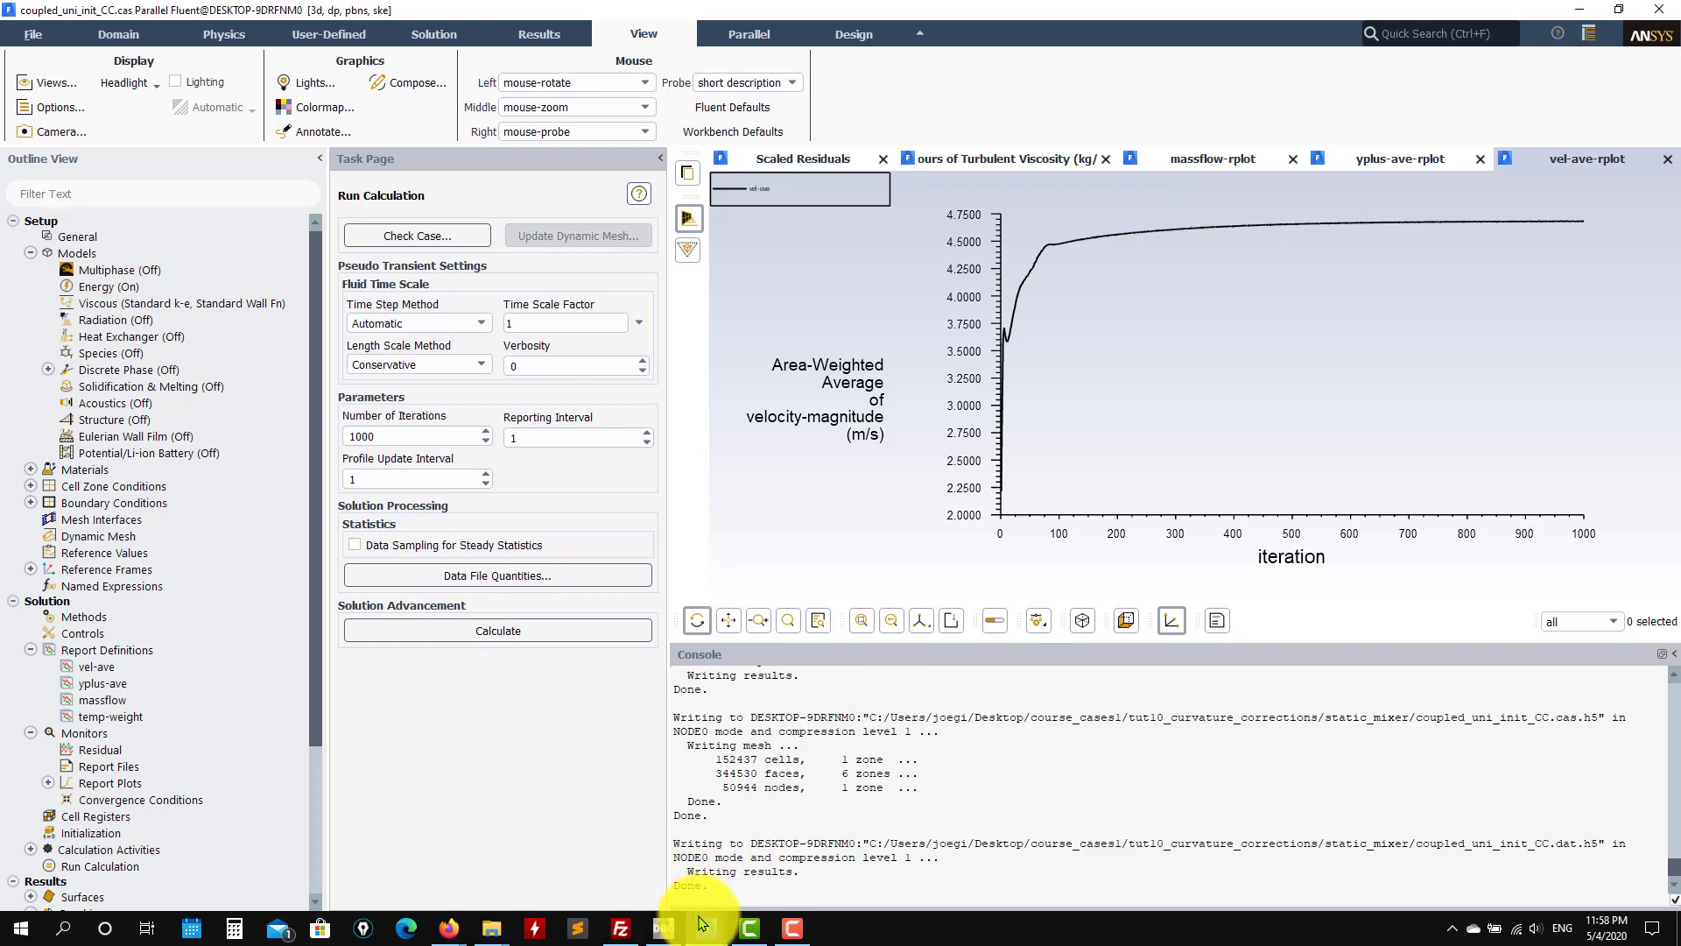
Step: Show coupled_uni_init_CC's scaled residuals plot, then switch to the coupled_uni_init_CC_v3 case window
mouse_move(701, 924)
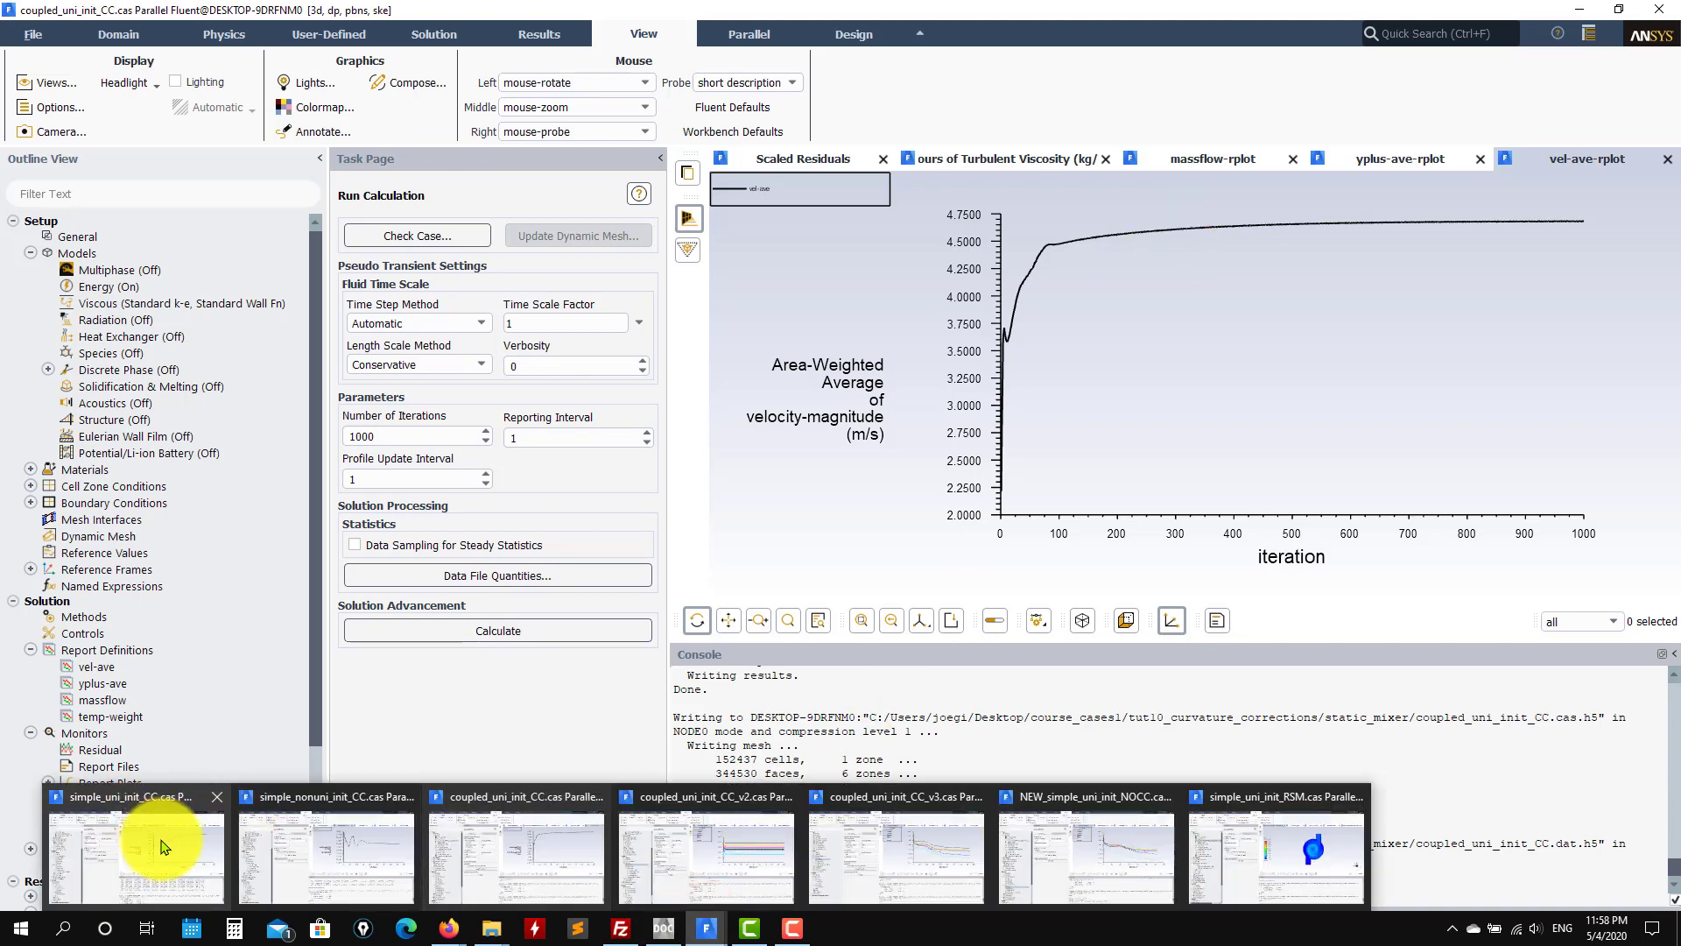
mouse_move(166, 833)
mouse_move(653, 851)
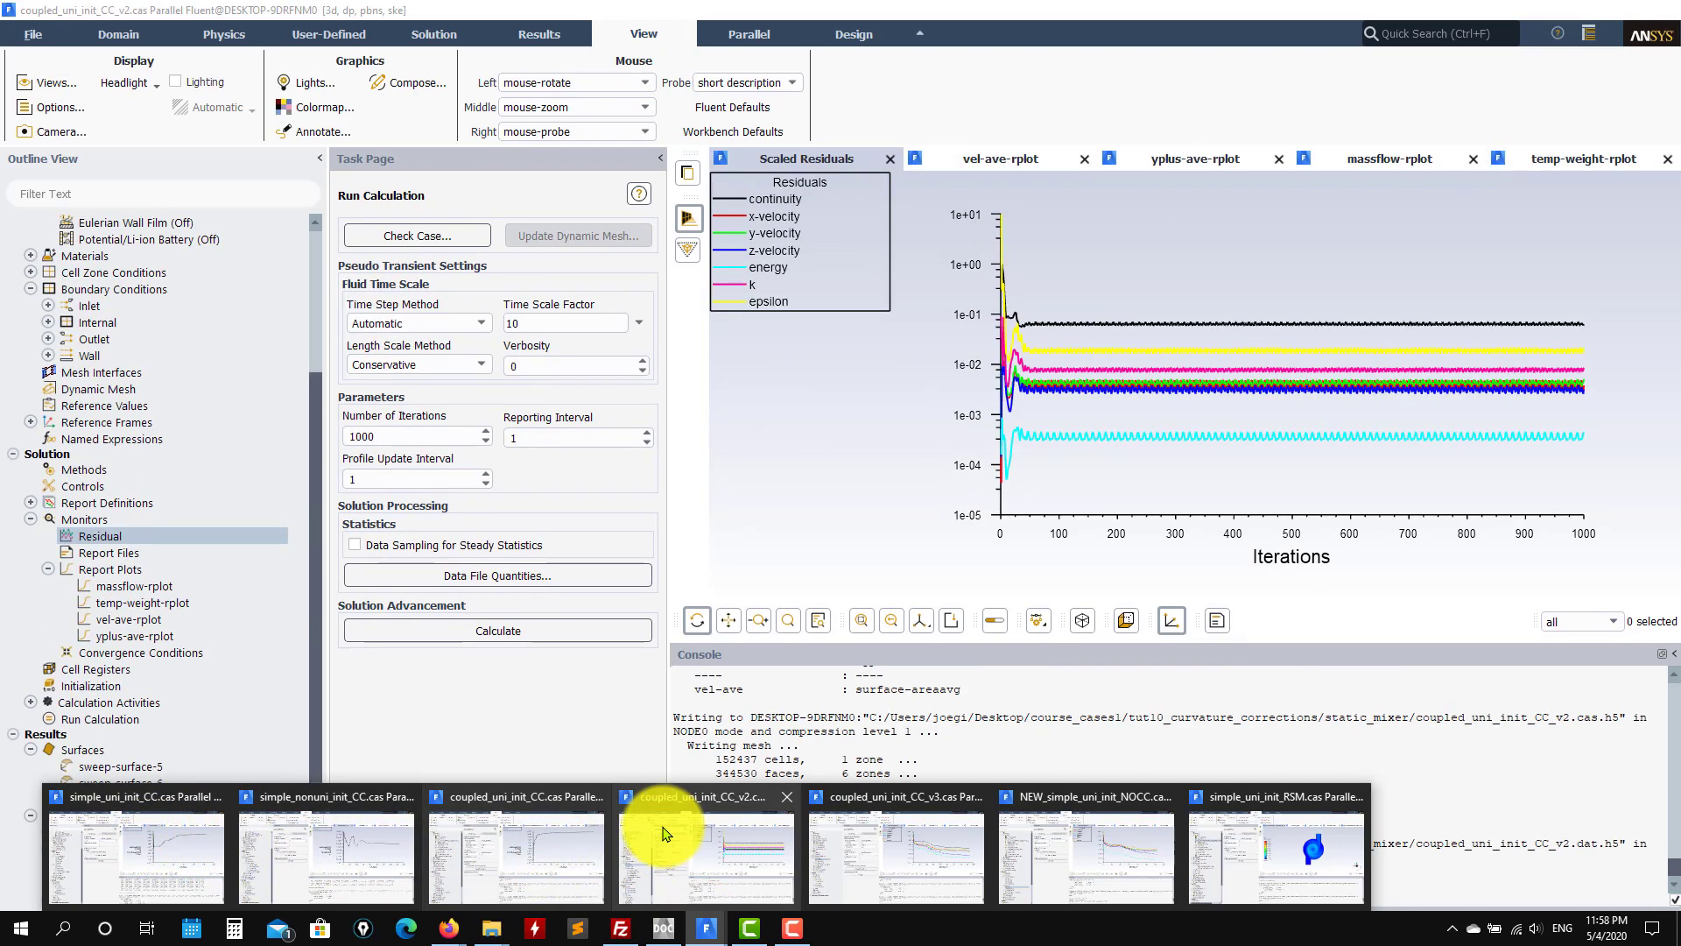
click(544, 843)
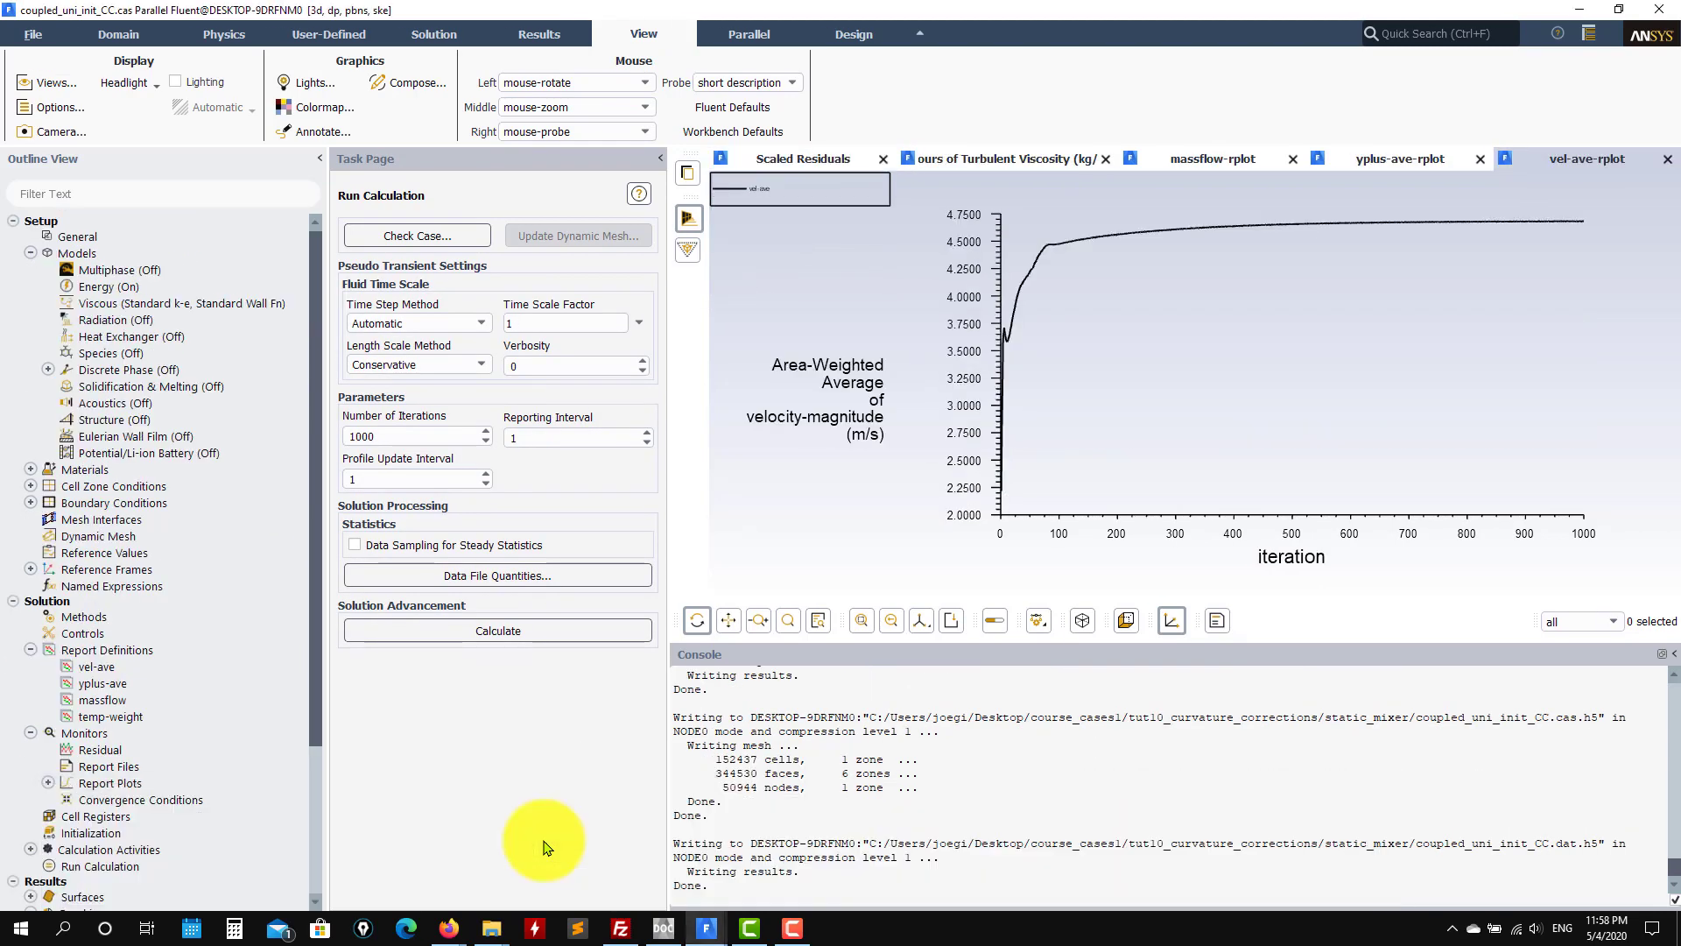
click(837, 162)
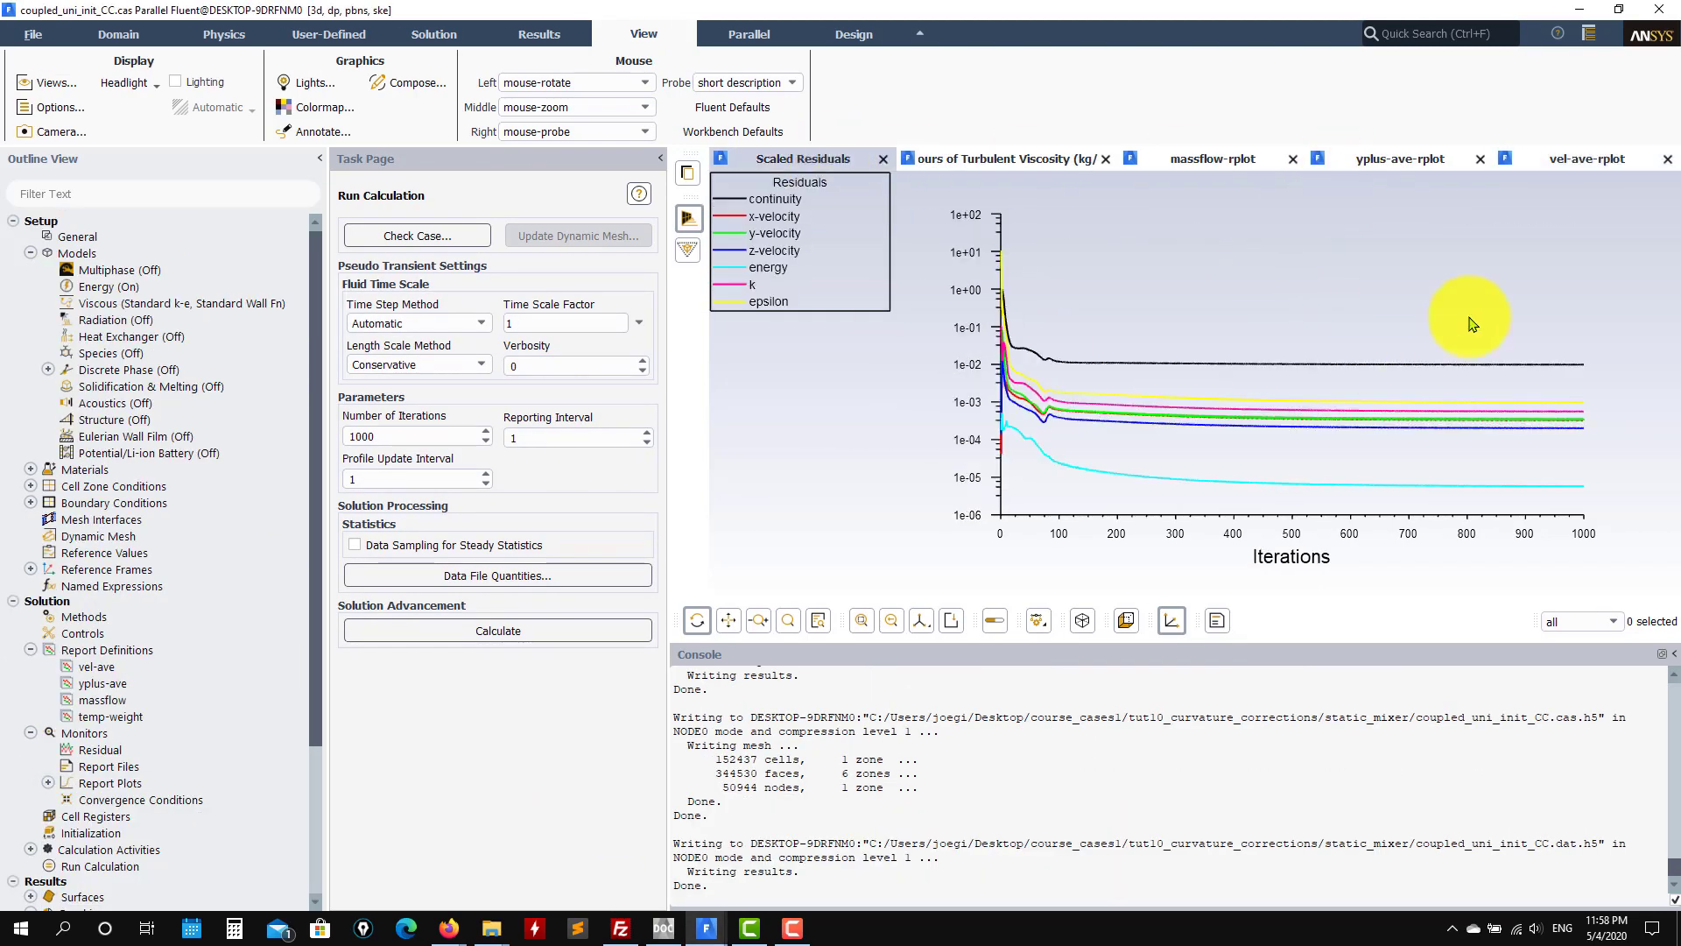
click(703, 928)
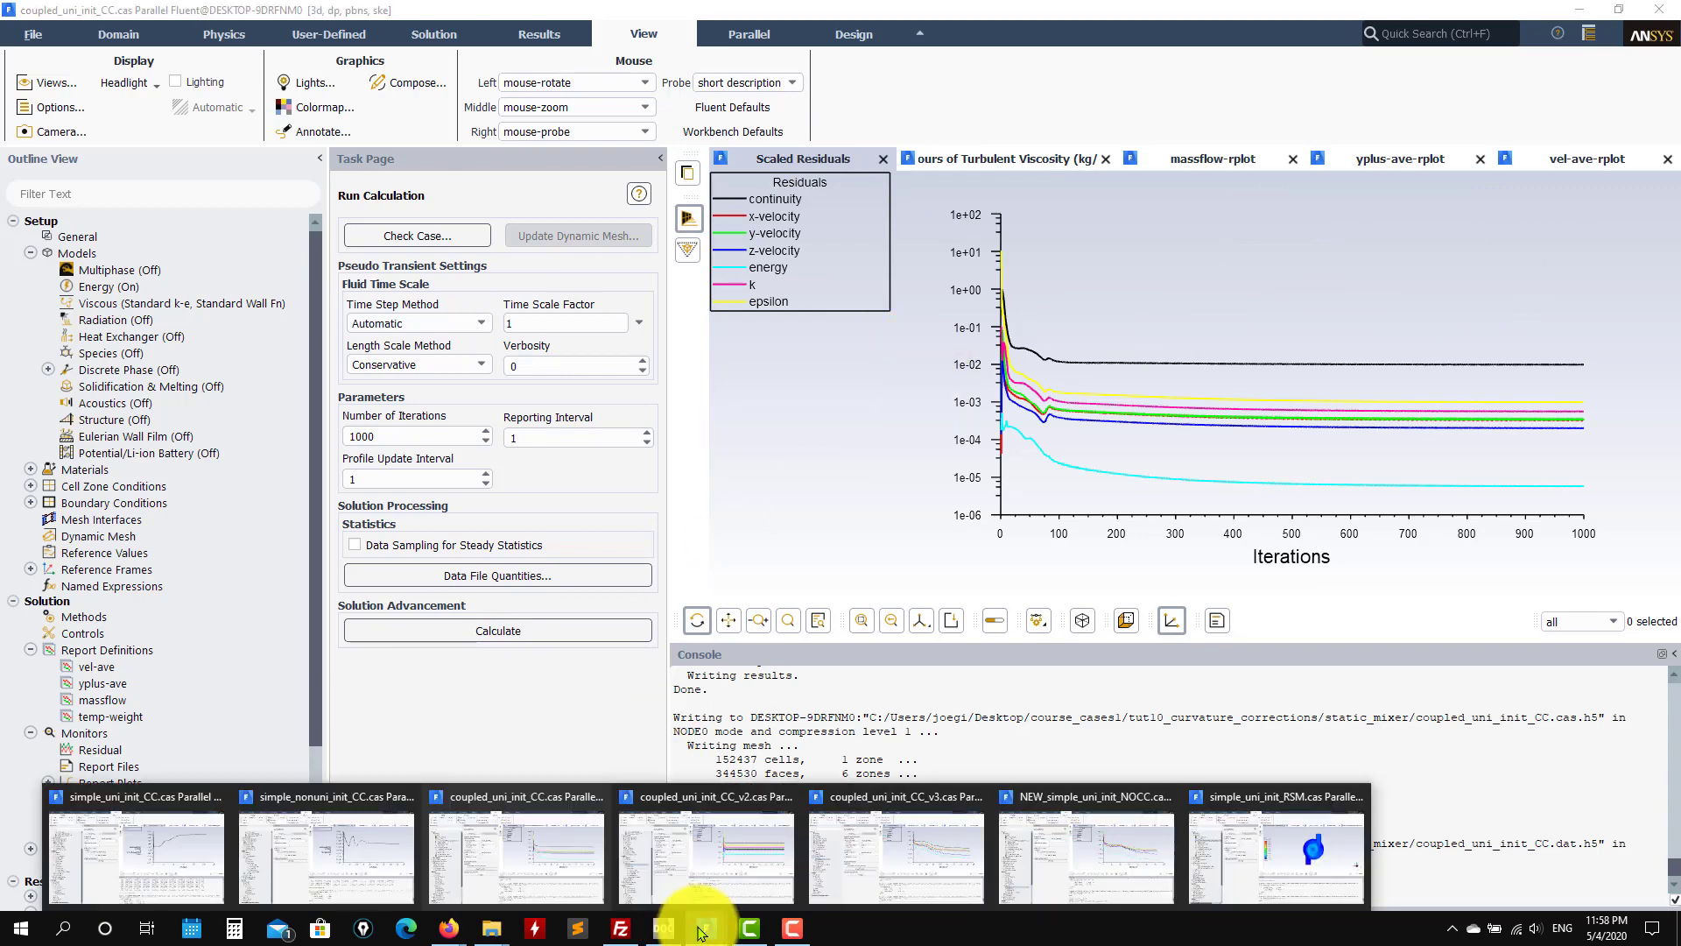
click(886, 848)
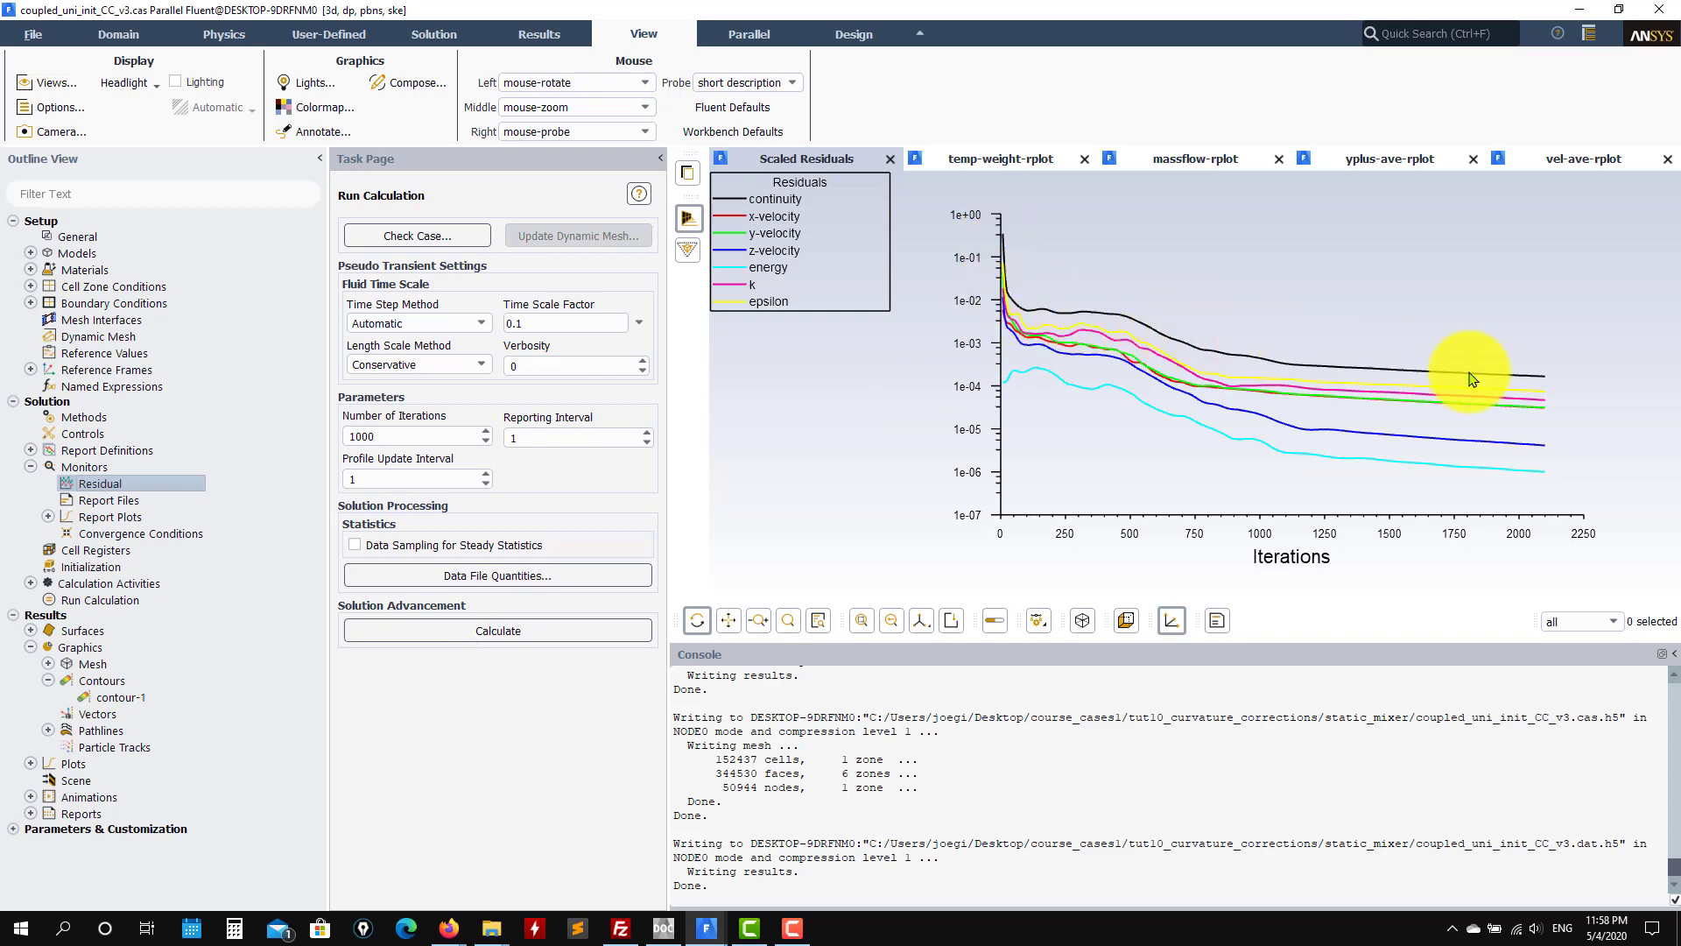
Step: Check simple_uni_init_CC's scaled residuals, then return to the v3 case and scroll its console
mouse_move(716, 937)
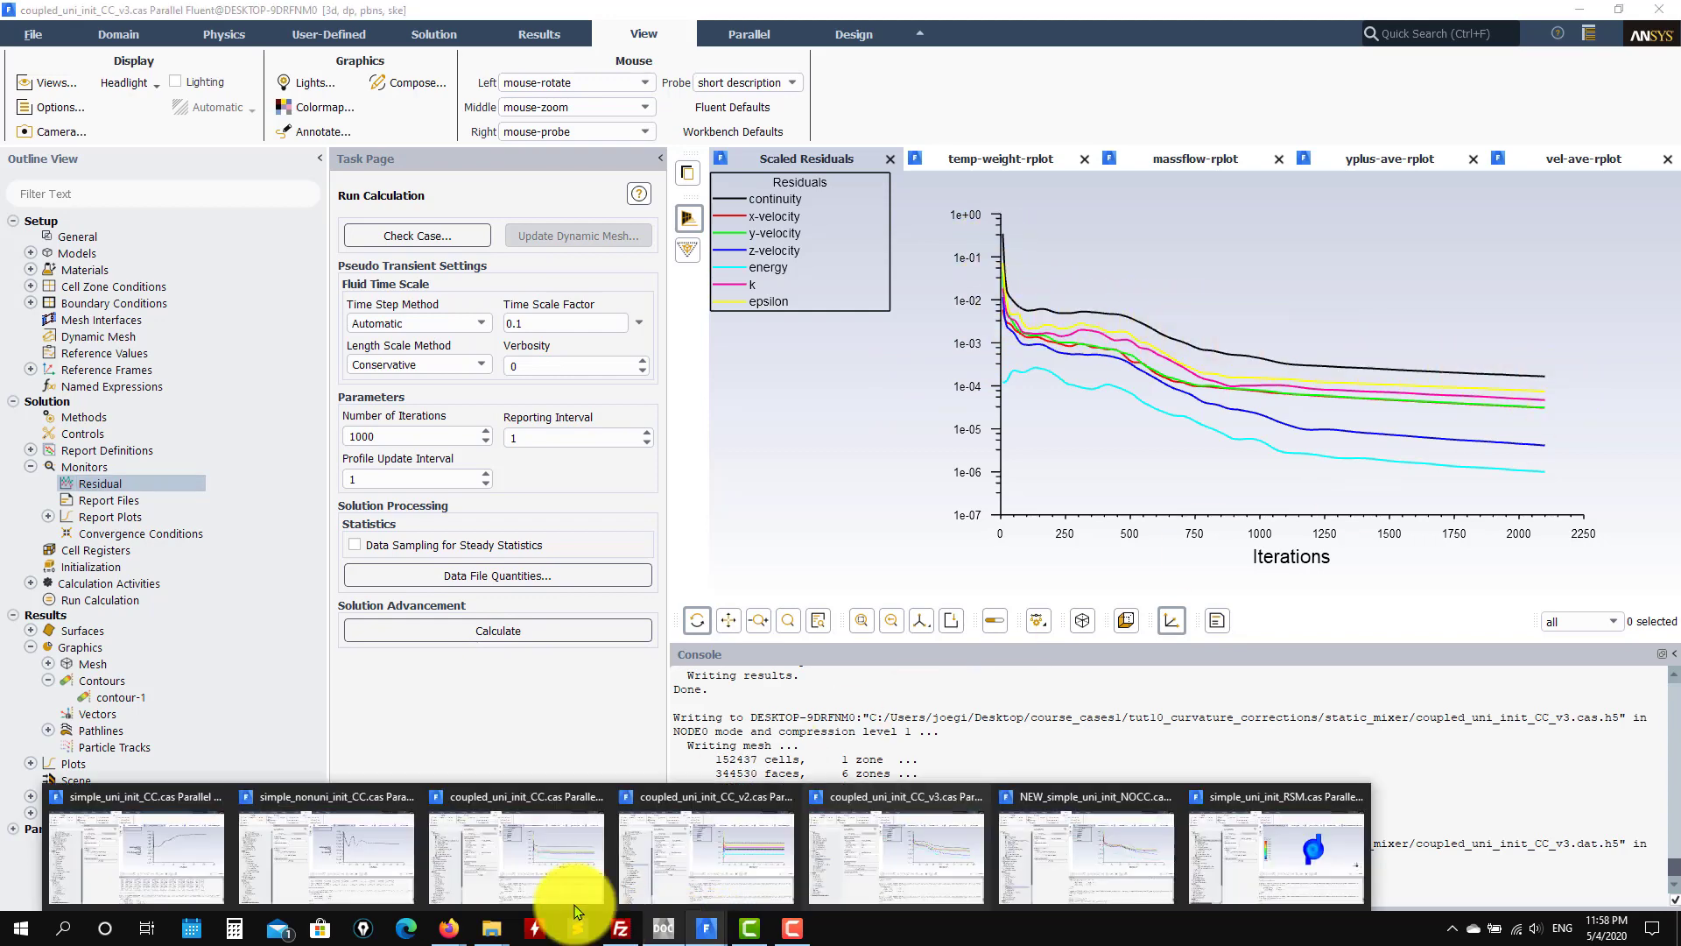
click(211, 869)
click(823, 158)
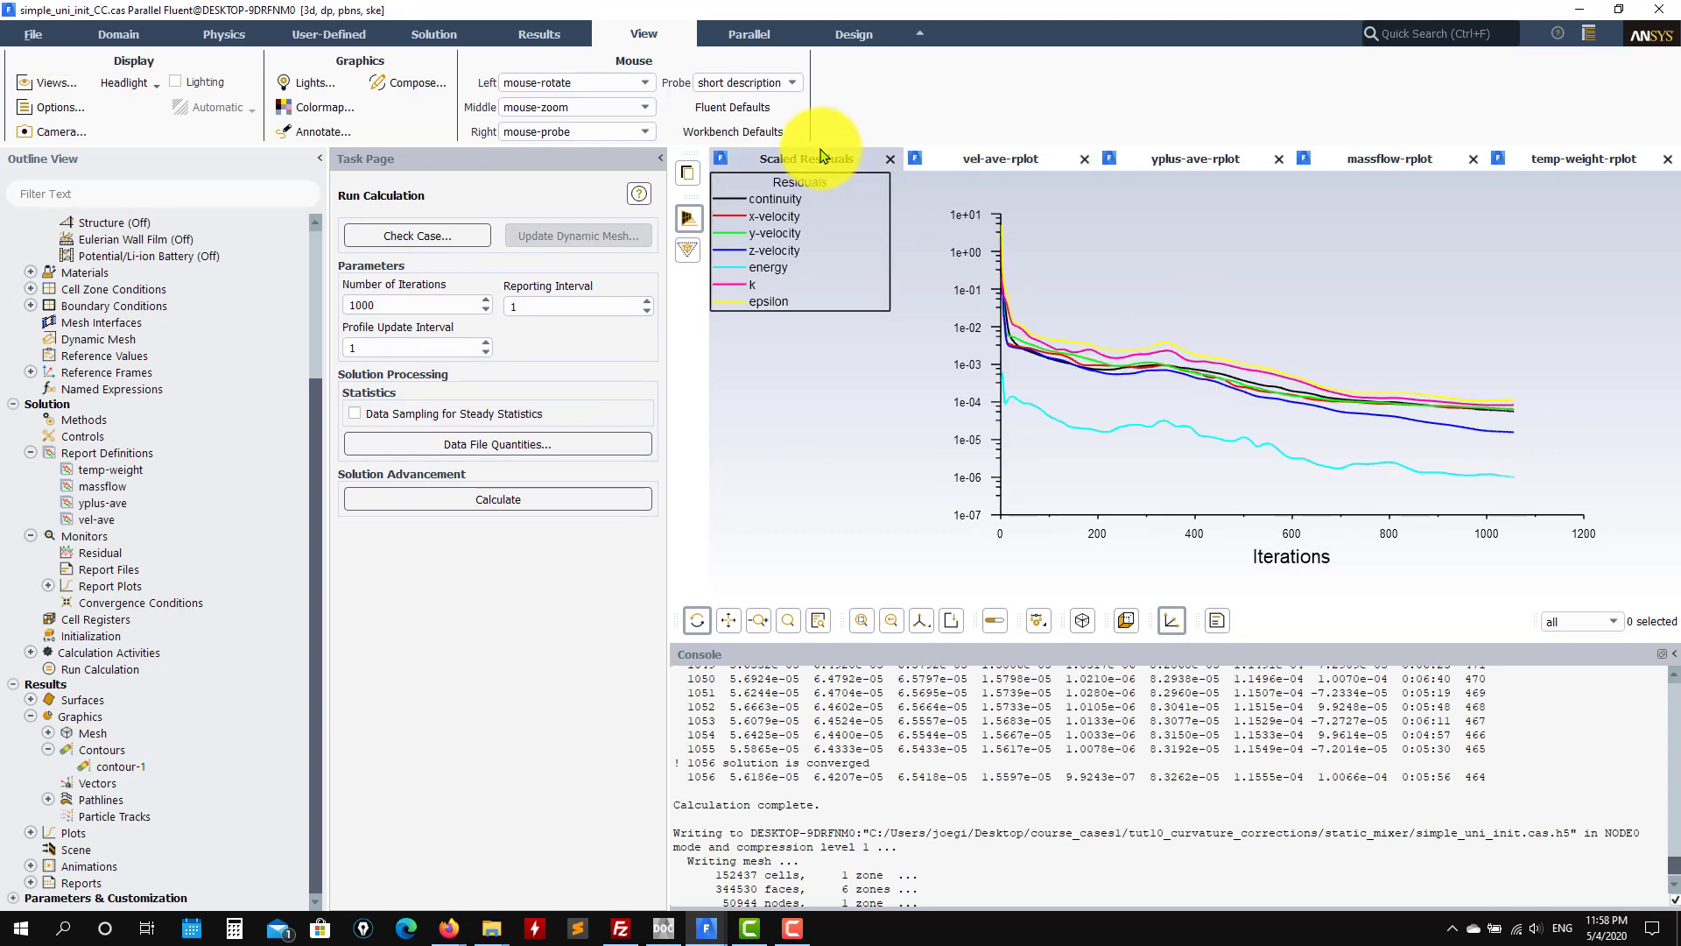
mouse_move(707, 935)
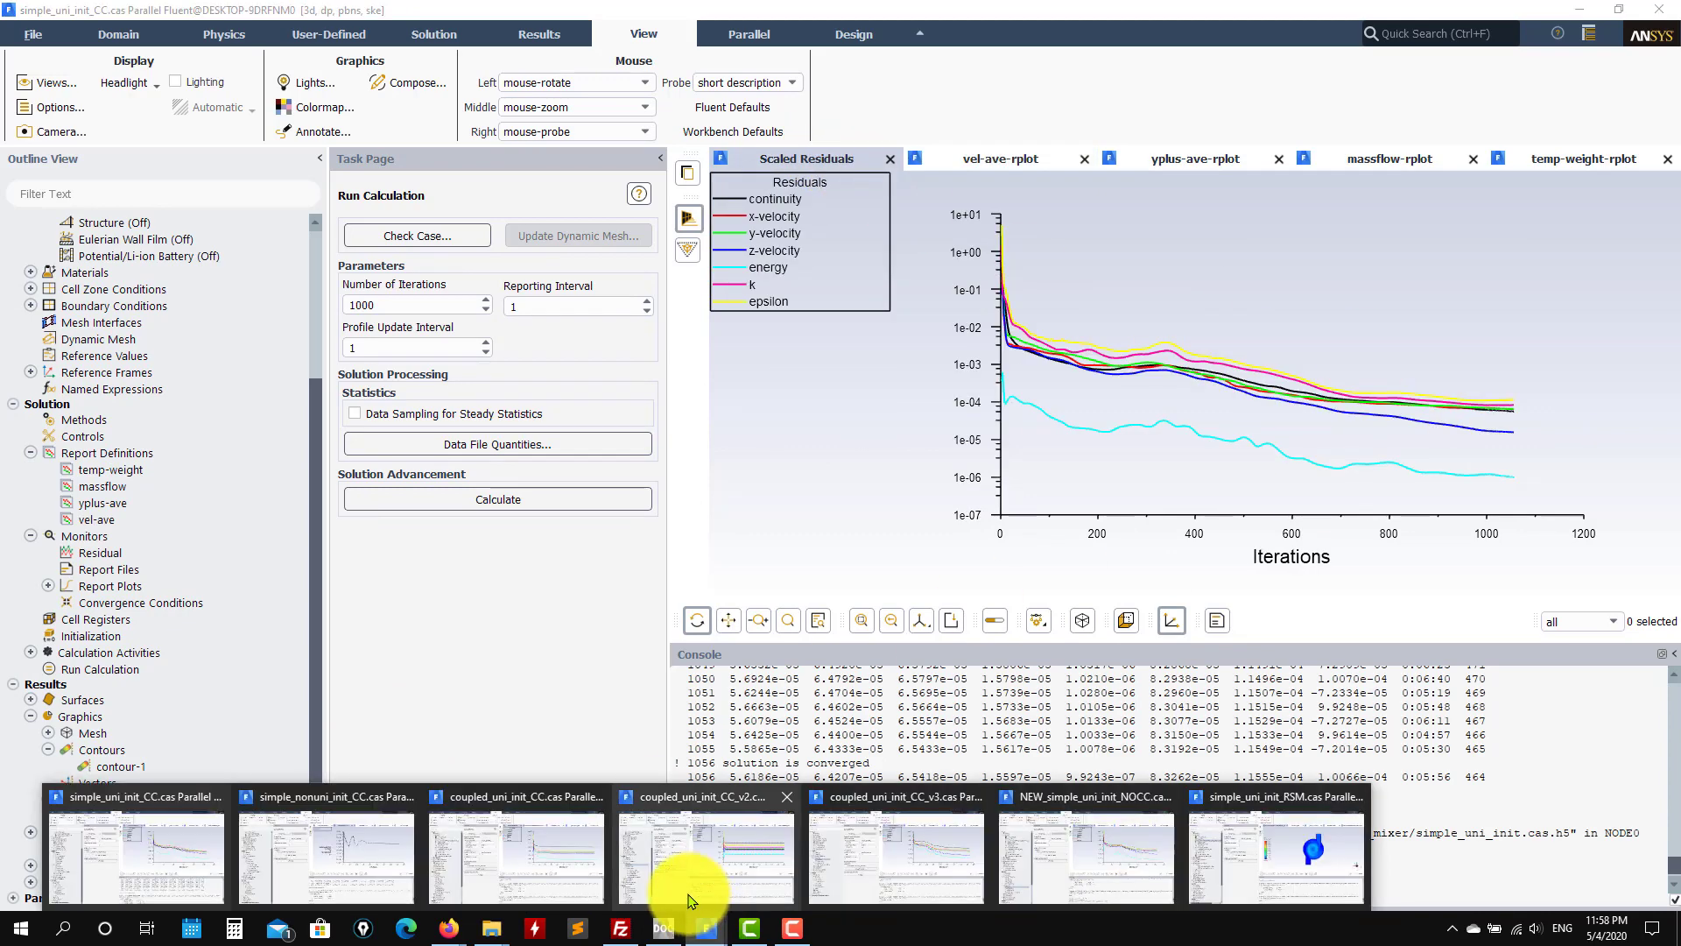
click(865, 865)
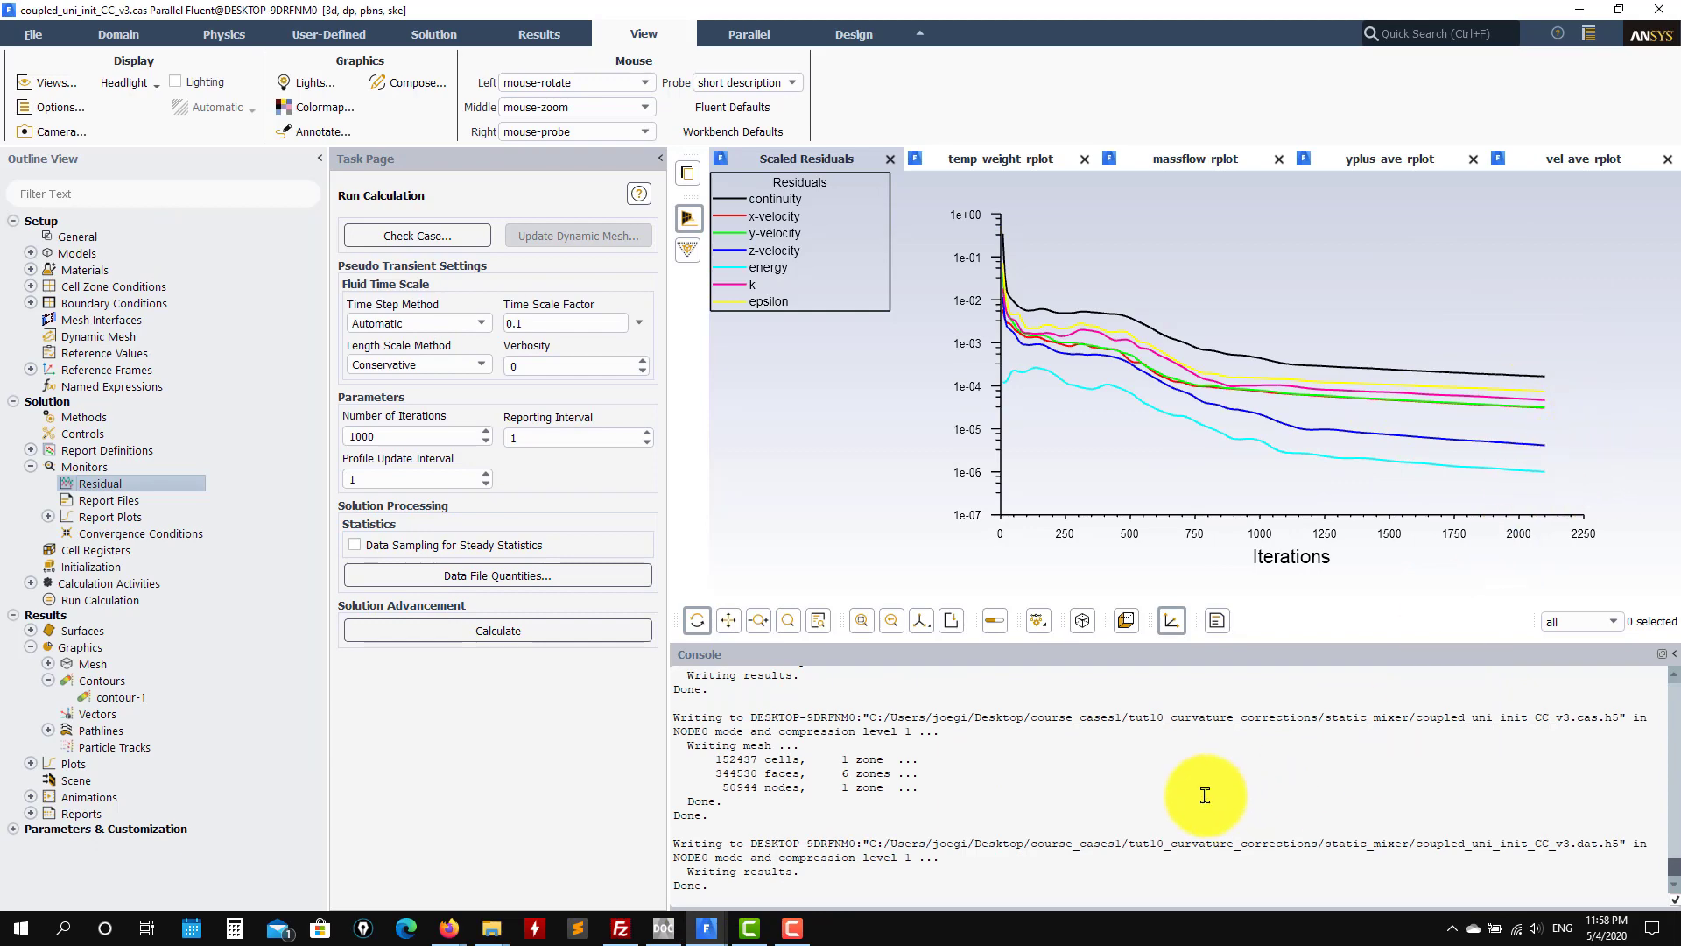
scroll(1138, 773, up, 5)
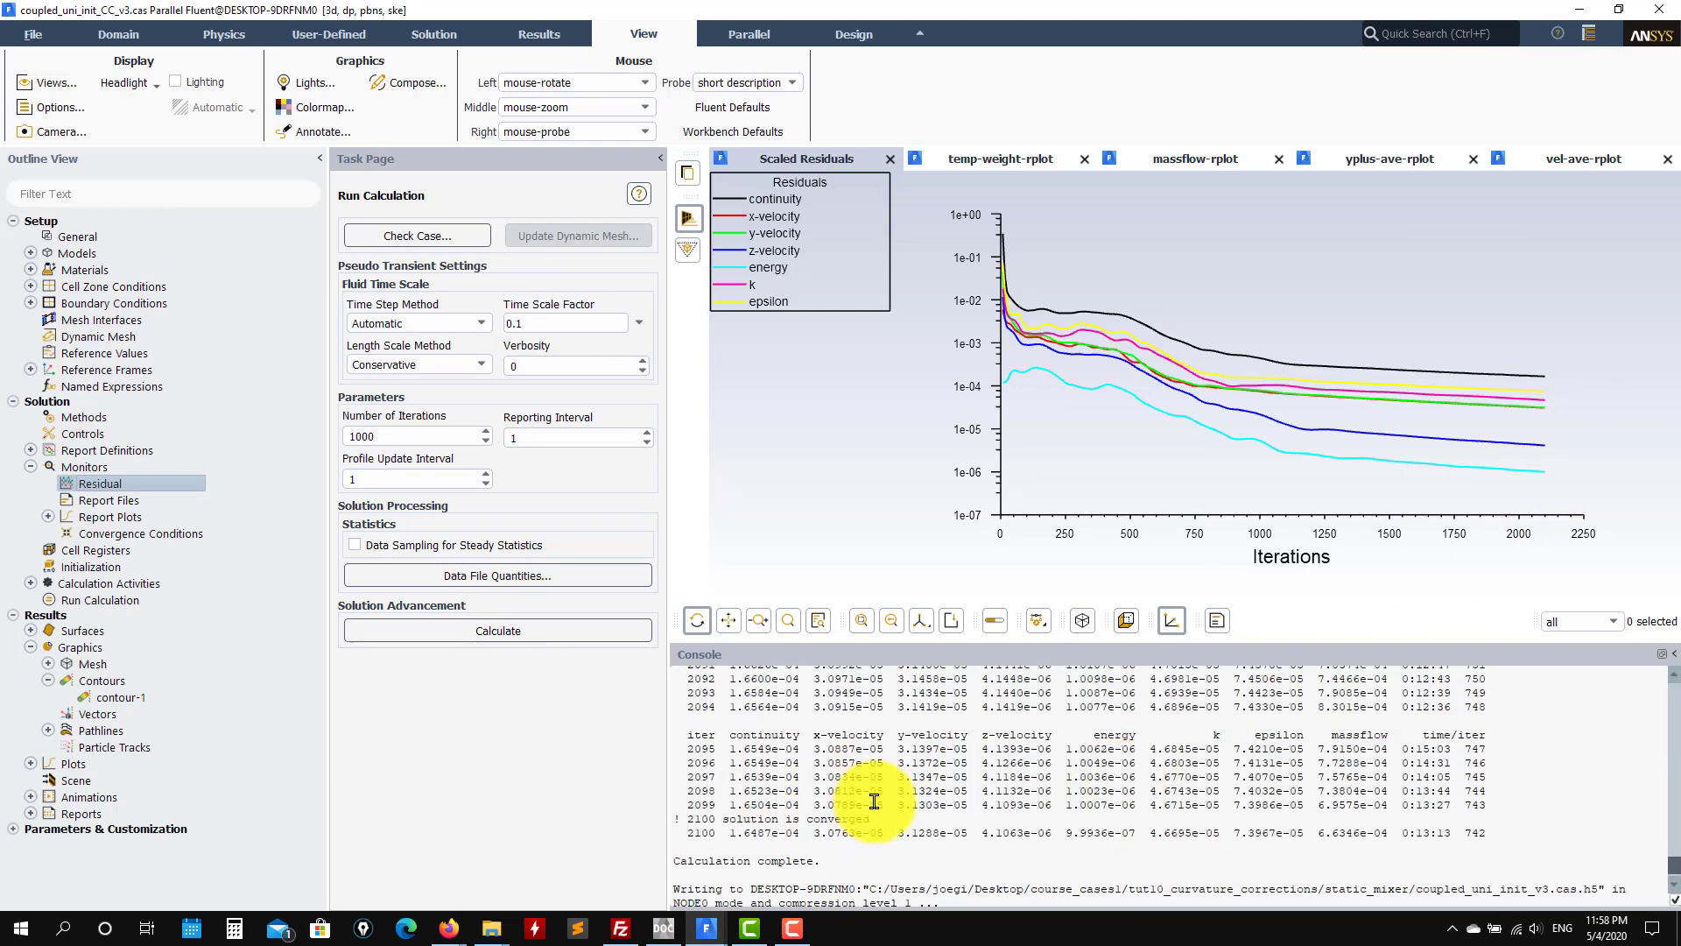
scroll(863, 804, down, 5)
scroll(884, 796, up, 3)
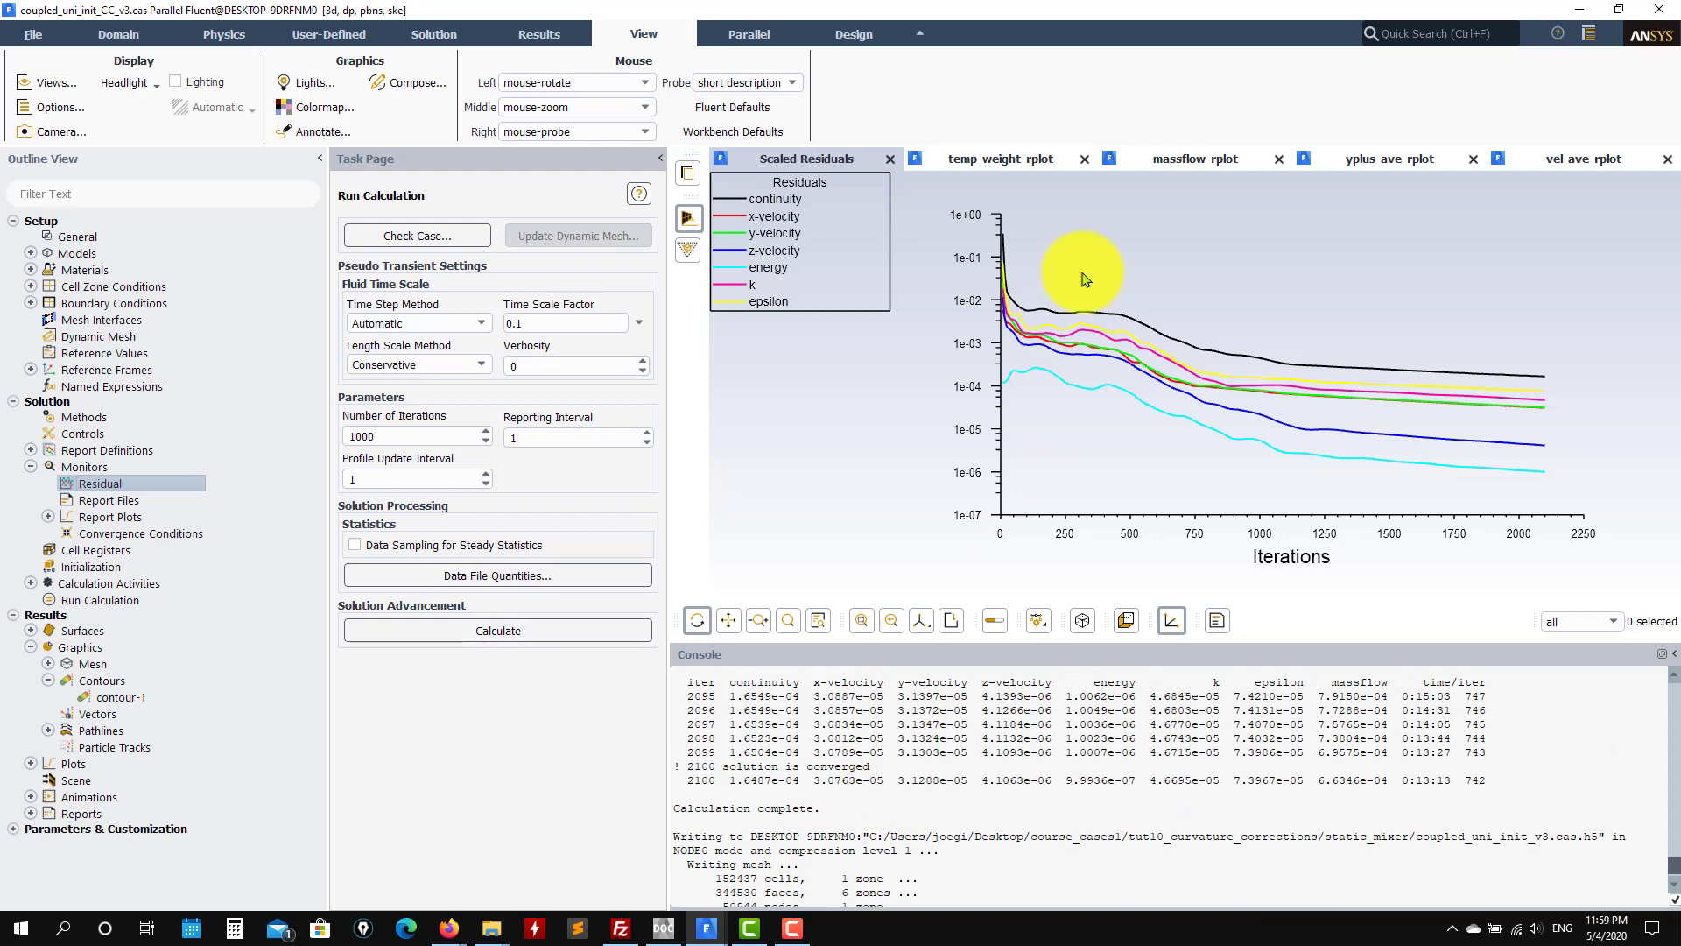
Step: Cycle through v3's temperature, y-plus, mass-flow and residual plots, ending on velocity magnitude
click(1011, 165)
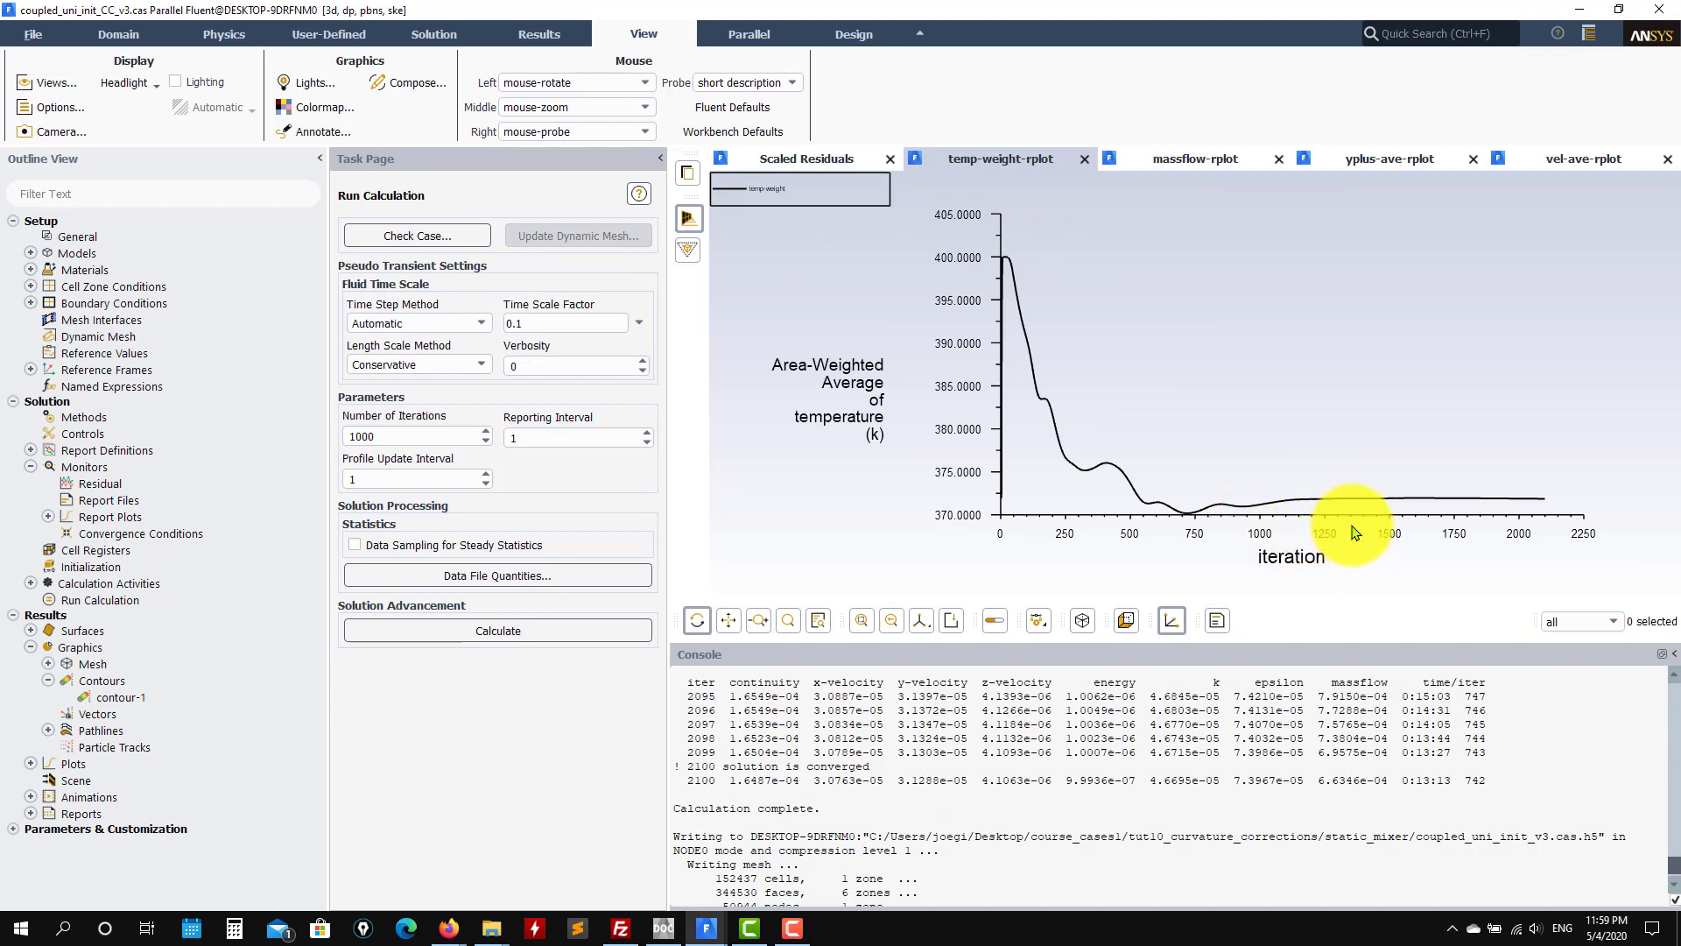
click(1388, 163)
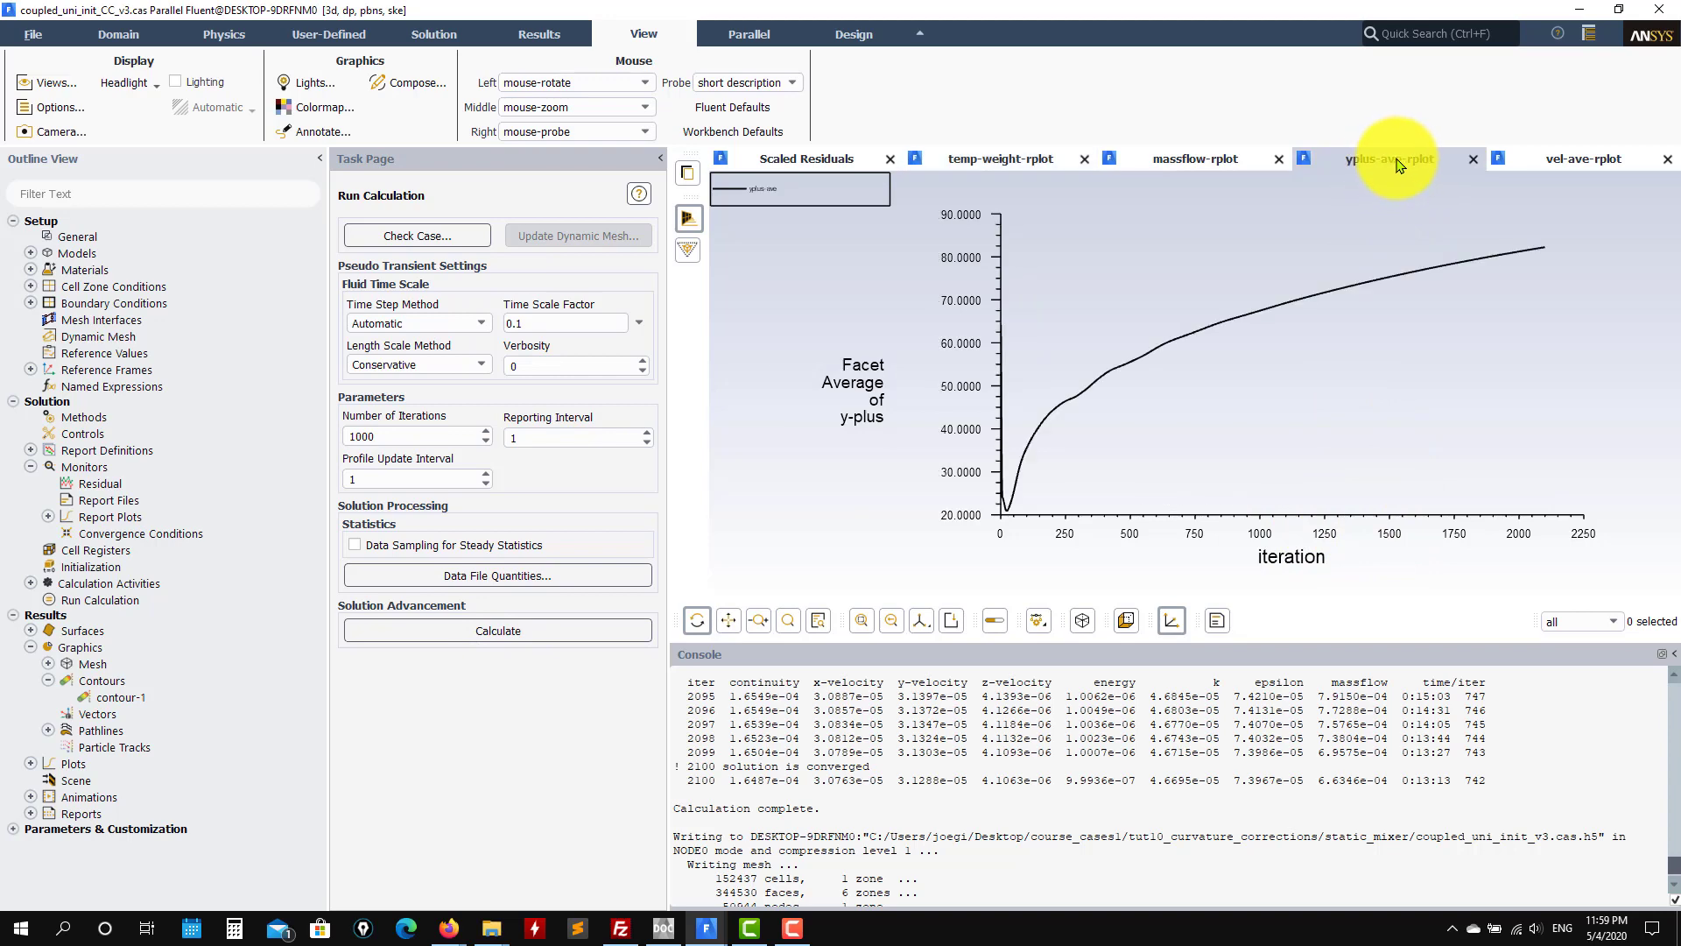
click(1567, 171)
click(1201, 159)
click(1560, 160)
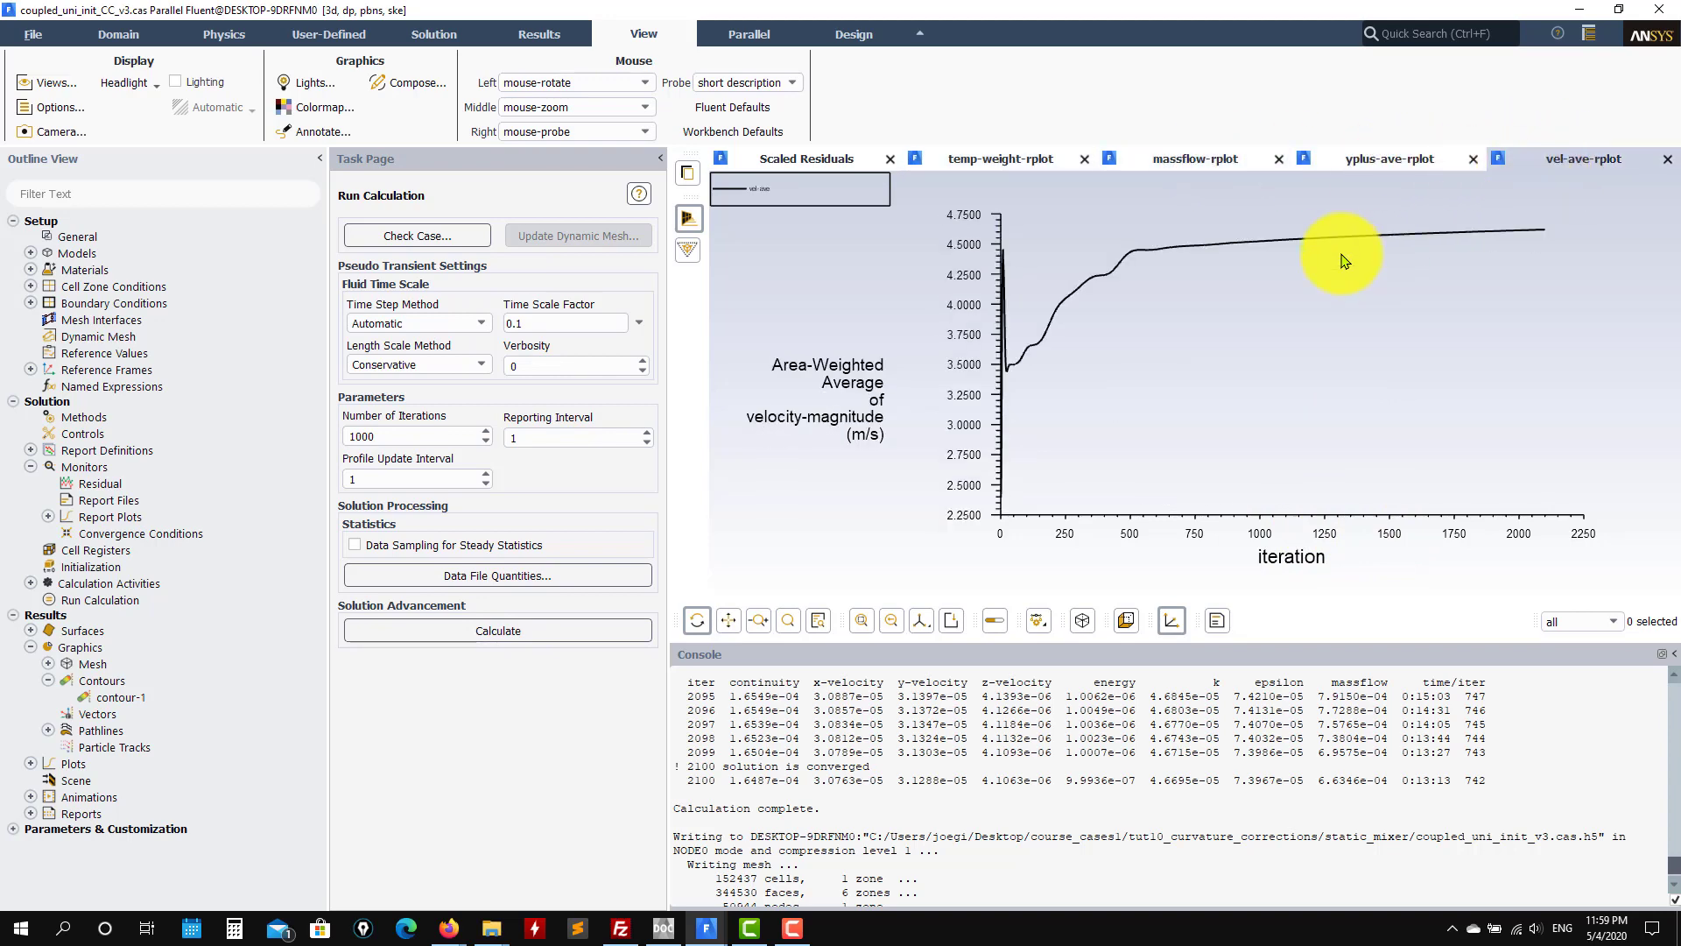
click(801, 161)
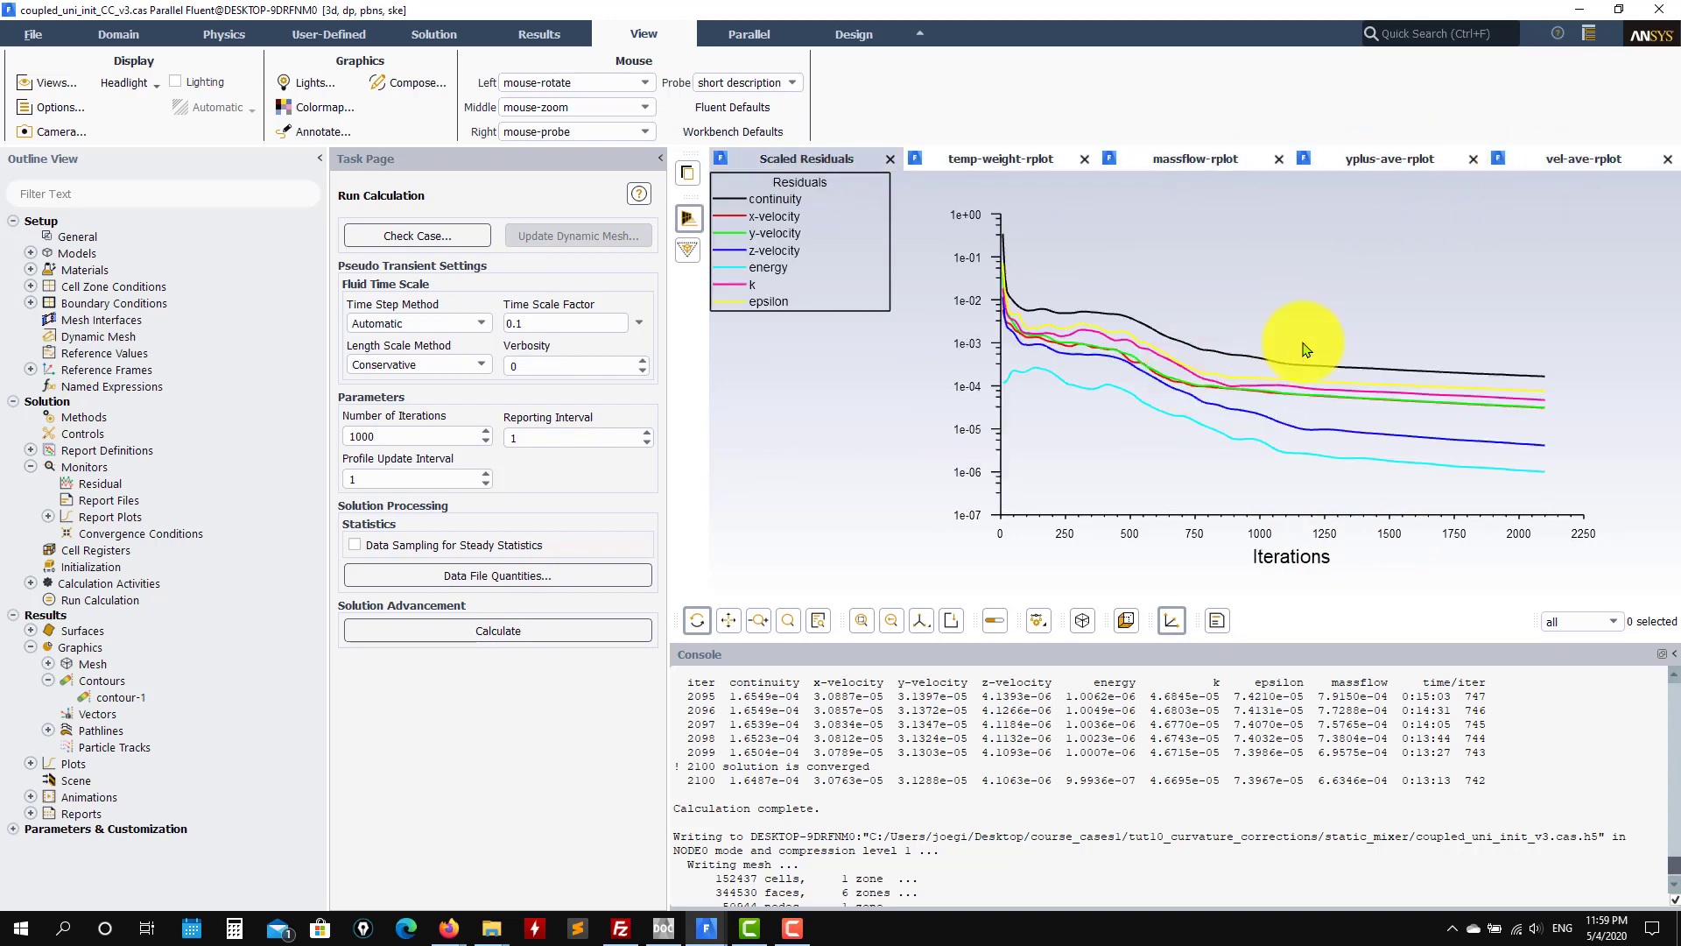
click(1552, 156)
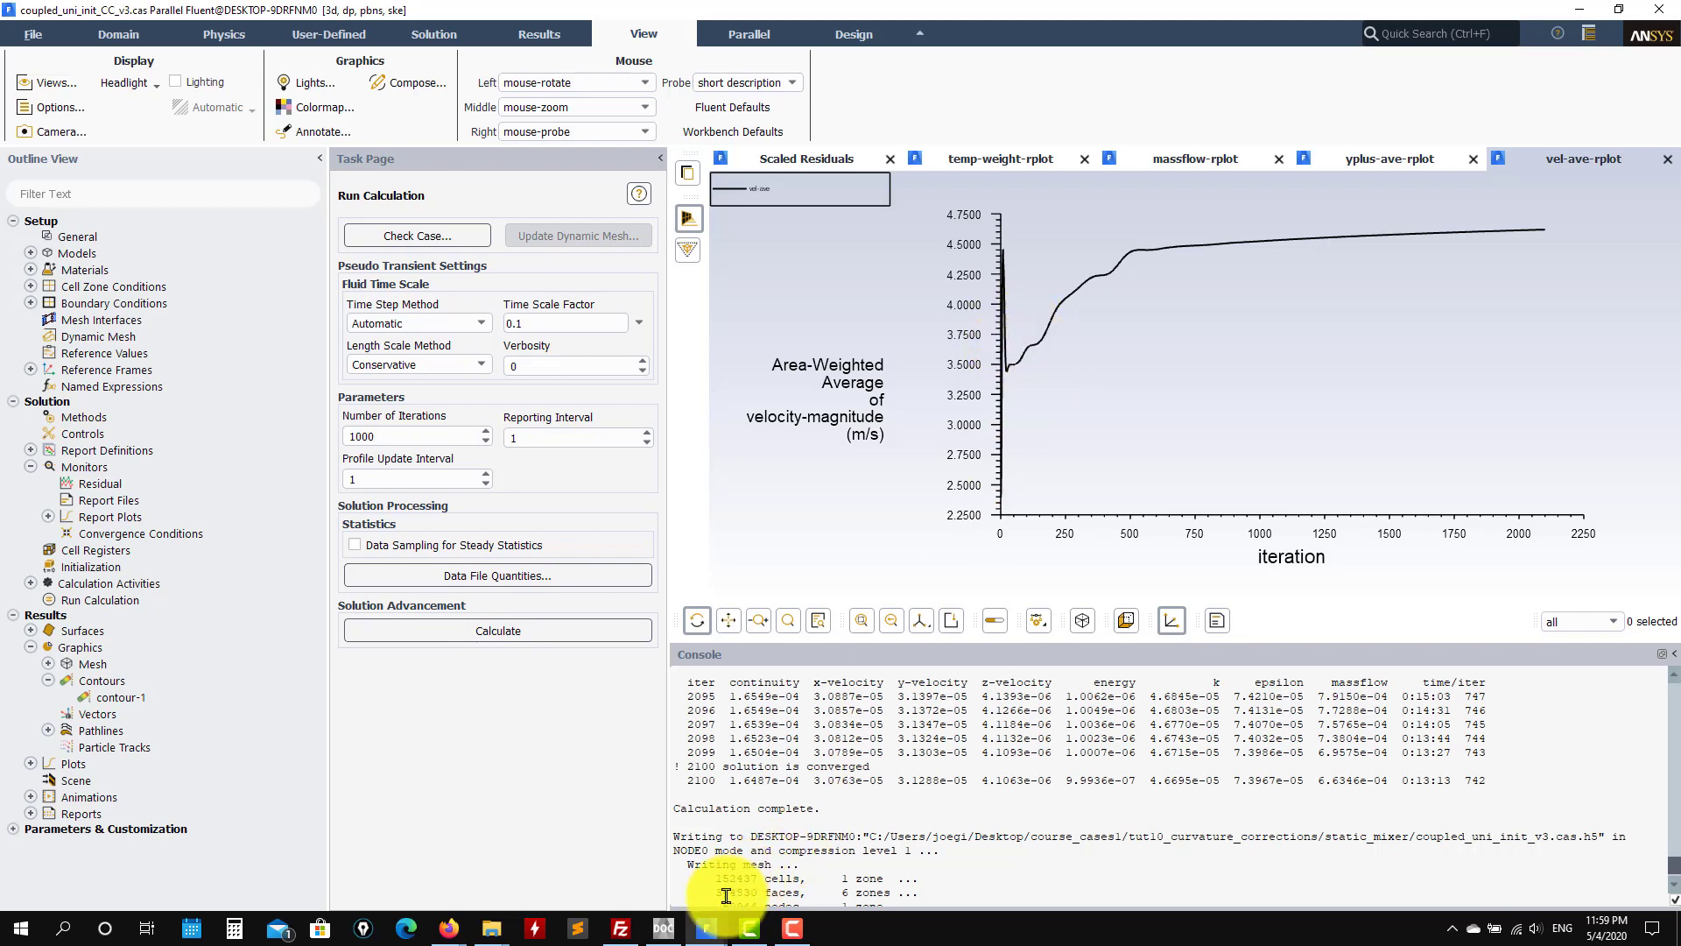
click(711, 930)
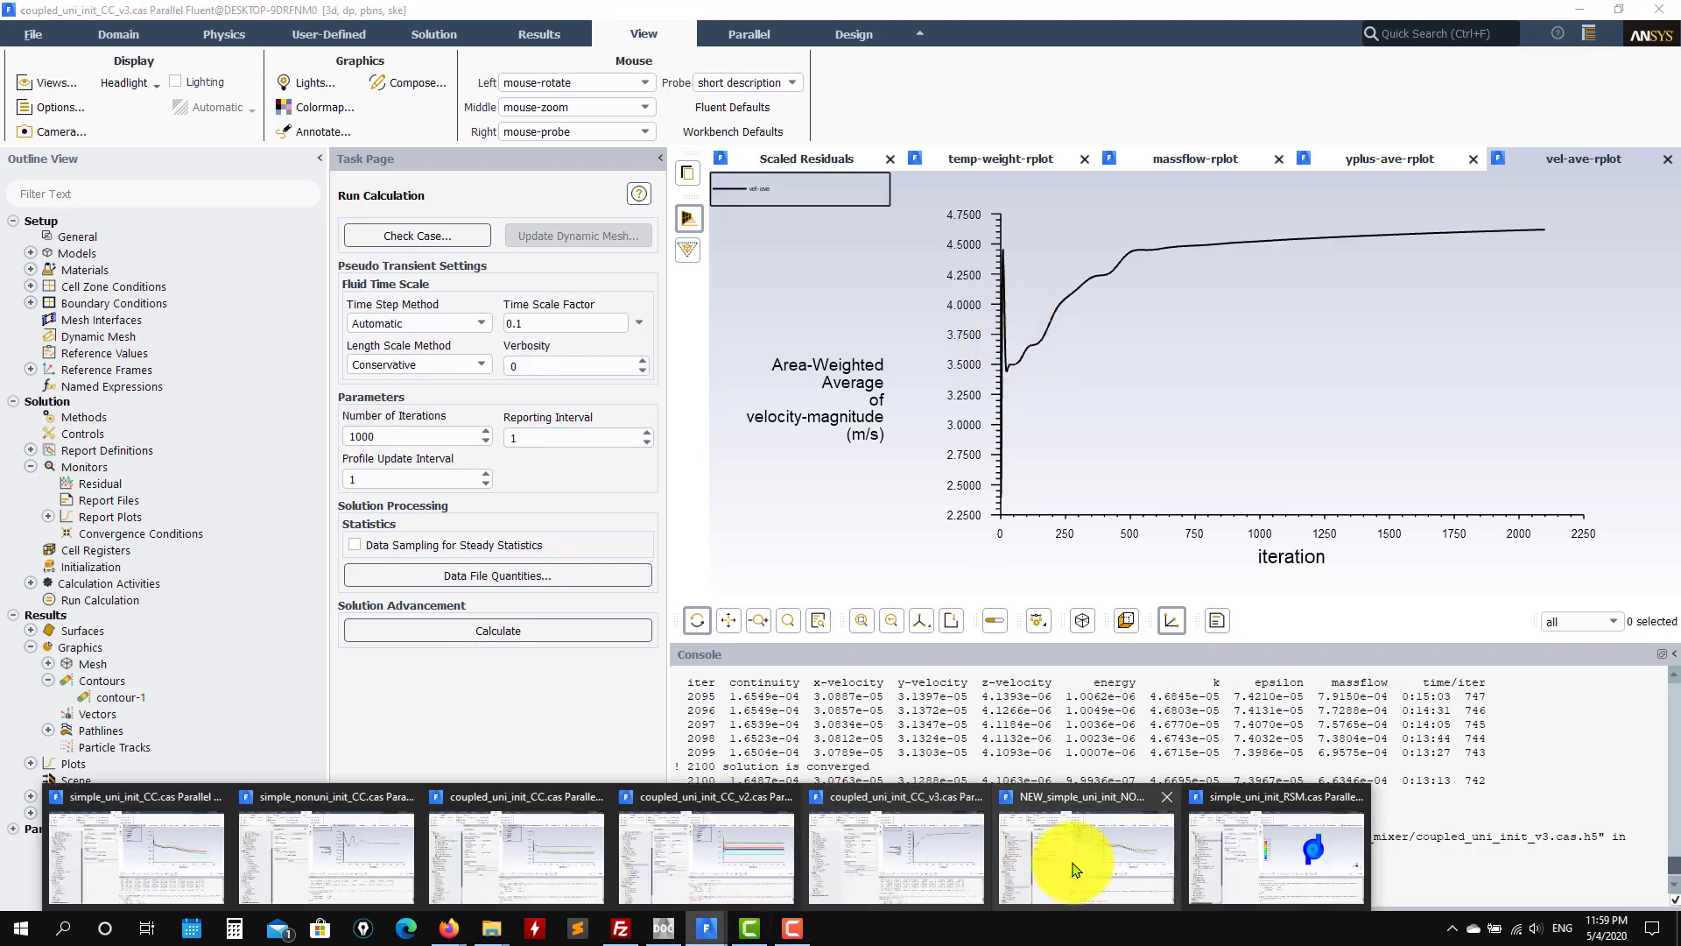
click(936, 864)
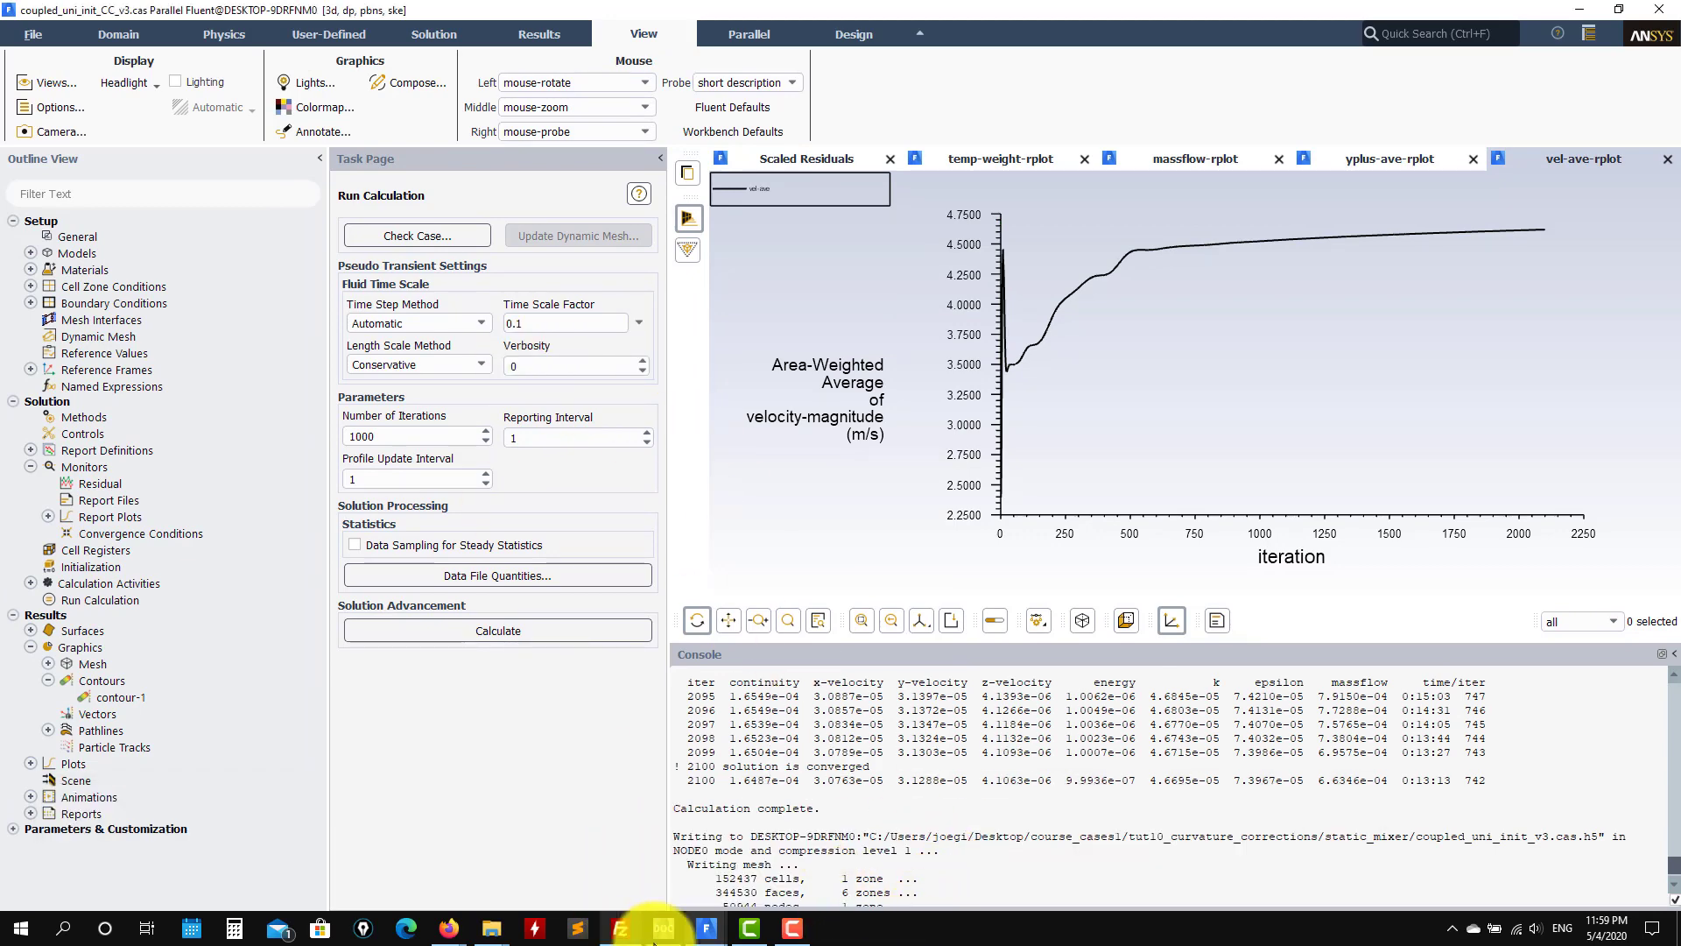
mouse_move(706, 926)
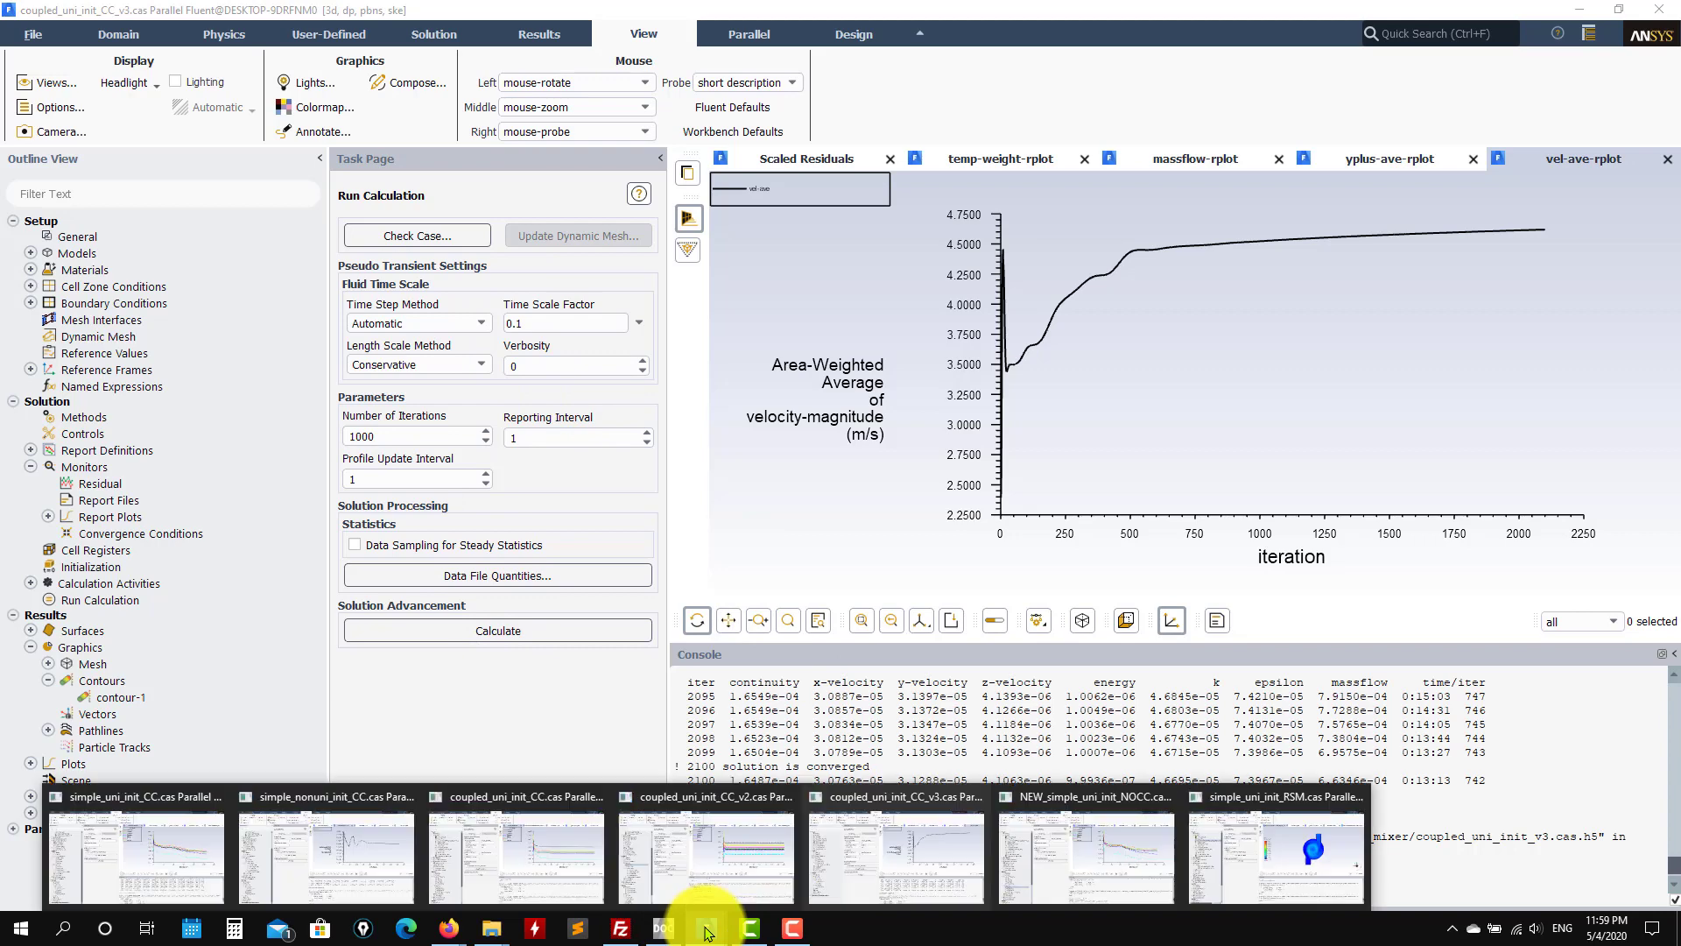
click(856, 860)
click(716, 937)
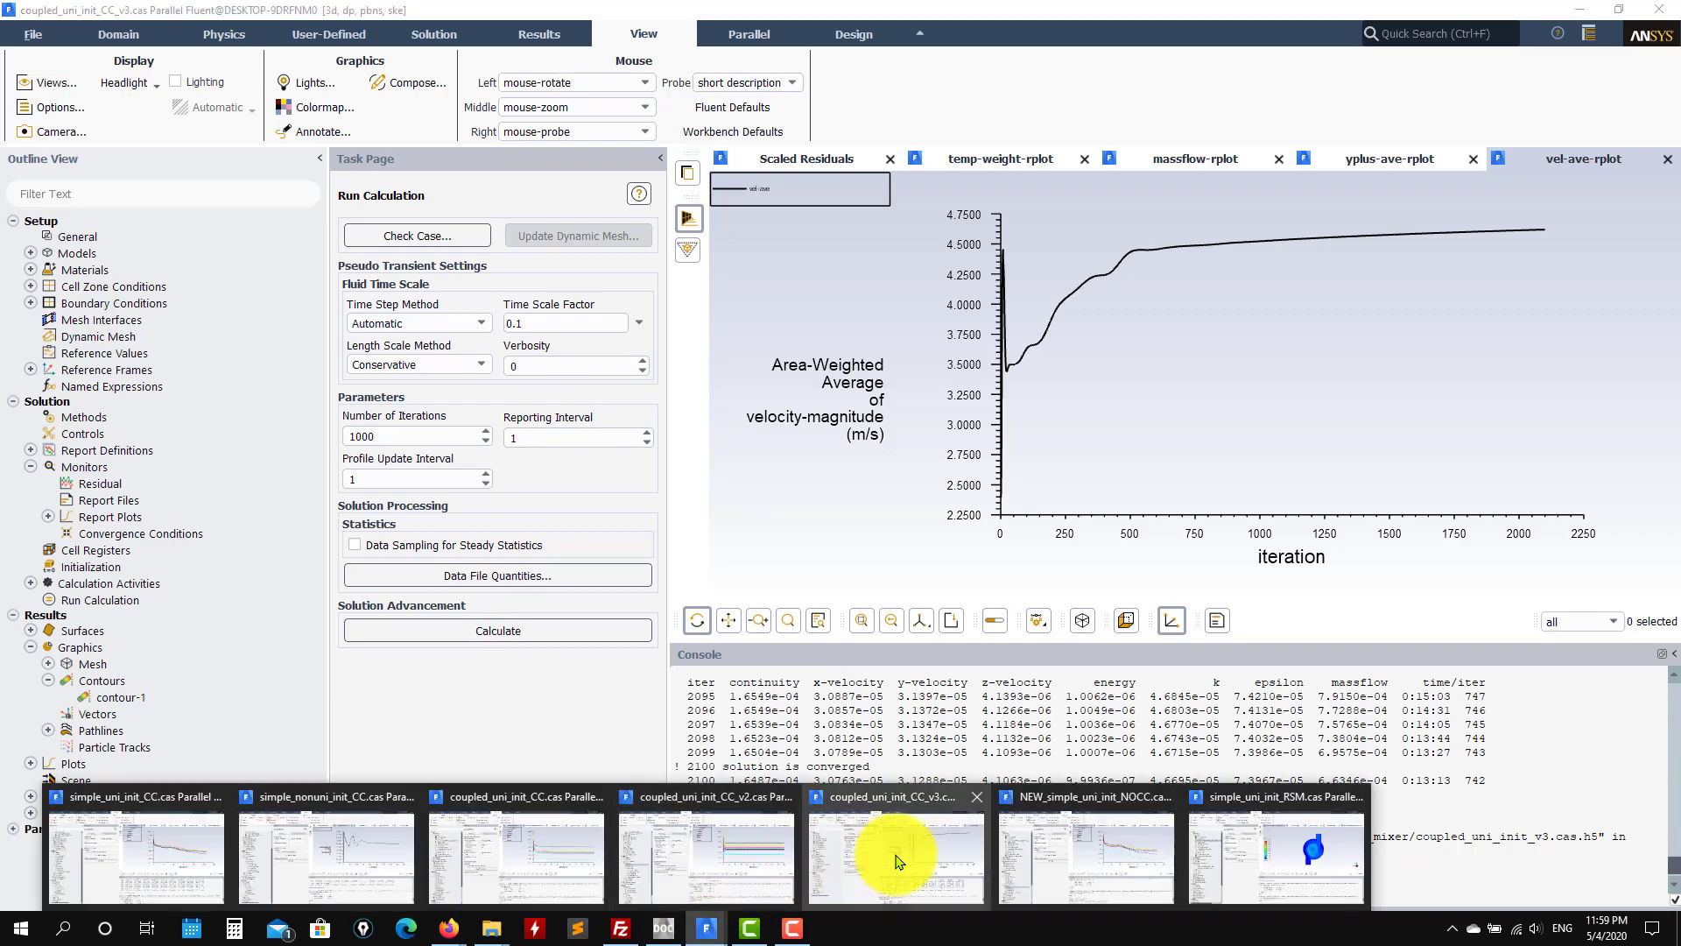
click(752, 876)
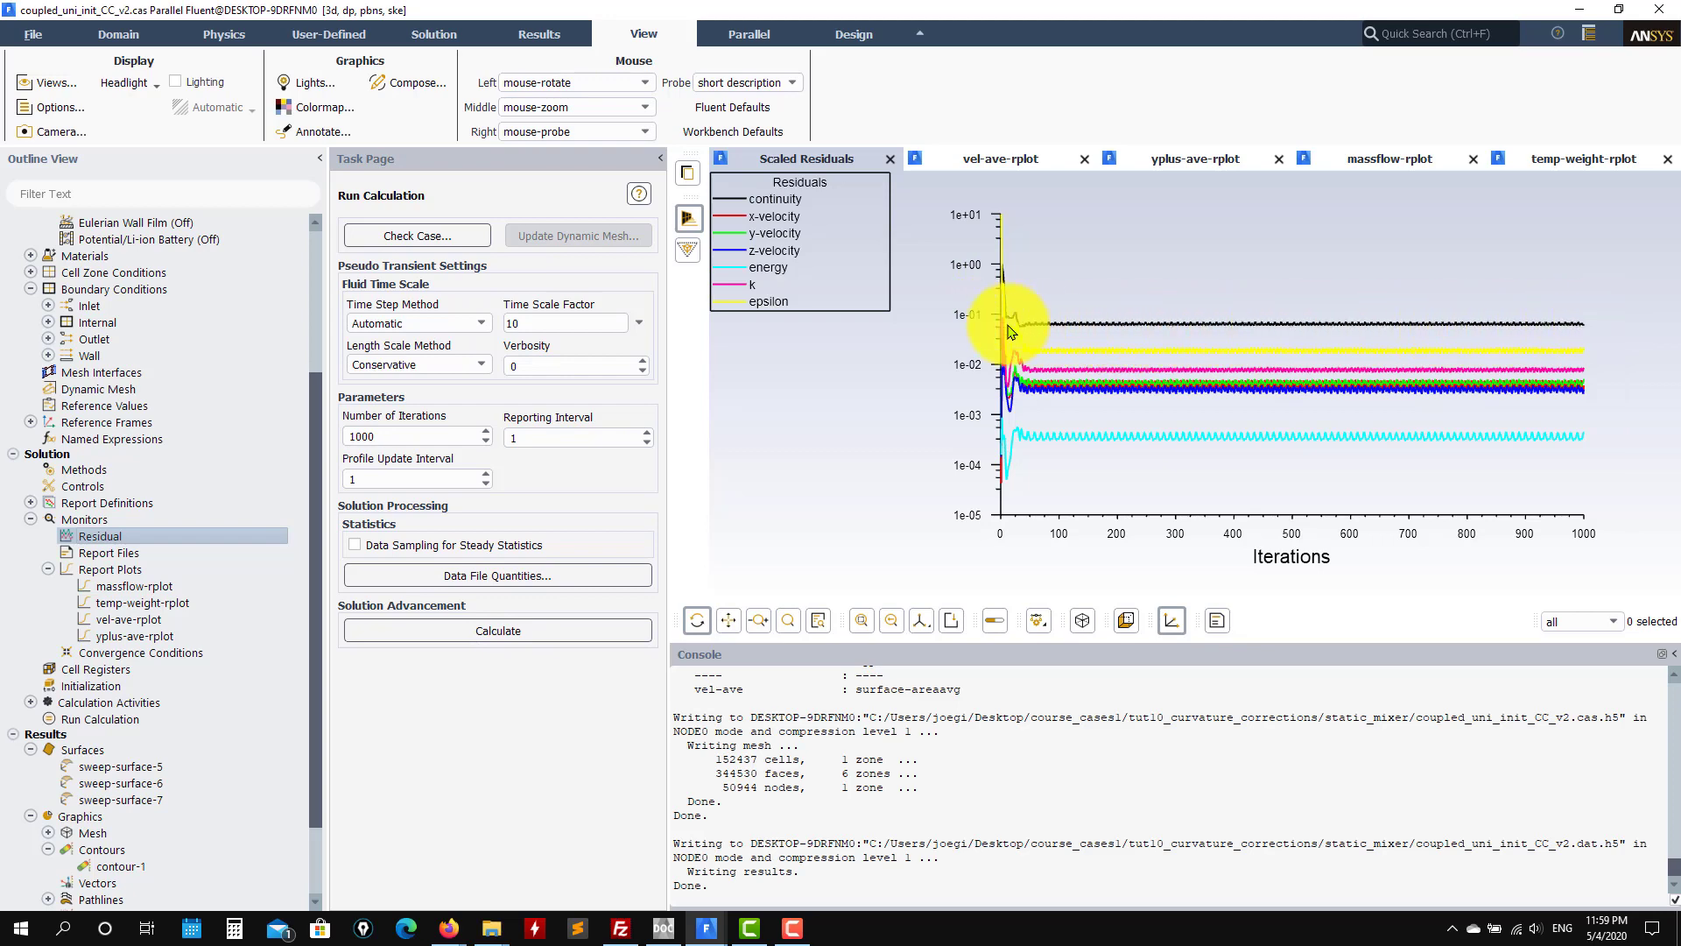
mouse_move(705, 927)
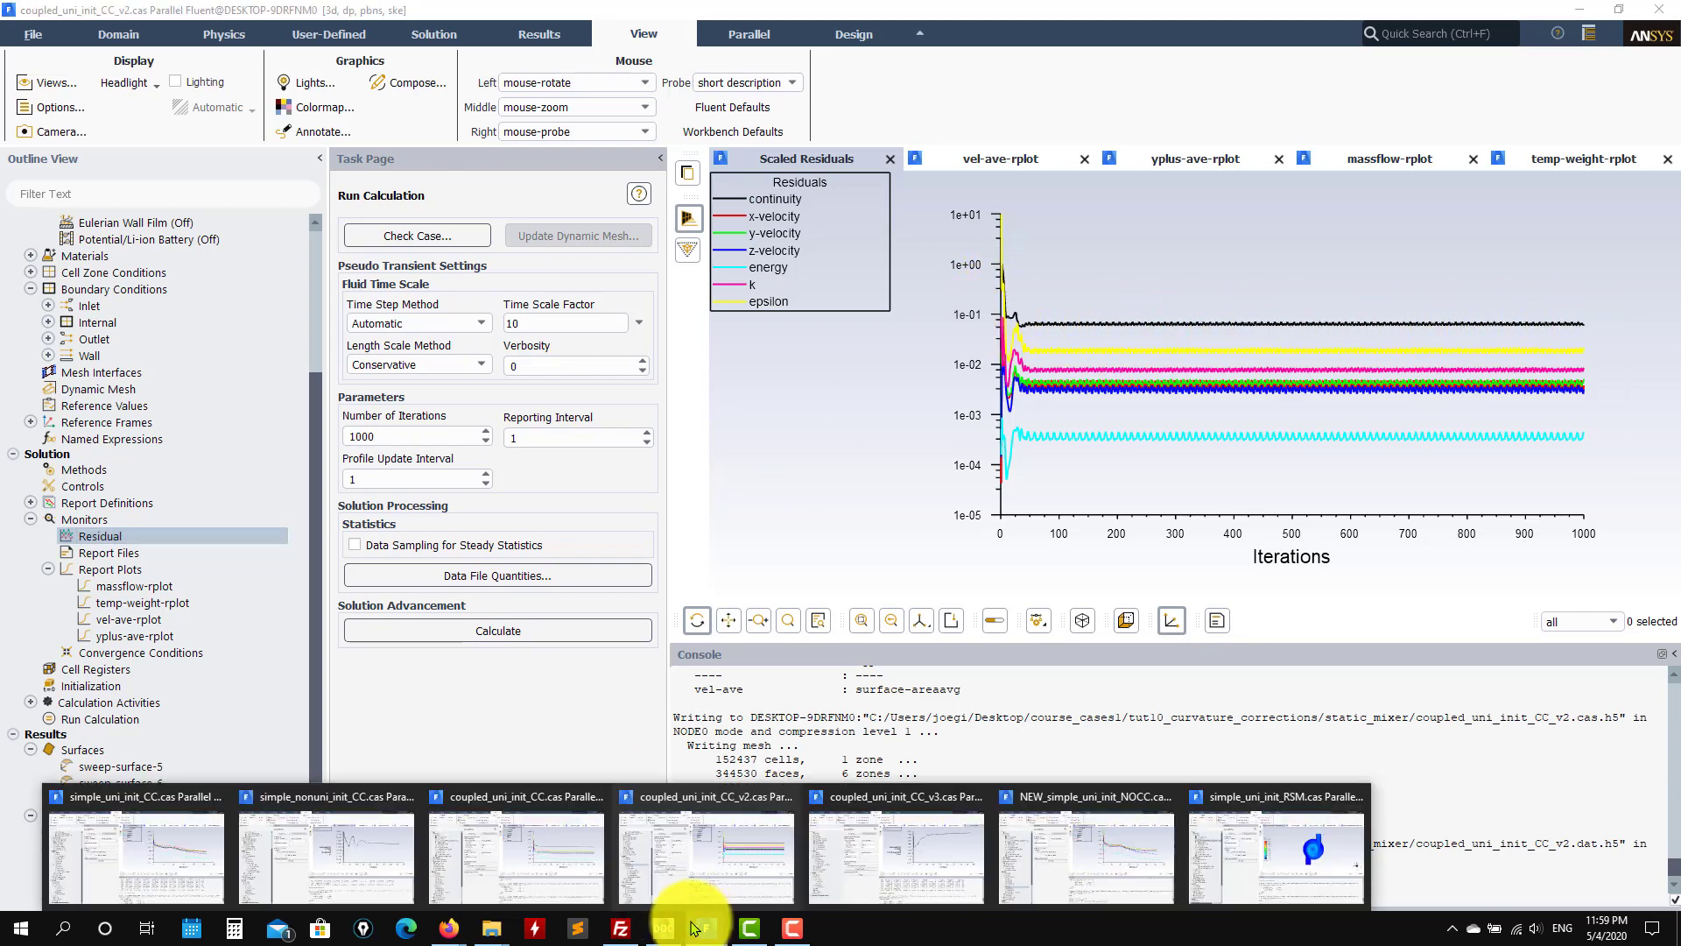
click(532, 886)
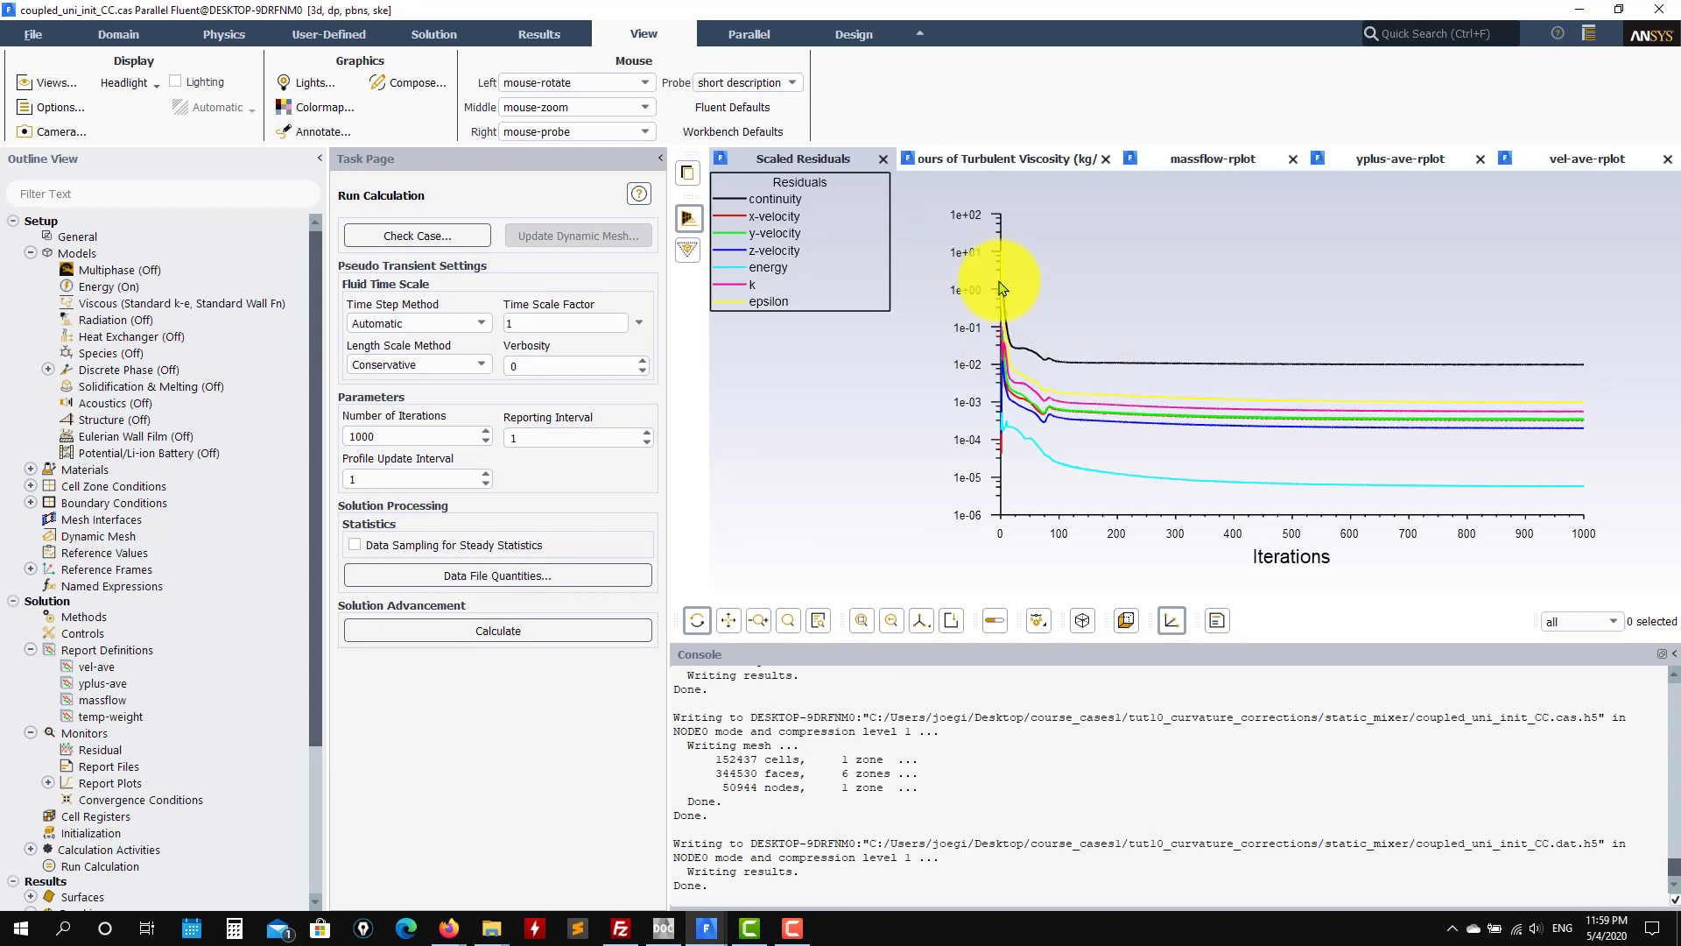
mouse_move(705, 927)
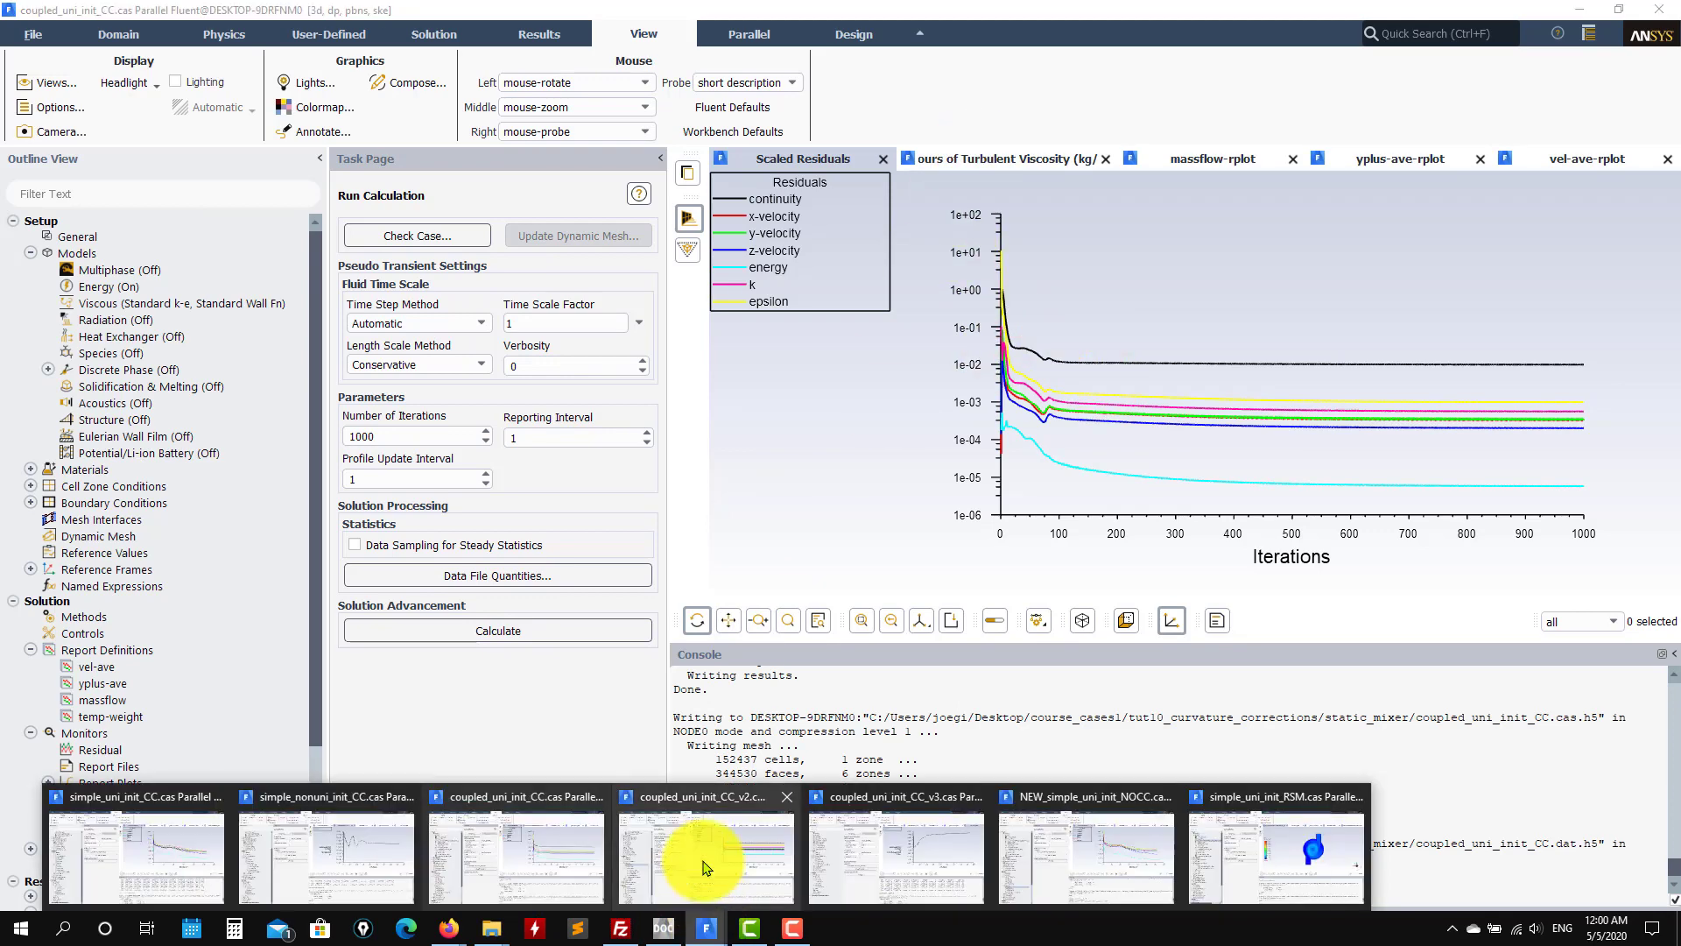
click(702, 862)
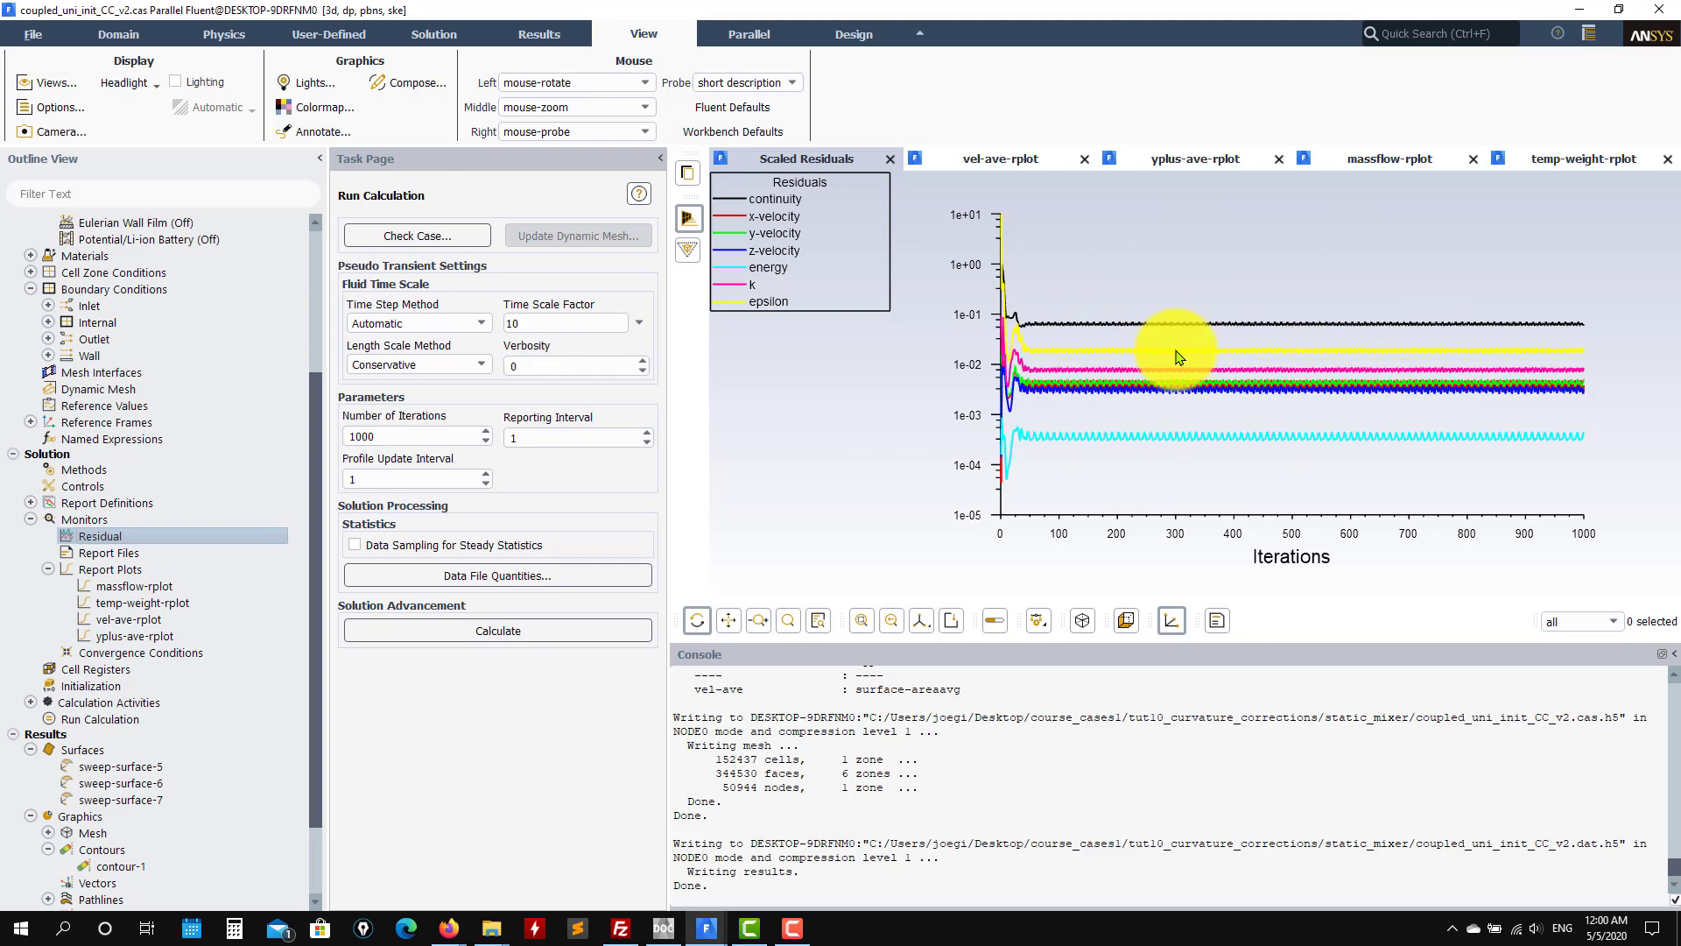
Step: Flip through v2's velocity, temperature, y-plus and mass-flow plots, then switch to coupled_uni_init_CC
click(998, 156)
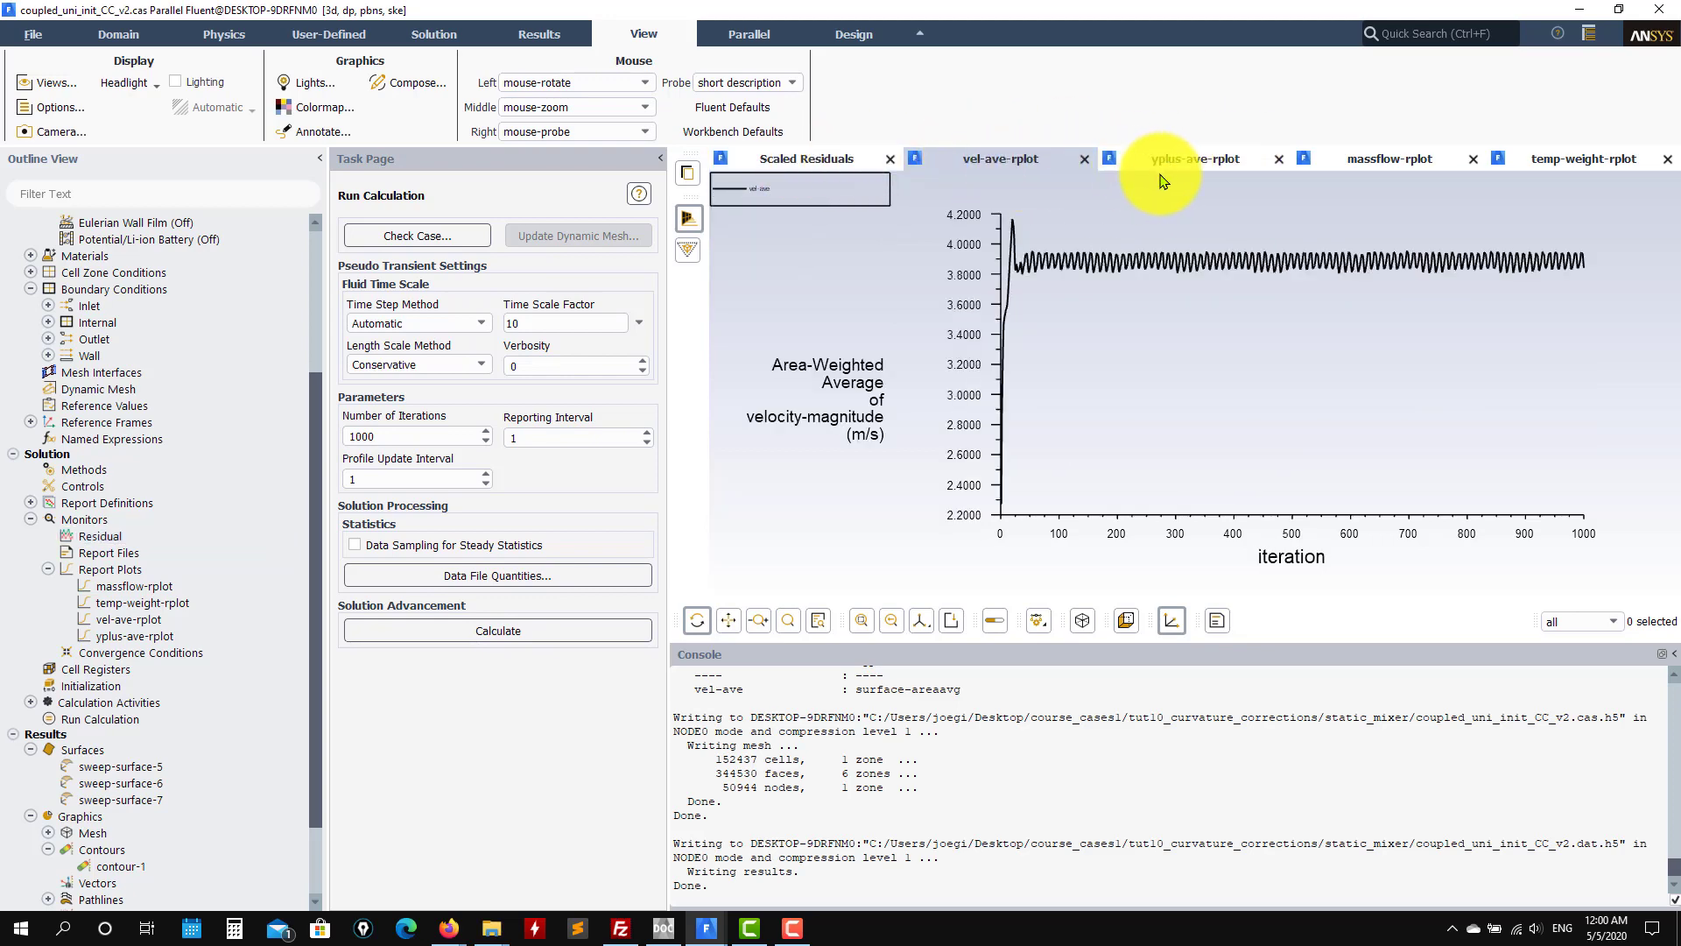
click(1539, 158)
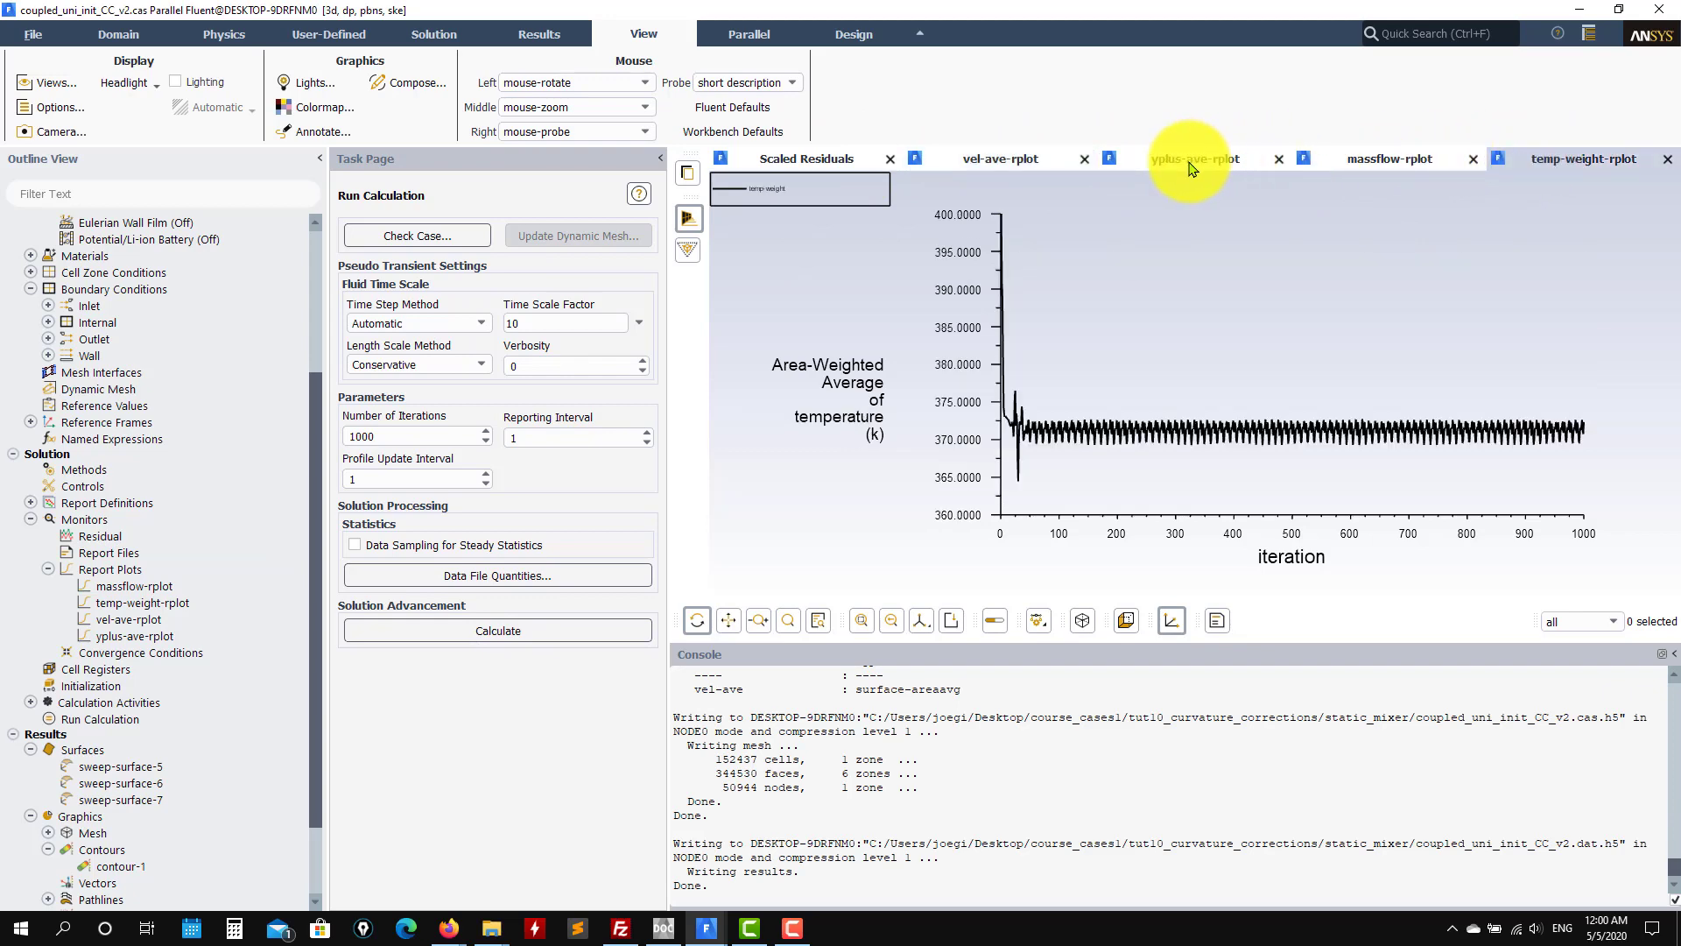
click(1189, 162)
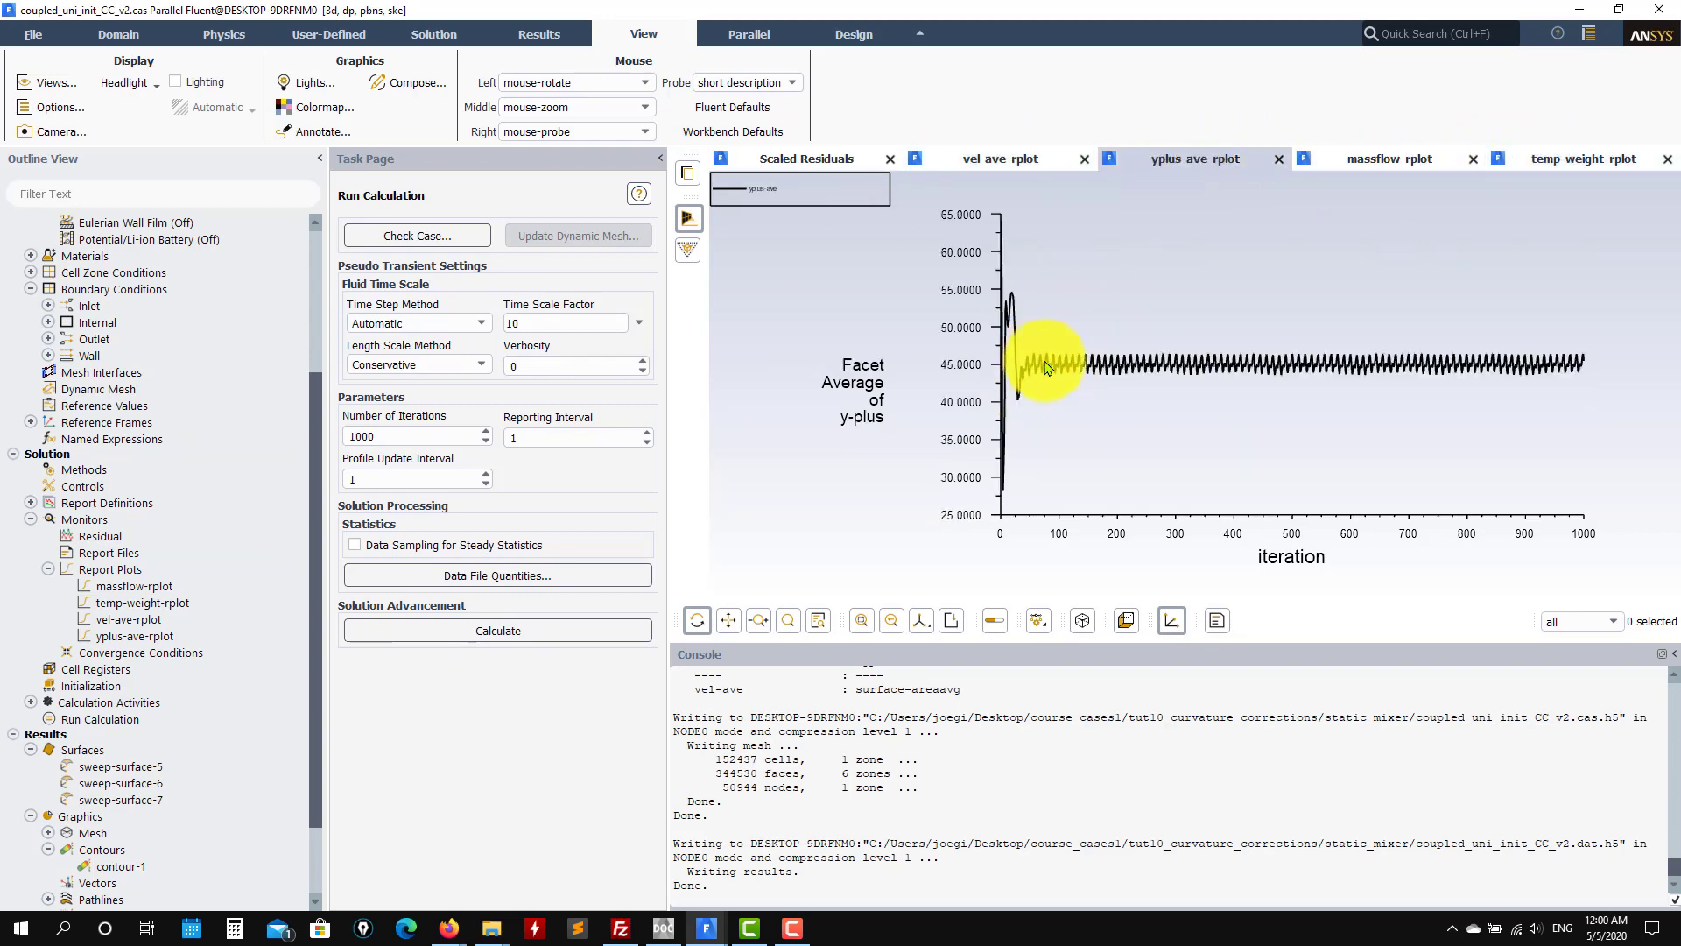
click(1371, 165)
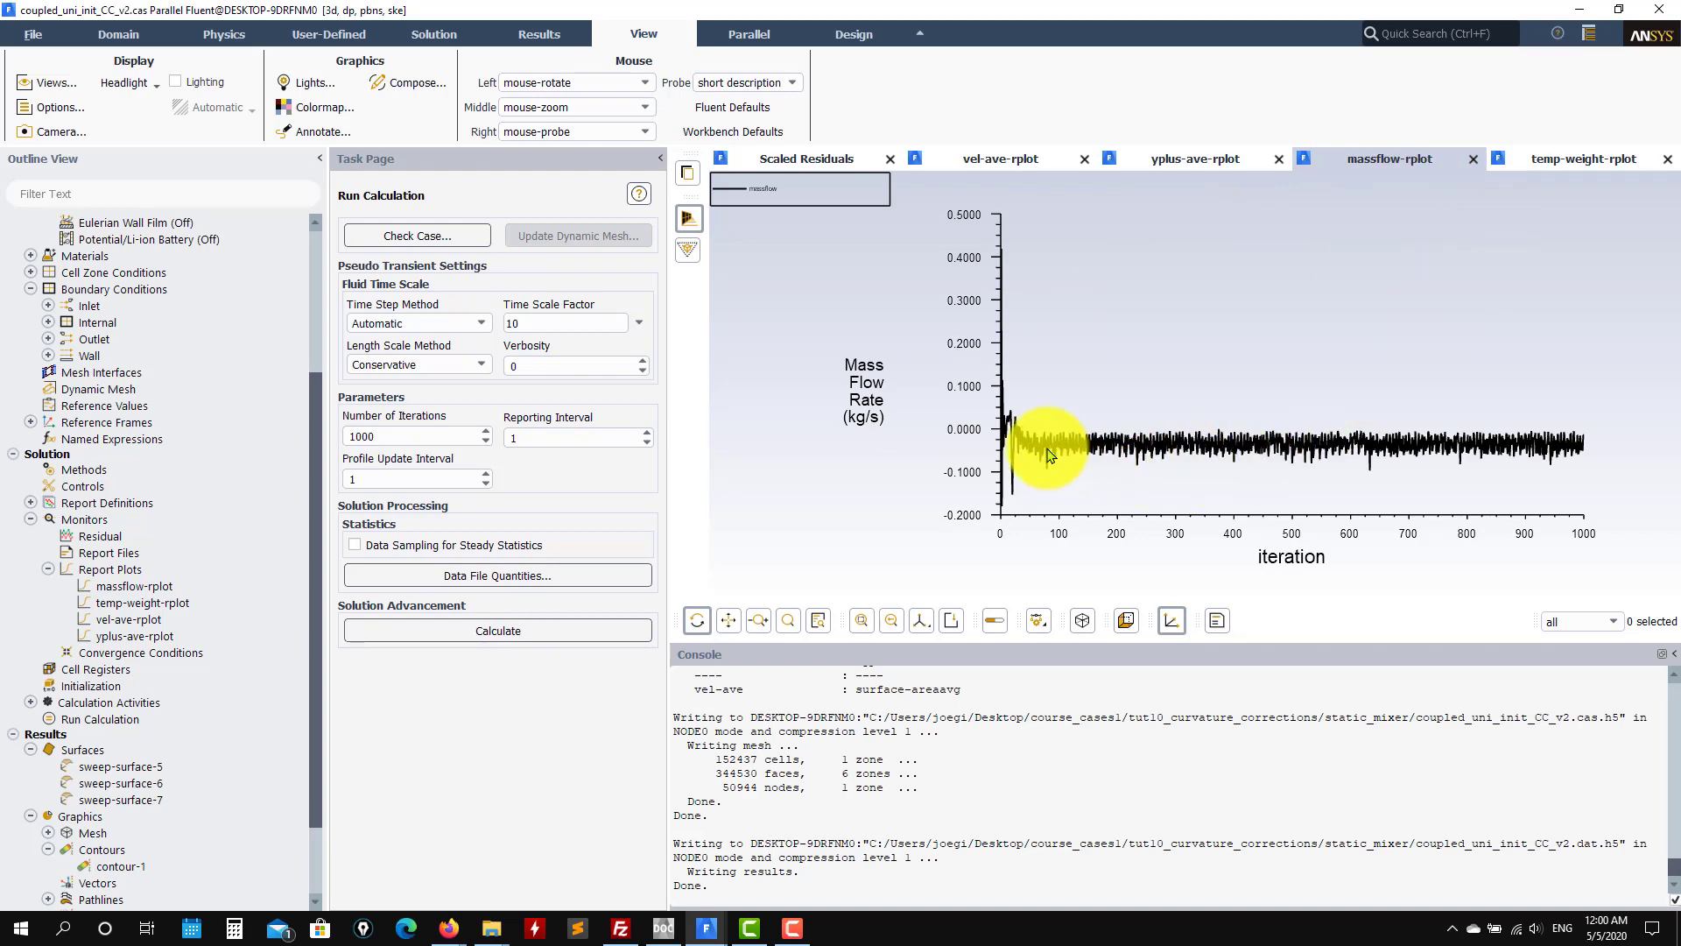
click(1552, 157)
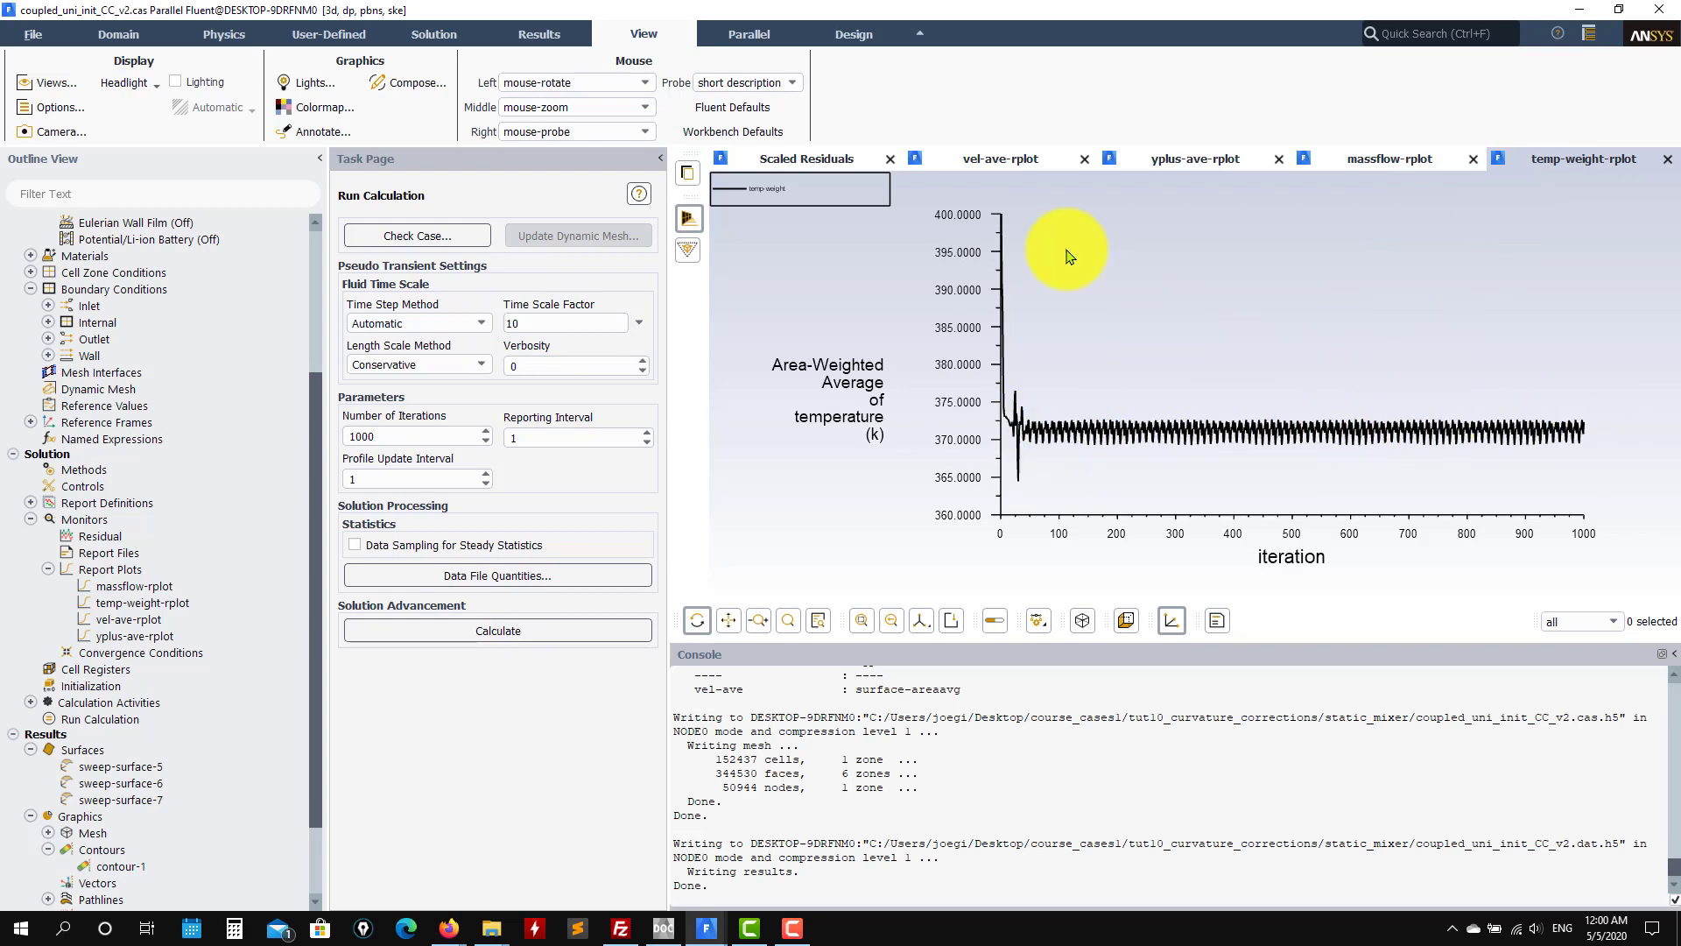
click(1188, 163)
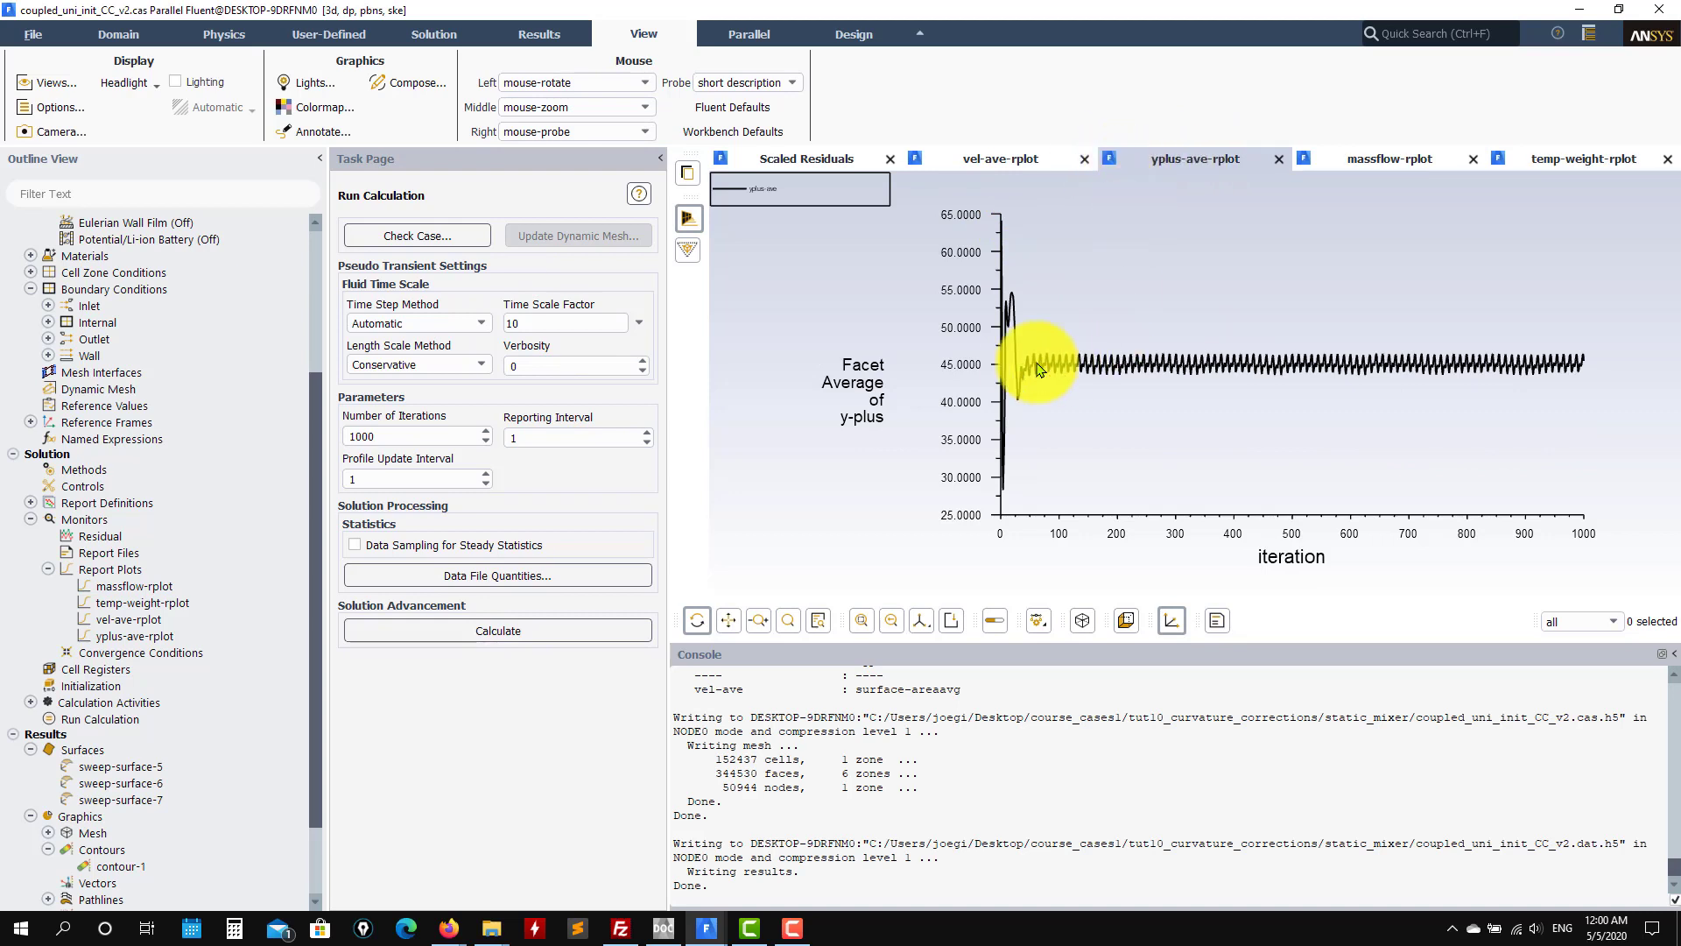
click(1001, 163)
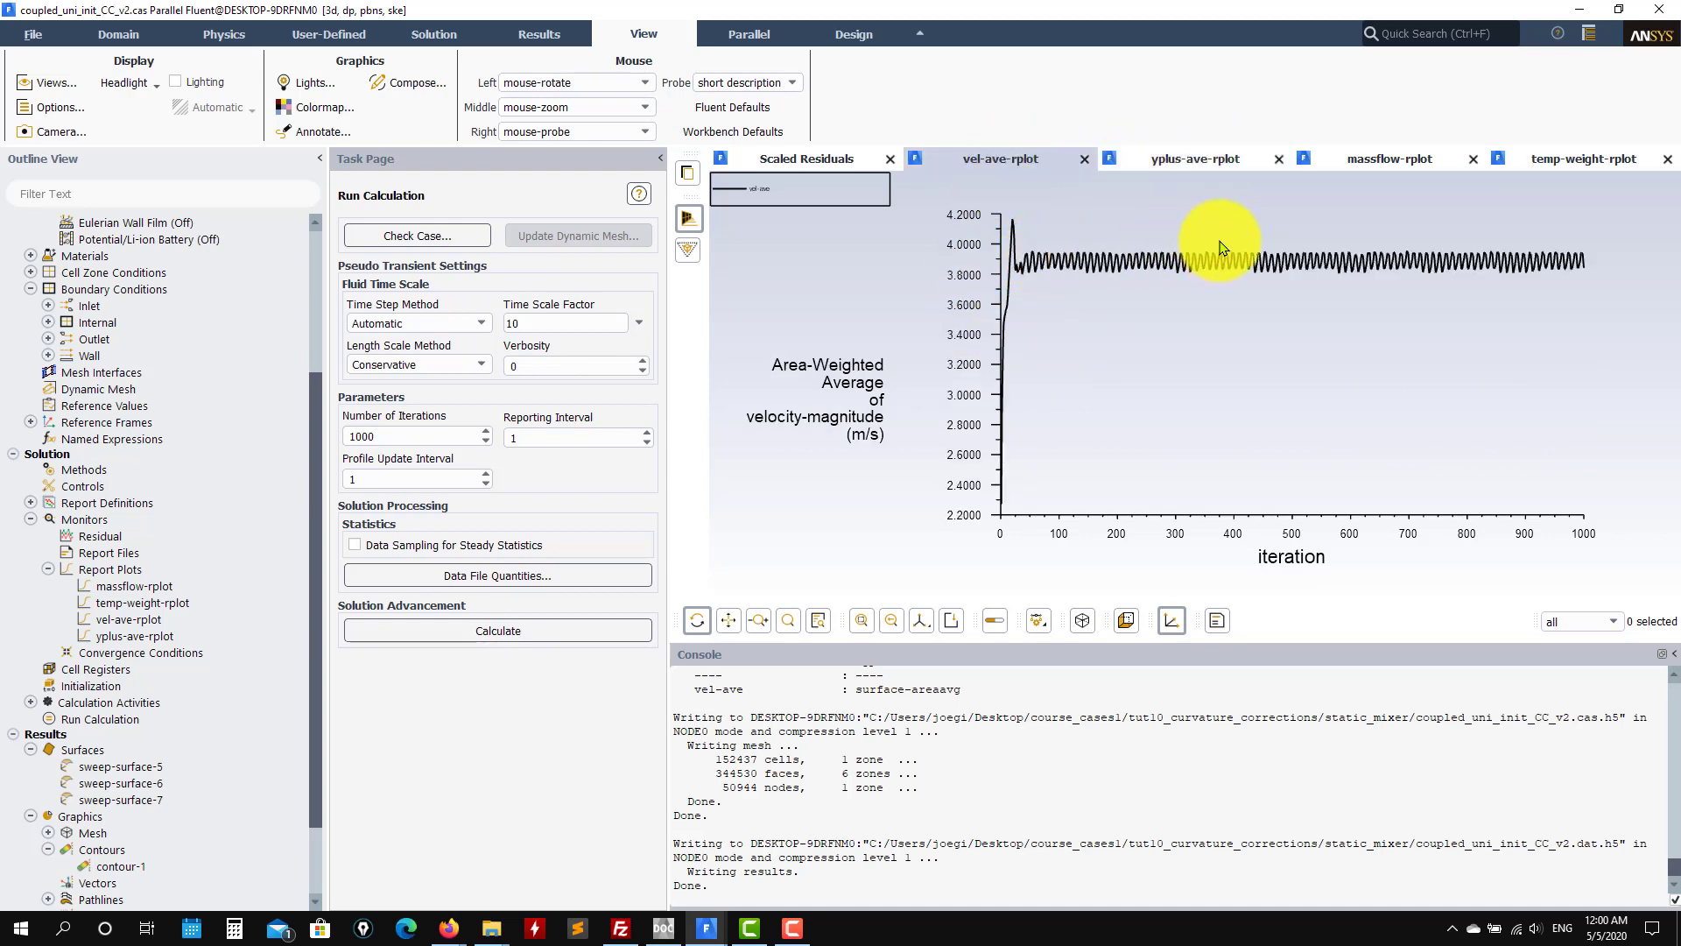
mouse_move(711, 930)
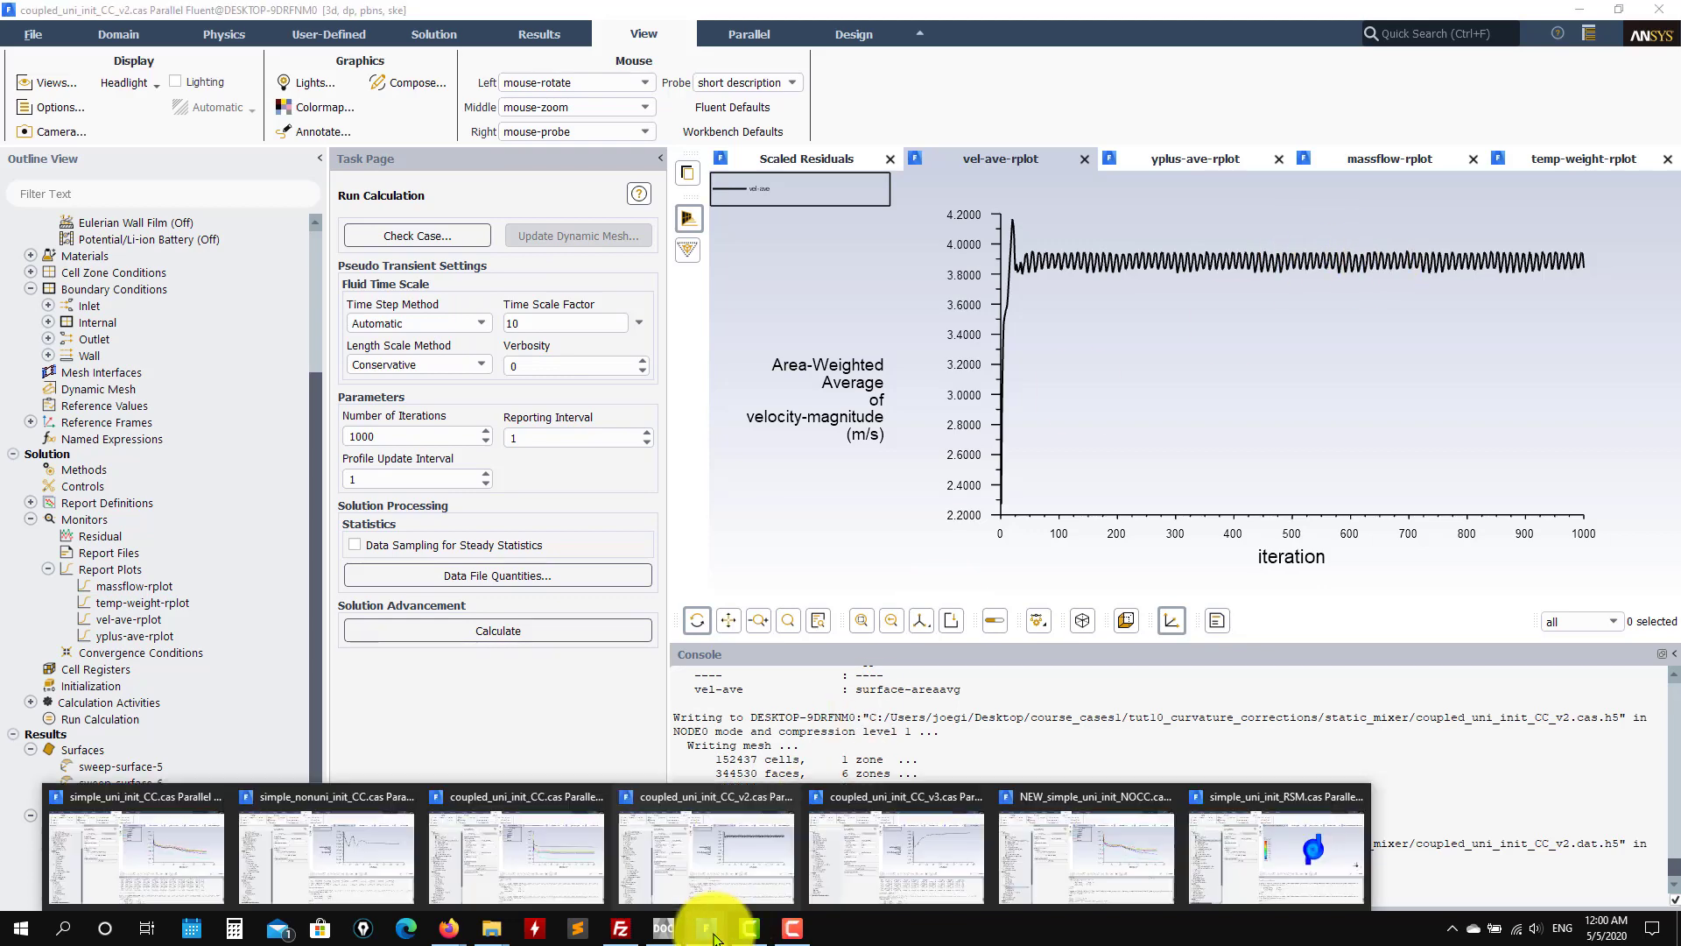
click(543, 861)
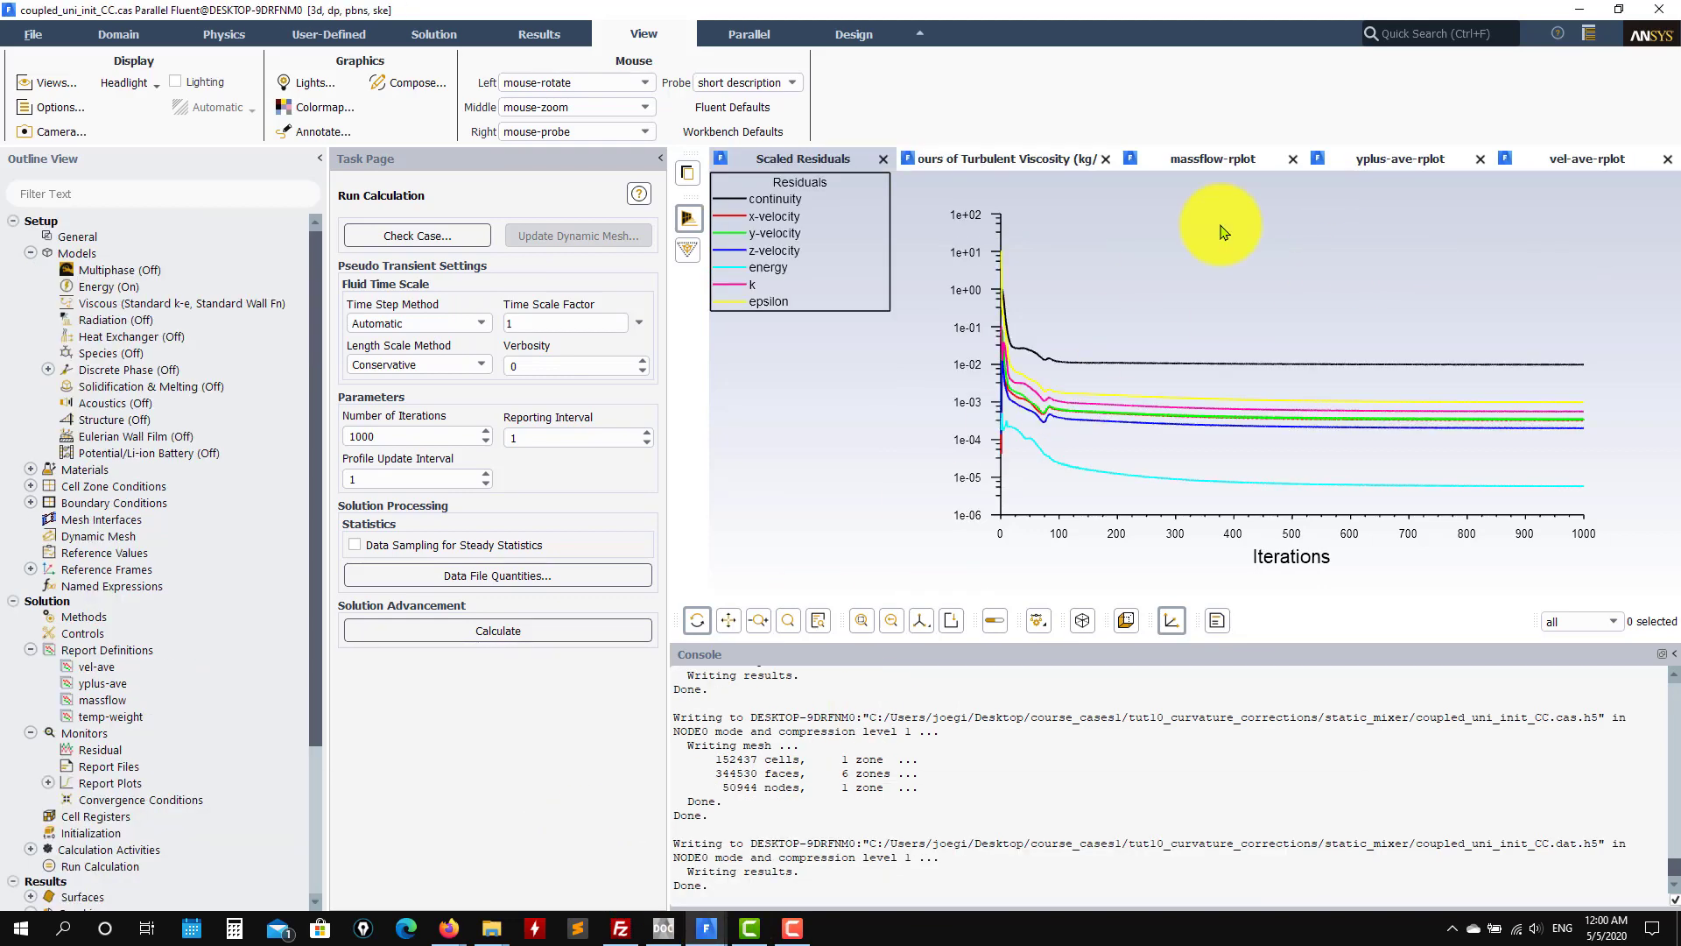
Step: Show coupled_uni_init_CC's mass-flow, y-plus and velocity magnitude report plots
click(1195, 159)
click(1398, 159)
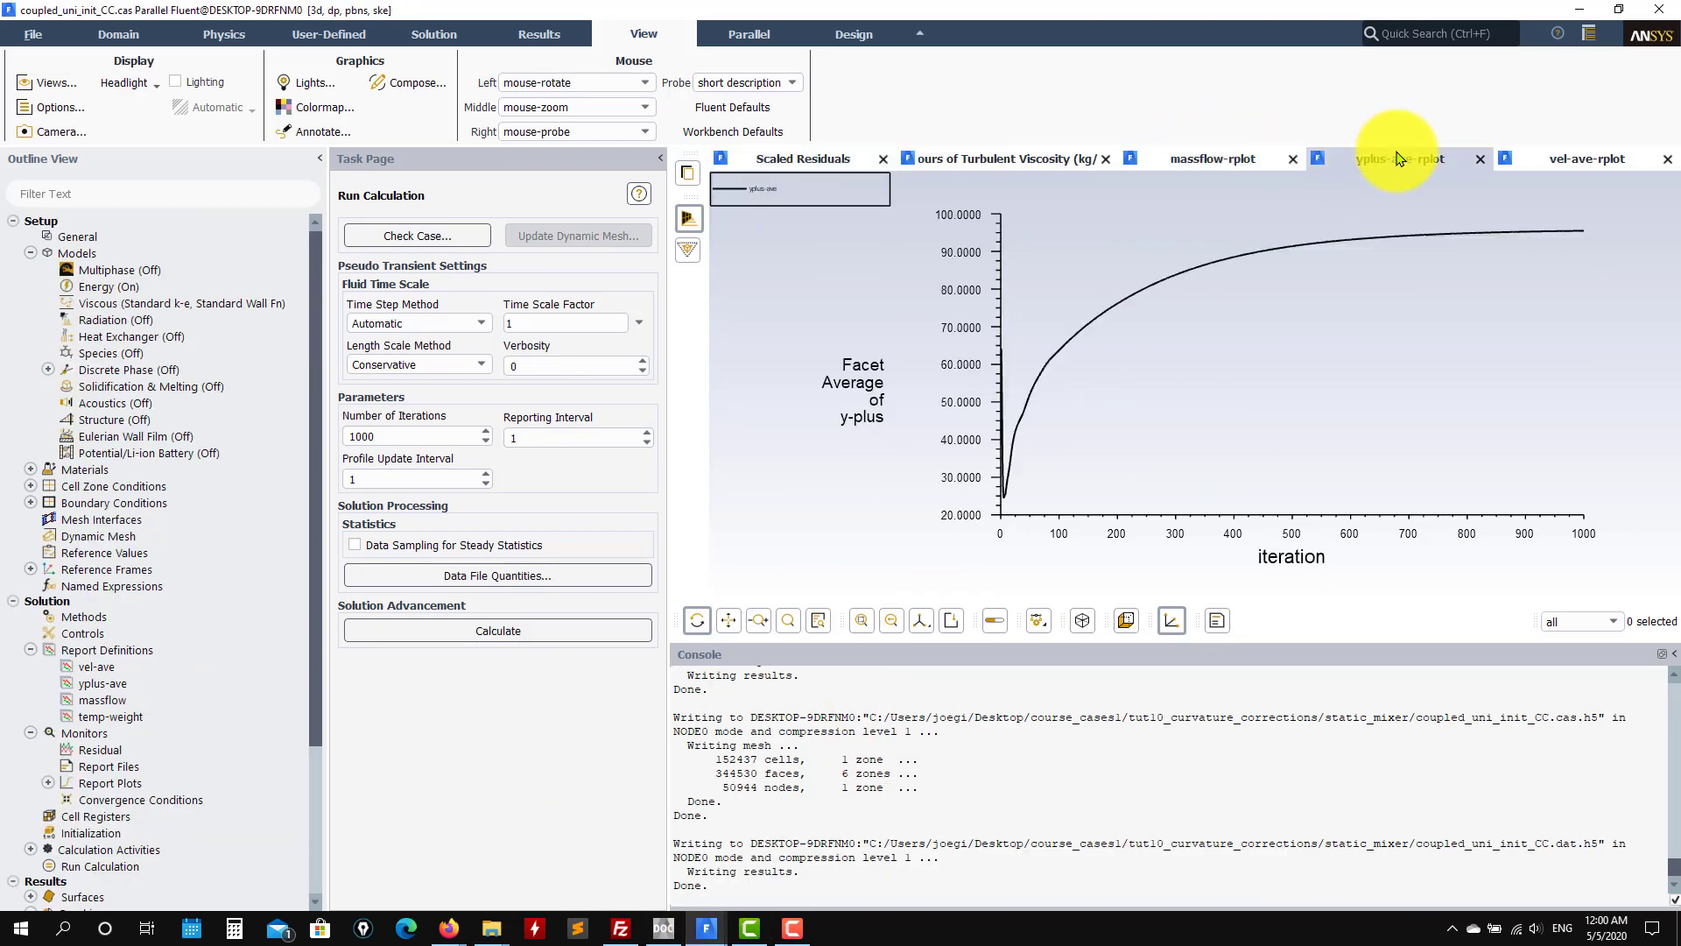
click(1558, 164)
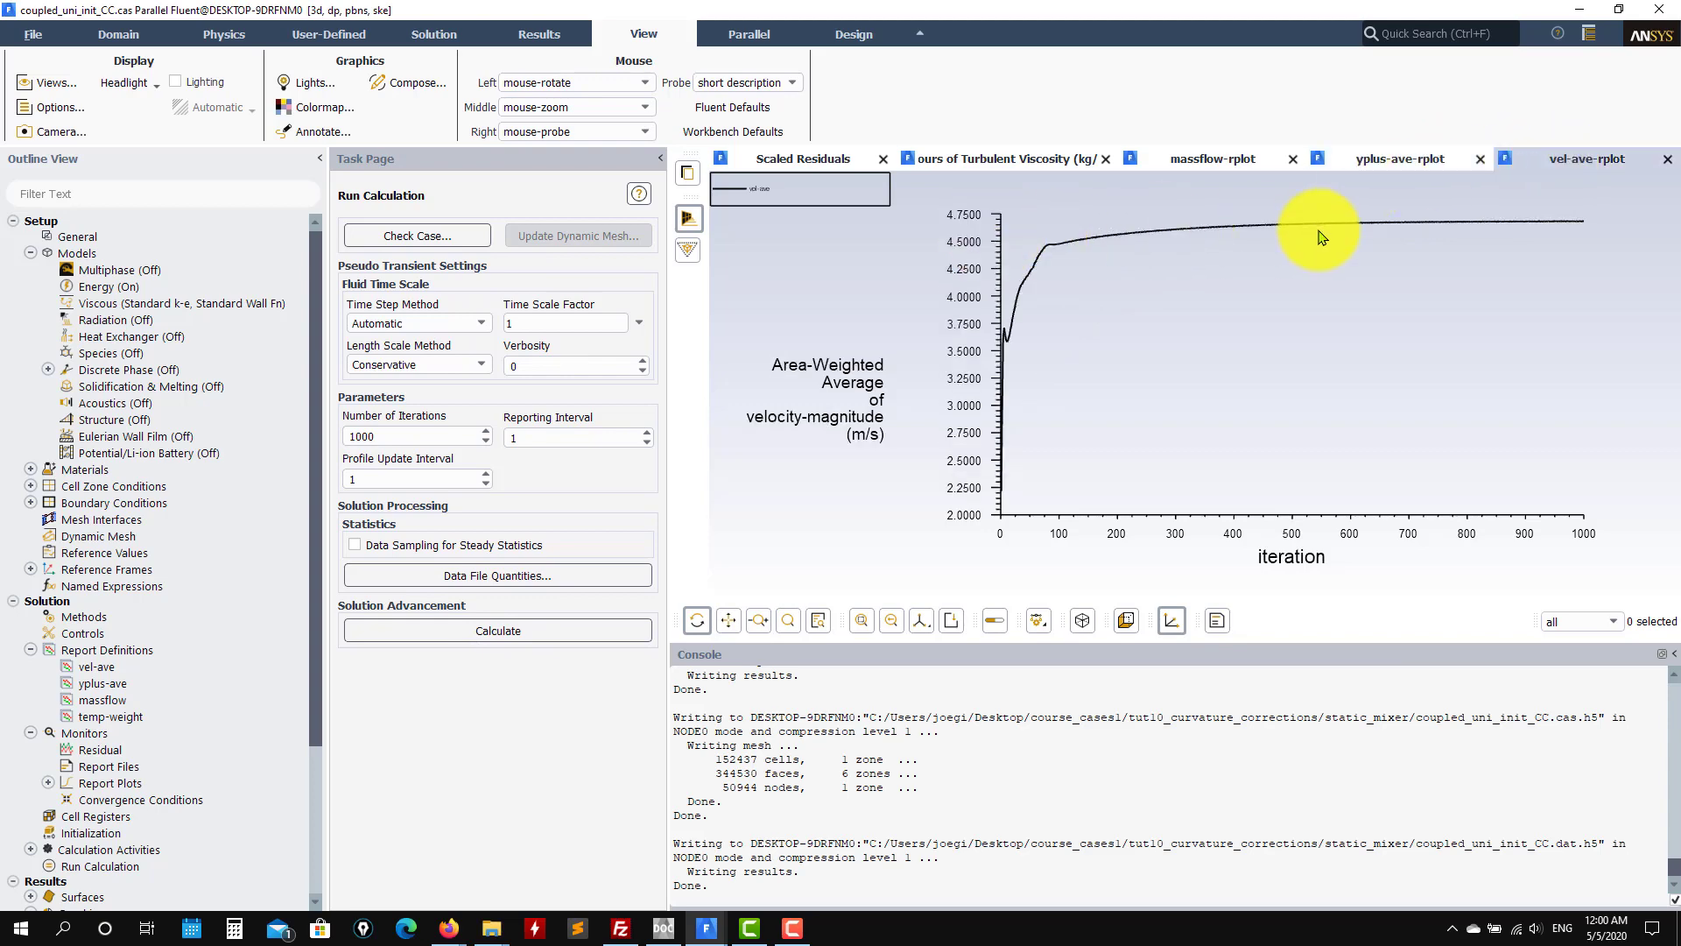
Step: Switch to the v2 case and view its residuals, velocity, y-plus and mass-flow plots
click(706, 927)
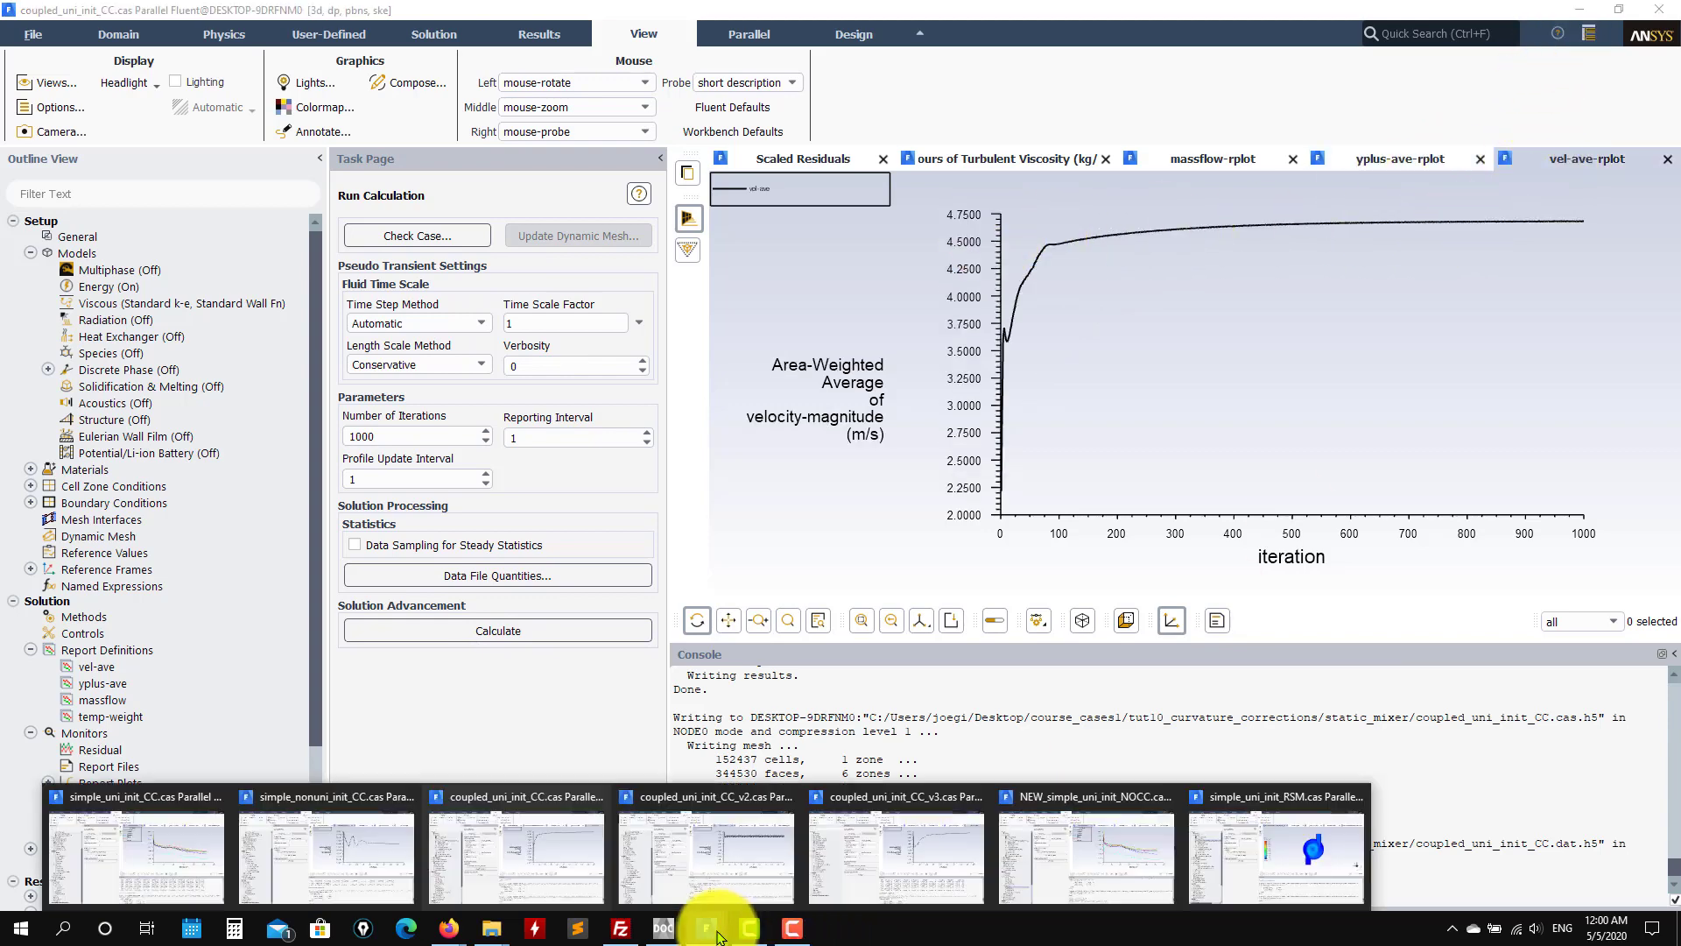
click(717, 854)
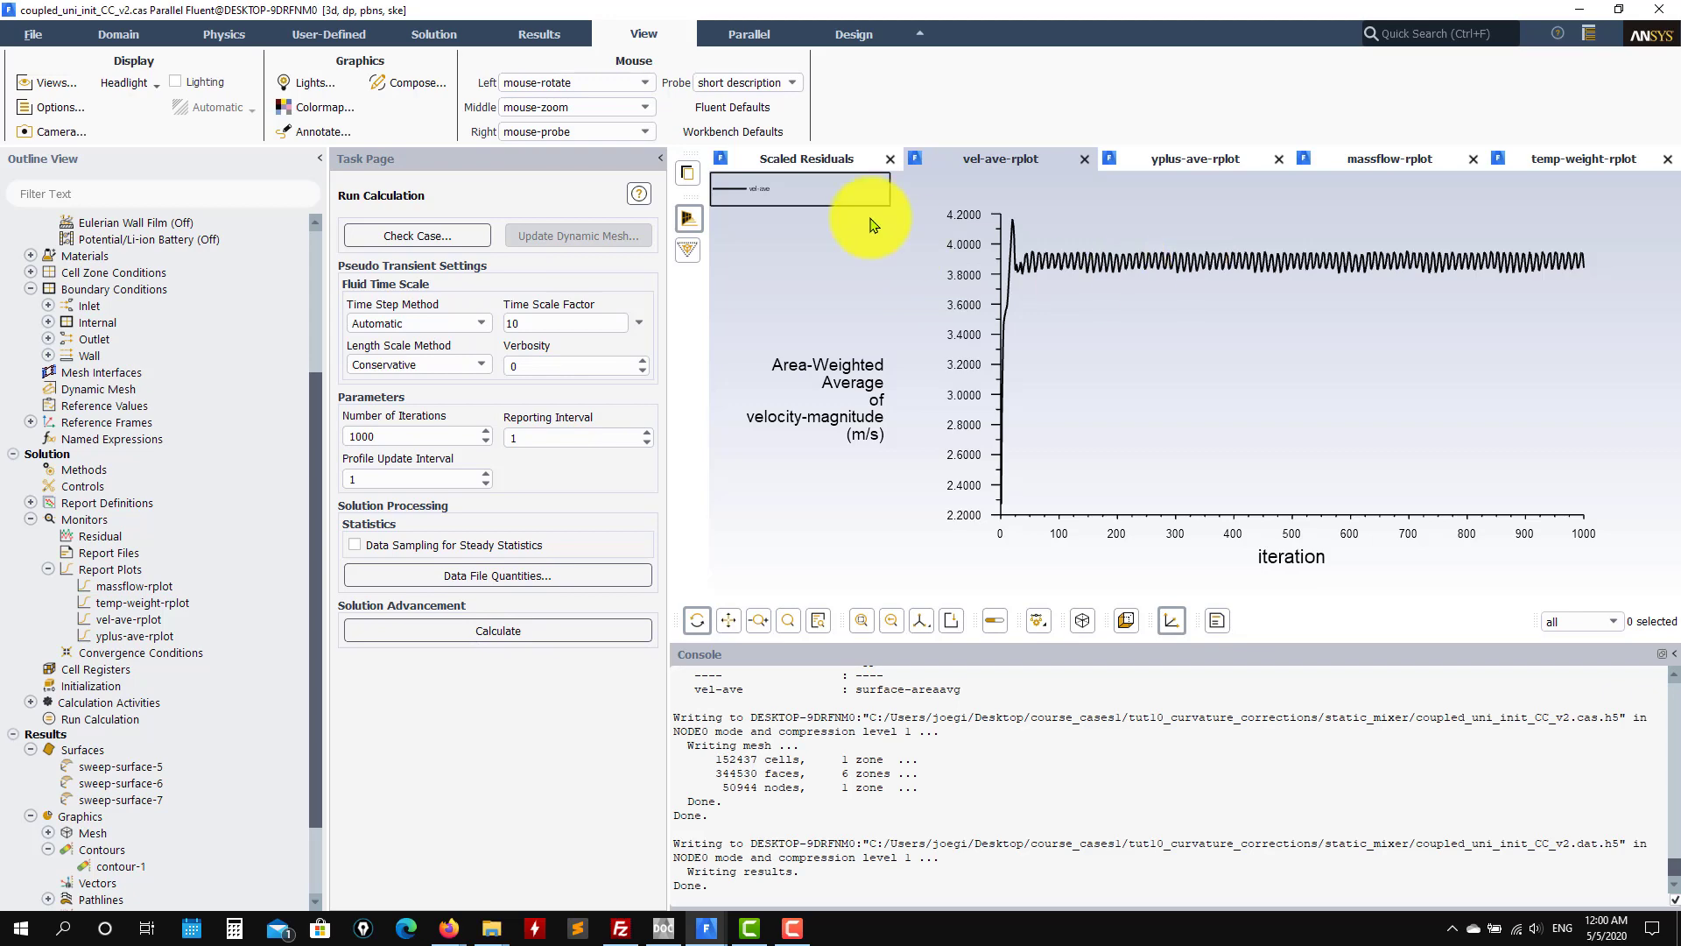
click(814, 161)
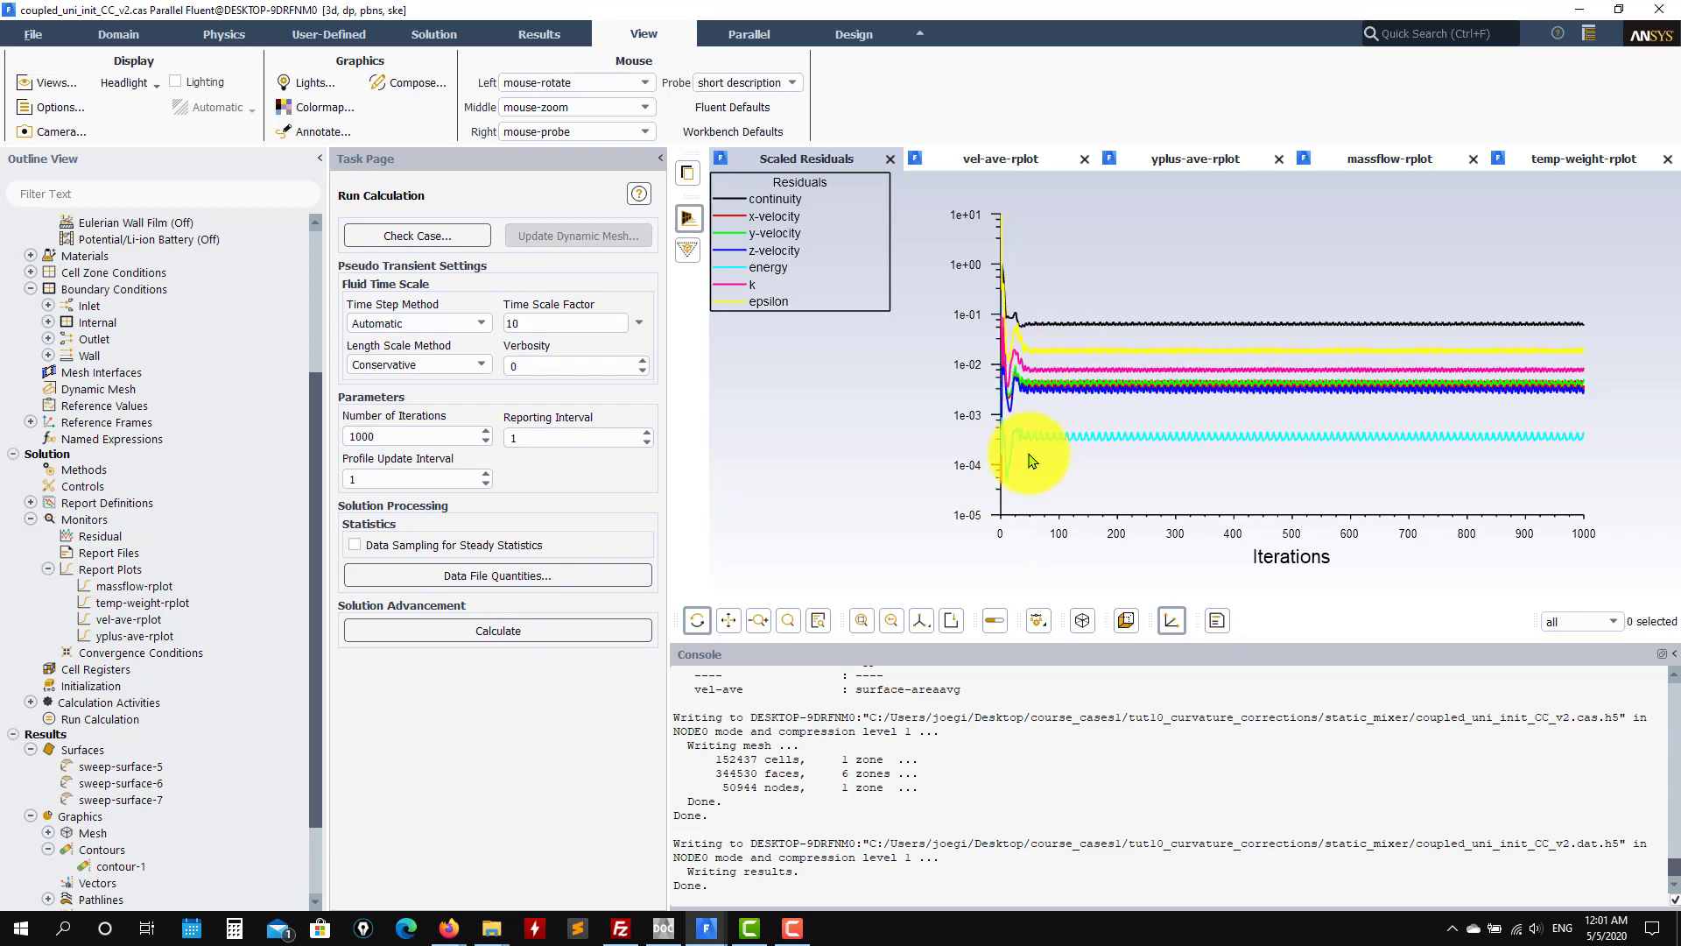
click(1011, 158)
click(1184, 166)
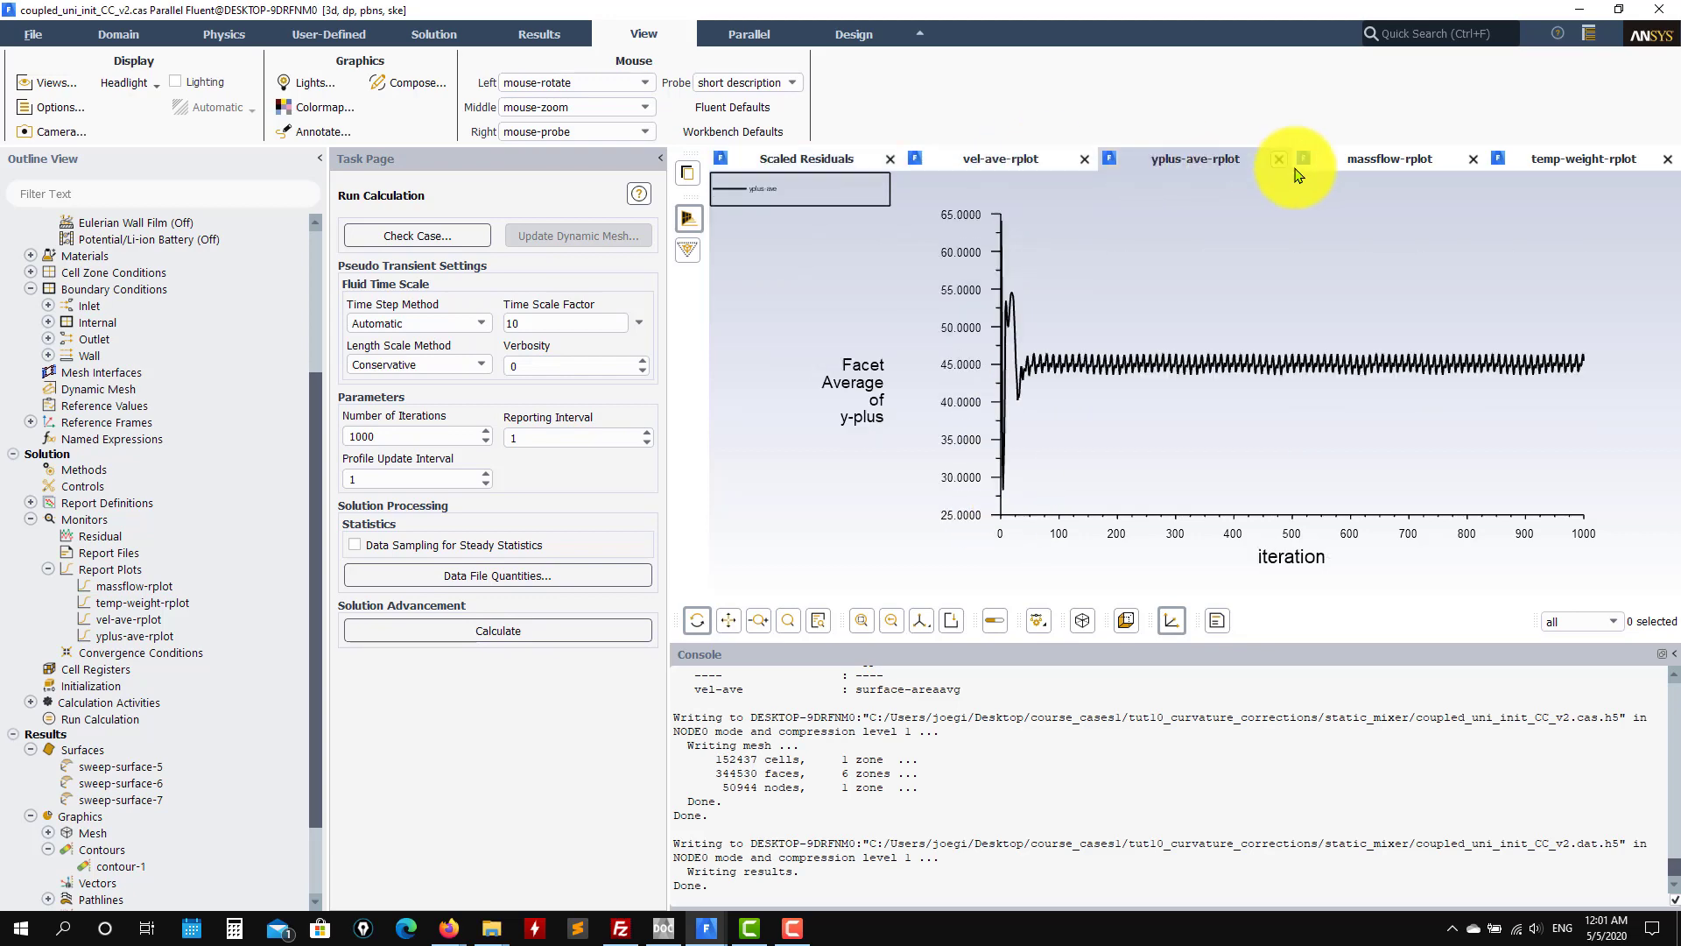
click(1362, 171)
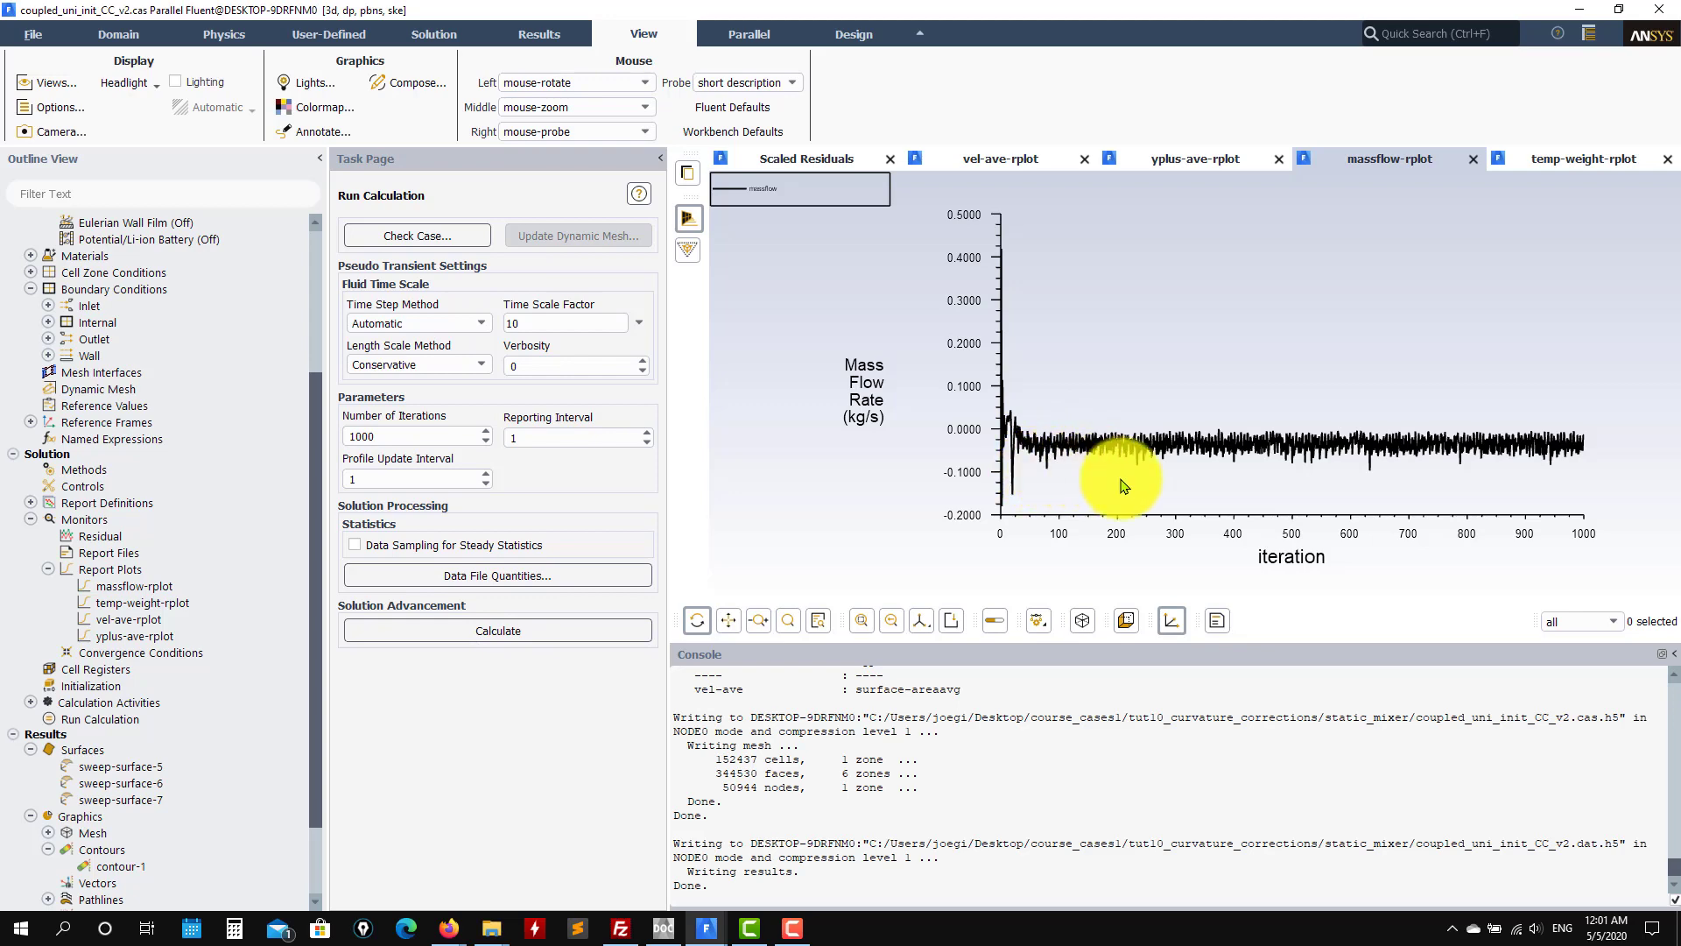
Step: Select the massflow values for iterations 991 and 993 in the console table
scroll(1378, 718, up, 12)
scroll(1410, 762, down, 12)
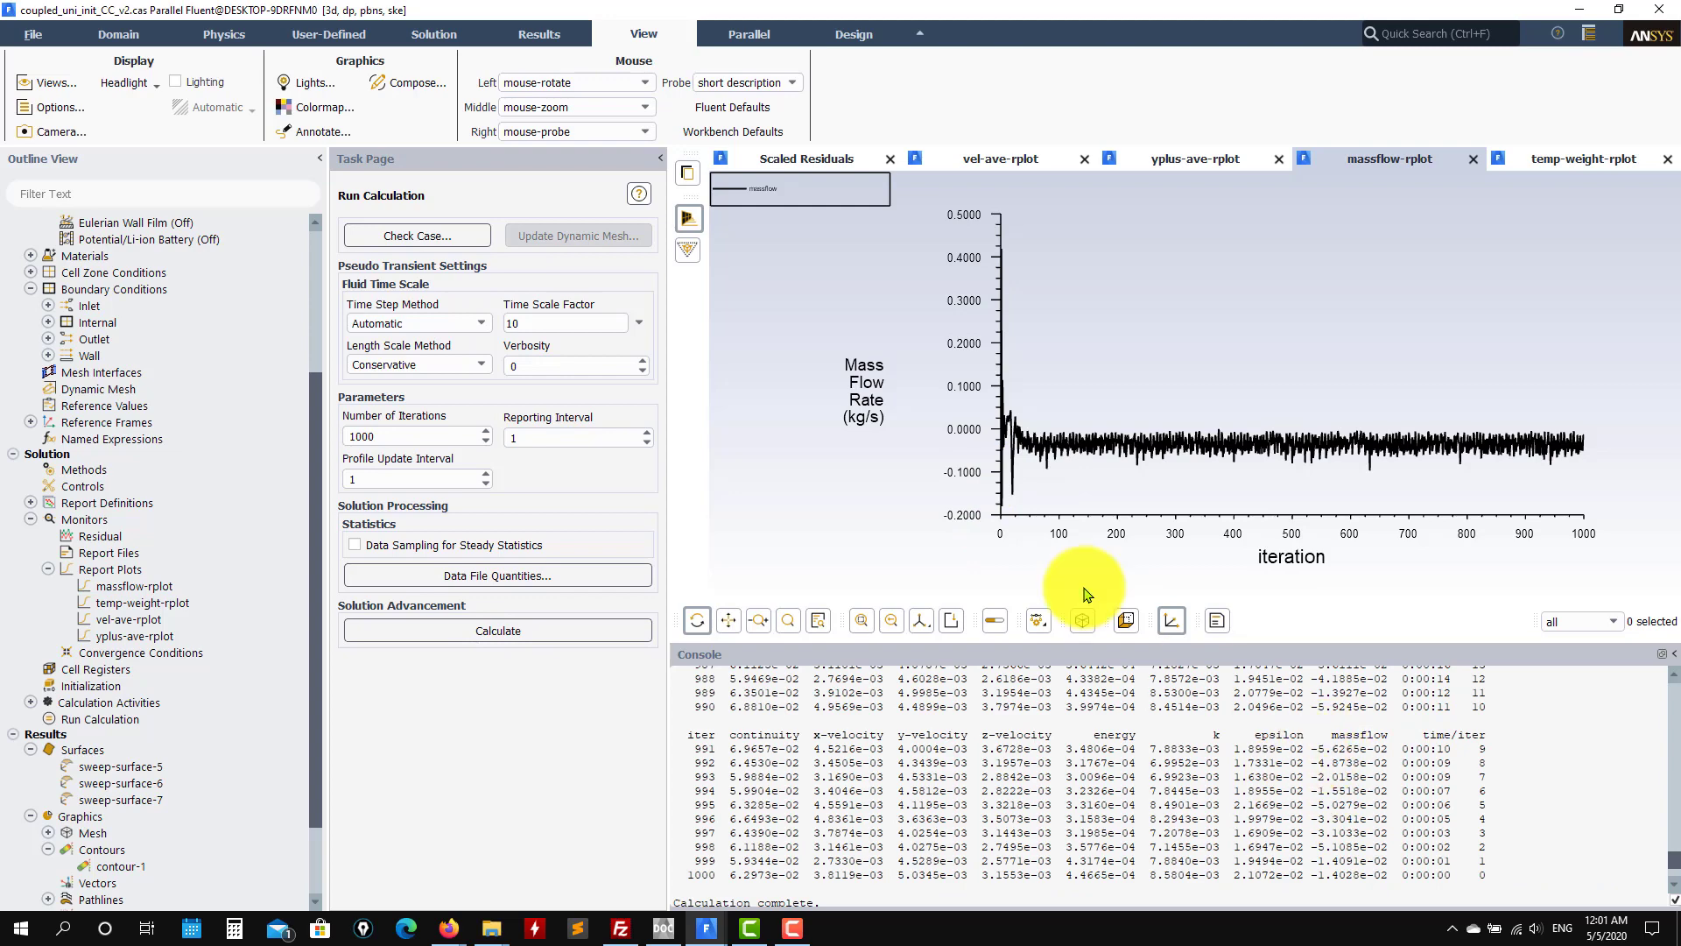
drag(1394, 749, 1318, 749)
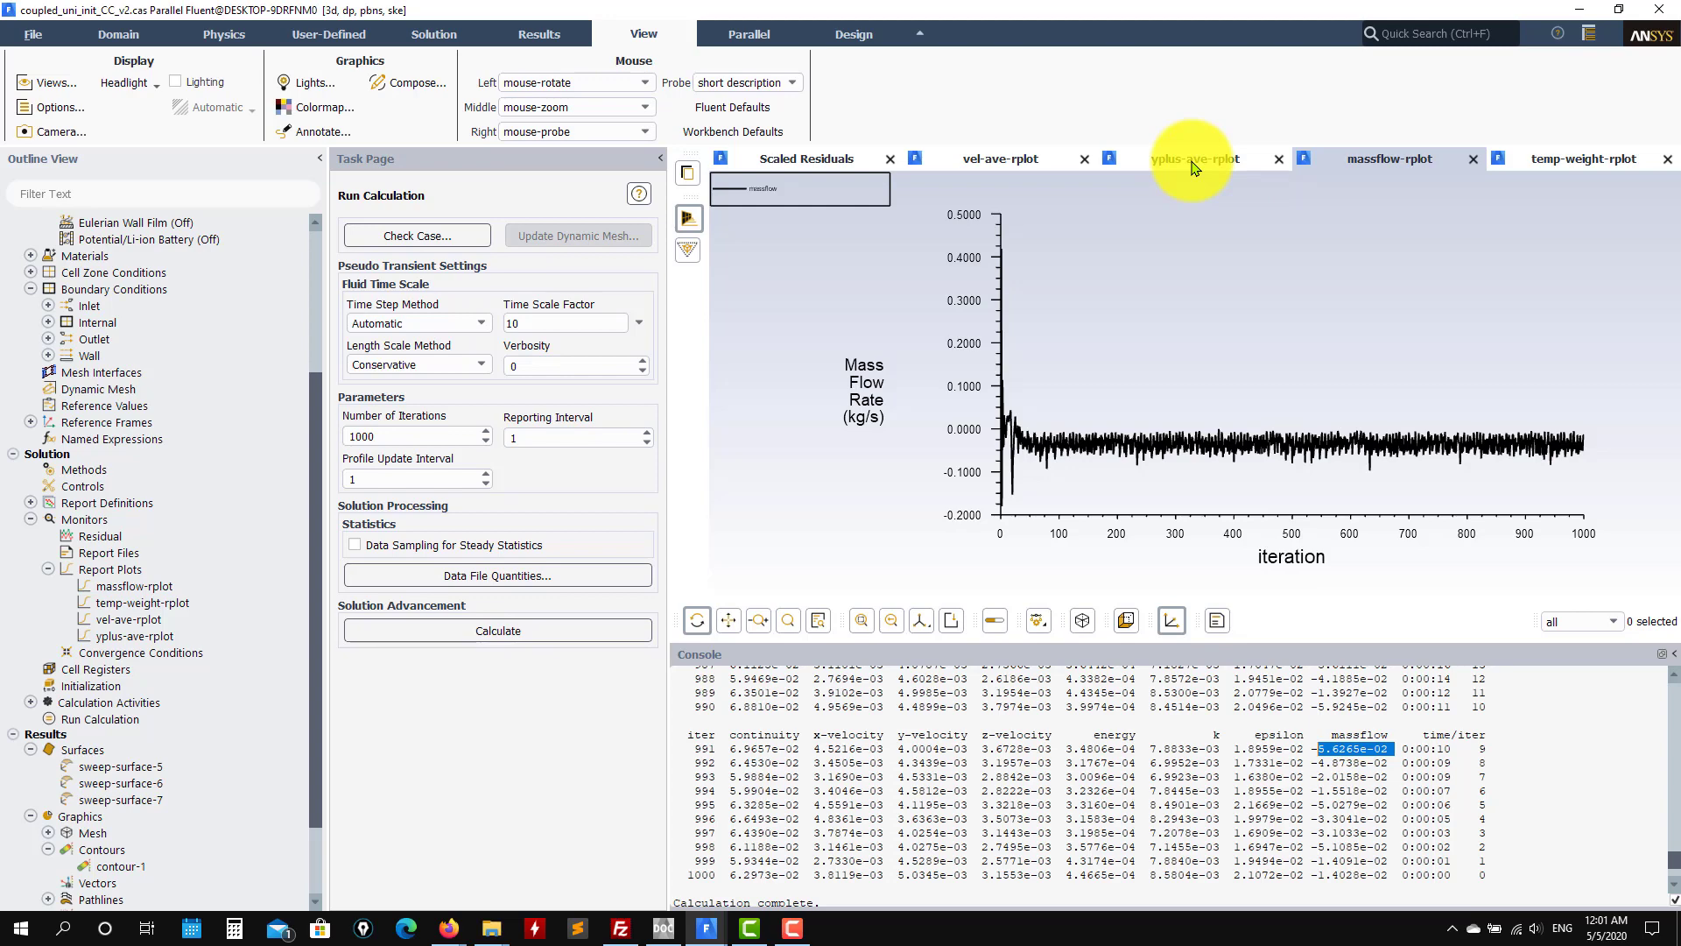
double_click(1324, 776)
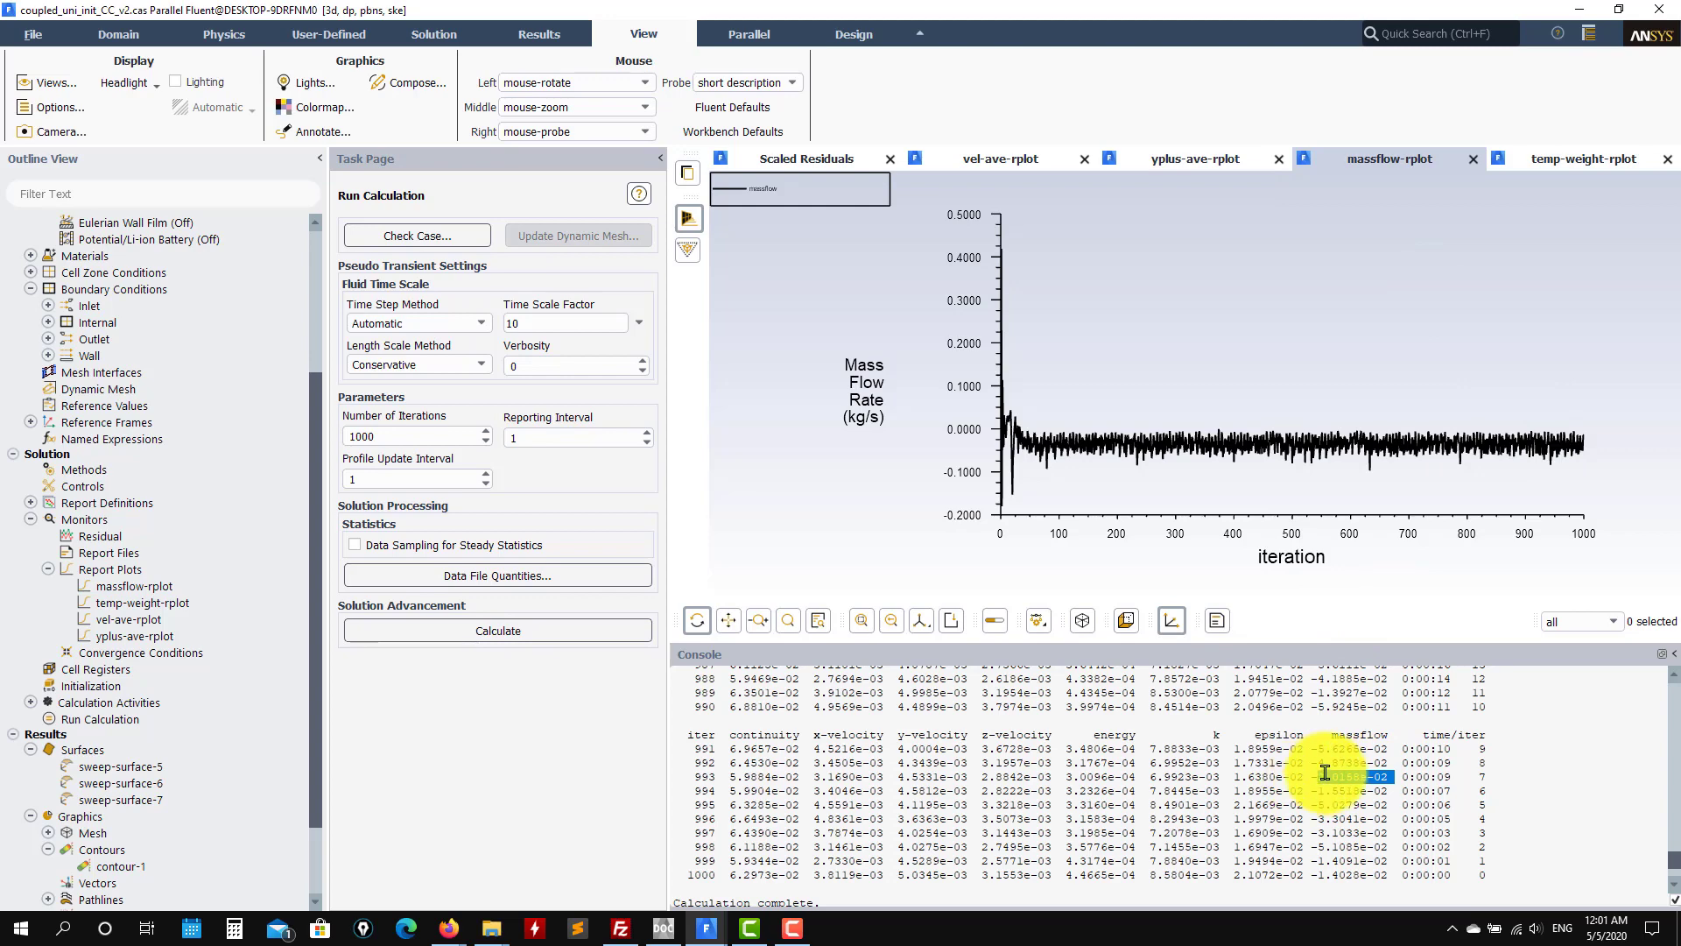
Step: Show v2's area-weighted temperature plot, then switch to the NEW_simple_uni_init_NOCC case
click(1589, 159)
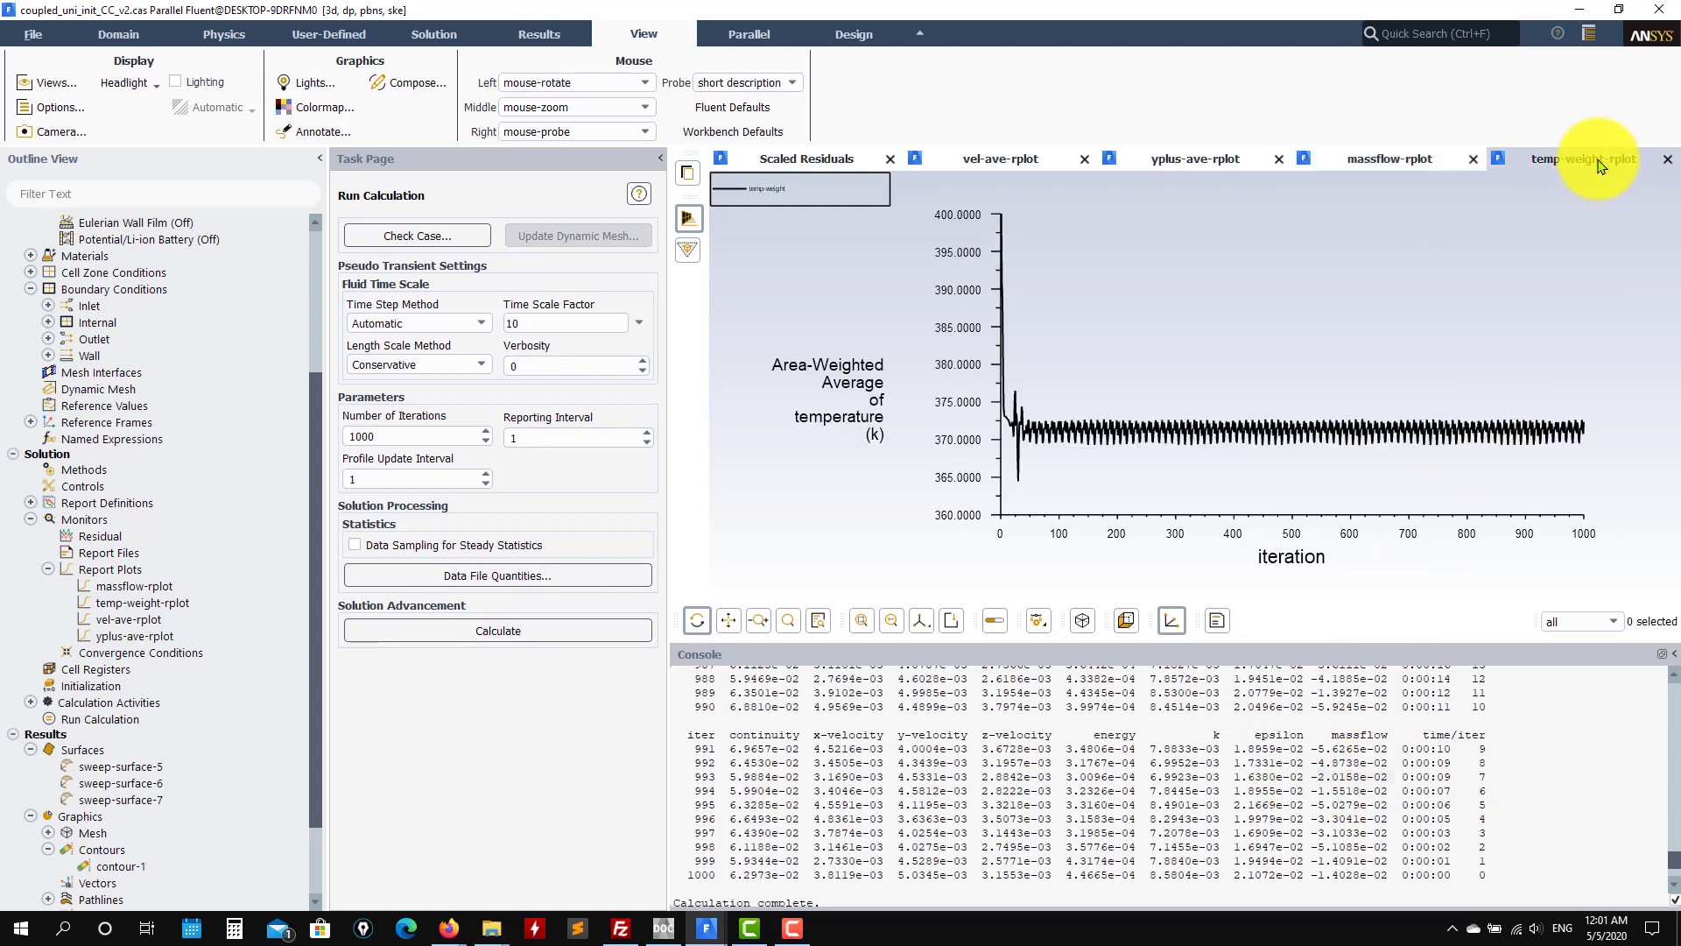
click(707, 937)
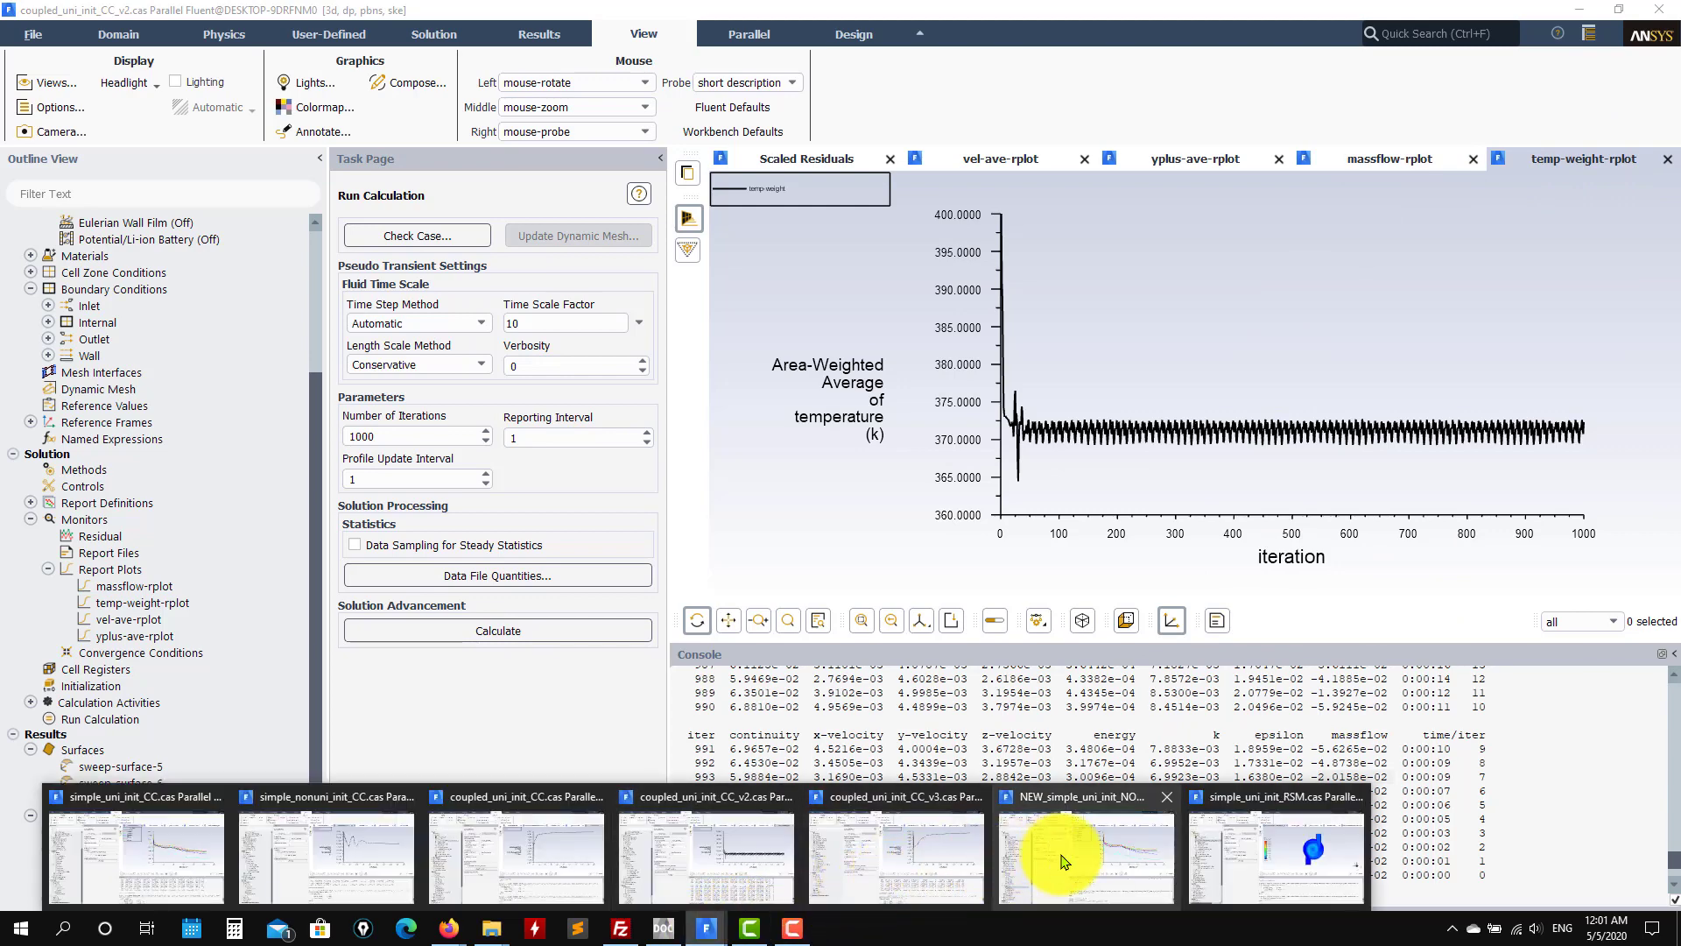
click(1064, 862)
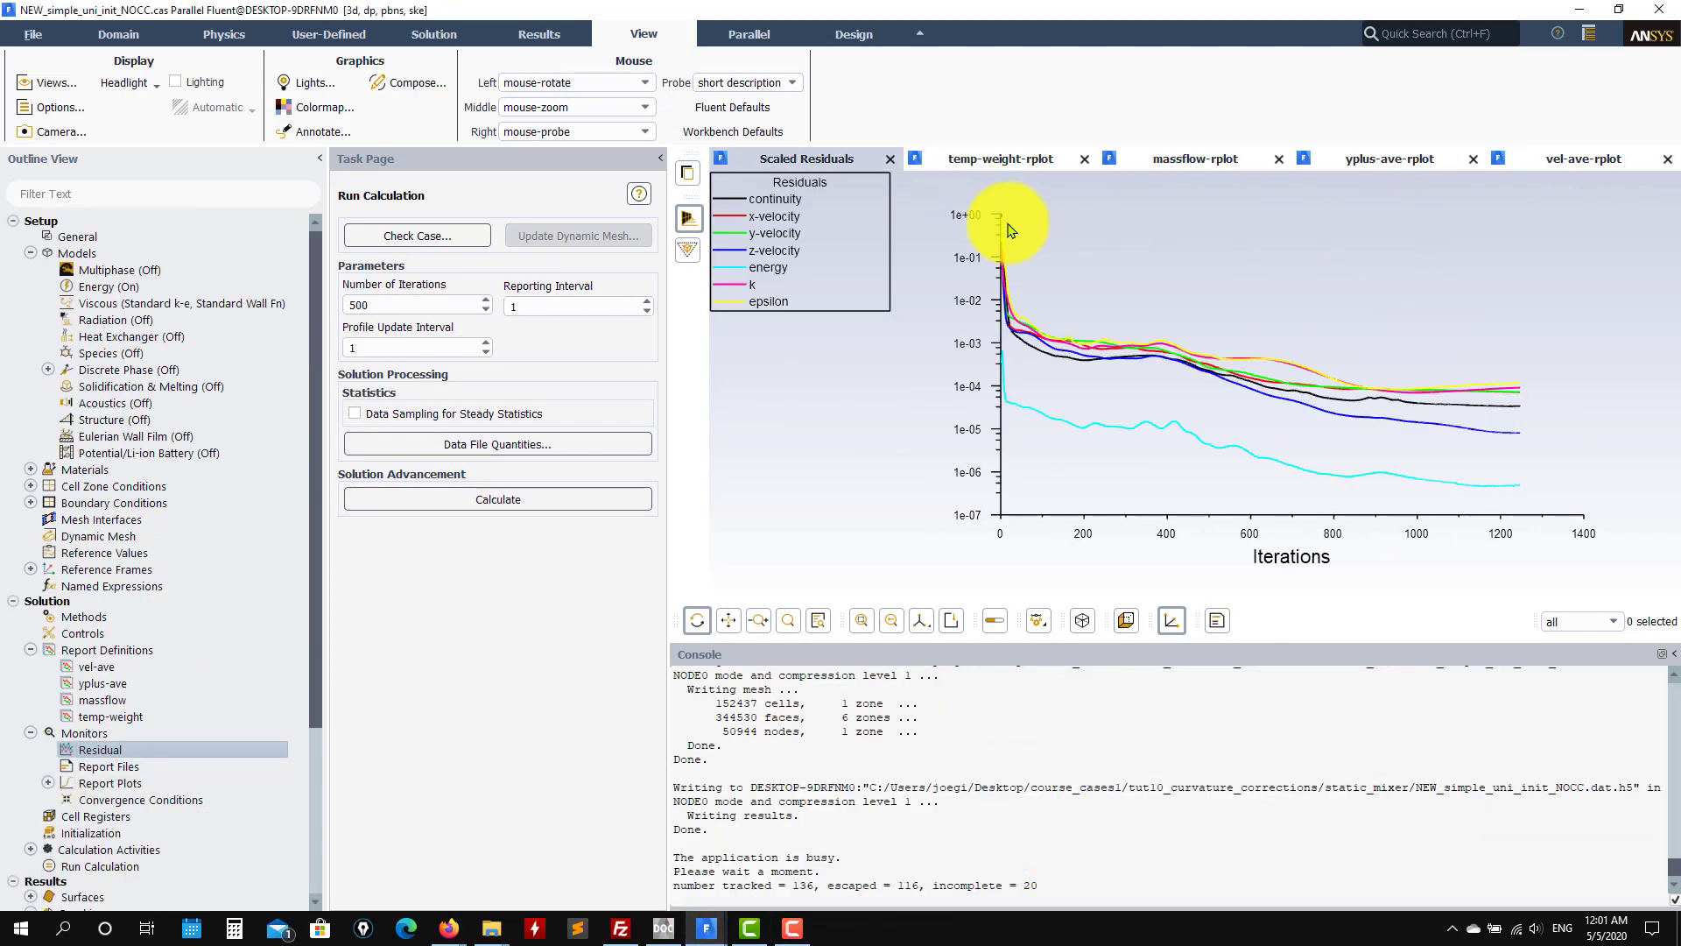
Step: Show the NOCC case's y-plus and velocity plots, then switch to simple_uni_init_RSM
click(1443, 158)
click(1531, 159)
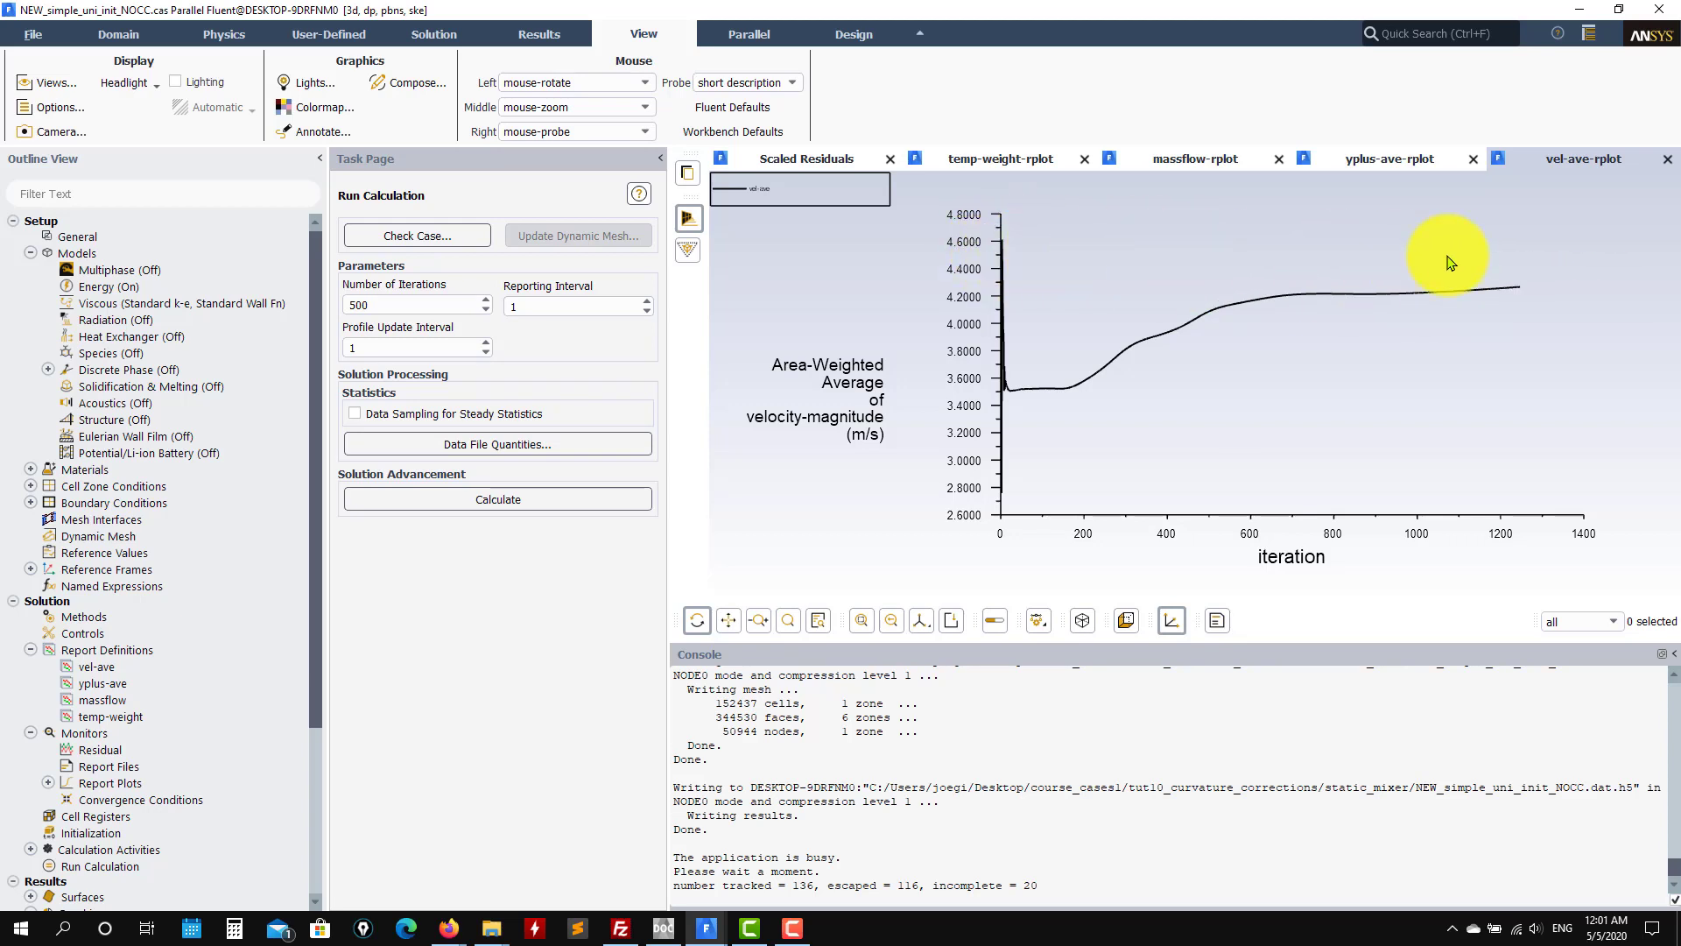
click(714, 930)
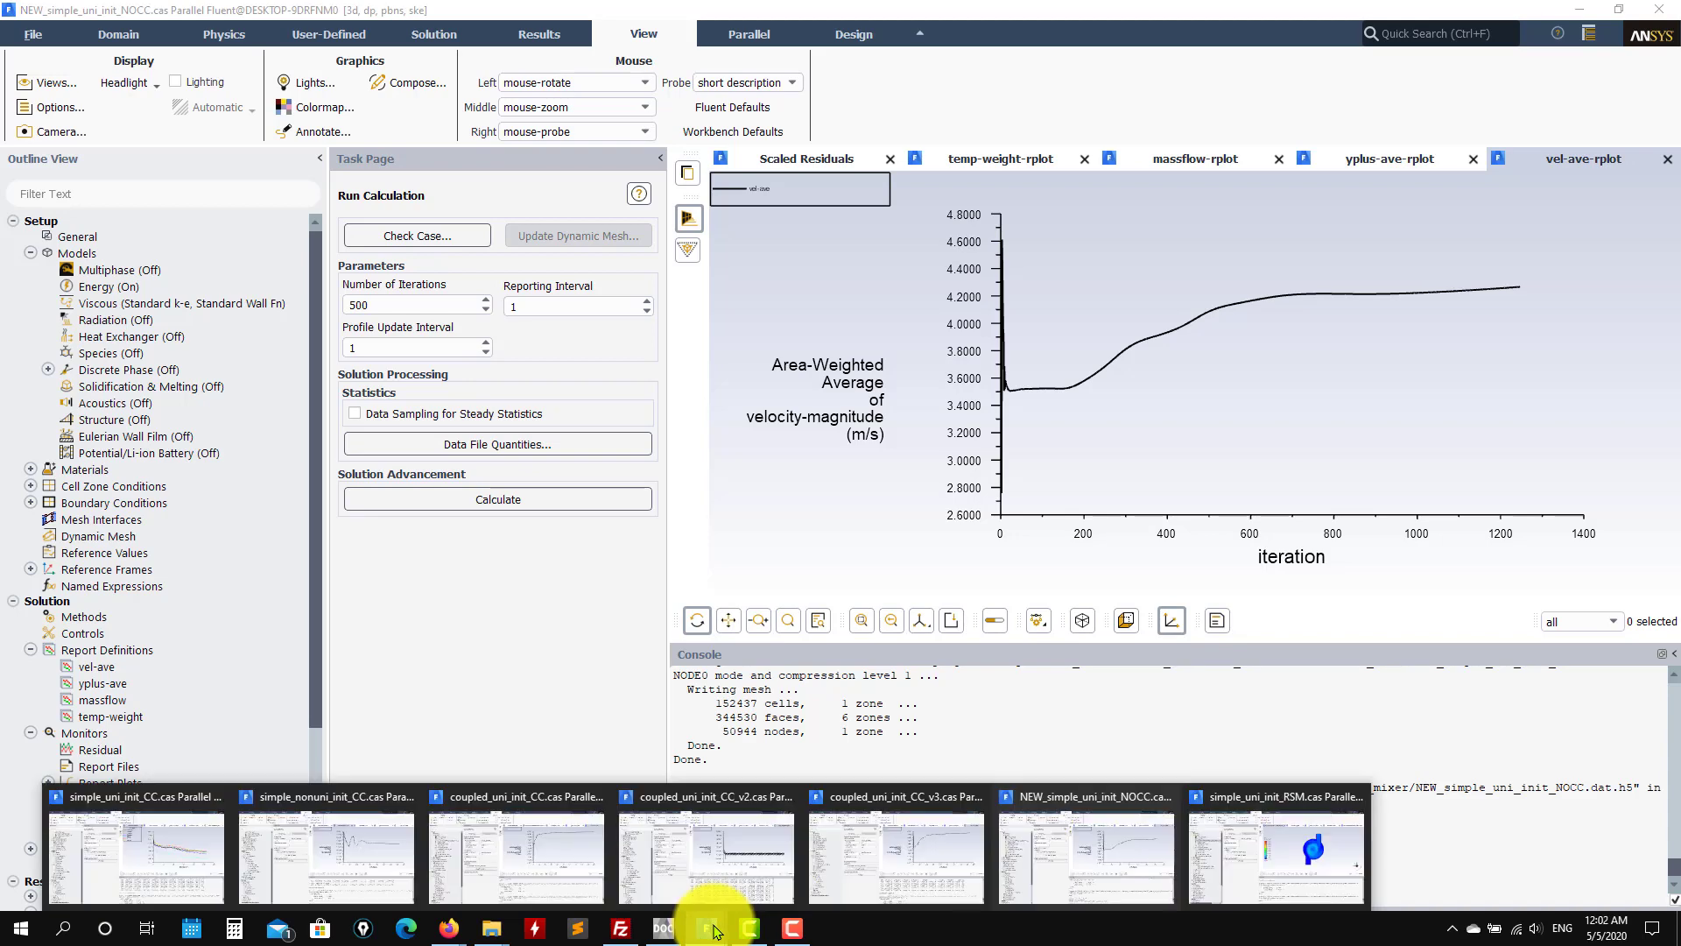
click(1261, 810)
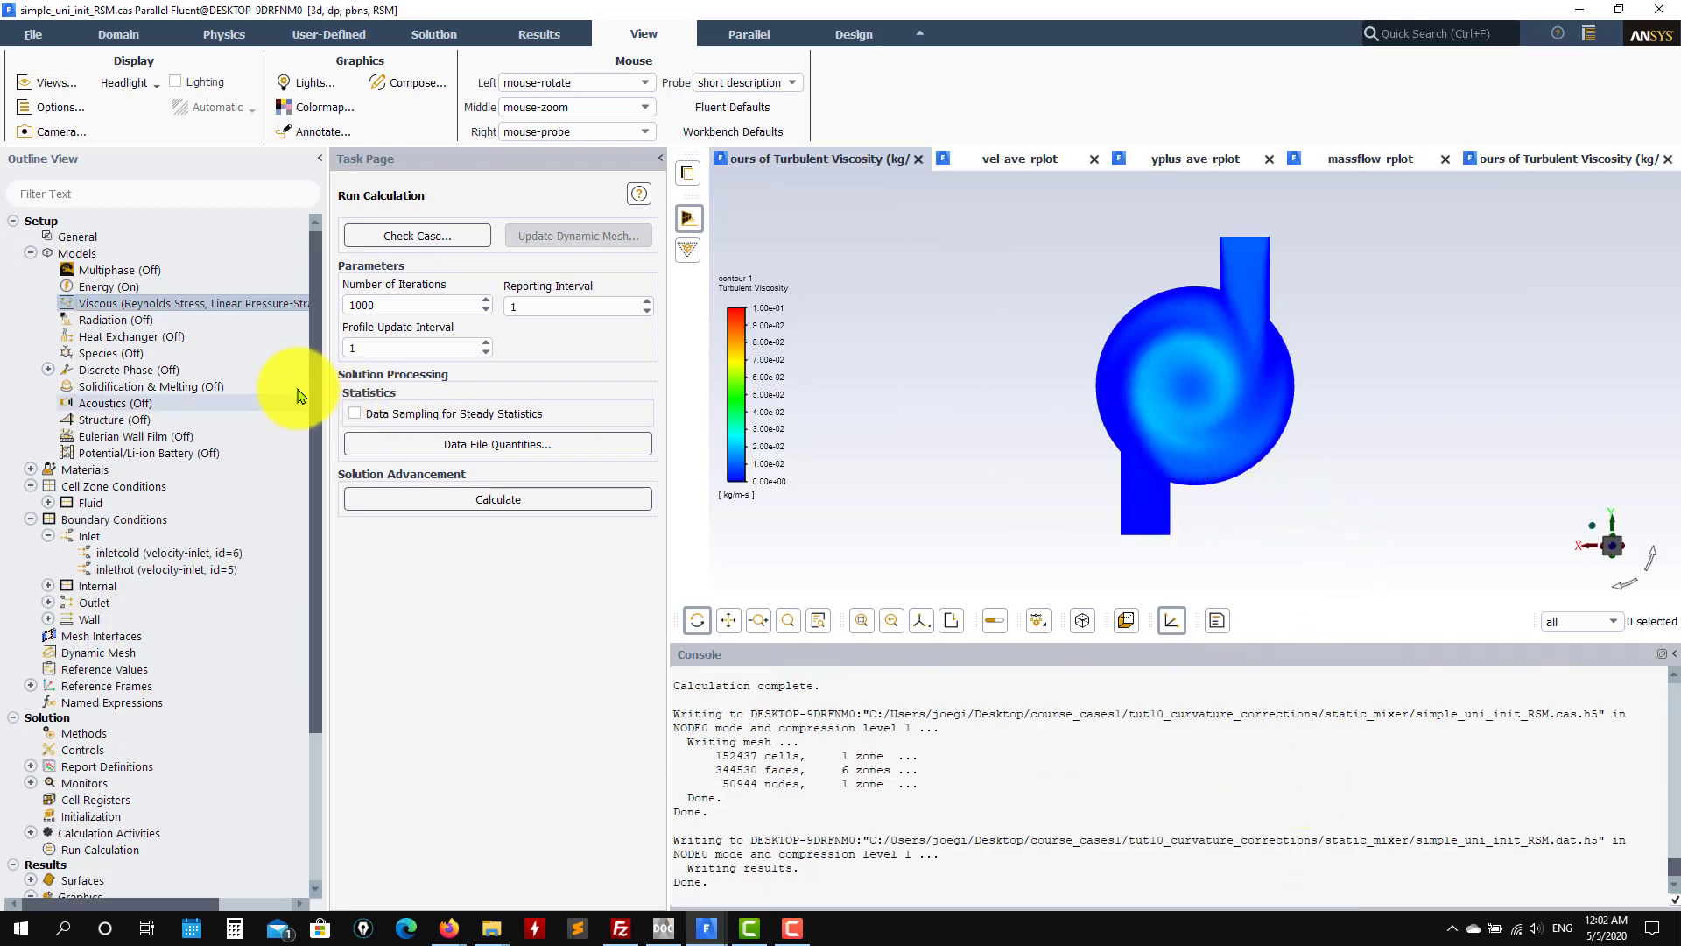
Step: Open the RSM case's viscous model settings, then expand Solution > Monitors in the outline
double_click(195, 303)
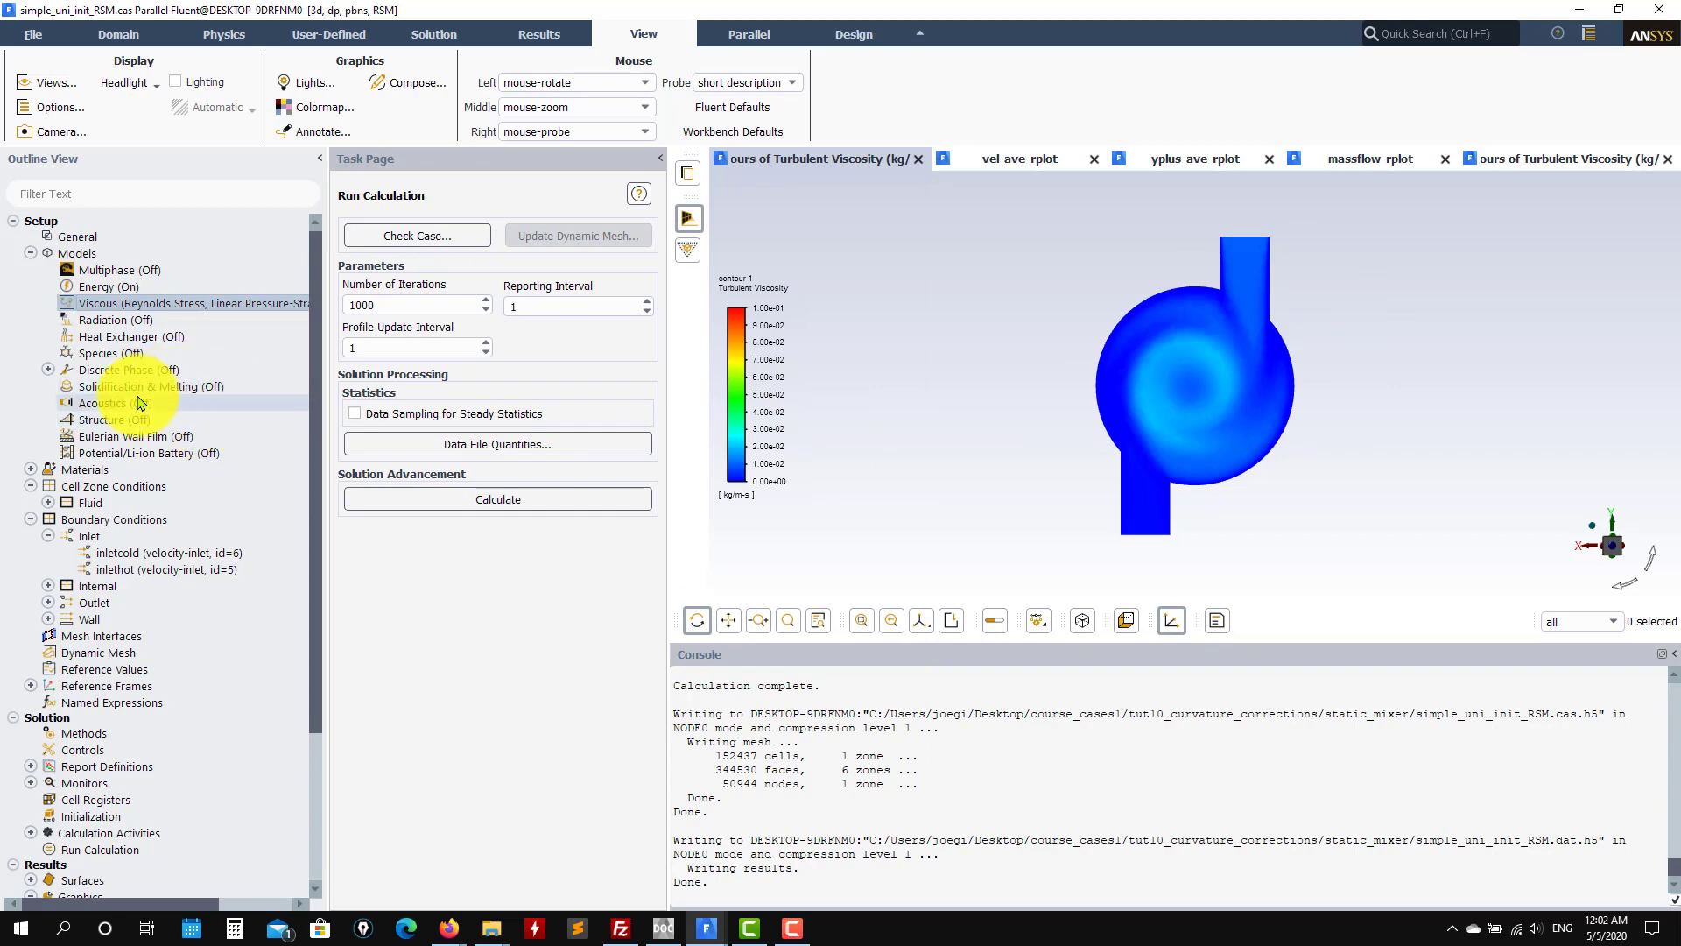
scroll(144, 412, down, 4)
scroll(151, 412, up, 3)
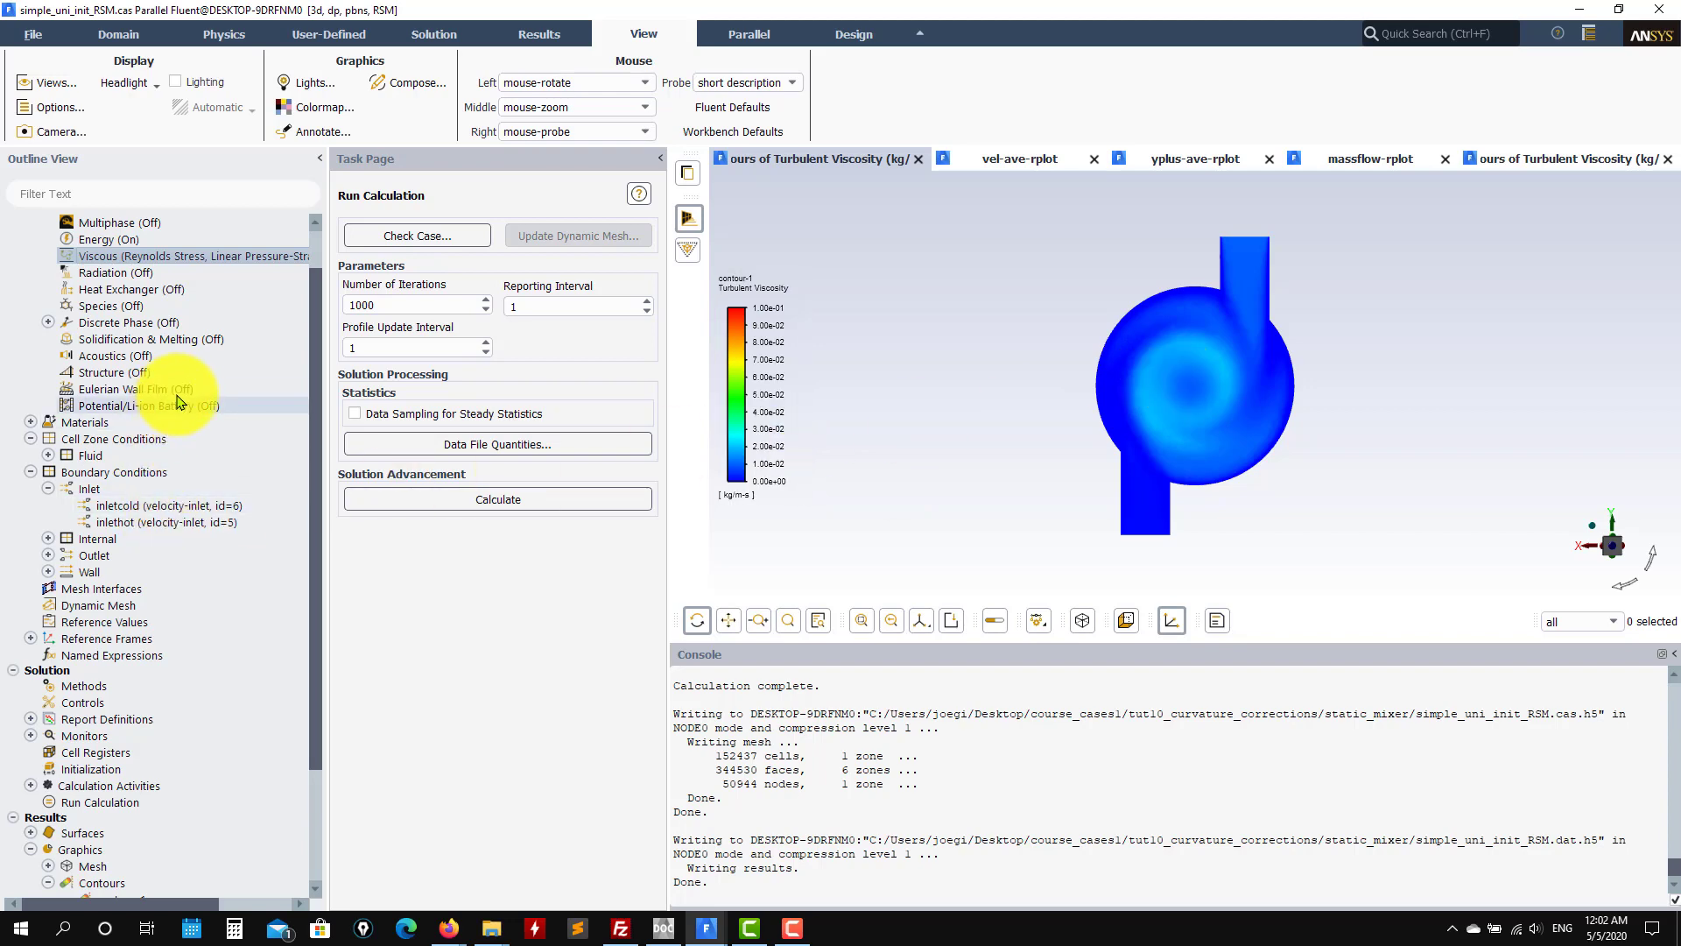
scroll(183, 466, down, 3)
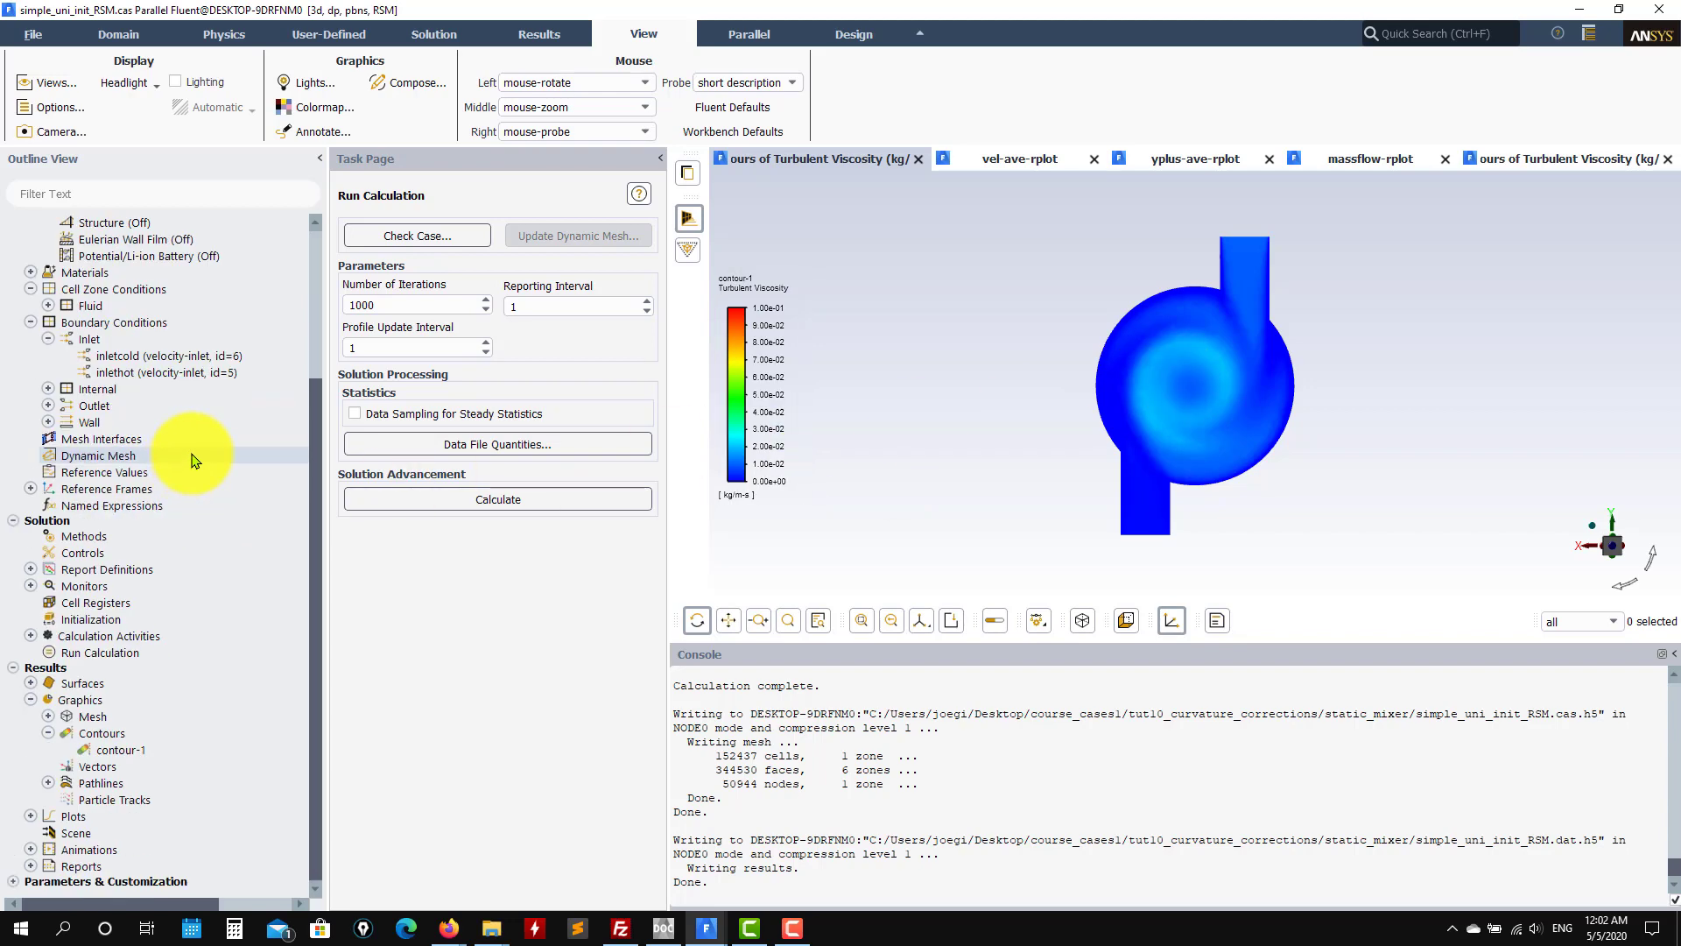
click(31, 586)
Step: Plot the RSM case's scaled residuals from the Residual Monitors settings
double_click(100, 603)
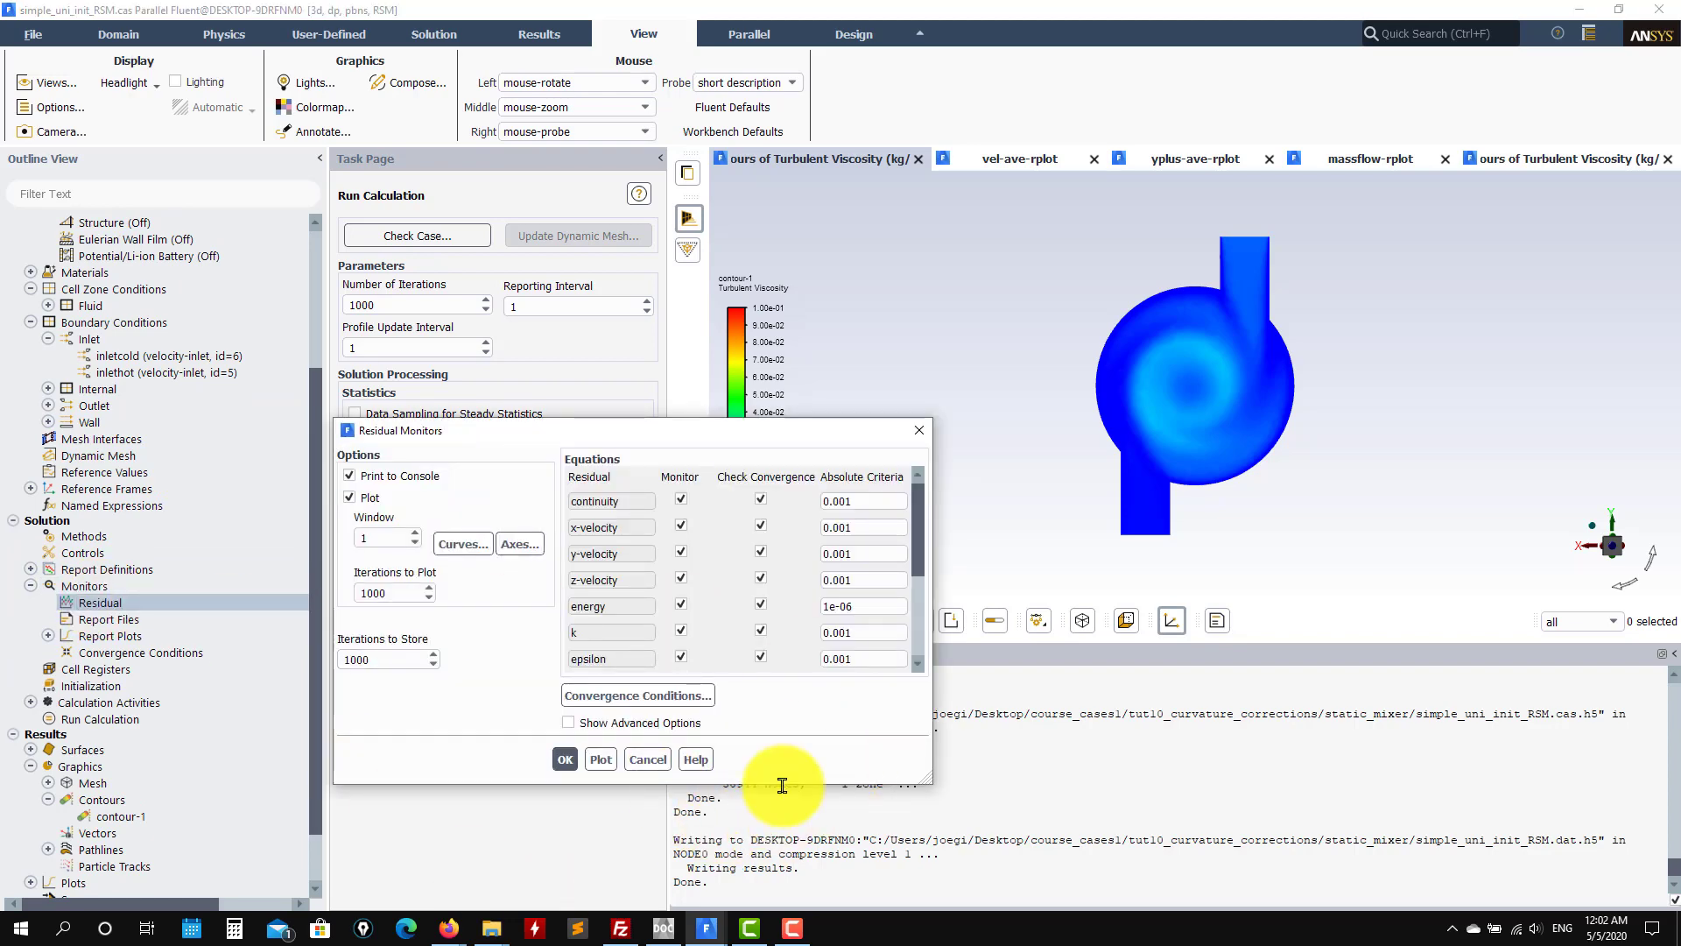
click(601, 759)
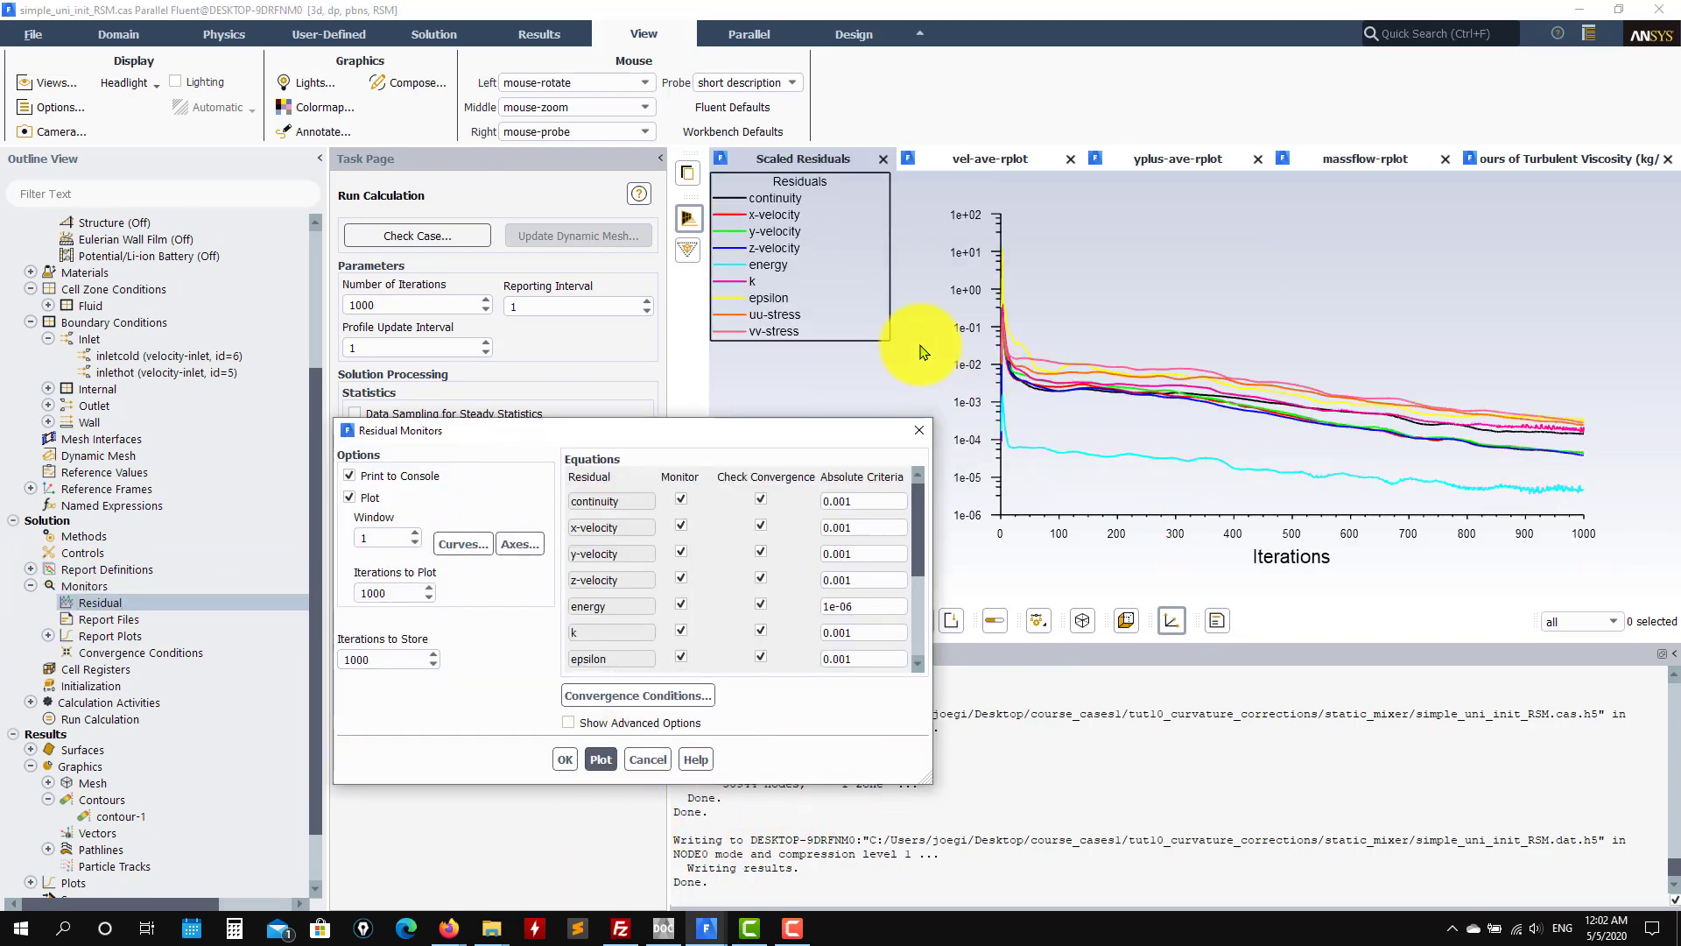
drag(830, 430, 545, 510)
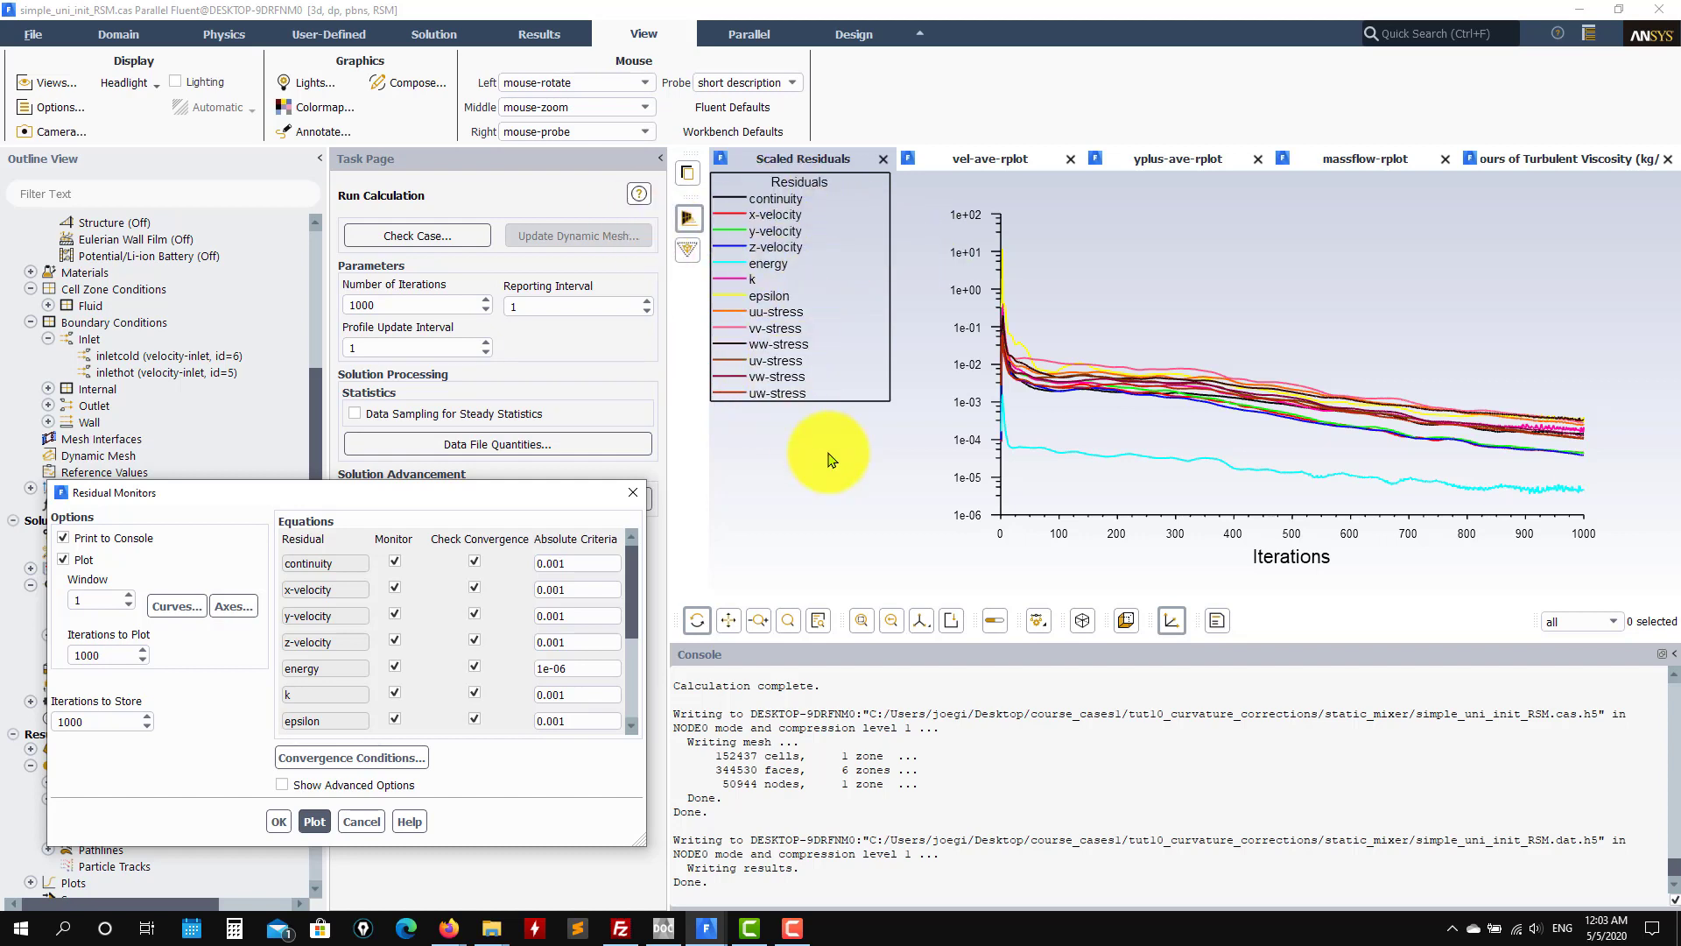
Step: Review velocity, y-plus, mass-flow plots and the reversed-flow console message, ending on turbulent viscosity contour
click(986, 160)
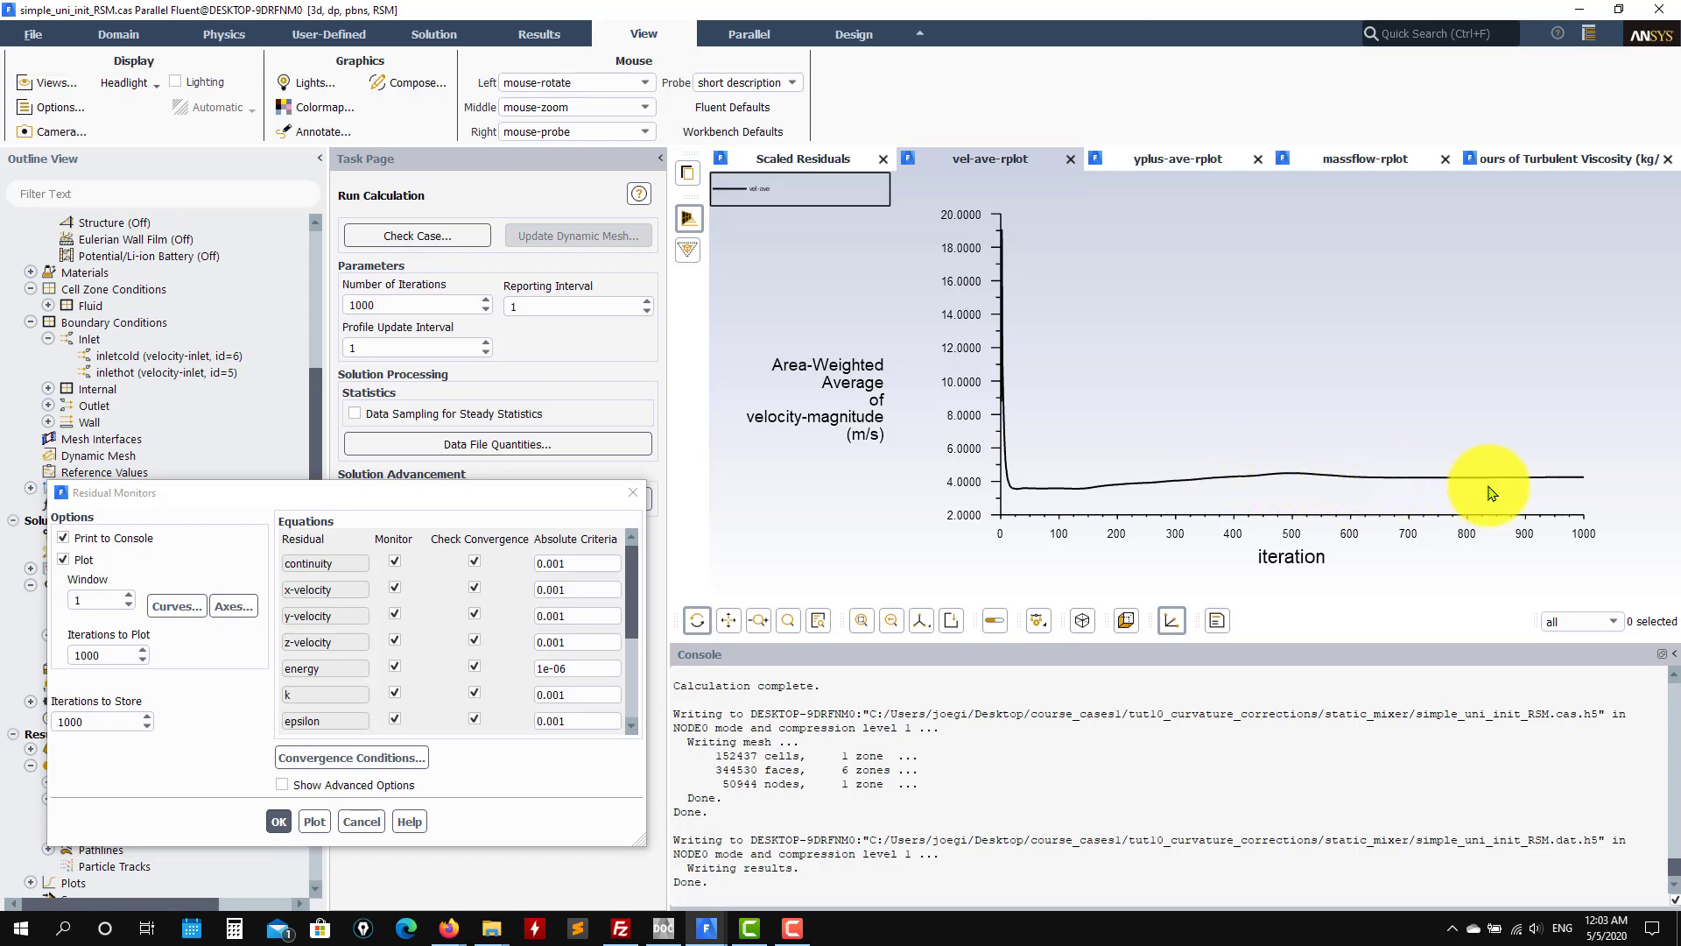
click(805, 166)
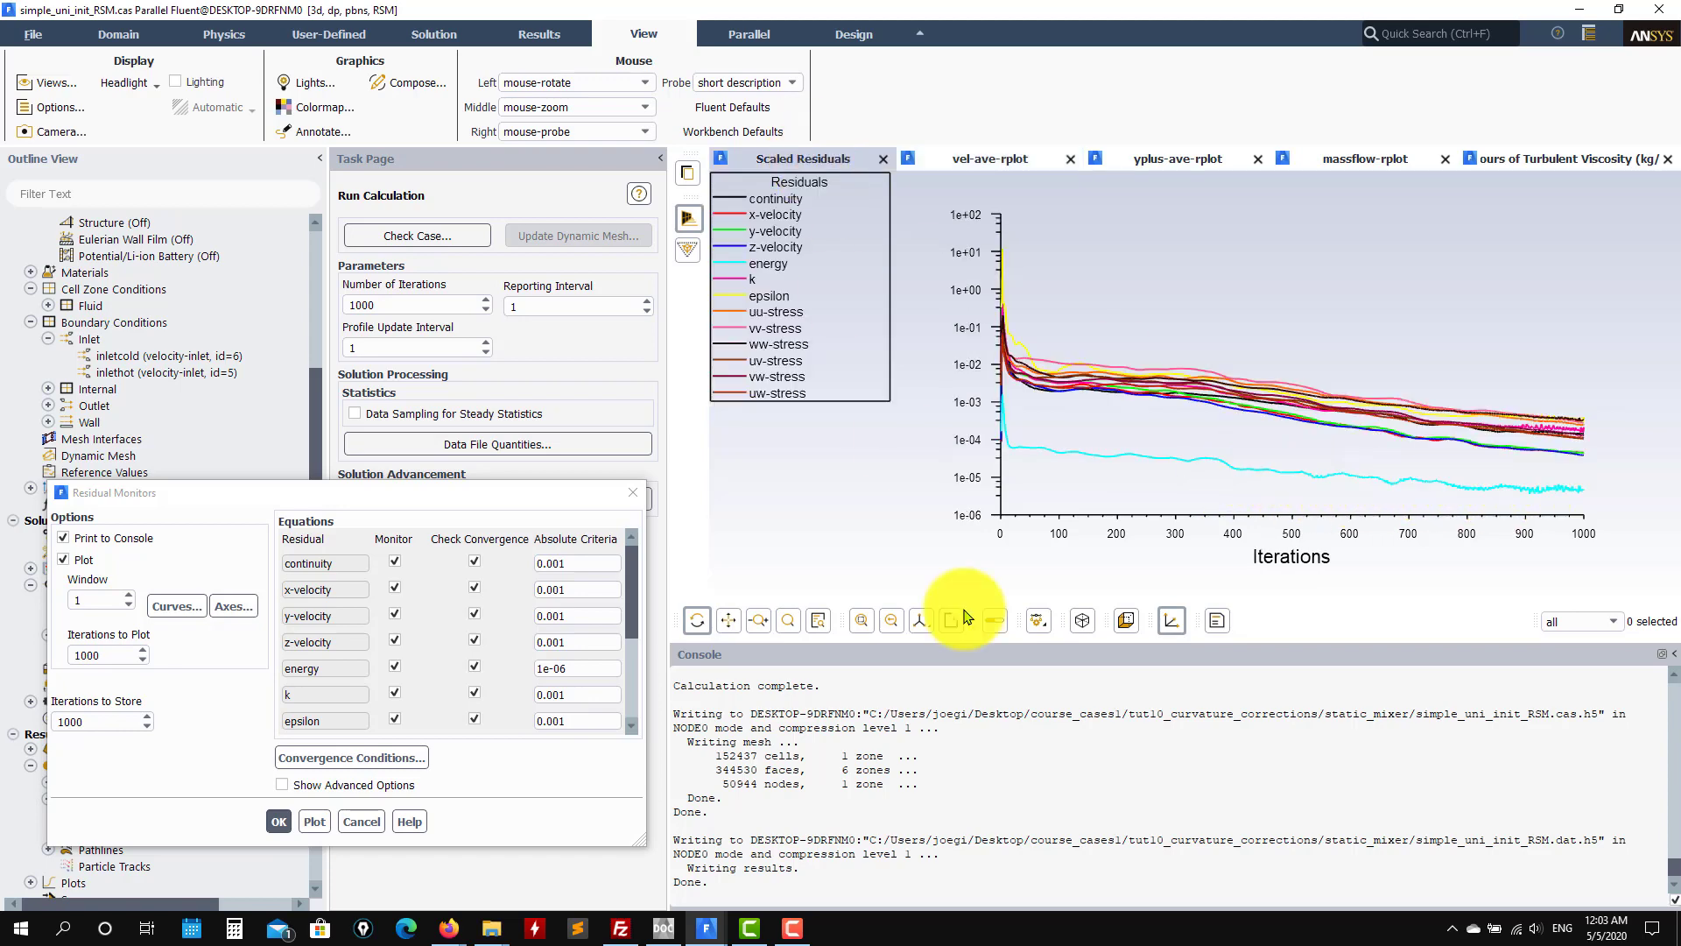
scroll(998, 732, up, 5)
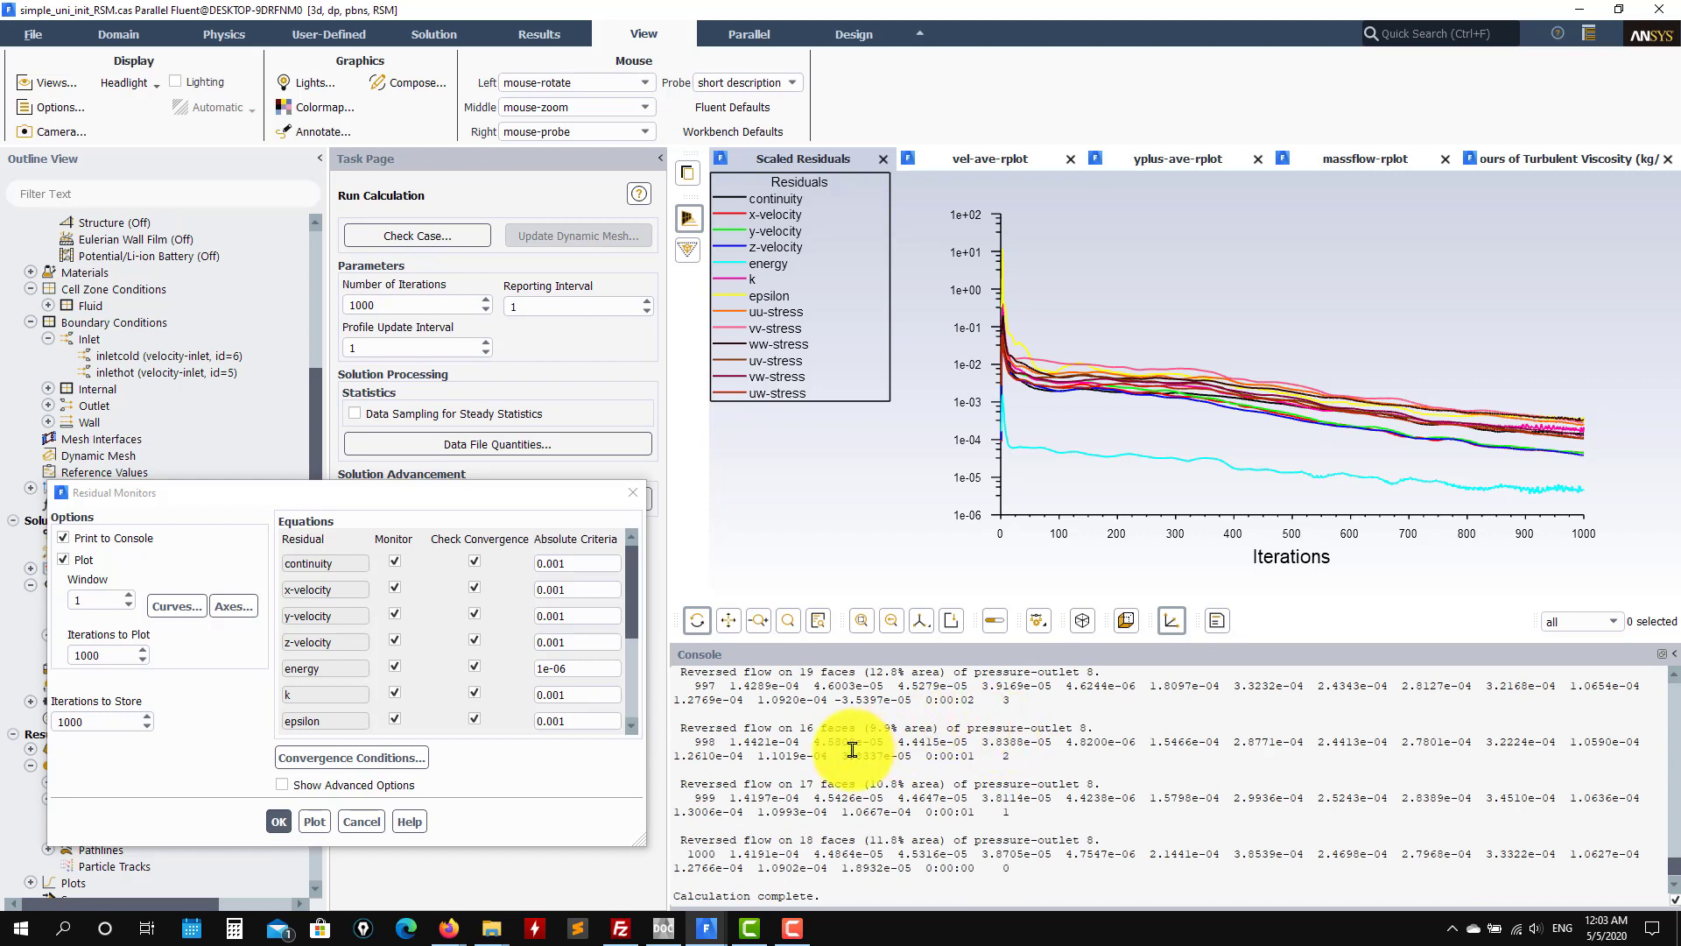
drag(675, 777, 1115, 783)
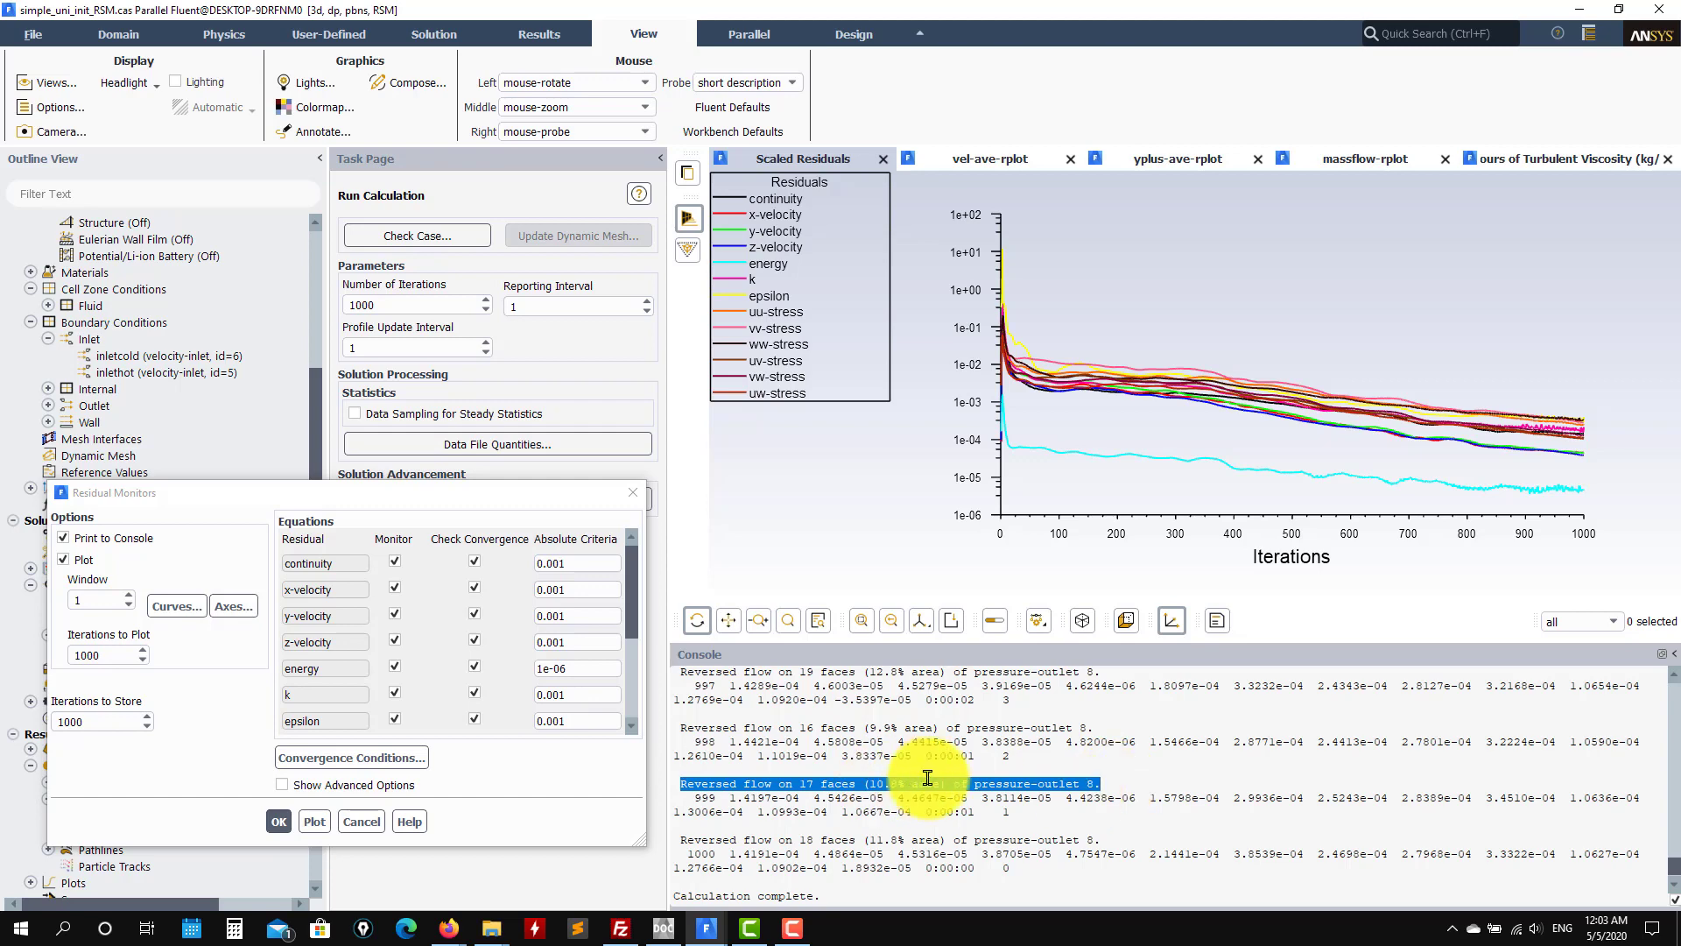
click(1176, 159)
click(1331, 159)
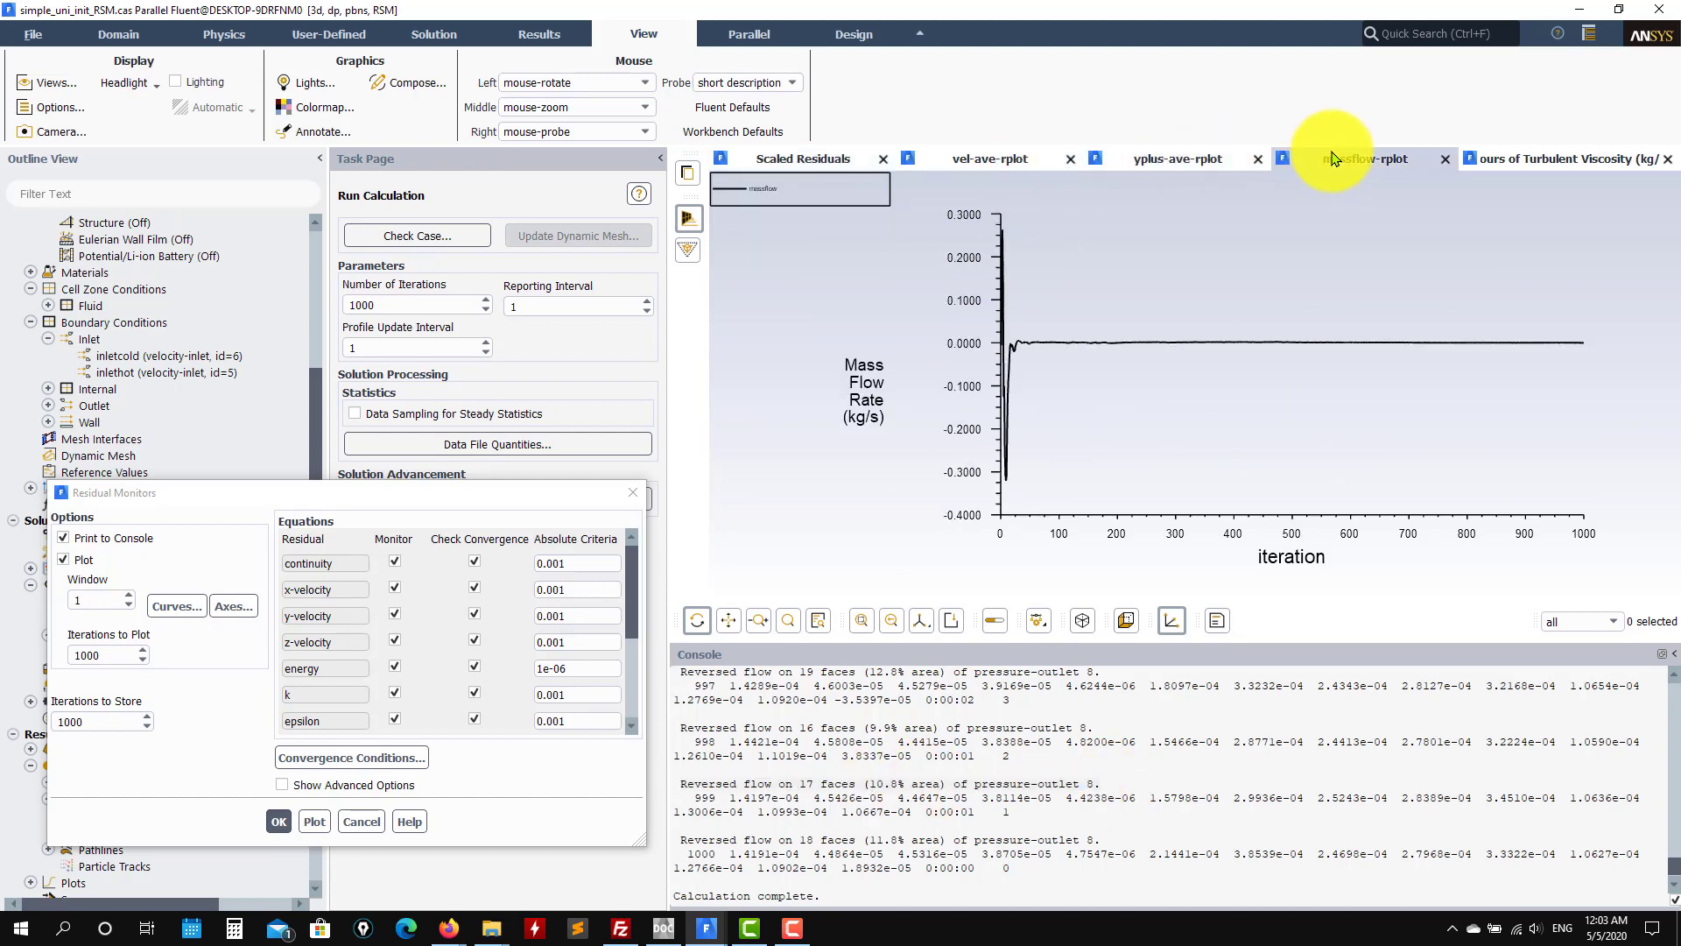
click(1538, 162)
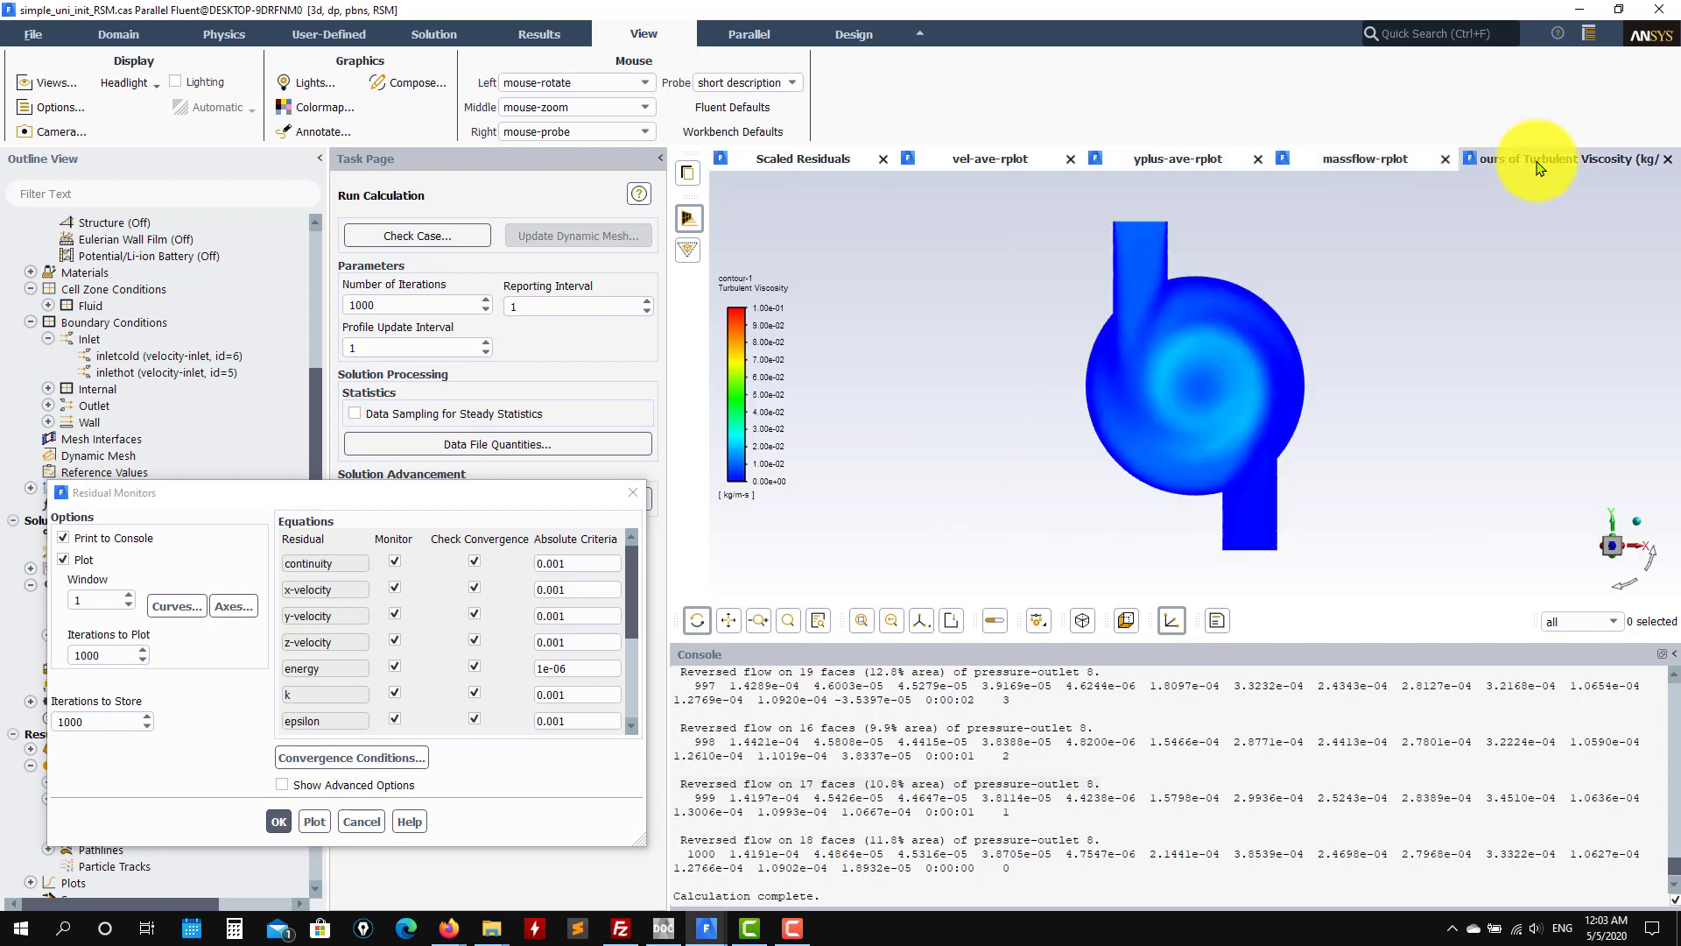
Step: Close the residual settings and plot the RSM case's temp-weight-rplot area-weighted temperature
click(633, 492)
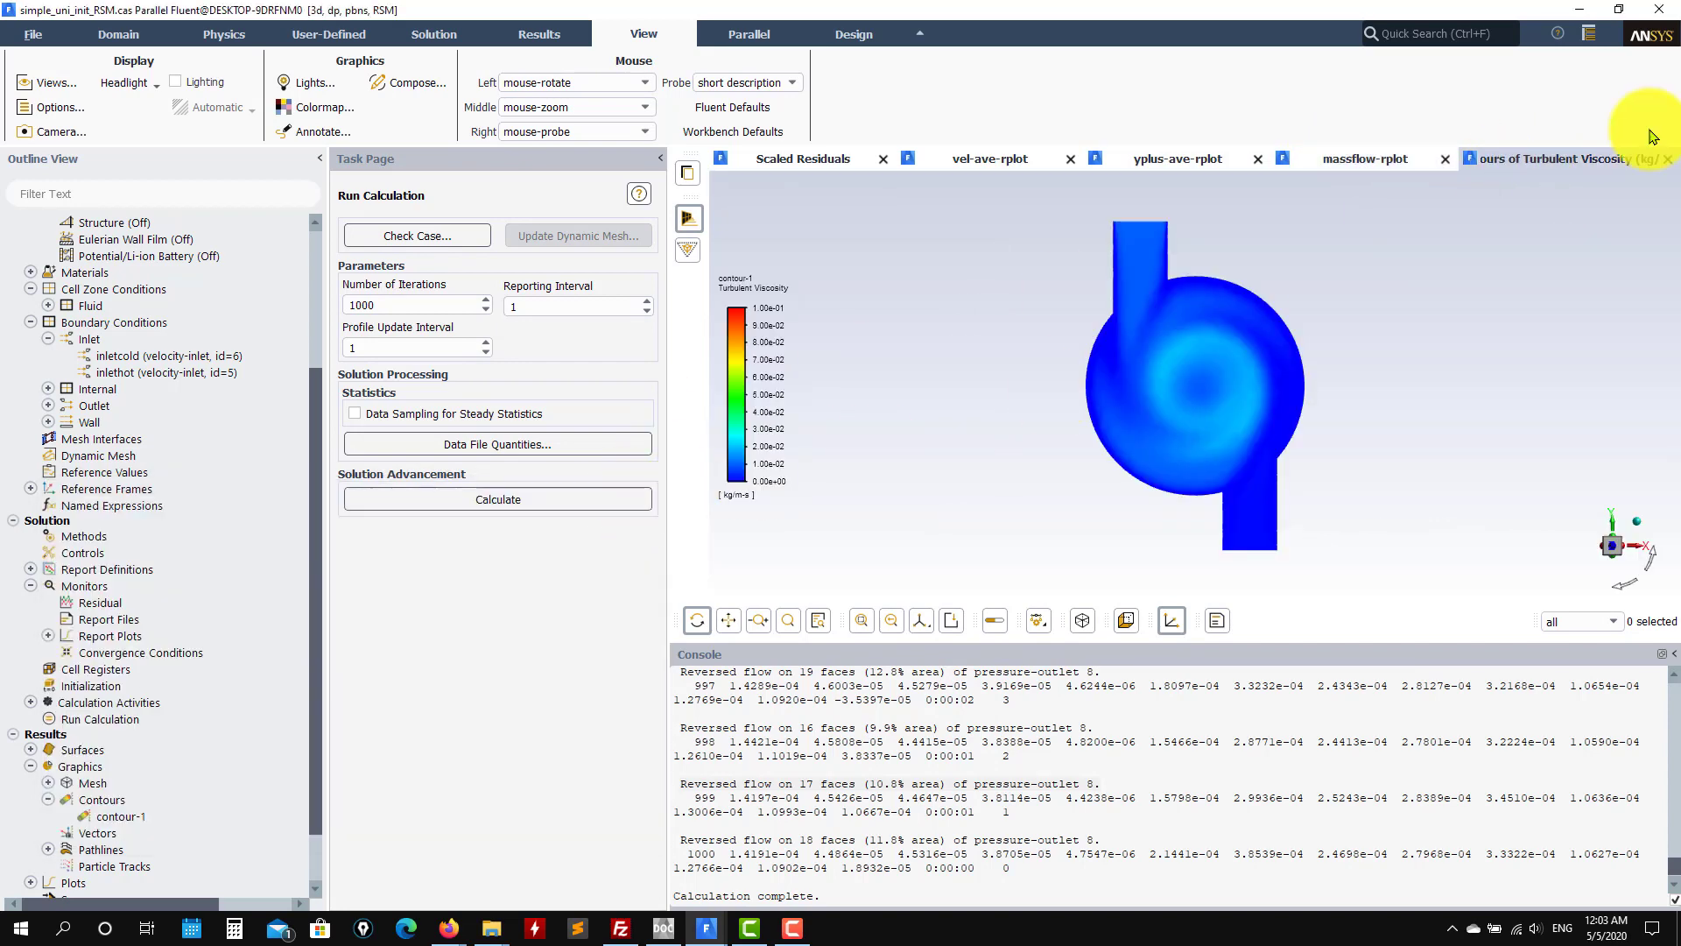
double_click(109, 635)
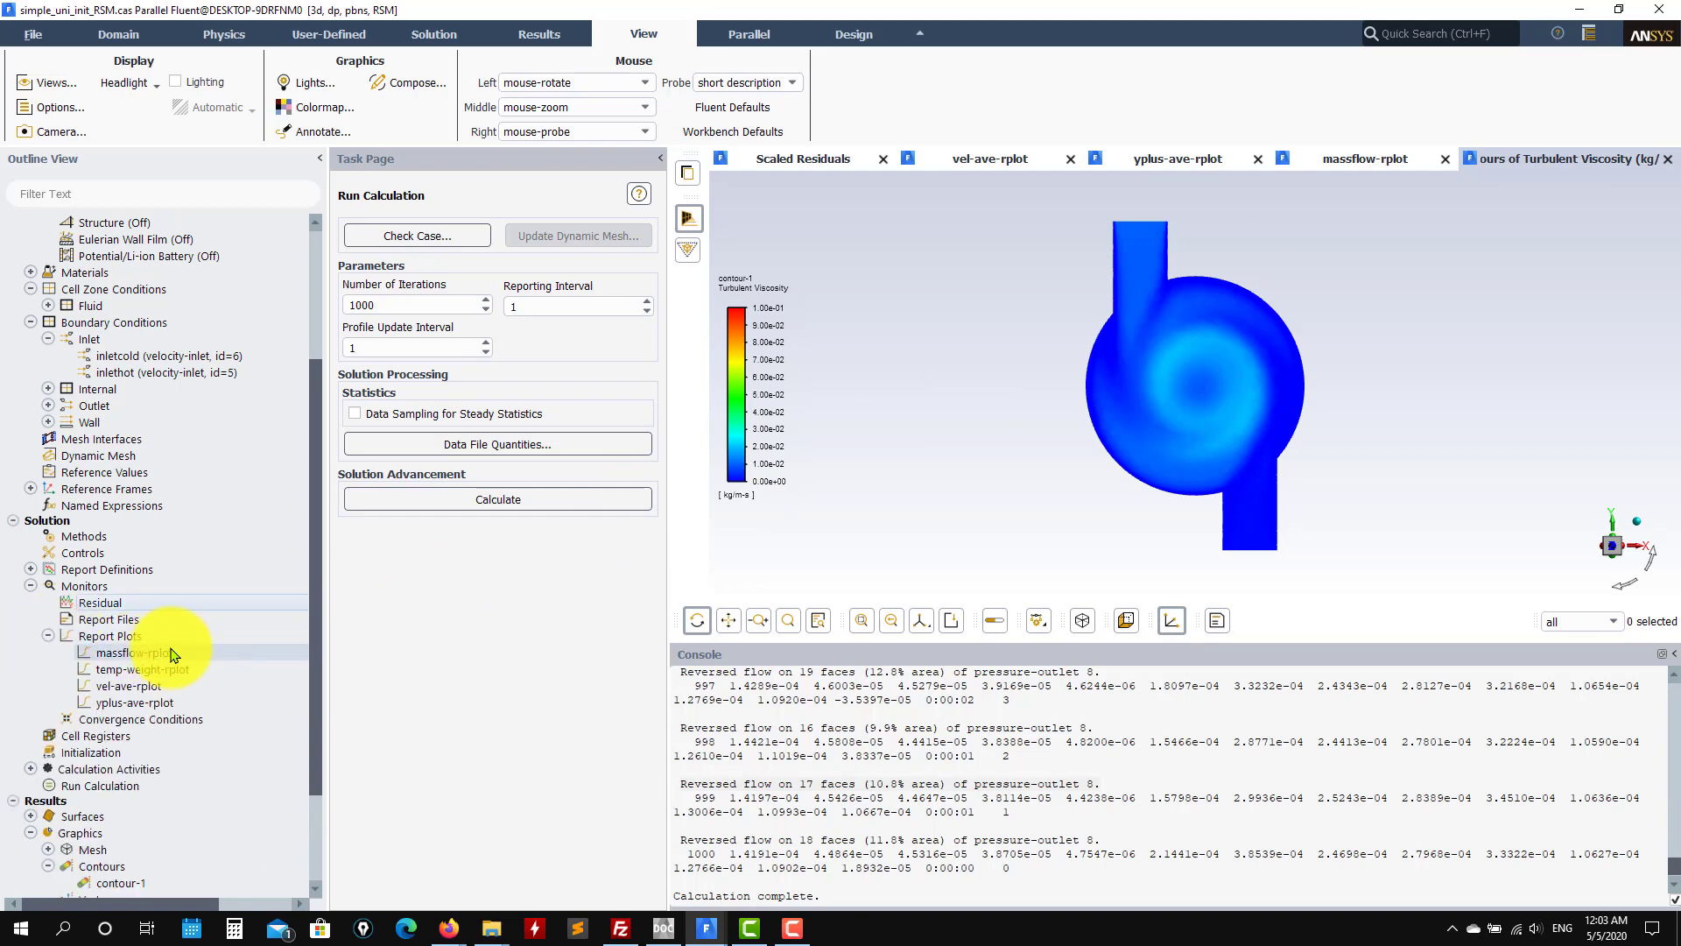
double_click(167, 670)
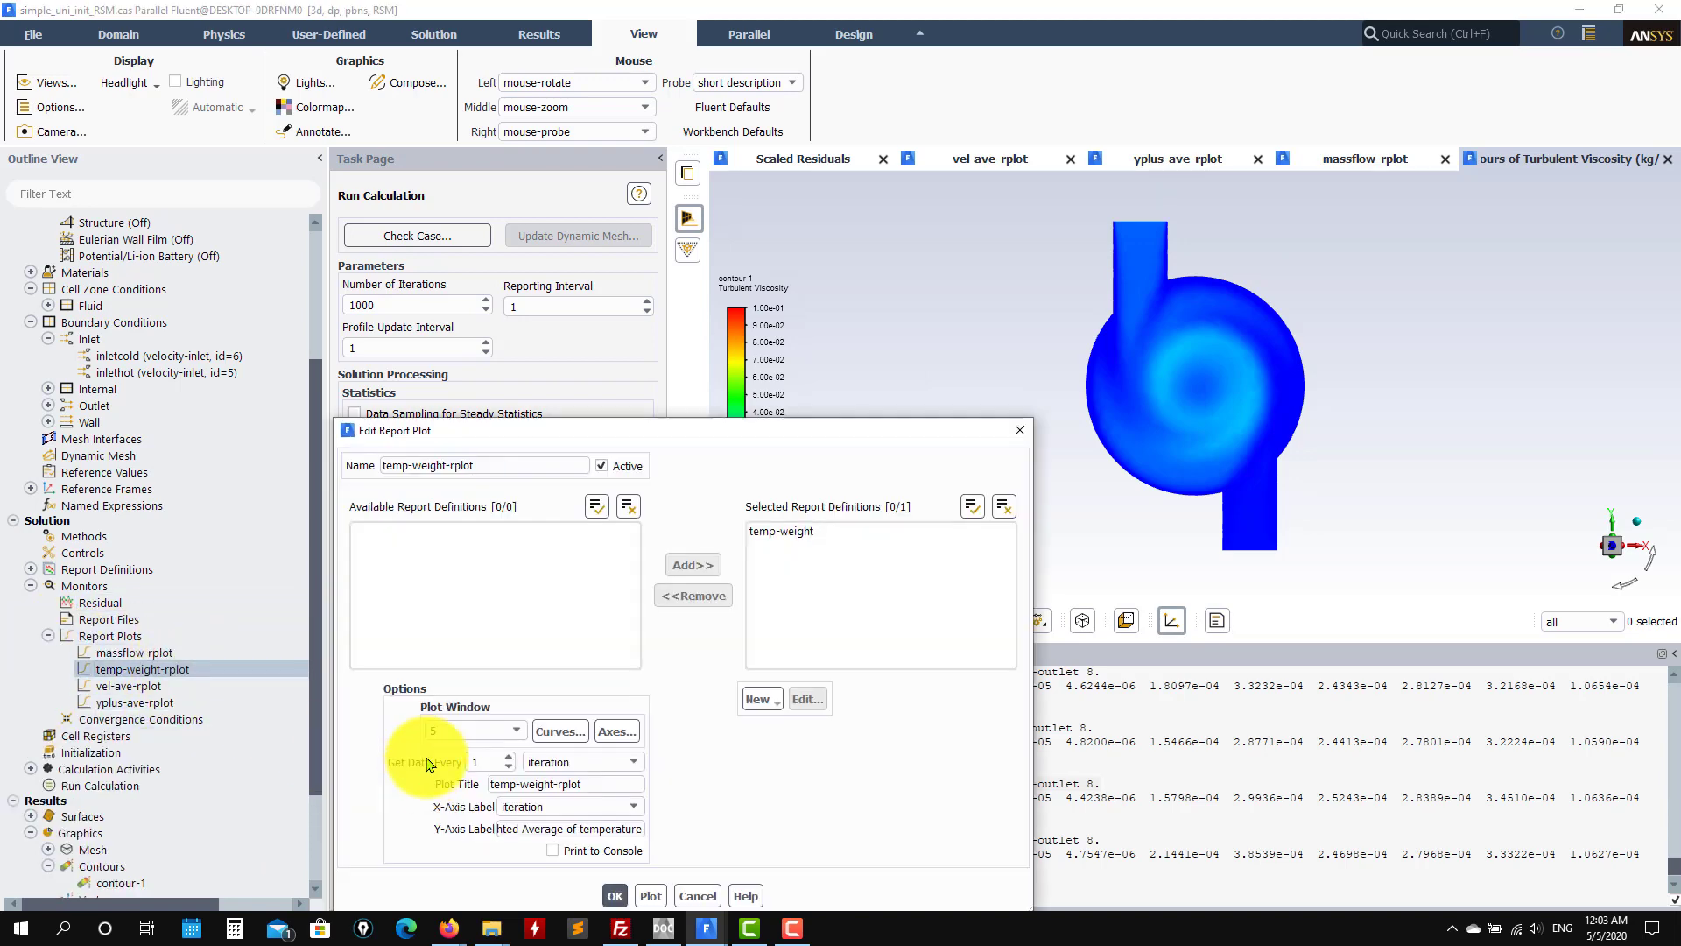
click(650, 896)
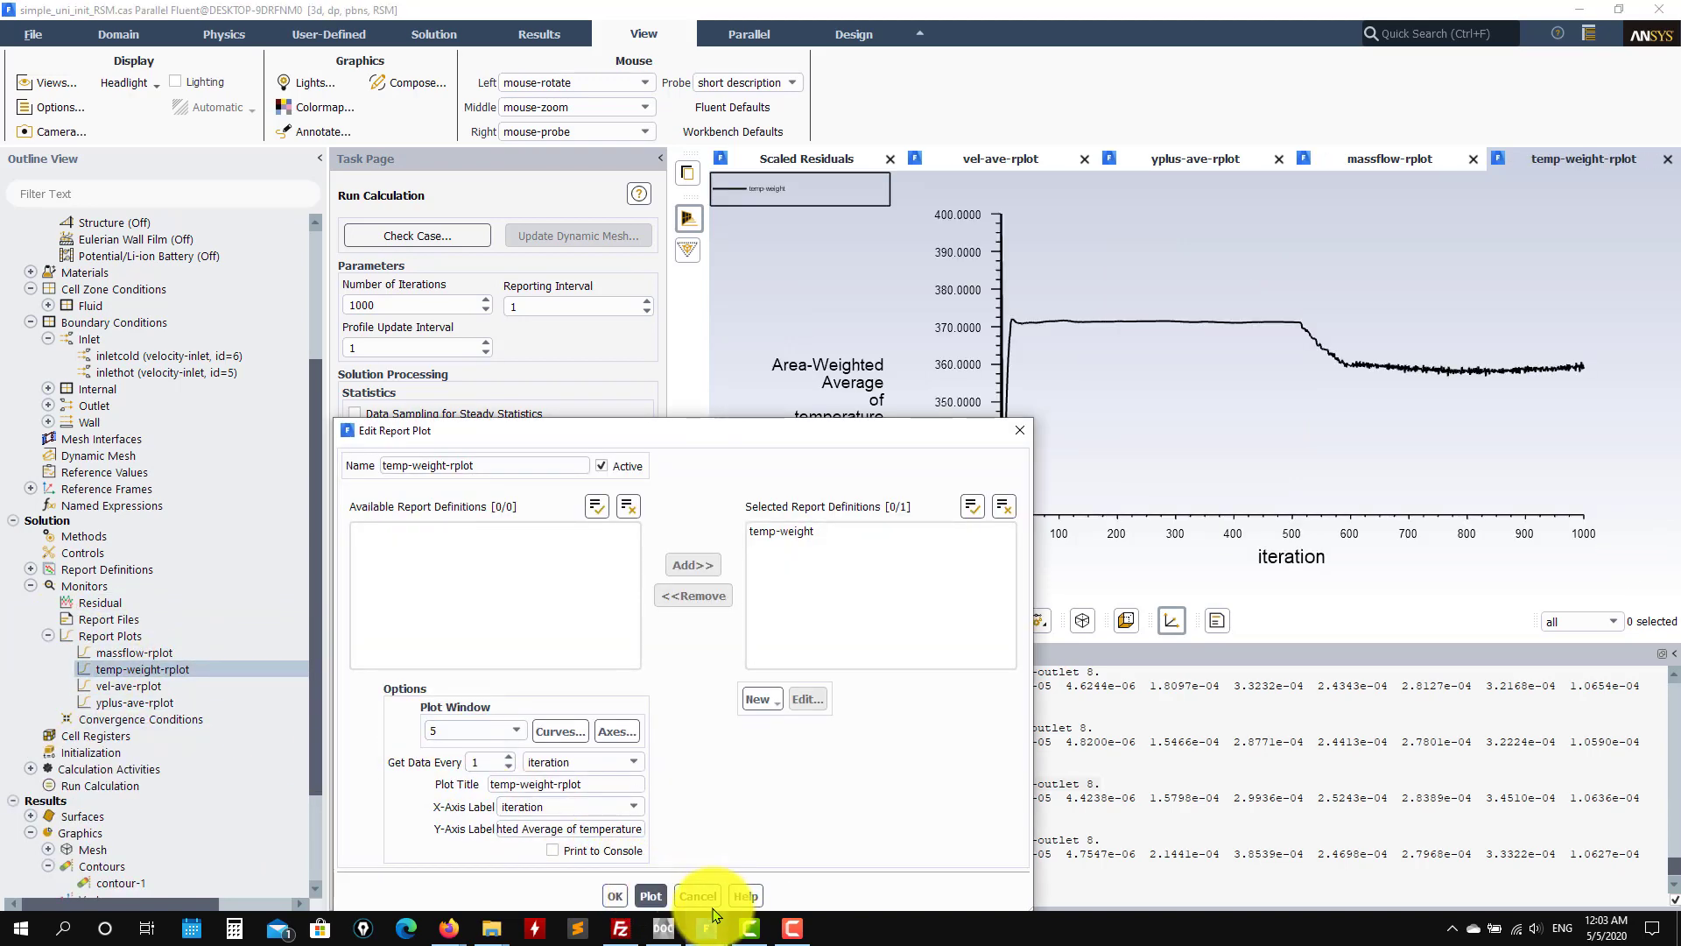
click(705, 896)
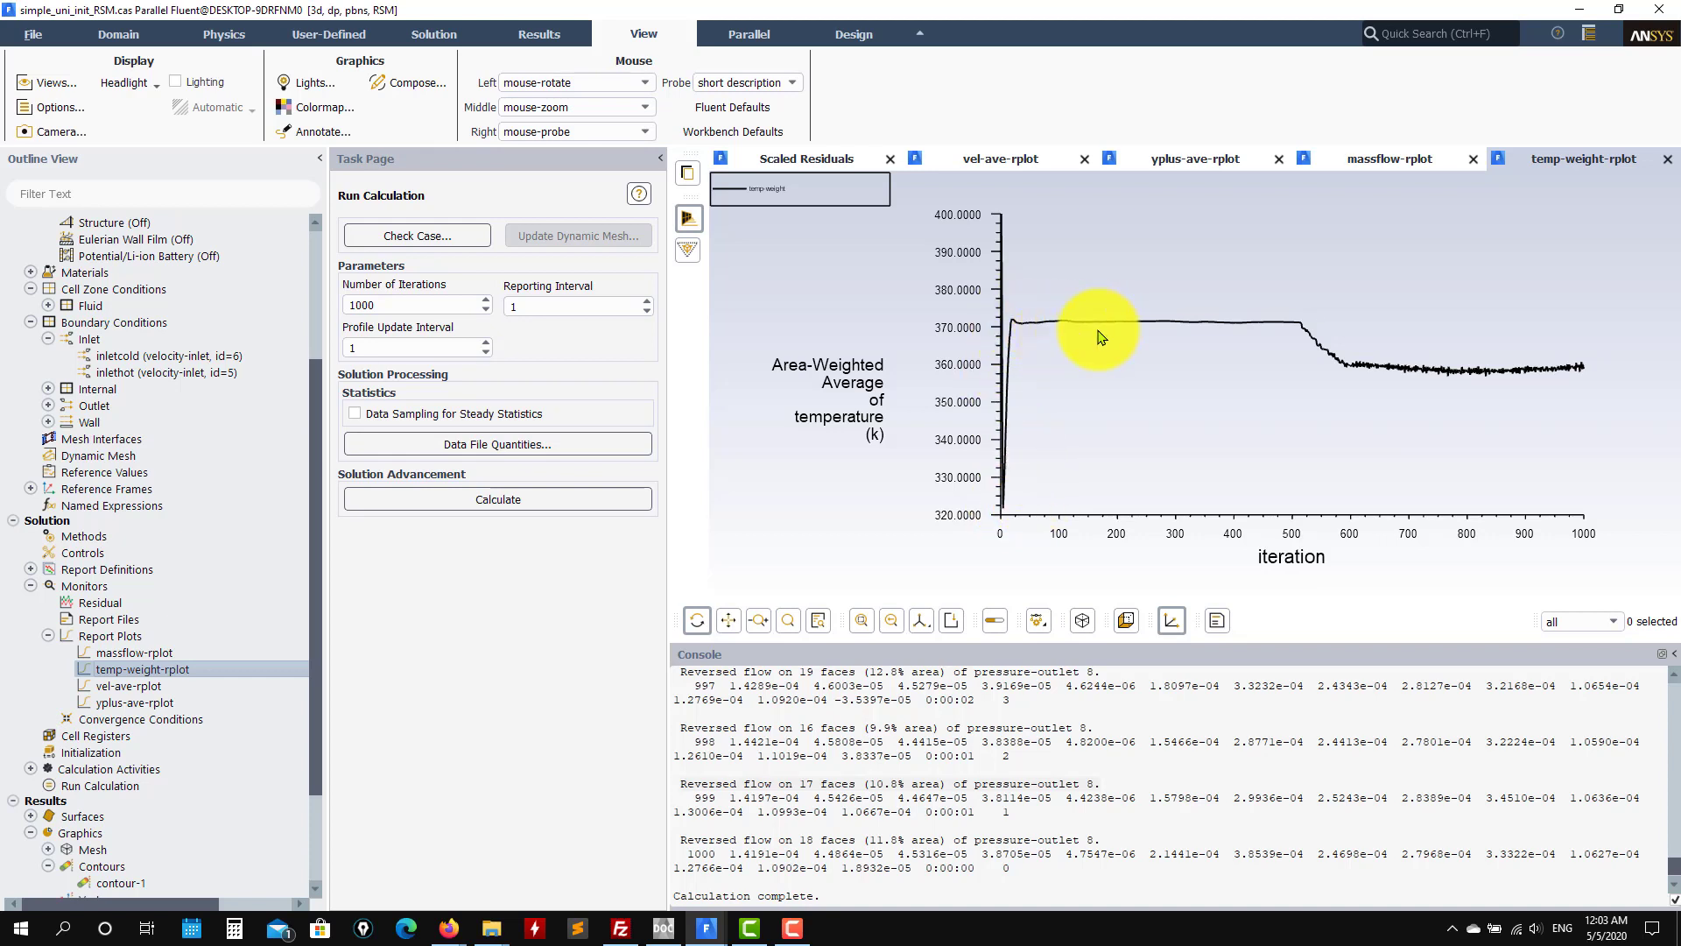
click(706, 927)
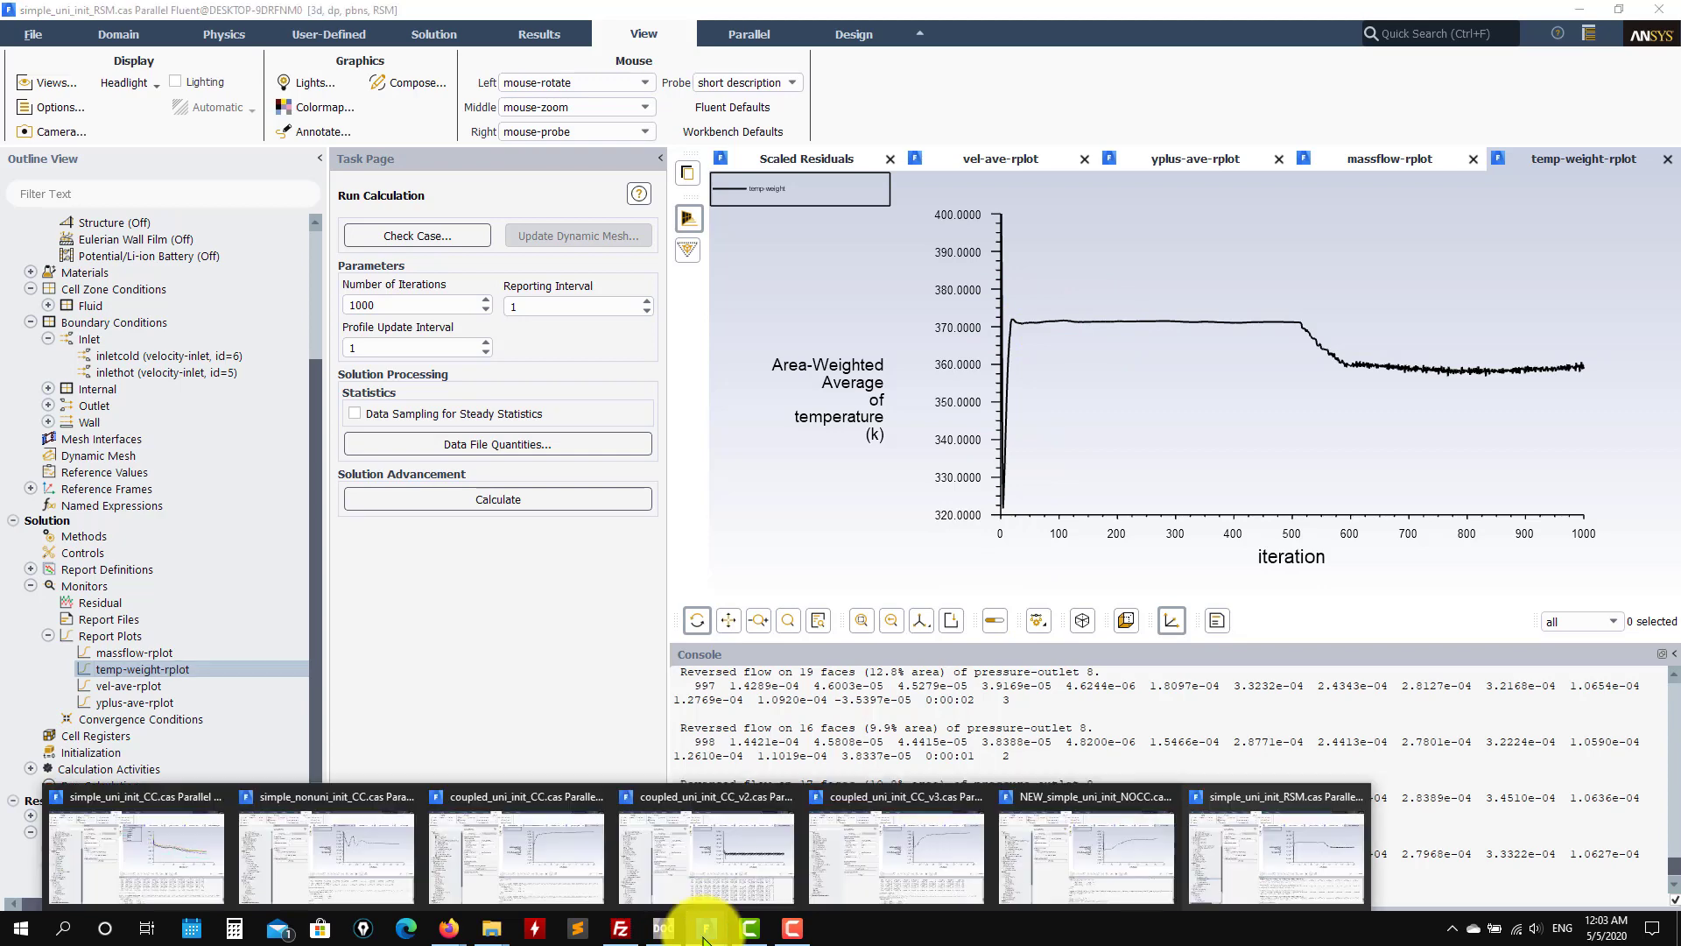
Step: Bring coupled_uni_init_CC forward and glance at its y-plus plot and turbulent viscosity contour
click(705, 865)
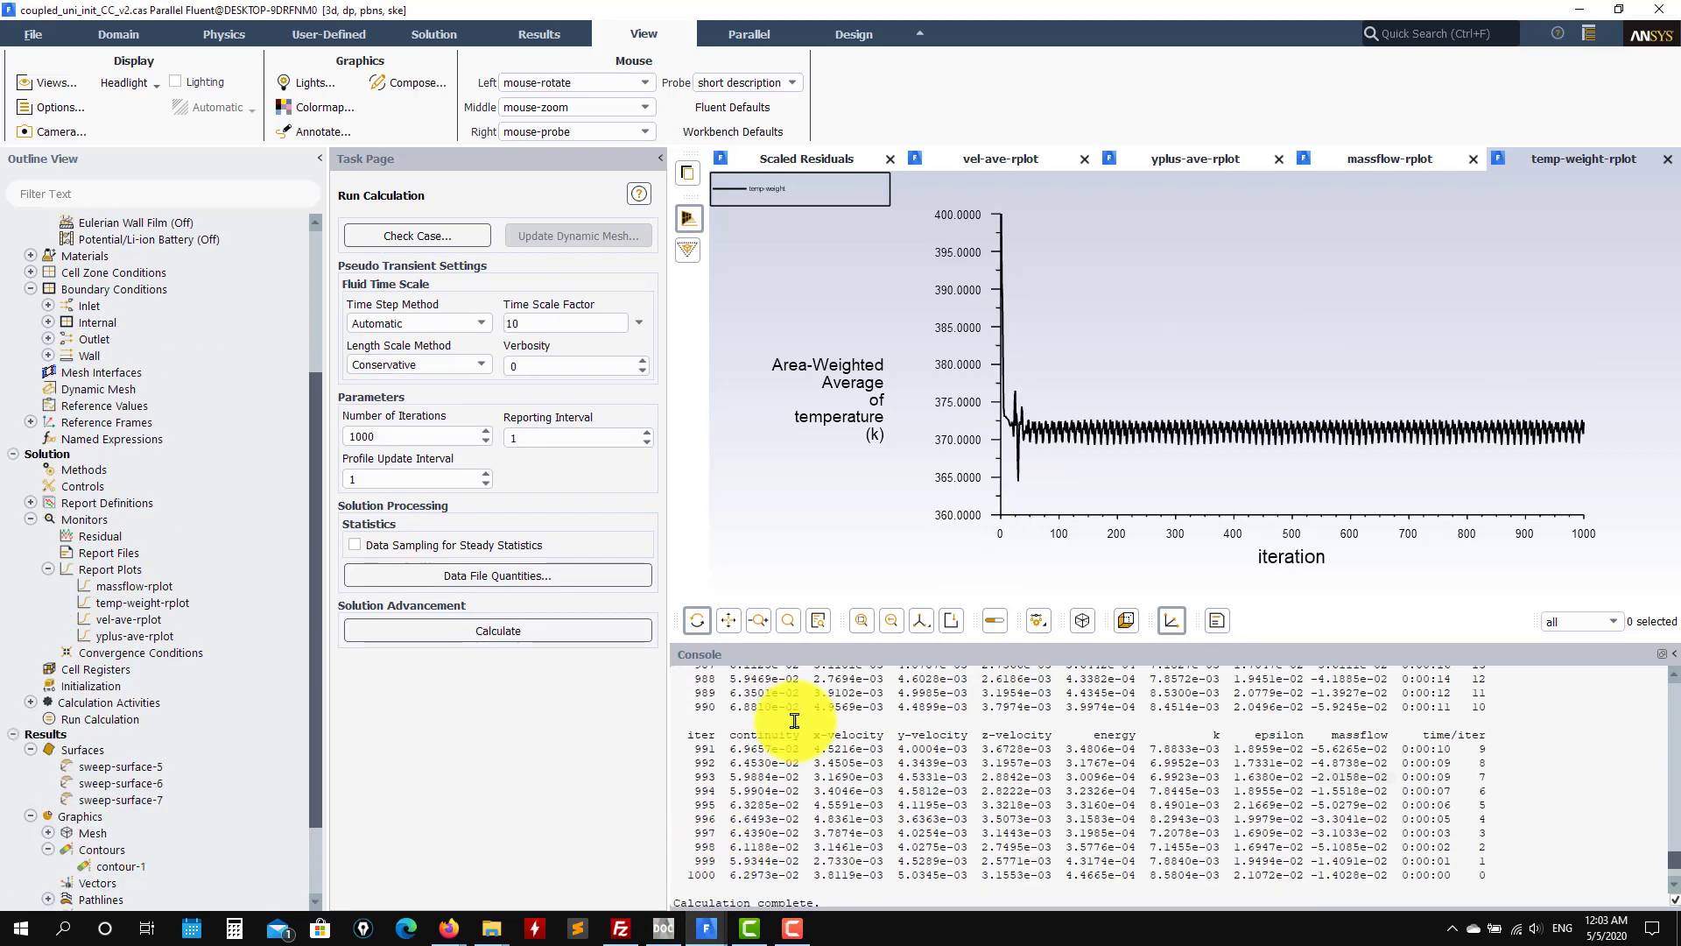
click(703, 927)
click(600, 836)
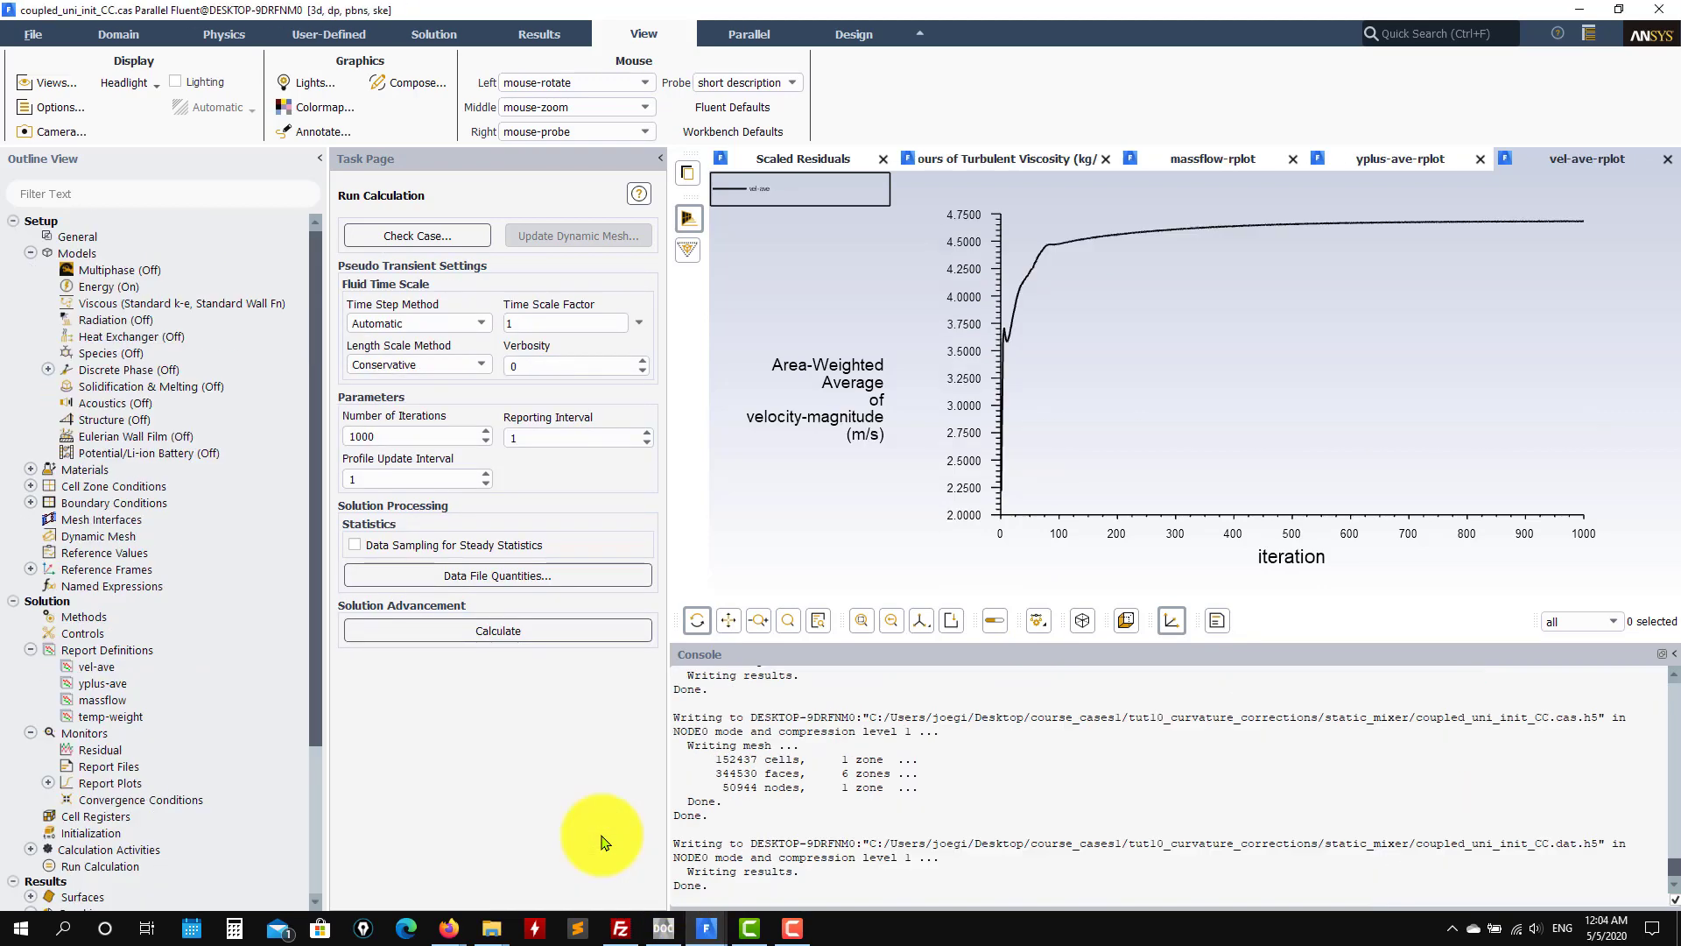
click(1401, 160)
click(1007, 158)
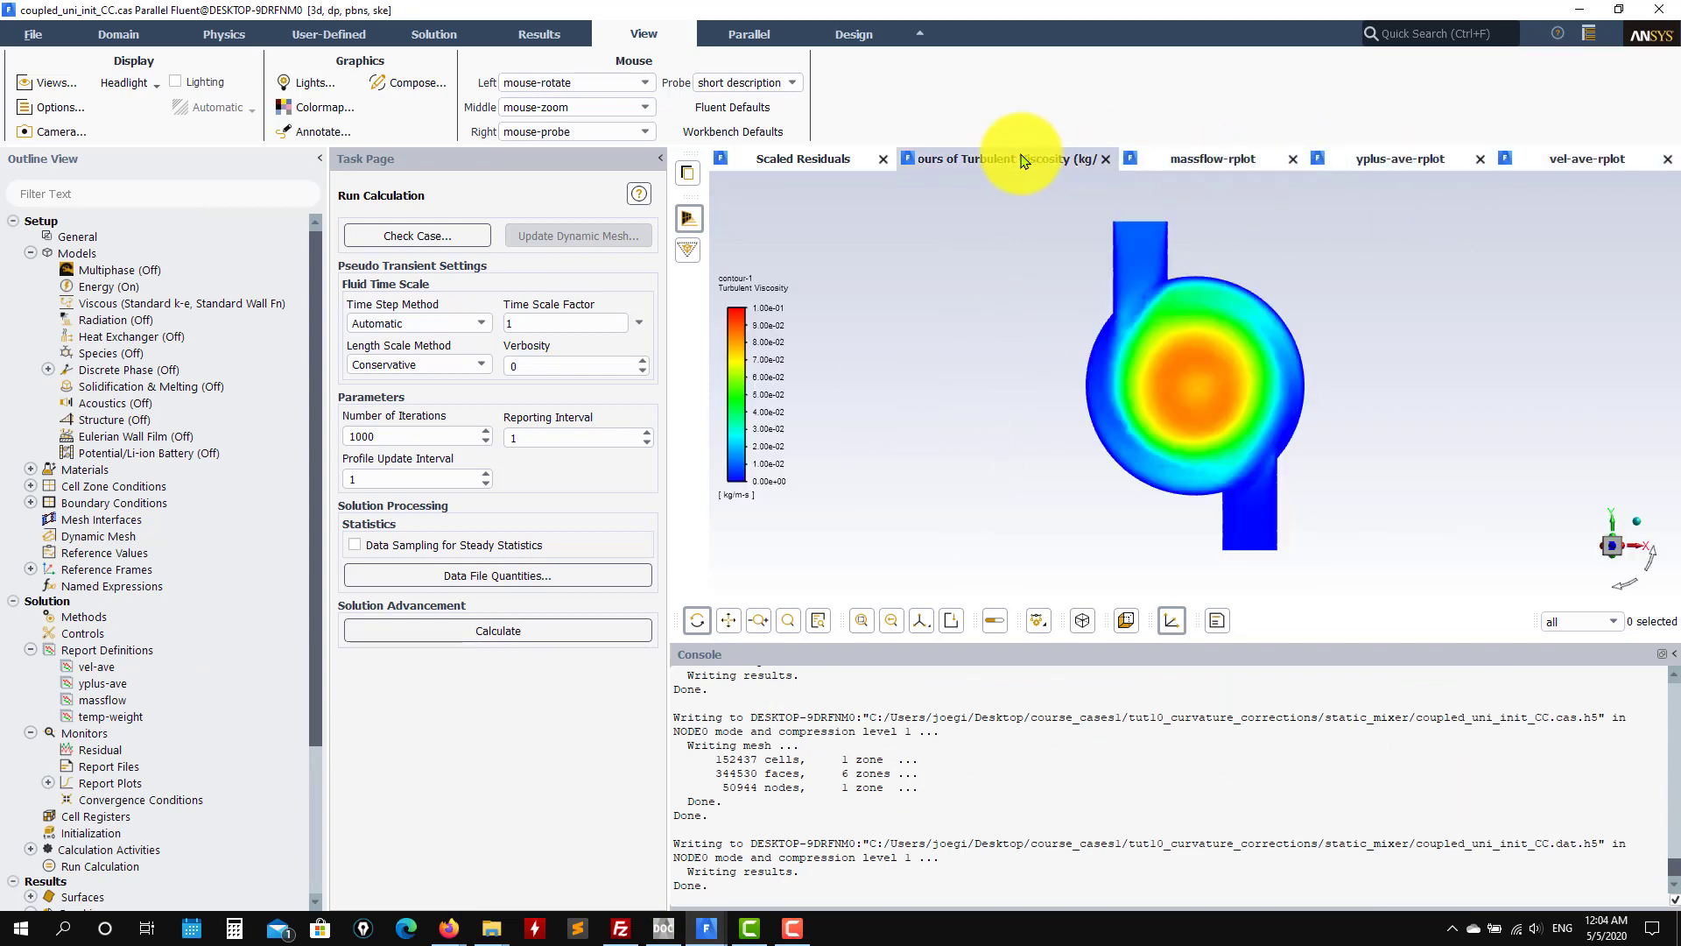
Step: Plot coupled_uni_init_CC's temp-weight-rplot temperature report, then return to the simple_uni_init_RSM window
click(131, 716)
double_click(219, 716)
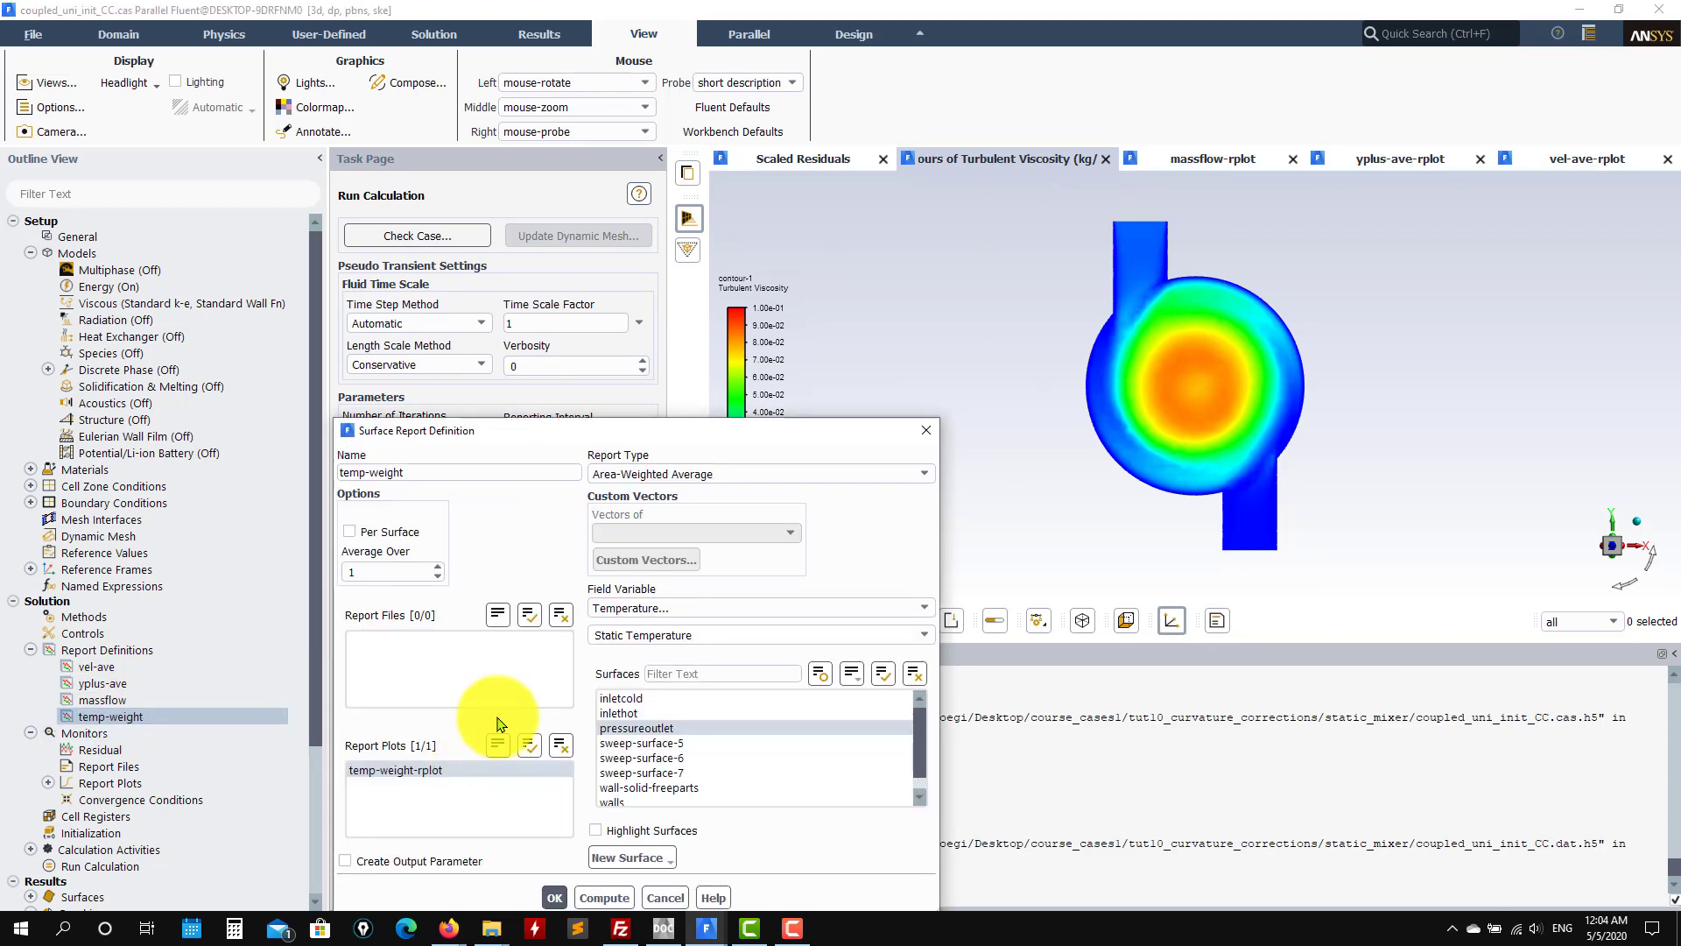
click(665, 898)
click(48, 783)
scroll(188, 894, down, 1)
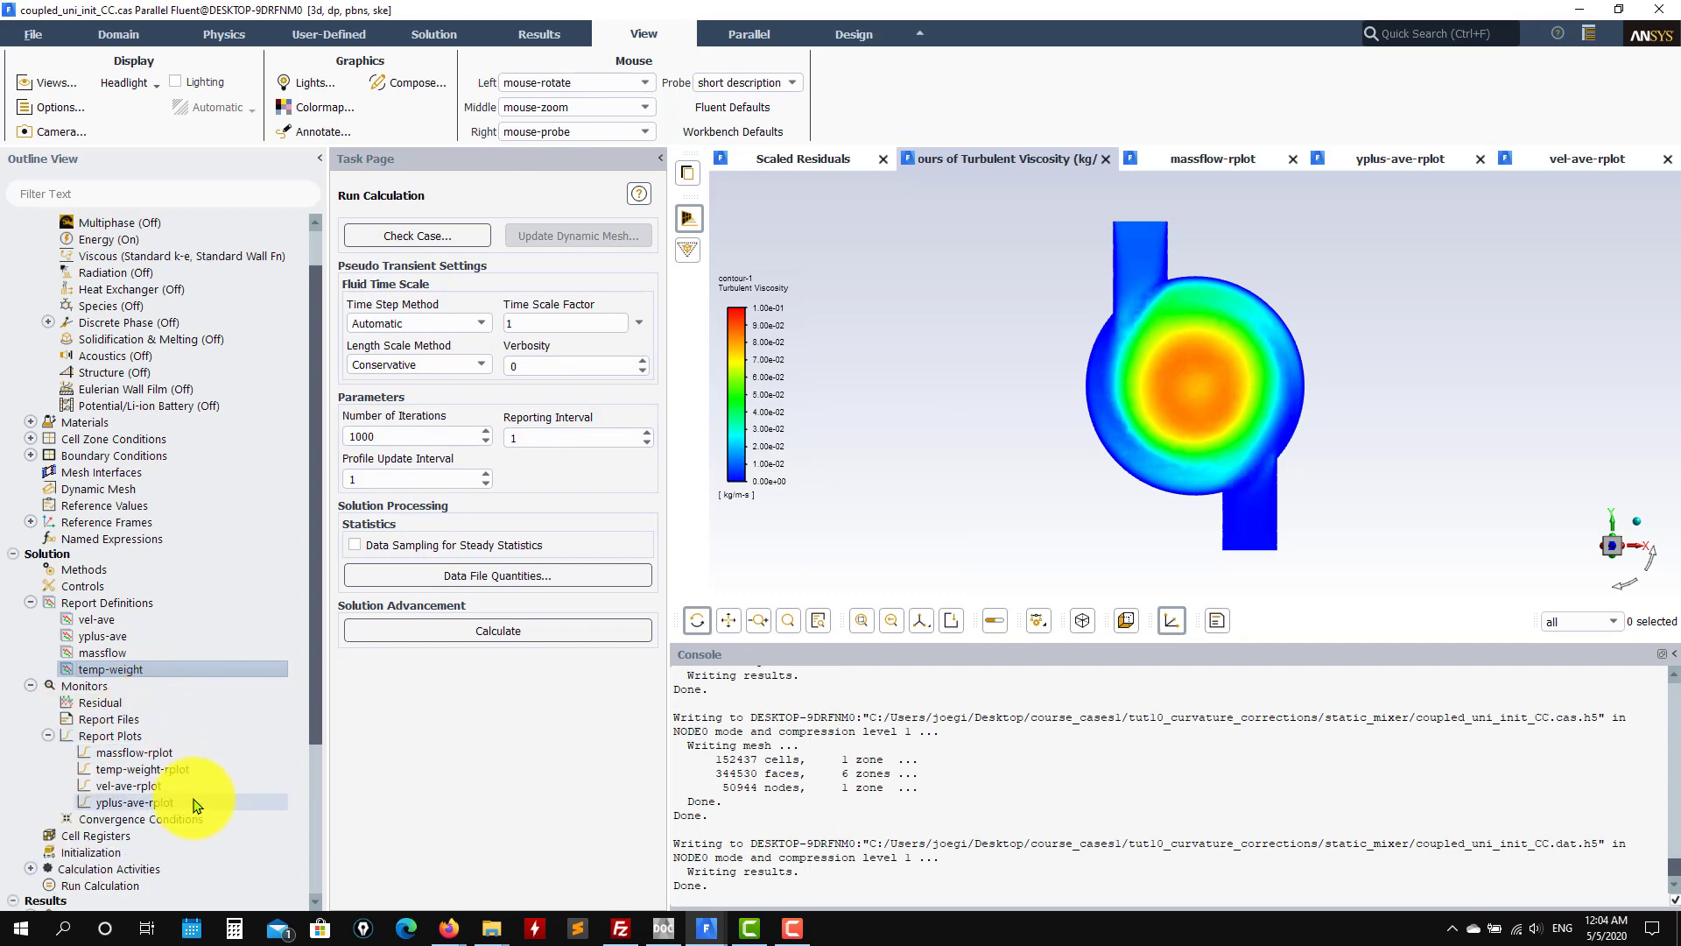
click(162, 769)
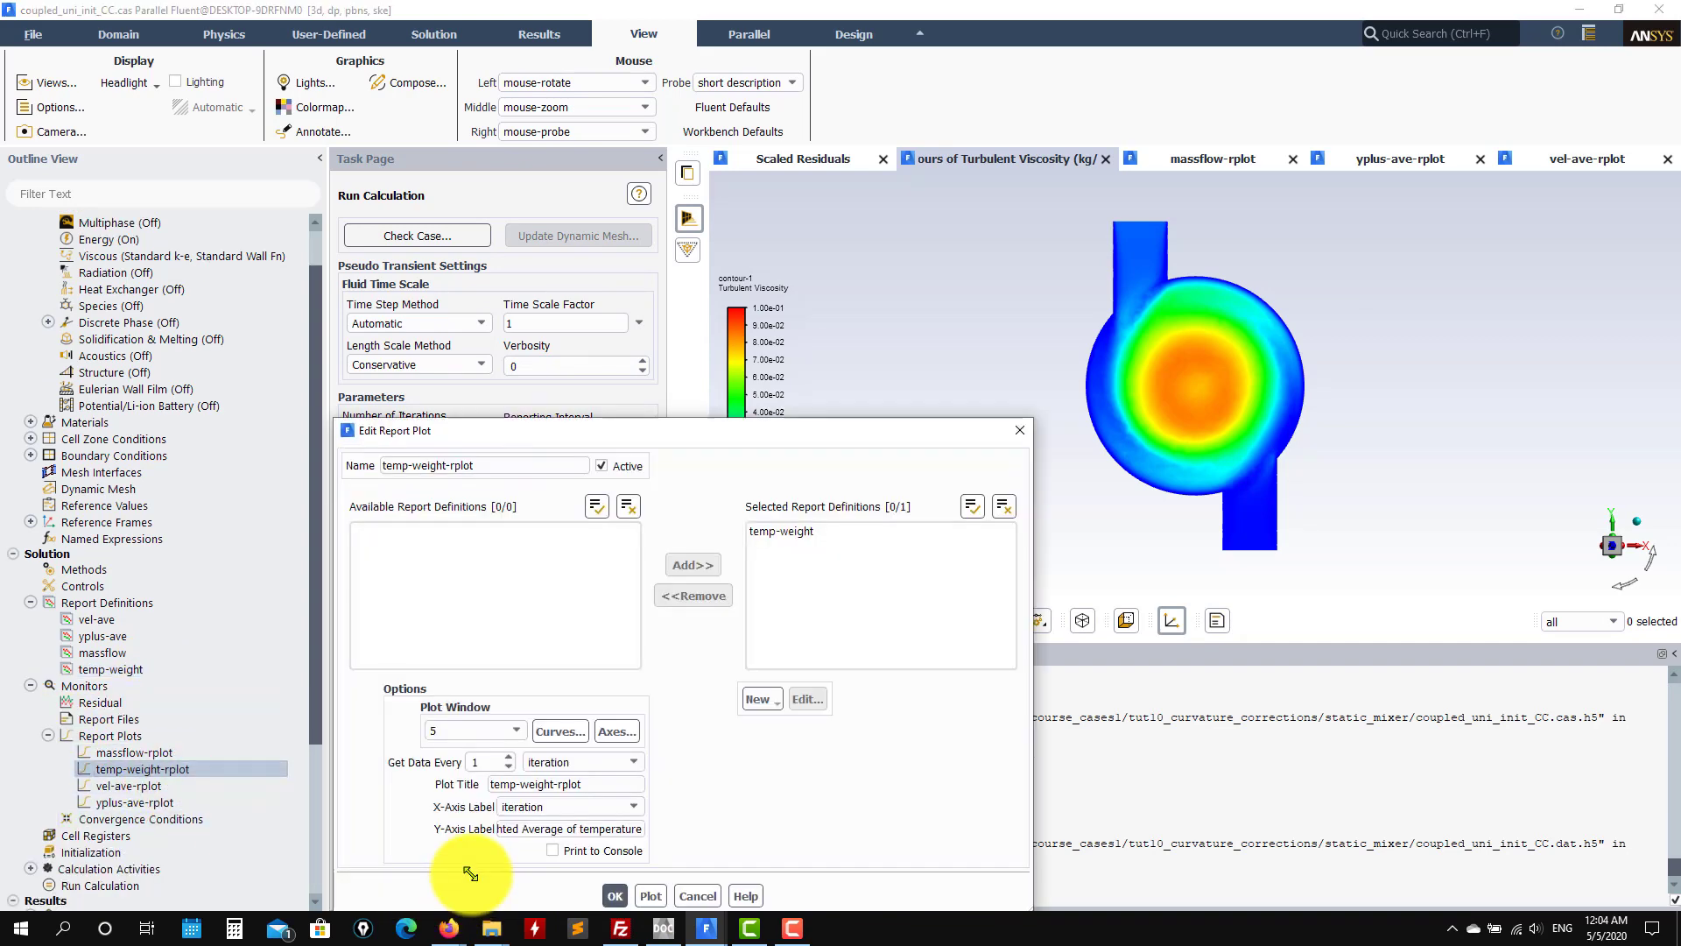
click(651, 895)
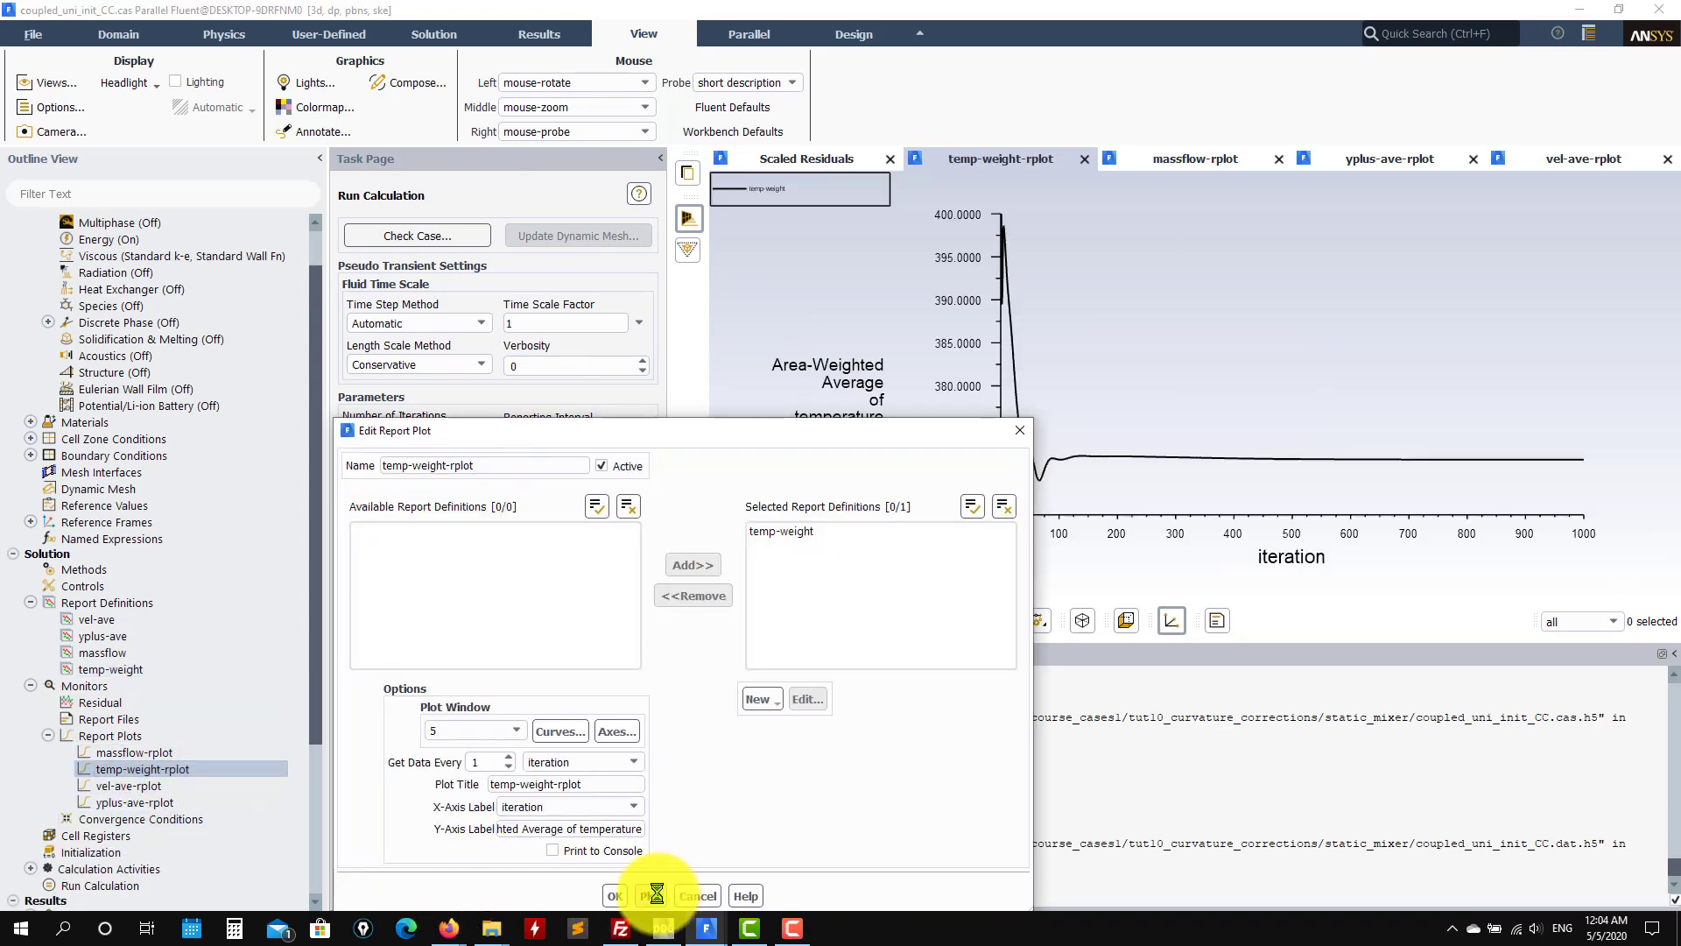
click(1020, 430)
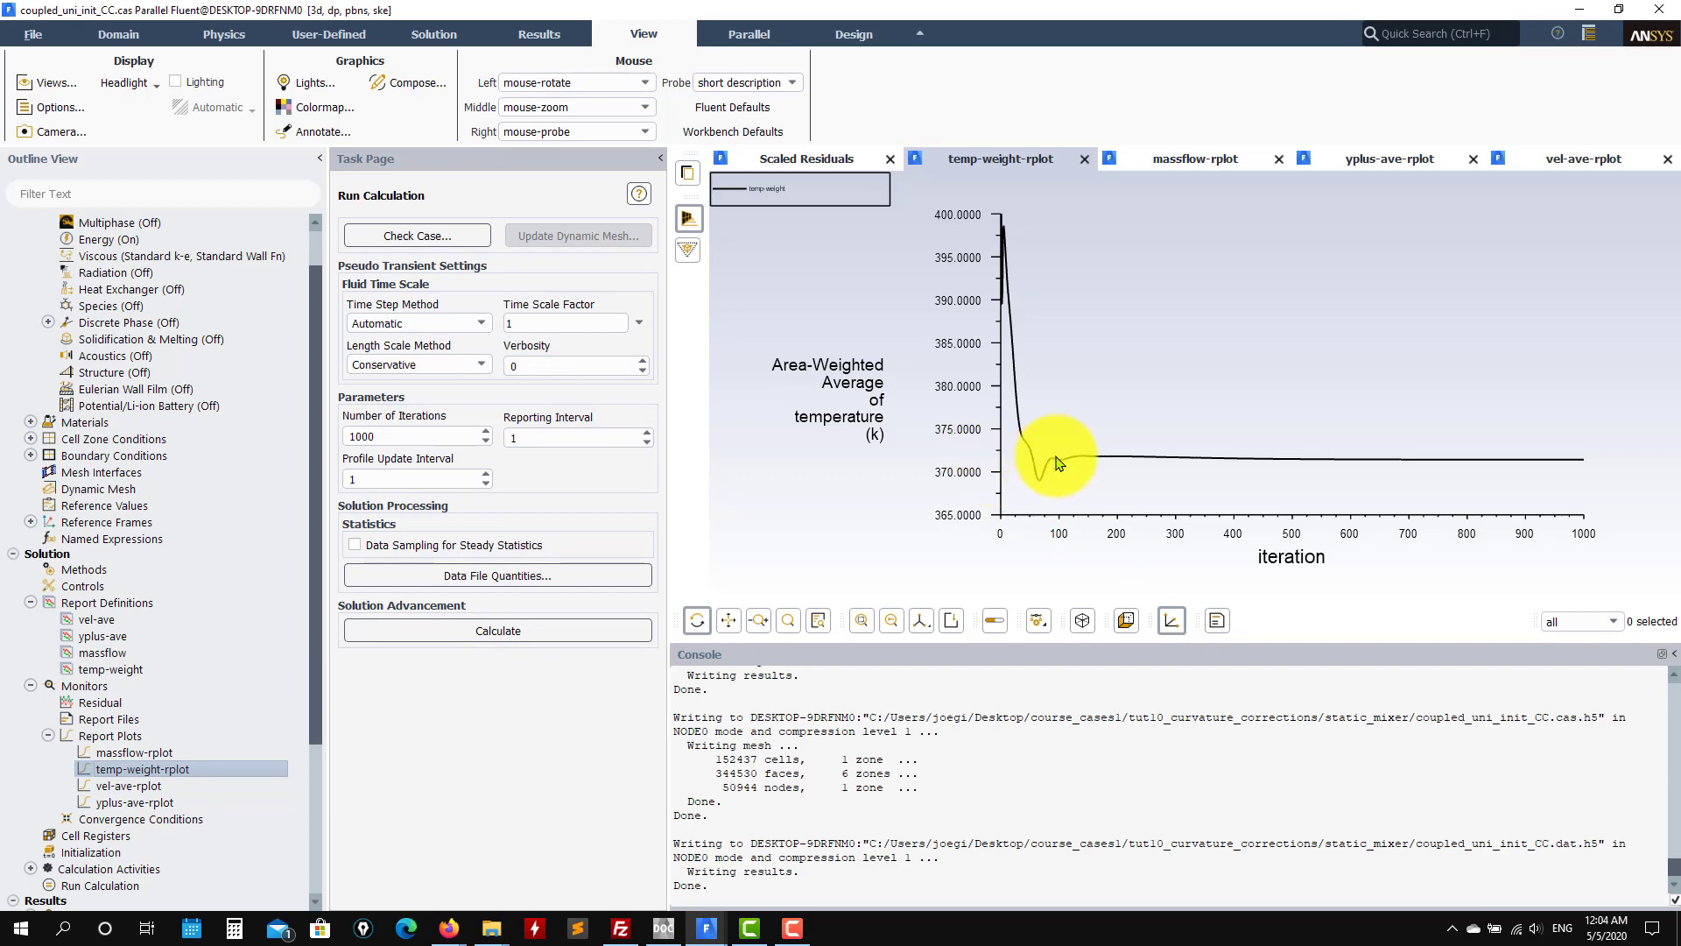
click(706, 928)
click(1264, 856)
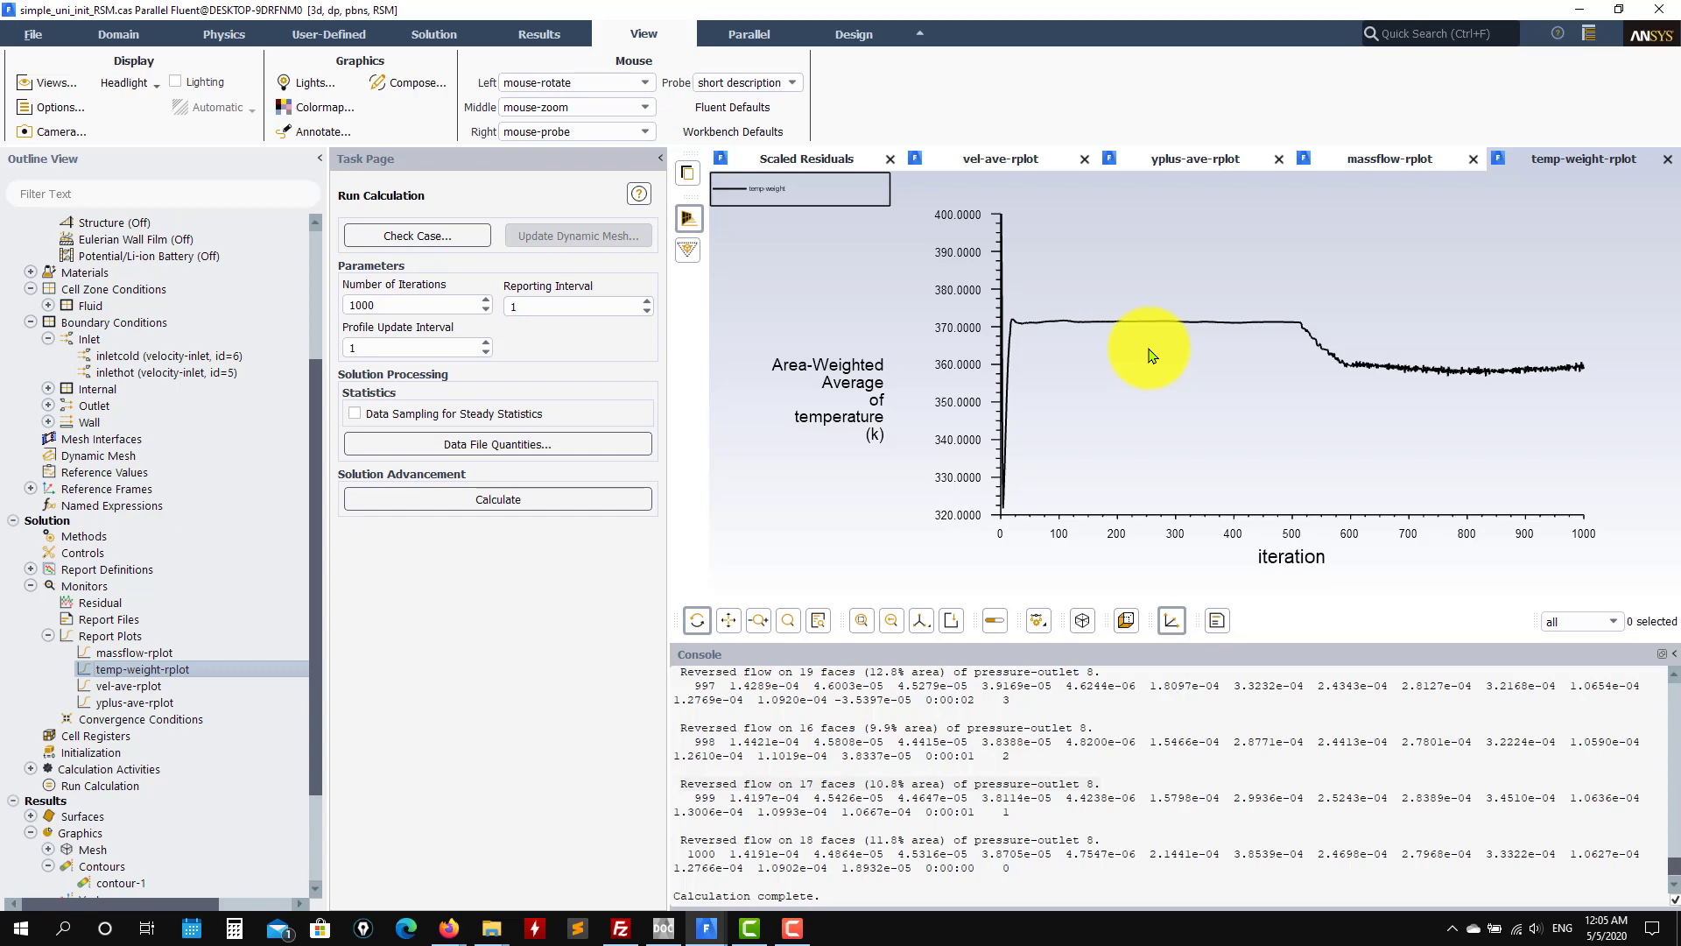
Step: Display contour-1 as UU Reynolds Stress contours and rotate the 3-D view
scroll(219, 692, down, 3)
double_click(131, 750)
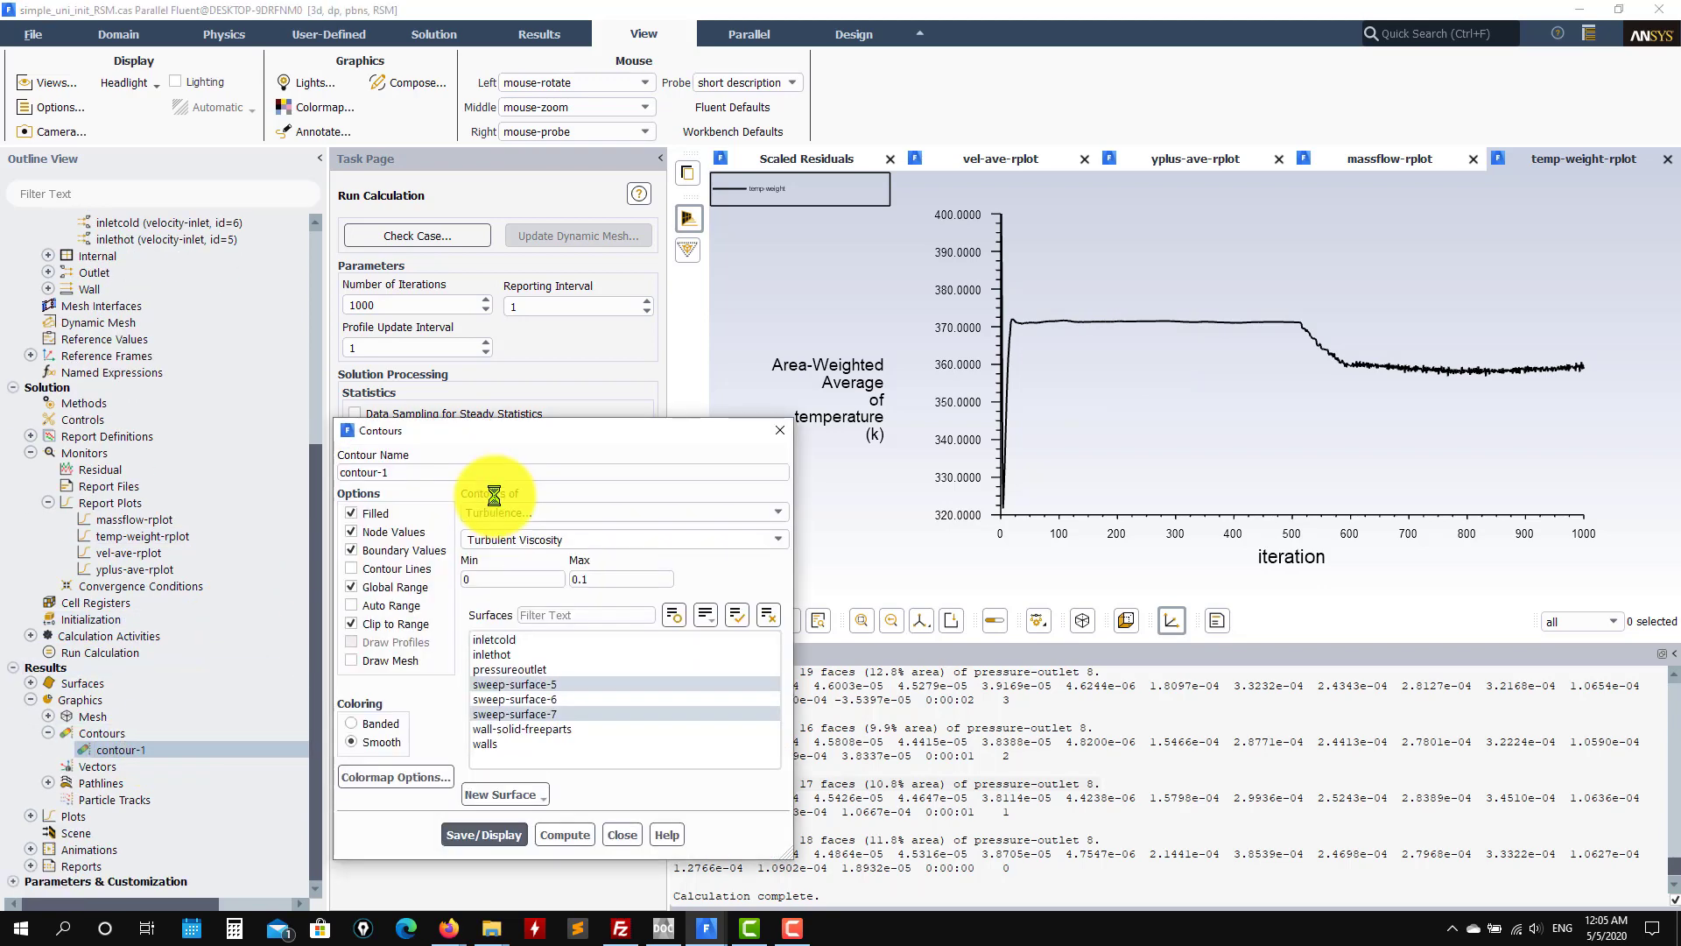
click(767, 532)
click(736, 480)
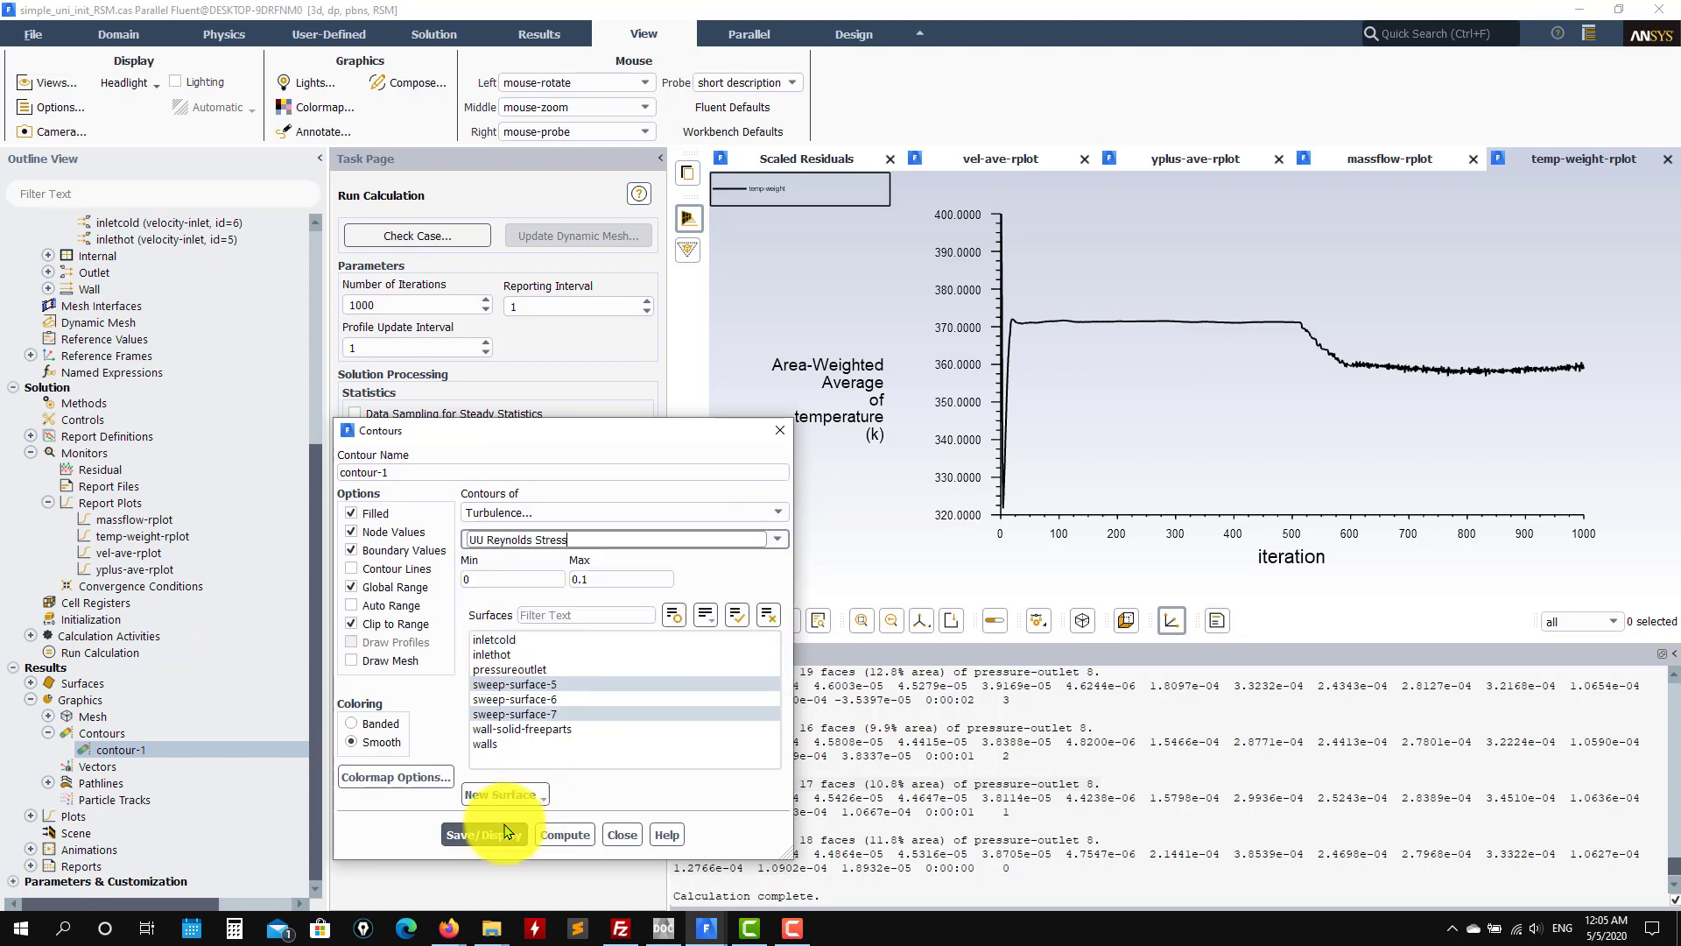
click(508, 823)
mouse_move(1321, 350)
mouse_down()
mouse_move(1201, 452)
mouse_move(1317, 366)
mouse_up()
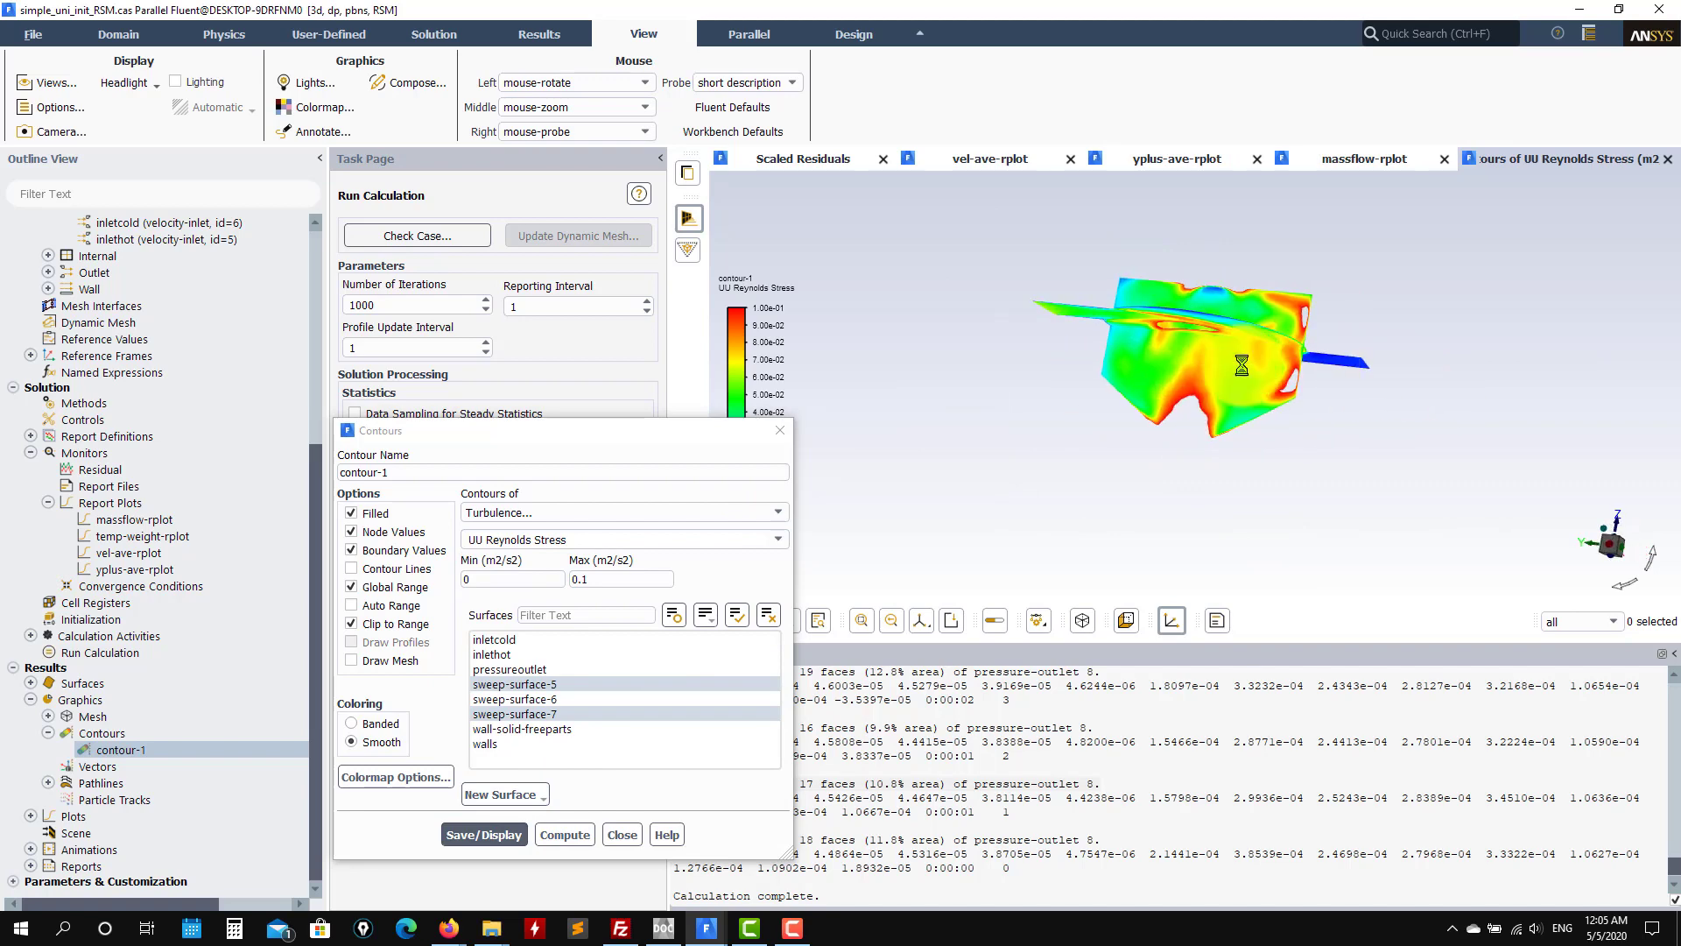
click(776, 541)
click(685, 575)
click(484, 832)
Step: Switch contour-1 to WW Reynolds Stress, display it, and close the contour settings
scroll(807, 563, up, 3)
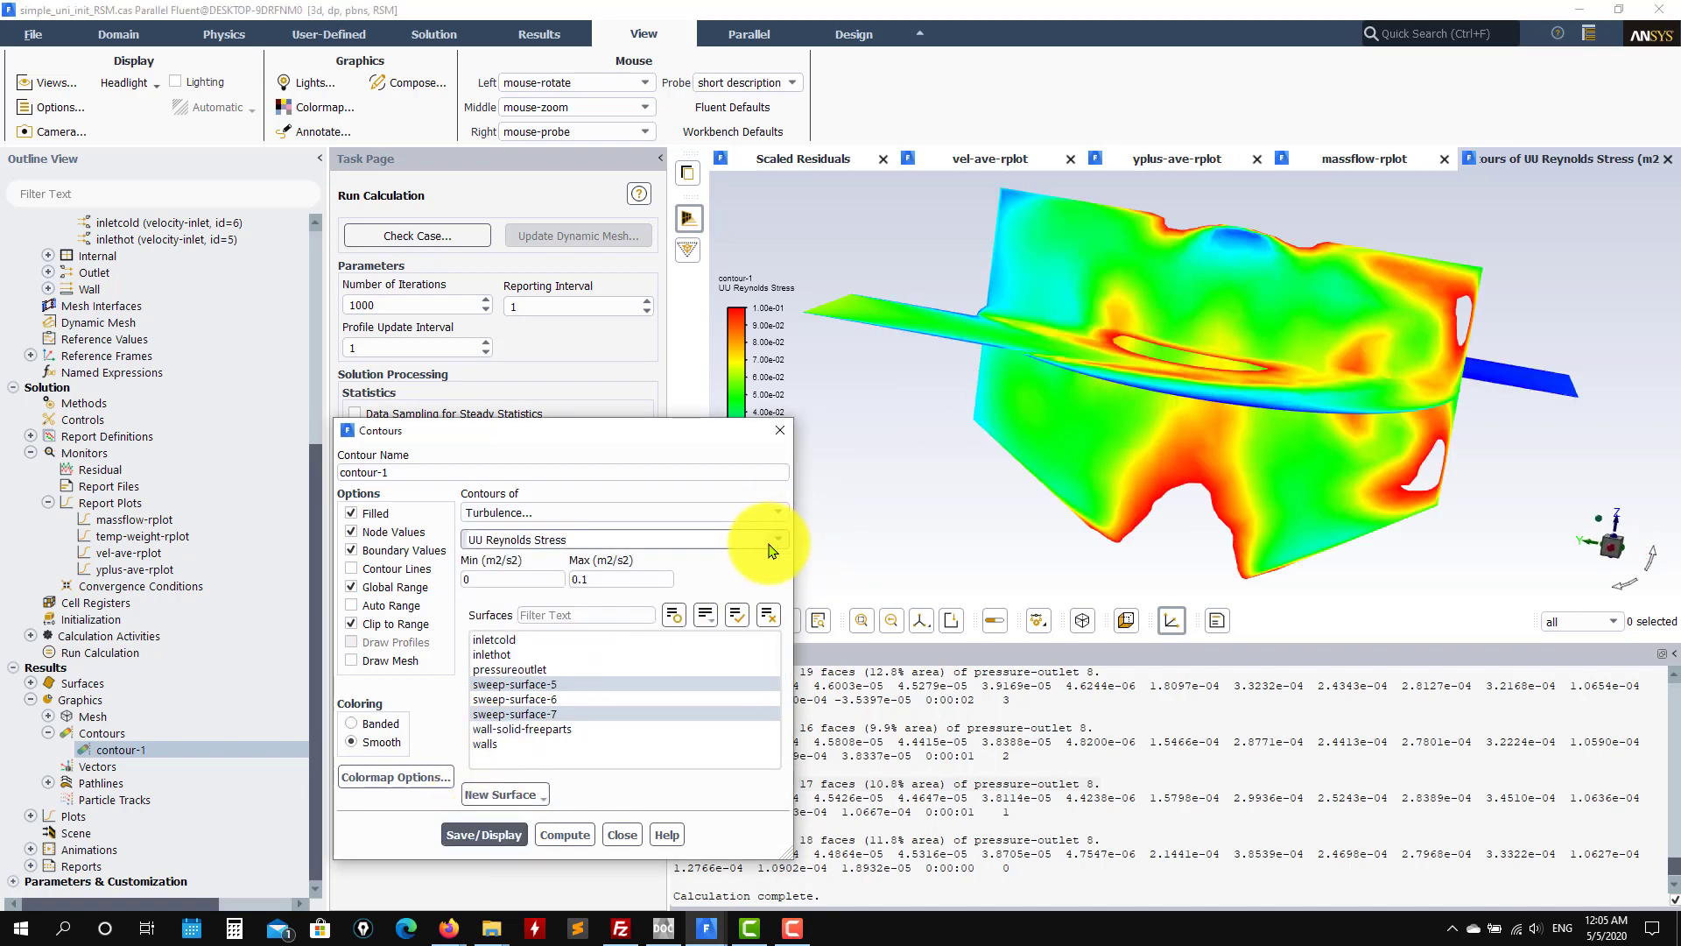
click(769, 549)
click(627, 601)
click(484, 830)
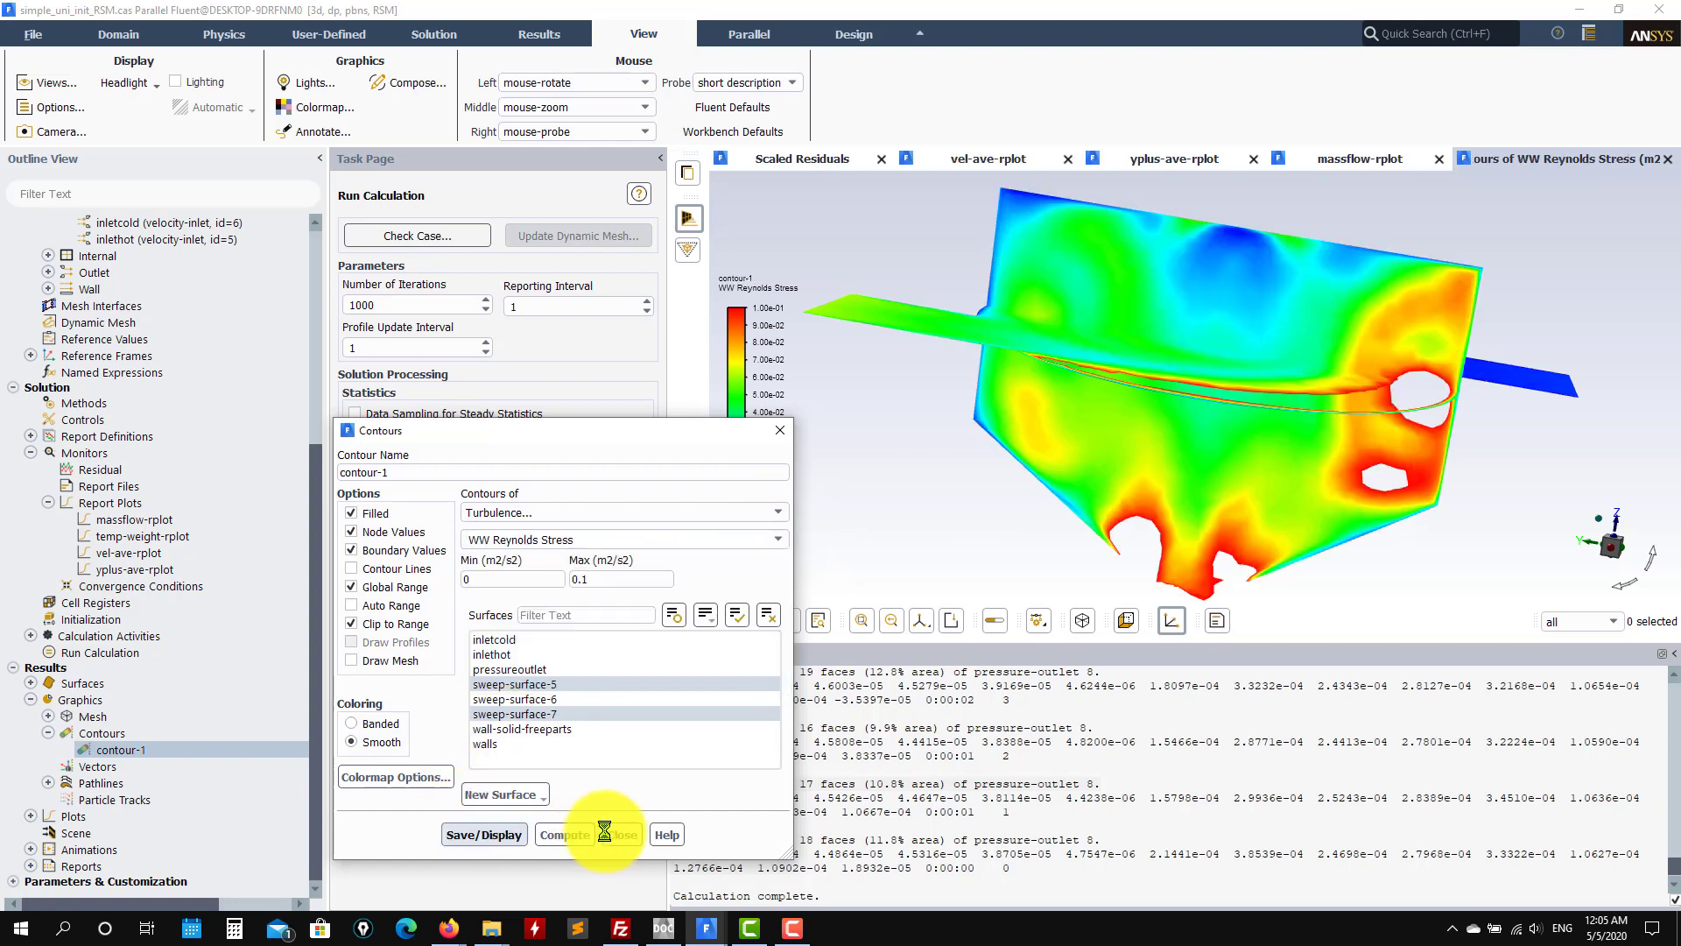
click(620, 835)
scroll(149, 420, up, 4)
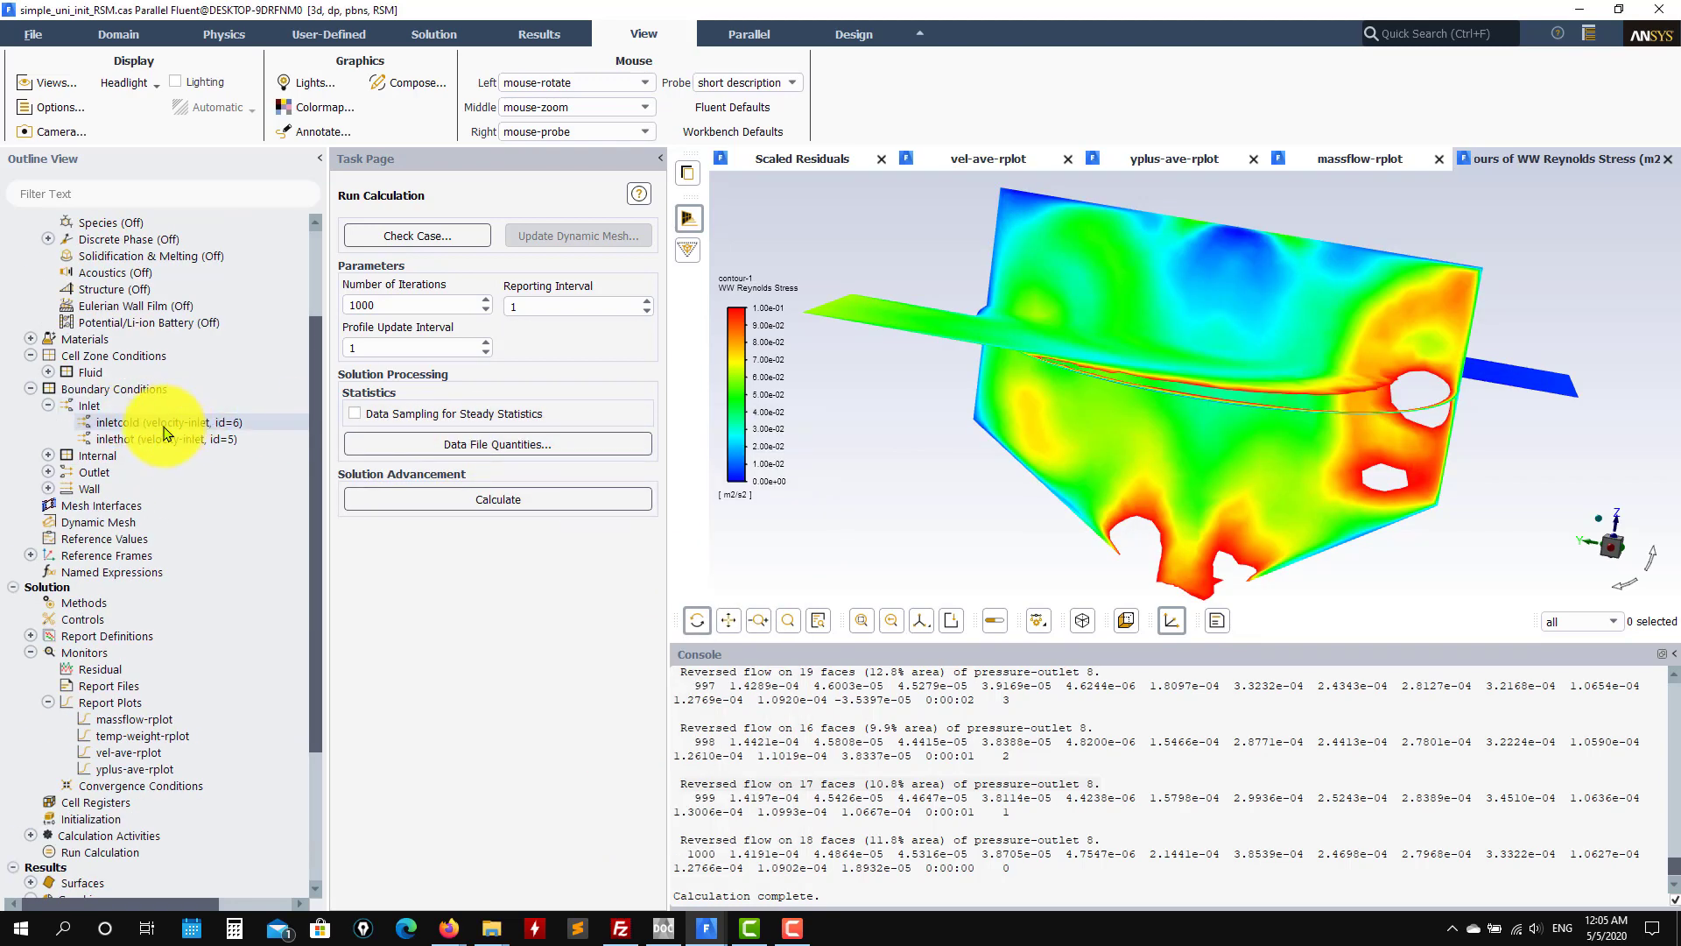
scroll(167, 438, up, 1)
double_click(185, 478)
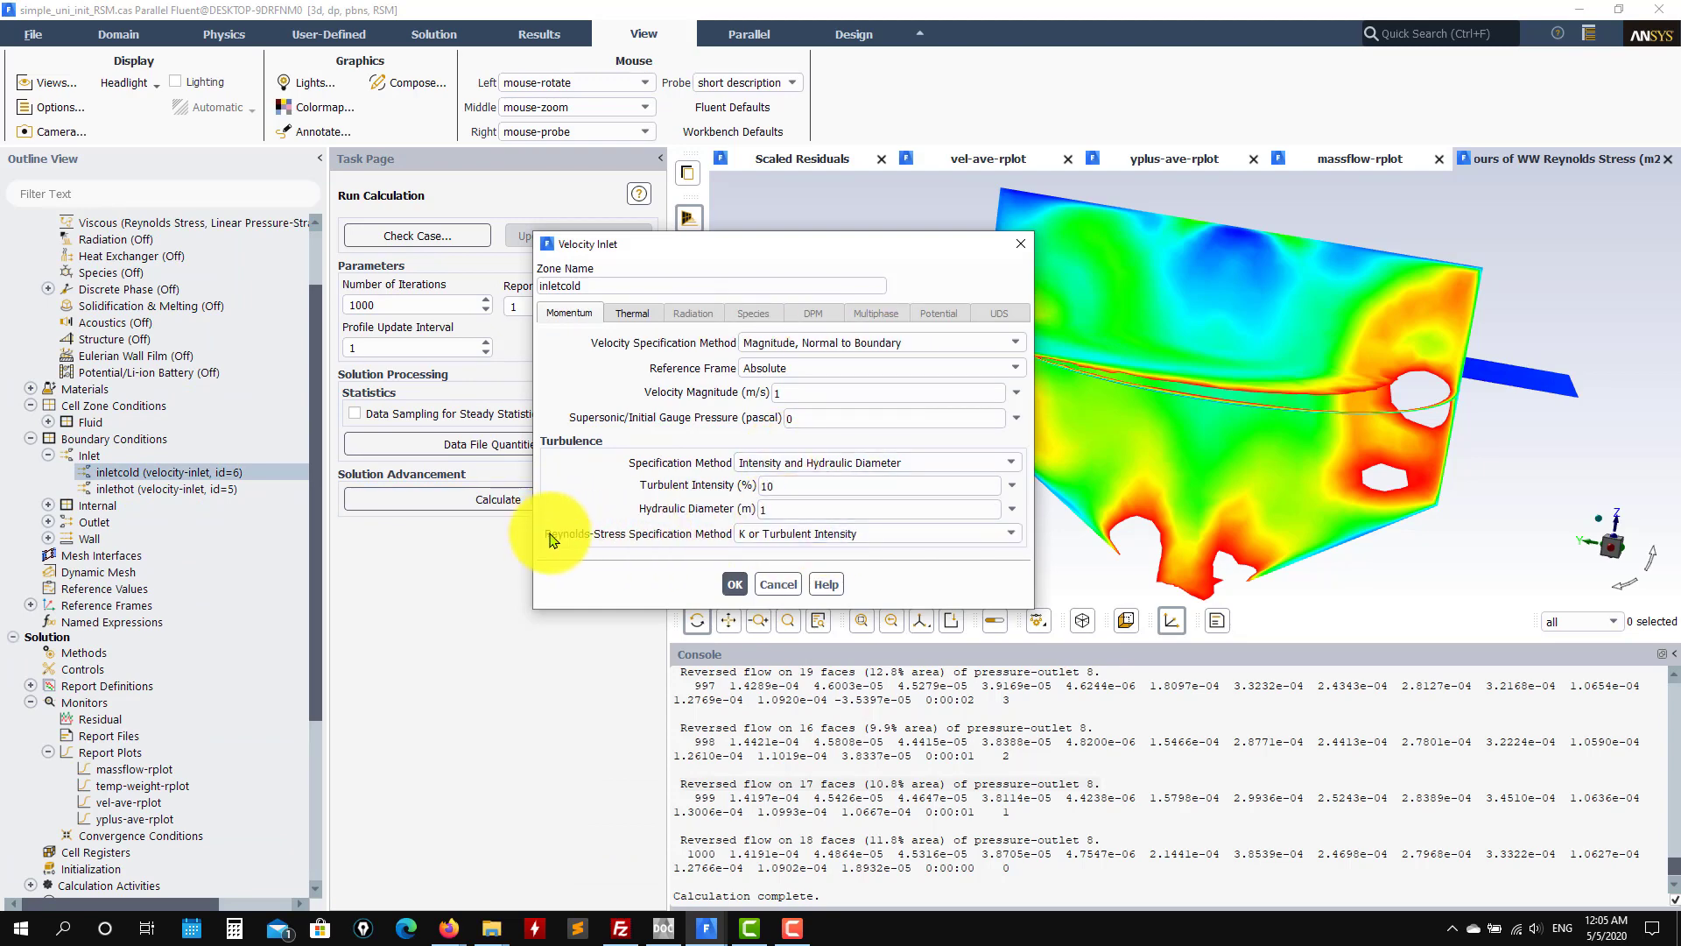
click(790, 534)
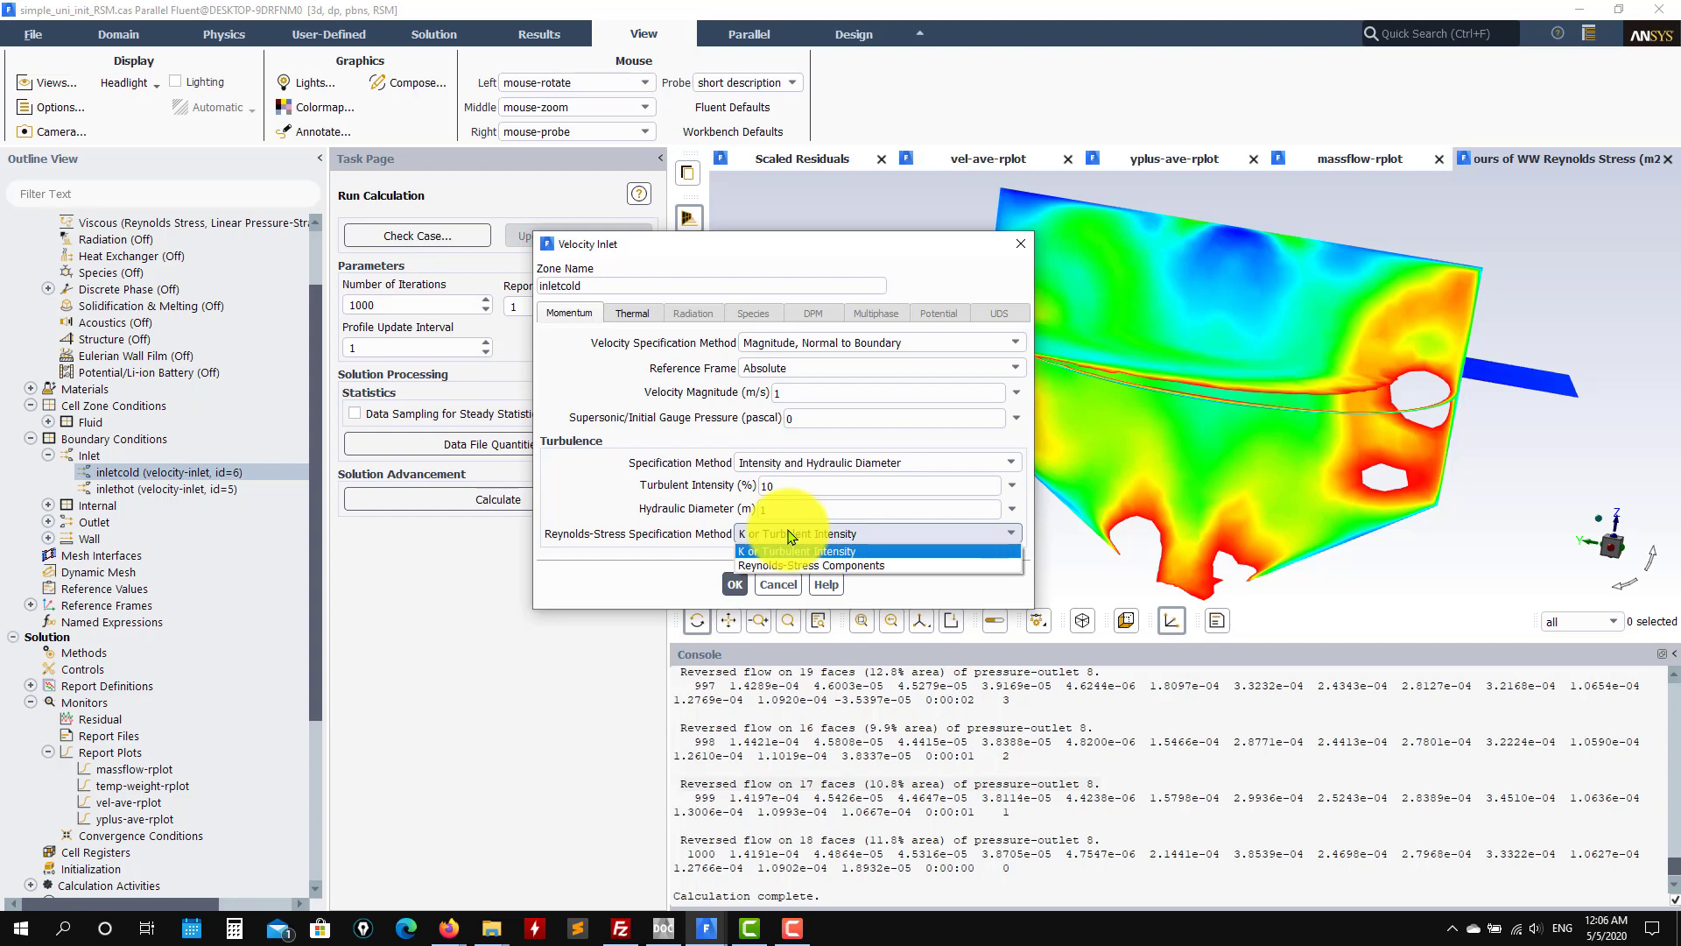
click(823, 570)
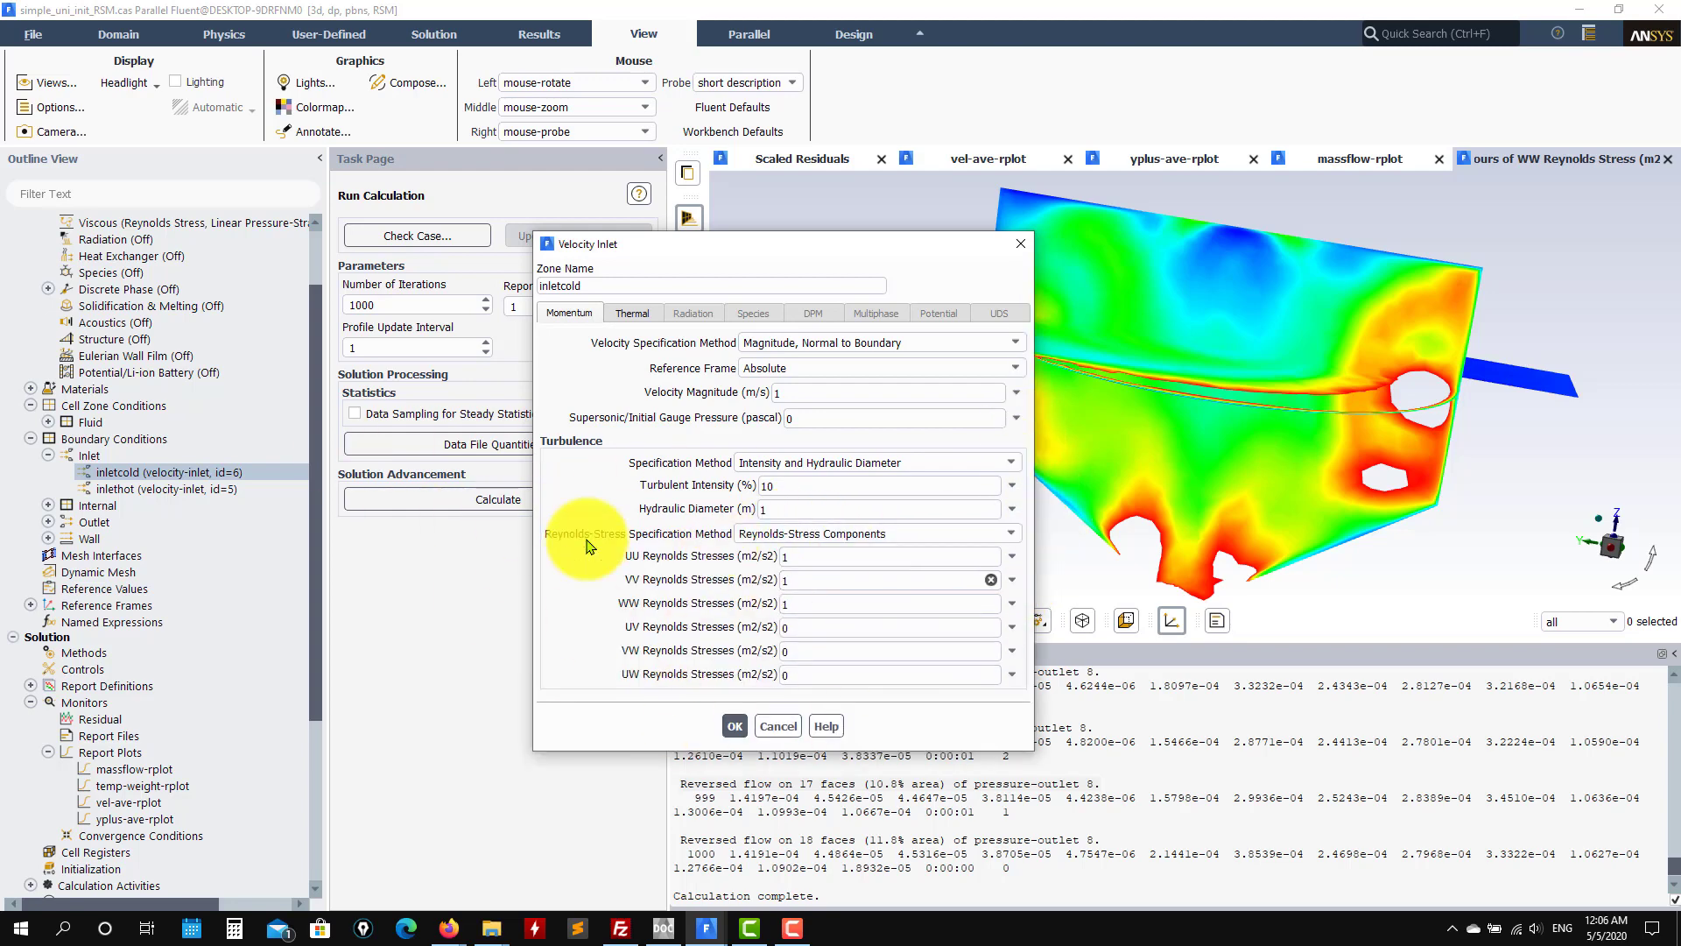
click(1007, 534)
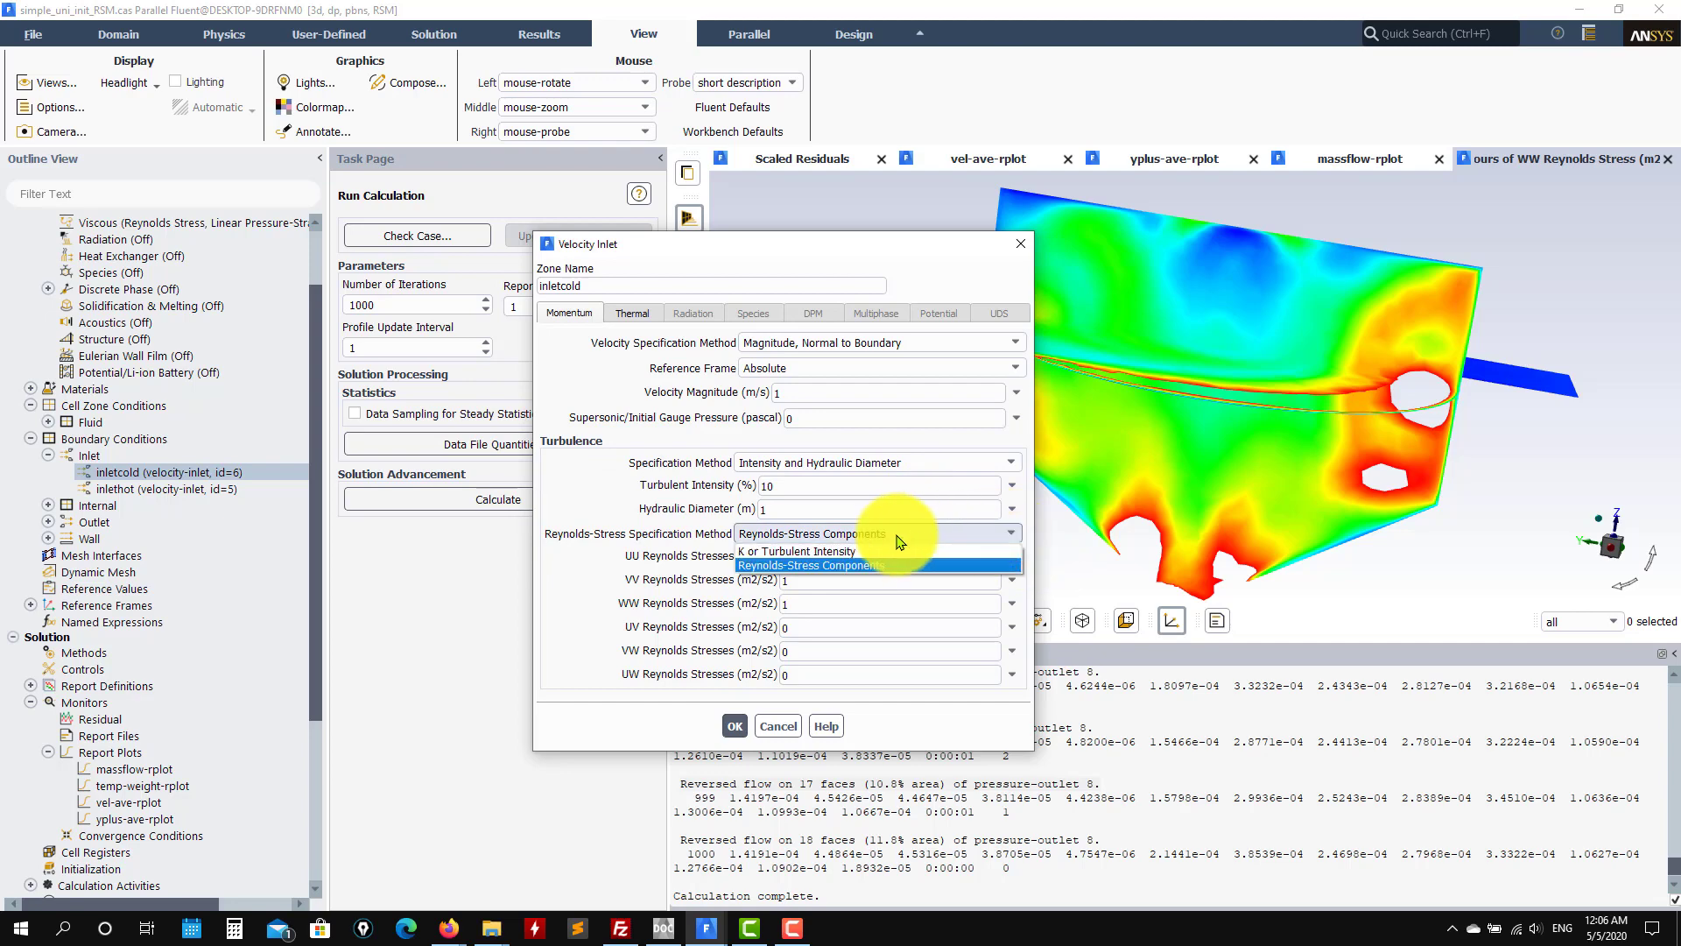
click(804, 553)
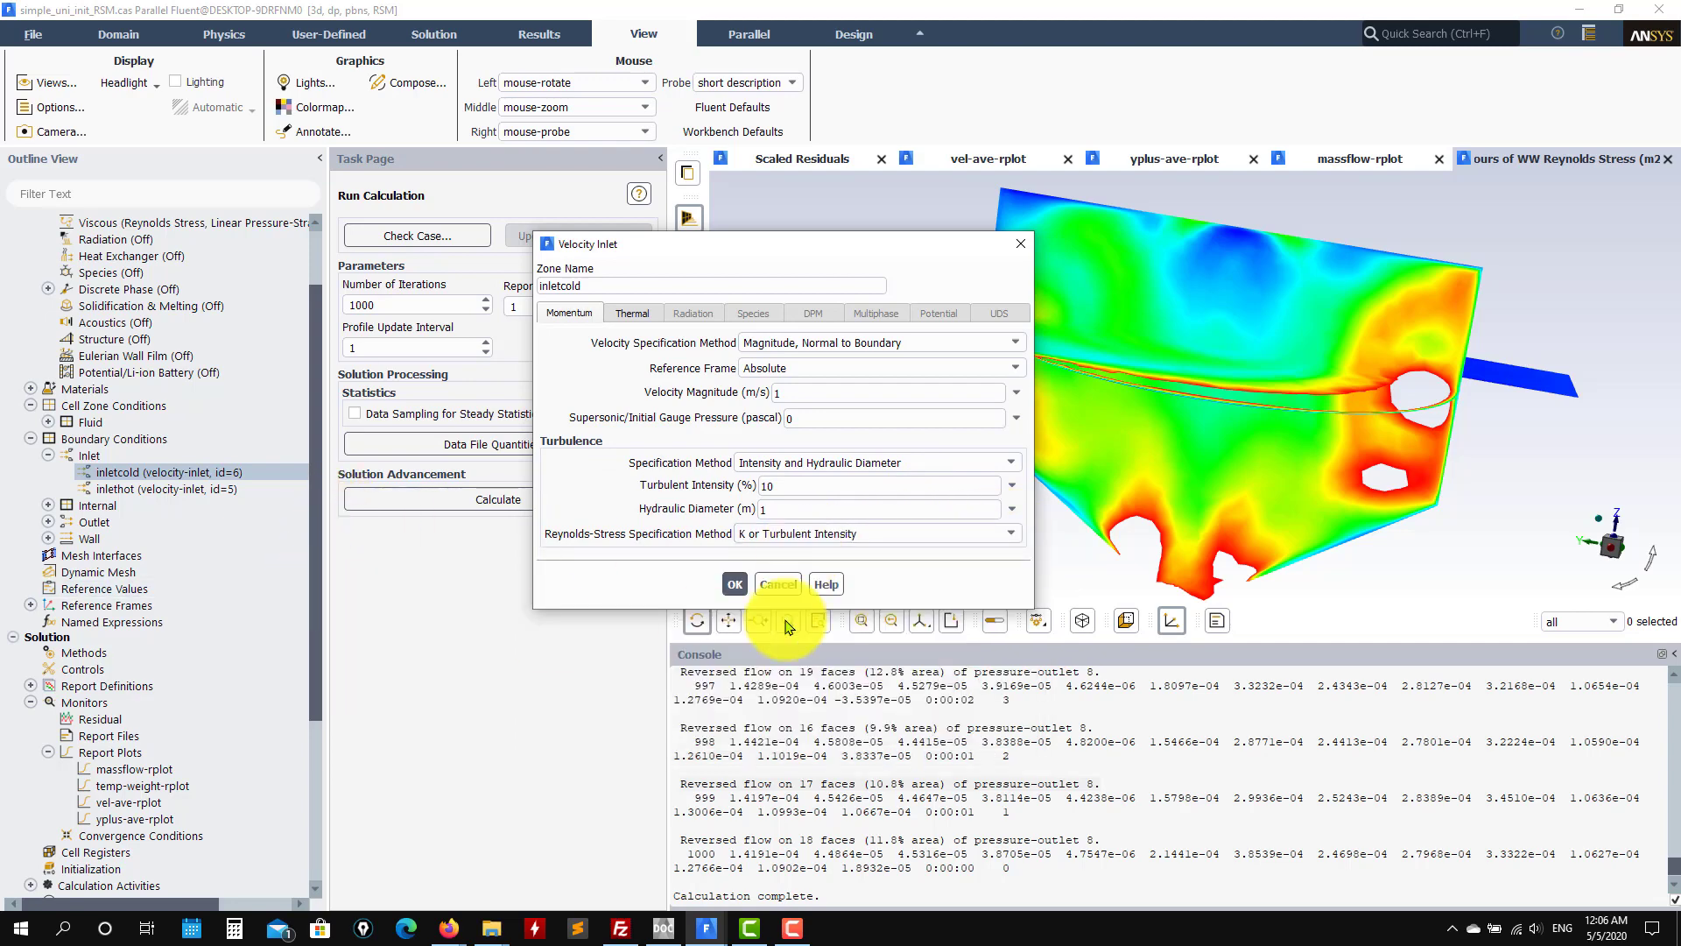
click(735, 585)
Step: Visit simple_uni_init_CC, then show simple_nonuni_init_CC's scaled residuals
mouse_move(719, 931)
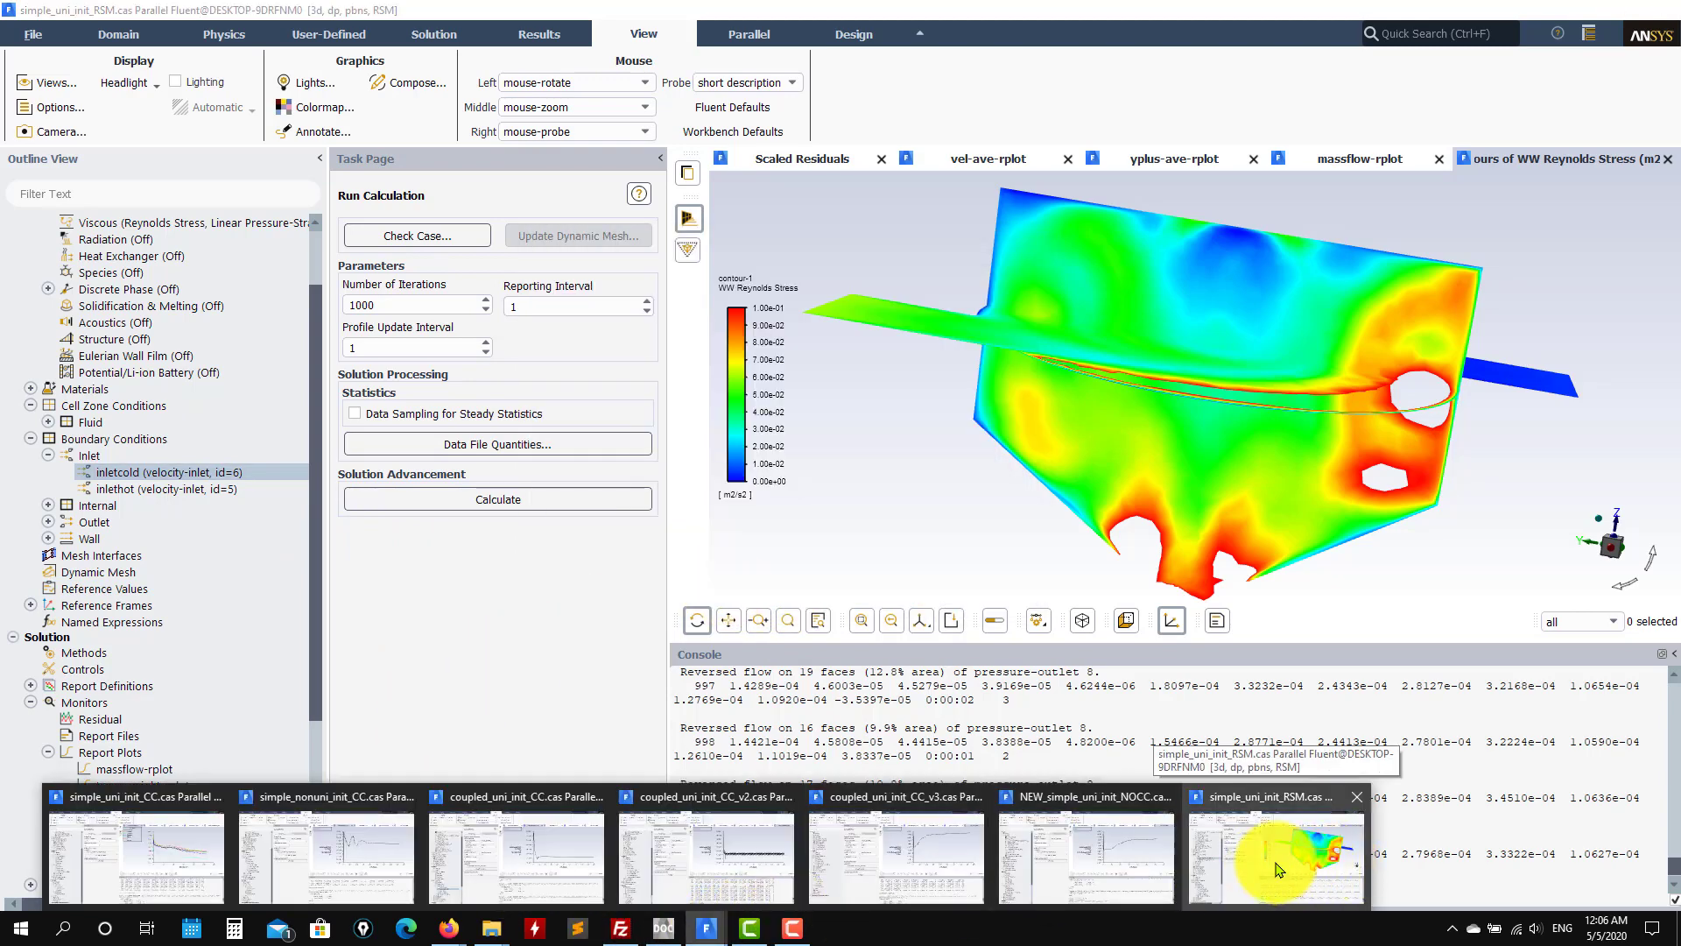
mouse_move(1070, 858)
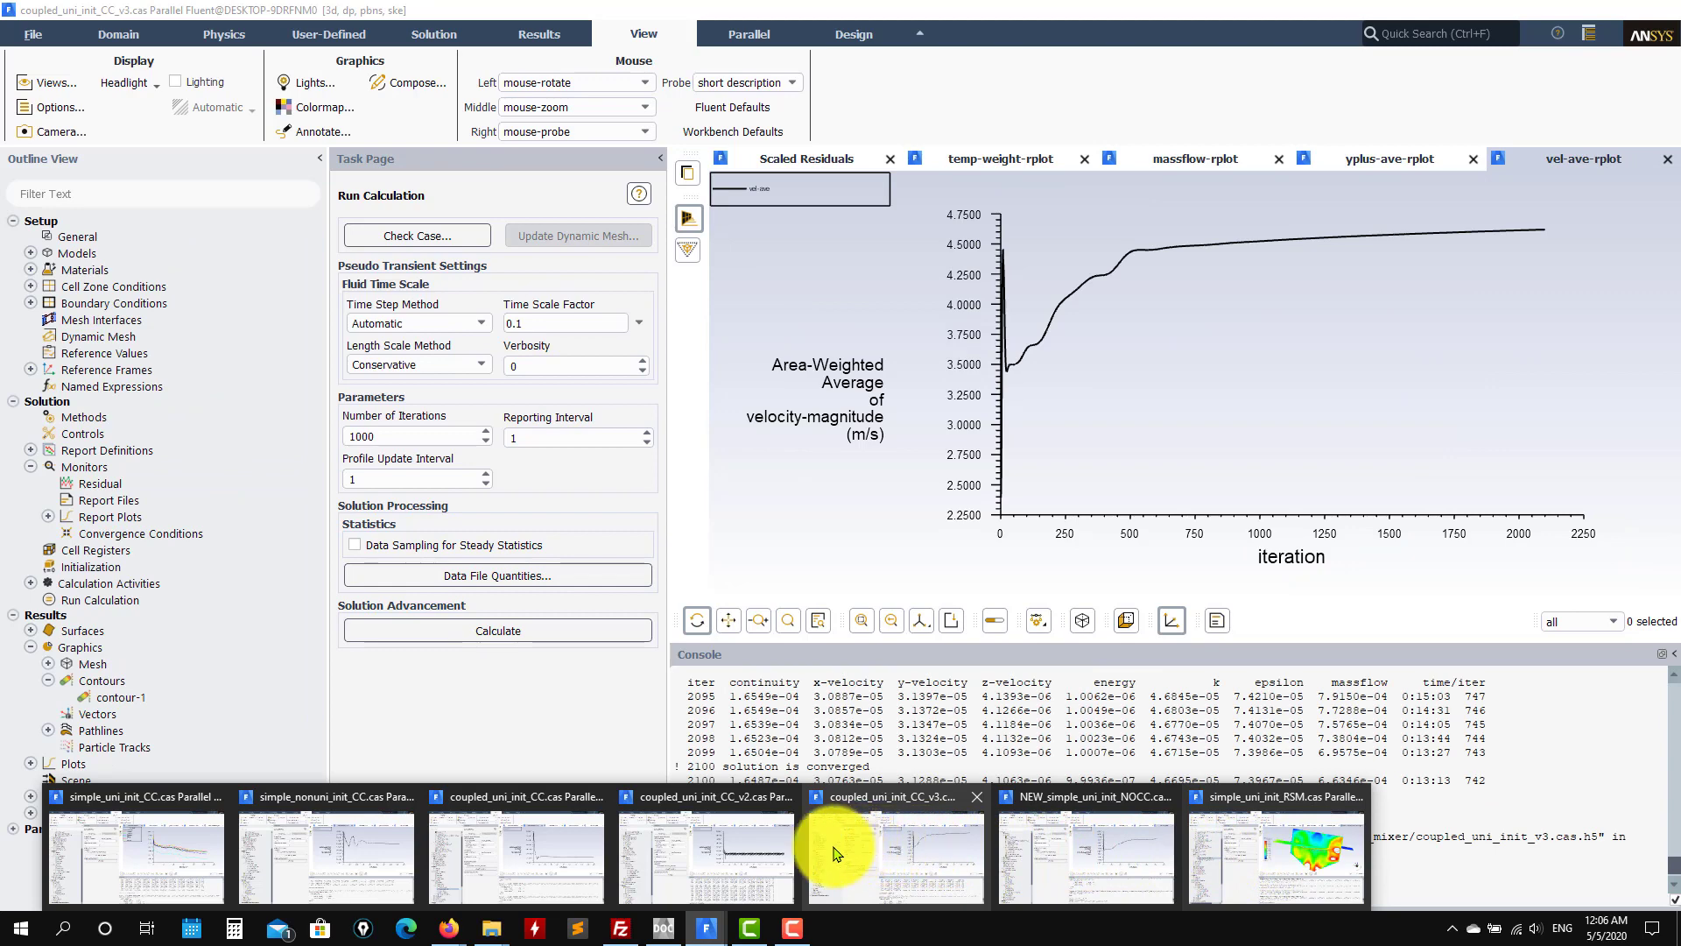
mouse_move(543, 860)
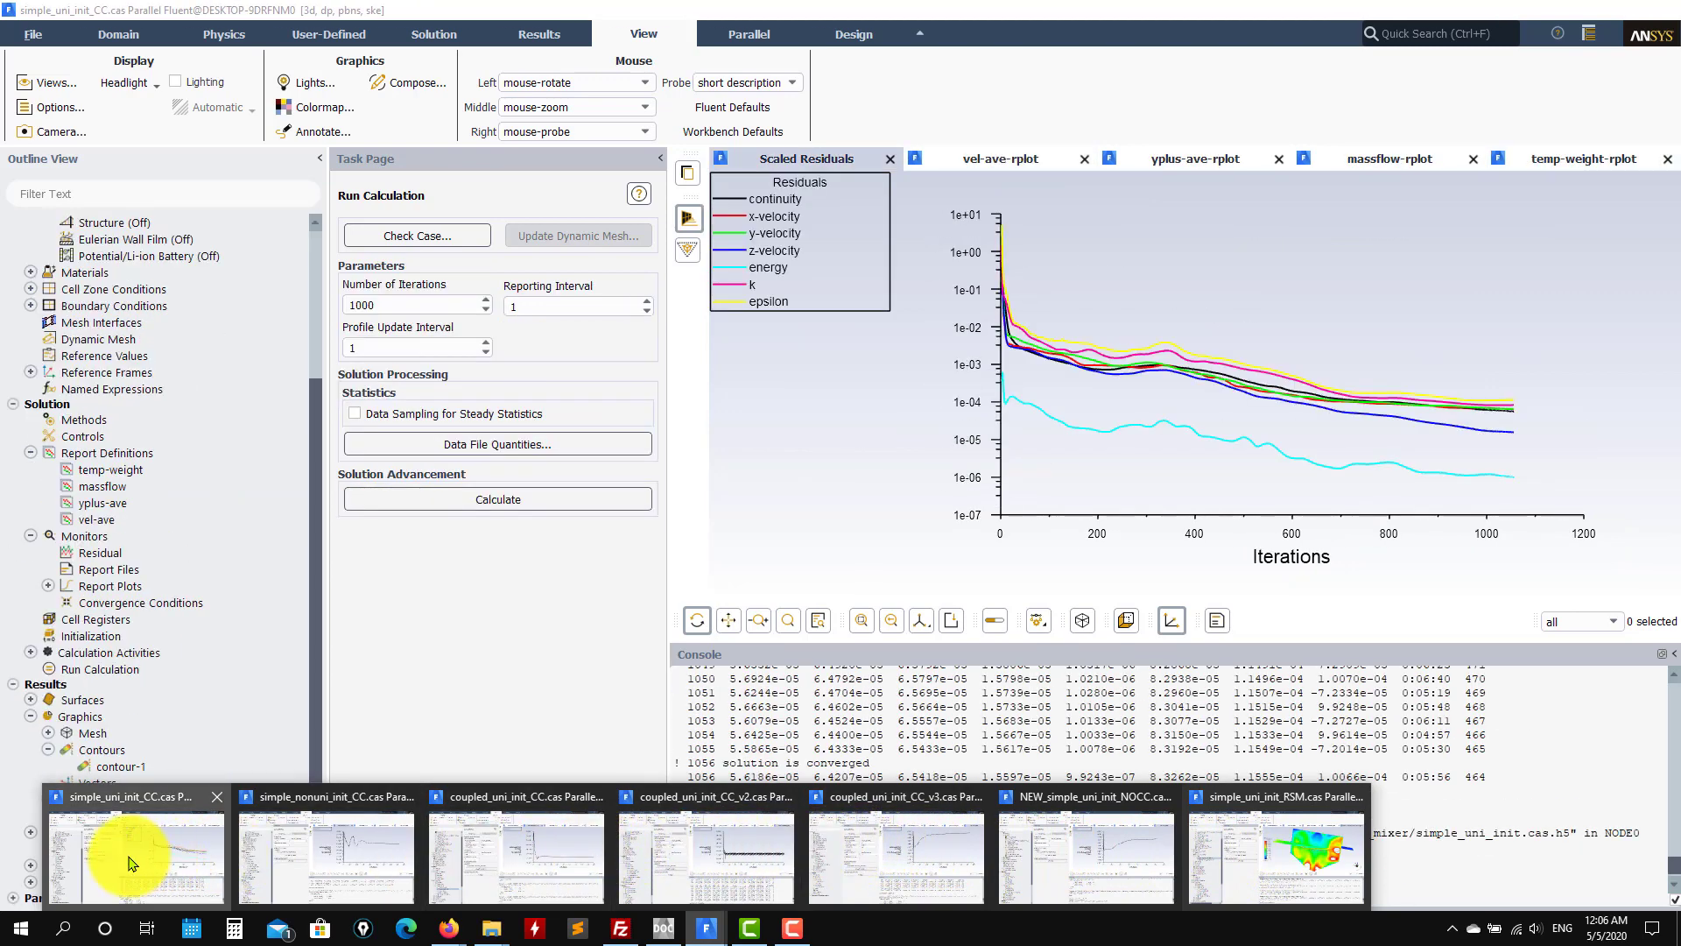
click(131, 849)
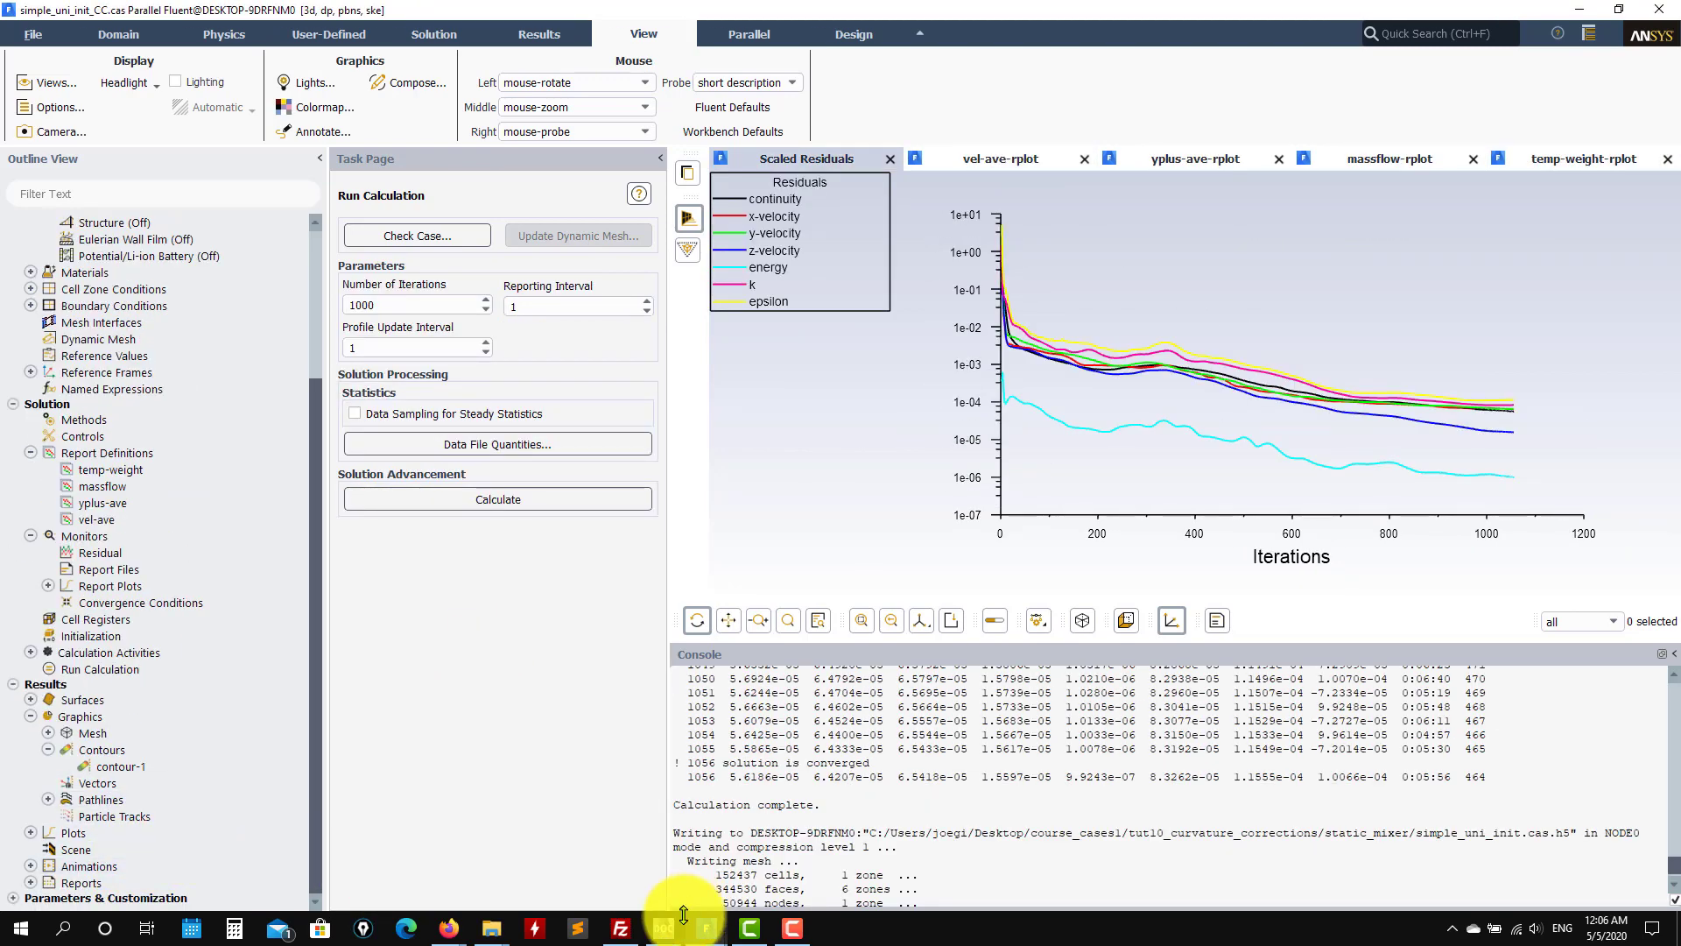
click(324, 880)
click(804, 158)
Step: Show coupled_uni_init_CC's scaled residuals and minimize the ANSYS Help Viewer
mouse_move(706, 928)
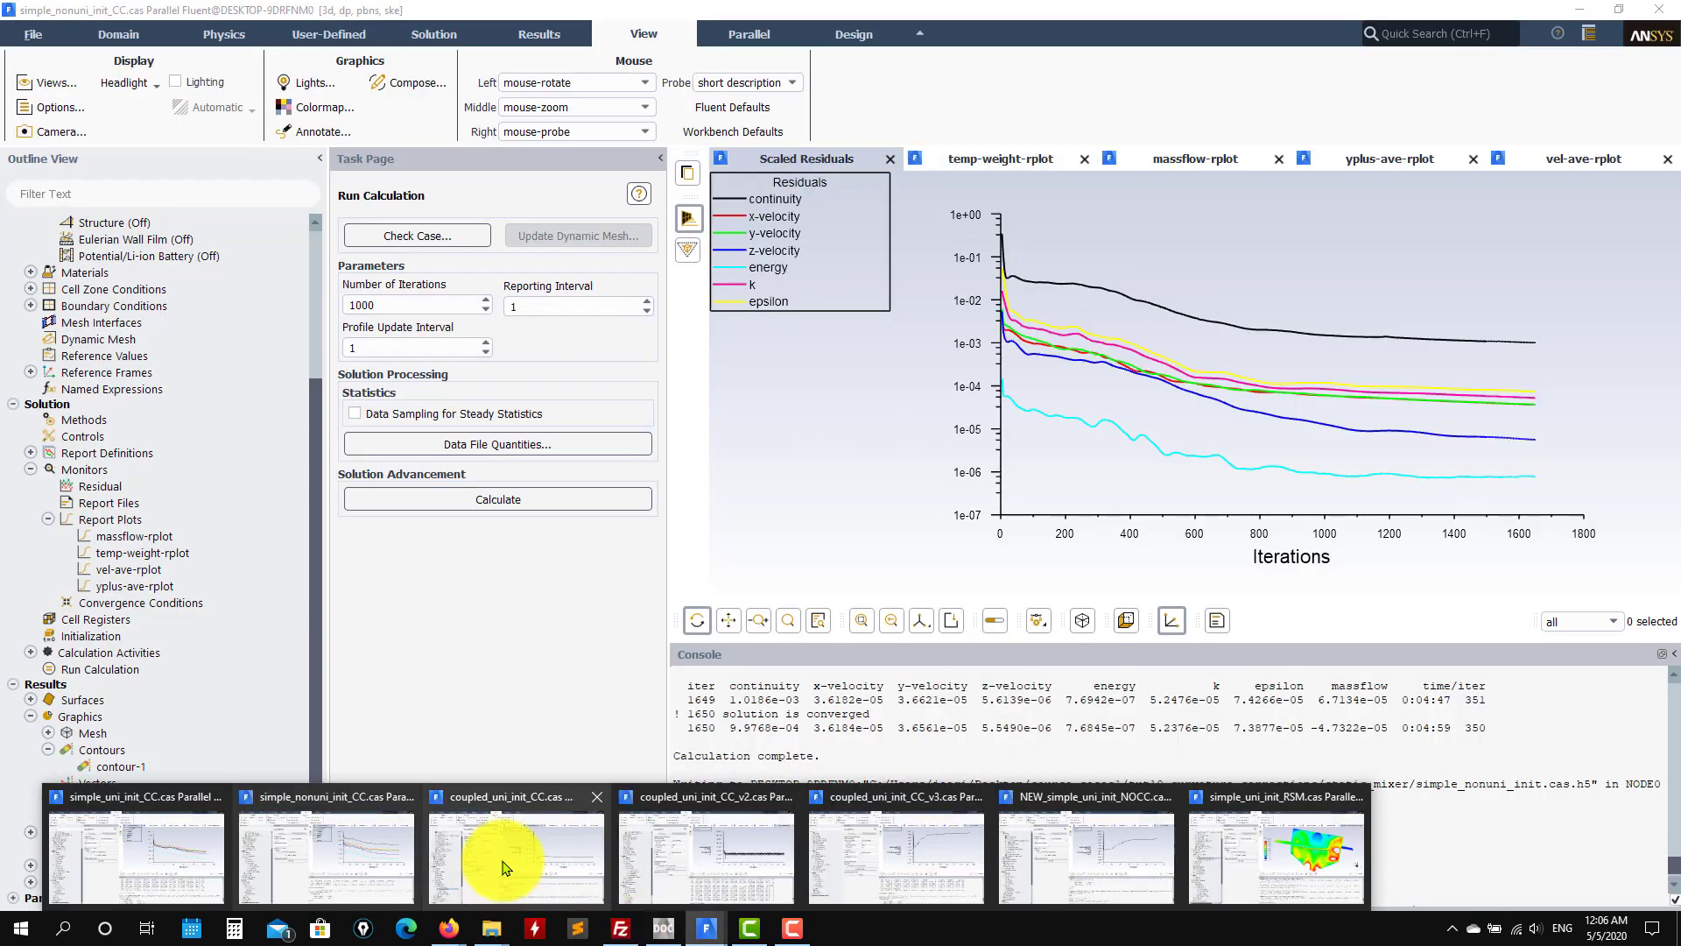
click(507, 855)
click(797, 159)
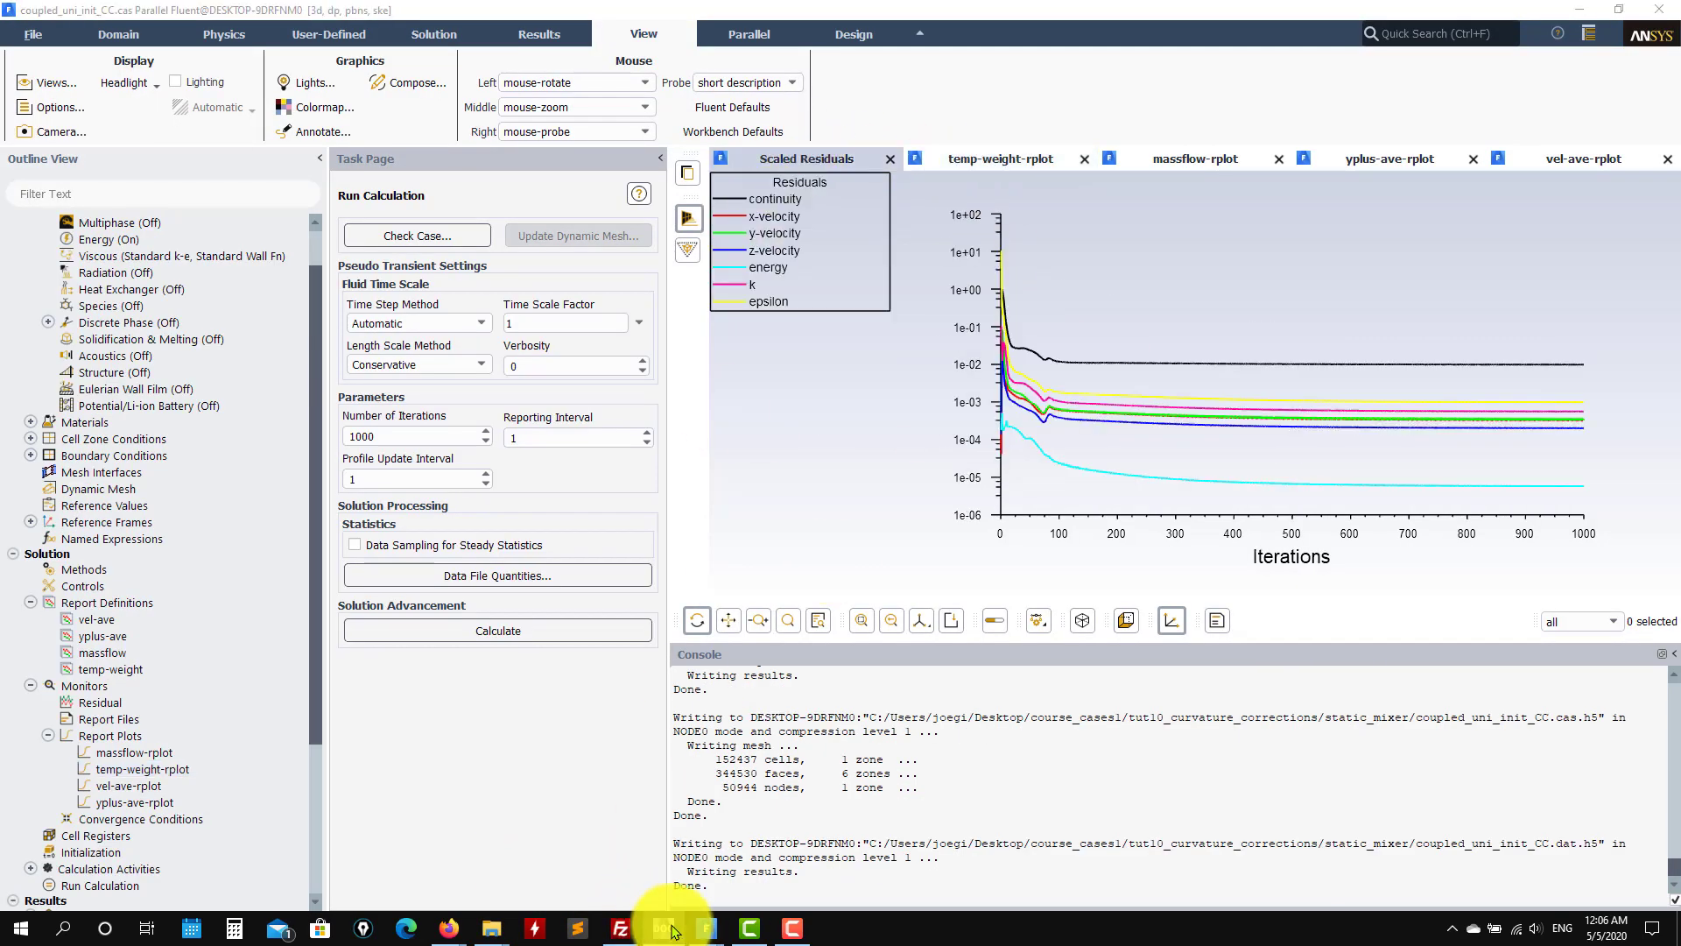
click(663, 928)
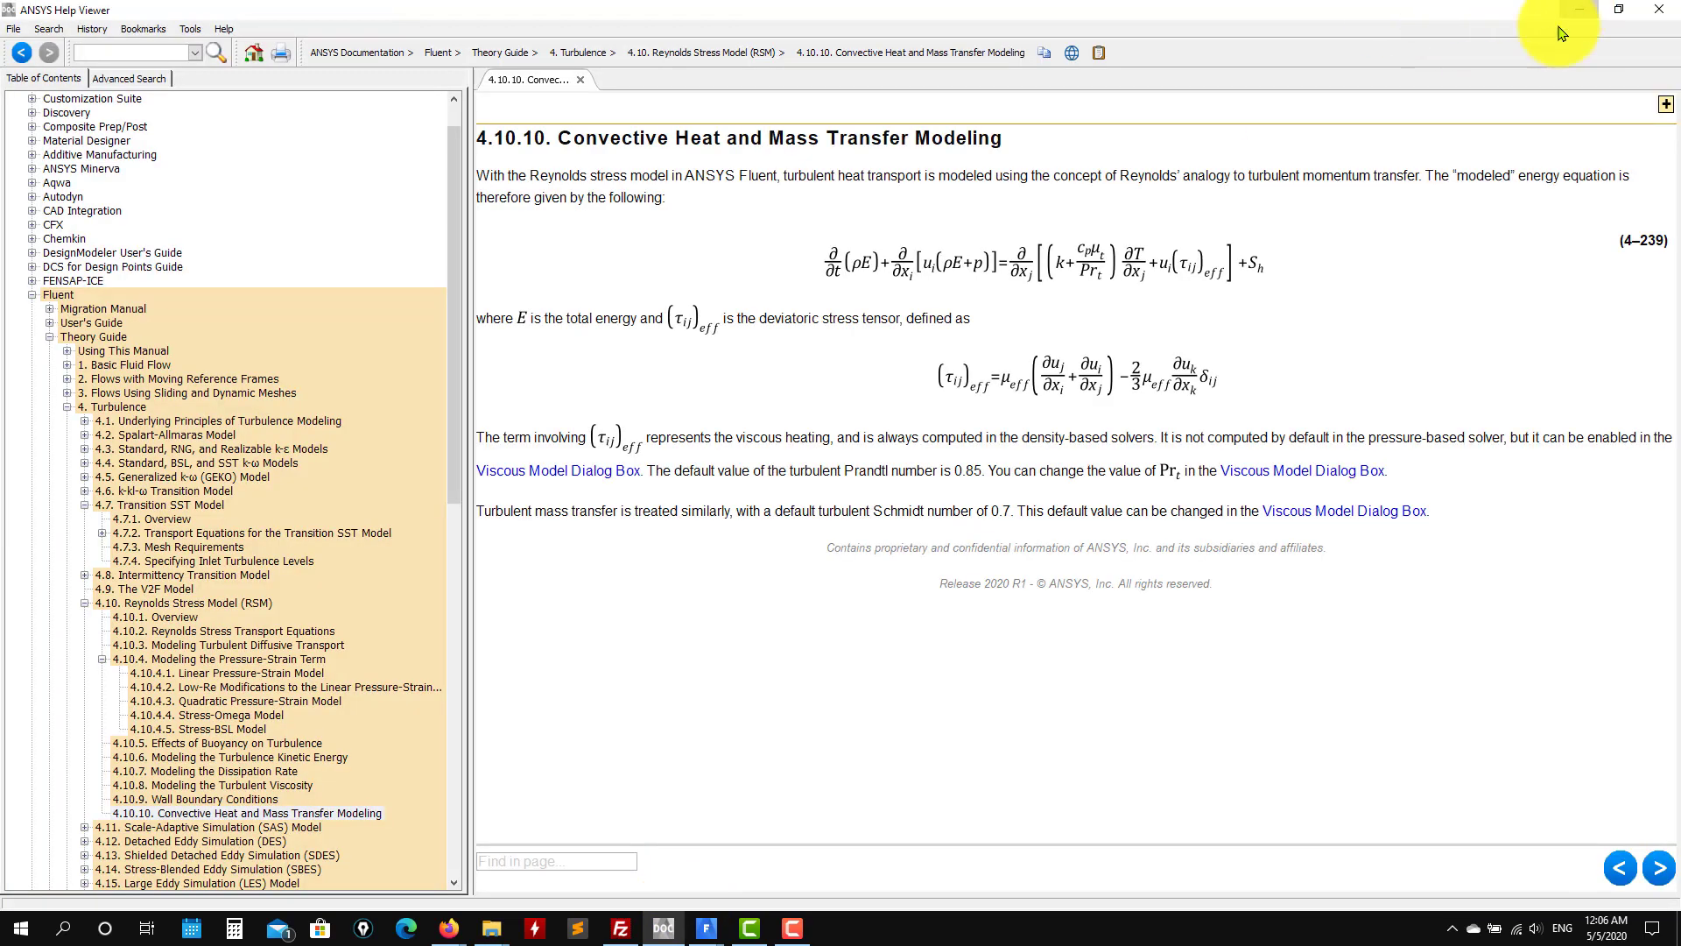
click(1579, 9)
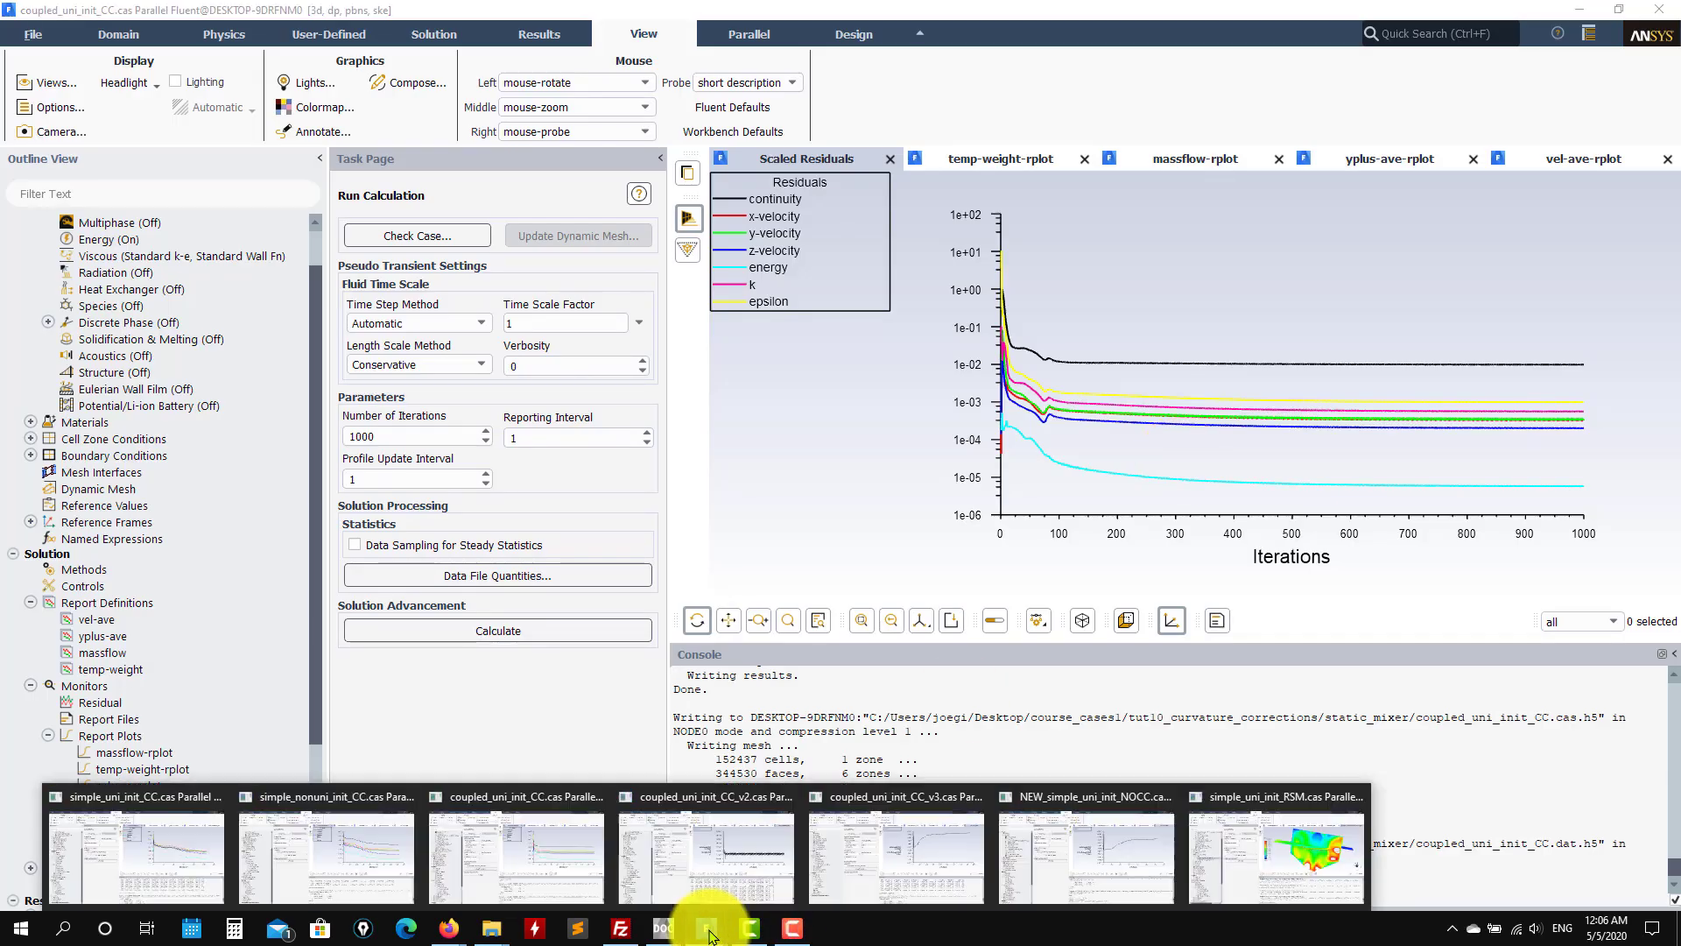
Step: Show scaled residuals for coupled_uni_init_CC_v2 and coupled_uni_init_CC_v3
mouse_move(708, 936)
click(692, 876)
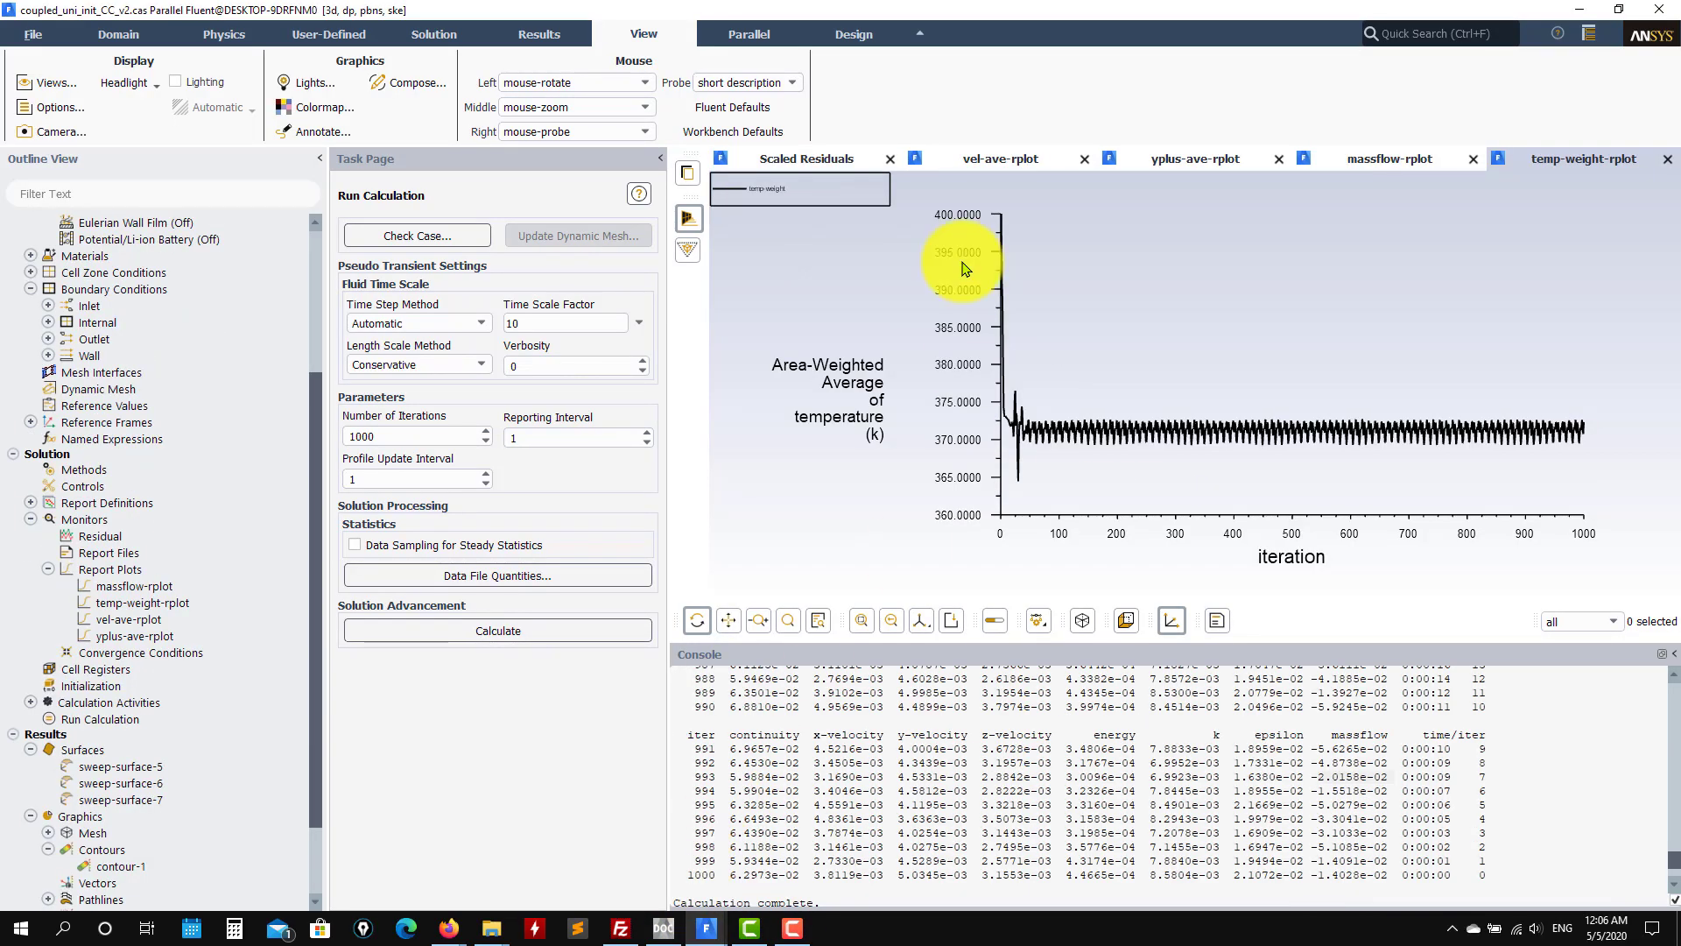
click(807, 156)
mouse_move(705, 927)
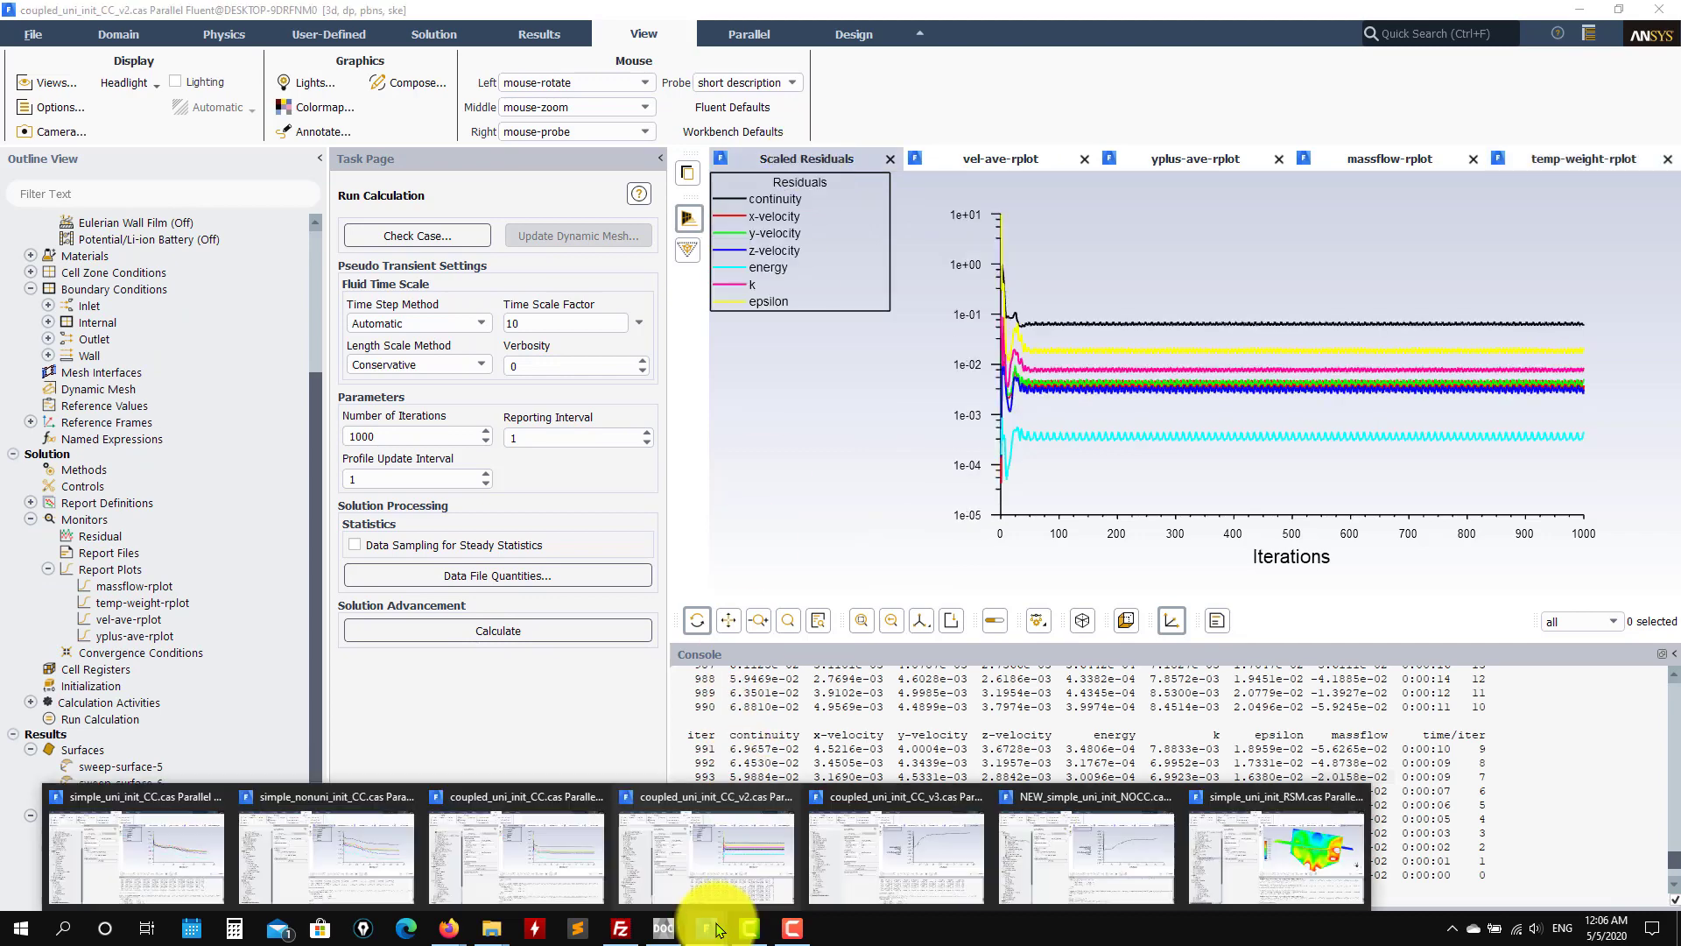
click(869, 851)
click(771, 160)
Step: Show NEW_simple_uni_init_NOCC's scaled residuals, then return to simple_uni_init_RSM
mouse_move(716, 936)
click(912, 880)
click(814, 160)
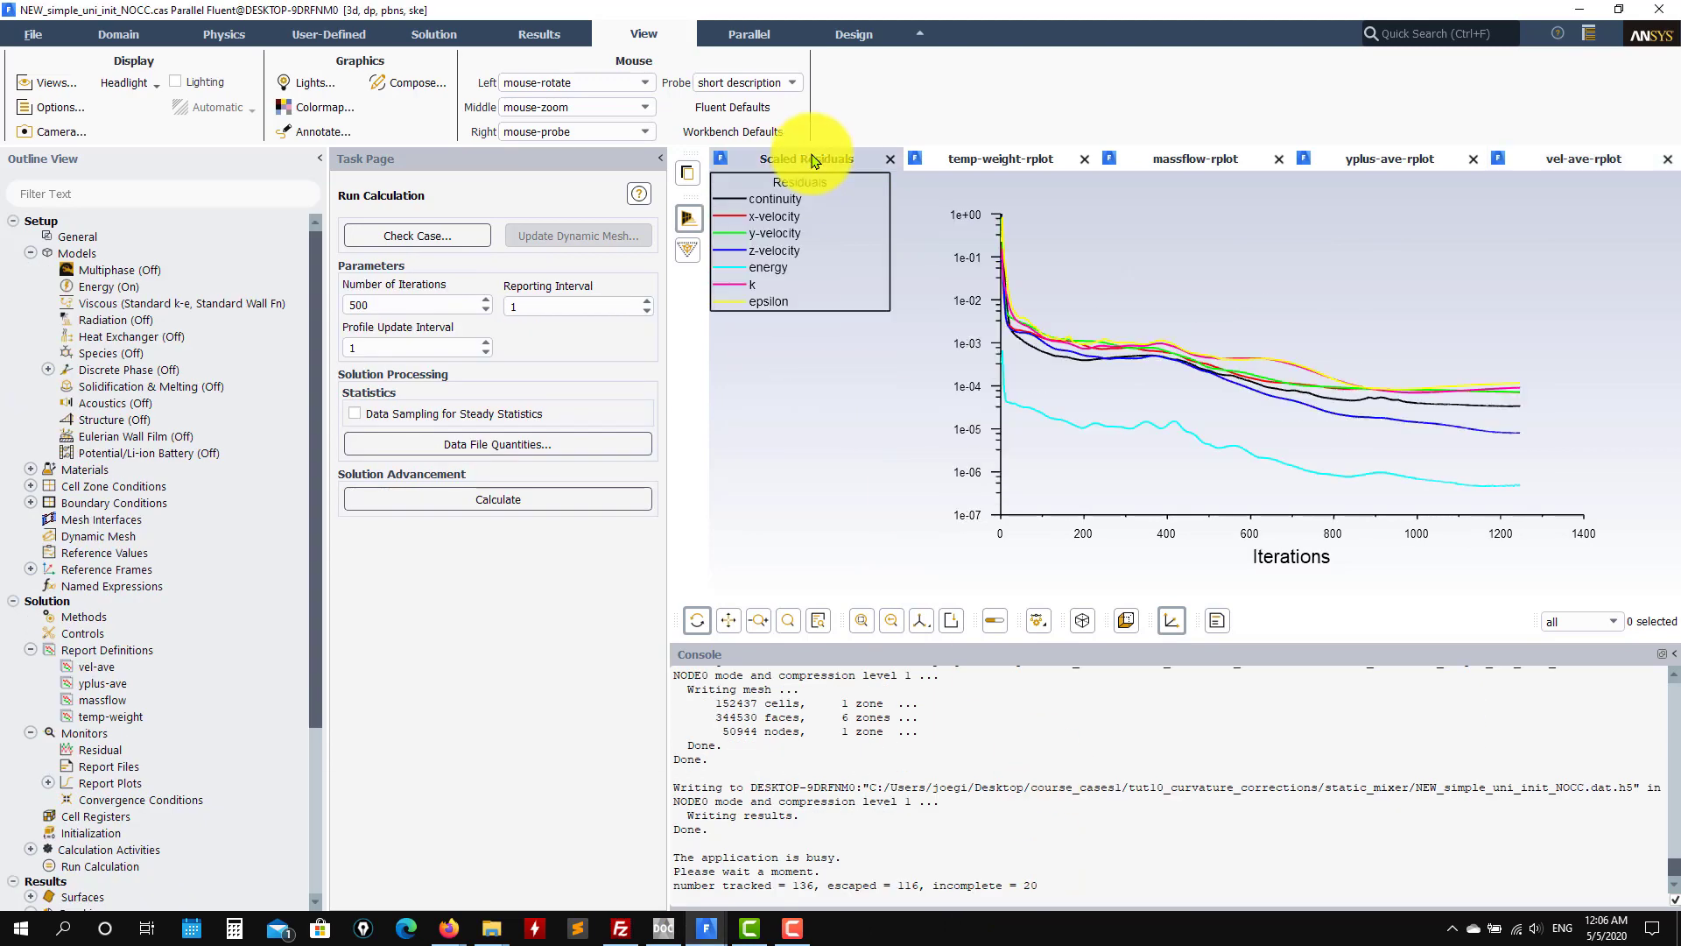
mouse_move(708, 927)
click(1219, 815)
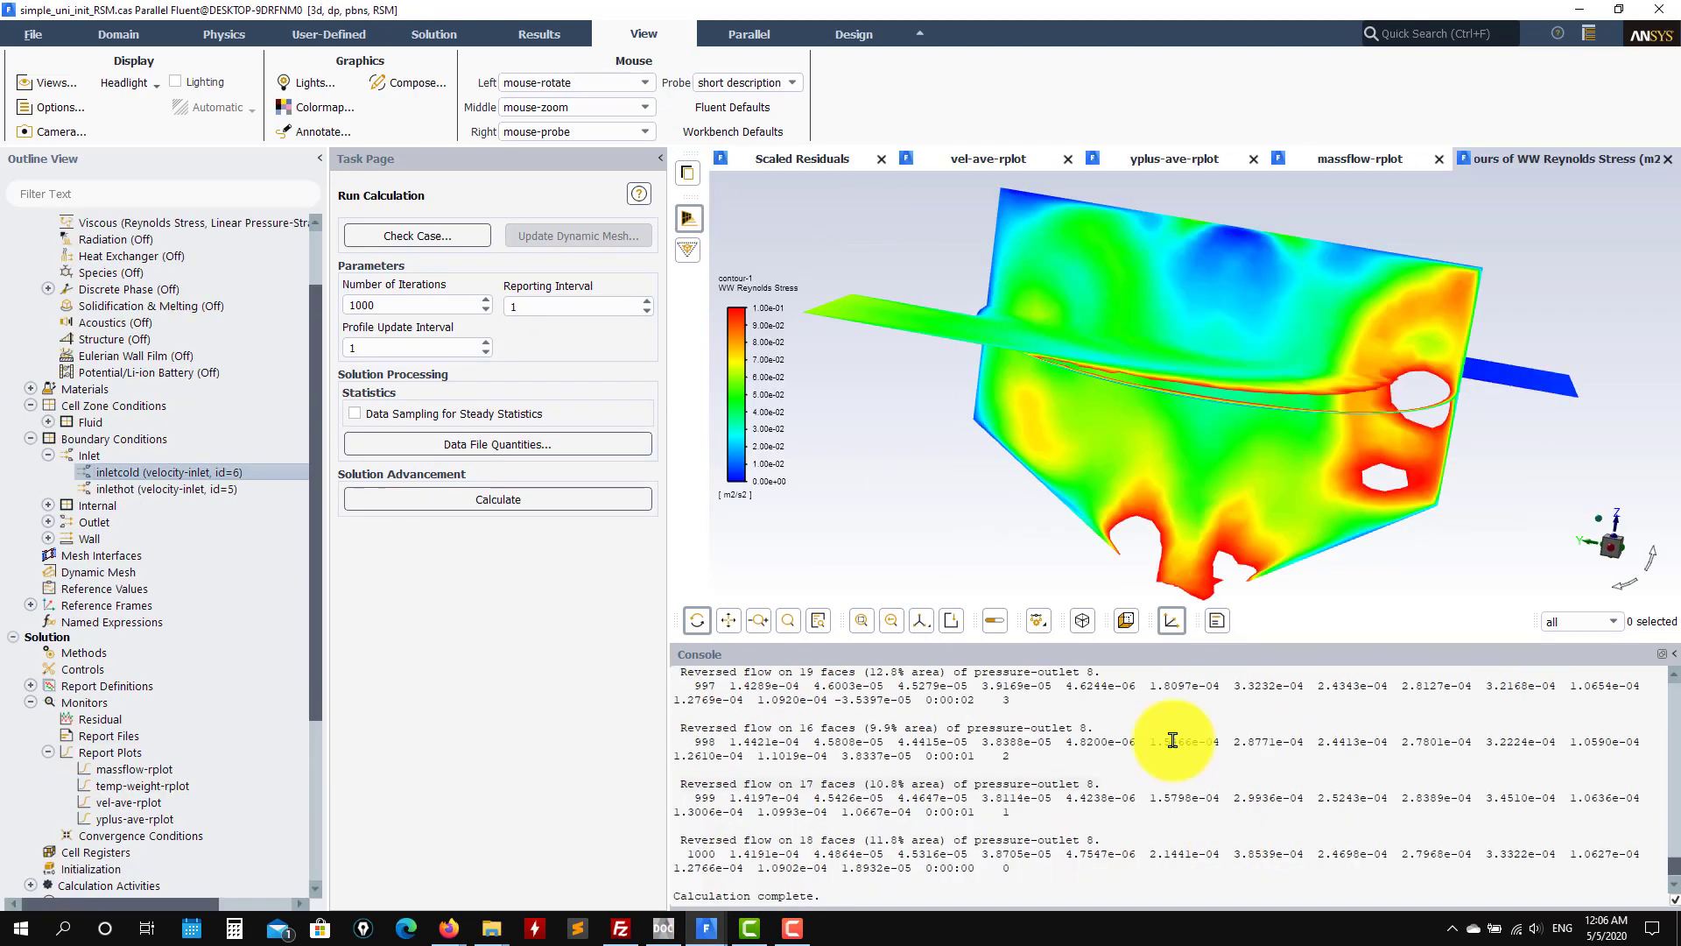
Step: Show RSM's scaled residuals, then simple_uni_init_CC's velocity-magnitude and temperature report plots
click(804, 158)
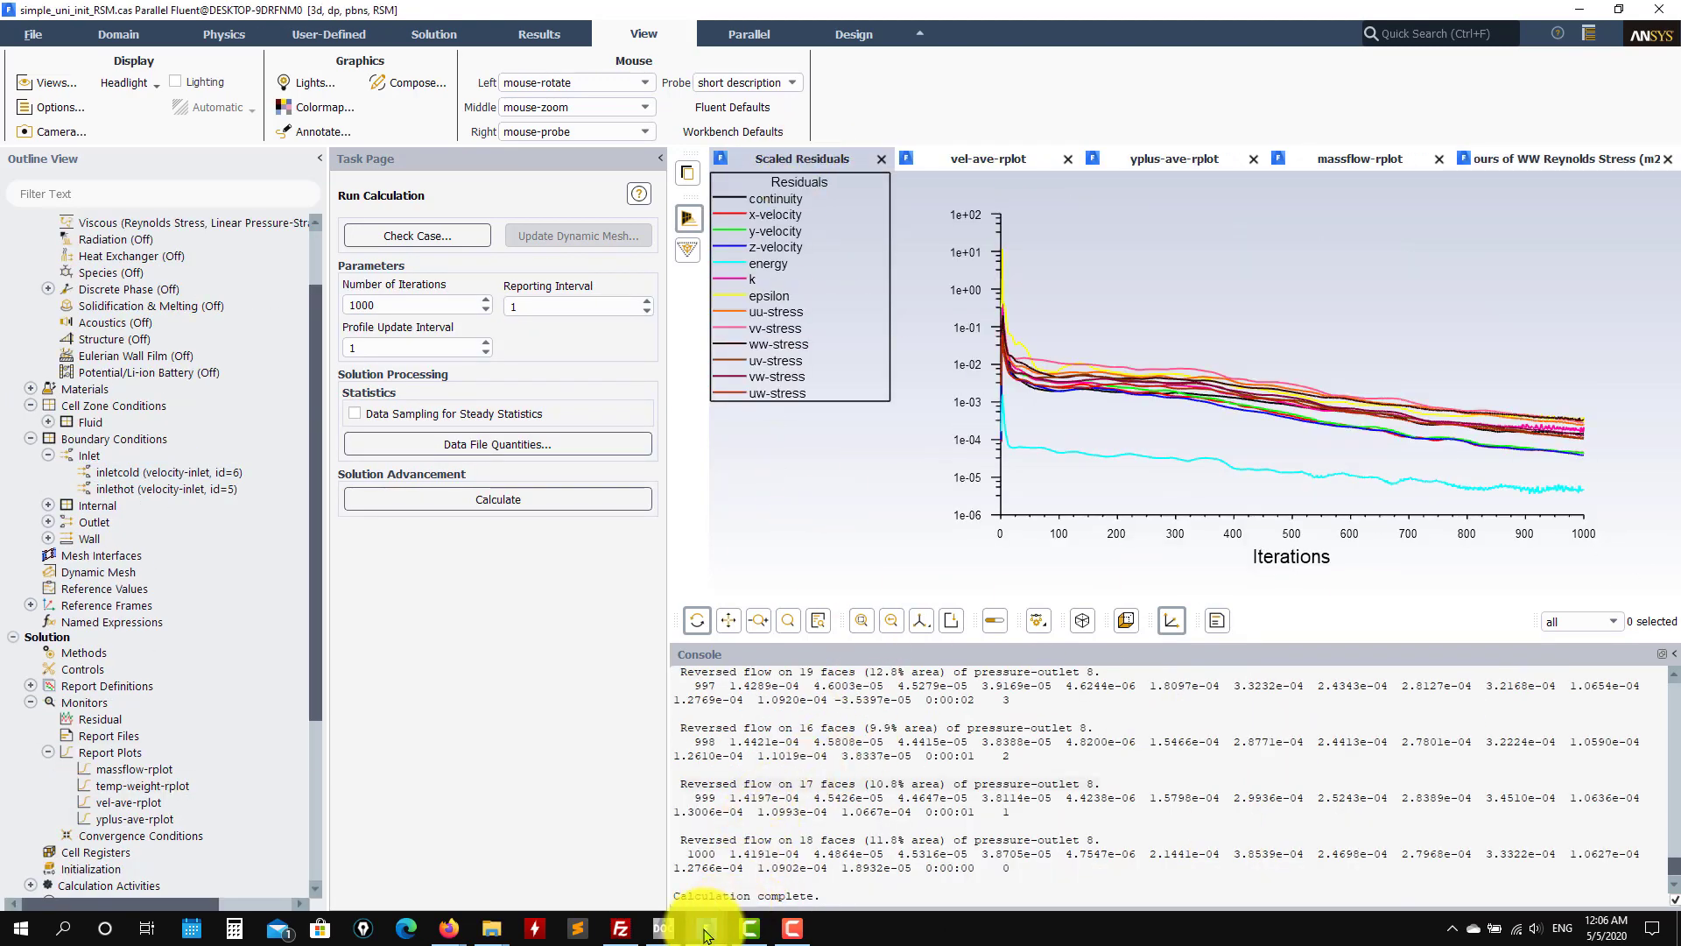
mouse_move(708, 933)
mouse_move(151, 862)
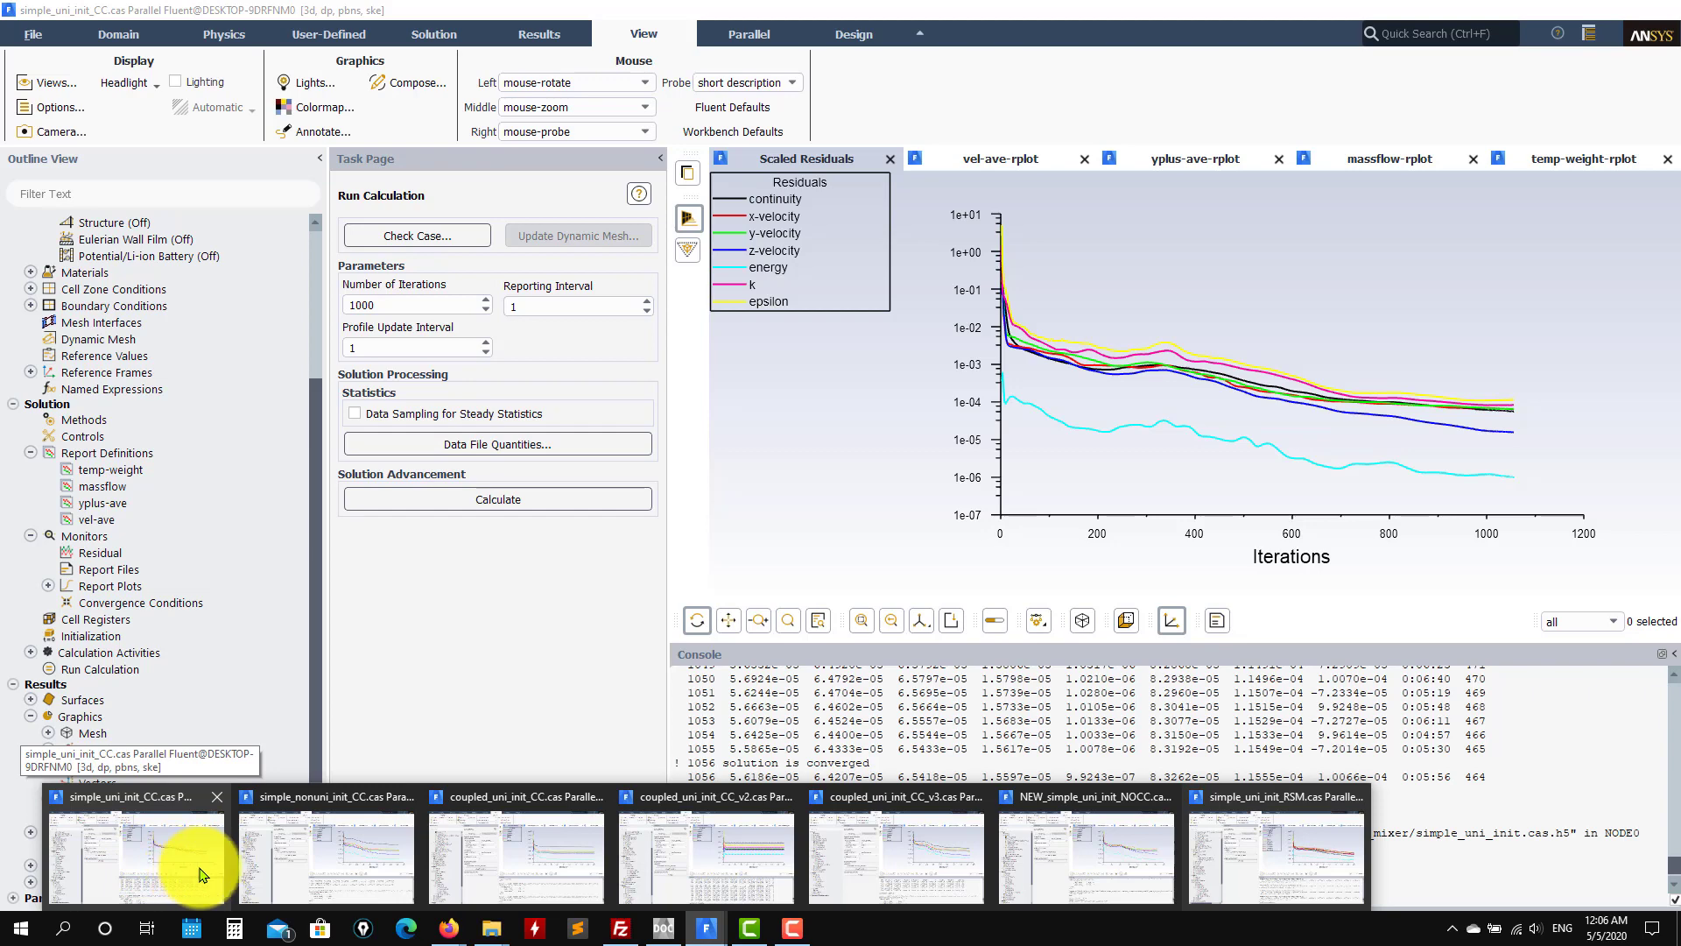
mouse_move(513, 869)
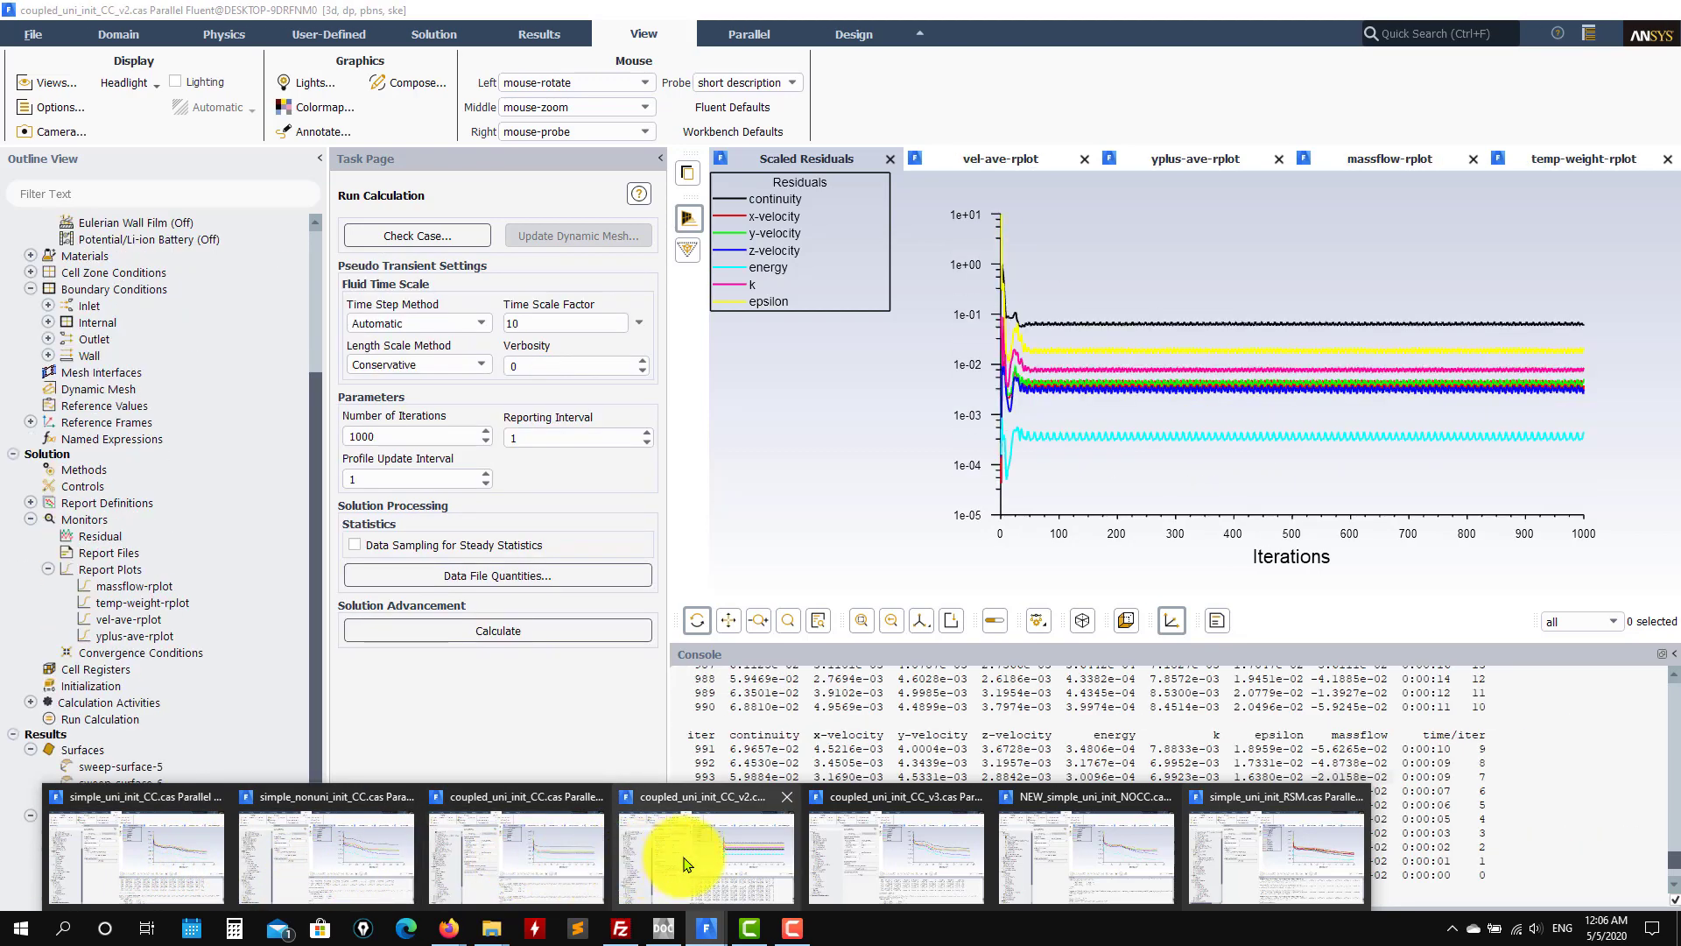
mouse_move(856, 852)
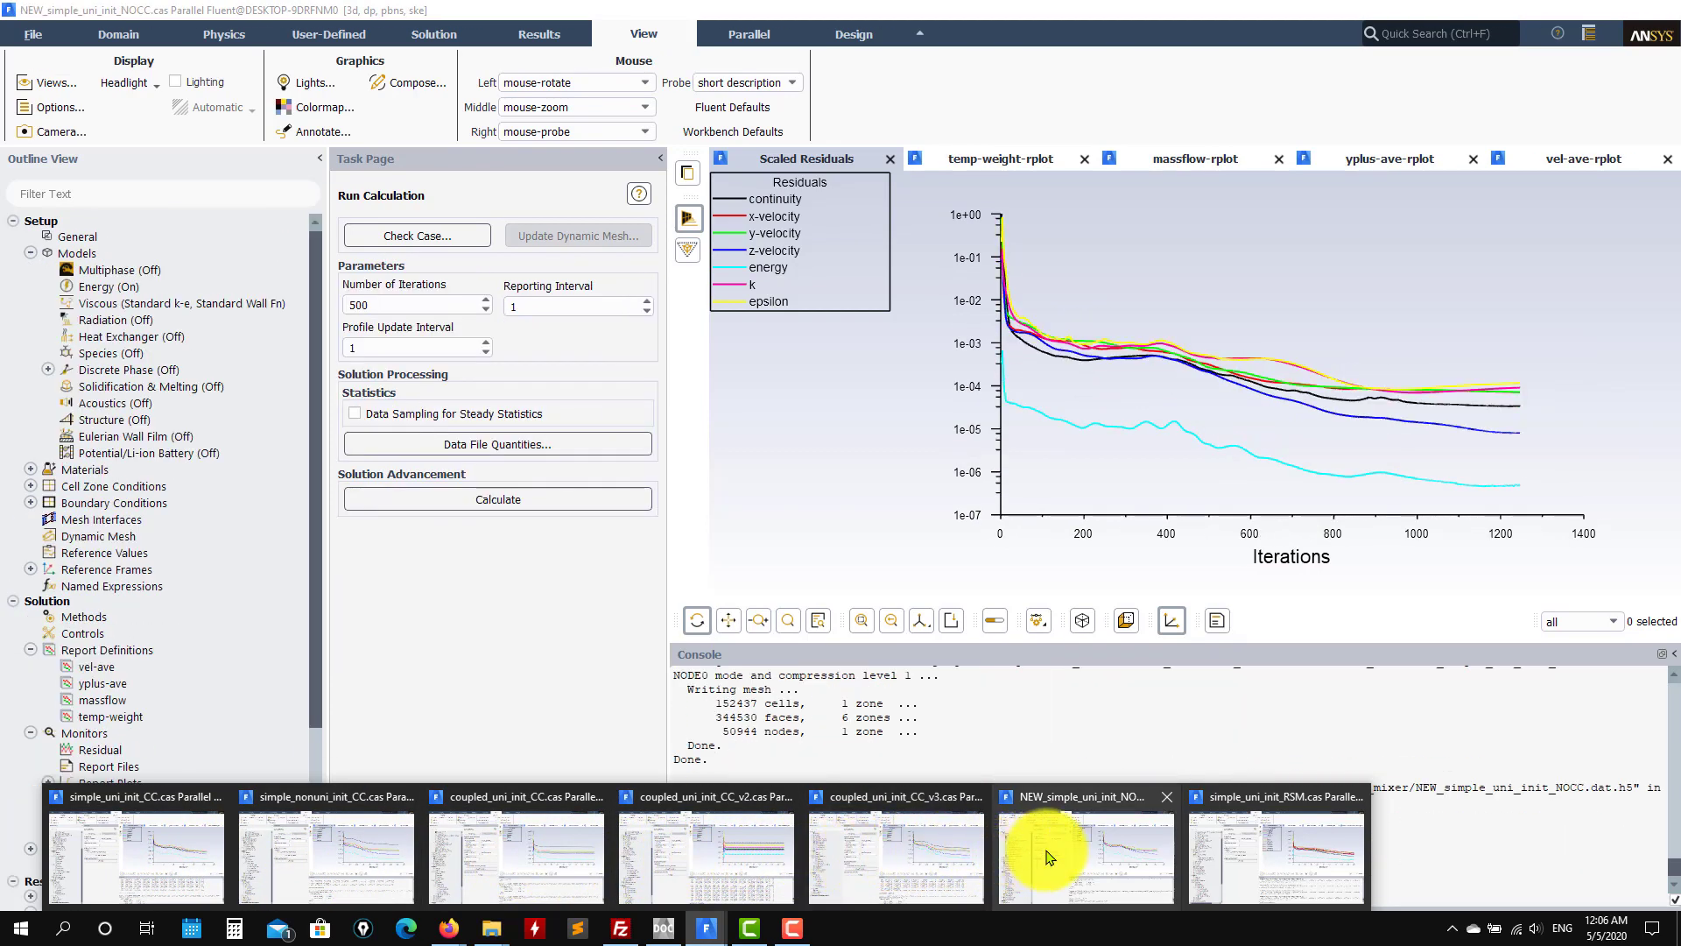
mouse_move(729, 858)
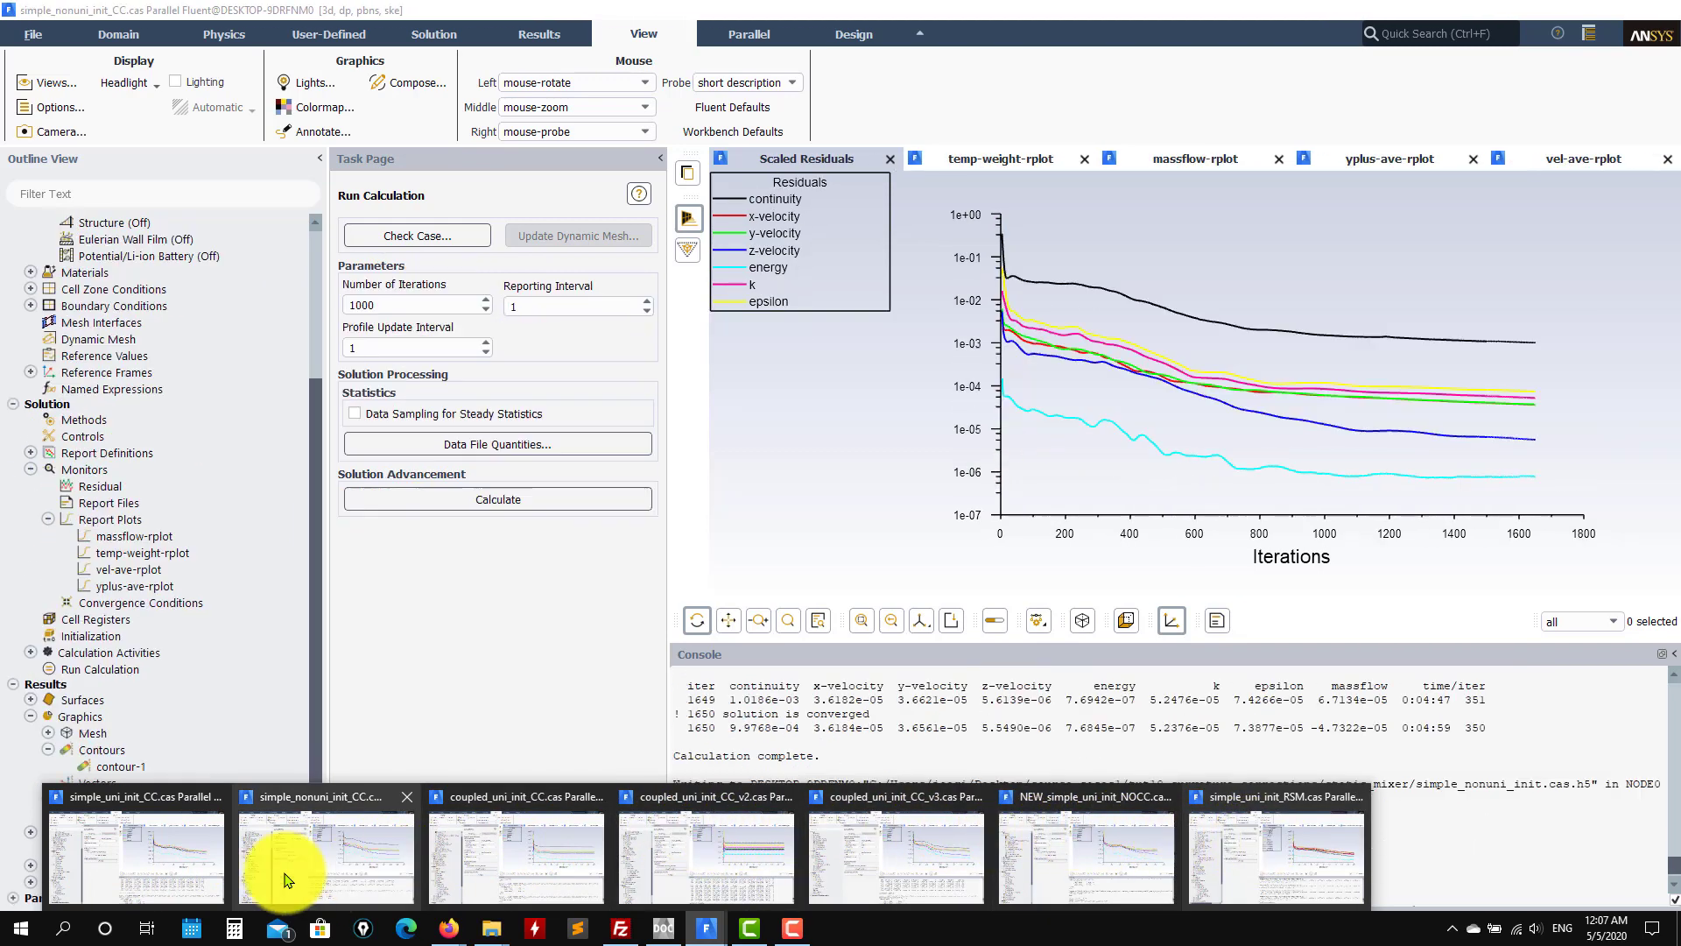
click(150, 869)
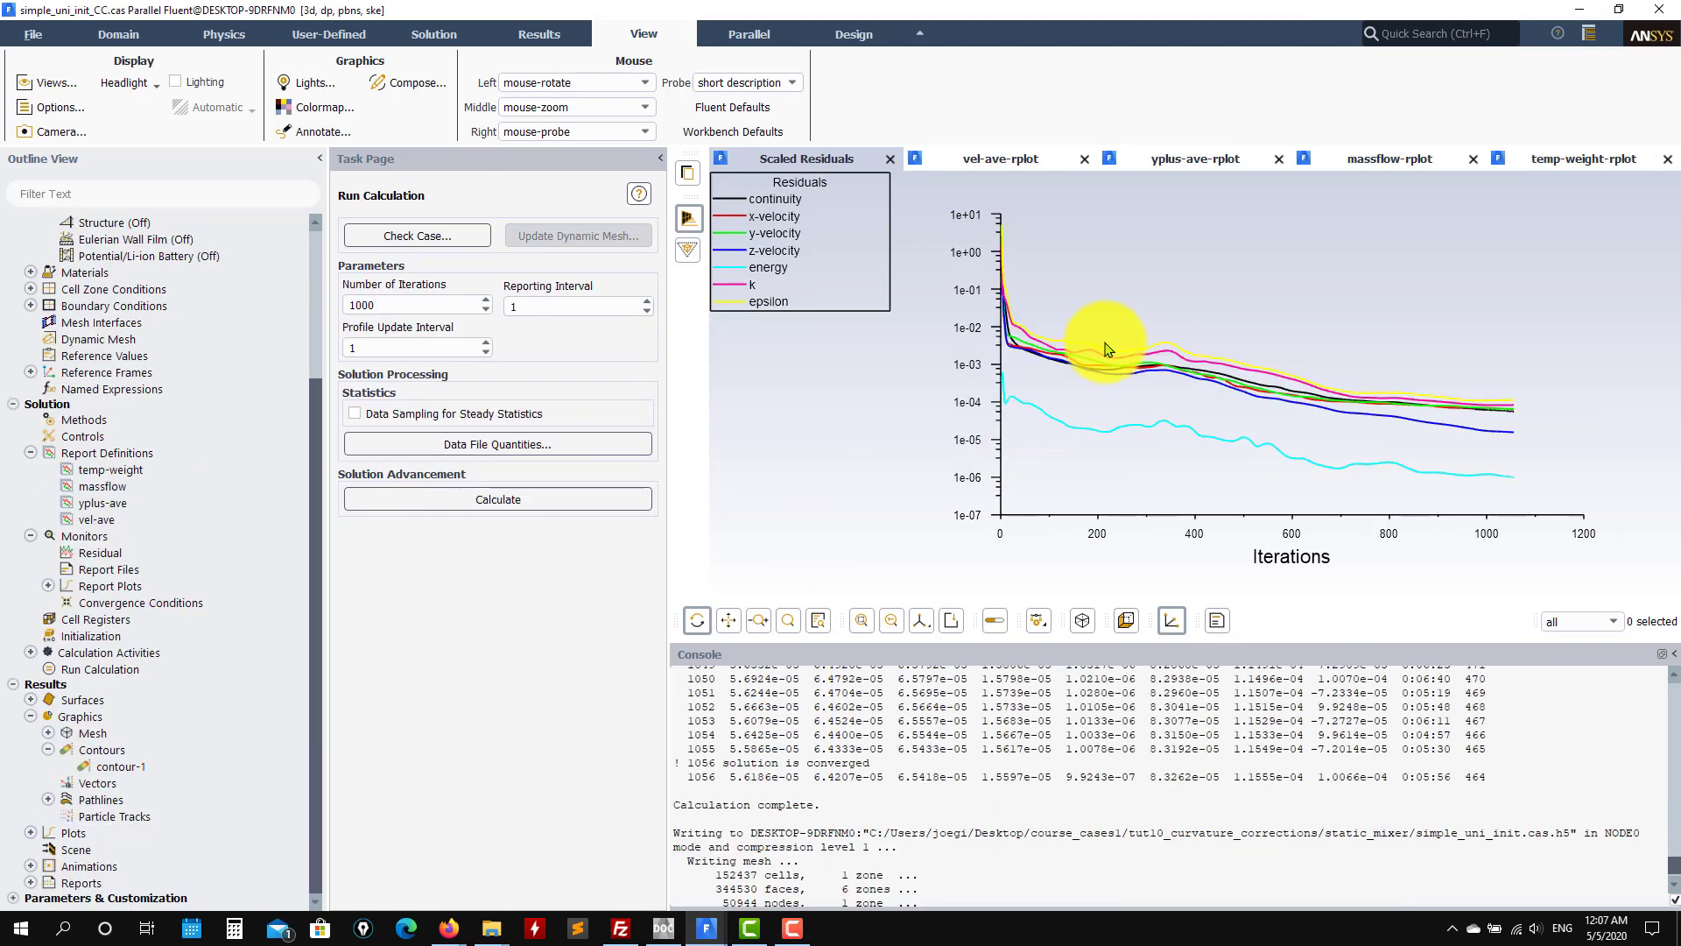
click(1007, 162)
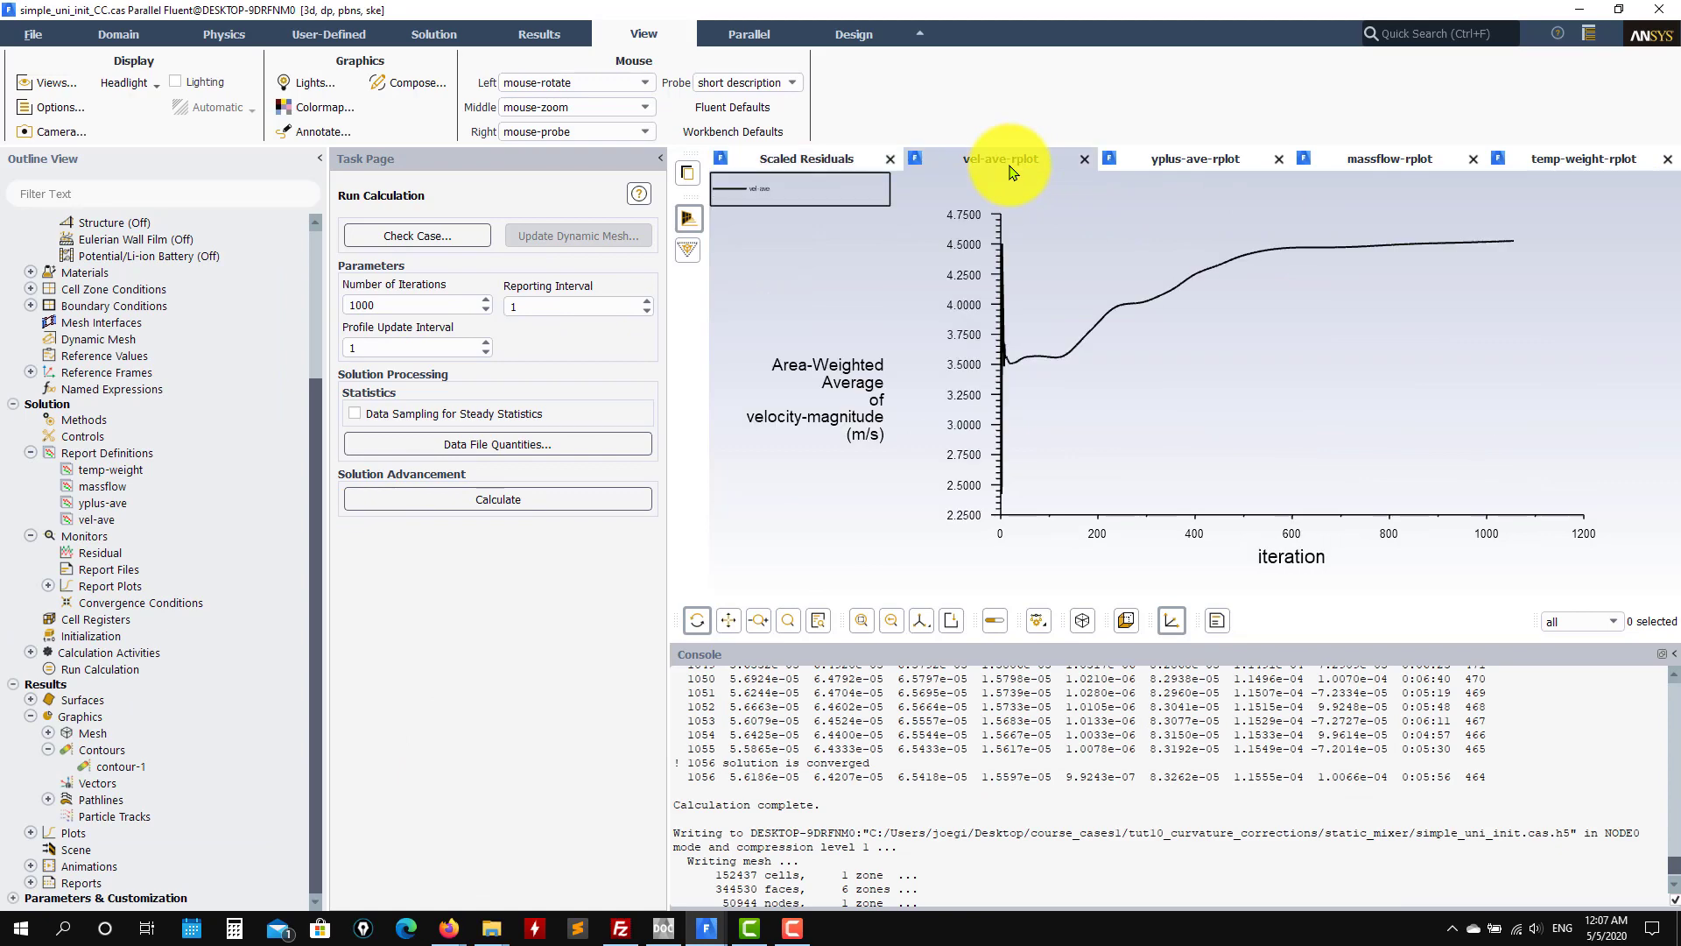
click(1565, 161)
click(1022, 161)
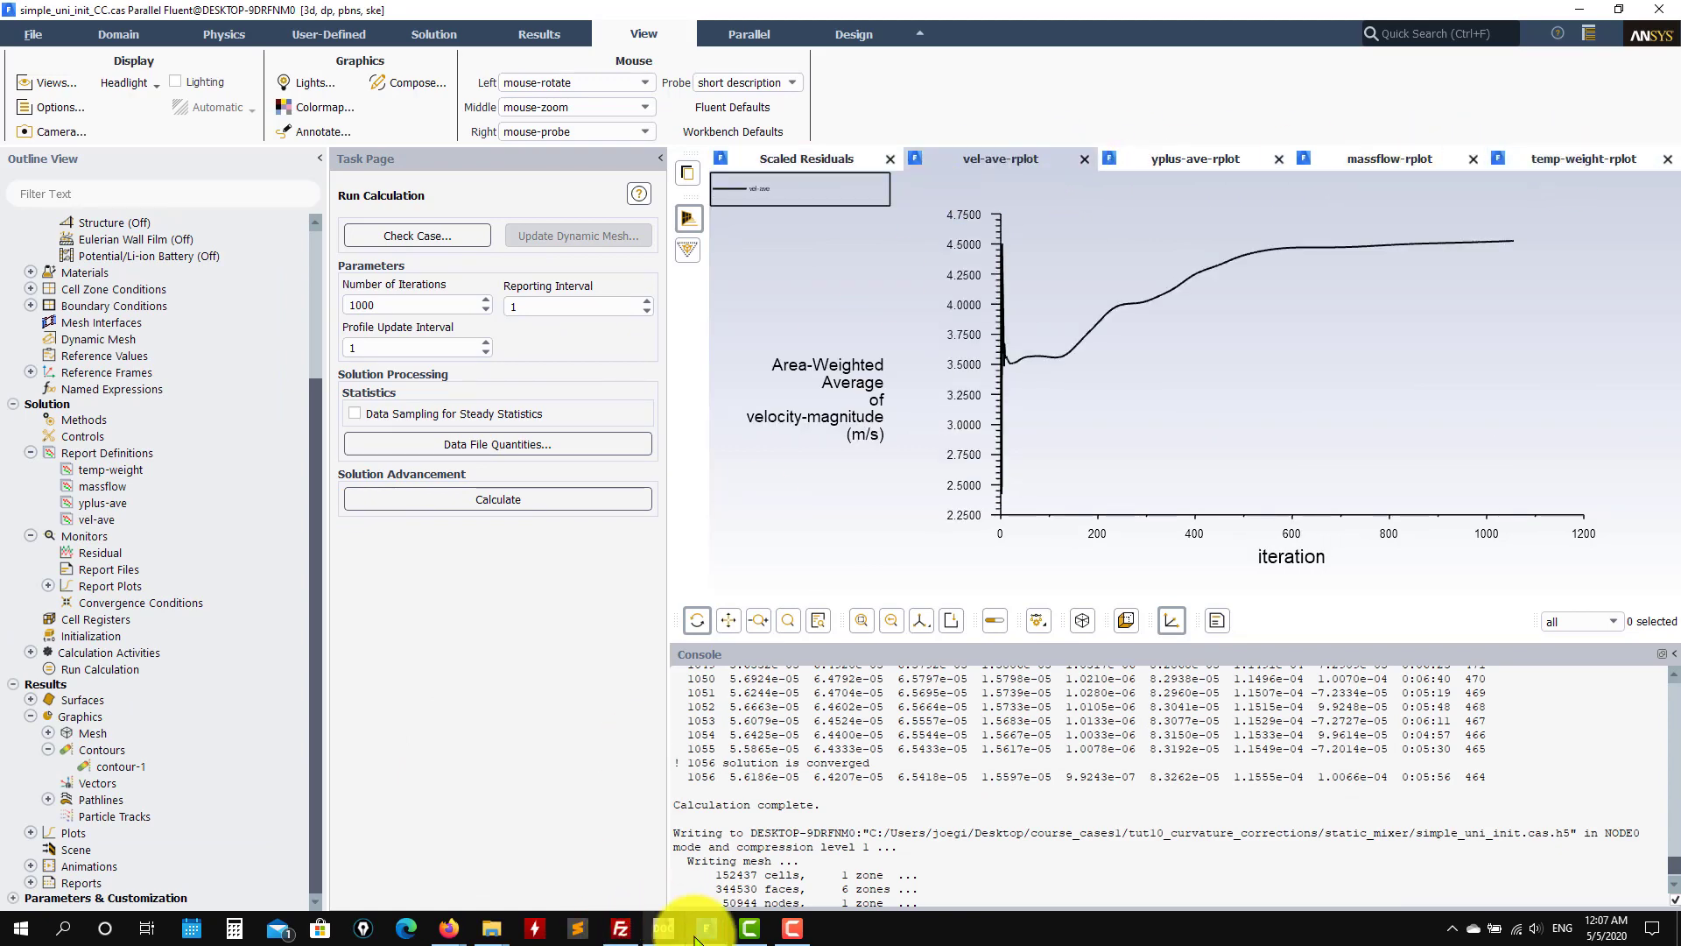
Step: Show the velocity-magnitude plots of simple_nonuni_init_CC and coupled_uni_init_CC
mouse_move(692, 920)
click(330, 859)
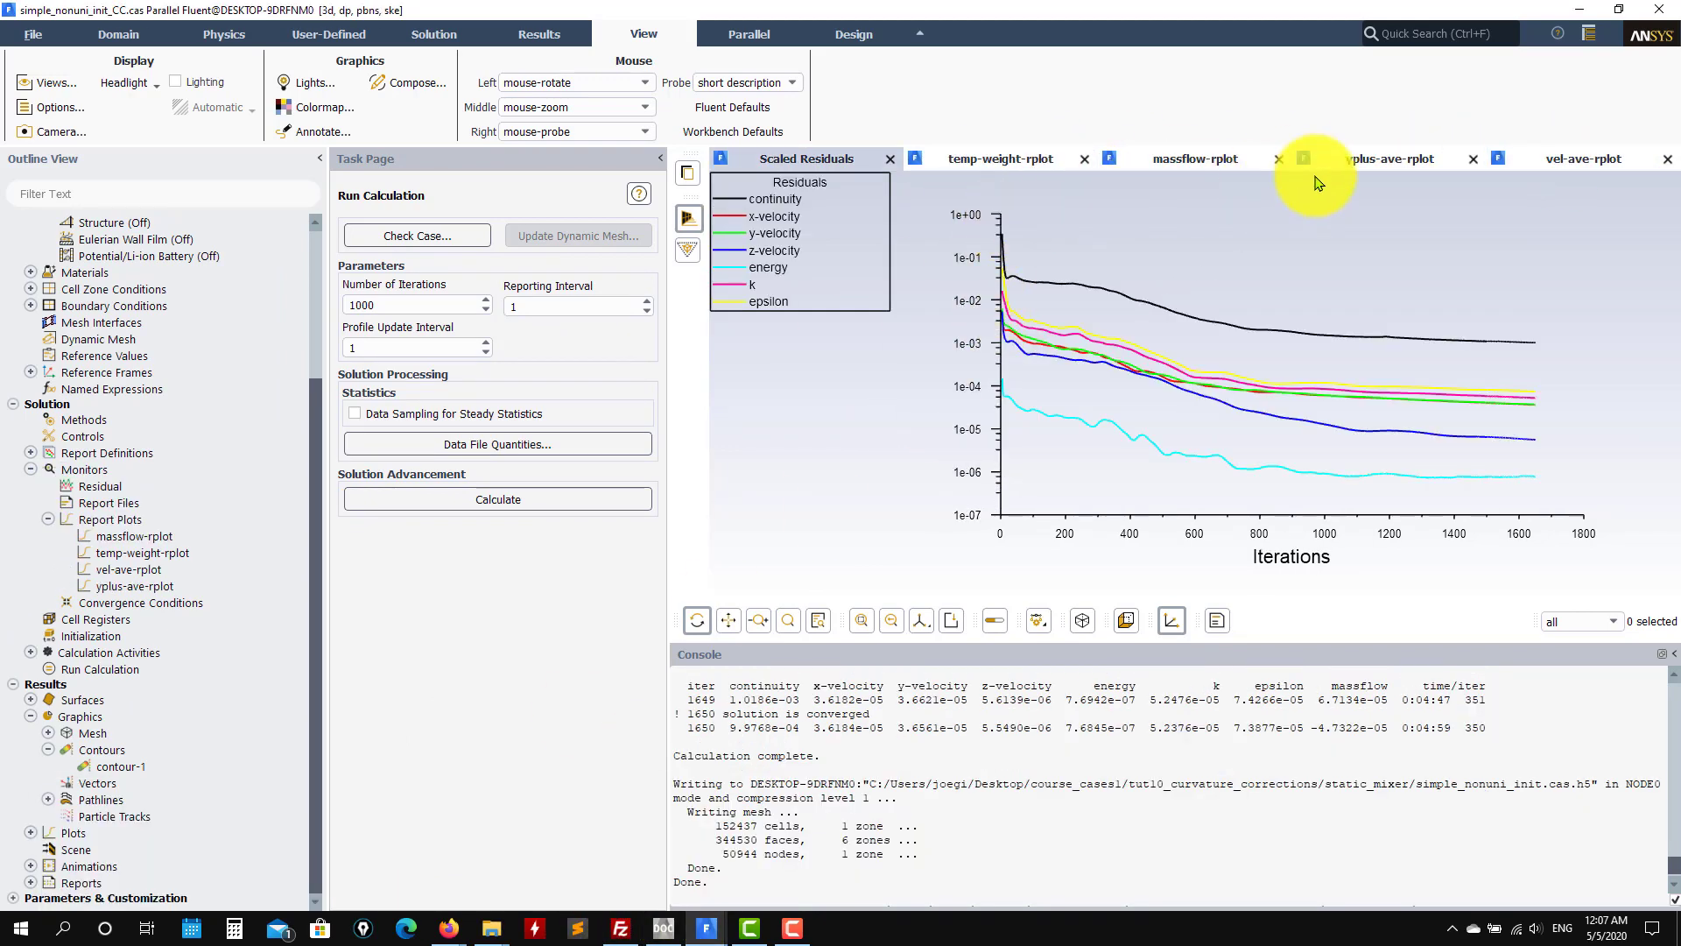
click(1565, 161)
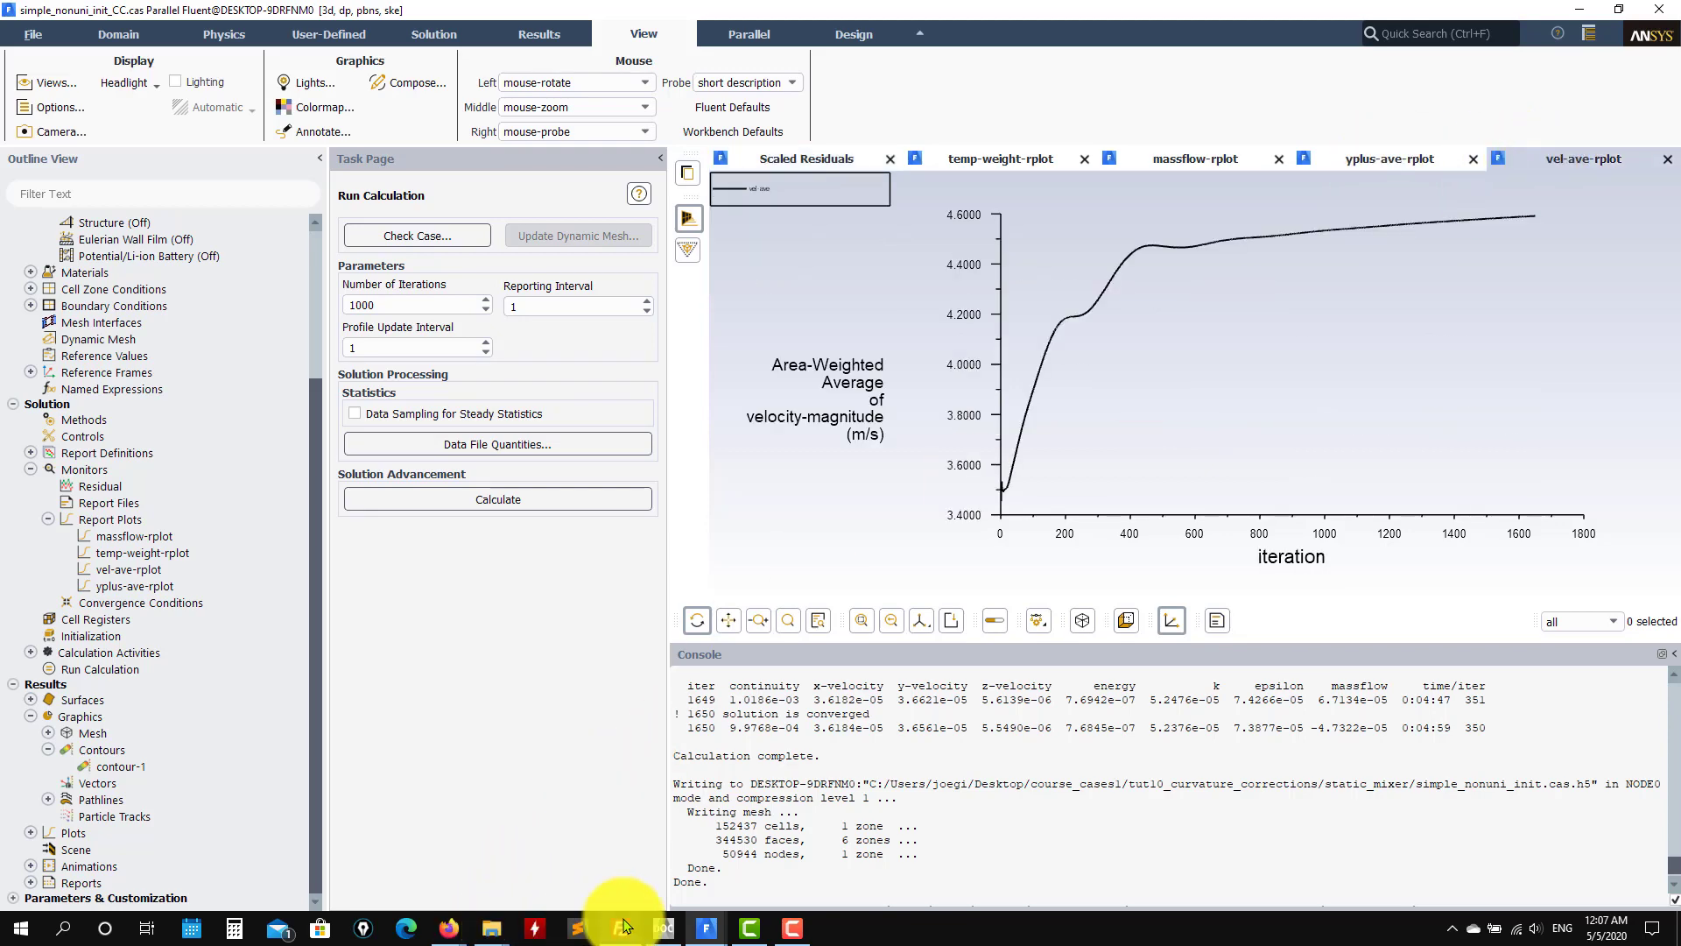
mouse_move(701, 923)
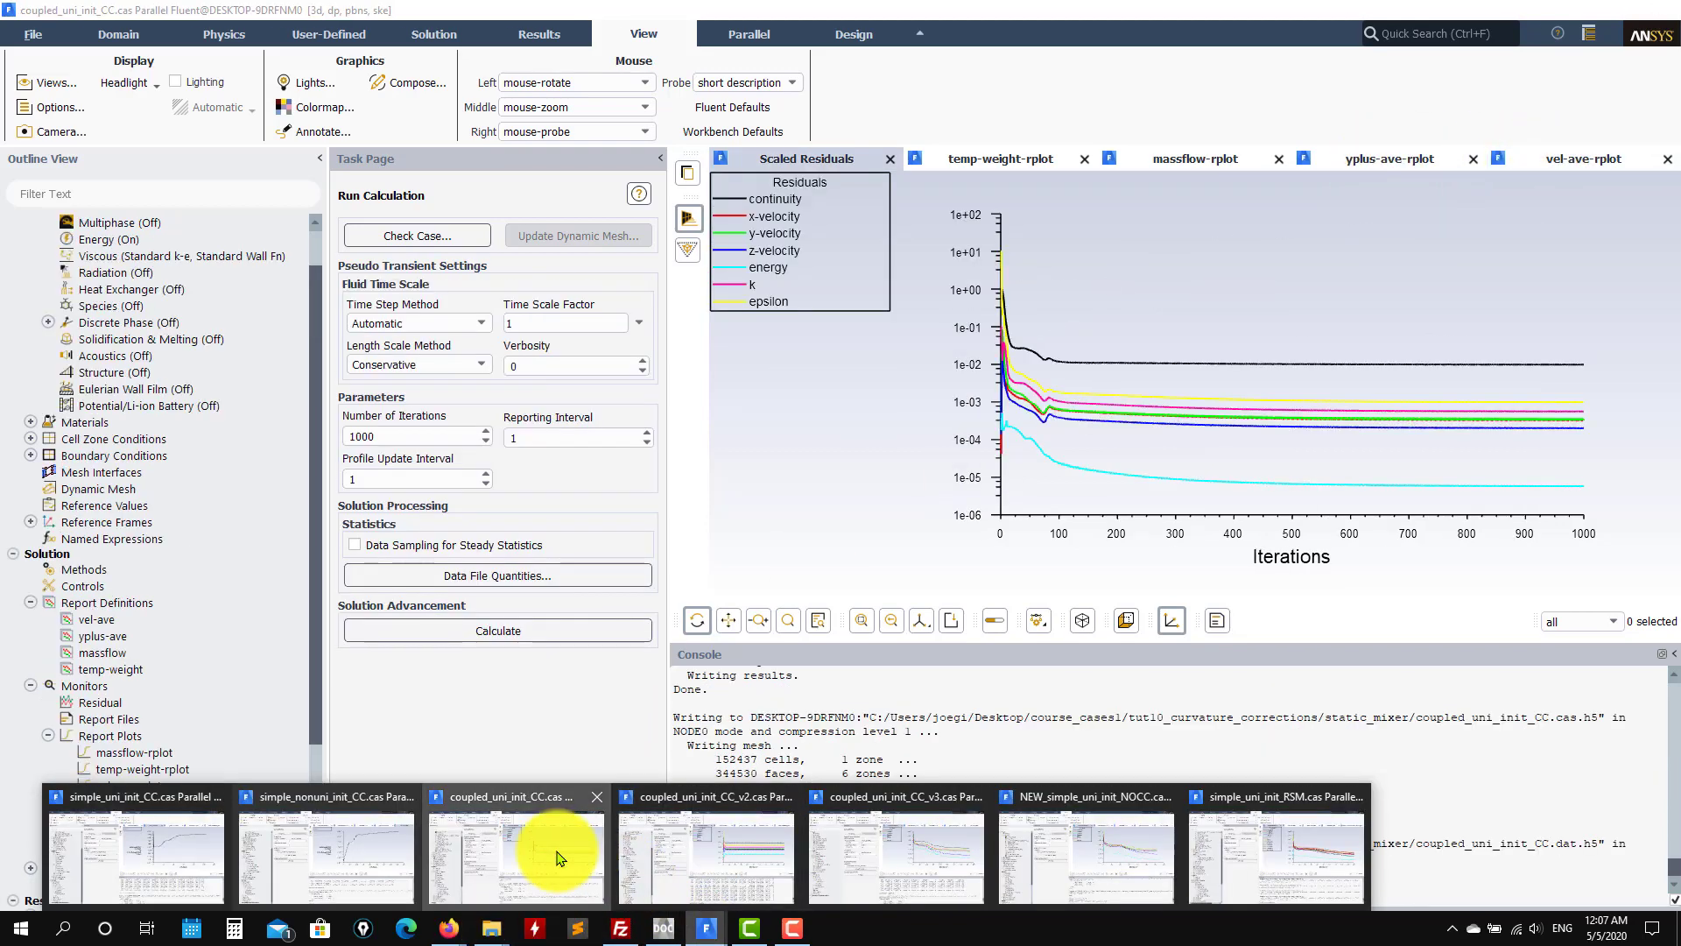
click(557, 858)
click(1510, 165)
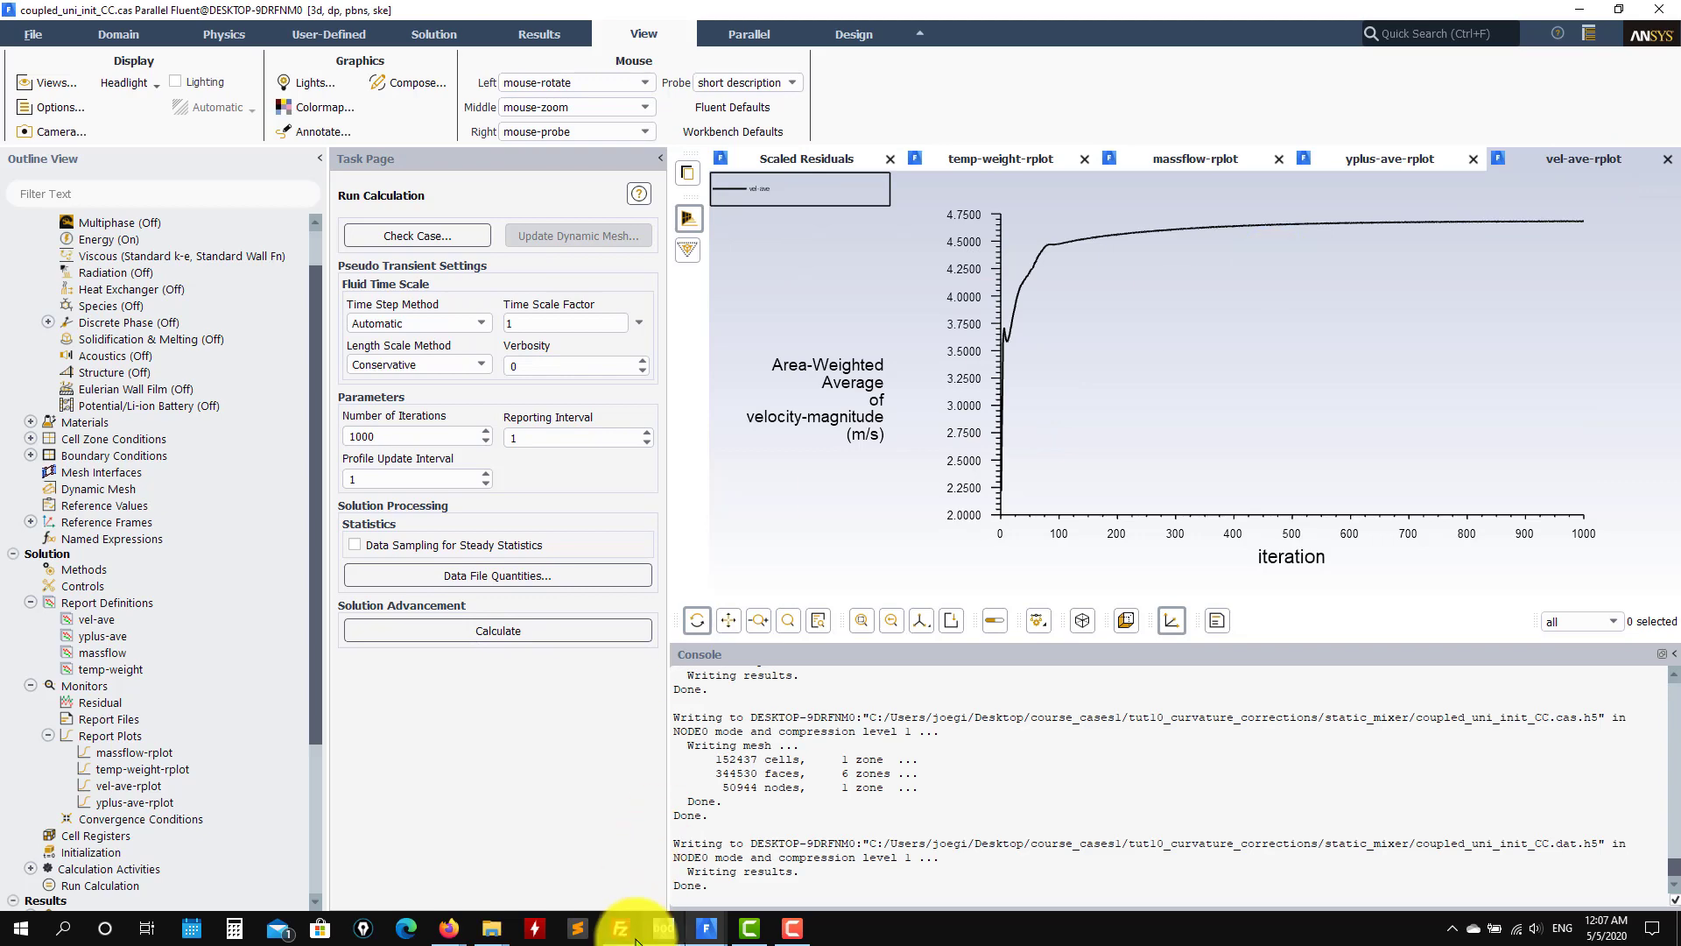
Step: Show the velocity-magnitude plots of coupled_uni_init_CC_v2 and coupled_uni_init_CC_v3
mouse_move(489, 926)
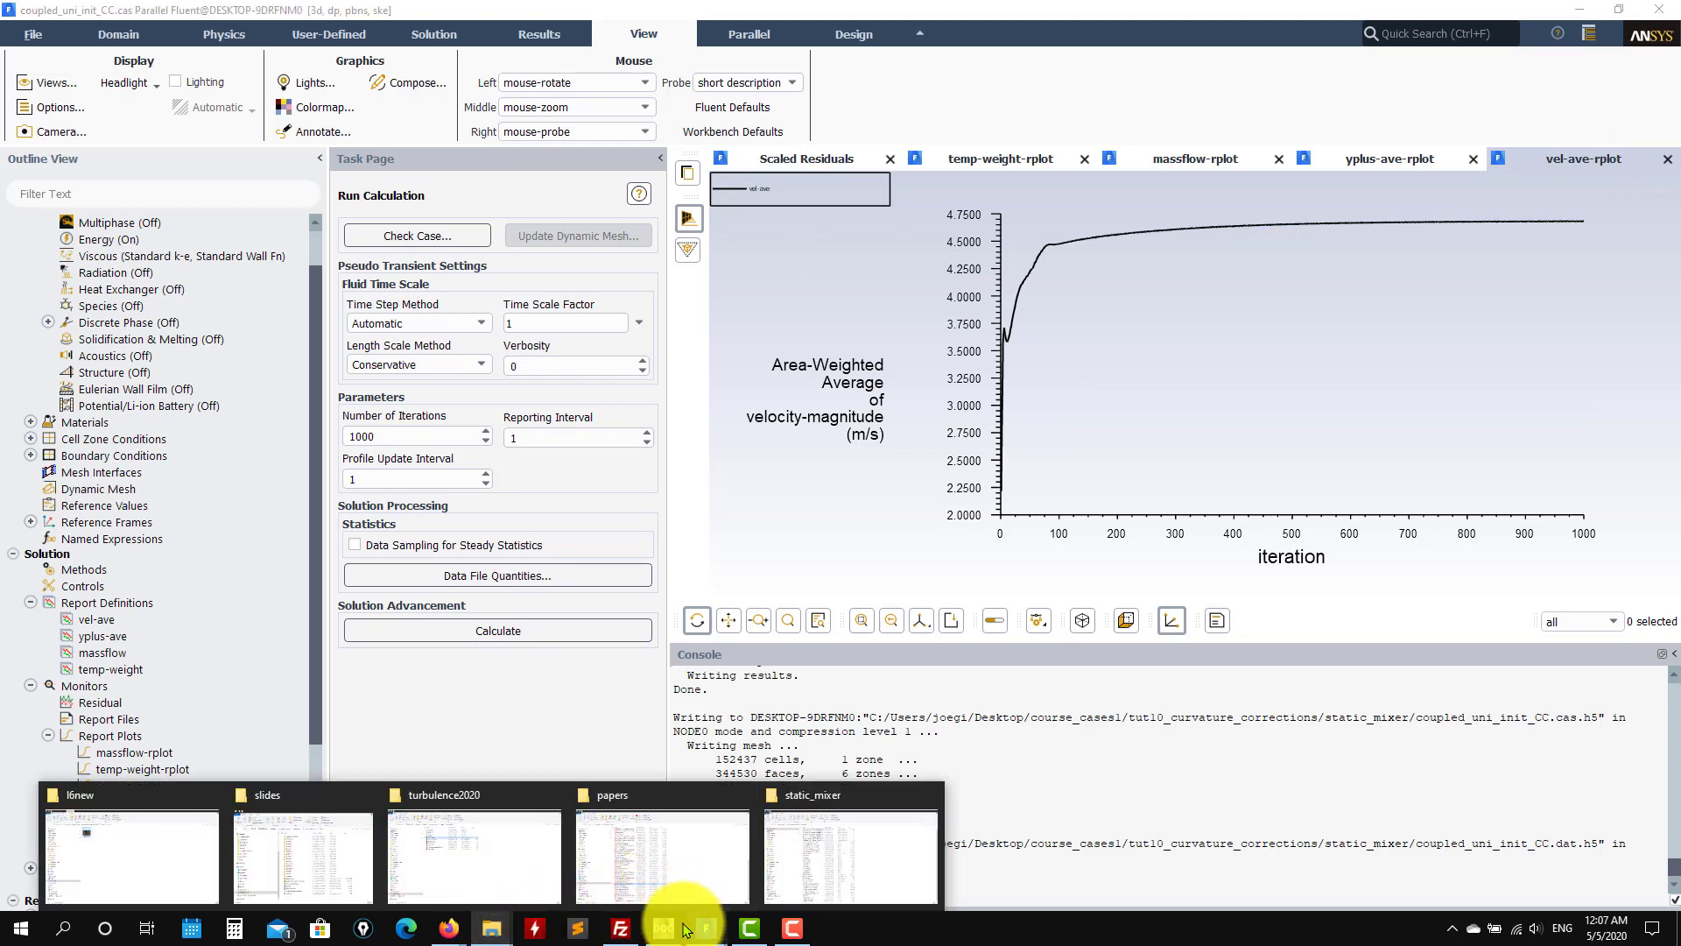
mouse_move(704, 925)
click(711, 884)
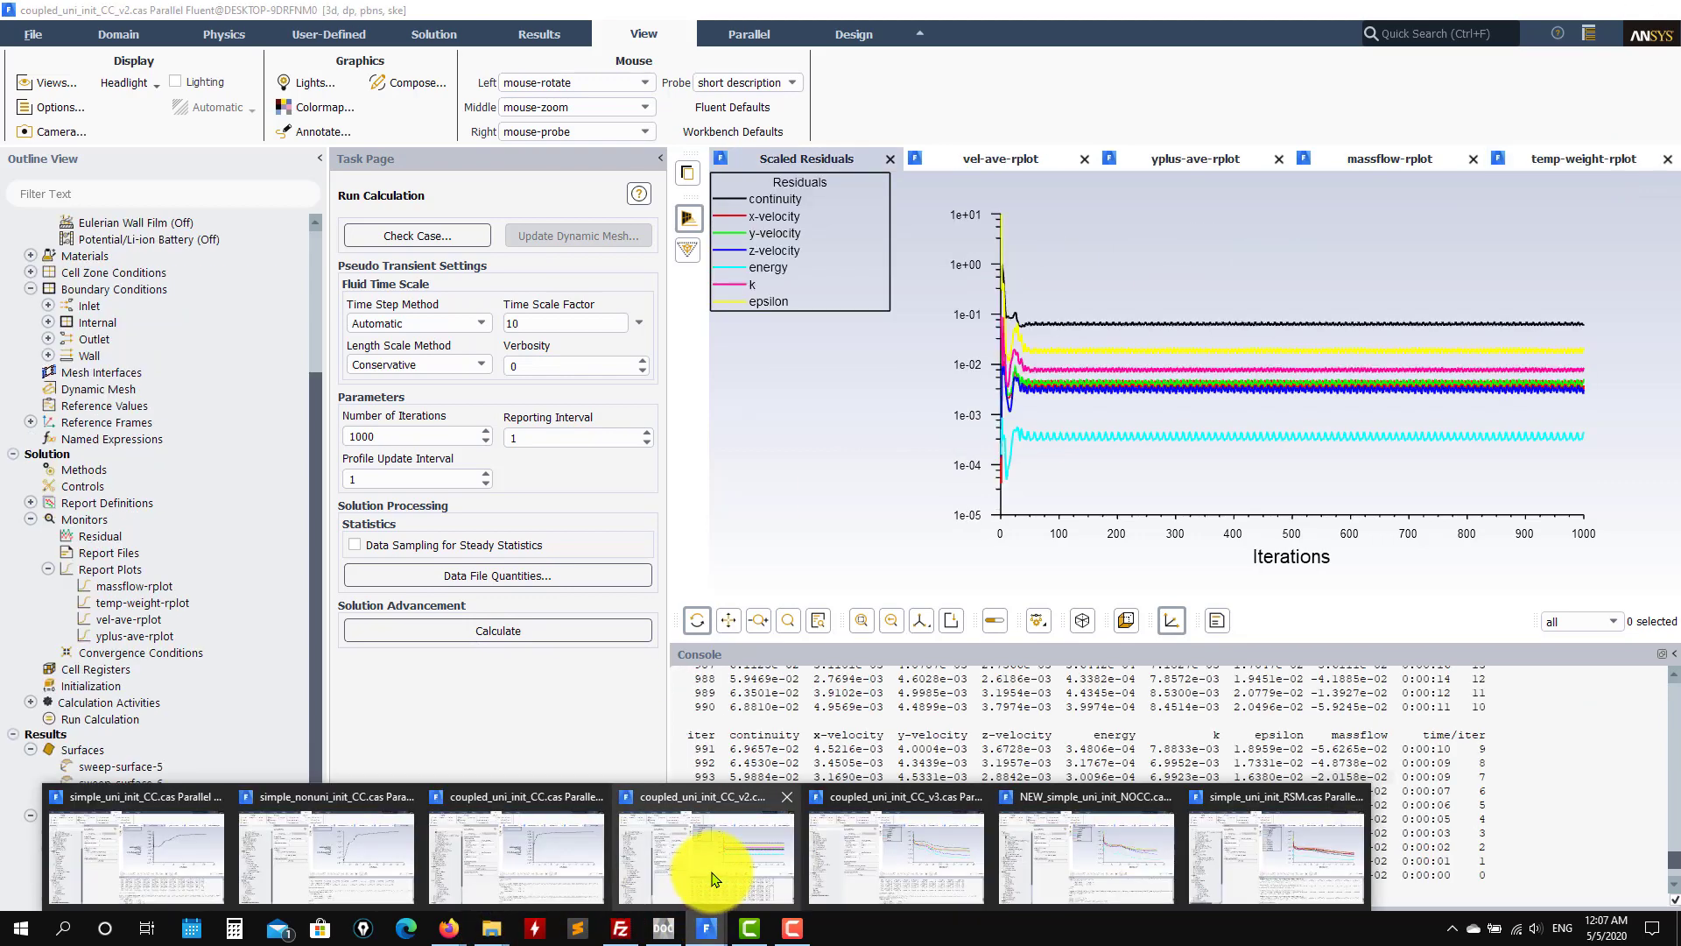
click(1018, 165)
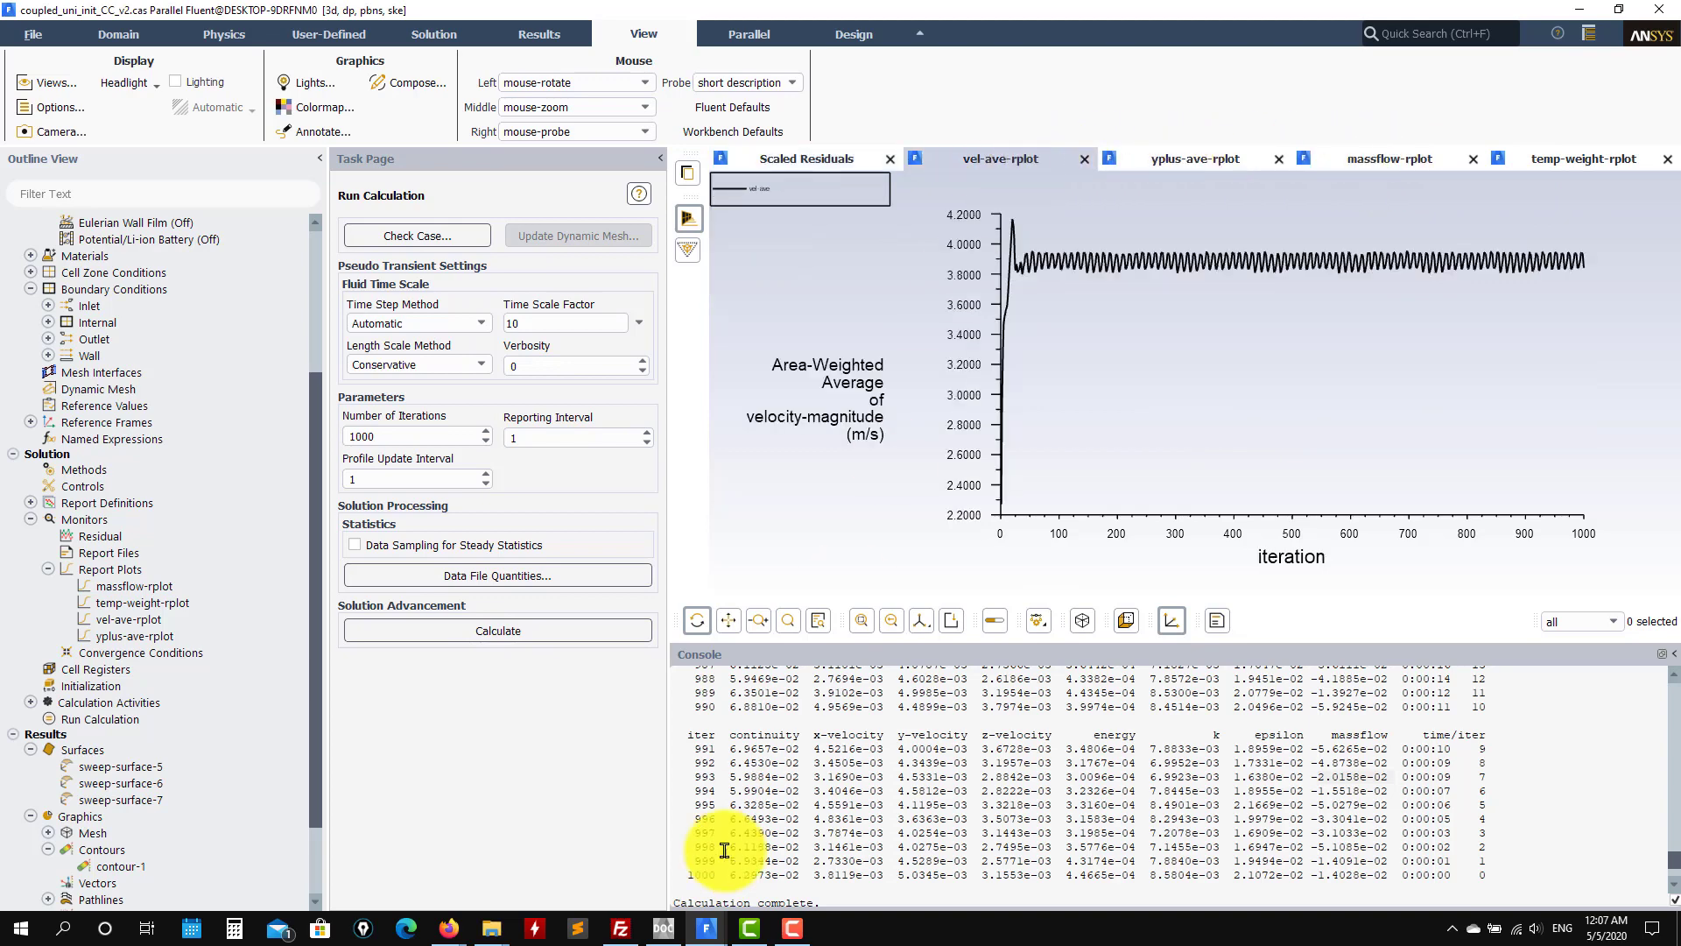
mouse_move(706, 926)
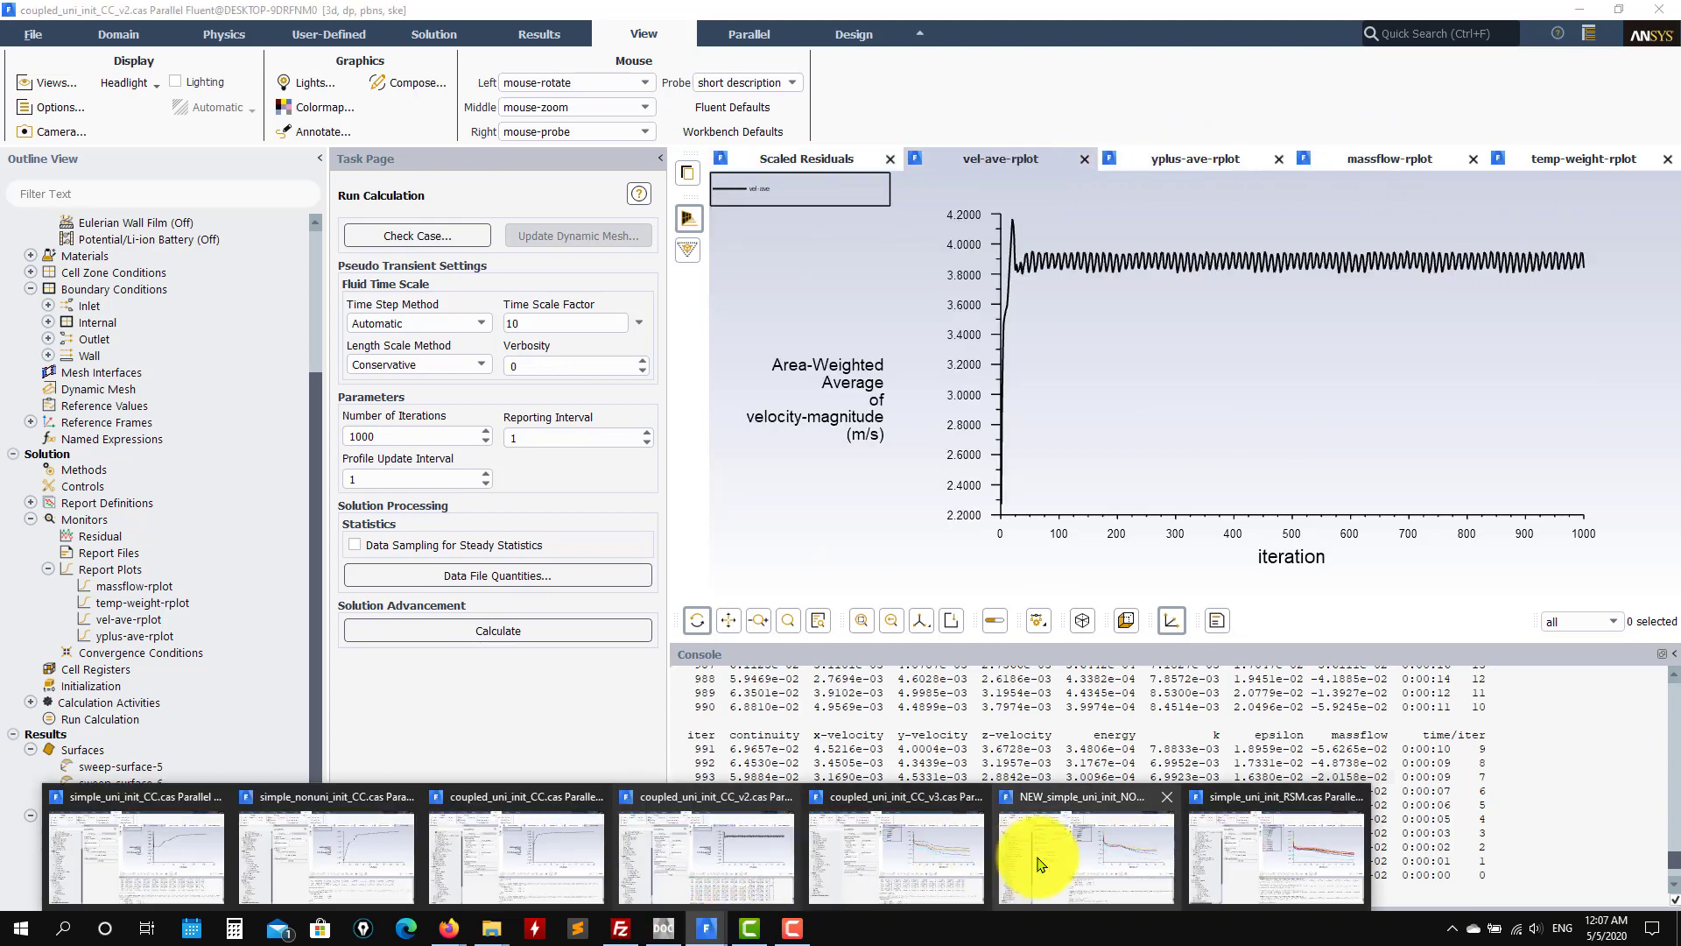
click(906, 862)
click(1524, 158)
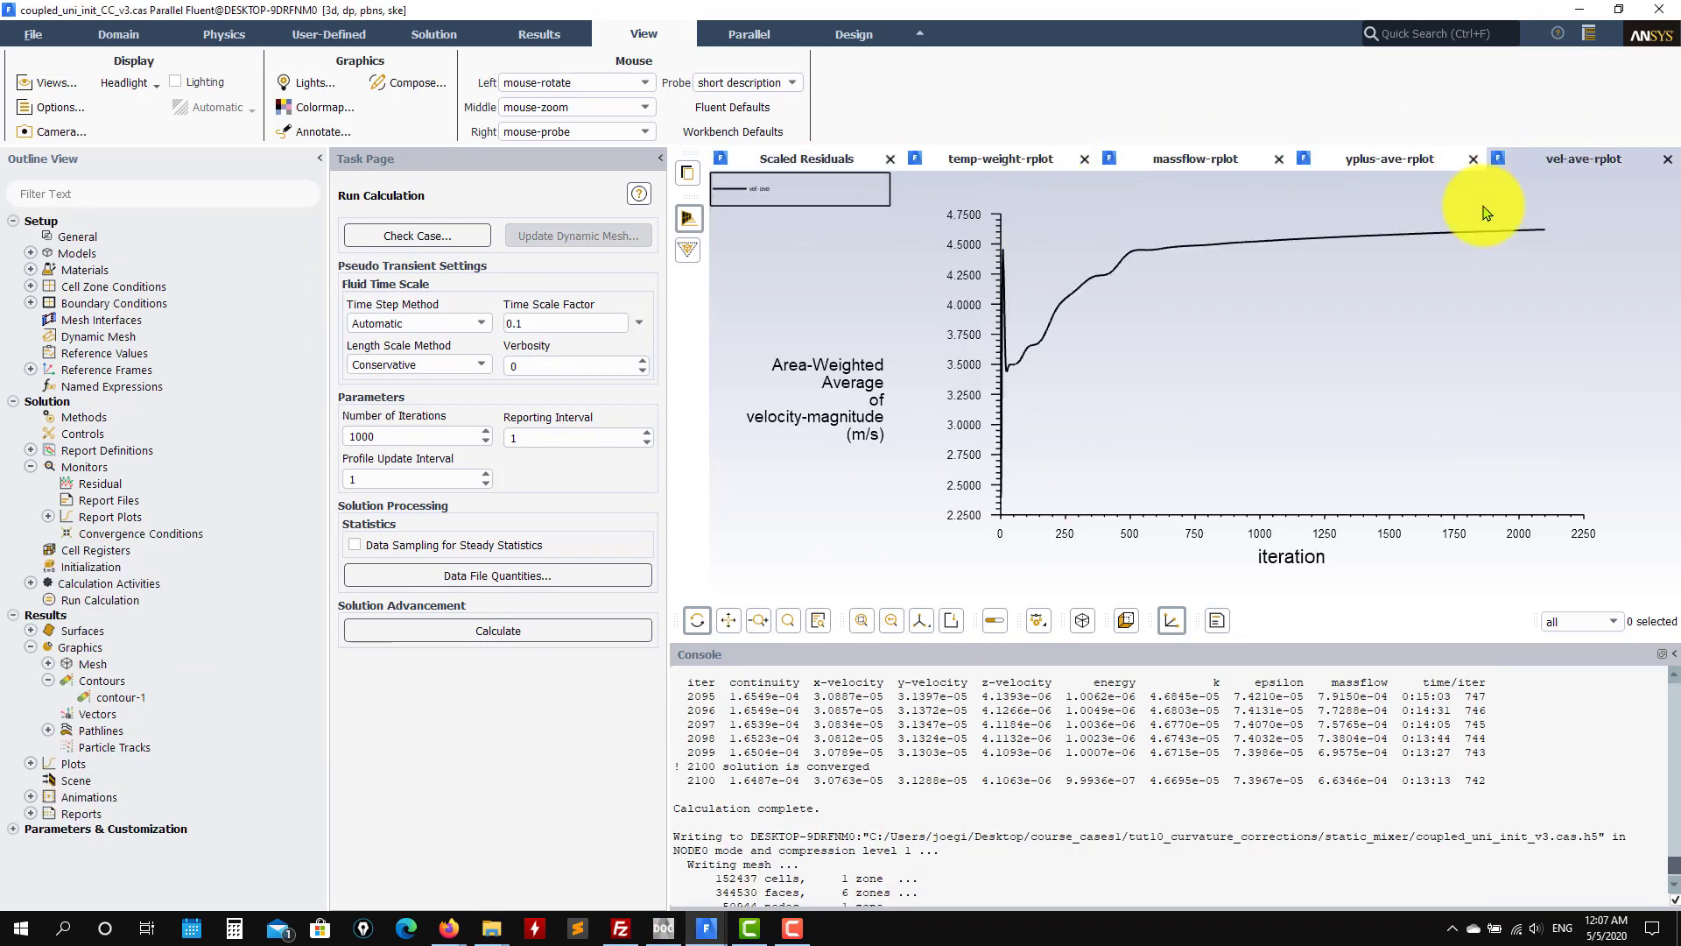
Step: Show NEW_simple_uni_init_NOCC and RSM velocity plots, then return to simple_uni_init_CC
mouse_move(706, 926)
click(1167, 847)
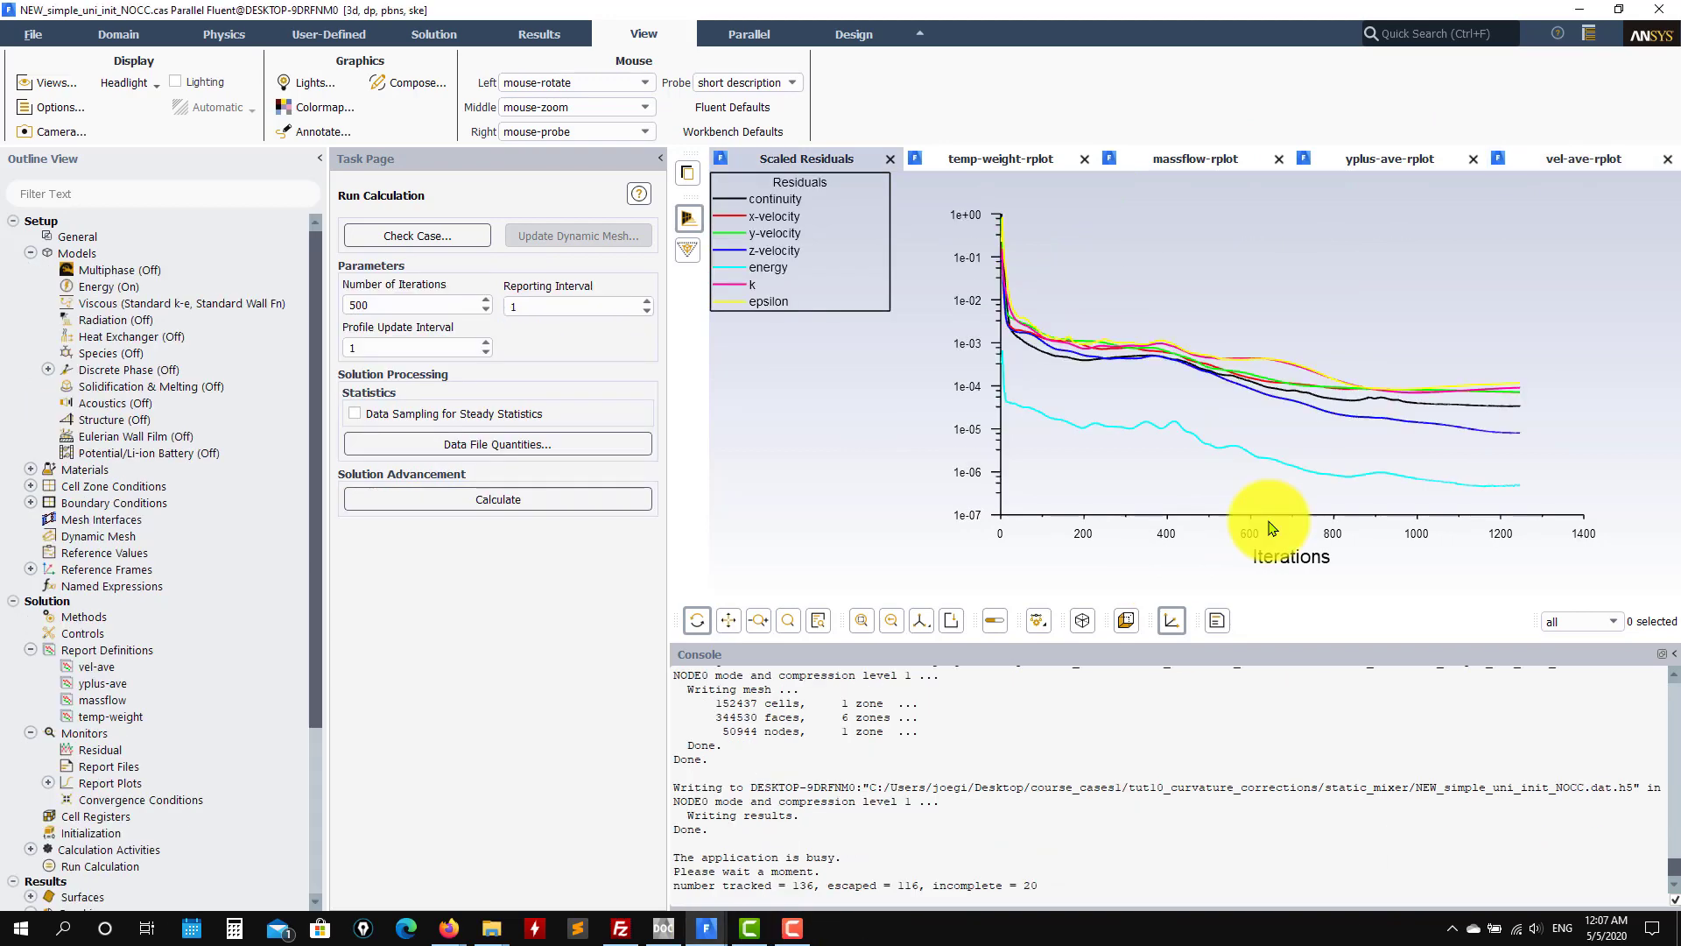
click(1559, 158)
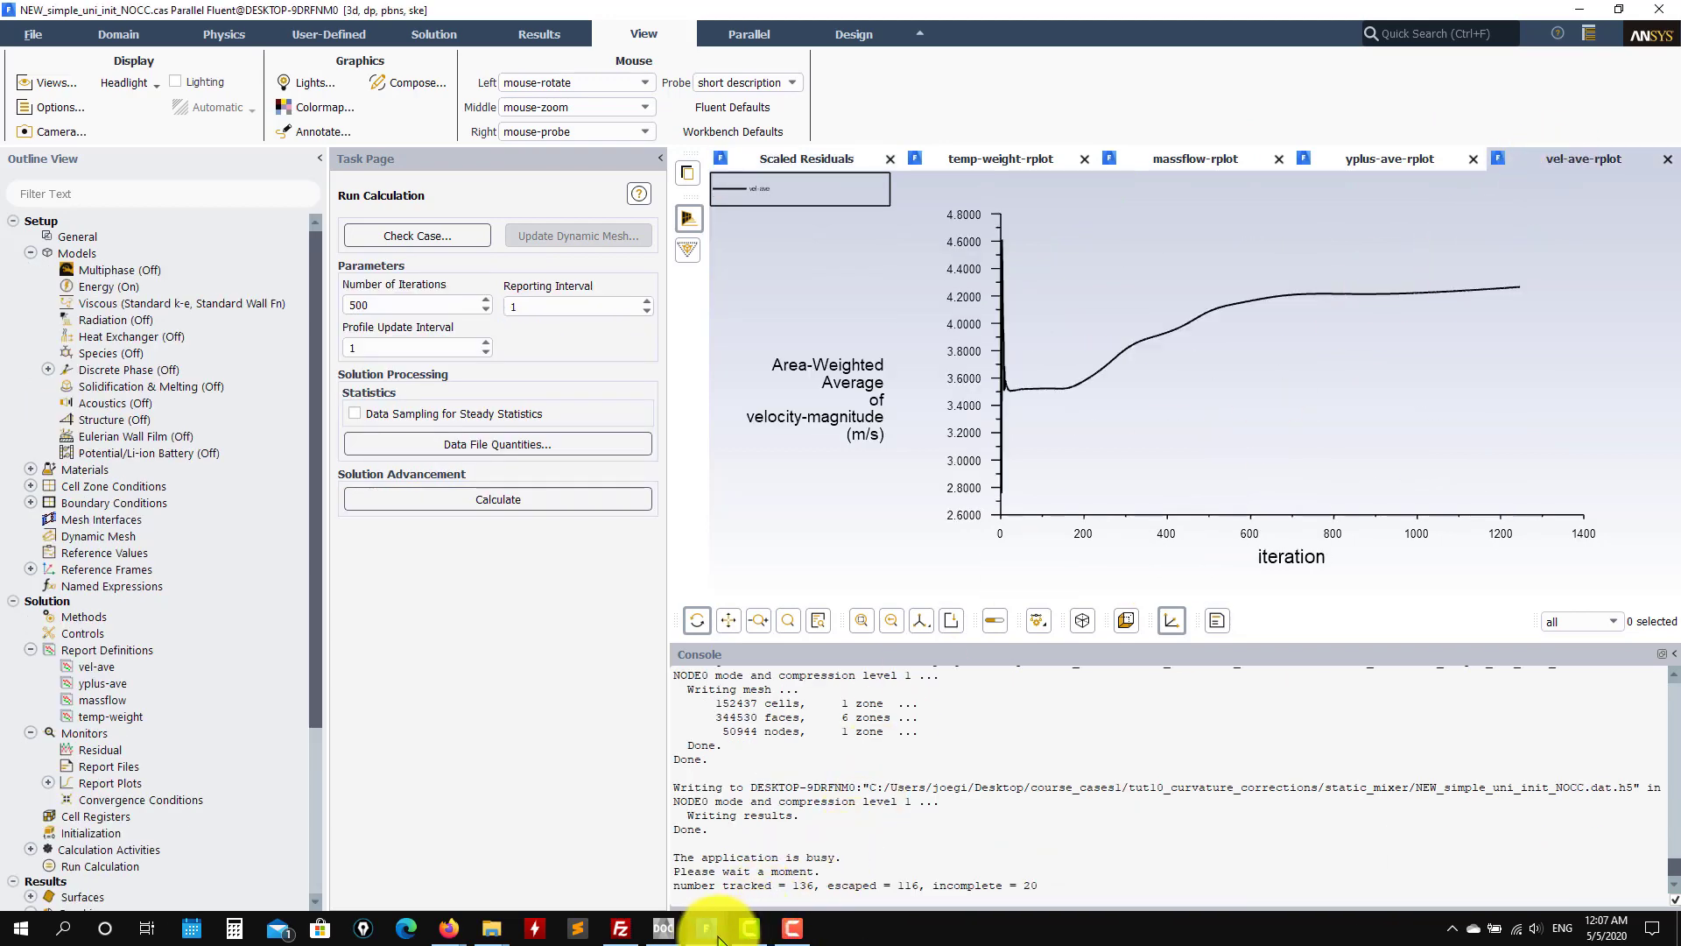
mouse_move(705, 927)
click(1324, 857)
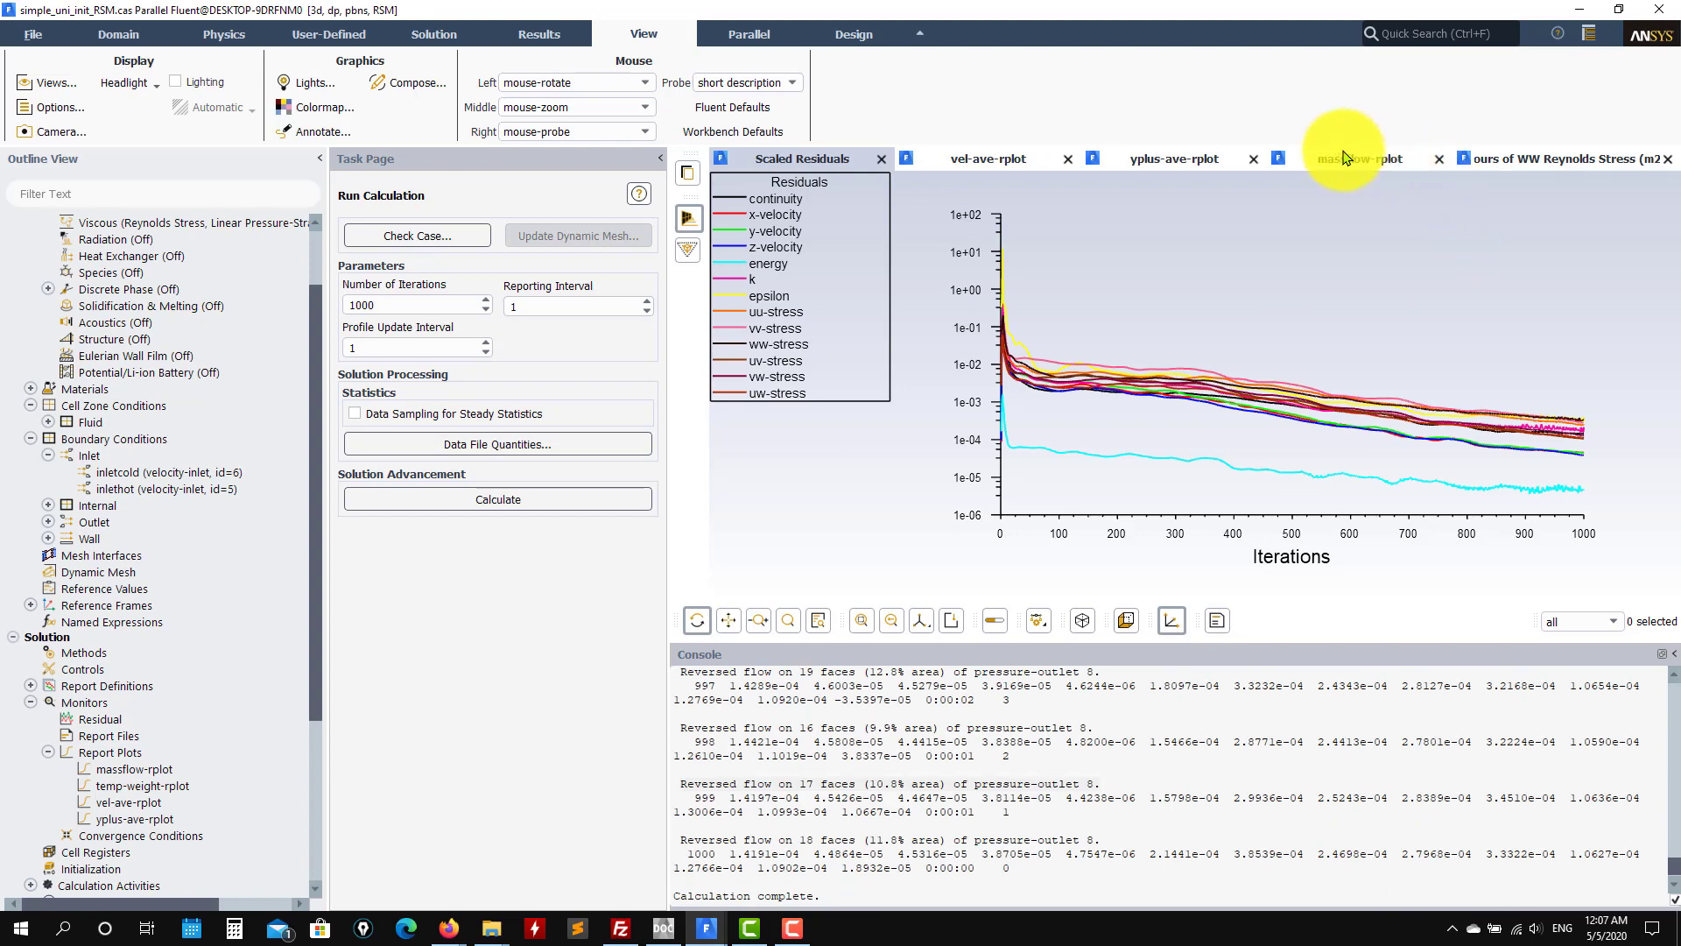
click(998, 158)
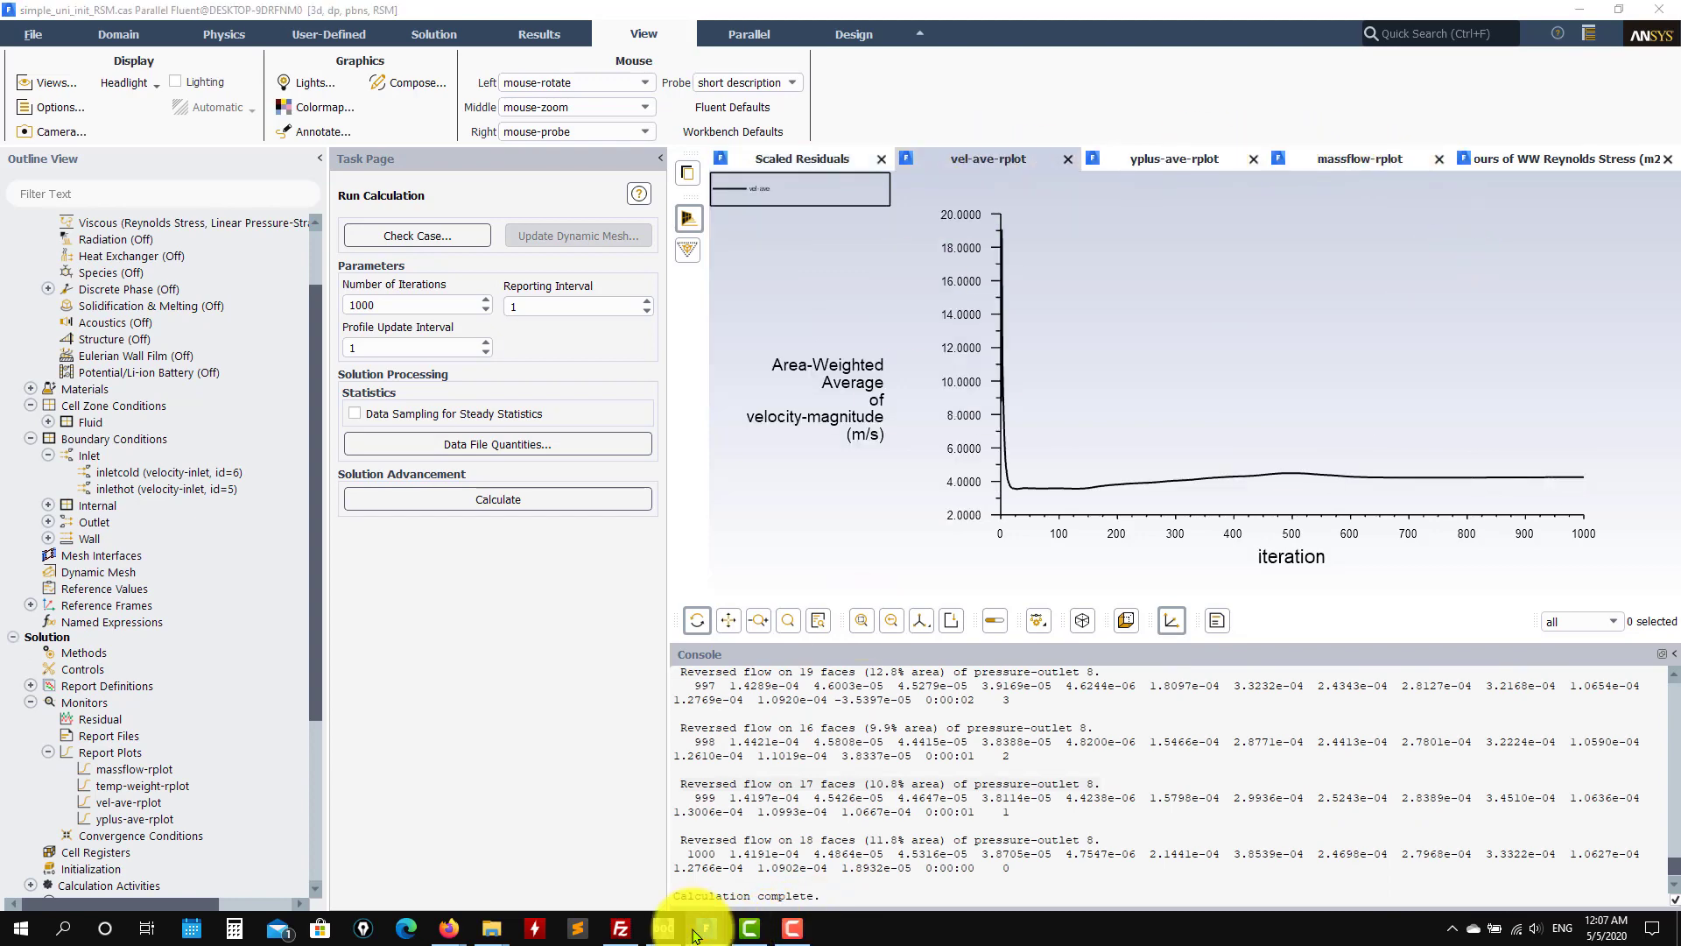
mouse_move(700, 919)
click(168, 891)
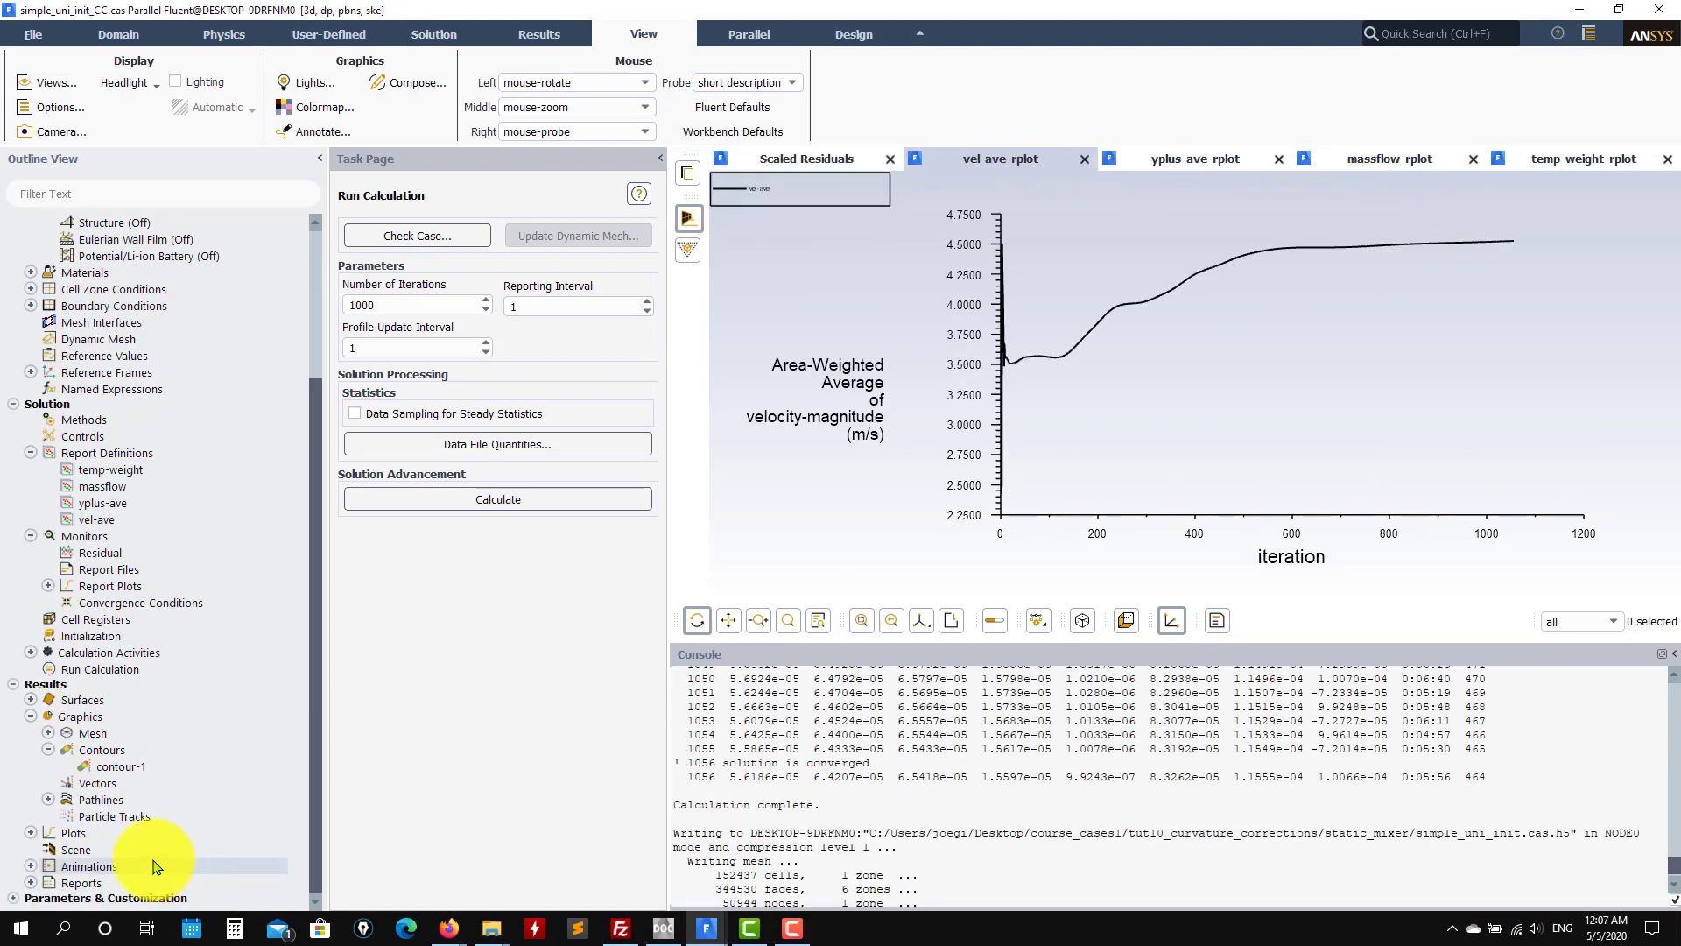
mouse_move(706, 927)
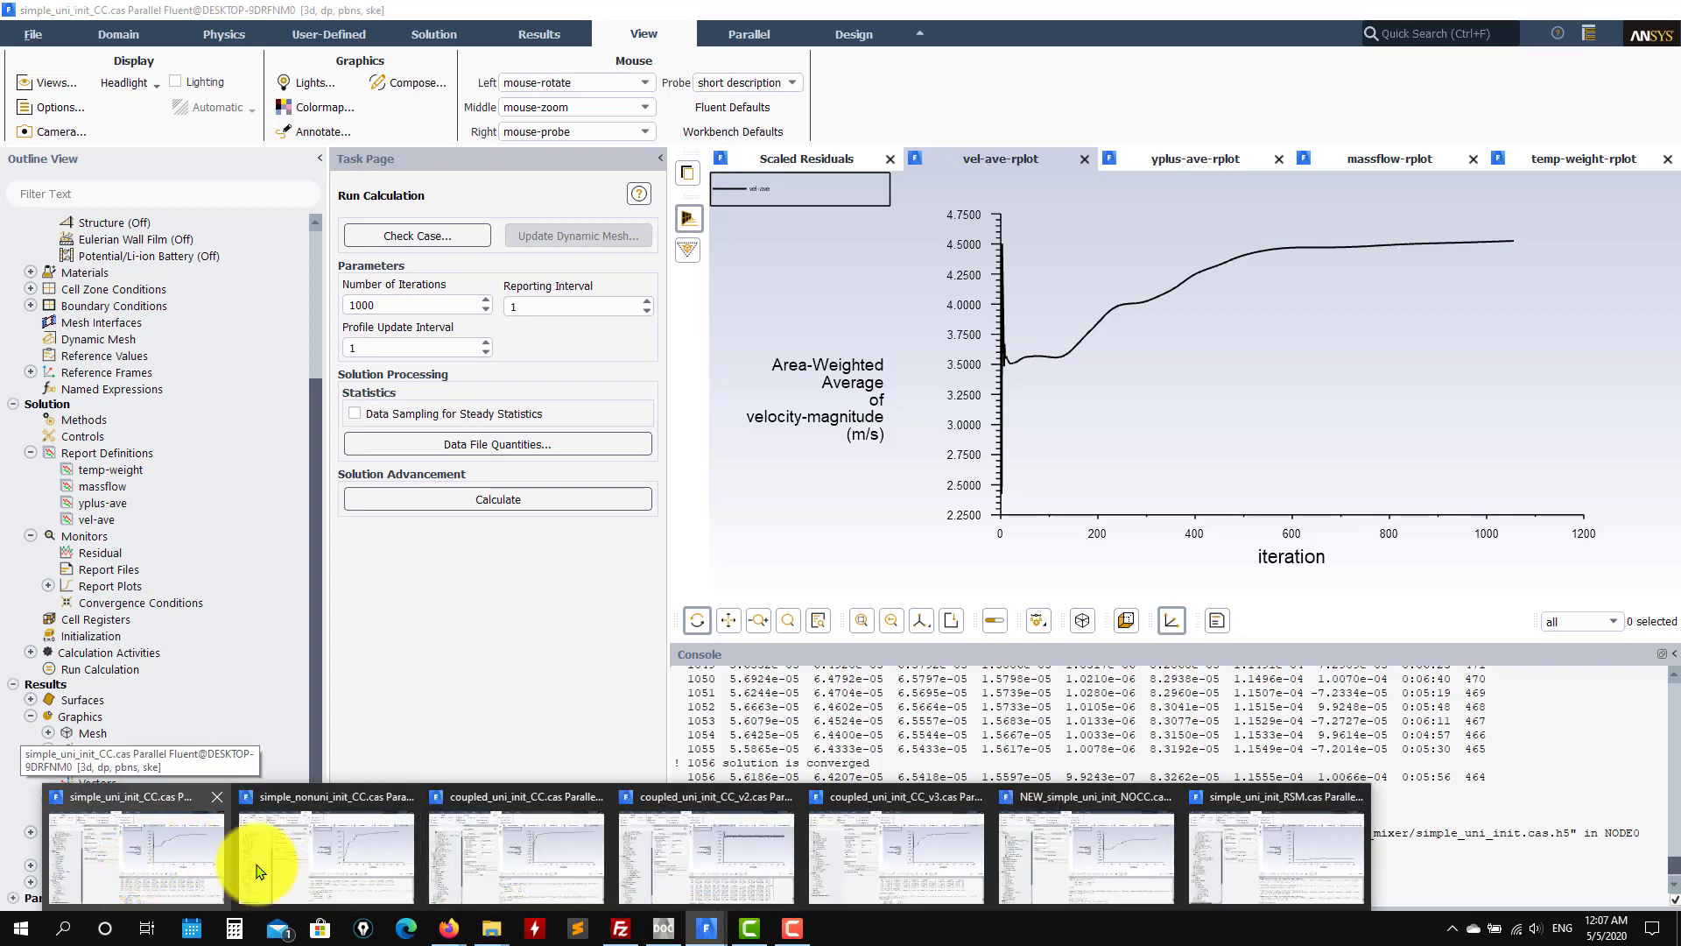
click(298, 862)
click(459, 876)
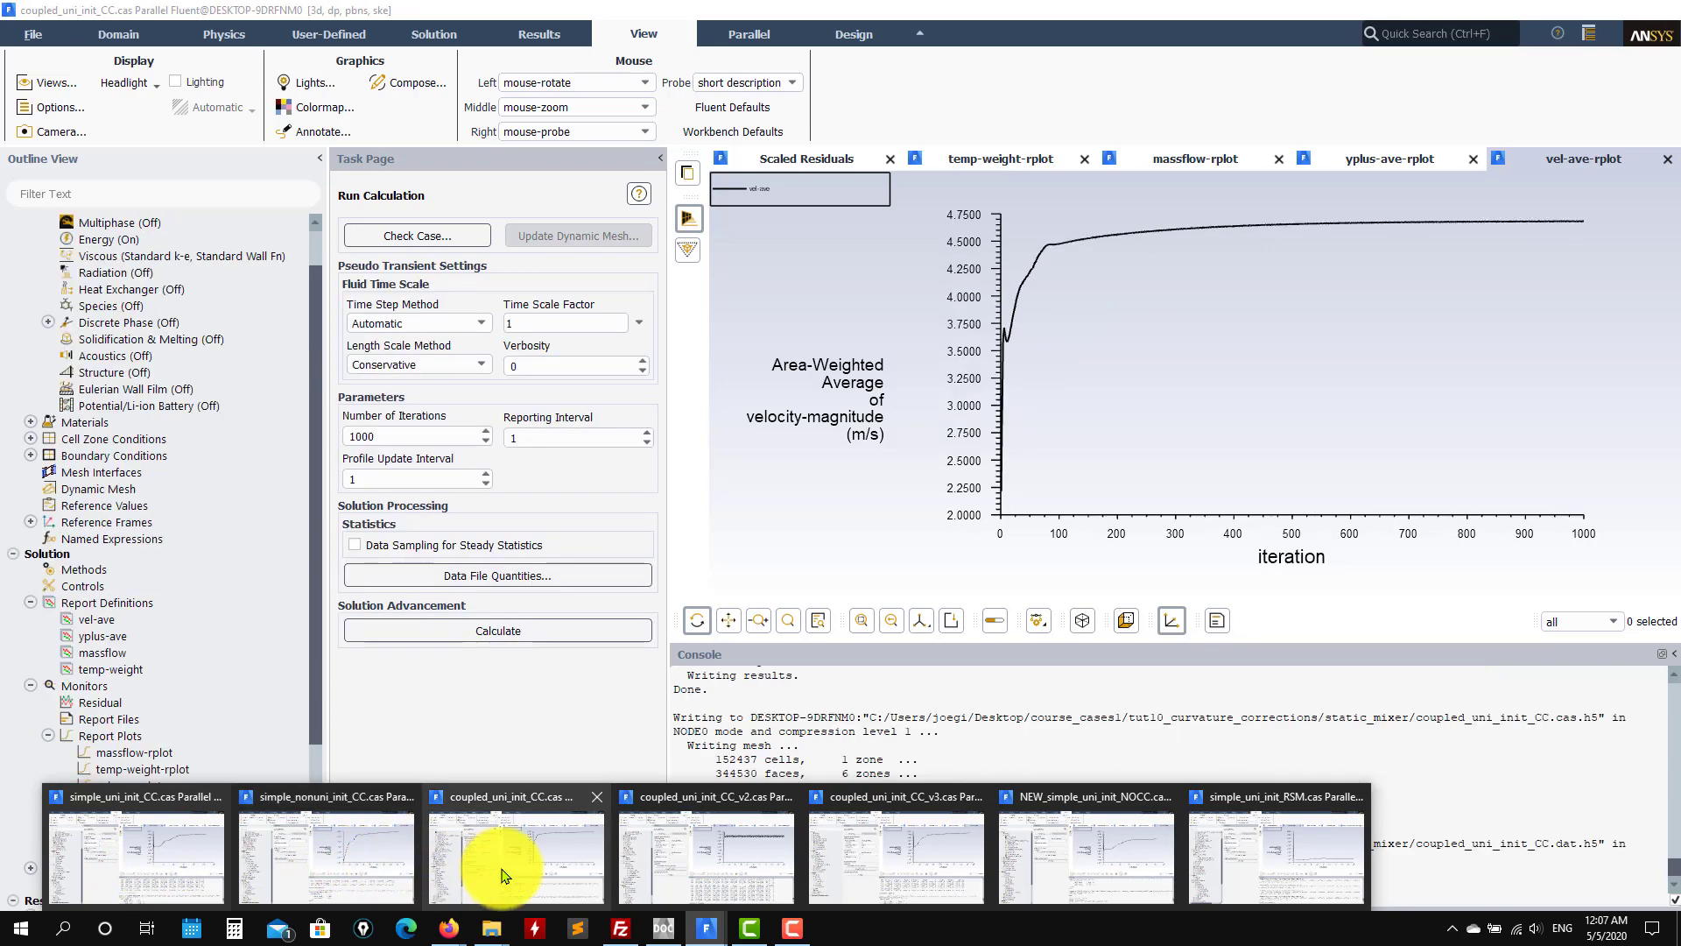
click(692, 865)
click(604, 873)
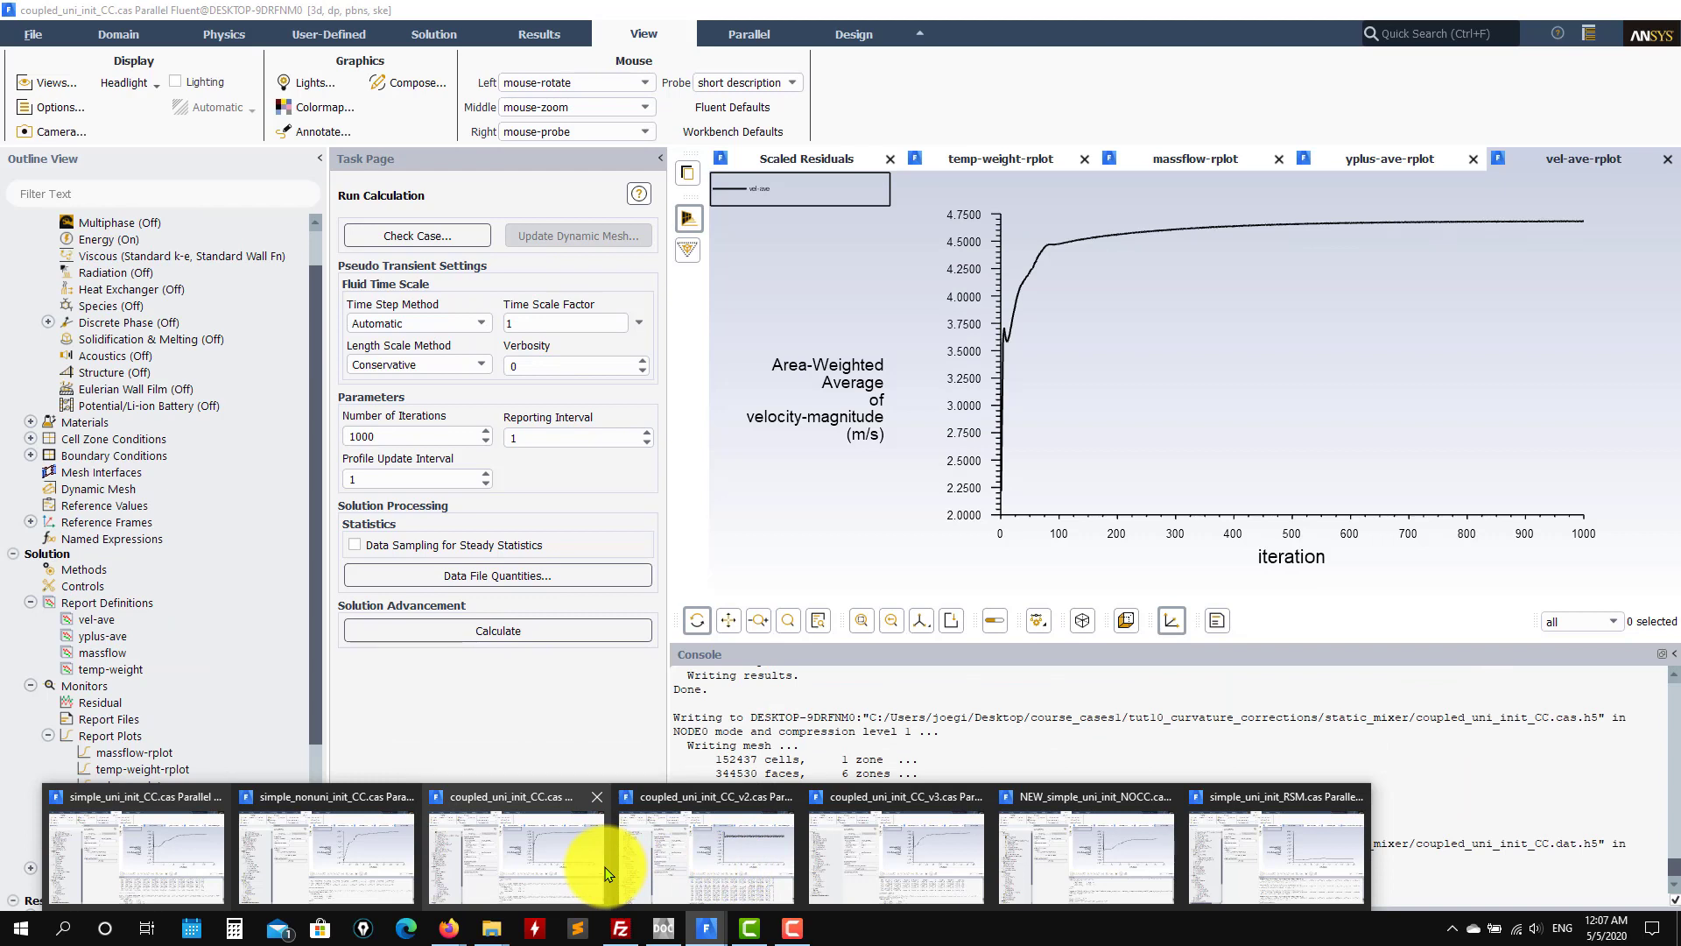
mouse_move(301, 863)
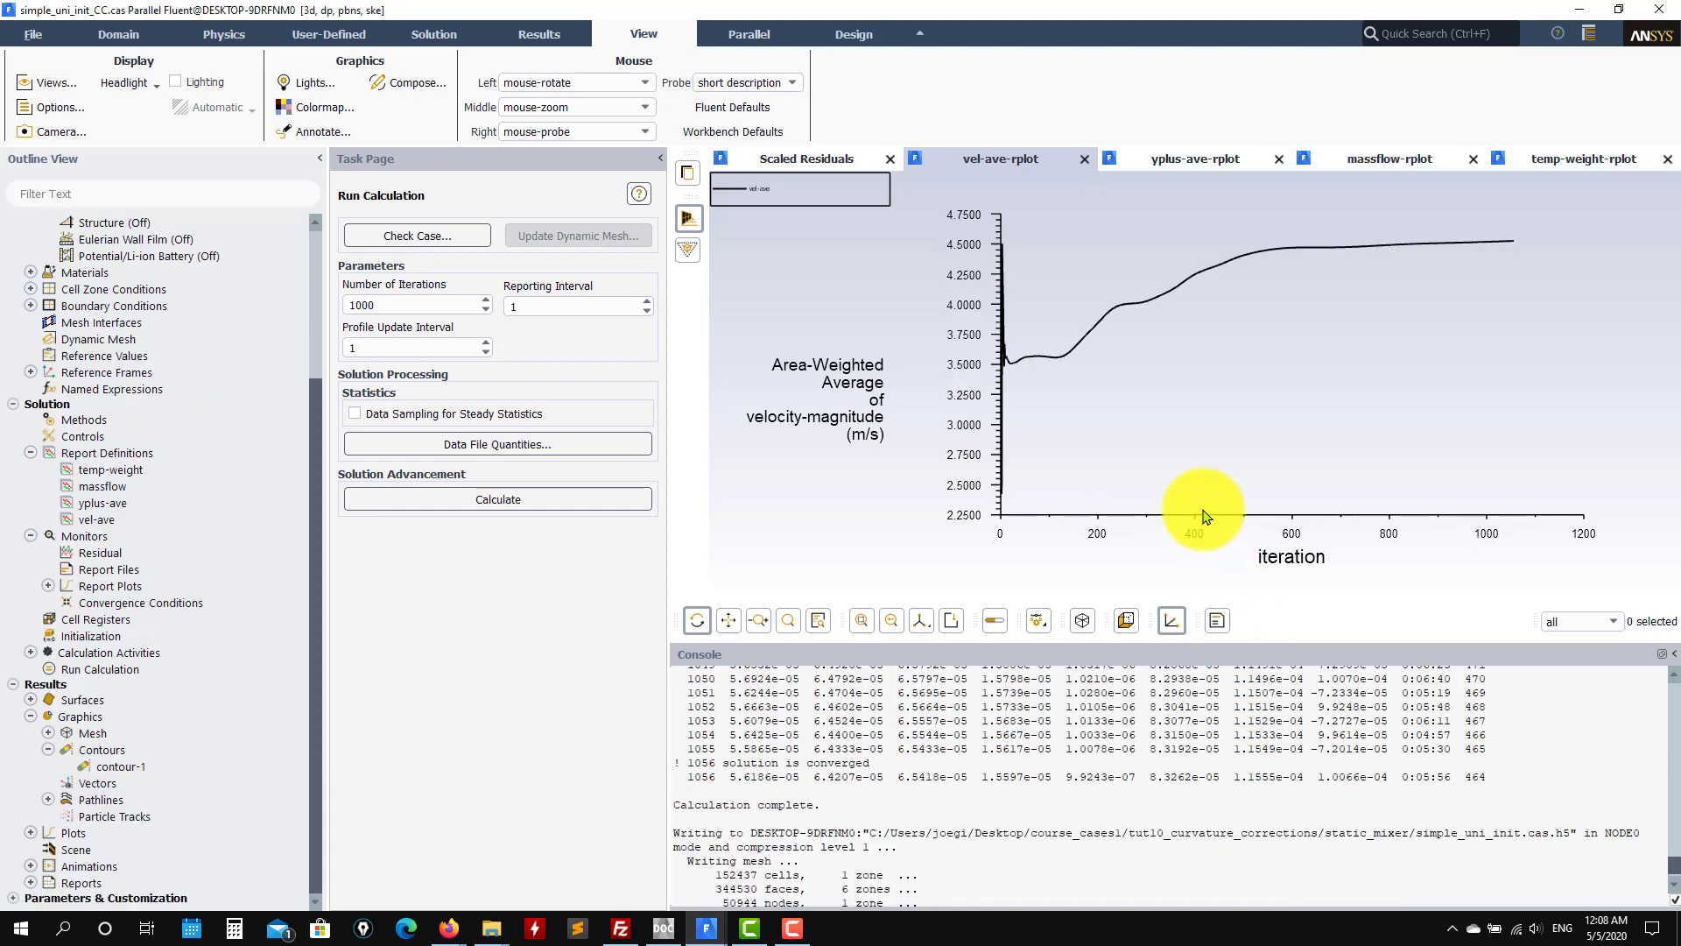
drag(320, 386, 315, 202)
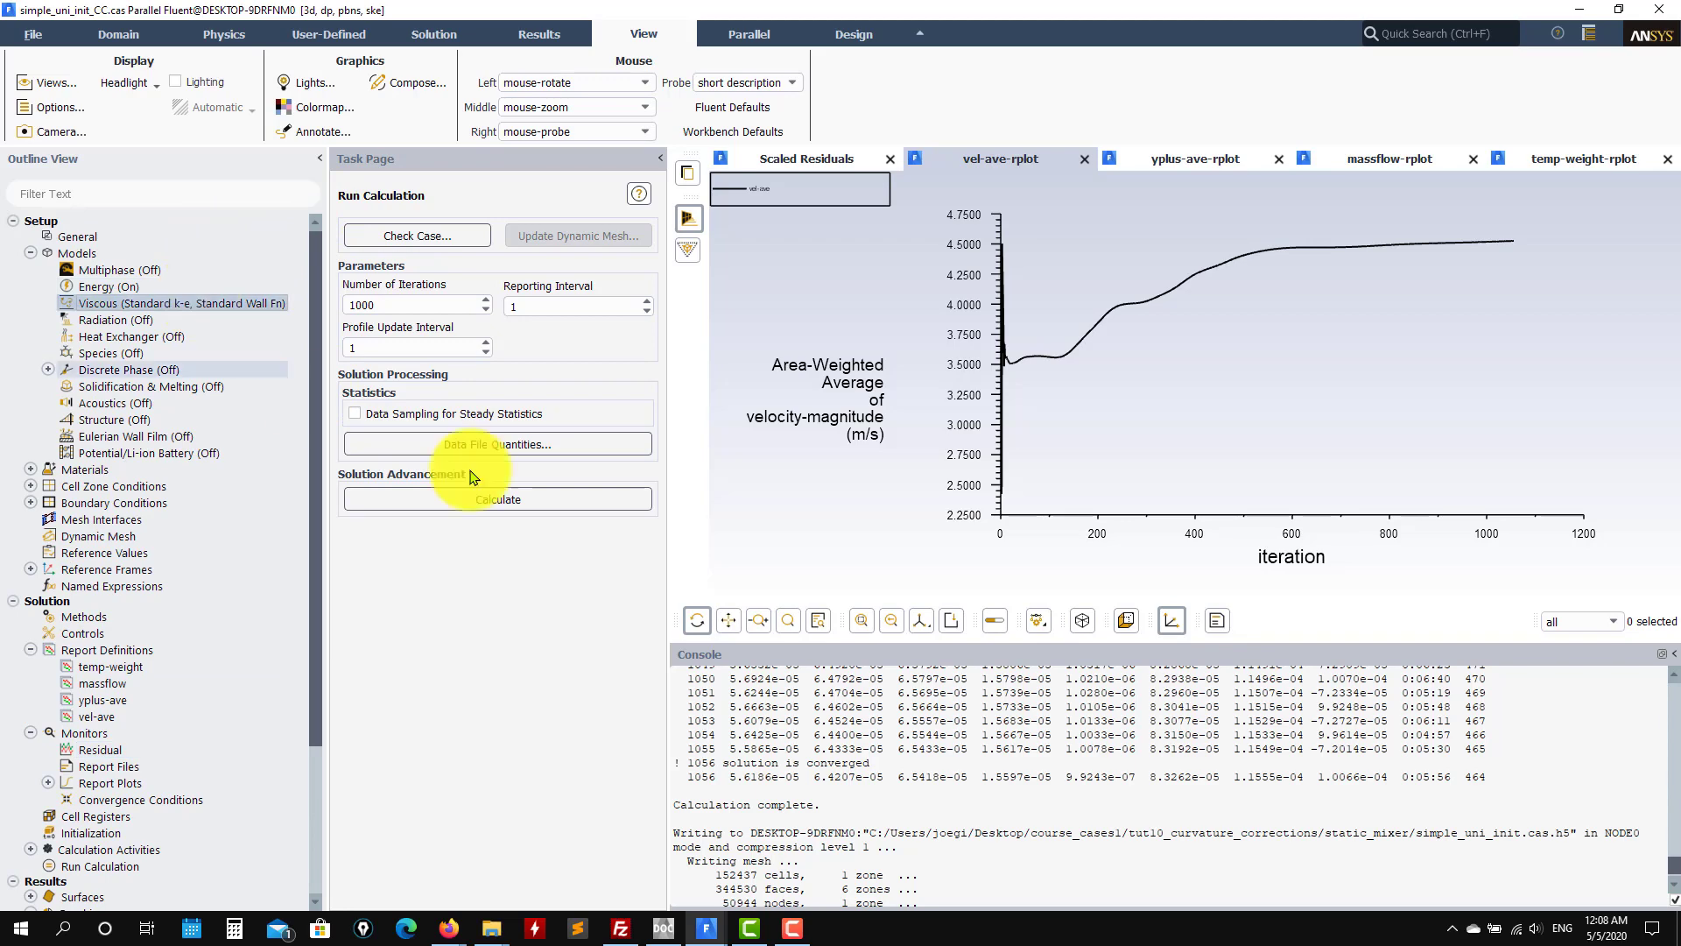
double_click(175, 303)
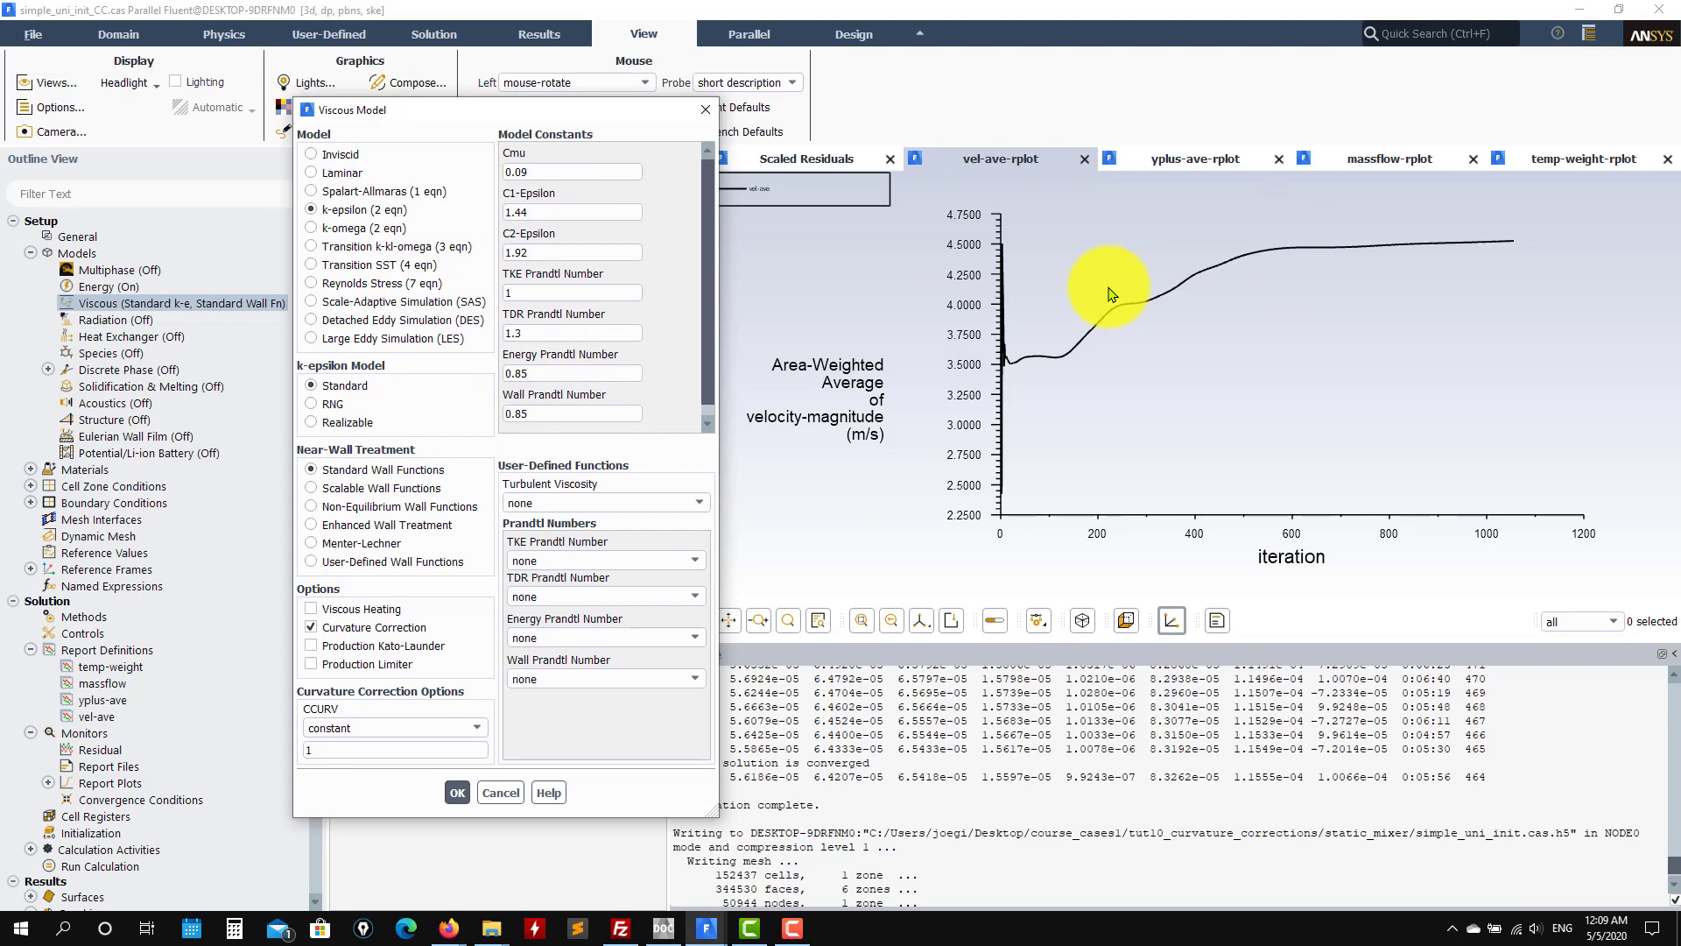
click(337, 235)
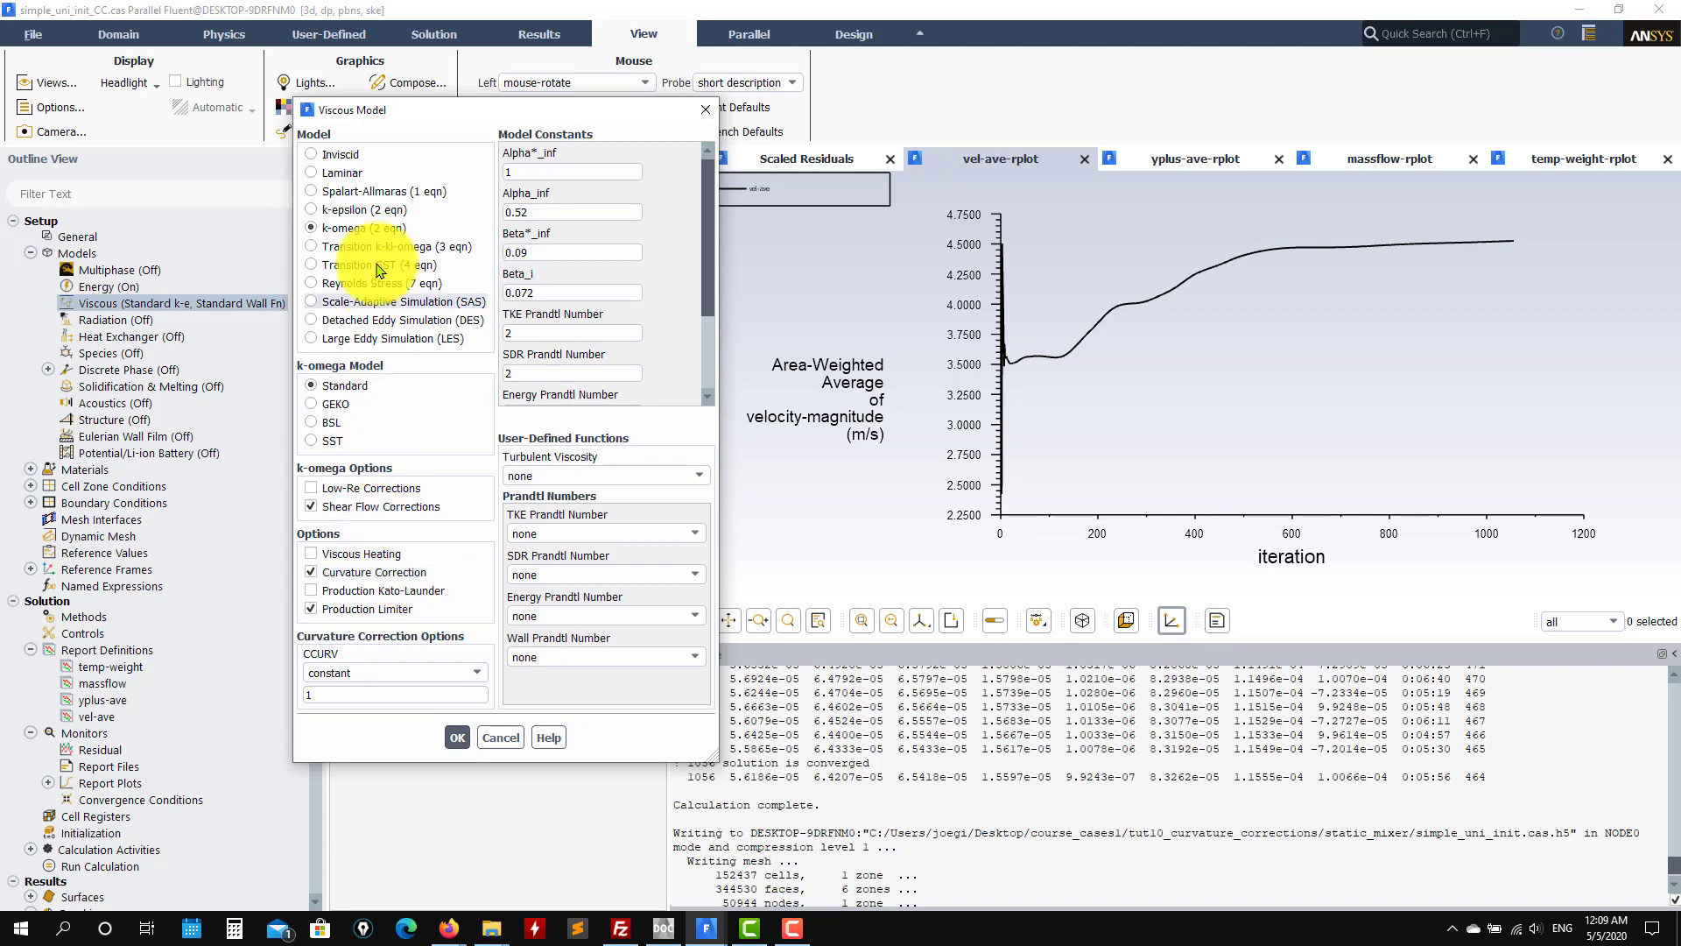
click(407, 202)
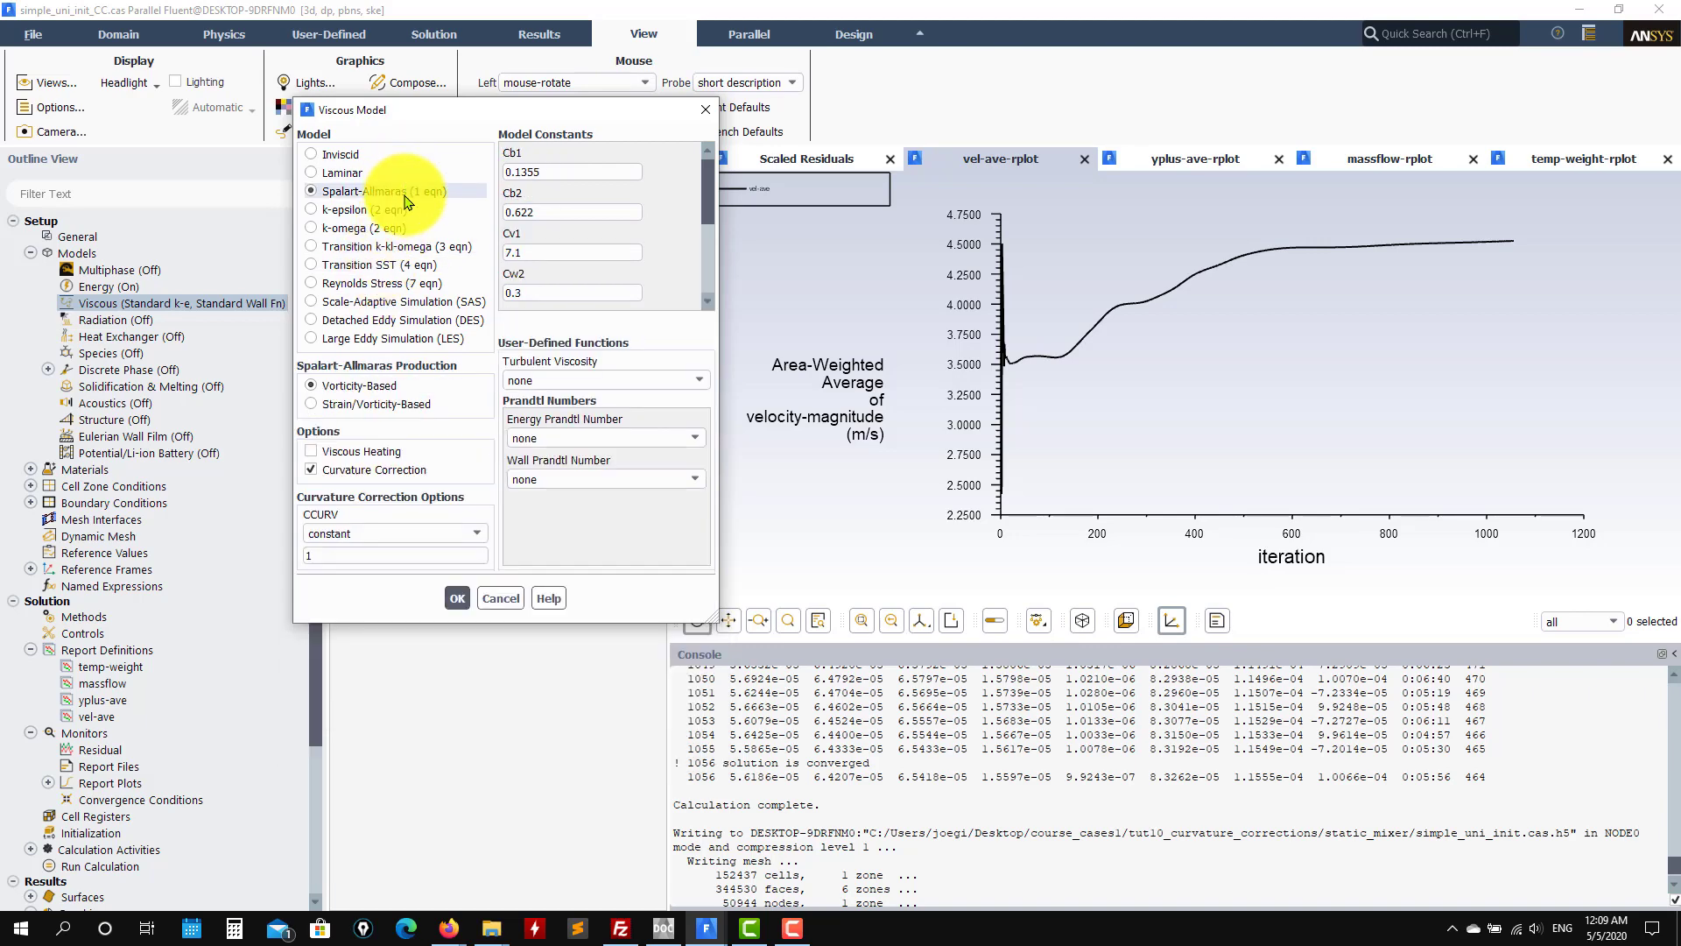
click(350, 210)
click(355, 228)
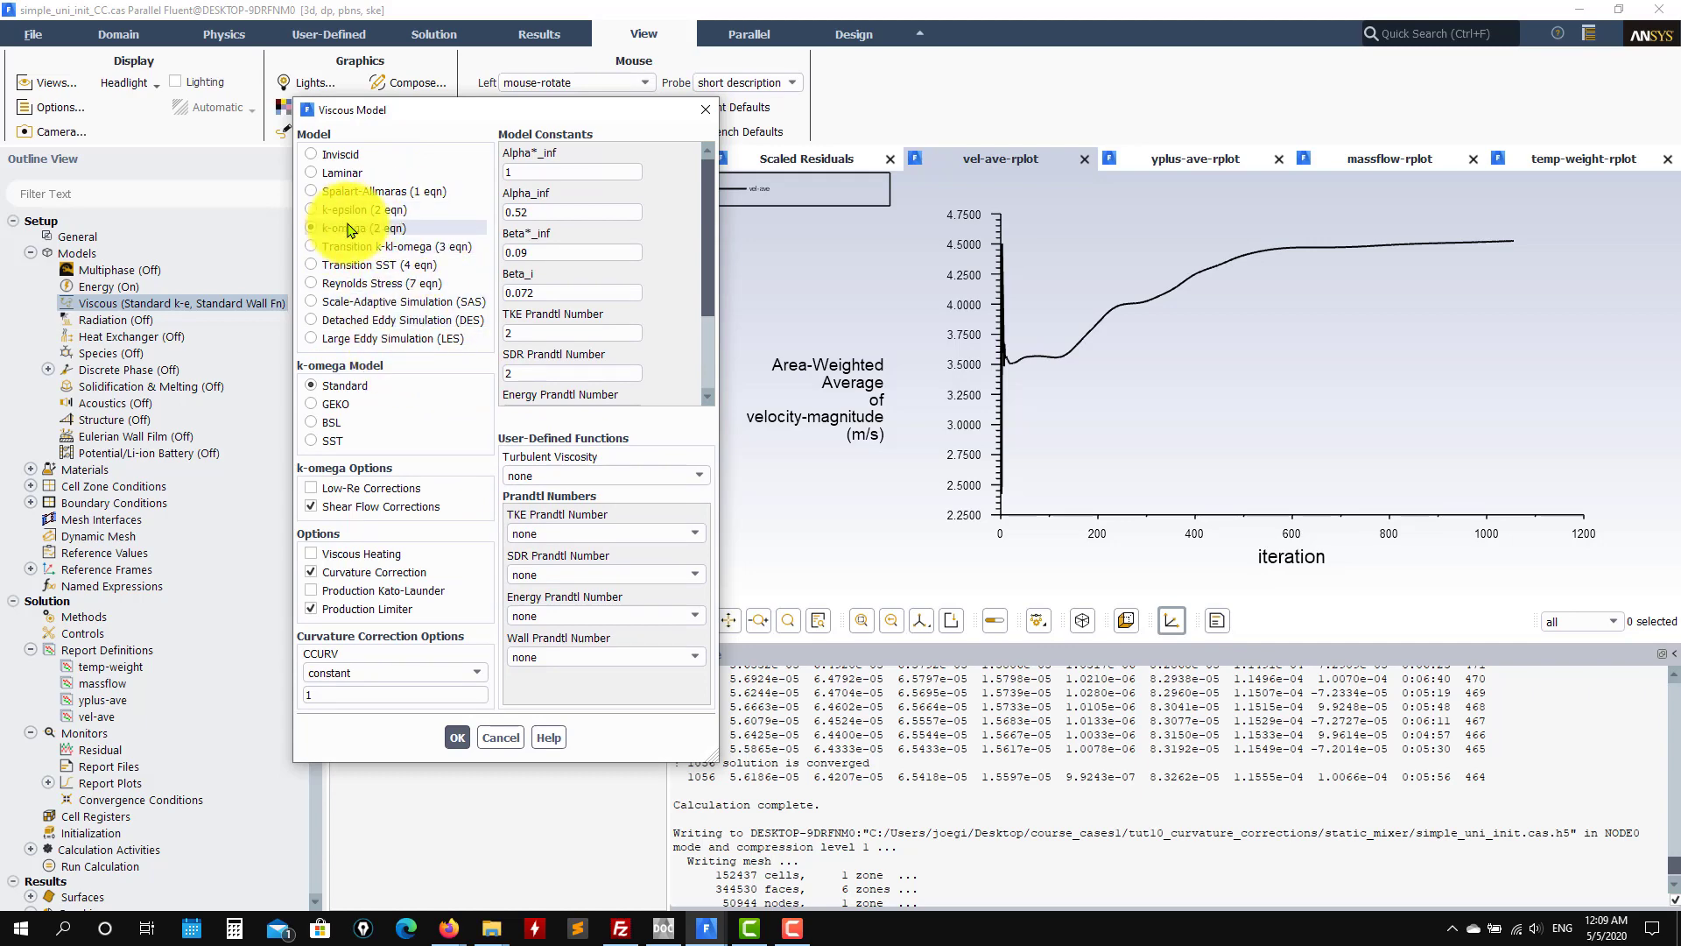
click(499, 738)
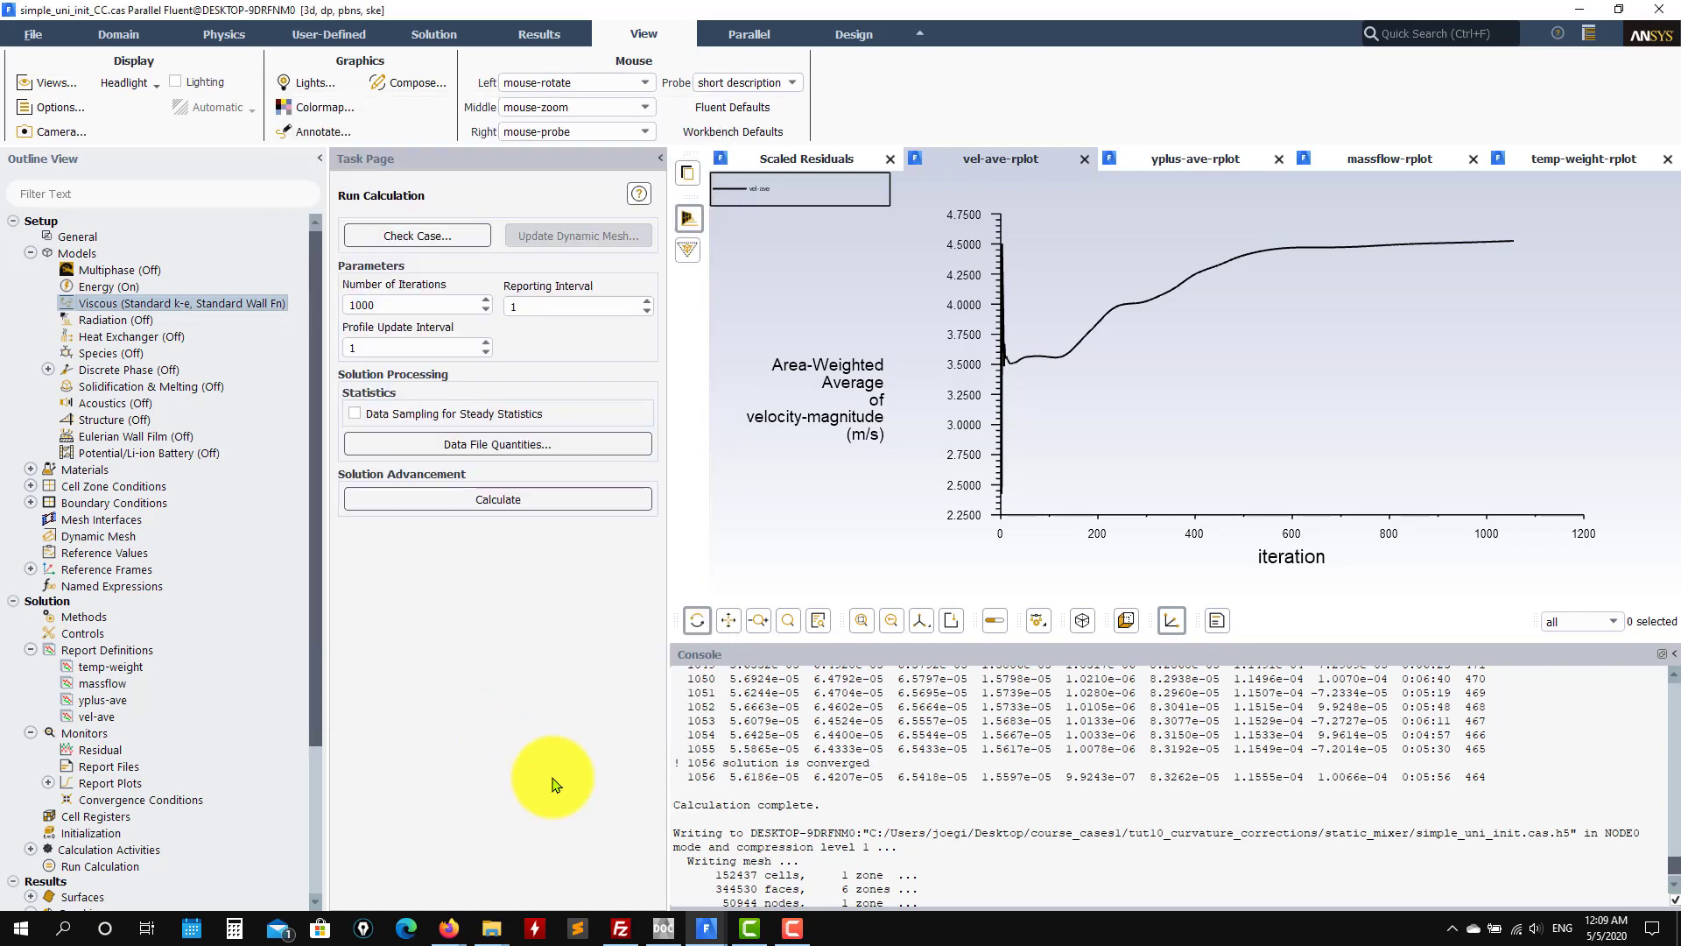
click(791, 928)
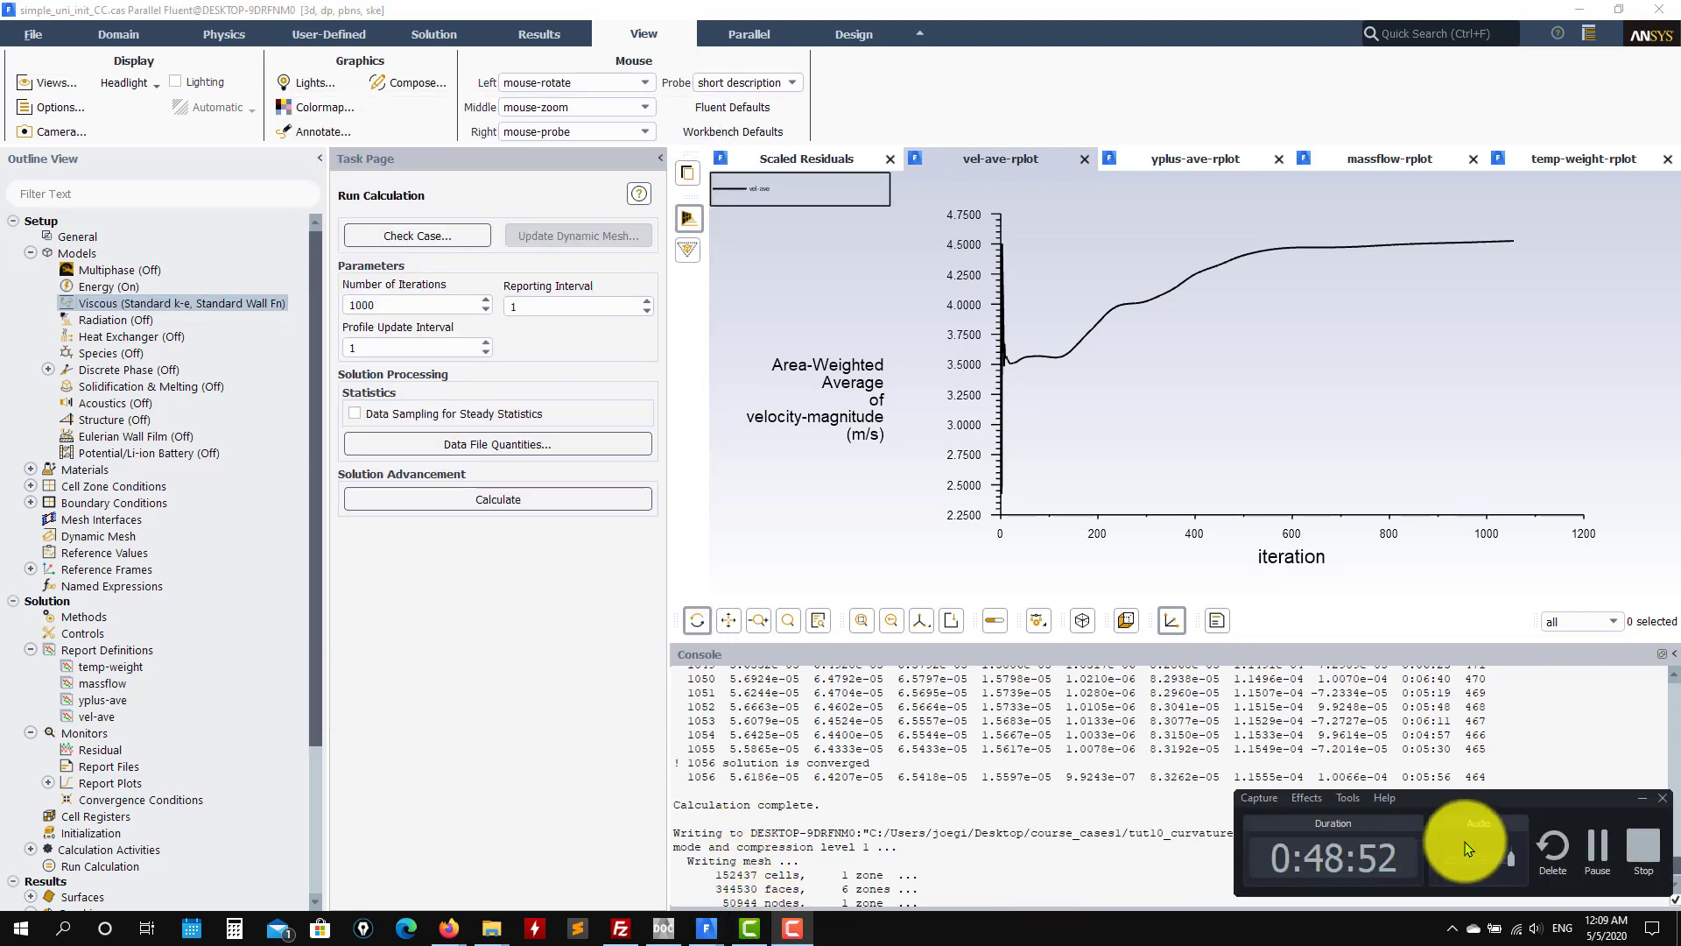